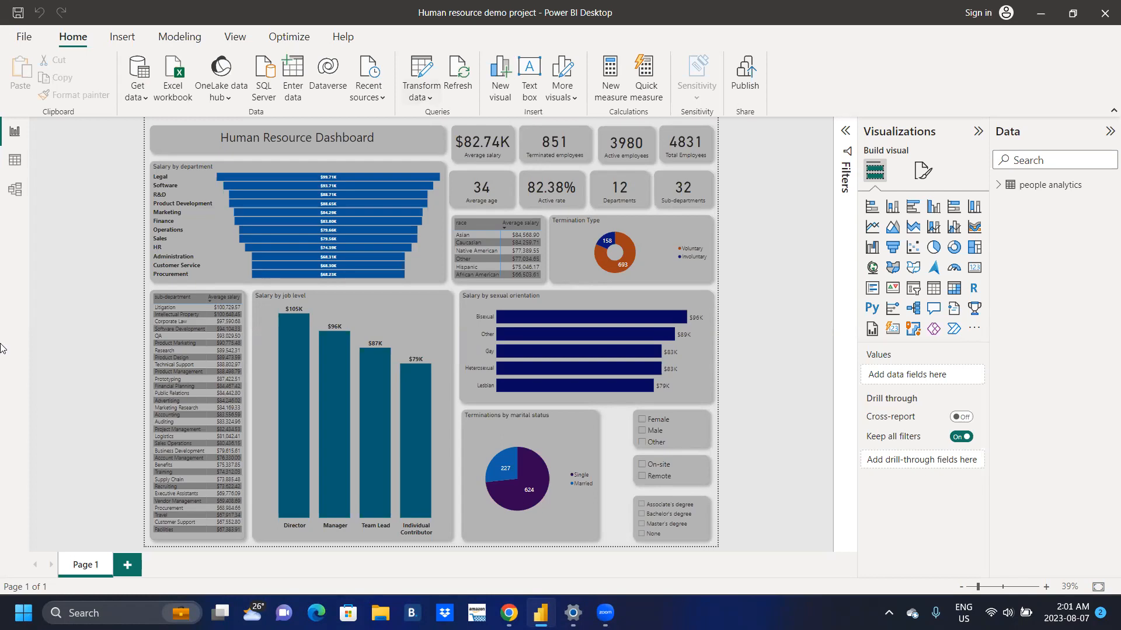
Launch a new Power BI Desktop window from the installed apps and dismiss its start screen
key(super)
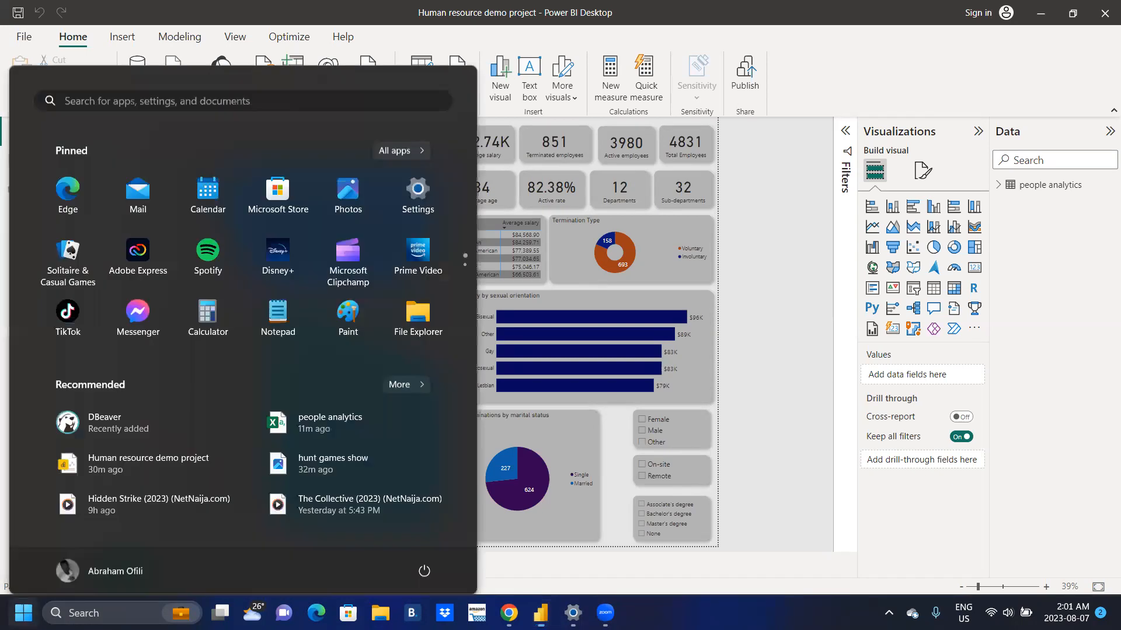
click(419, 141)
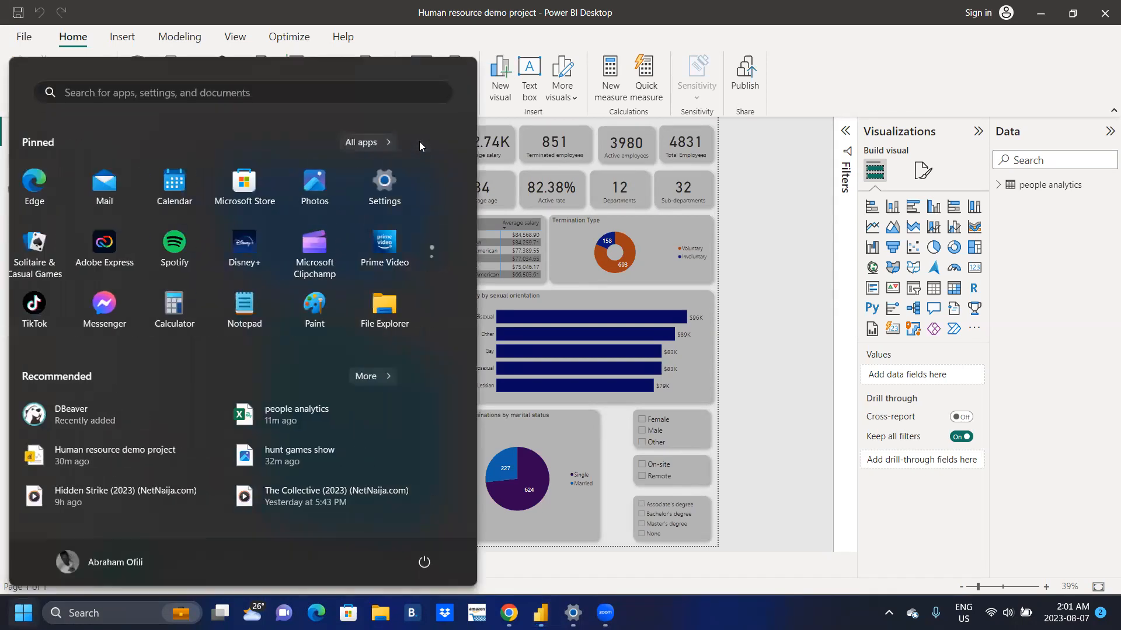
drag(471, 181, 473, 314)
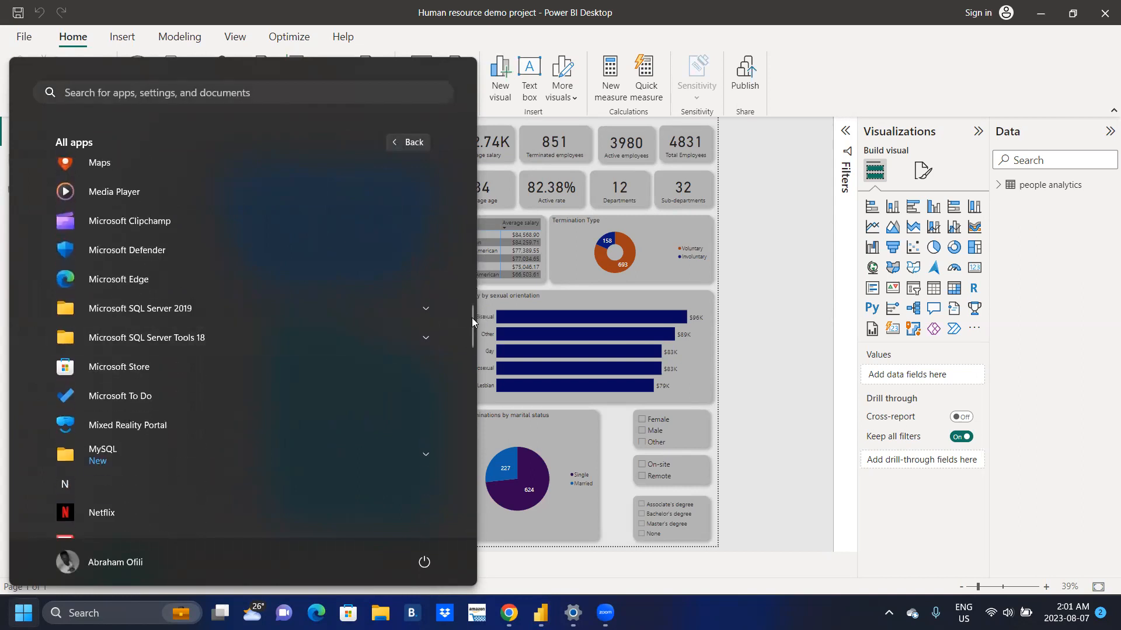
drag(472, 318, 472, 374)
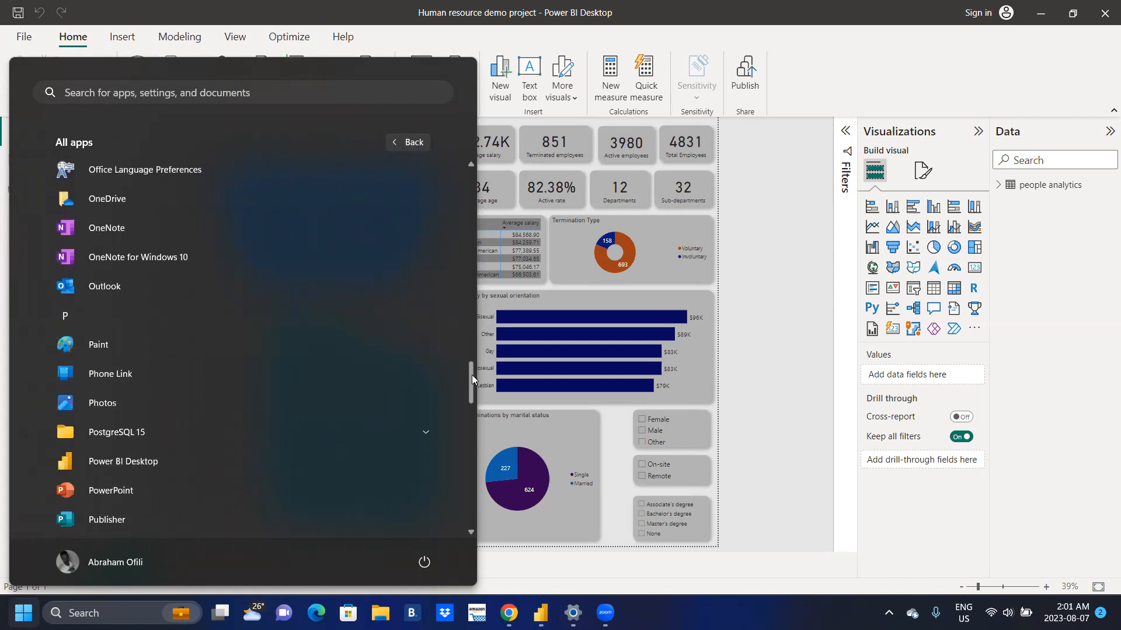
click(312, 458)
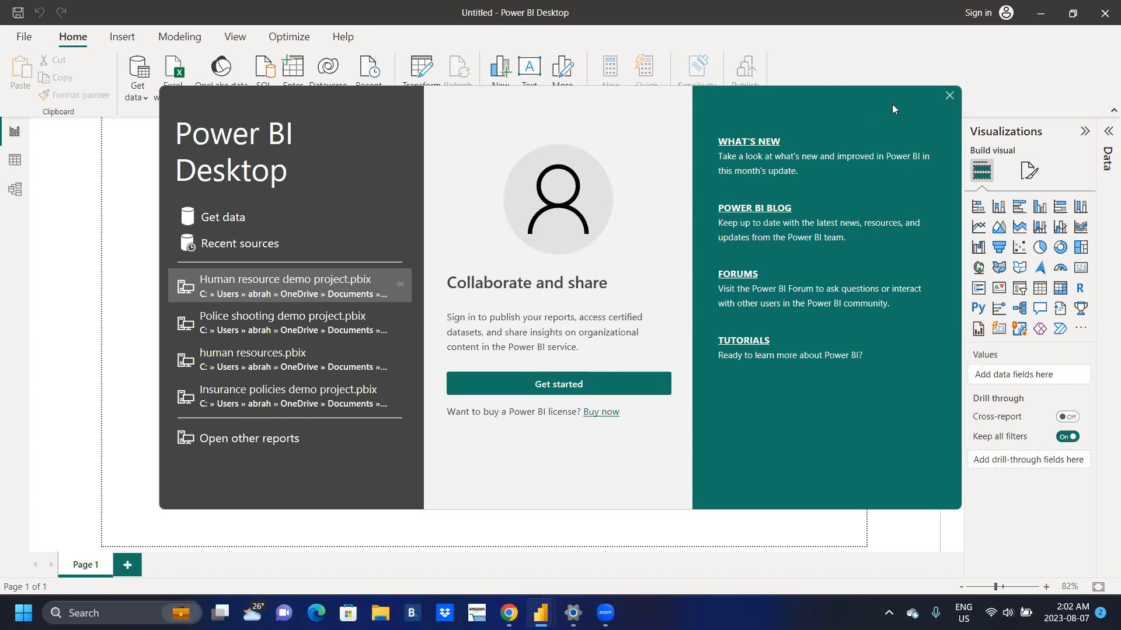
click(949, 96)
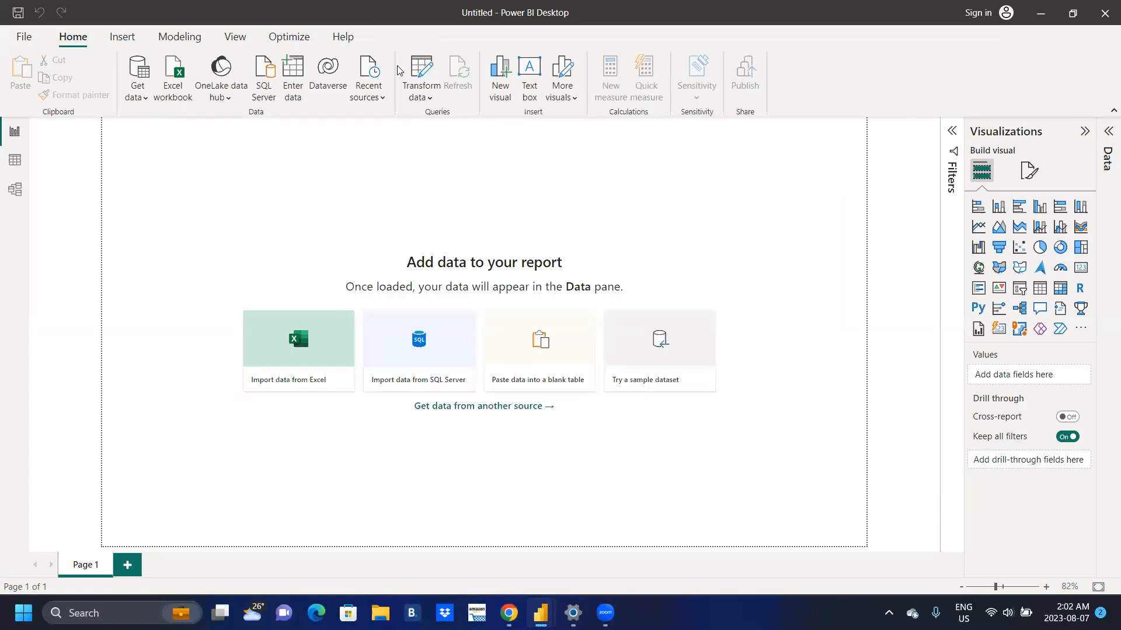
Import the people analytics CSV file from the Data analytics projects folder in Documents and load it without transforming
click(136, 96)
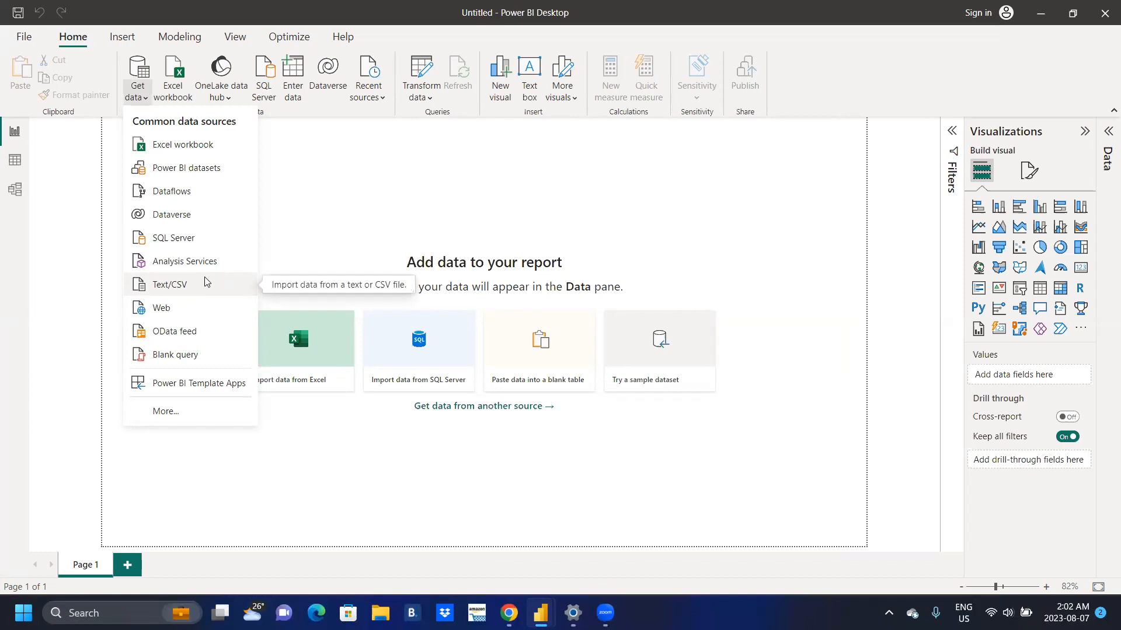
click(207, 283)
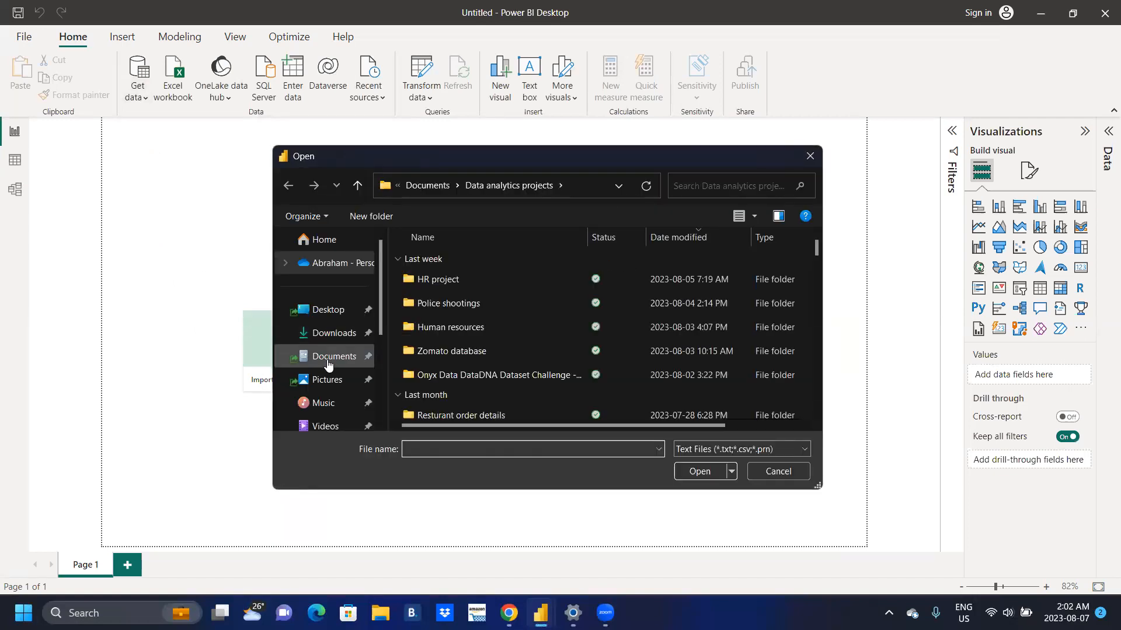
click(328, 365)
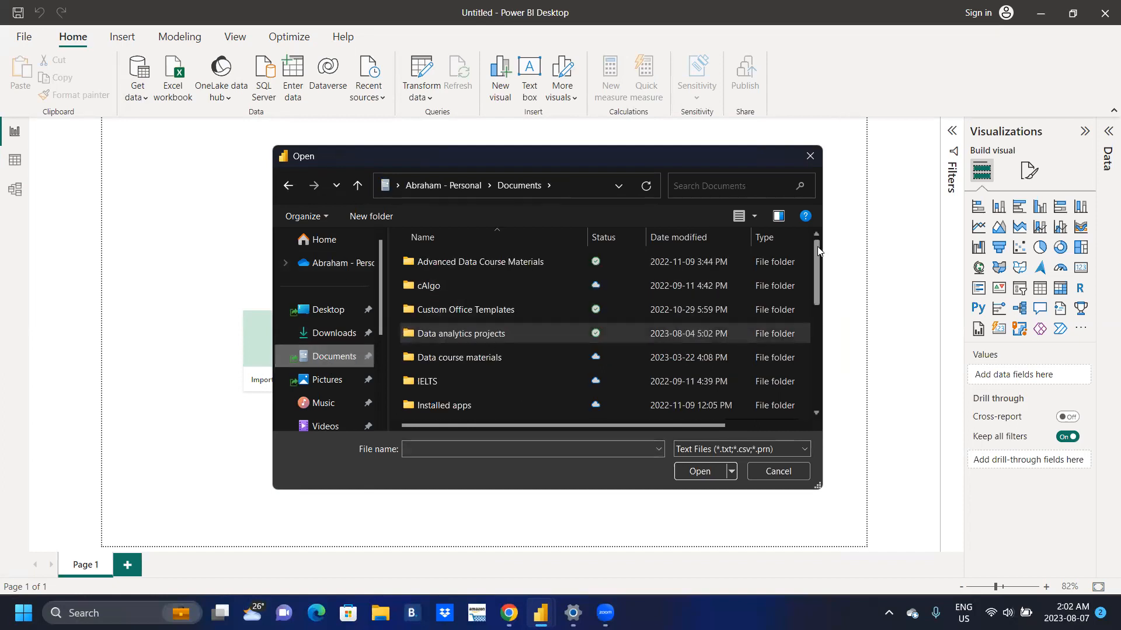
click(506, 336)
double_click(506, 336)
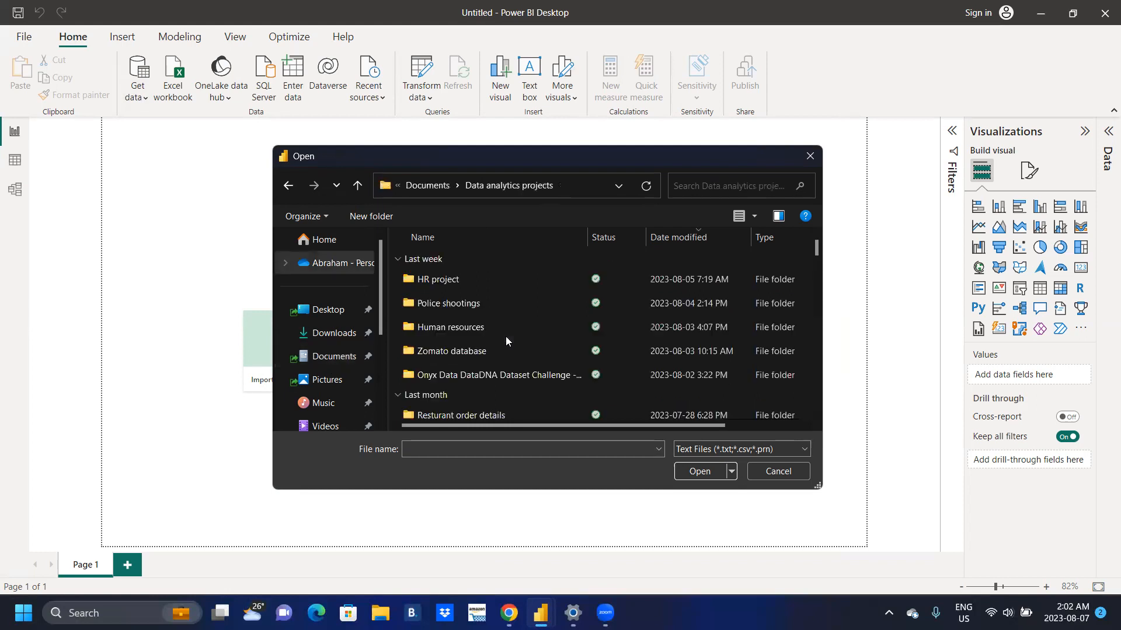
drag(818, 249, 819, 277)
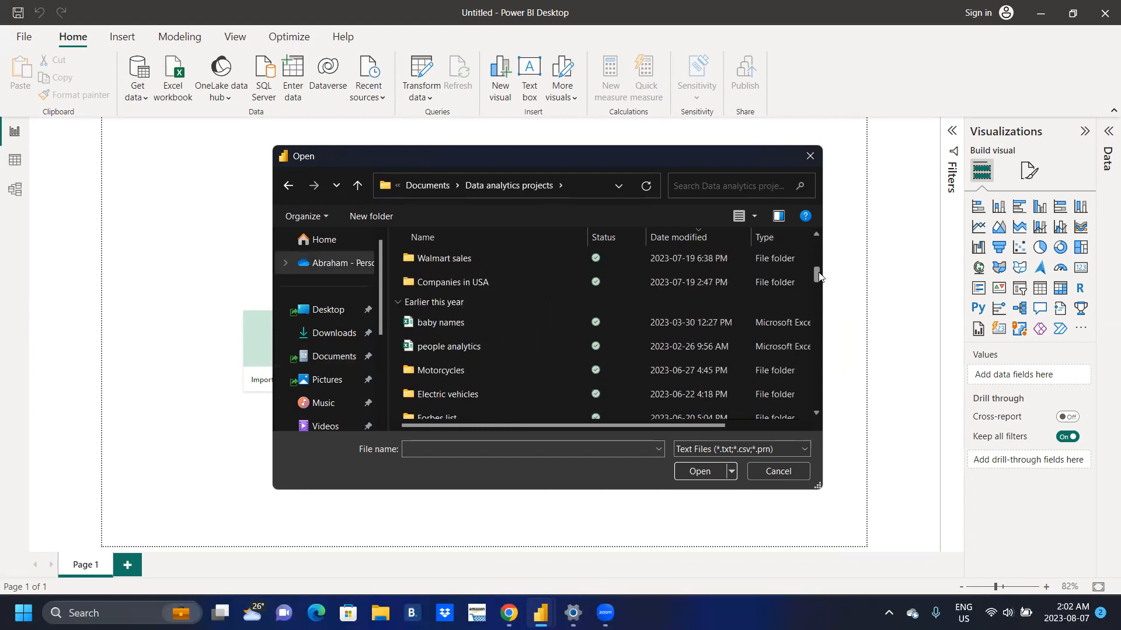
click(553, 349)
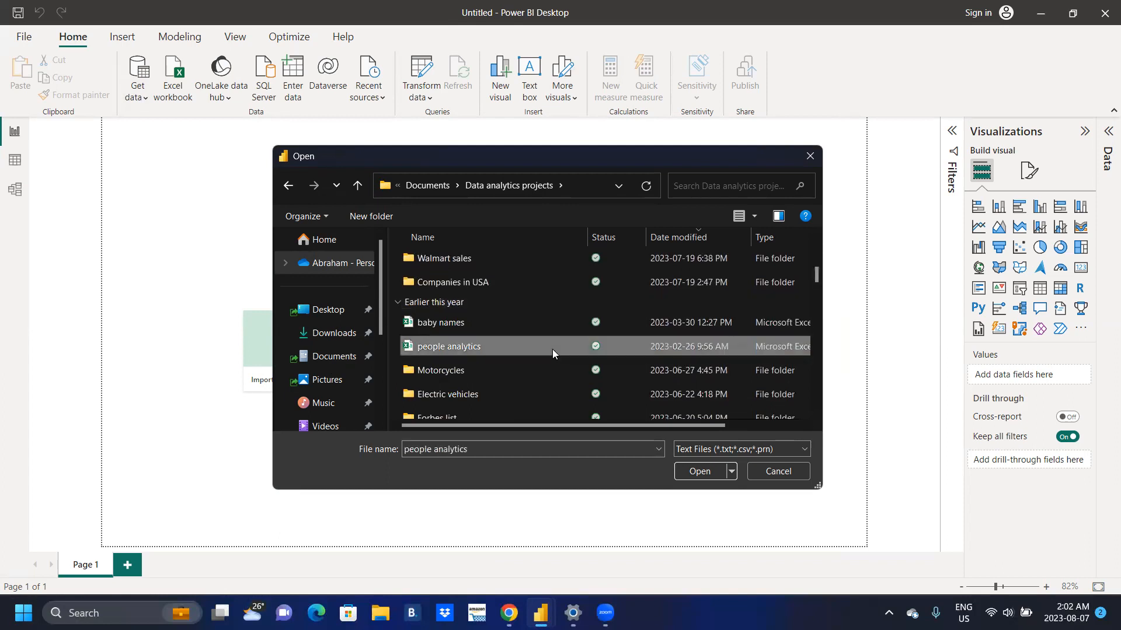
click(694, 472)
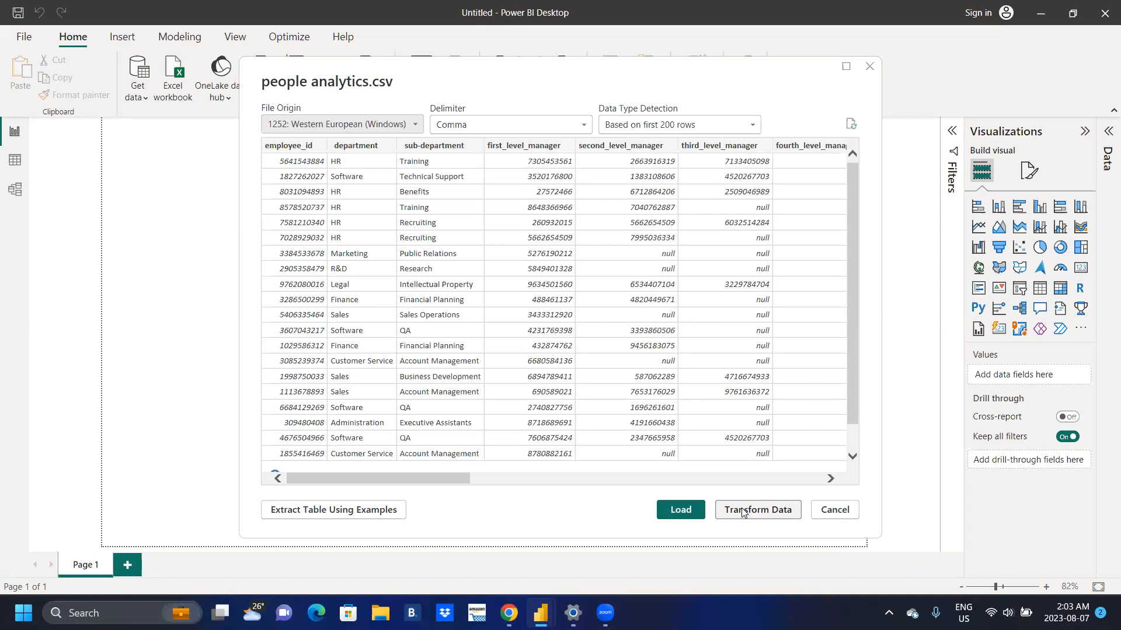
click(681, 510)
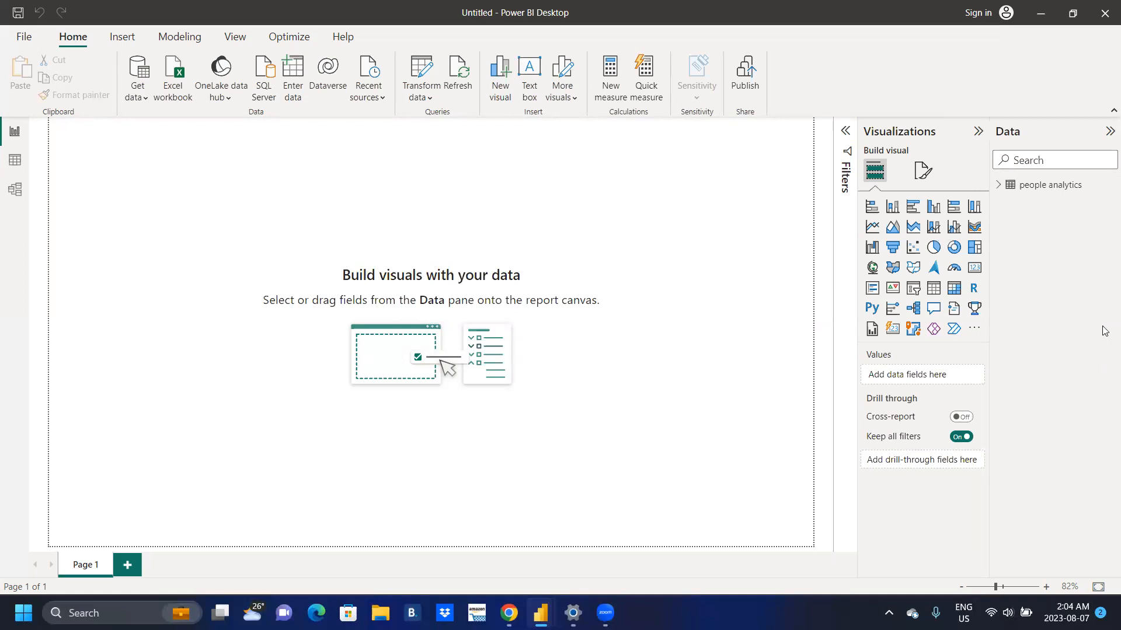
Examine the people analytics field list and all table columns in the data view, including the filter values of active_status
click(995, 192)
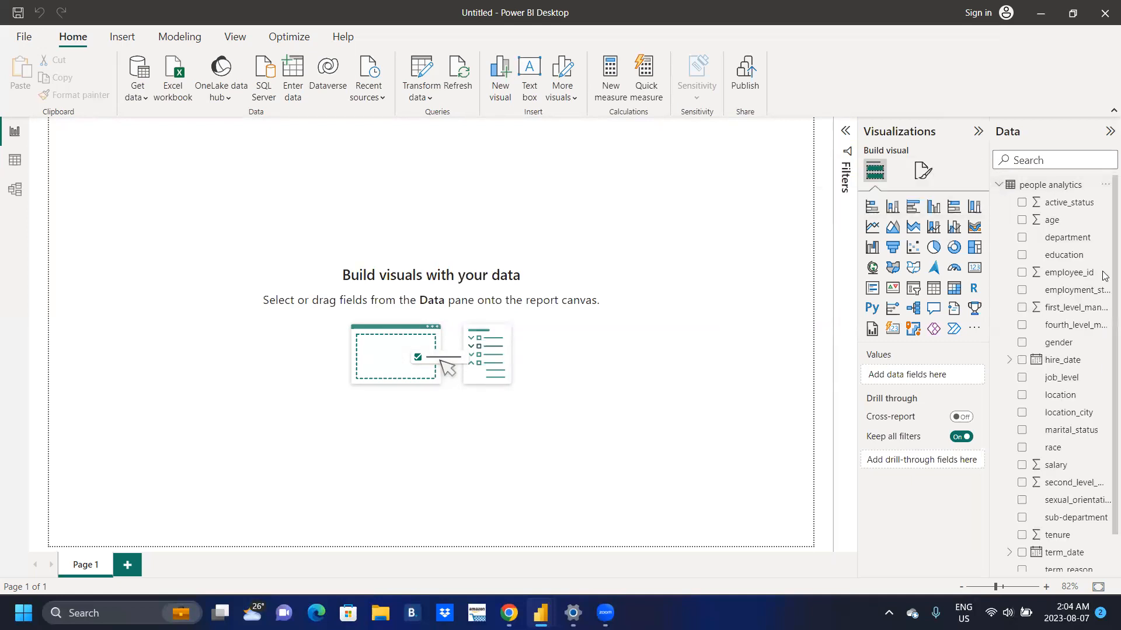
scroll(1104, 275, down, 1)
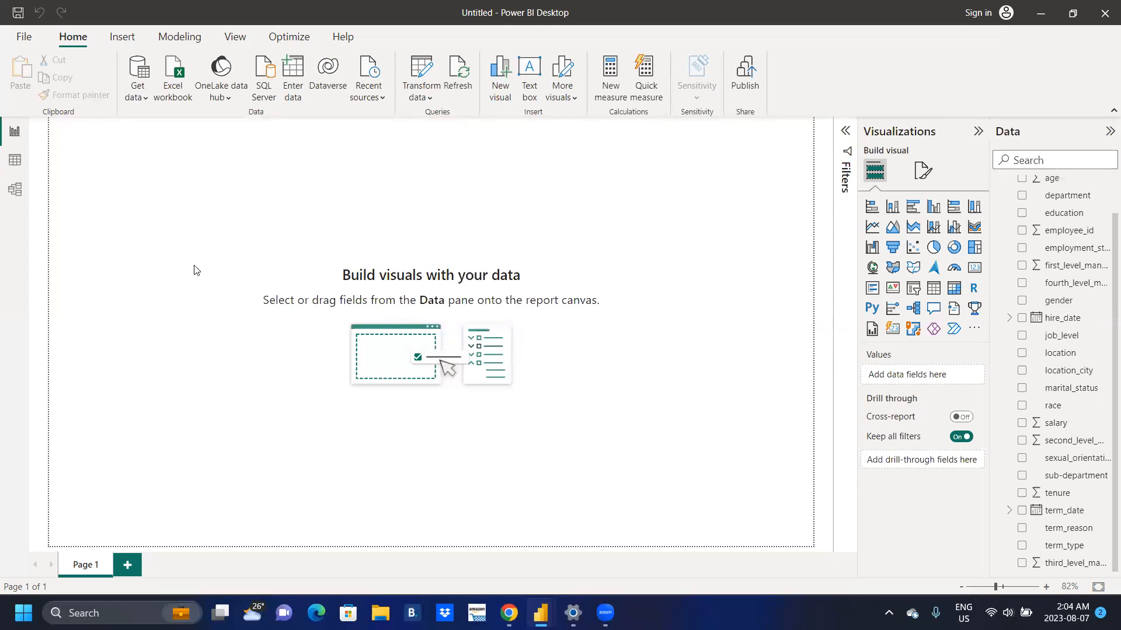
click(15, 163)
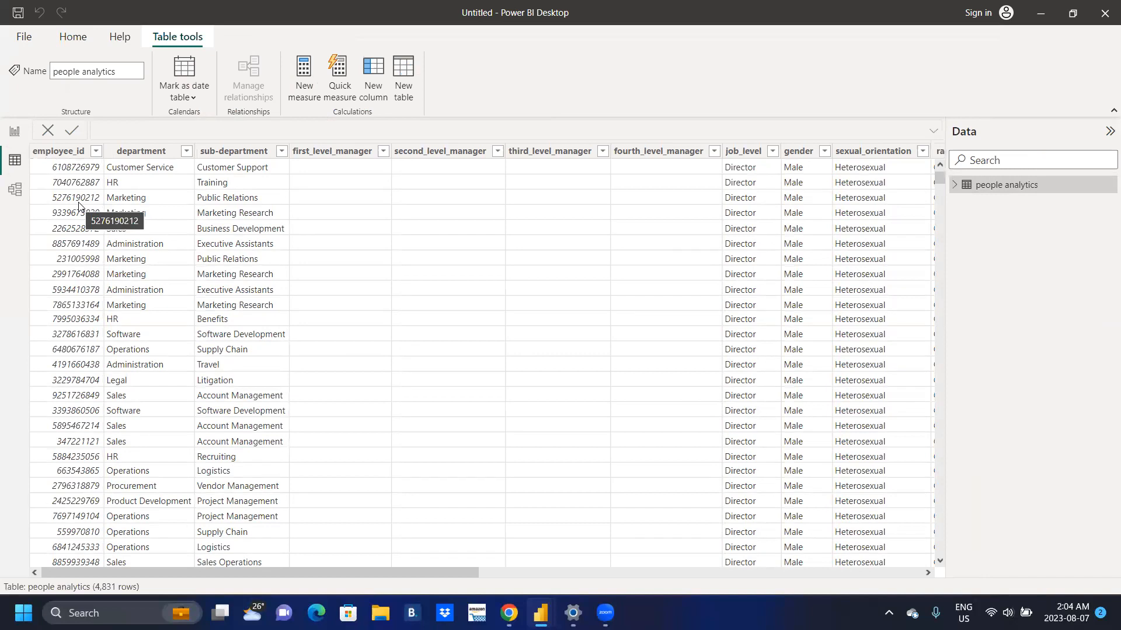
click(141, 153)
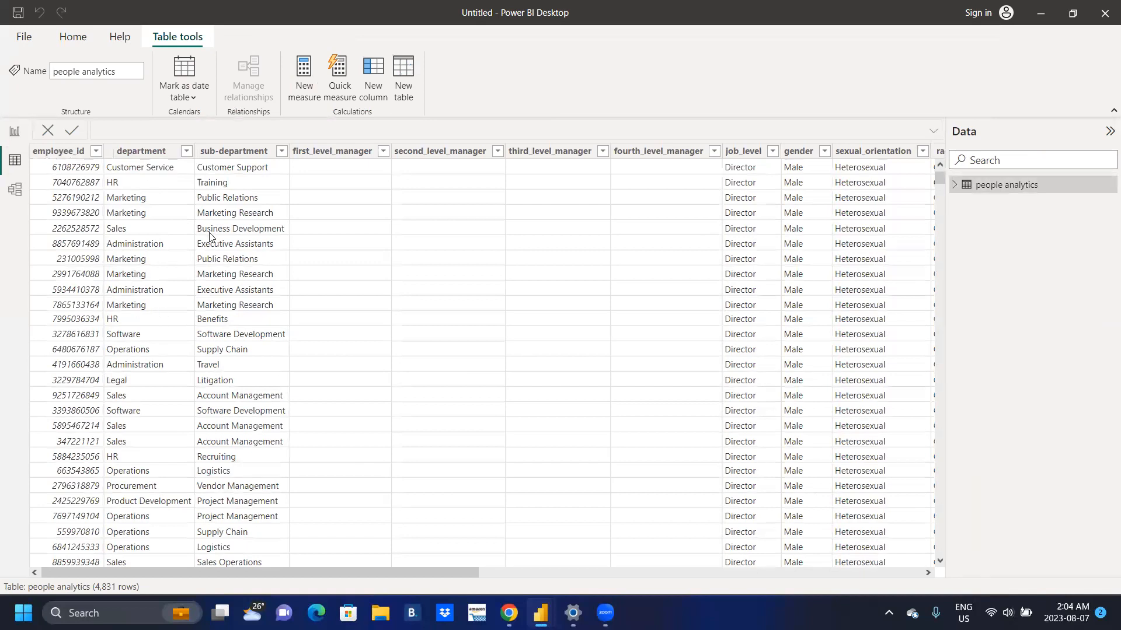
click(245, 168)
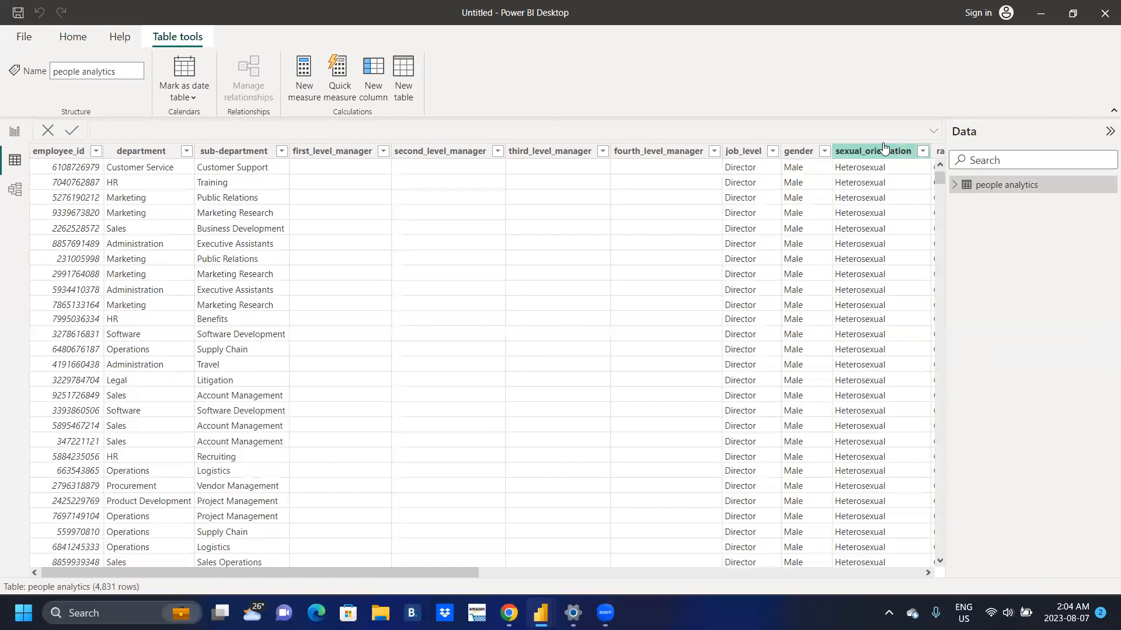
drag(430, 574, 597, 570)
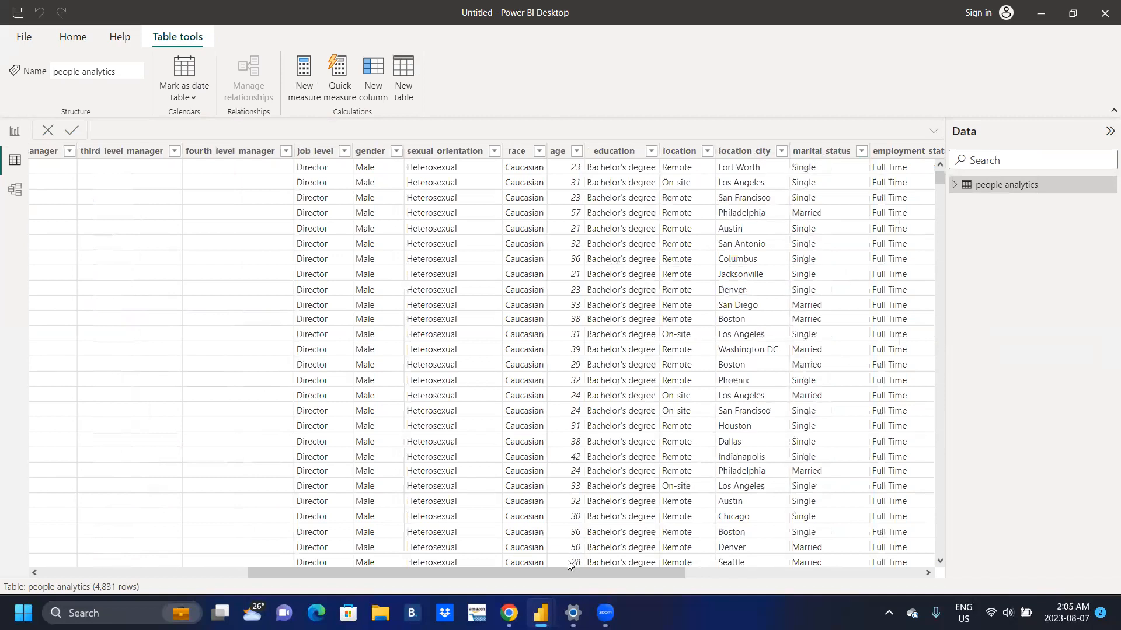
drag(562, 572, 613, 572)
scroll(728, 541, right, 4)
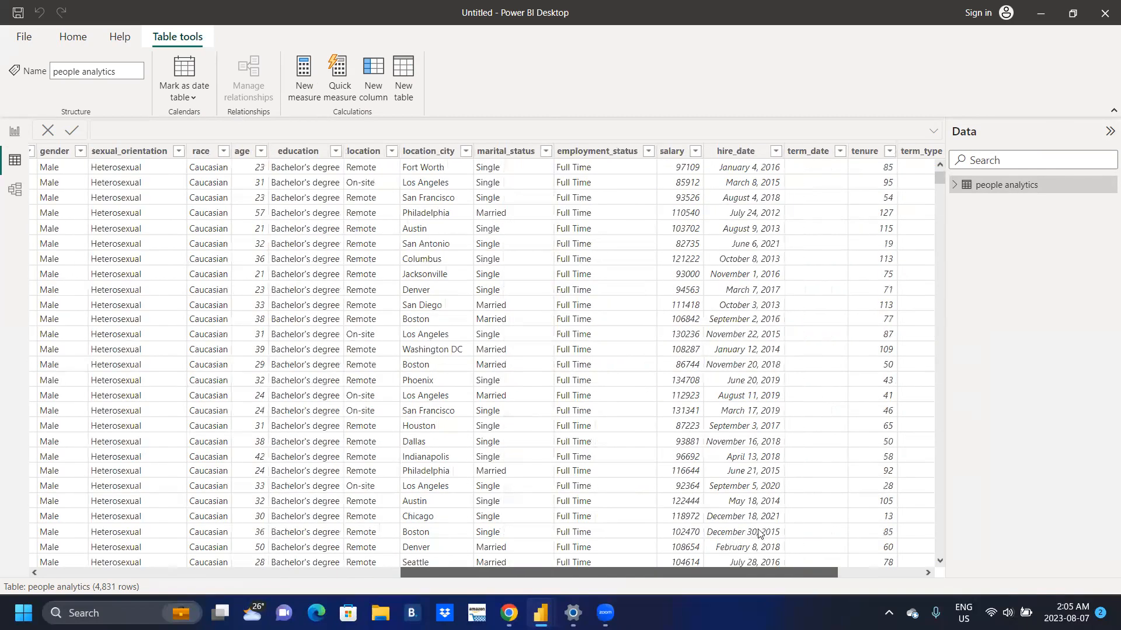
scroll(667, 145, right, 2)
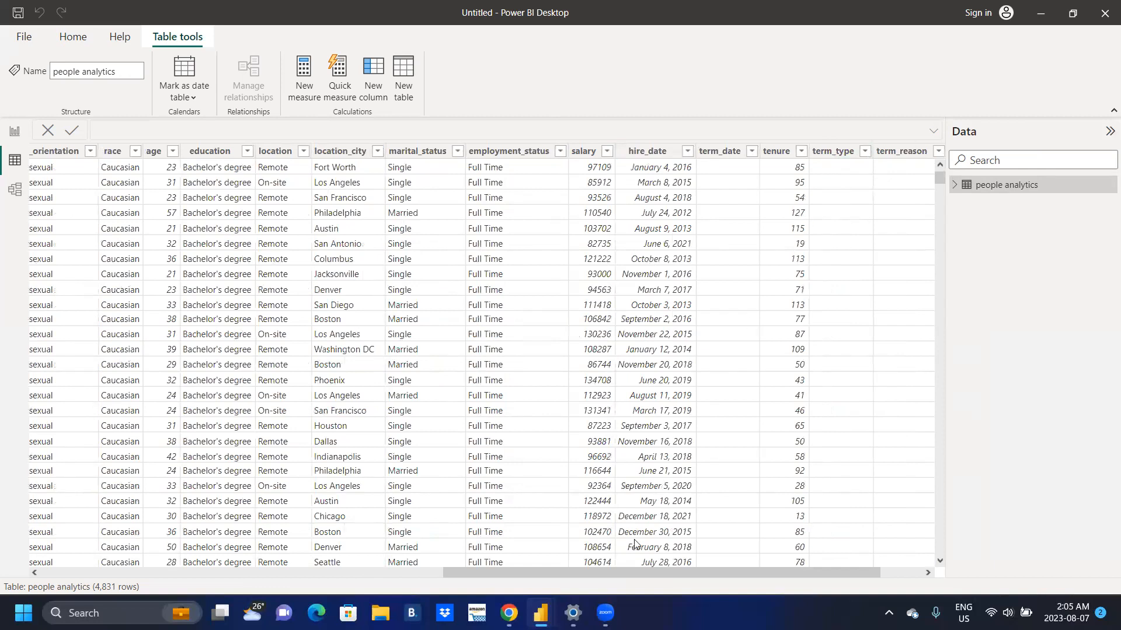
drag(638, 574, 741, 554)
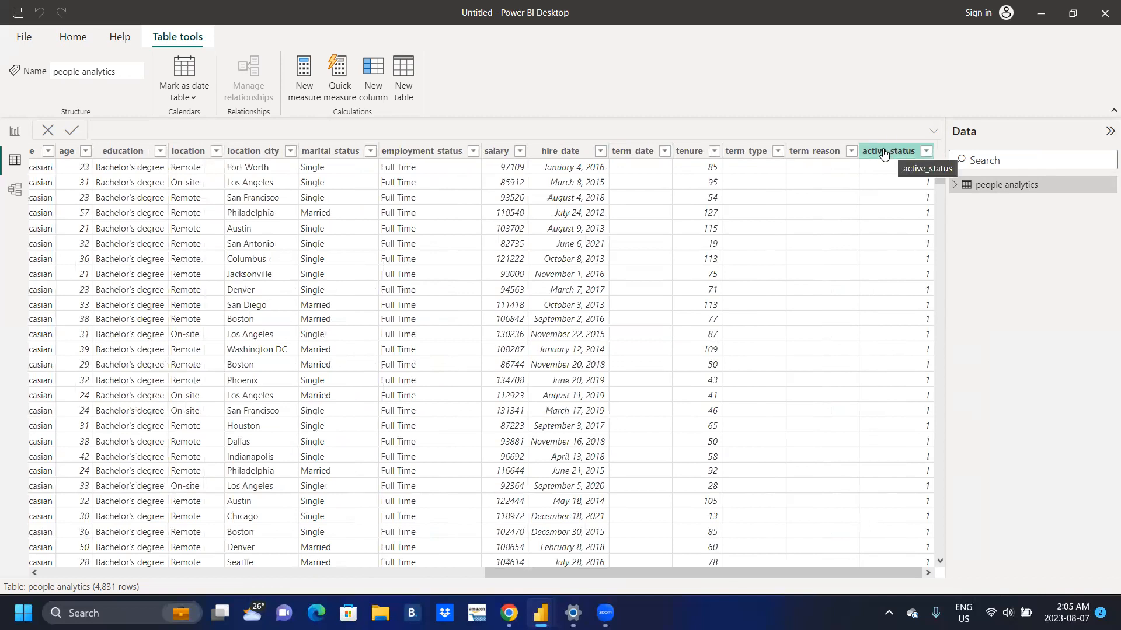
click(926, 152)
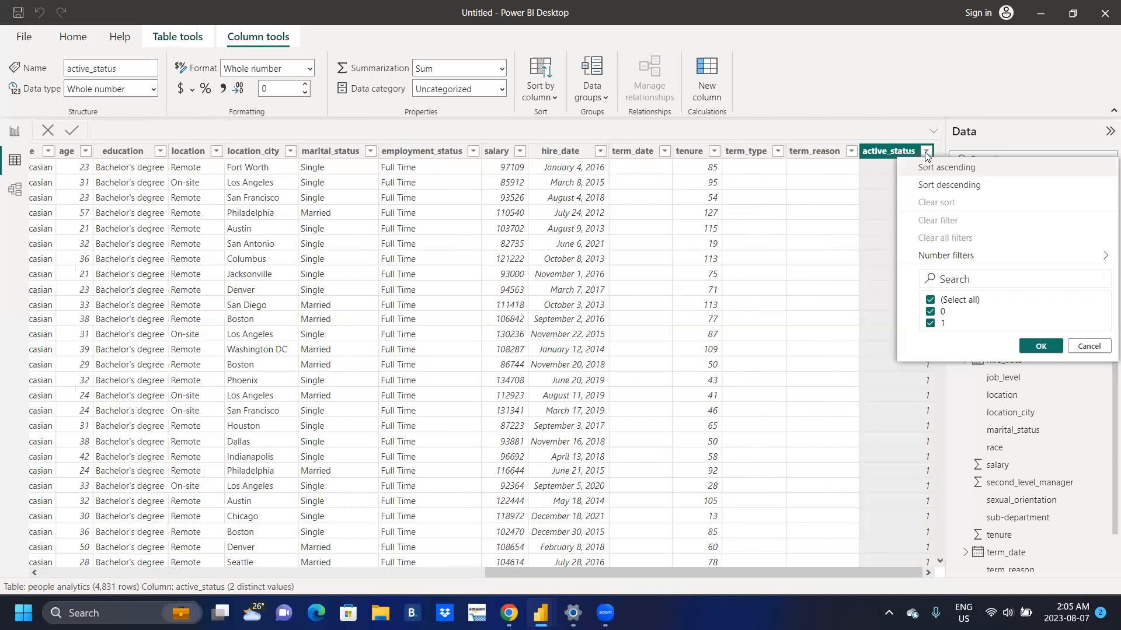
click(926, 153)
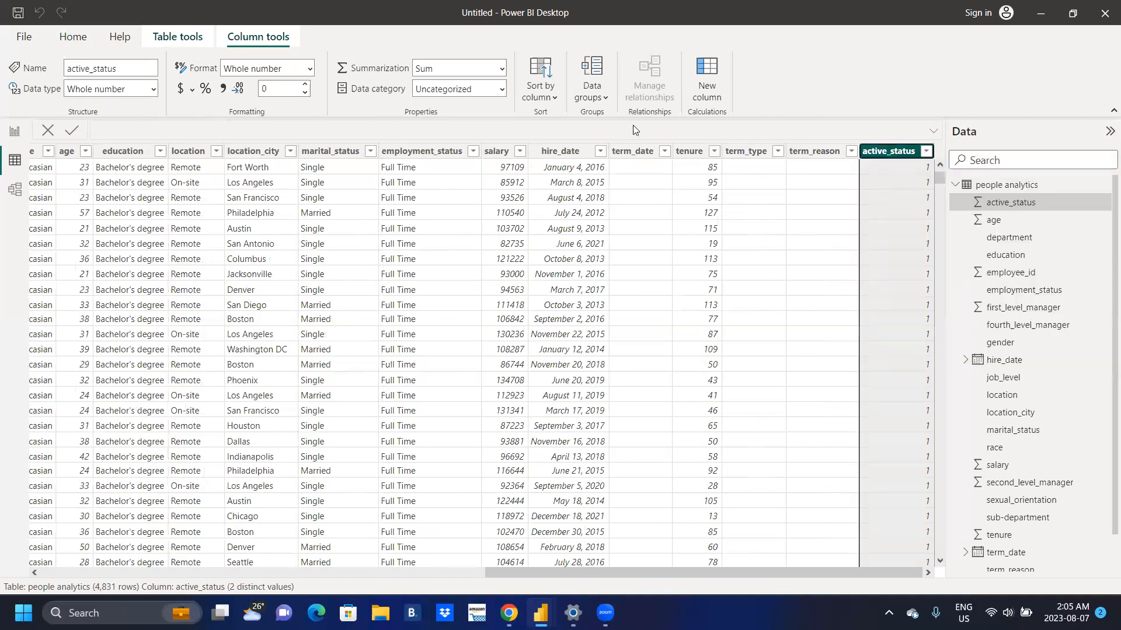
Return to the report view, create a new measure and name it Total employees
click(15, 132)
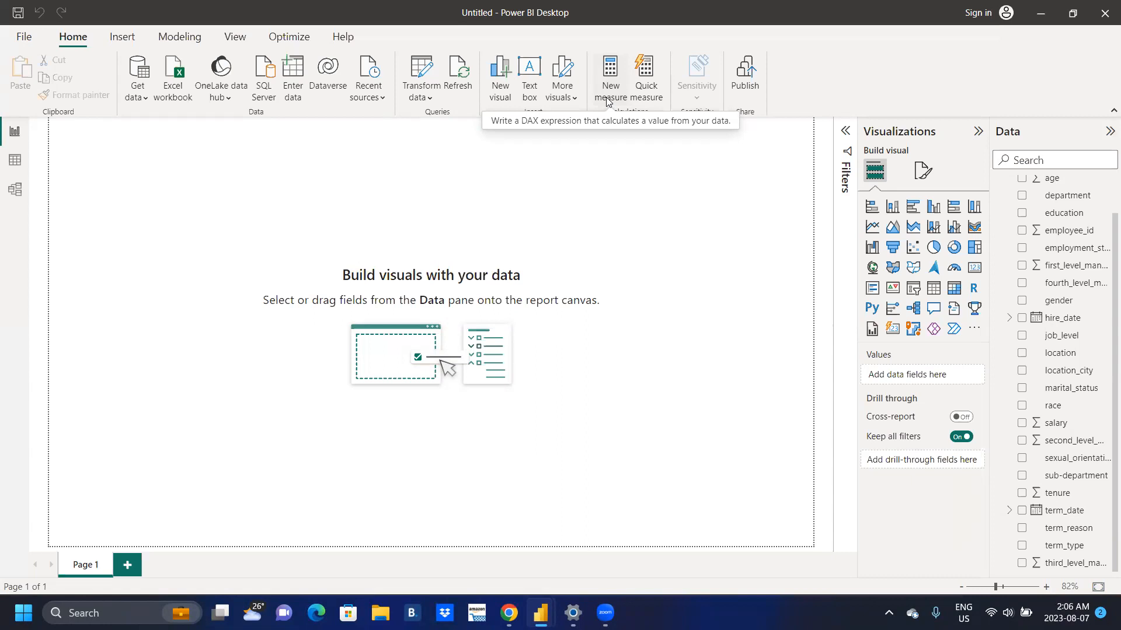
click(607, 101)
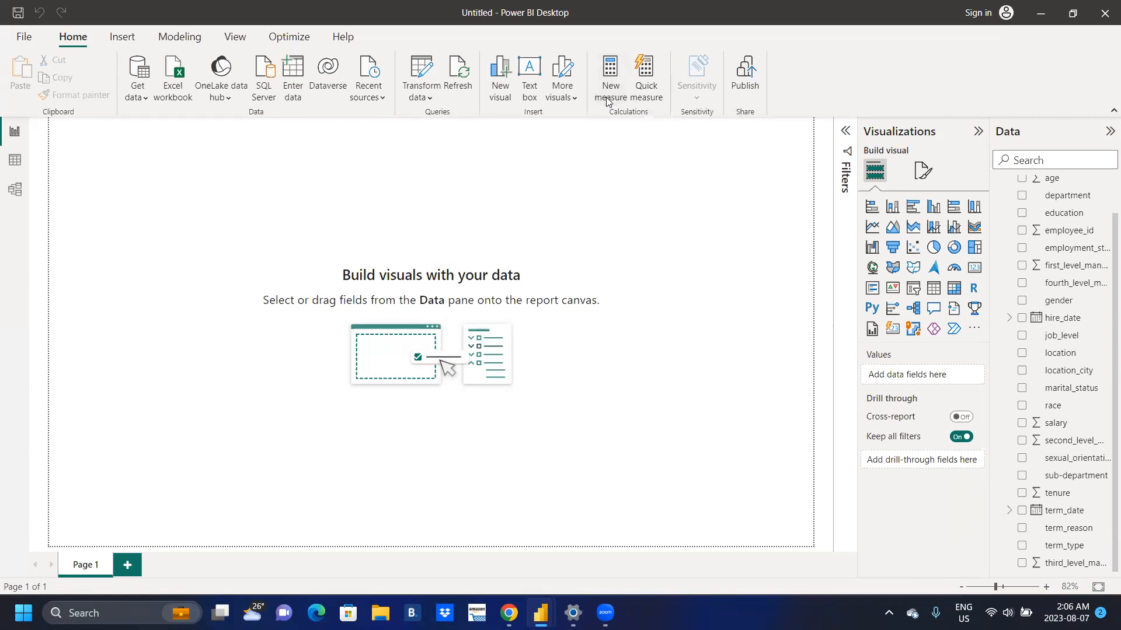
click(607, 100)
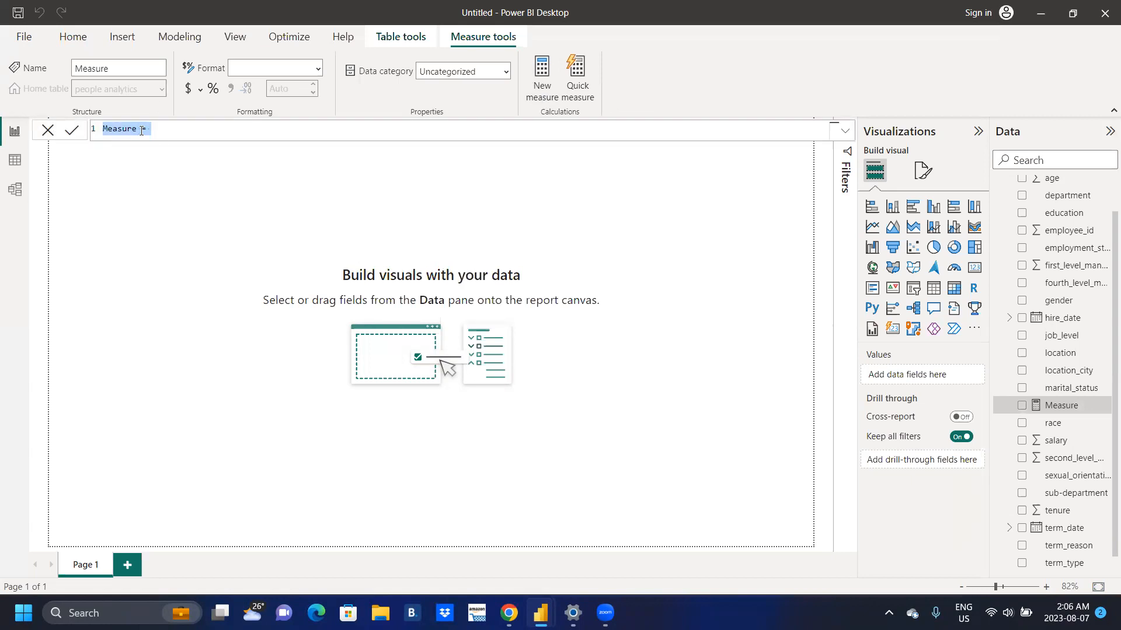
click(137, 130)
key(BackSpace)
key(BackSpace)
key(BackSpace)
key(BackSpace)
key(BackSpace)
key(BackSpace)
key(BackSpace)
text(Total employees)
Define the Total employees measure as COUNT('people analytics'[employee_id])
text(count)
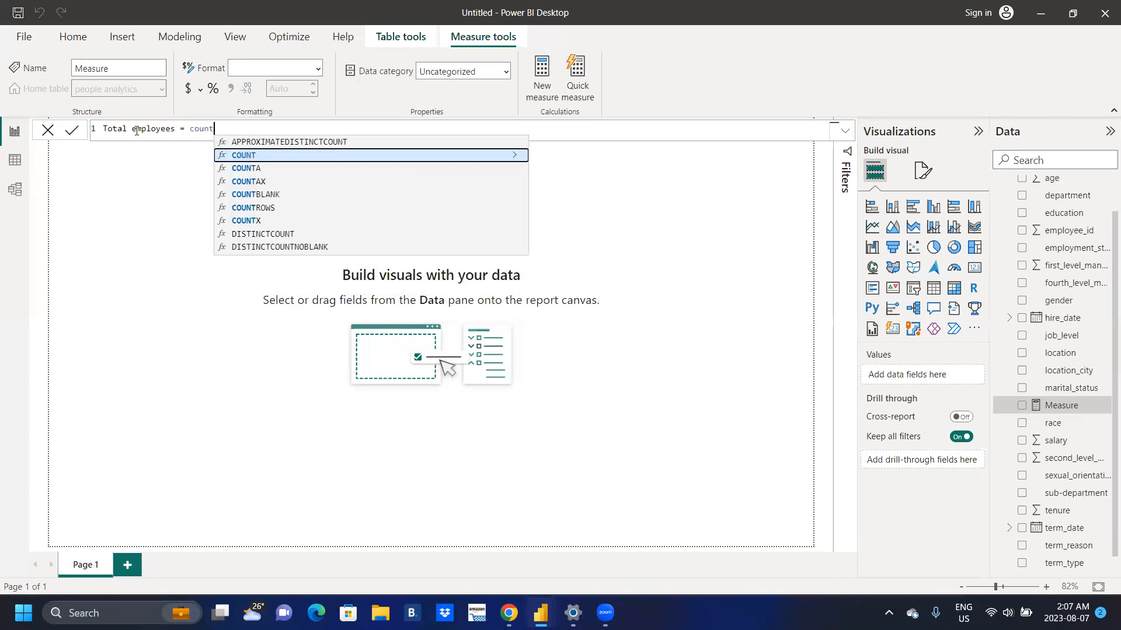
key(Tab)
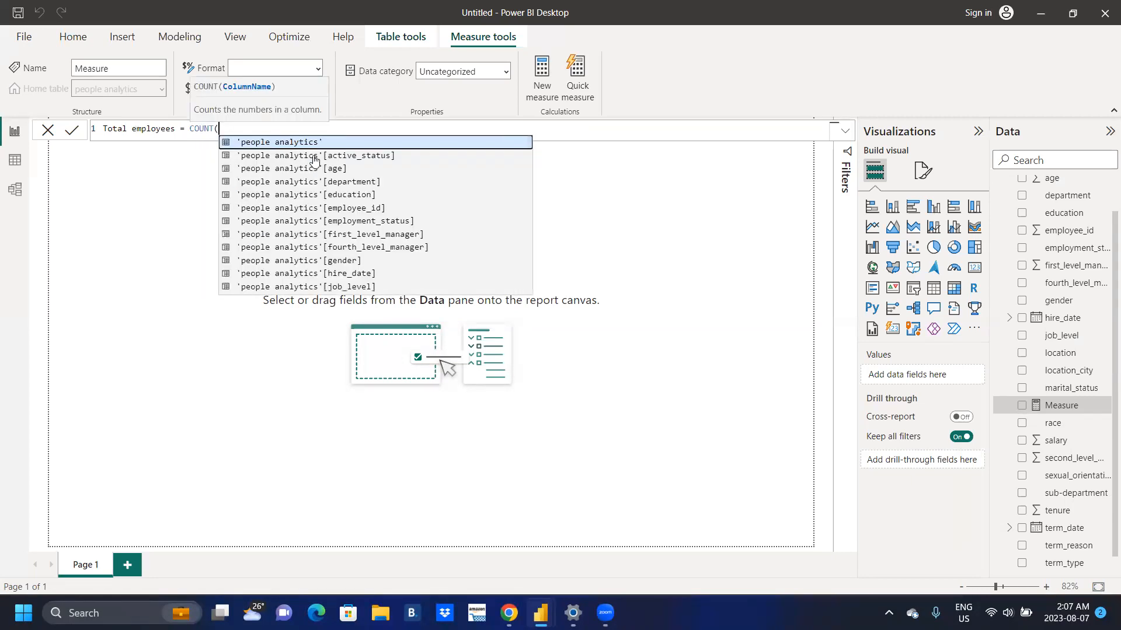
click(344, 210)
text())
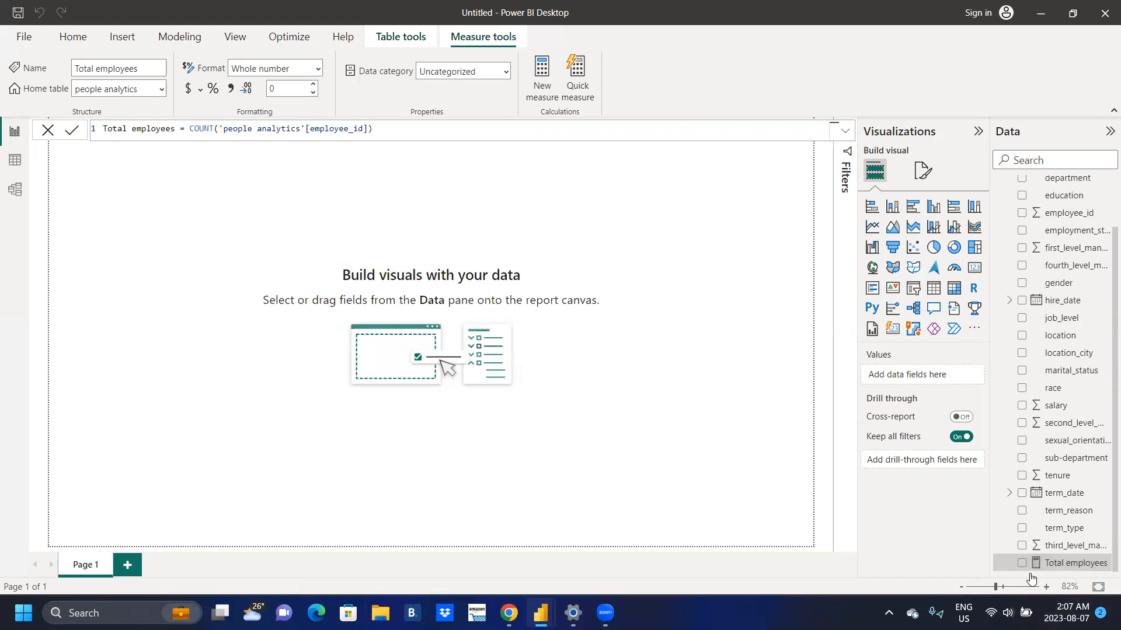
Create another measure and name it Terminated employees
click(532, 103)
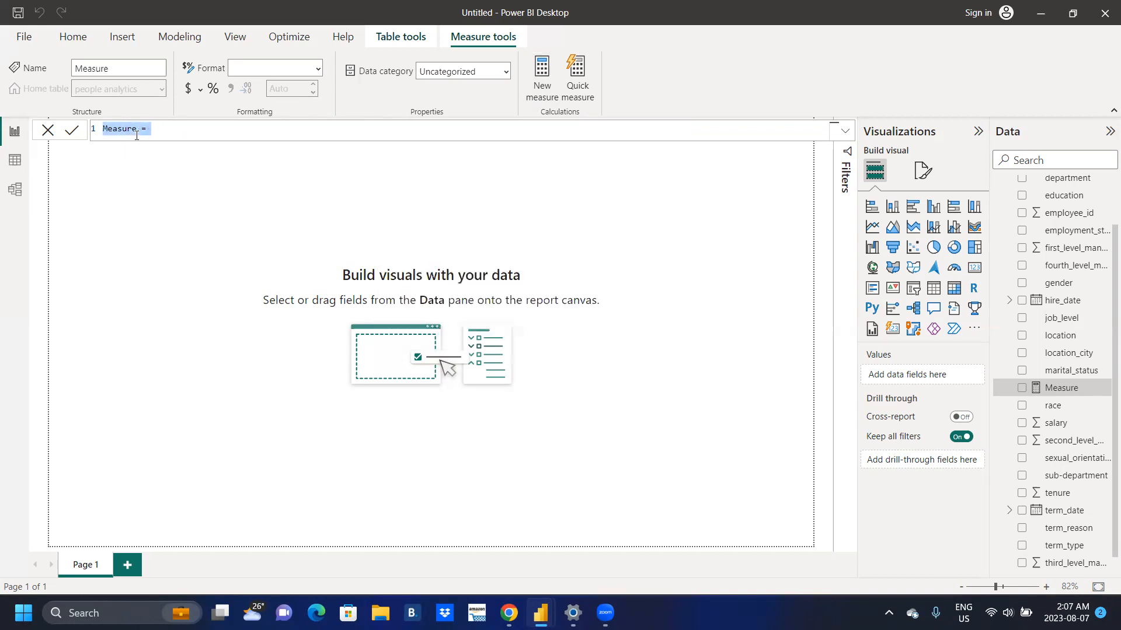
click(138, 128)
key(BackSpace)
key(BackSpace)
key(BackSpace)
key(BackSpace)
key(BackSpace)
key(BackSpace)
key(BackSpace)
text(Terminated)
key(Left)
key(Left)
key(Left)
key(BackSpace)
click(150, 136)
text(employees)
Define the Terminated employees measure as COUNT('people analytics'[term_date])
key(End)
text(count()
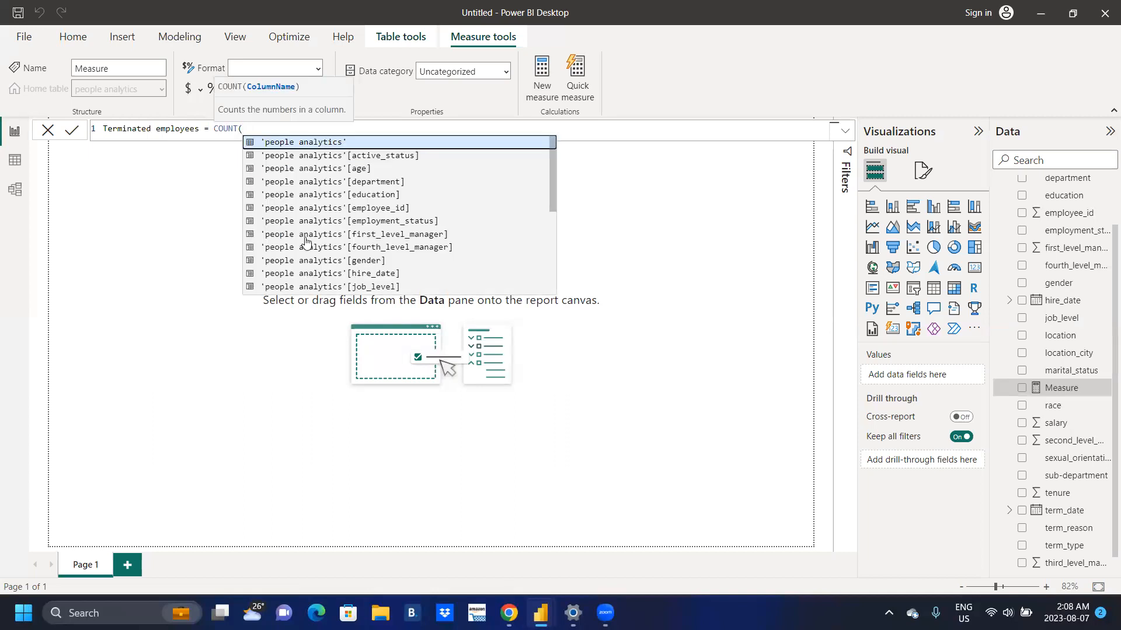
drag(550, 188, 549, 279)
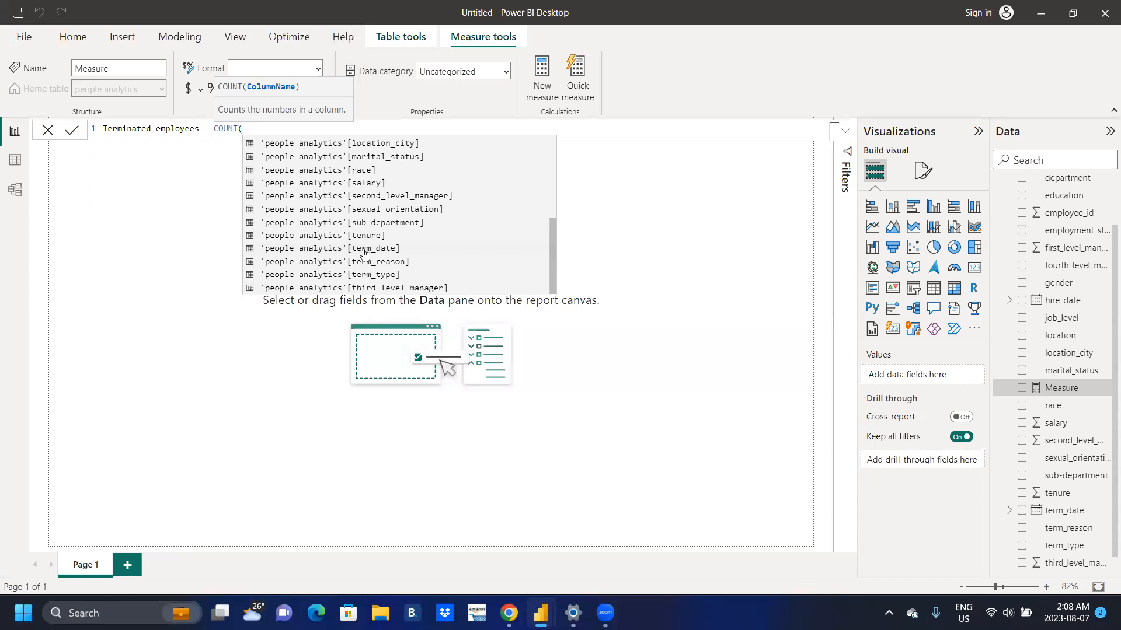
click(364, 251)
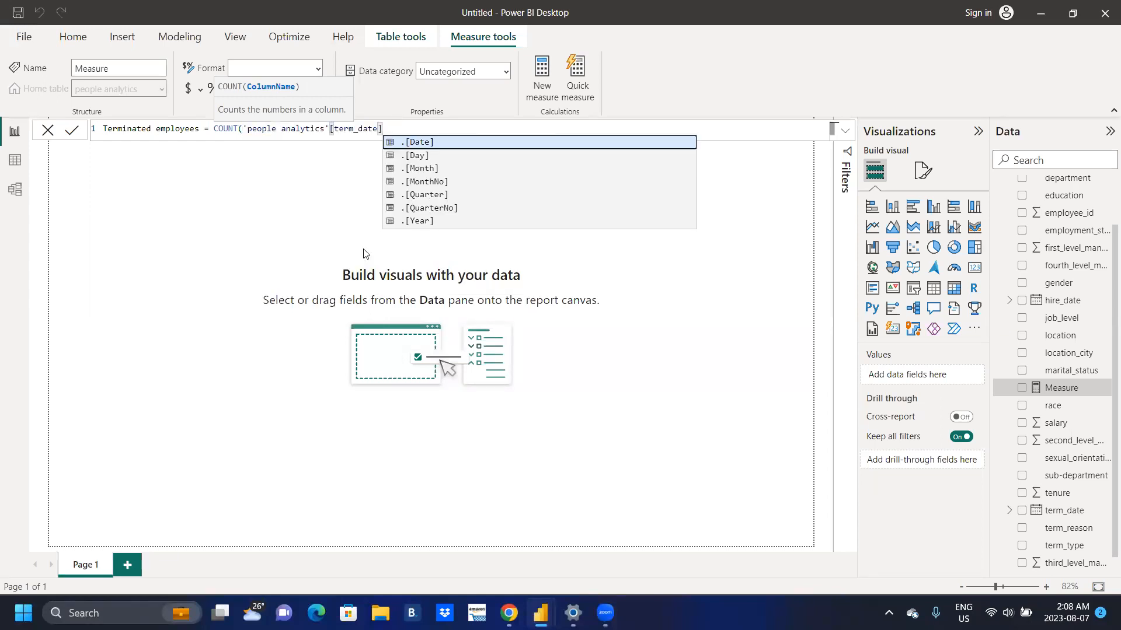
text())
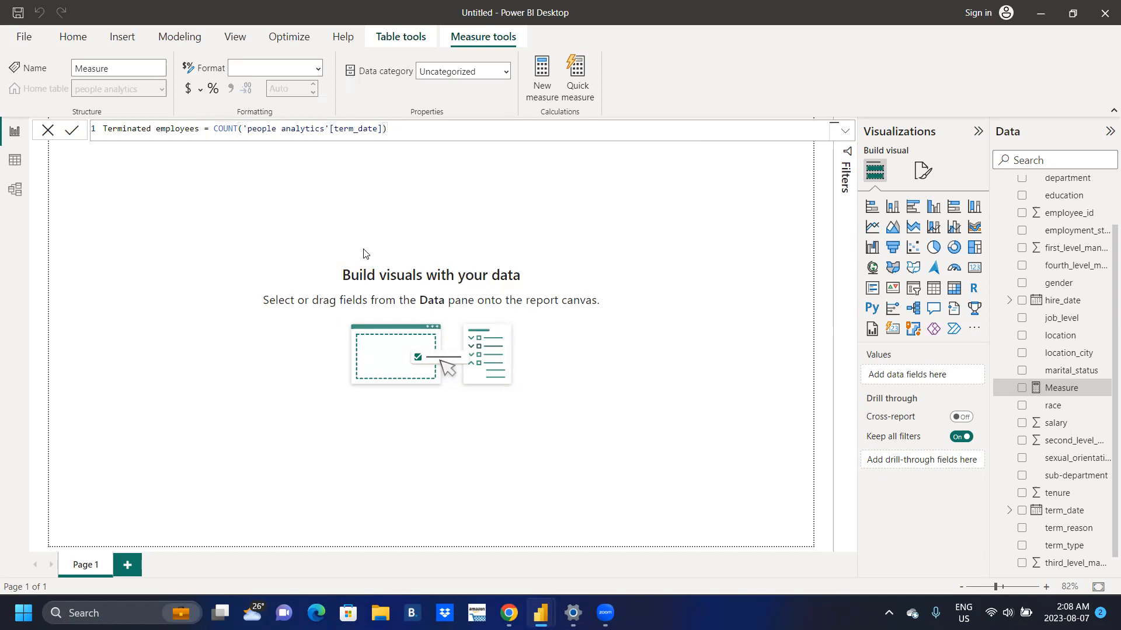
key(Return)
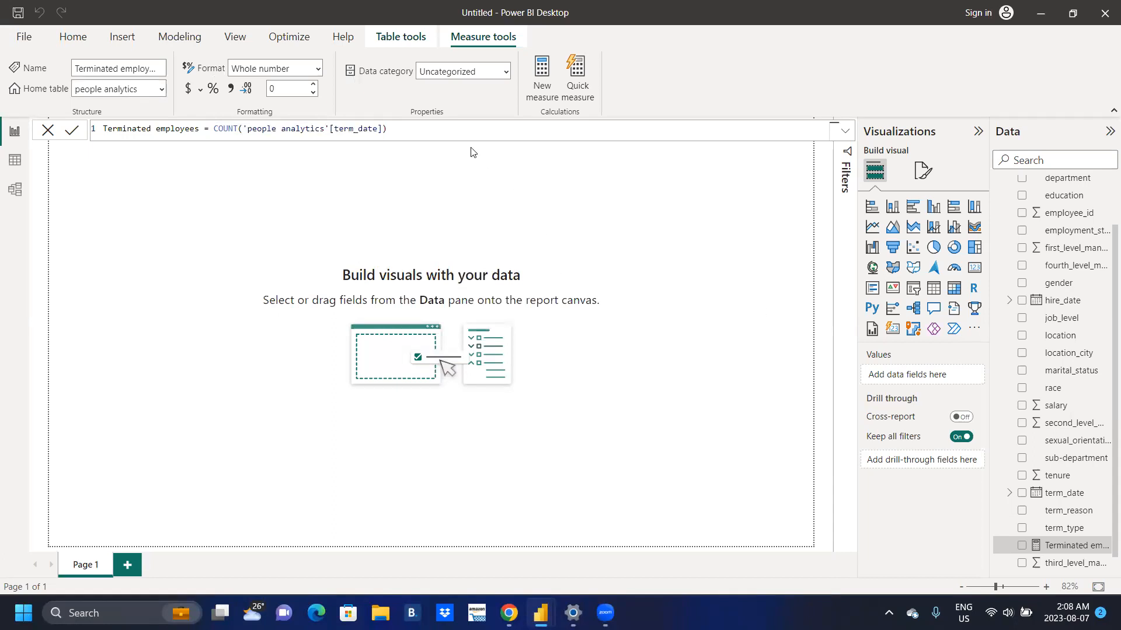
Create another measure and name it Active Employees
click(537, 98)
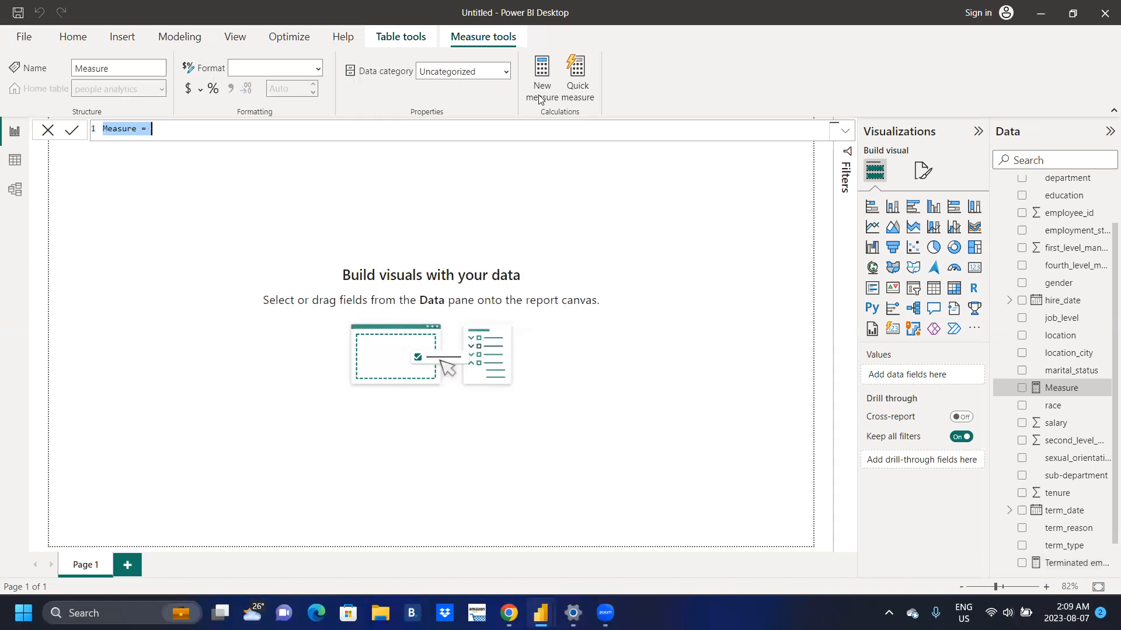
click(137, 129)
key(BackSpace)
key(BackSpace)
key(BackSpace)
key(BackSpace)
key(BackSpace)
key(BackSpace)
key(BackSpace)
text(Active Employees = )
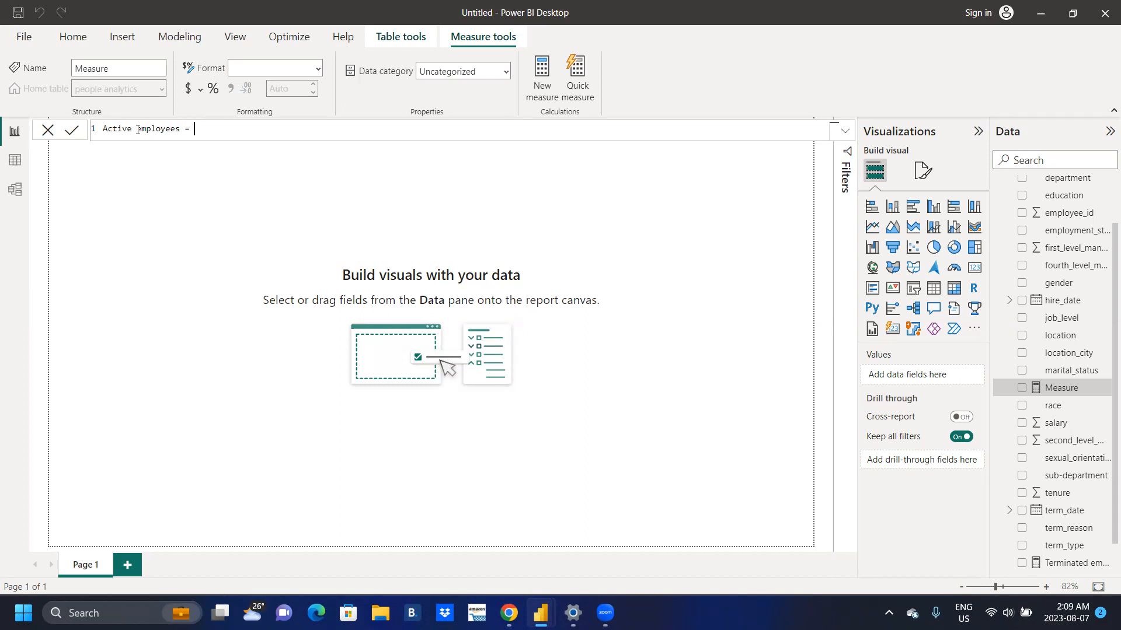
Change the measure's name to Active employees and define it as [Total employees]-[Terminated employees]
text(tot)
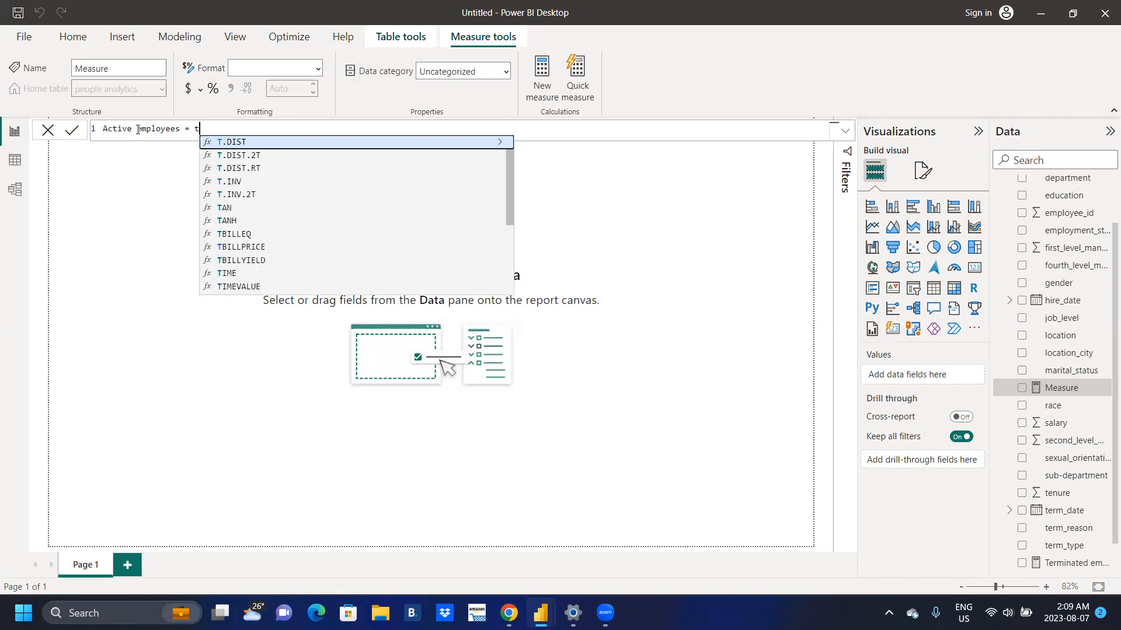
click(138, 129)
key(BackSpace)
text(e)
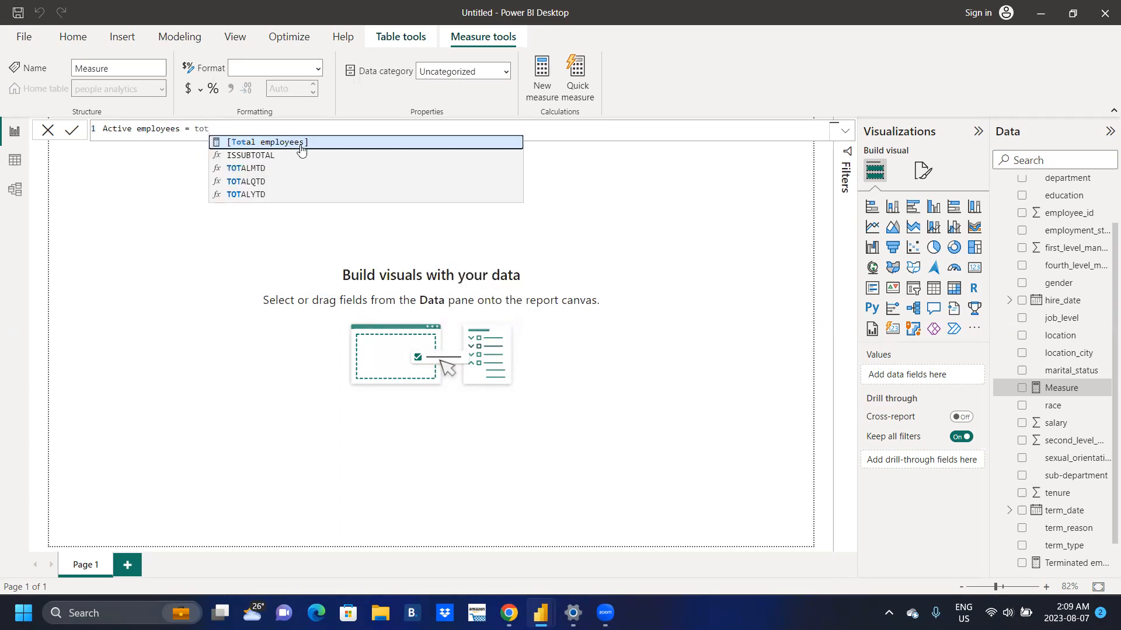
key(Tab)
text(-)
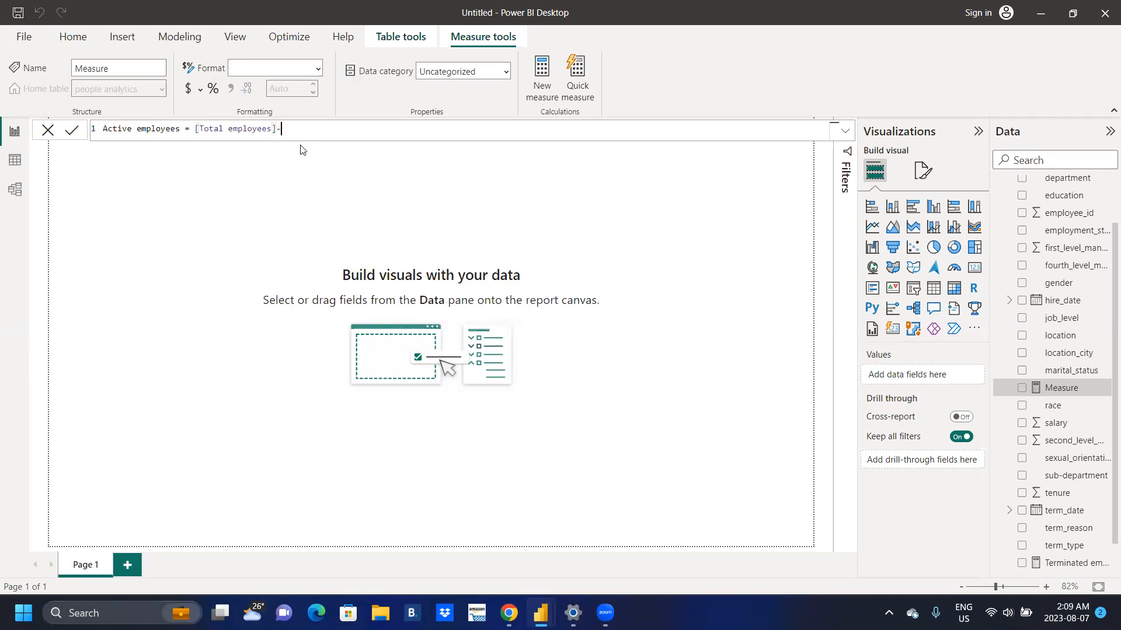
text(ter)
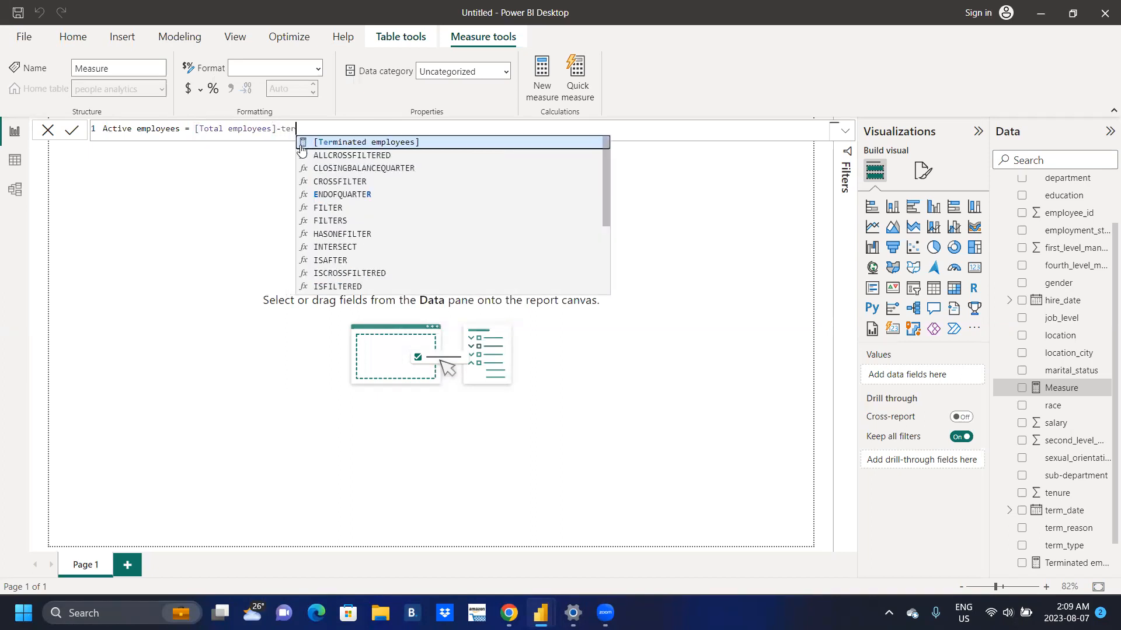
key(Tab)
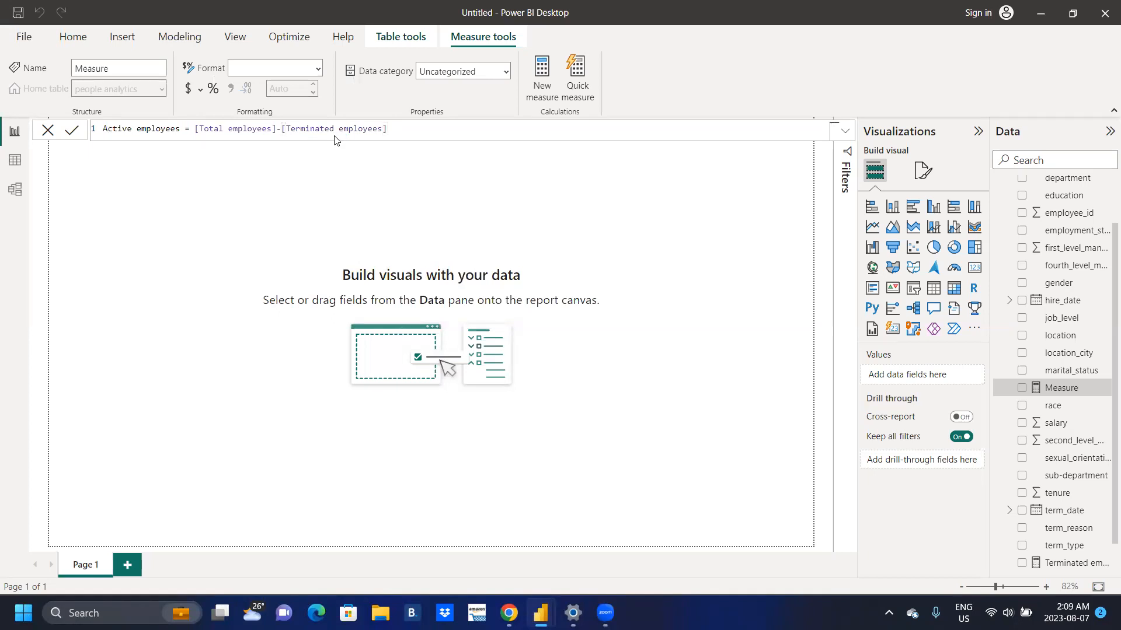
key(Return)
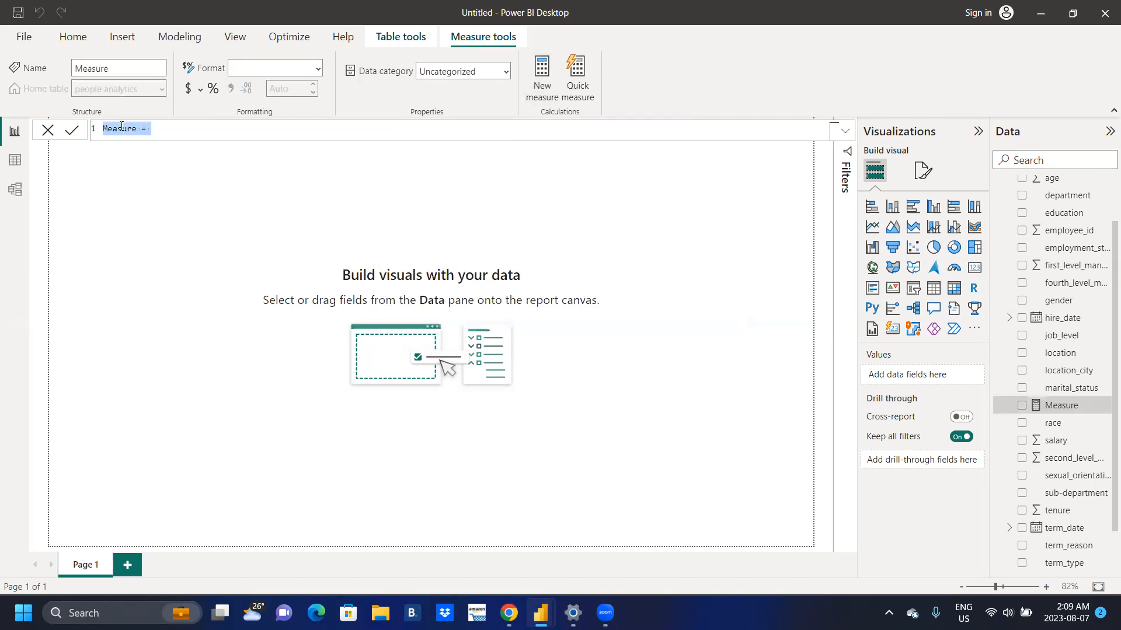
Create another measure and name it Average salary
key(BackSpace)
key(BackSpace)
key(BackSpace)
key(BackSpace)
key(BackSpace)
key(BackSpace)
key(BackSpace)
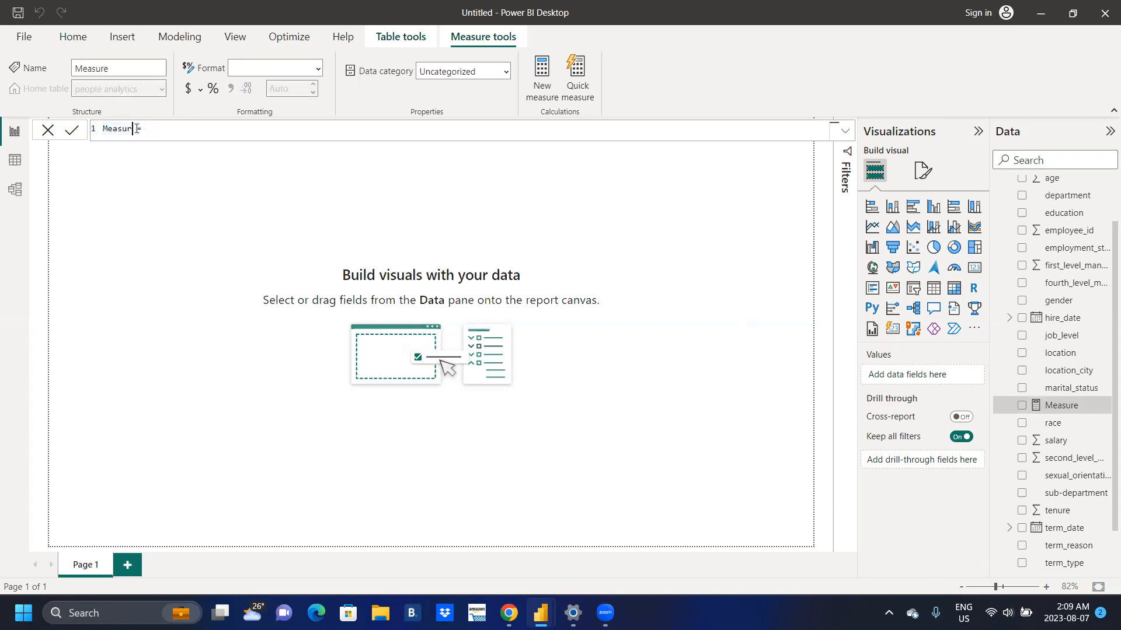
text(Average d)
key(BackSpace)
text(salary)
Define the Average salary measure as AVERAGE('people analytics'[salary])
key(End)
text(ave)
key(Tab)
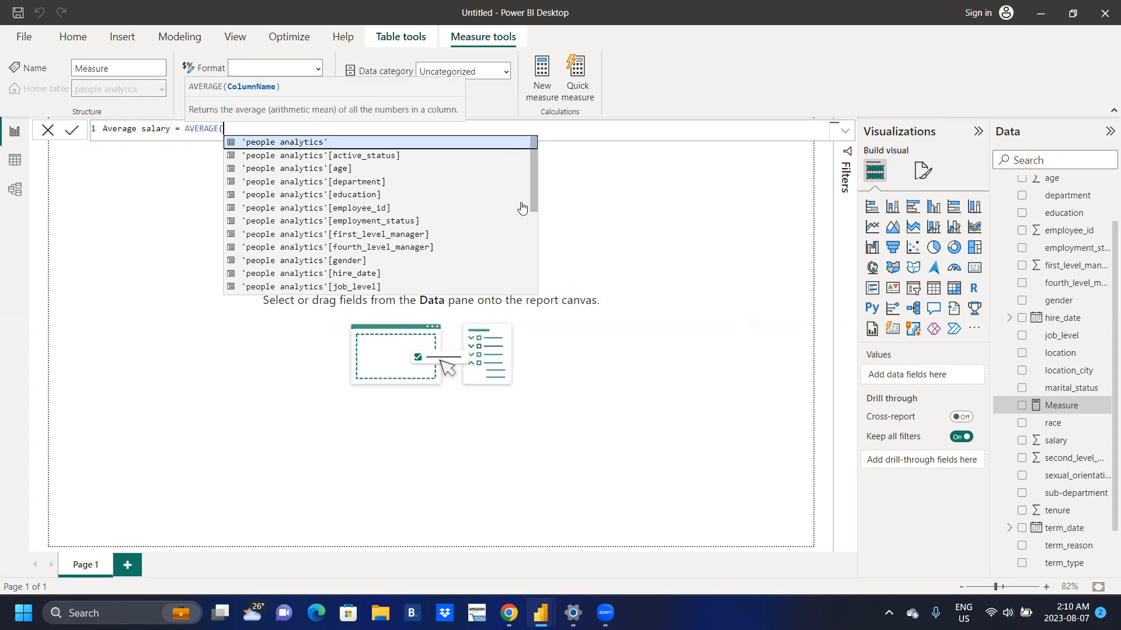
scroll(535, 187, down, 3)
scroll(534, 250, down, 1)
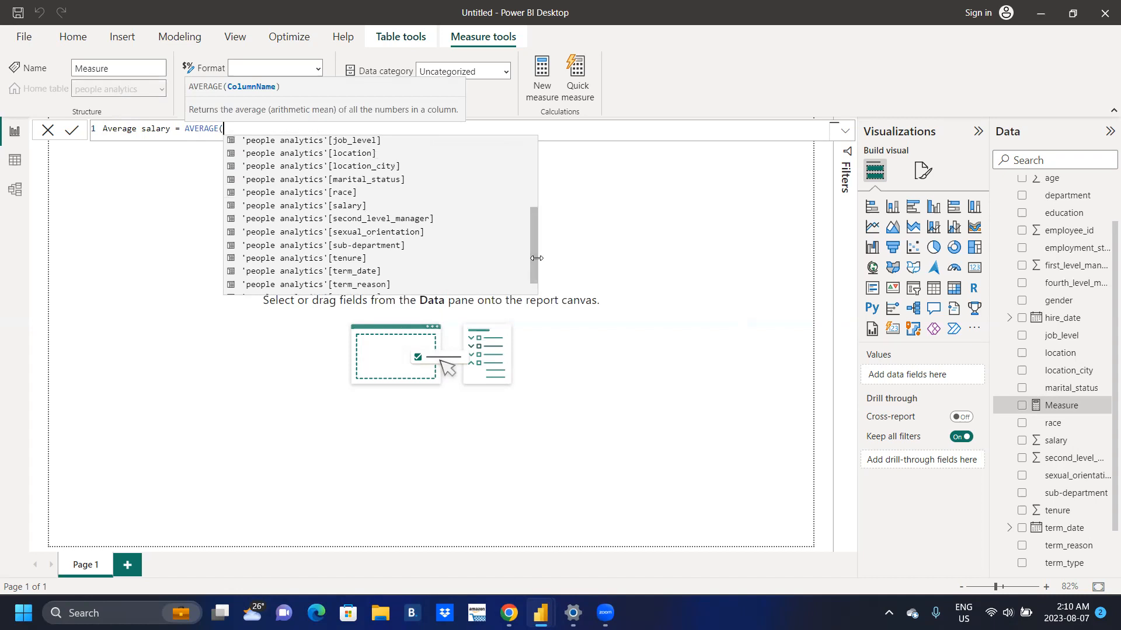
click(350, 208)
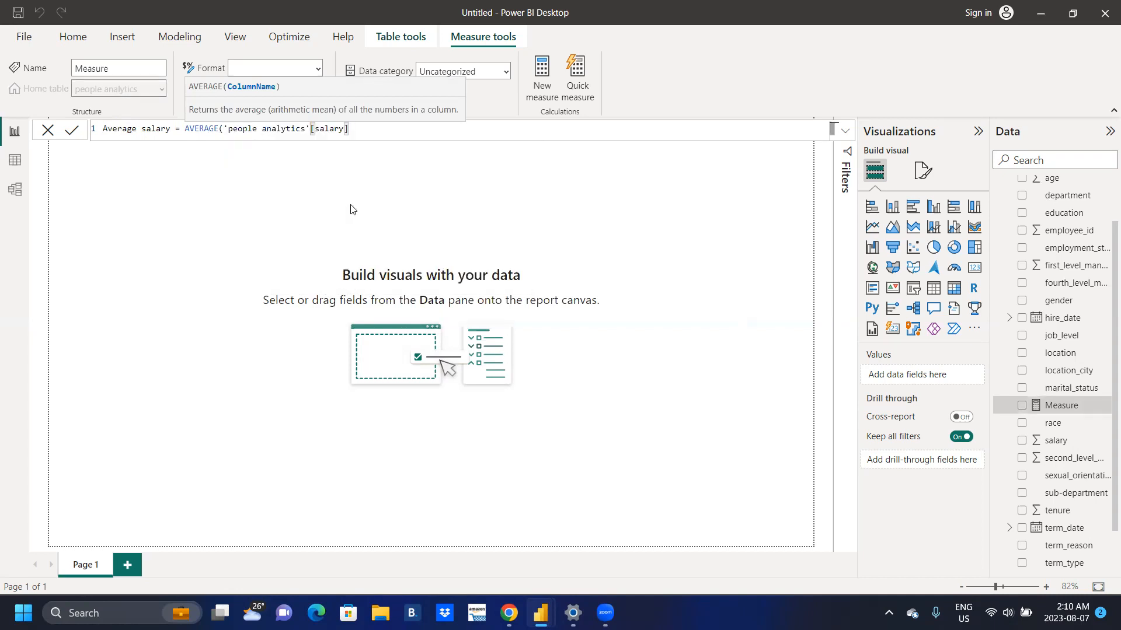
text())
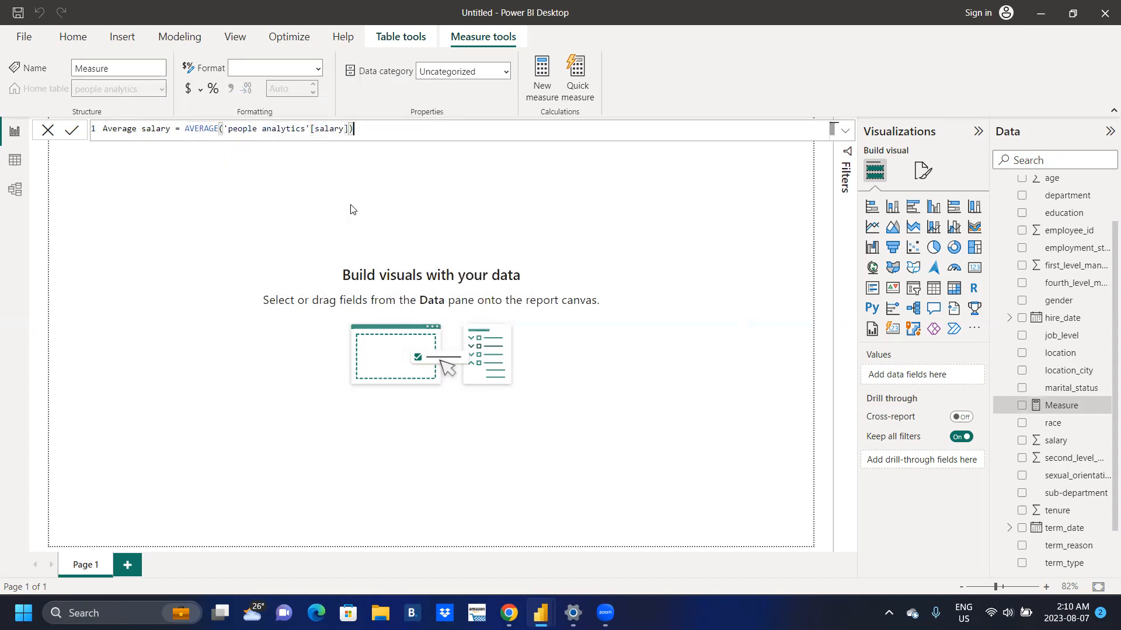
key(Return)
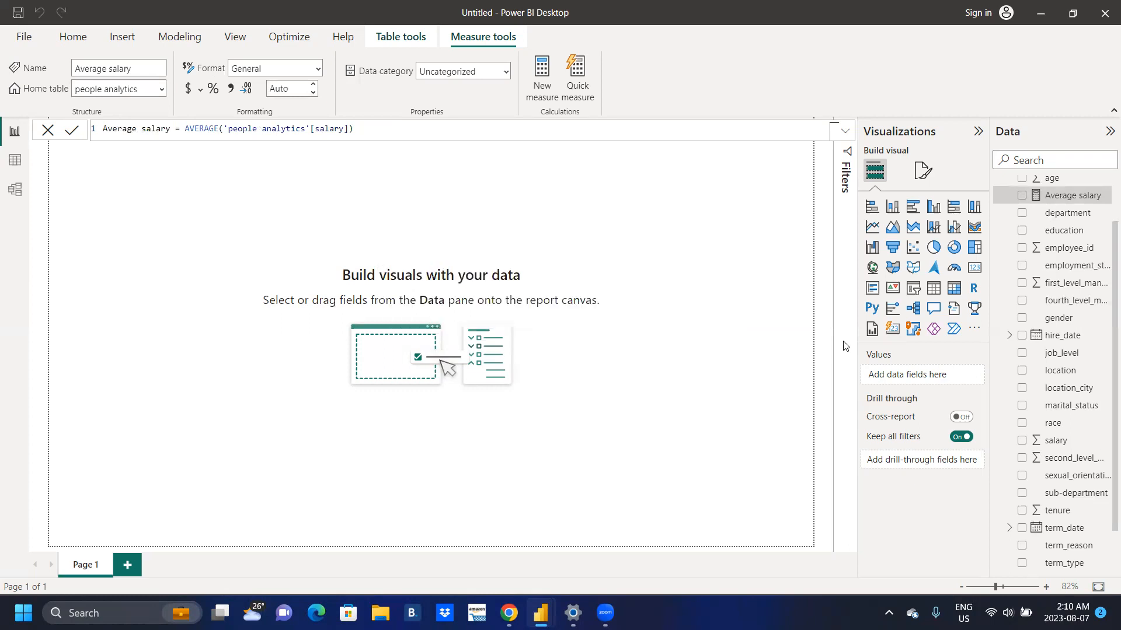
Create another measure and name it Average age
scroll(1101, 233, up, 2)
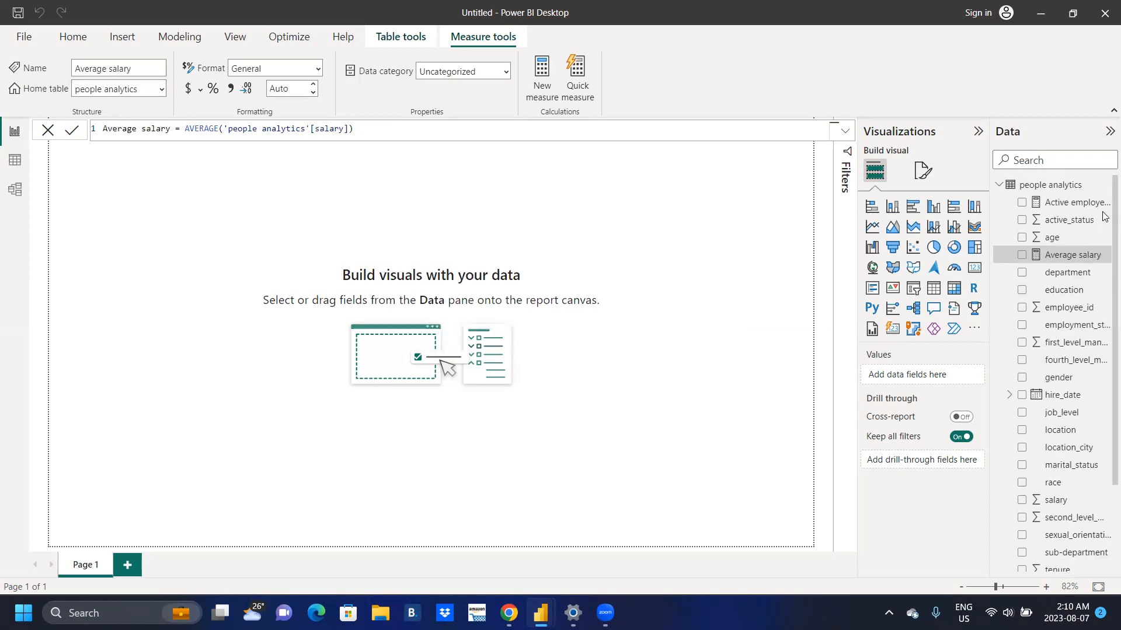
scroll(1103, 228, down, 3)
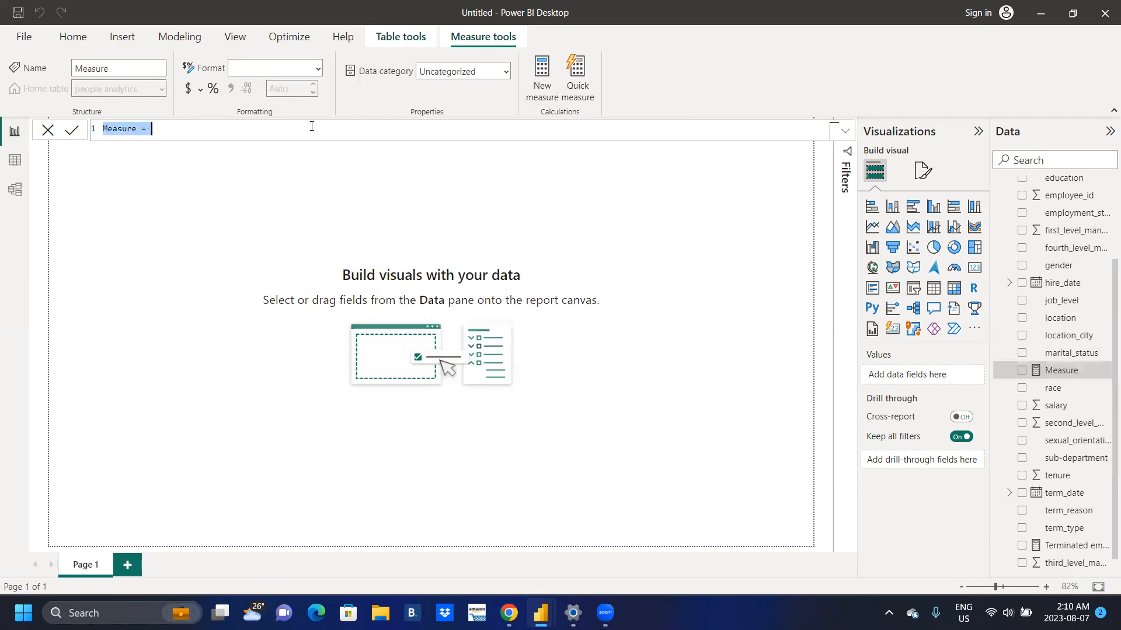
click(135, 129)
key(BackSpace)
key(BackSpace)
key(BackSpace)
key(BackSpace)
key(BackSpace)
key(BackSpace)
key(BackSpace)
text(Aver)
text(age age)
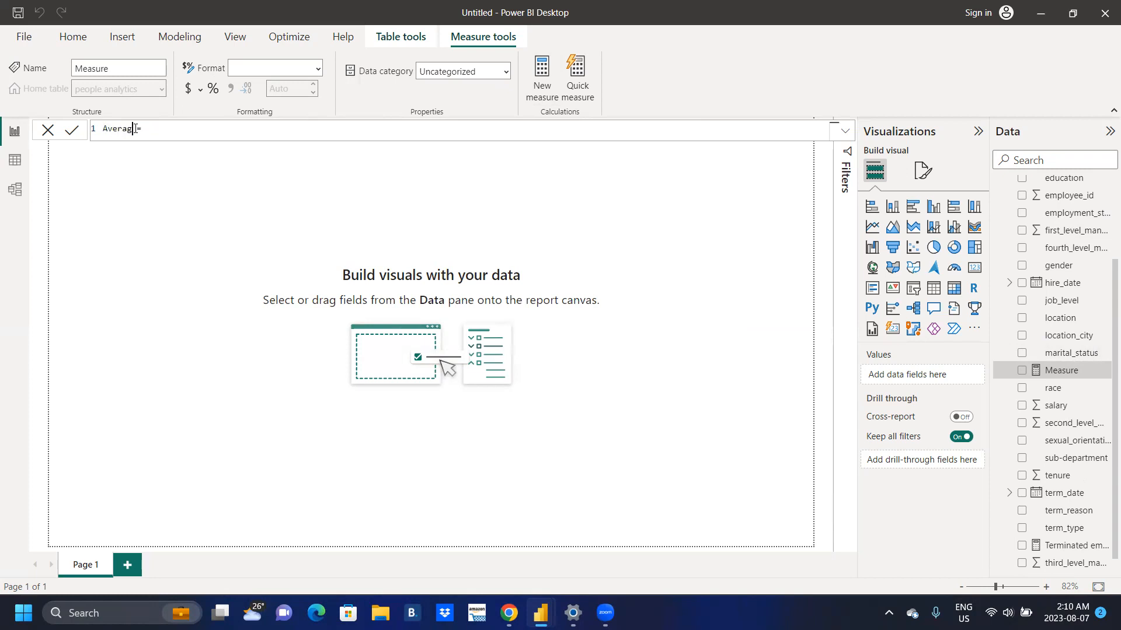
Define the Average age measure as AVERAGE('people analytics'[age])
key(Right)
key(Right)
text(aver)
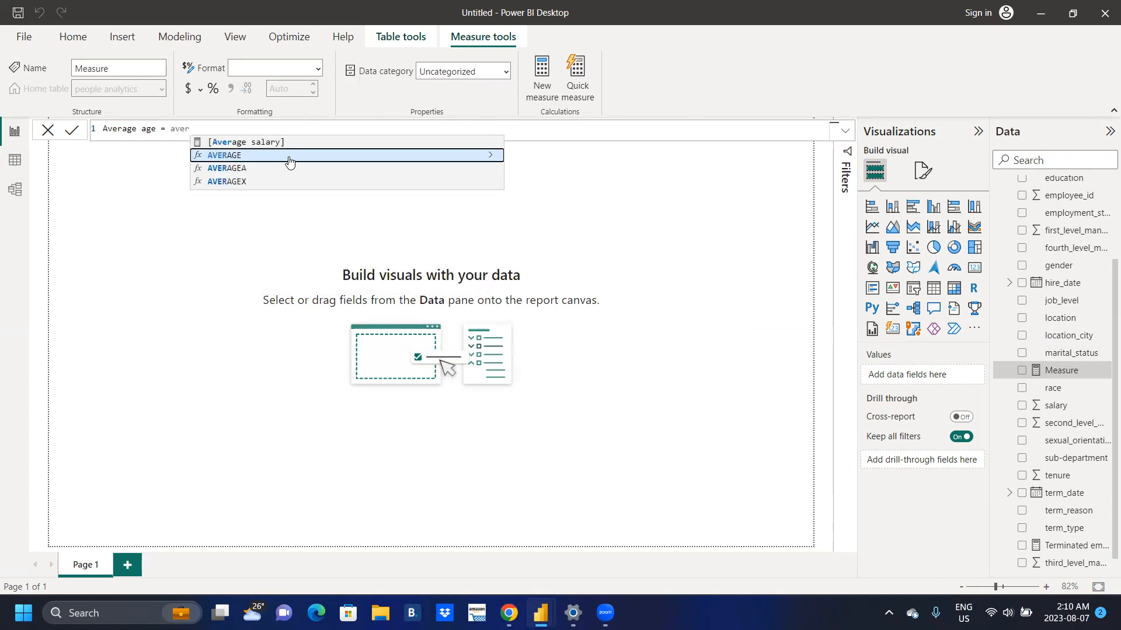
click(292, 155)
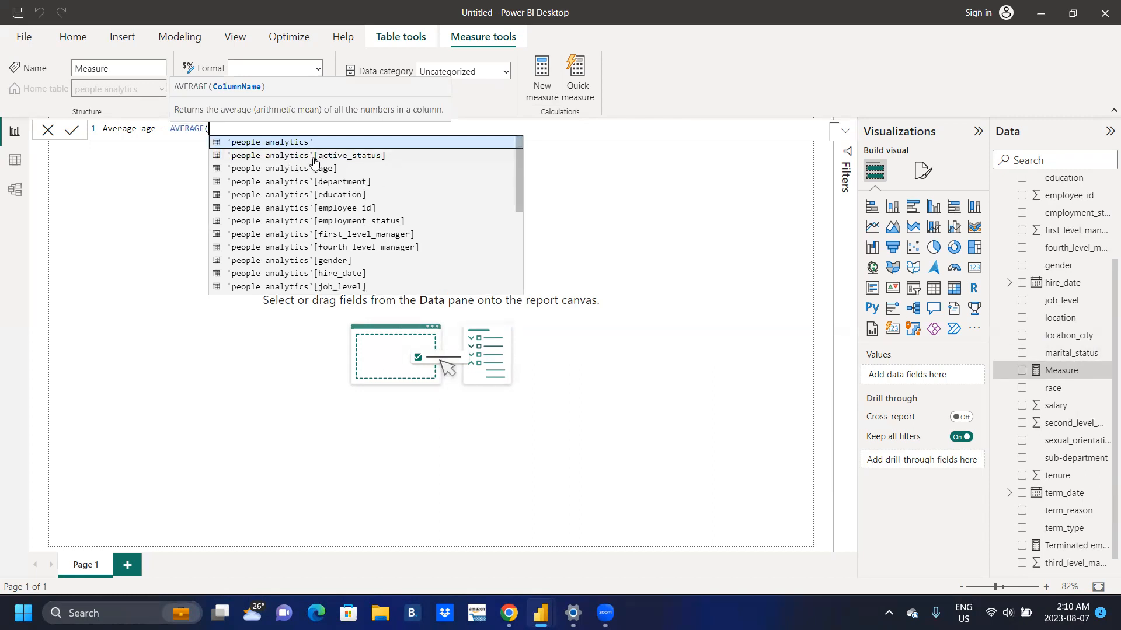
click(303, 170)
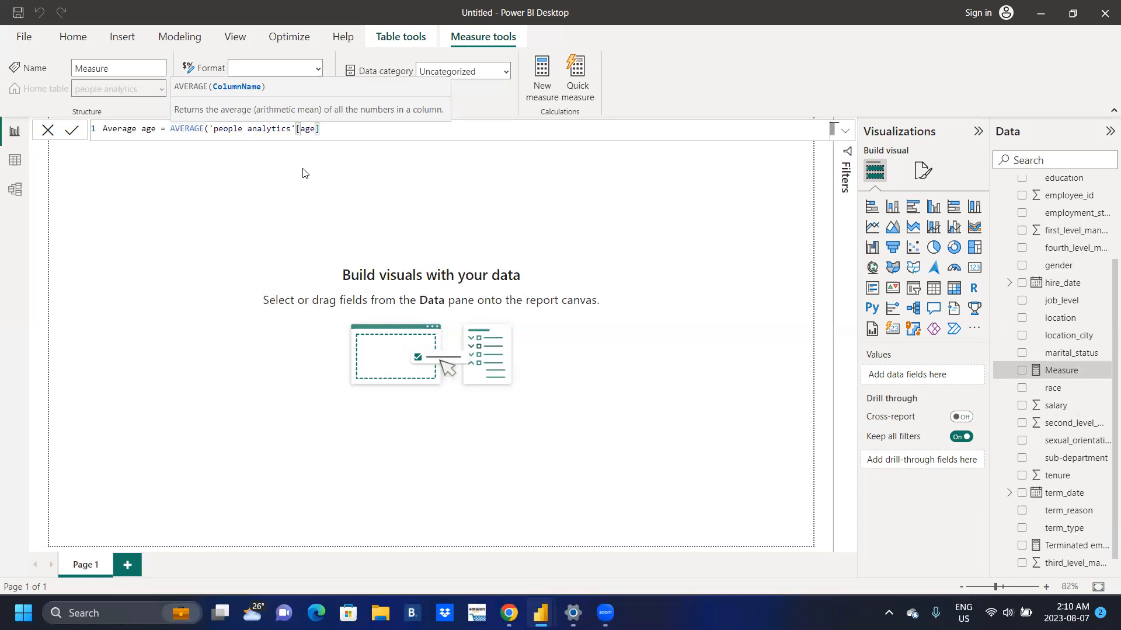
text())
key(Return)
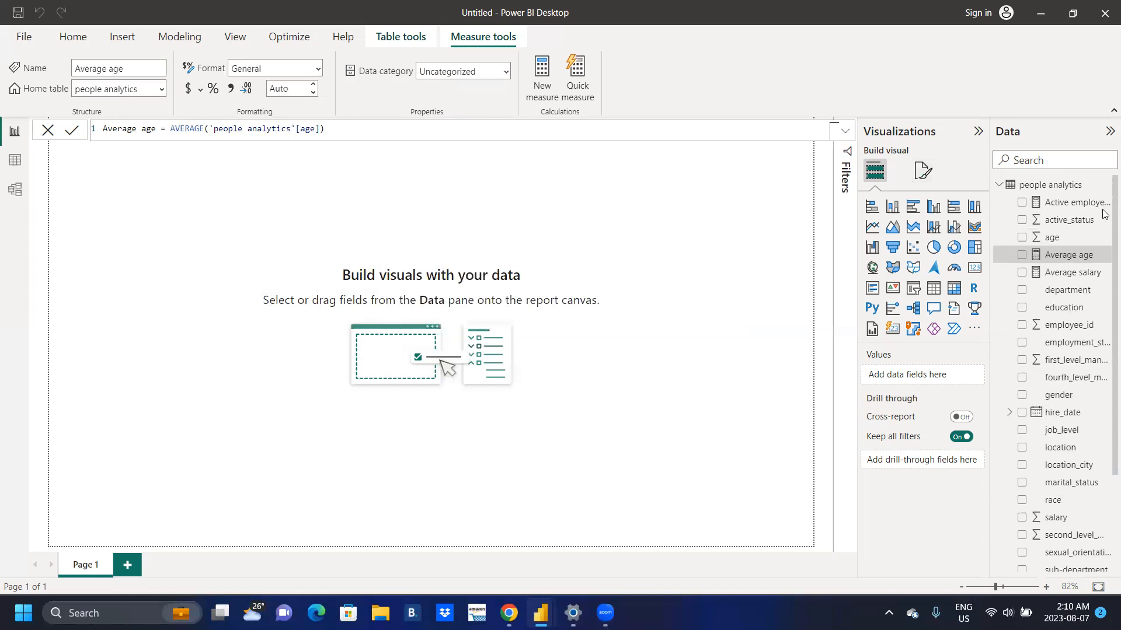
Set Average age to 0 decimal places and format Average salary as dollar currency with 2 decimal places
click(313, 85)
click(1086, 274)
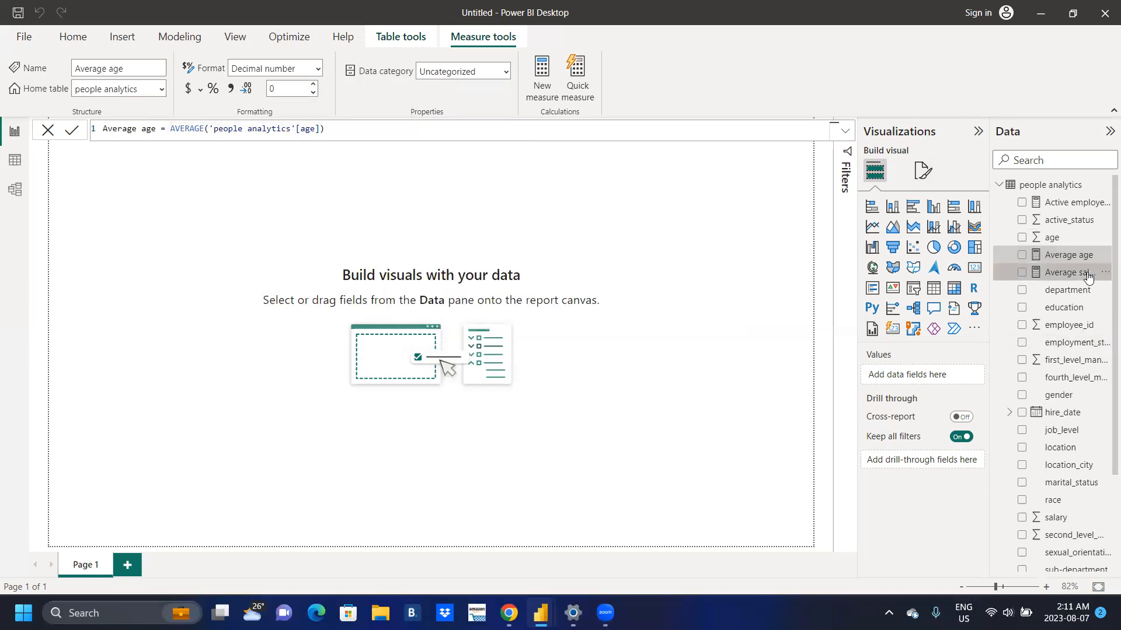
click(183, 94)
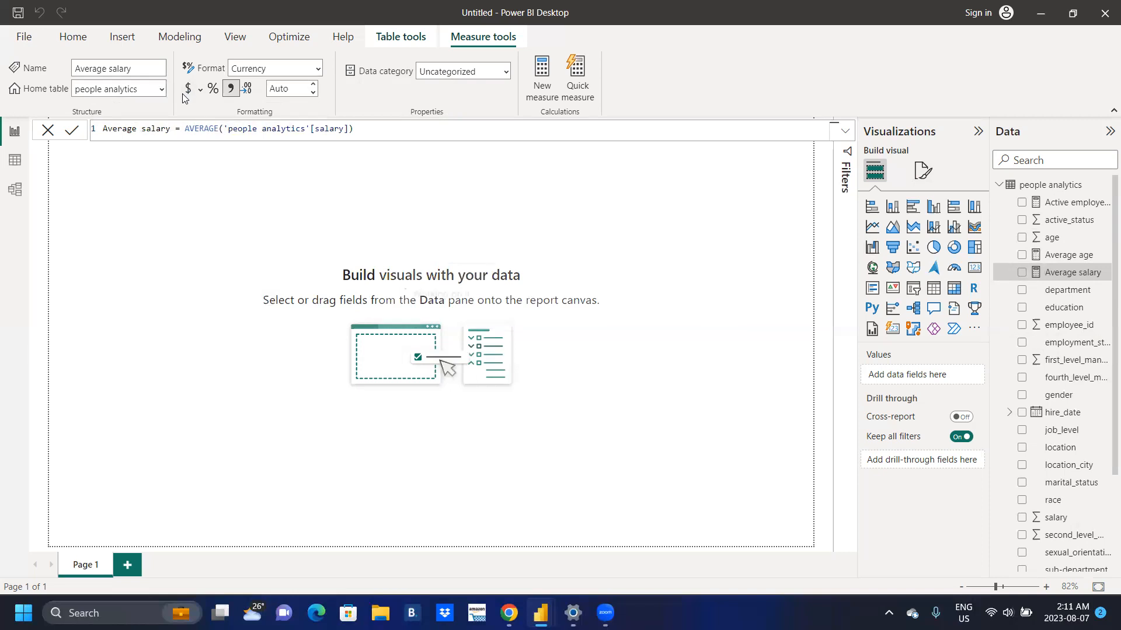
click(317, 87)
click(315, 86)
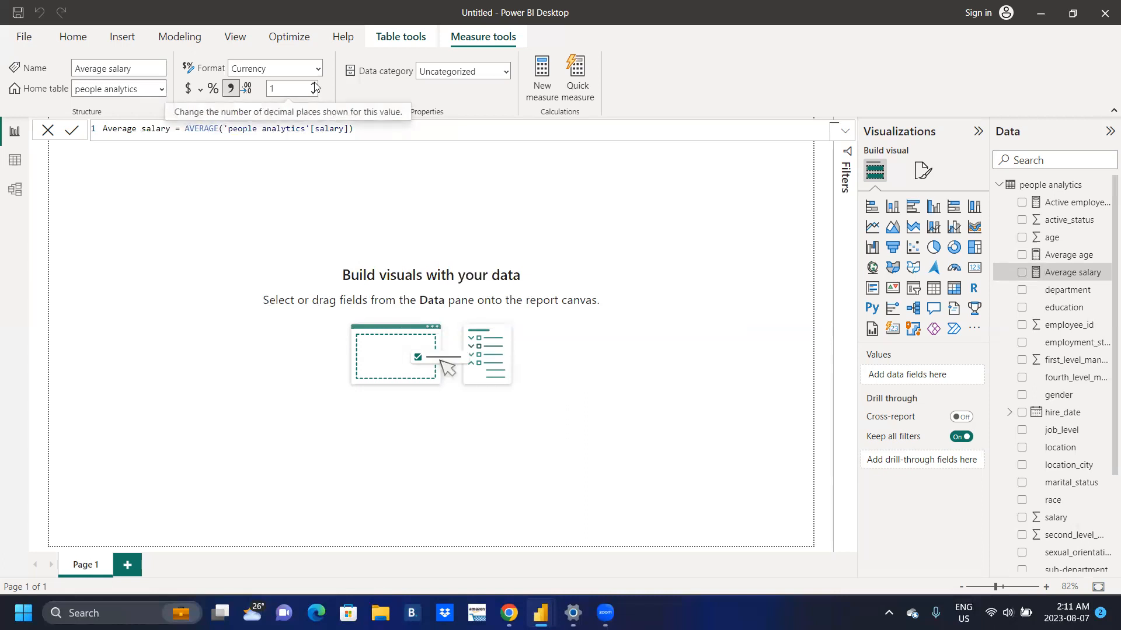
click(315, 85)
Create another measure and name it Active
click(542, 89)
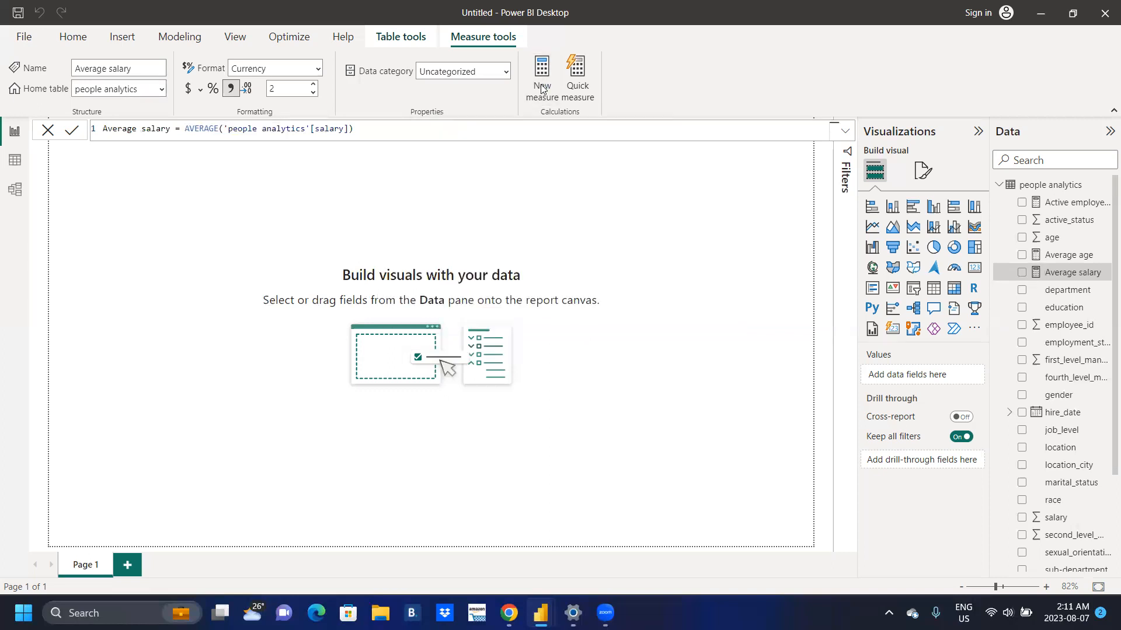
click(542, 87)
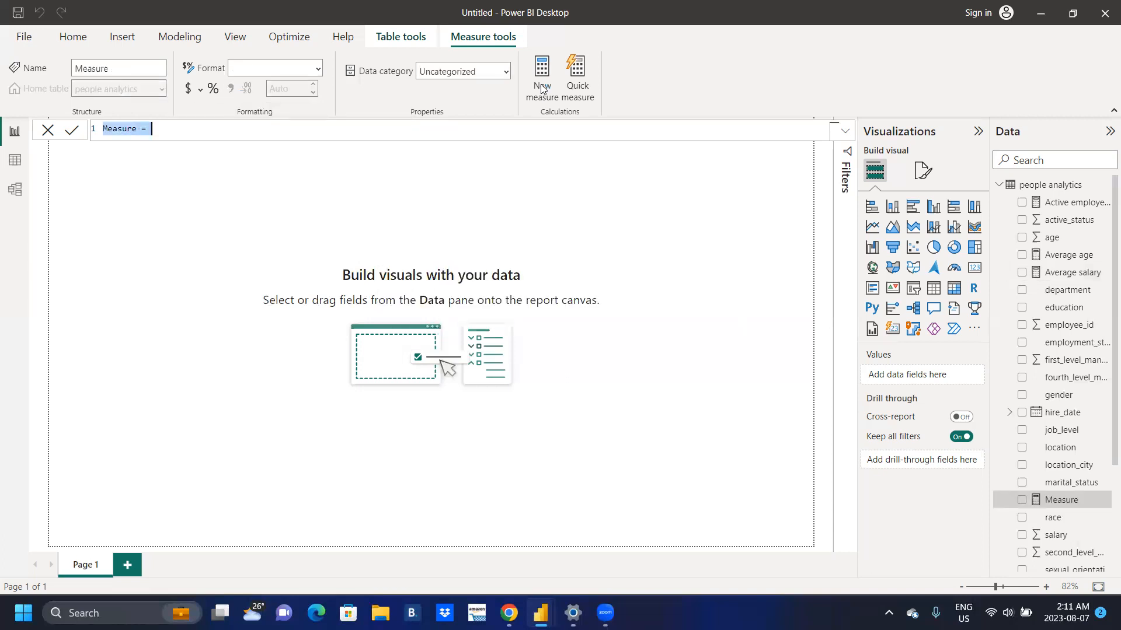
click(138, 135)
key(BackSpace)
key(BackSpace)
key(BackSpace)
key(BackSpace)
key(BackSpace)
key(BackSpace)
key(BackSpace)
text(Active)
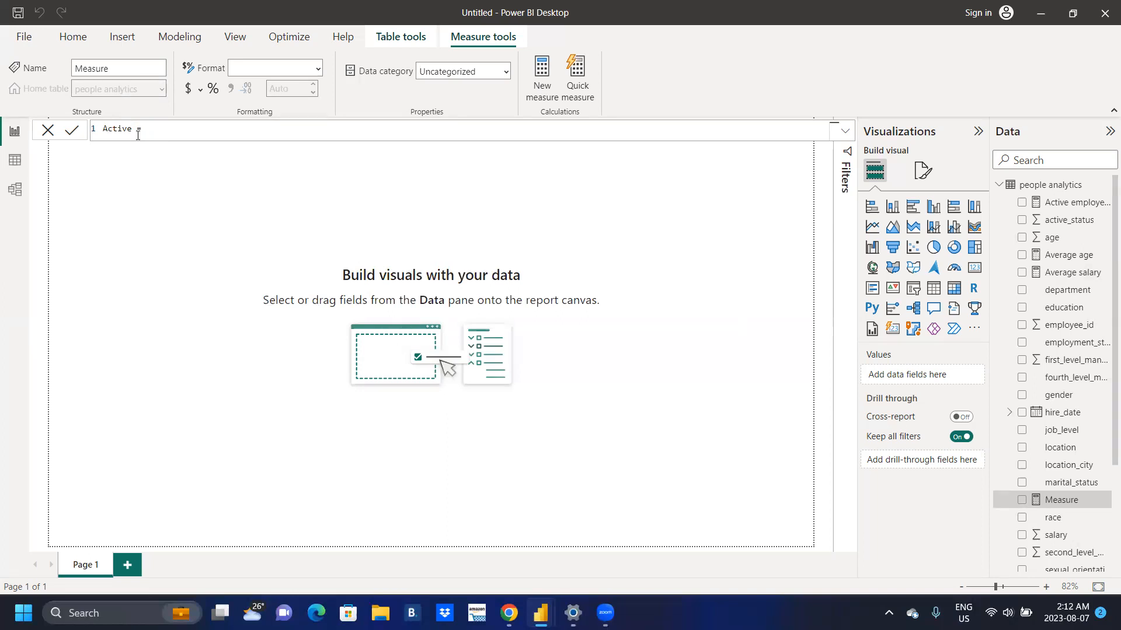
Define the Active measure as [Active employees]/[Total employees]
text(acti)
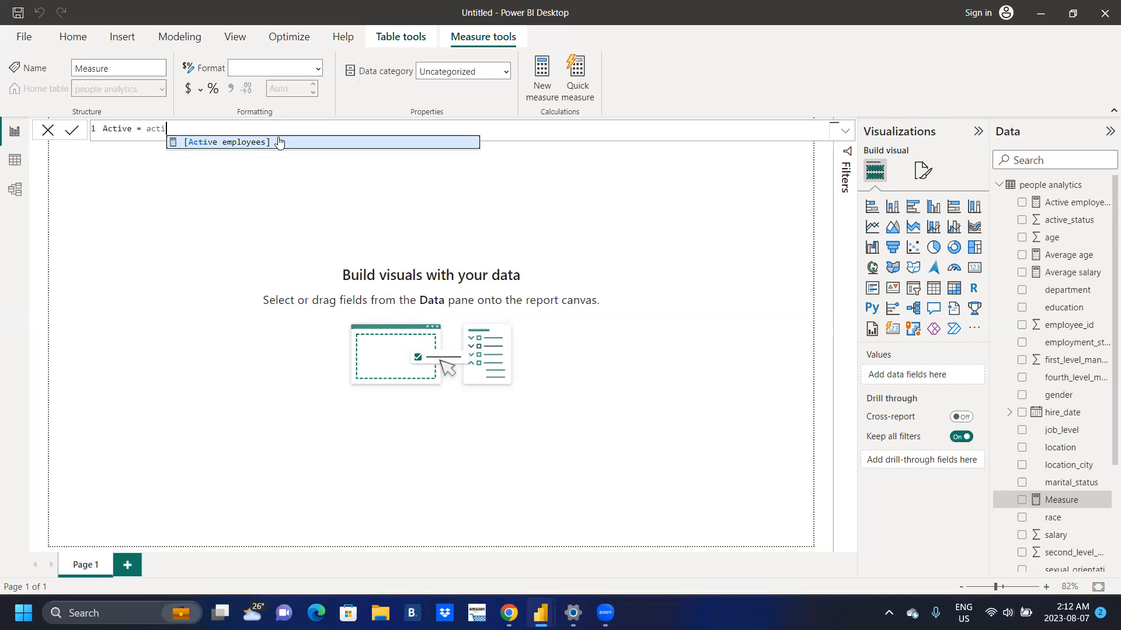
click(277, 143)
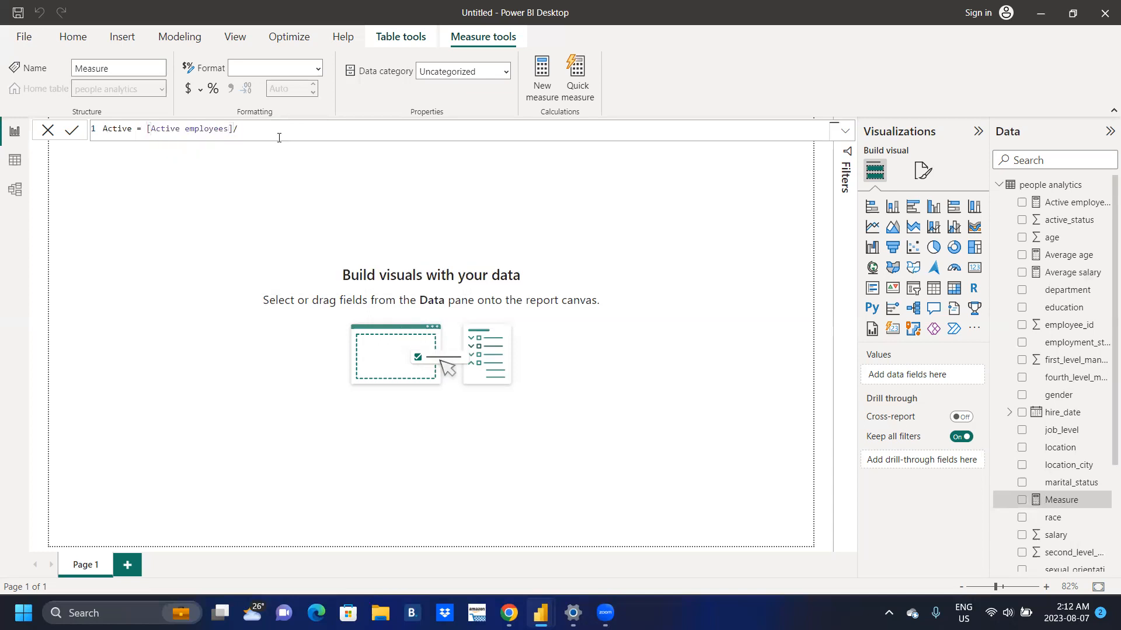
text(/tot)
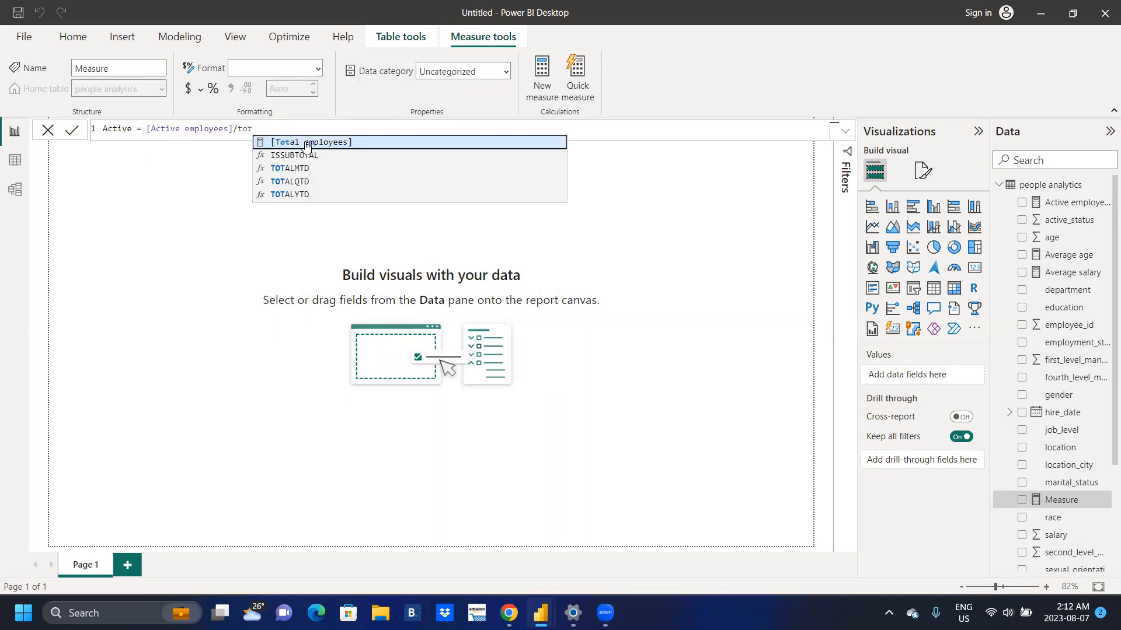
click(345, 144)
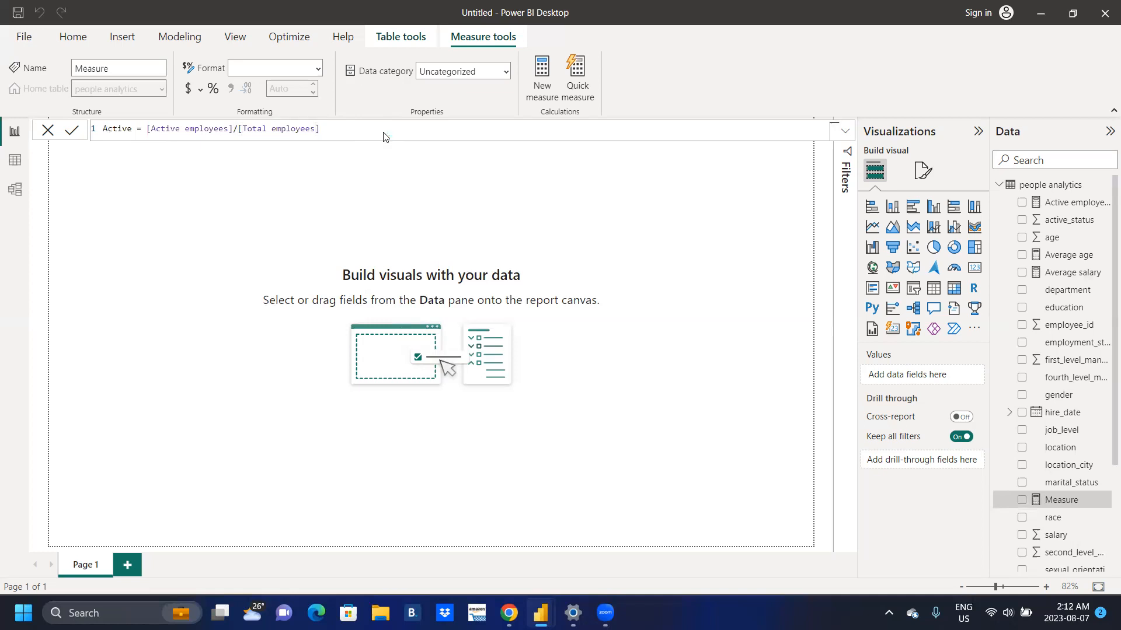
key(Return)
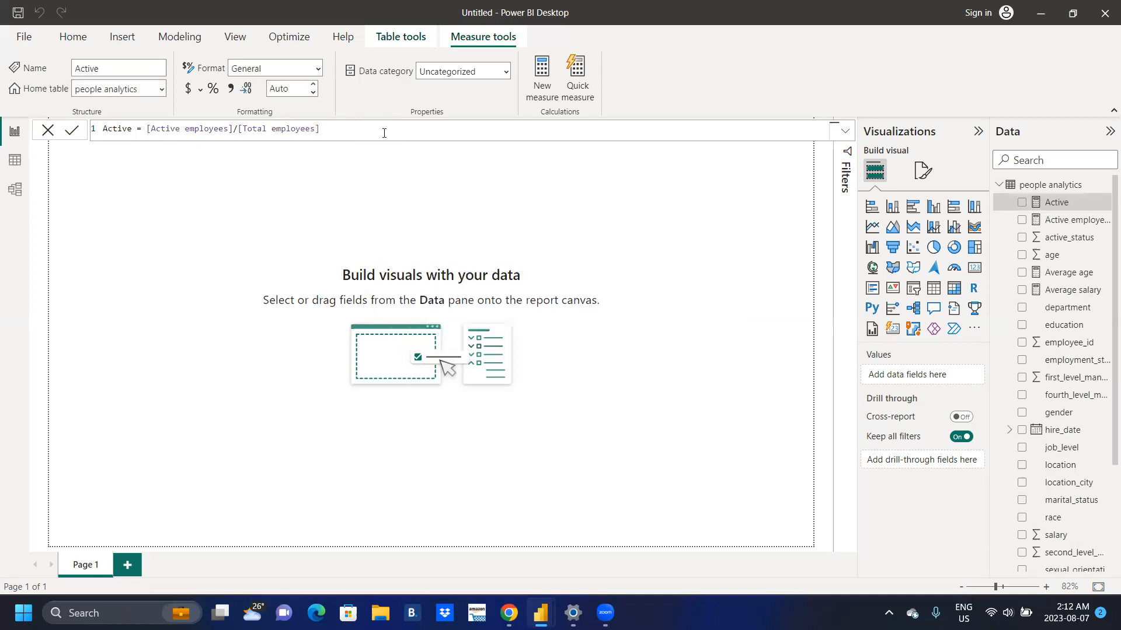
Rename the Active measure to Active rate and format it as a percentage with 2 decimal places
double_click(136, 128)
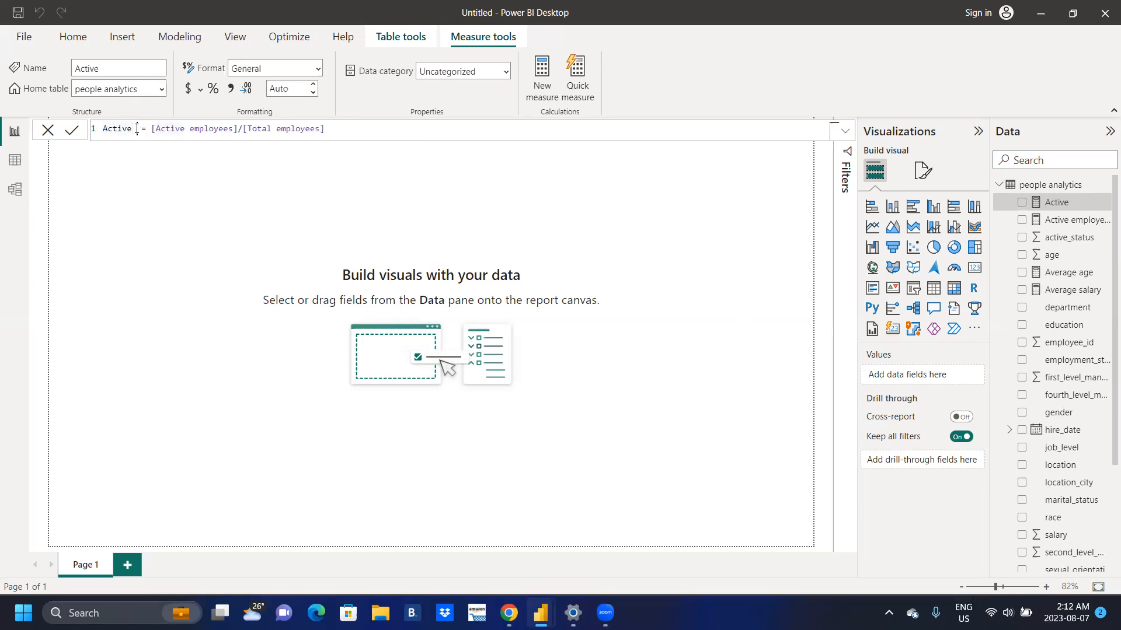
text(rate)
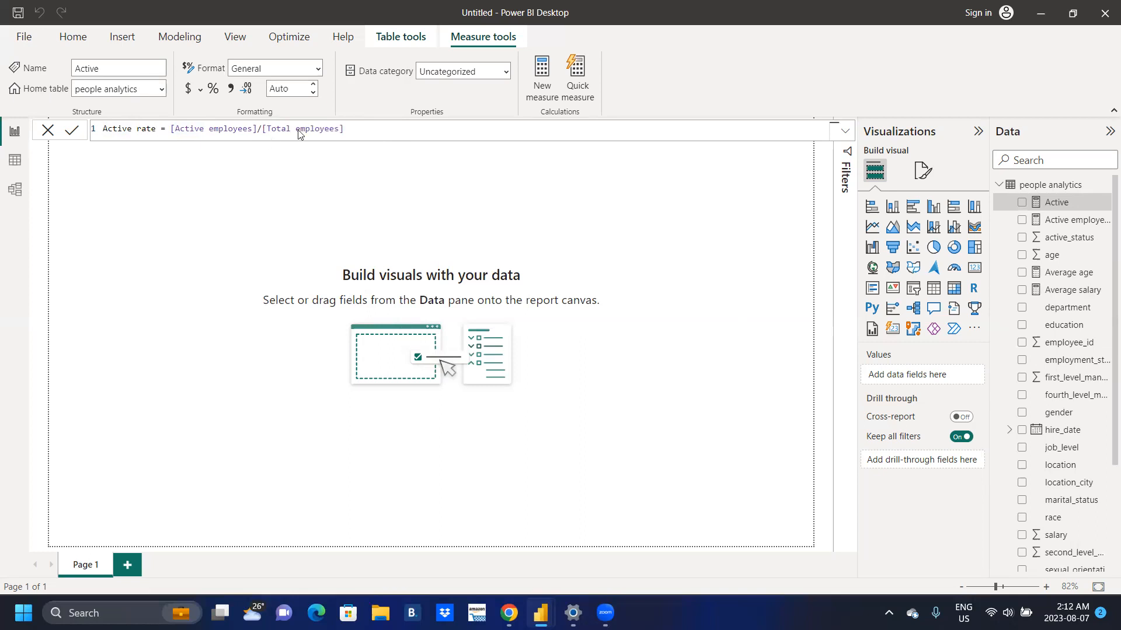
key(Return)
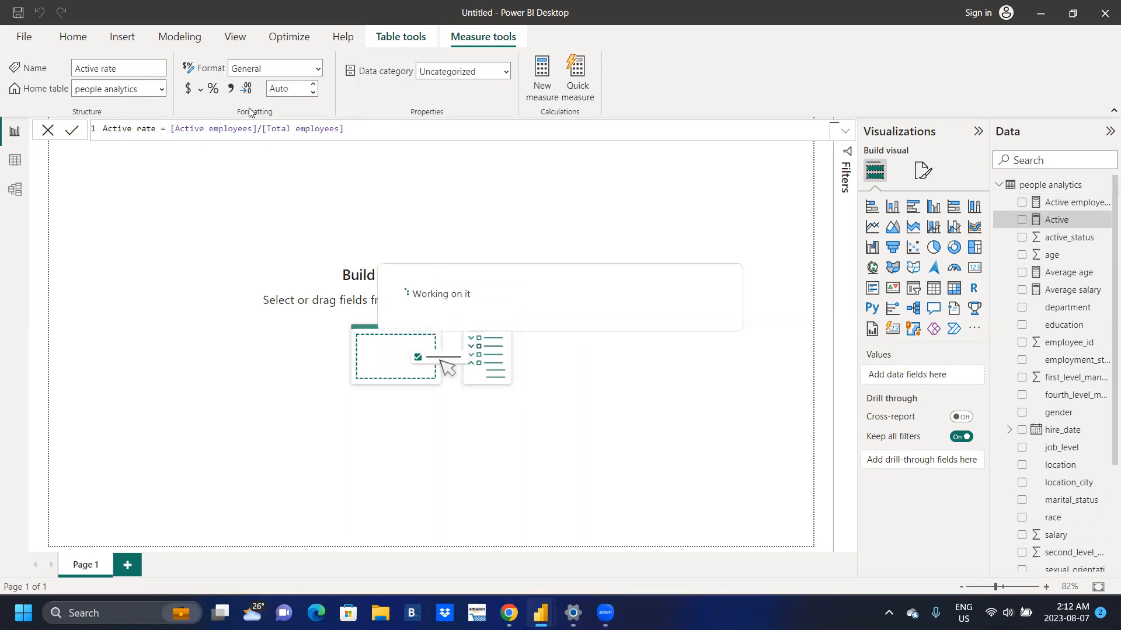
click(212, 88)
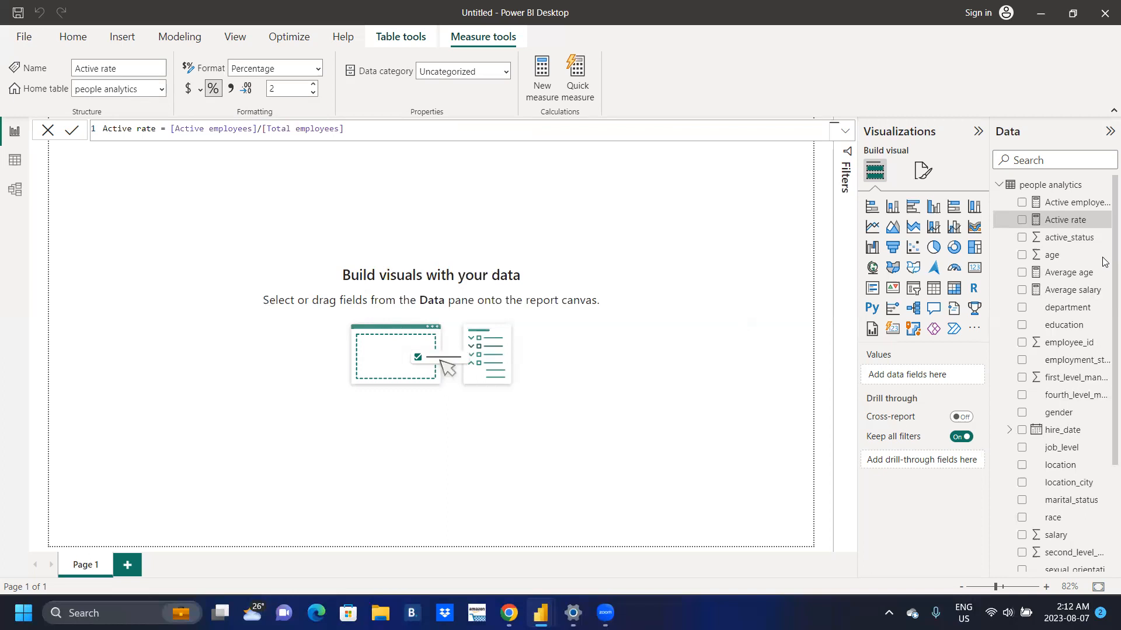
Create another measure in the people analytics table and name it Departments
scroll(1103, 261, down, 3)
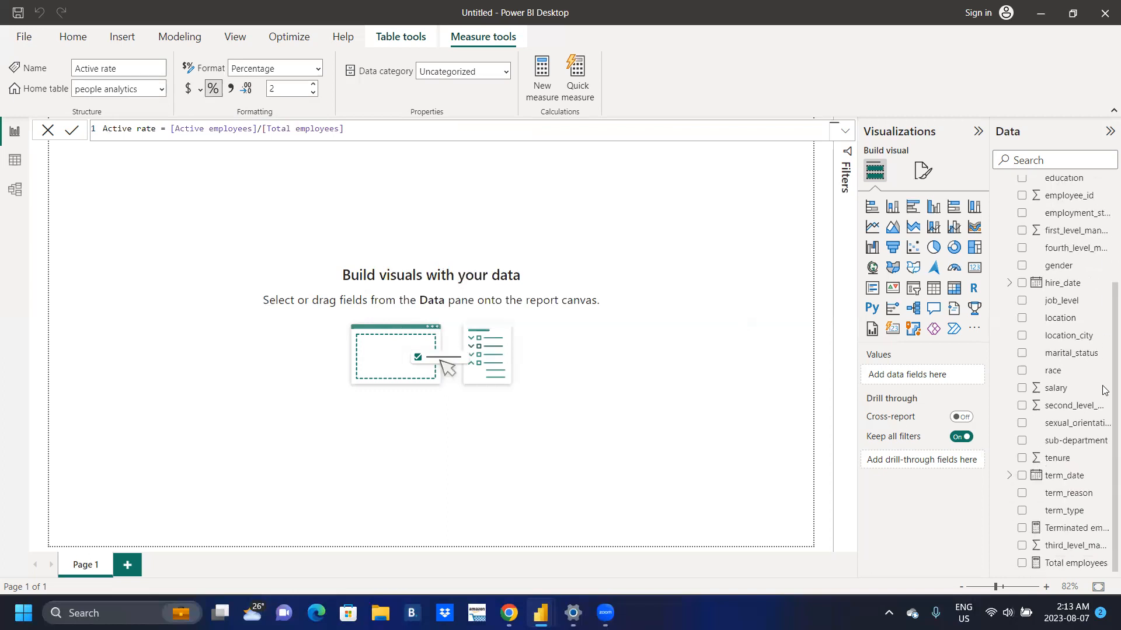
scroll(1103, 399, up, 3)
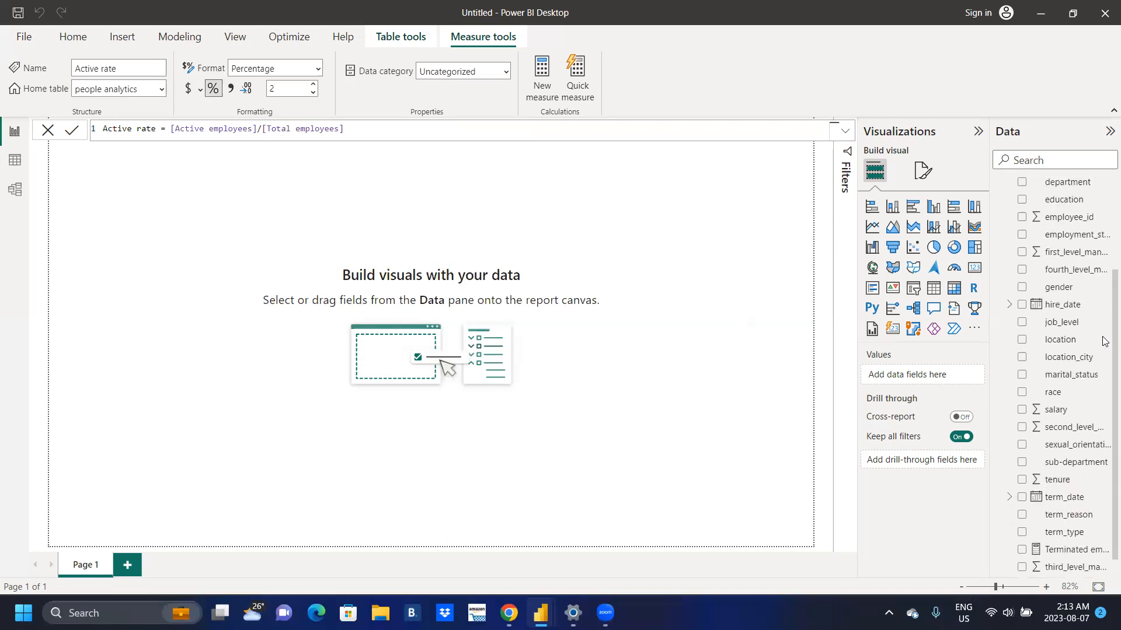
click(540, 98)
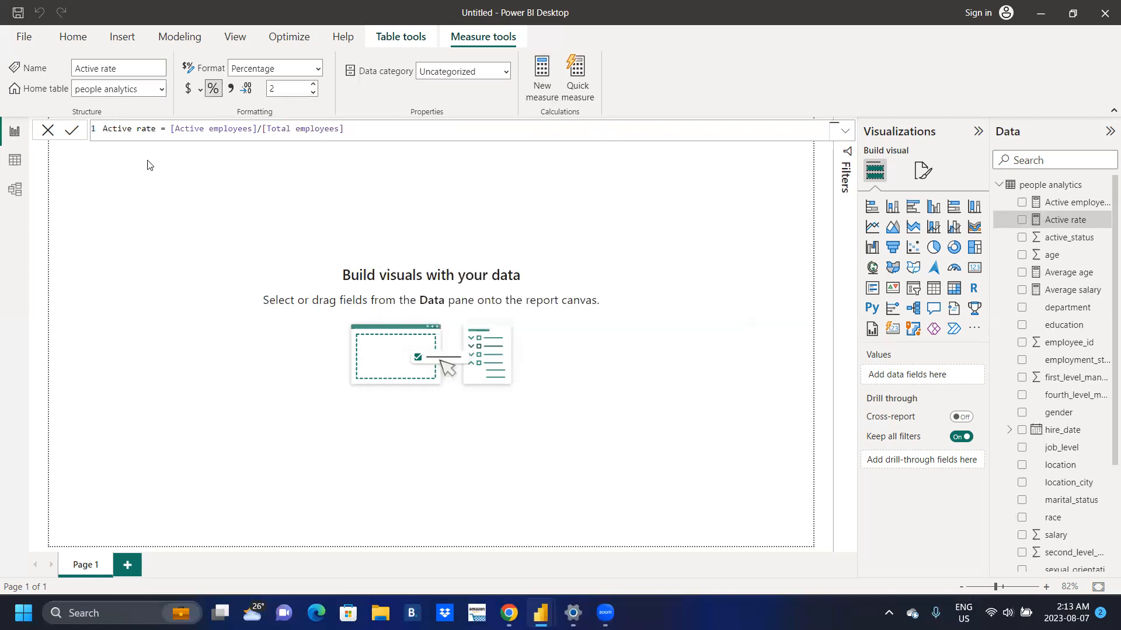
click(136, 129)
key(BackSpace)
key(BackSpace)
key(BackSpace)
key(BackSpace)
key(BackSpace)
key(BackSpace)
key(BackSpace)
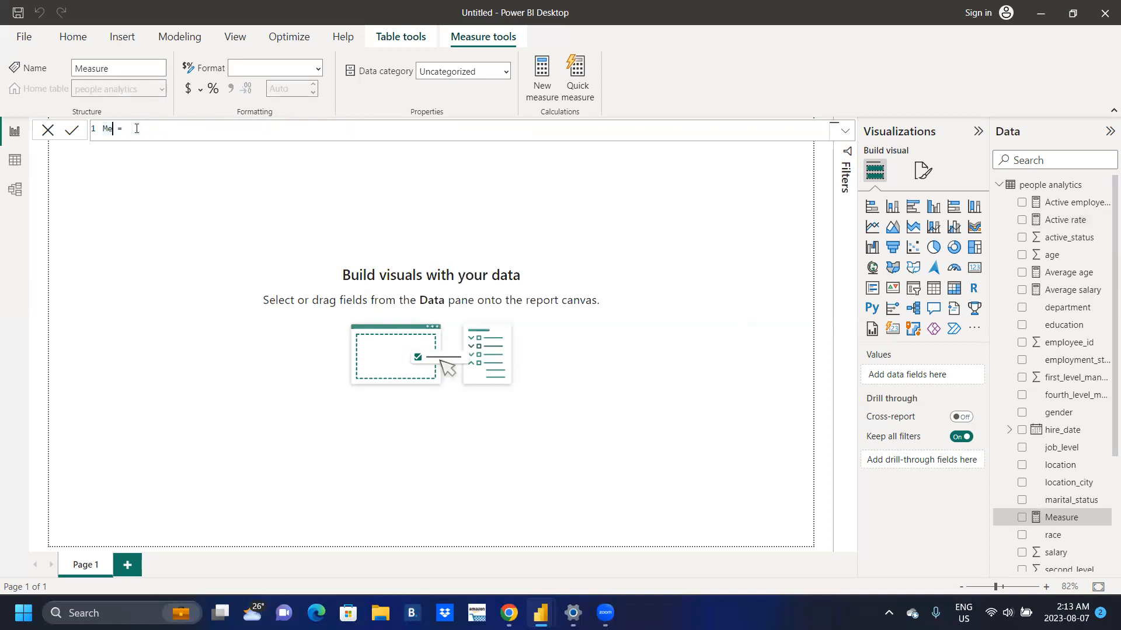
text(Departments)
Define the Departments measure as DISTINCTCOUNT('people analytics'[department])
key(Right)
key(Right)
text(dis)
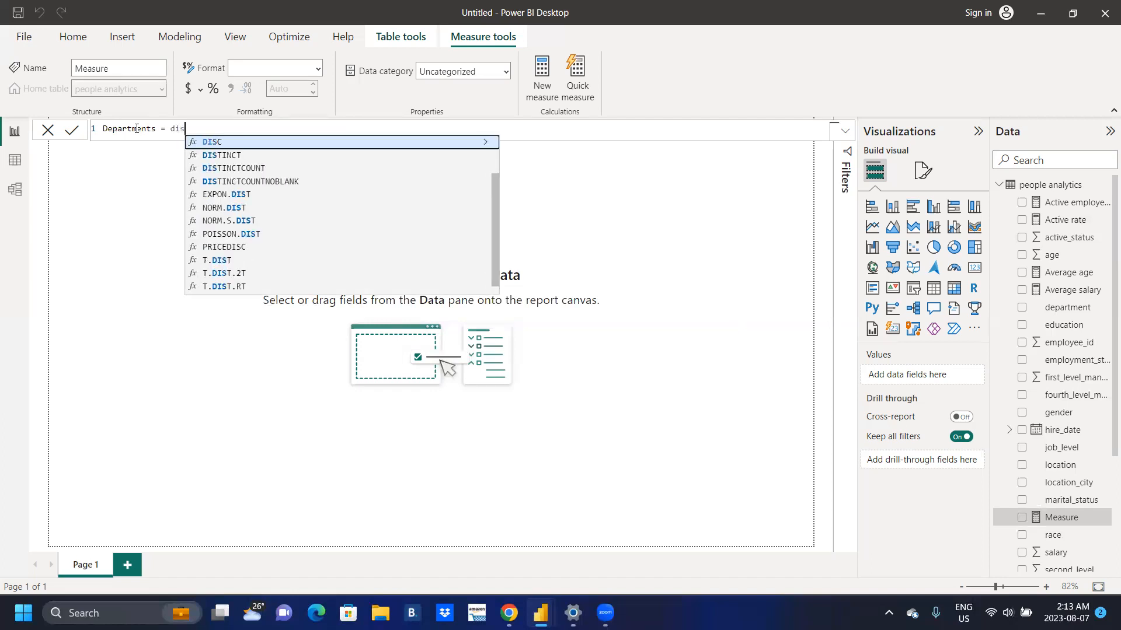
click(296, 173)
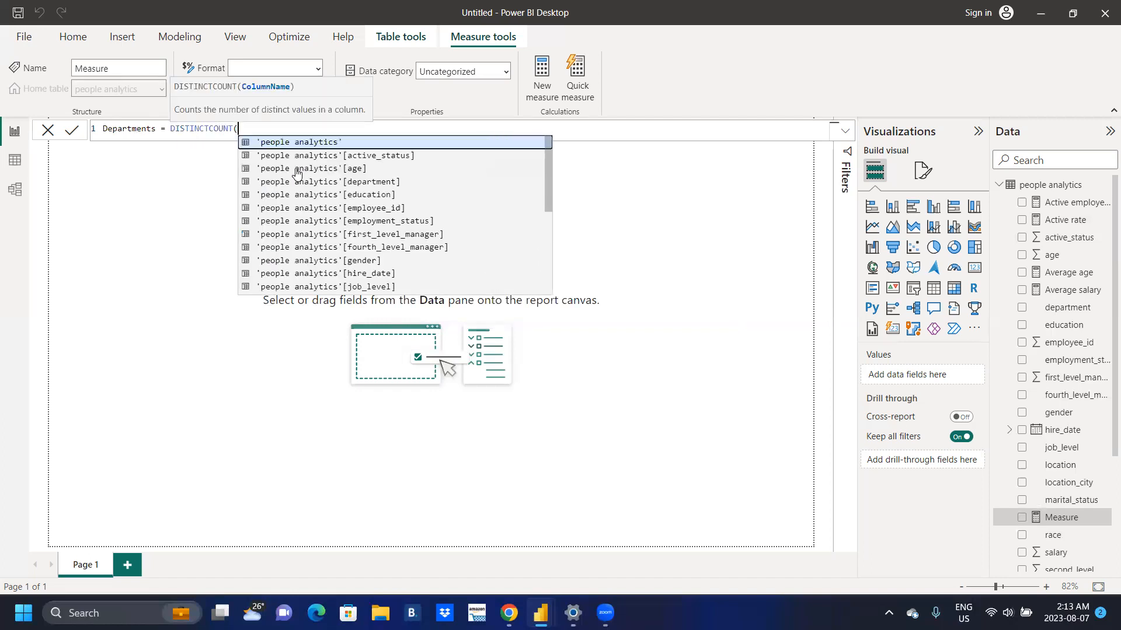
click(370, 182)
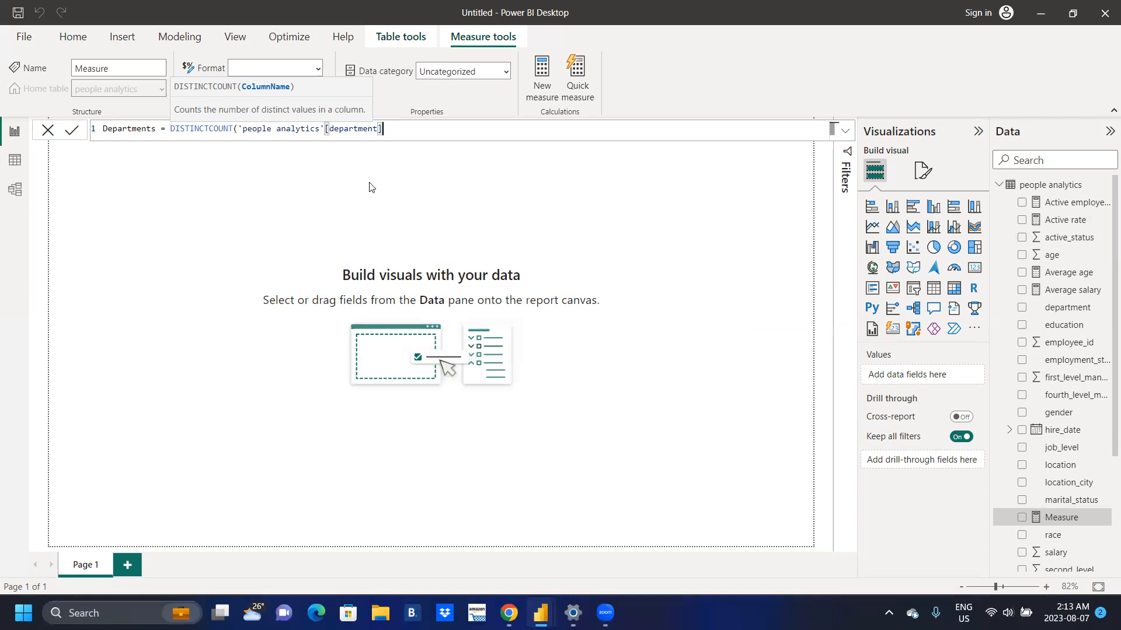
text())
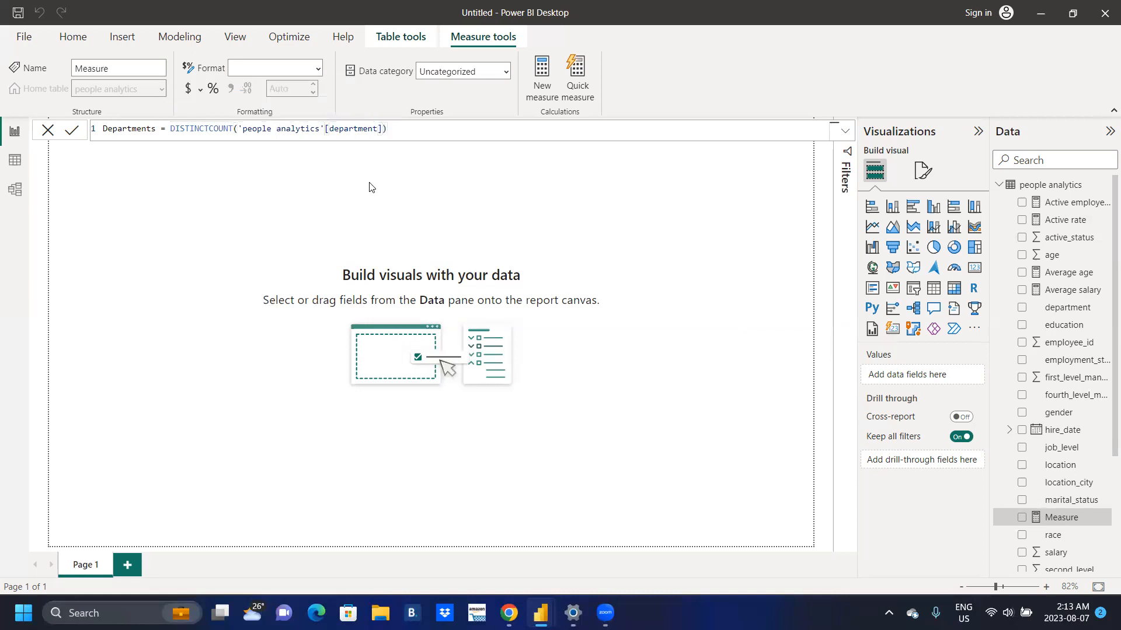
key(Return)
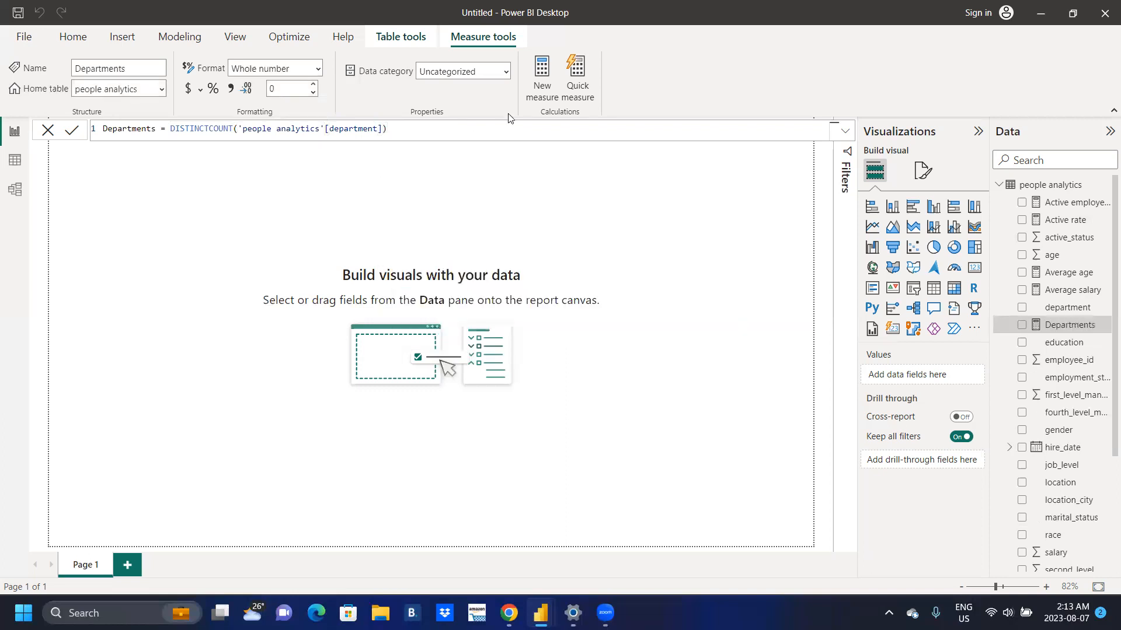
Create another measure in the people analytics table and name it Sub-departments
click(538, 99)
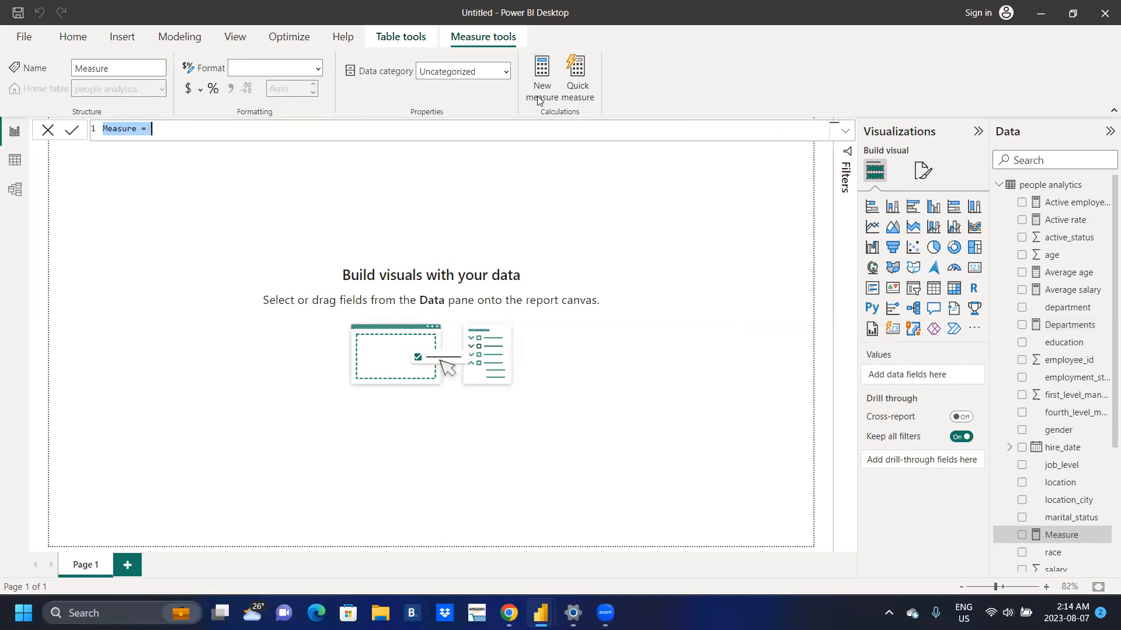
click(138, 130)
key(BackSpace)
key(BackSpace)
key(BackSpace)
key(BackSpace)
key(BackSpace)
key(BackSpace)
key(BackSpace)
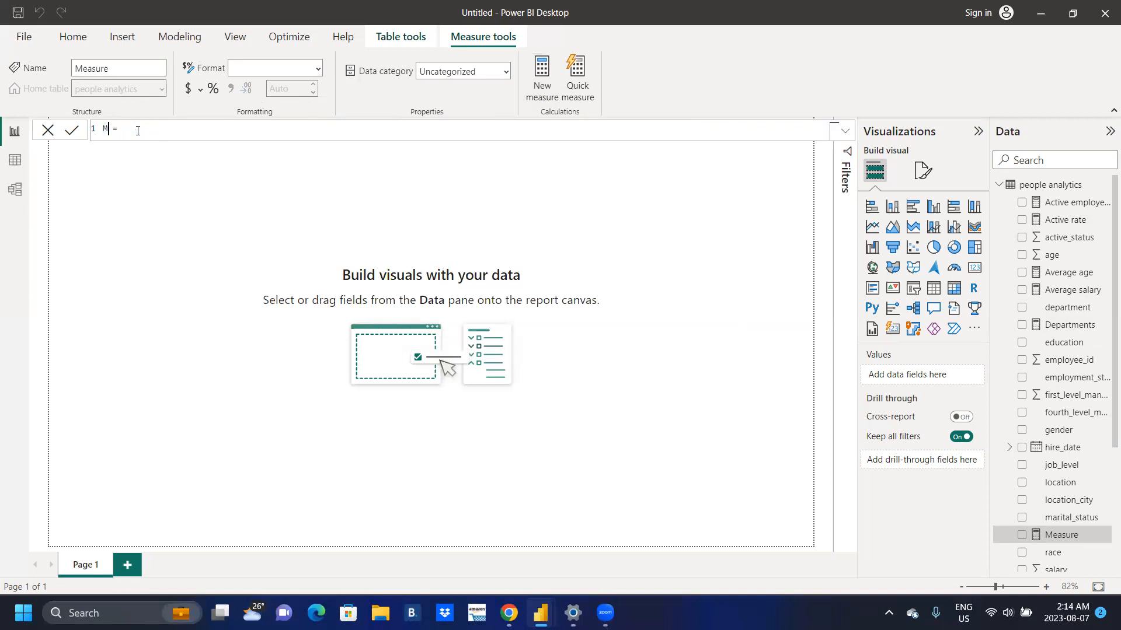
text(Sub-departments)
Define the Sub-departments measure as DISTINCTCOUNT('people analytics'[sub-department]) and close the formula editor
key(End)
text(dis)
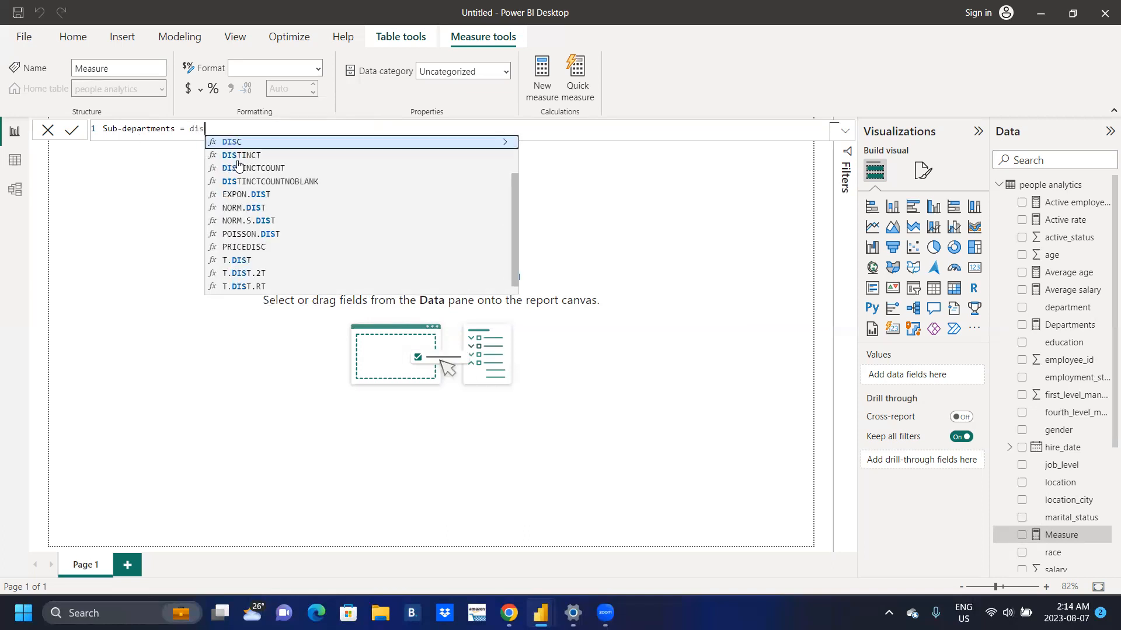
click(240, 169)
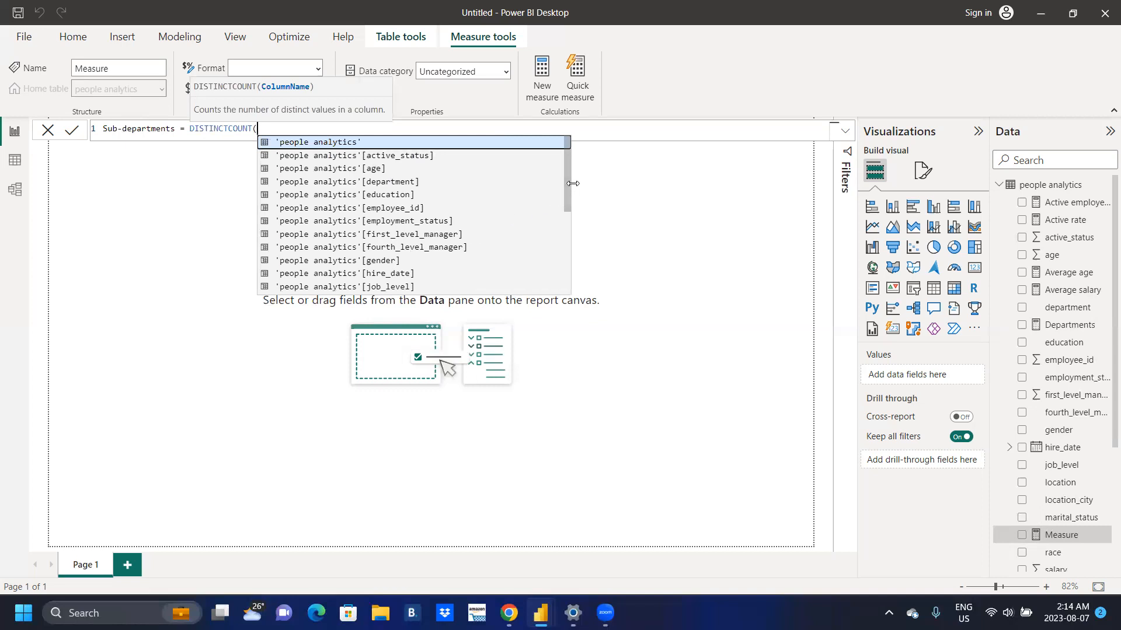
drag(568, 184, 567, 252)
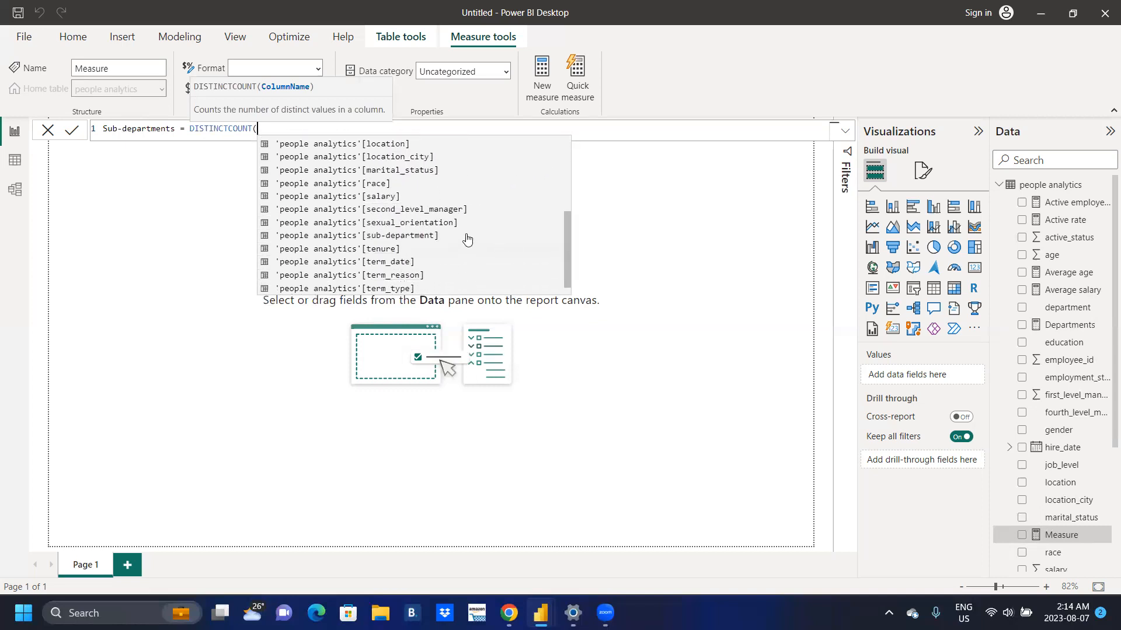
double_click(467, 236)
text())
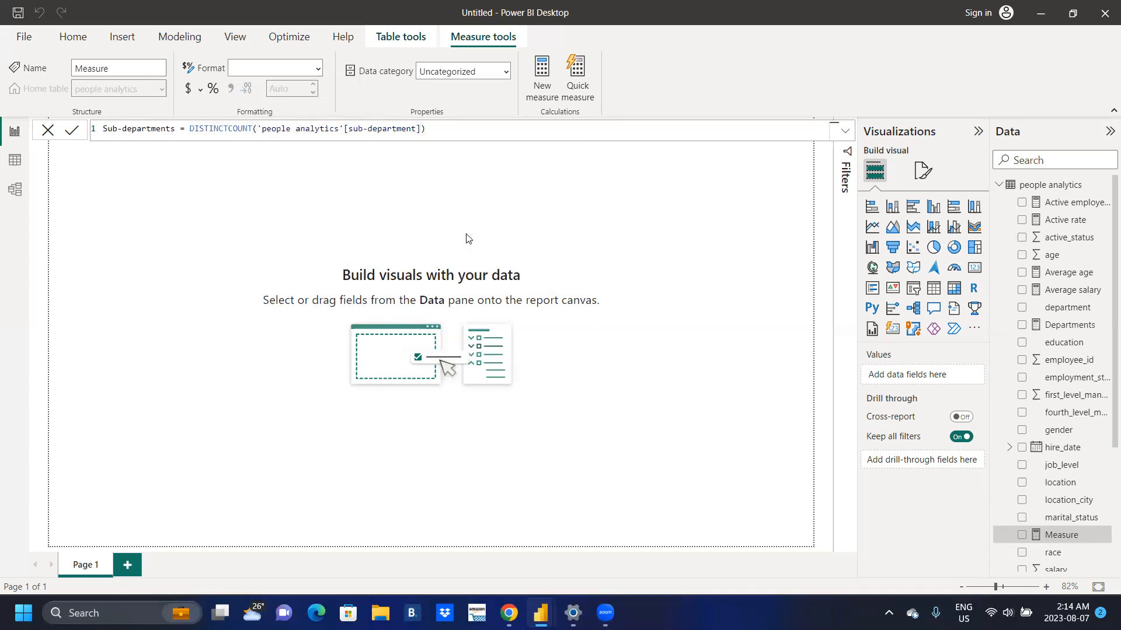
key(Return)
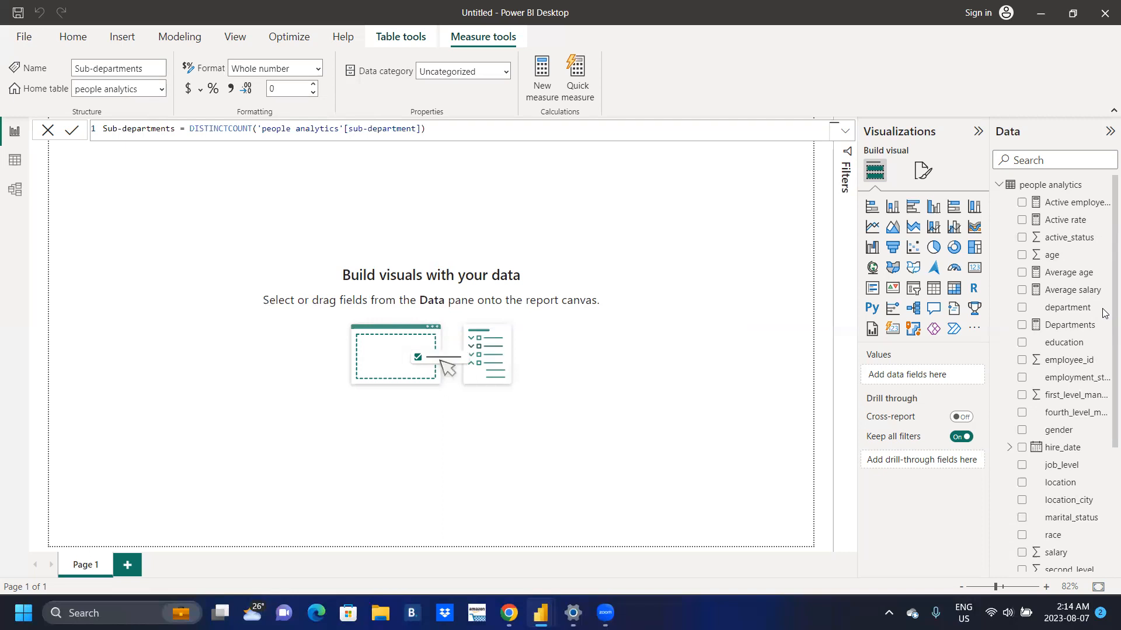
scroll(1104, 368, down, 3)
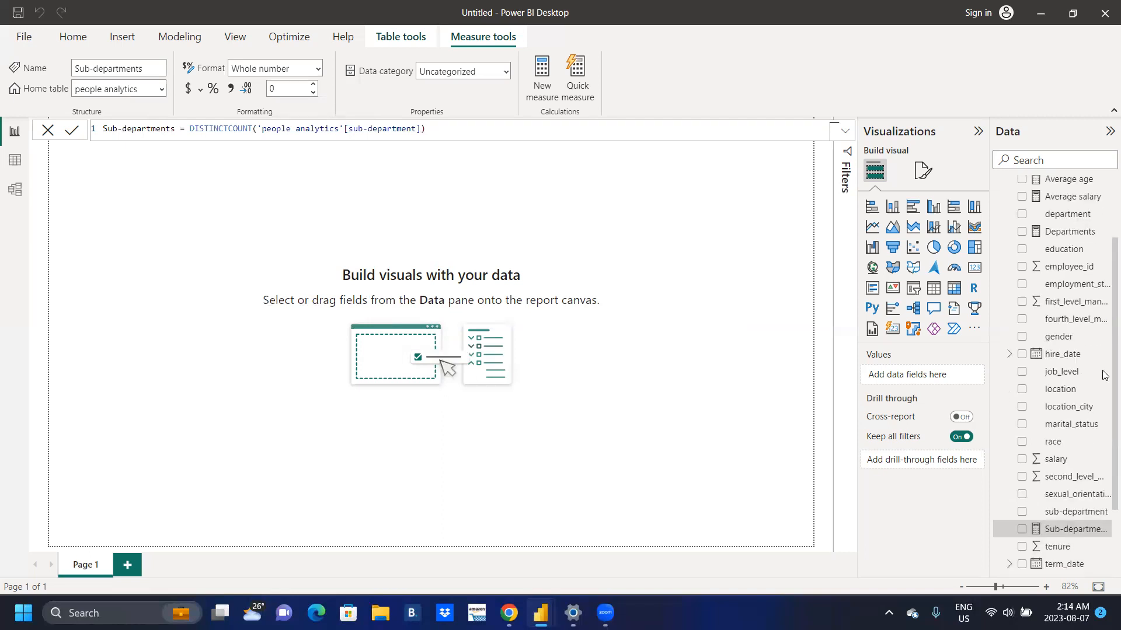
drag(1102, 423, 1102, 443)
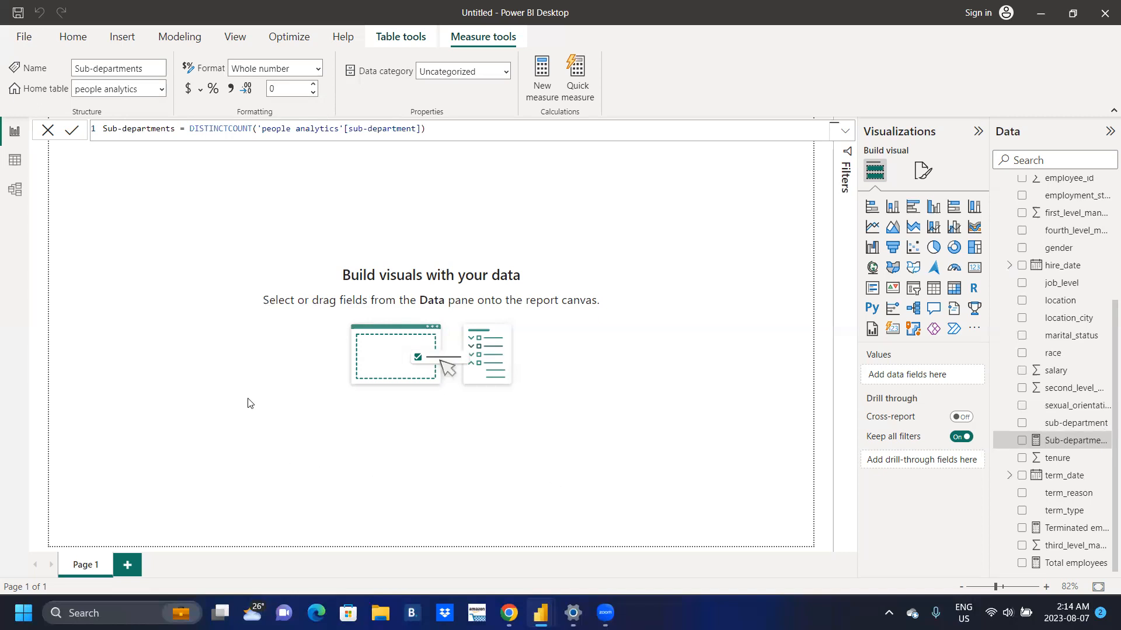
click(49, 131)
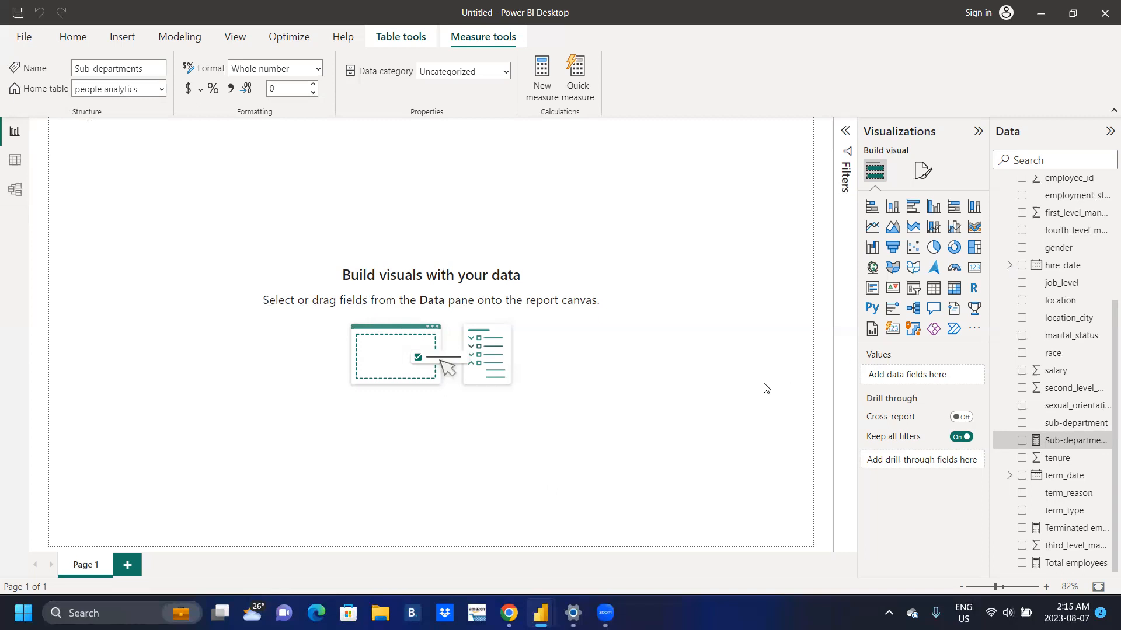
Change the report page's canvas type to Custom with a height of 1500 px and a width of 2200 px
click(922, 171)
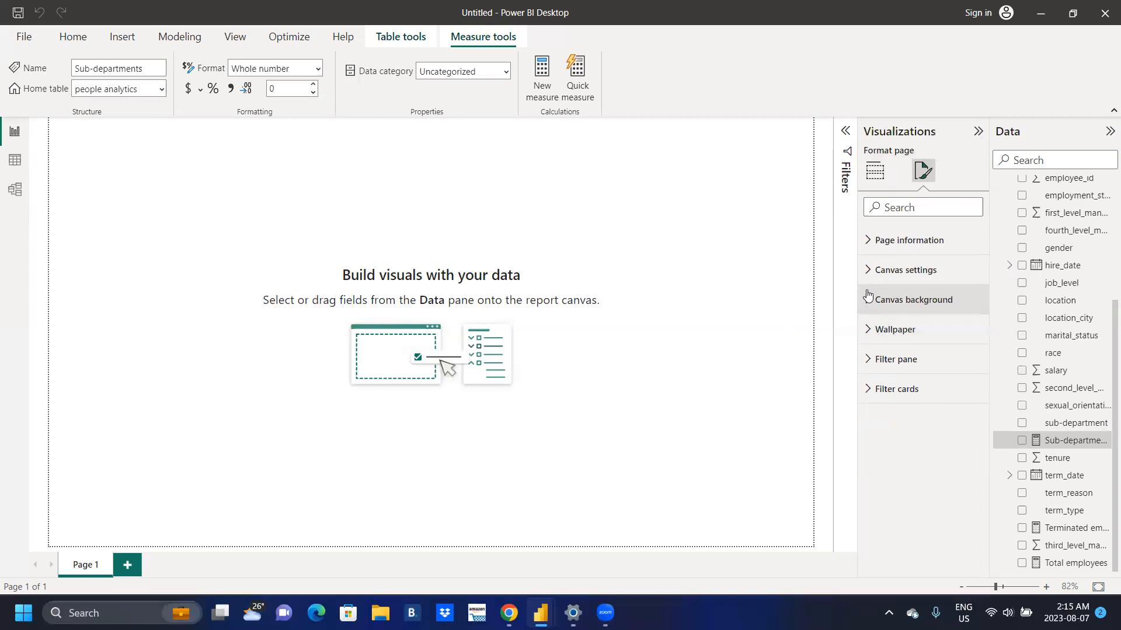
click(866, 271)
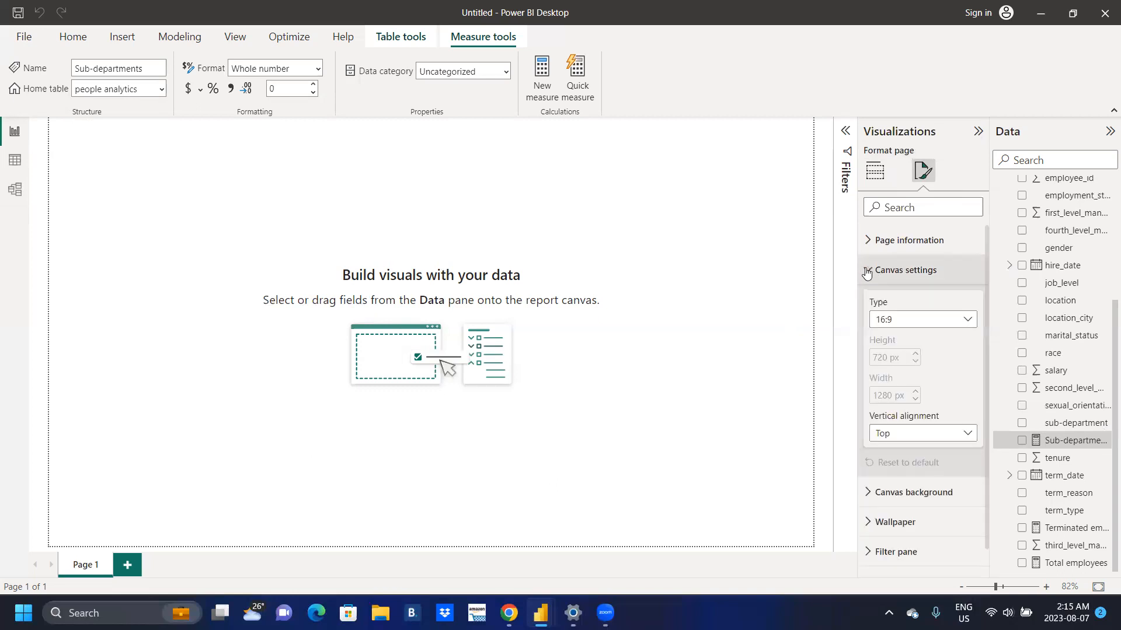
click(968, 320)
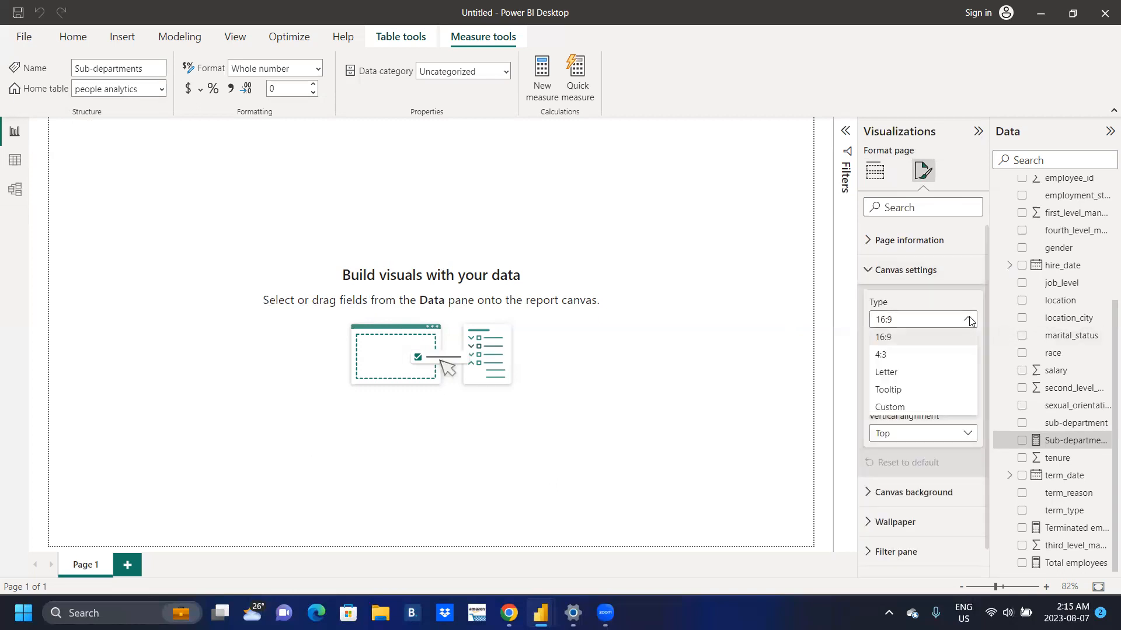
click(889, 407)
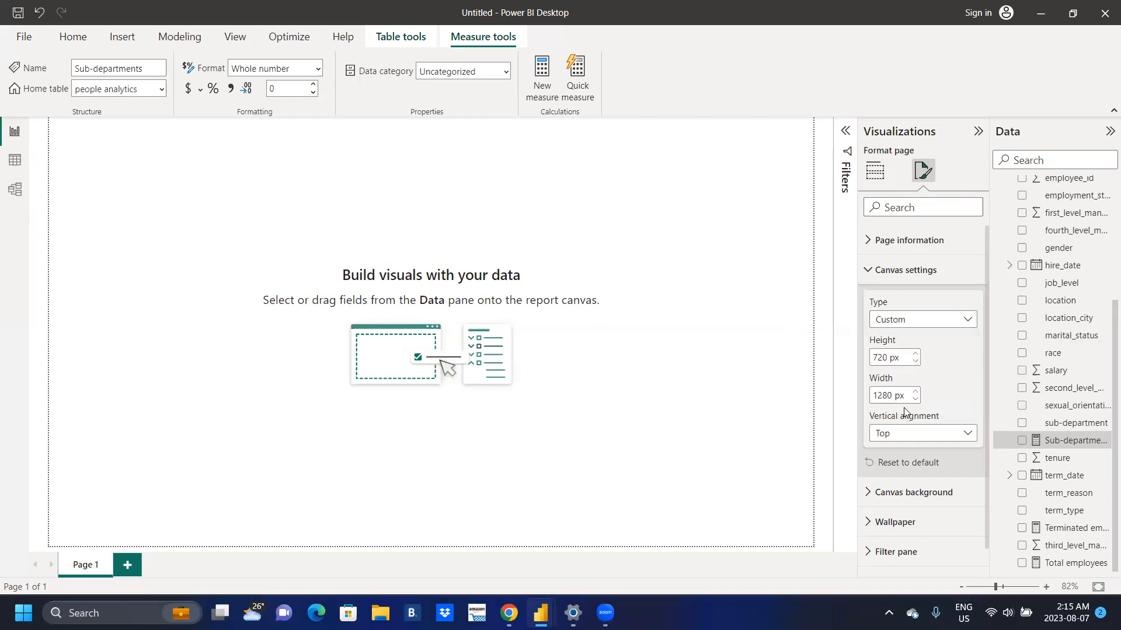
double_click(886, 357)
text(1500)
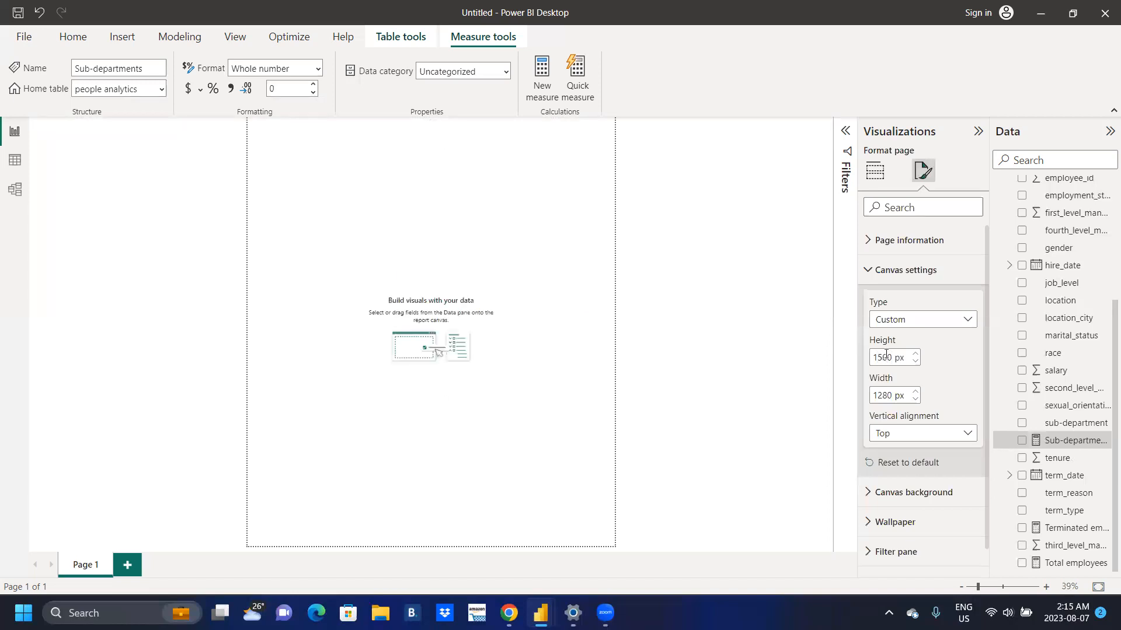
double_click(889, 391)
text(2200)
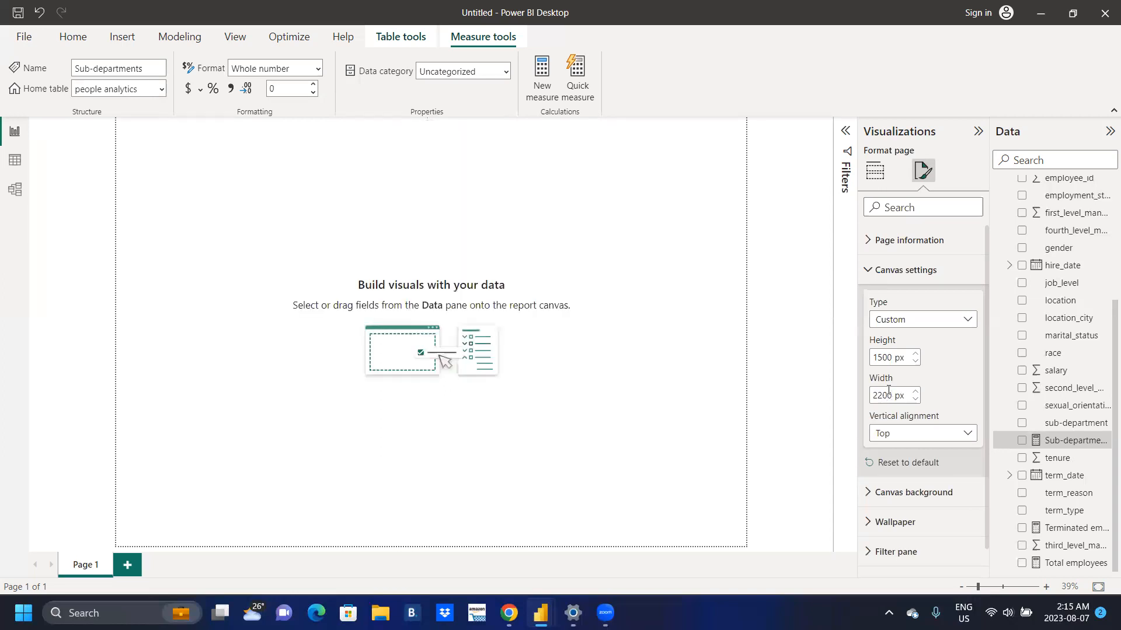
Set the custom report canvas width to 2500 px
key(BackSpace)
key(BackSpace)
key(BackSpace)
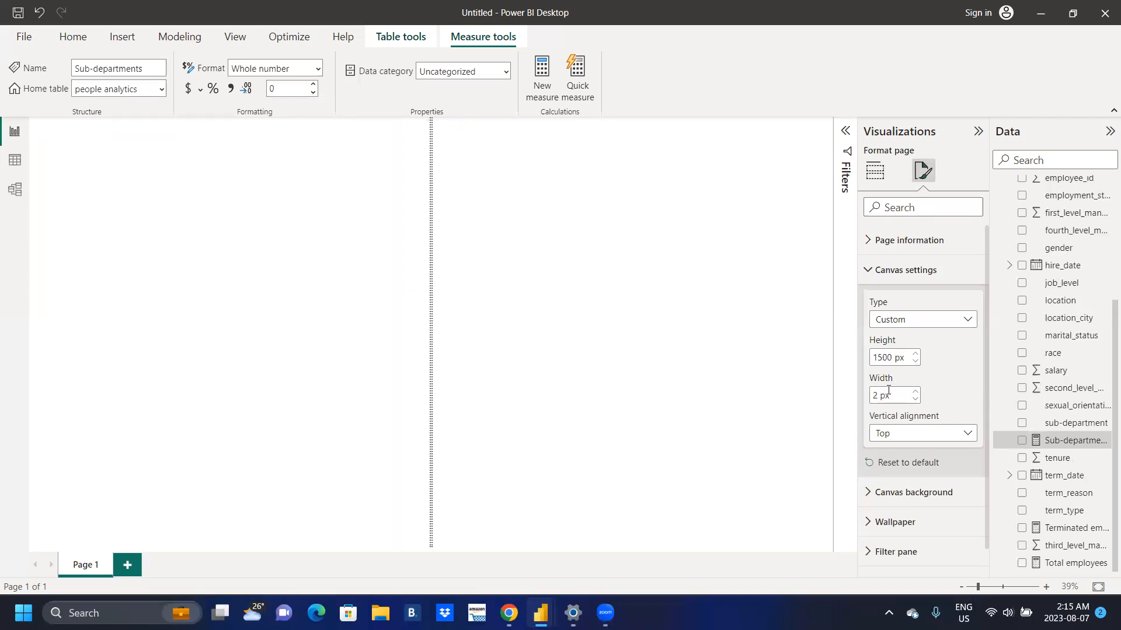
text(500)
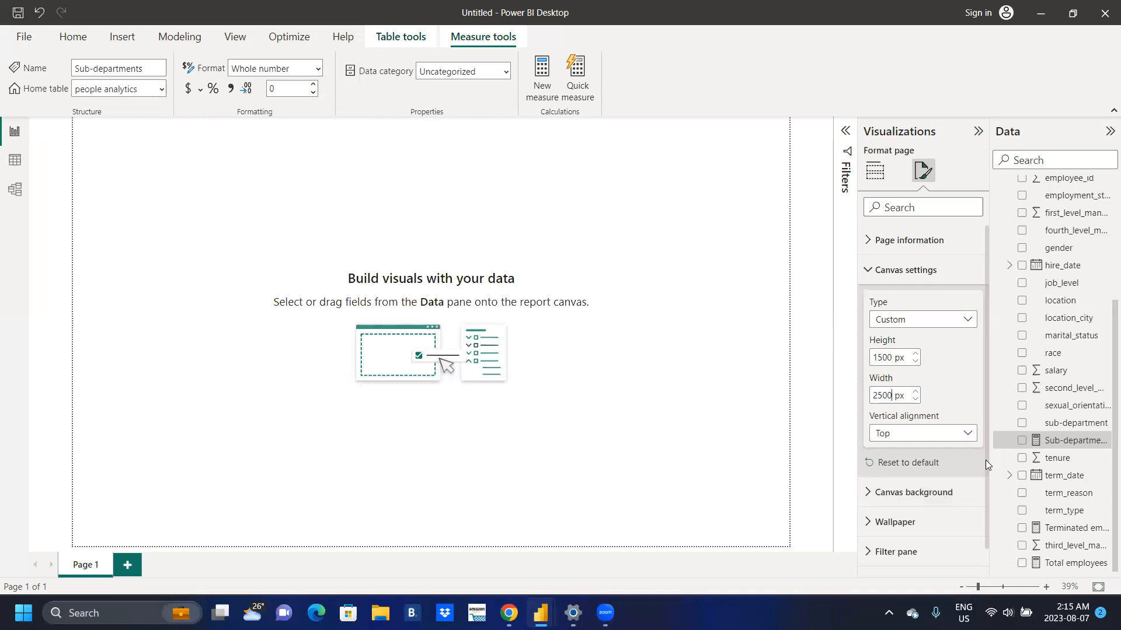
Set the report page's wallpaper to a custom very light grey, hex #F6F5F5
drag(985, 461, 995, 515)
click(868, 498)
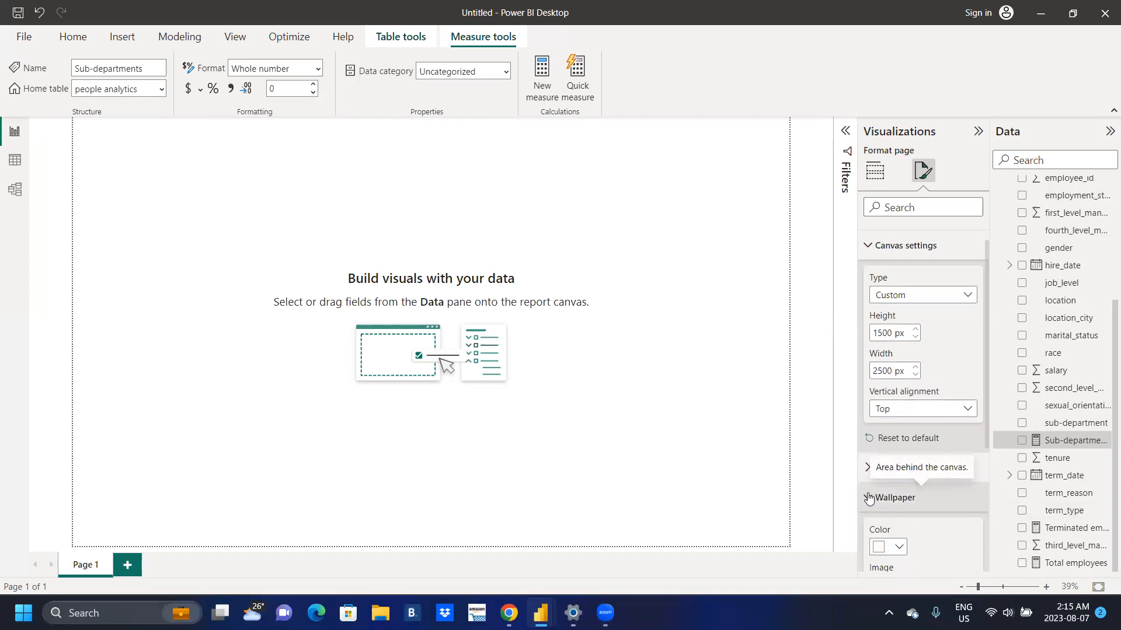
click(900, 548)
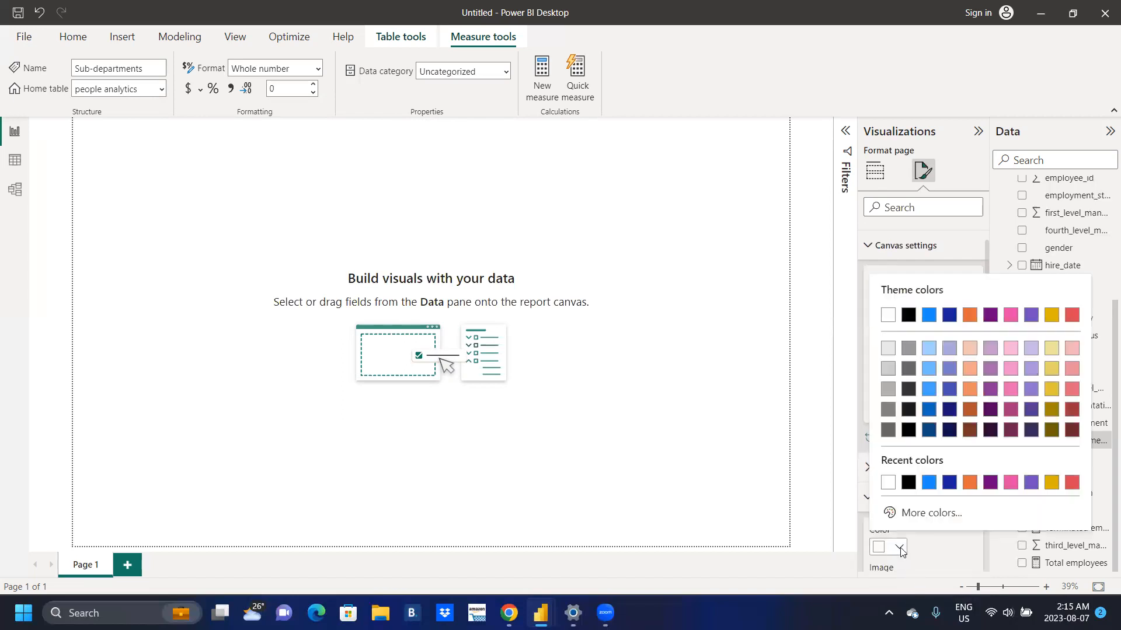
click(914, 514)
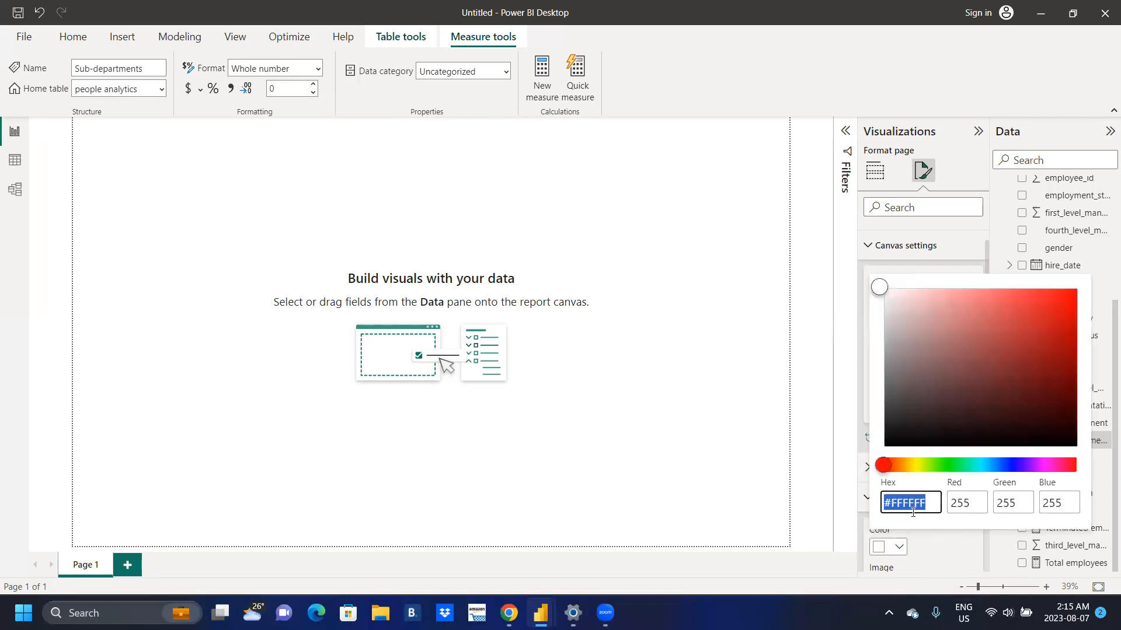
click(885, 300)
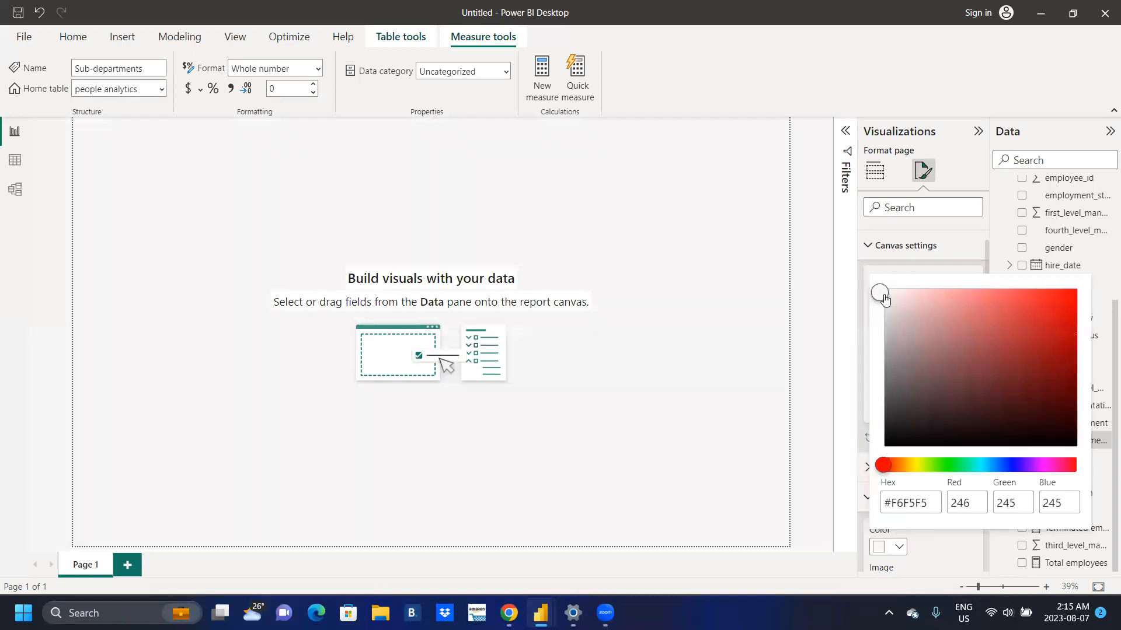
click(932, 590)
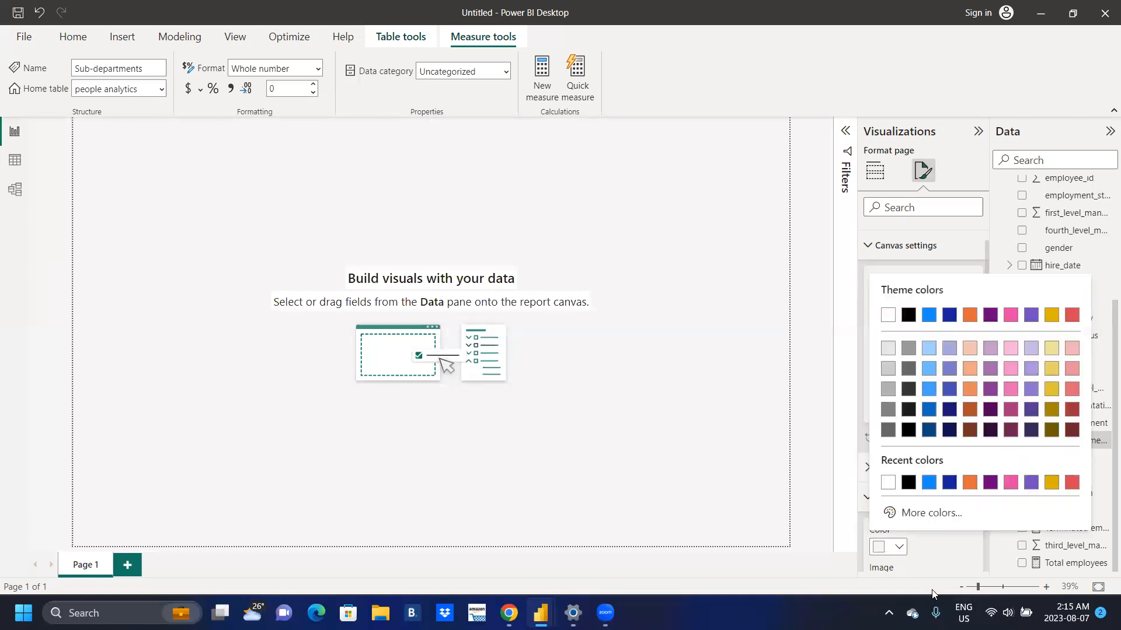
click(960, 558)
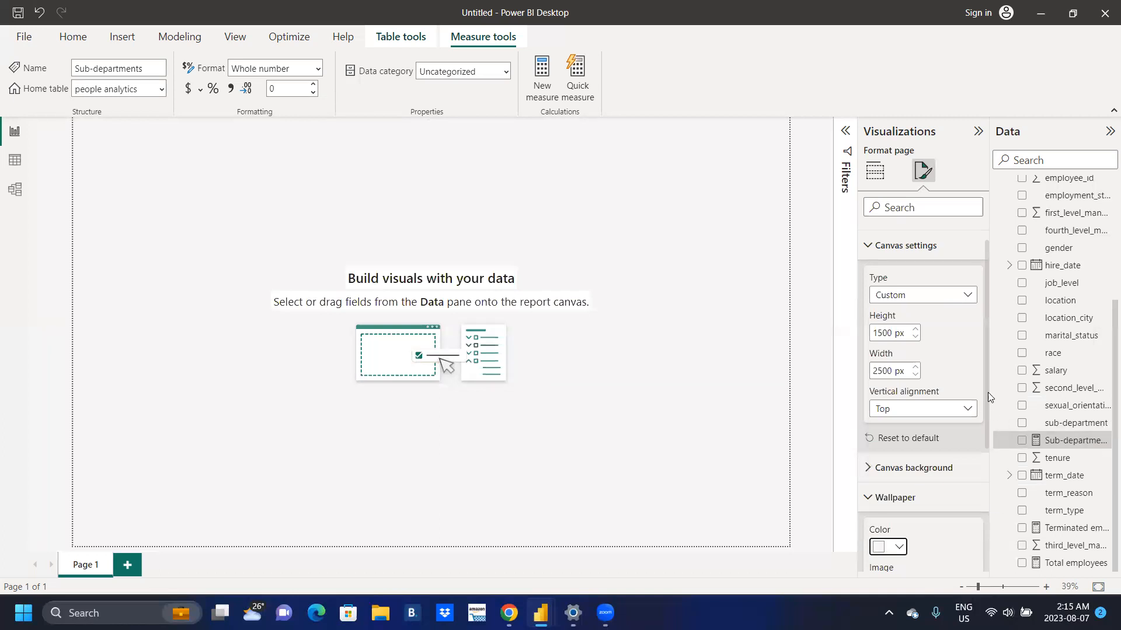
drag(984, 391, 989, 508)
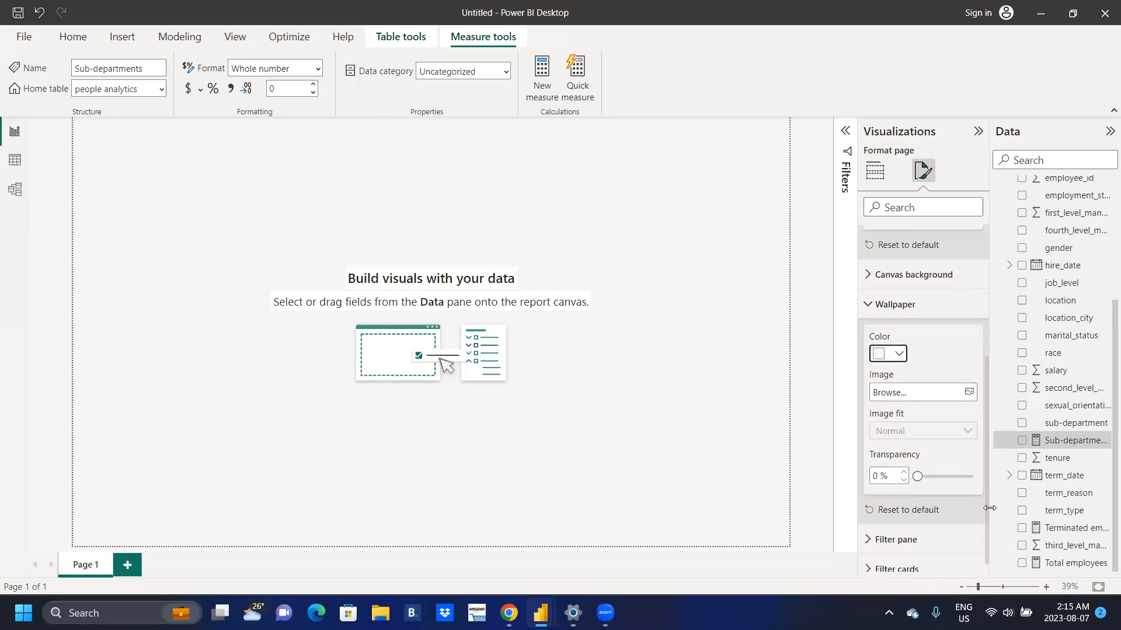
drag(987, 508, 986, 523)
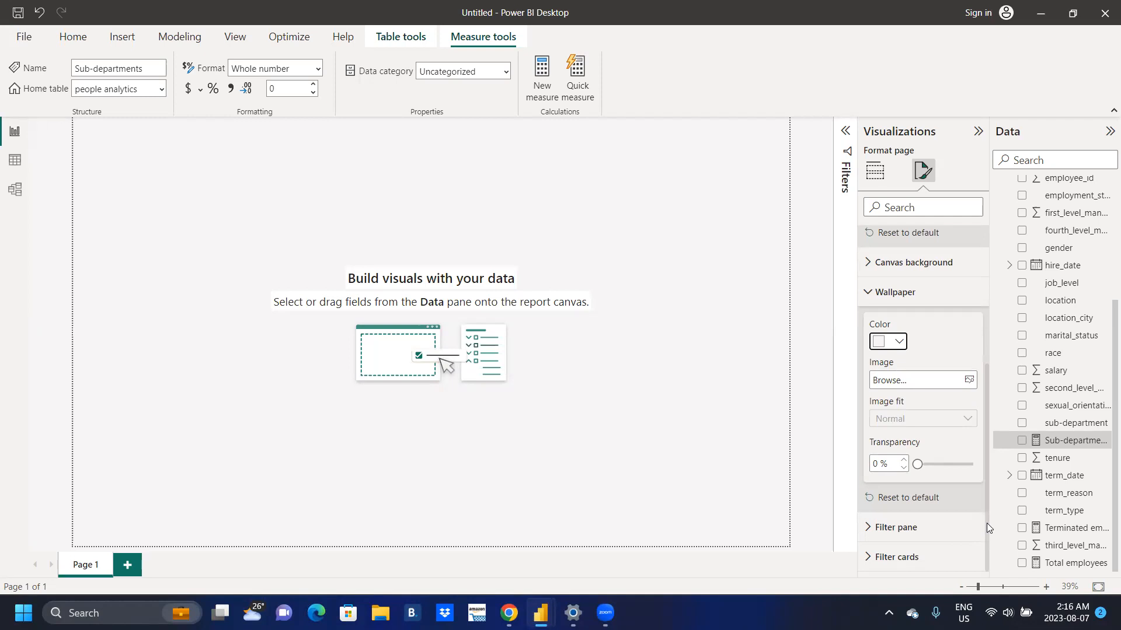
key(shift+Tab)
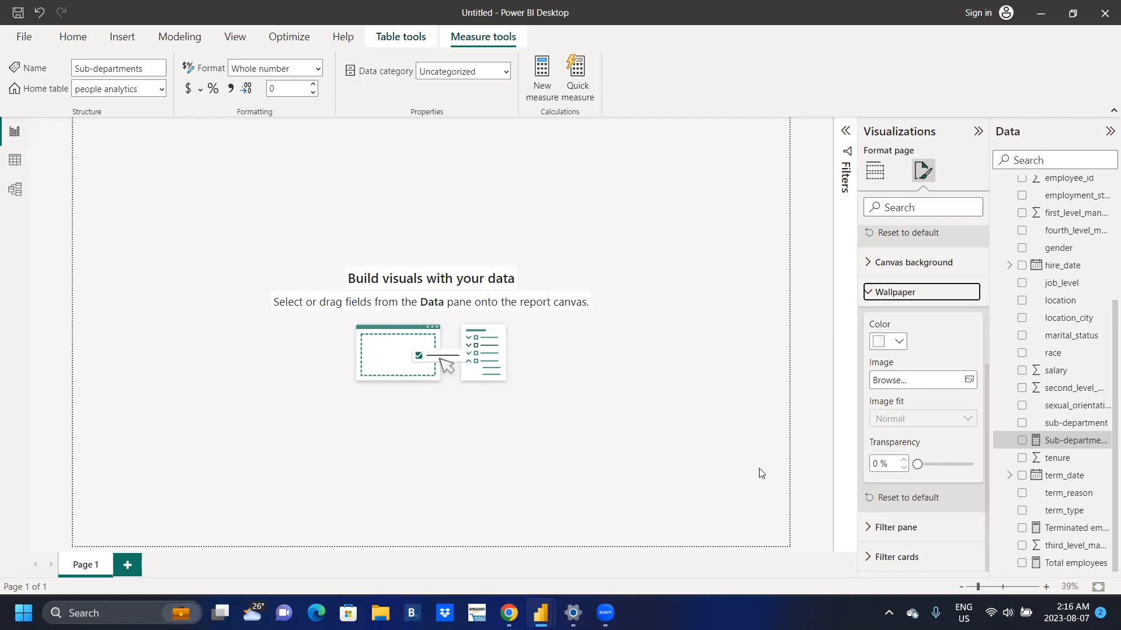
Add a compact card visual showing the Total employees measure in the top-right corner of the report page
click(703, 453)
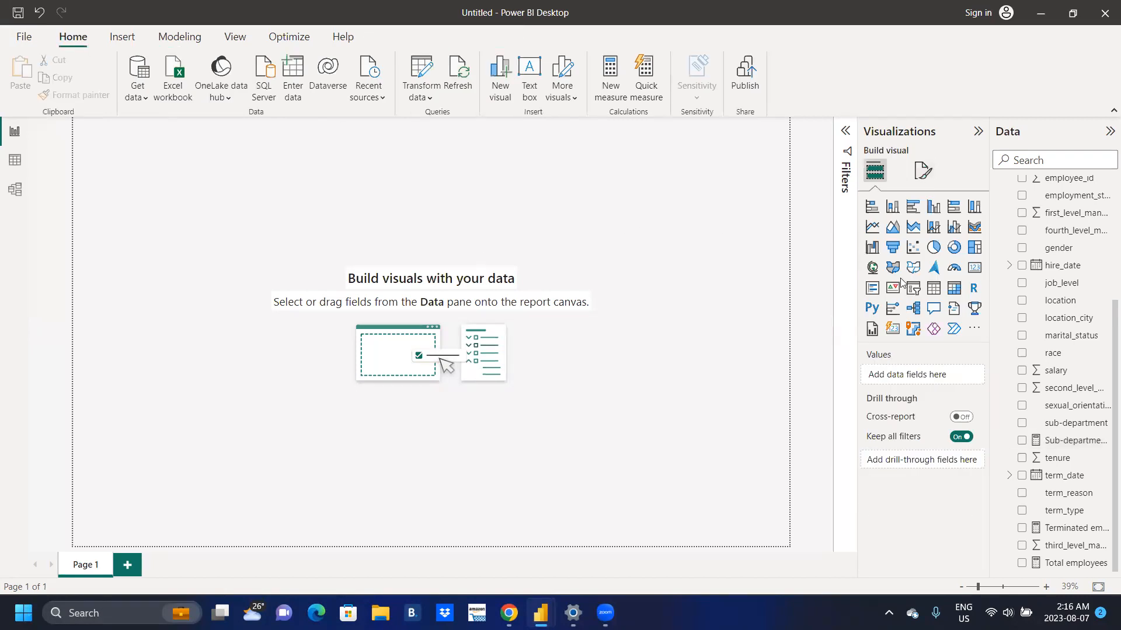
click(975, 267)
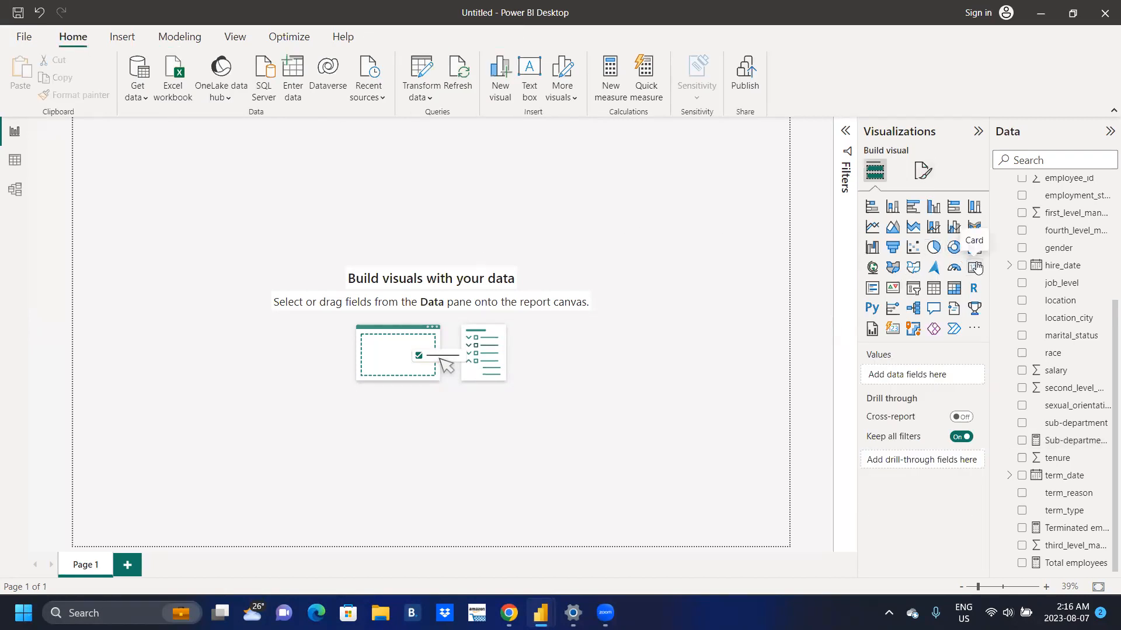
drag(70, 133, 668, 142)
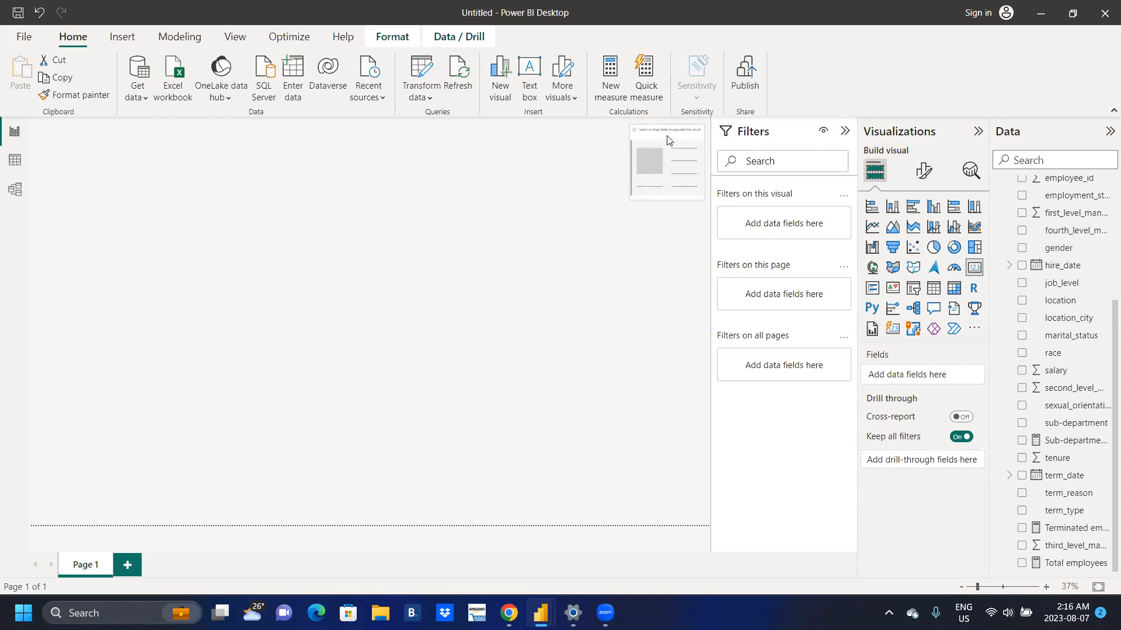
drag(667, 198, 675, 139)
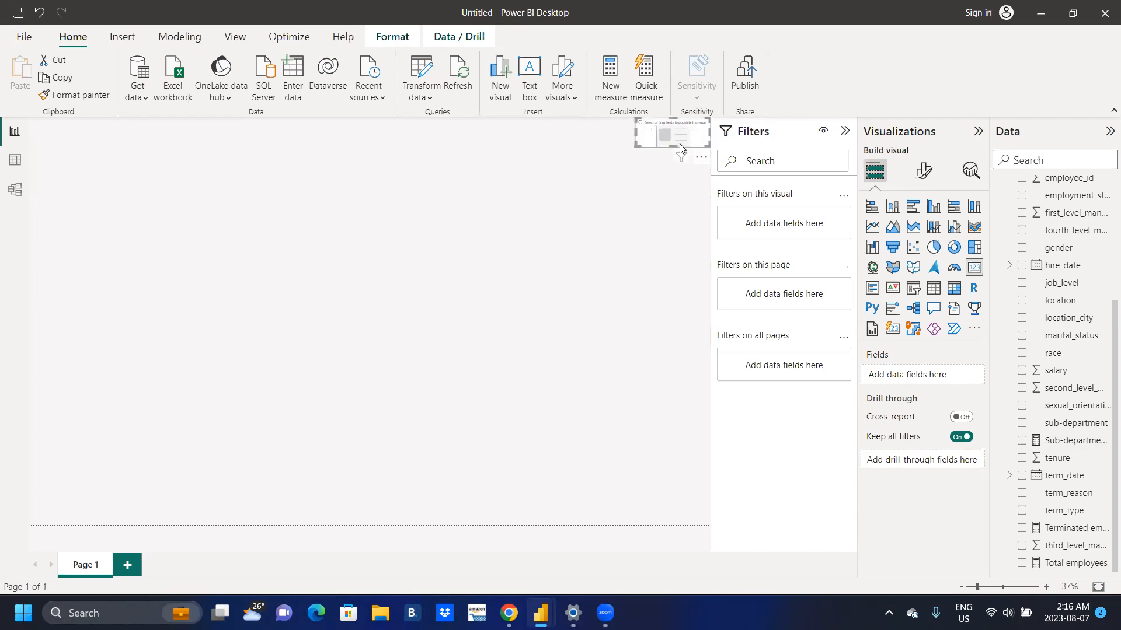
drag(686, 145, 684, 148)
drag(682, 143, 684, 145)
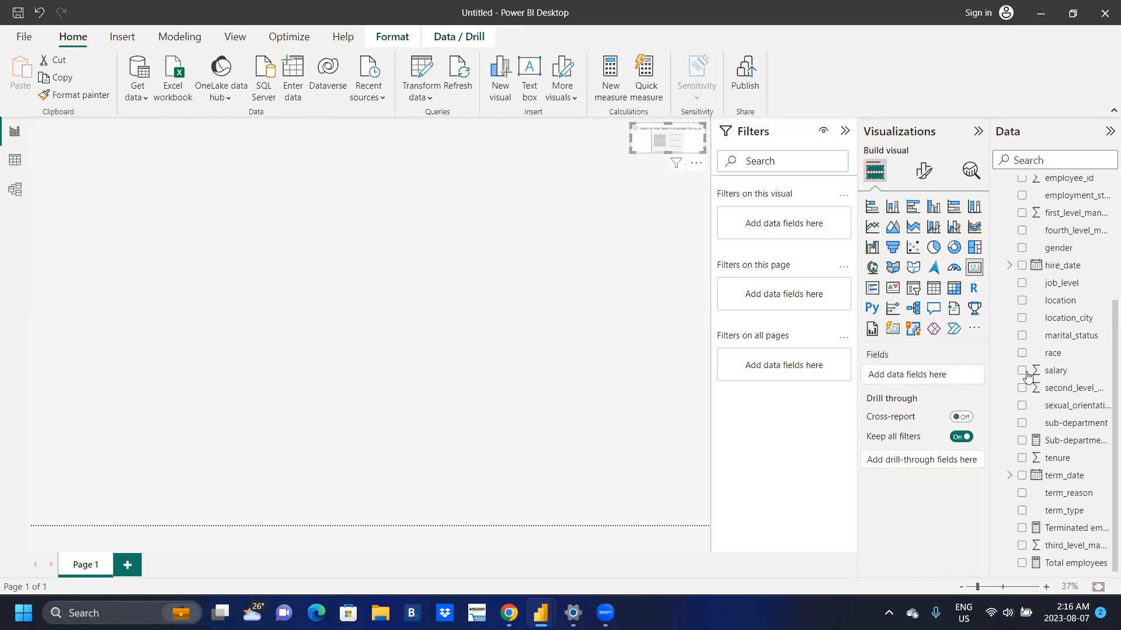
click(1021, 565)
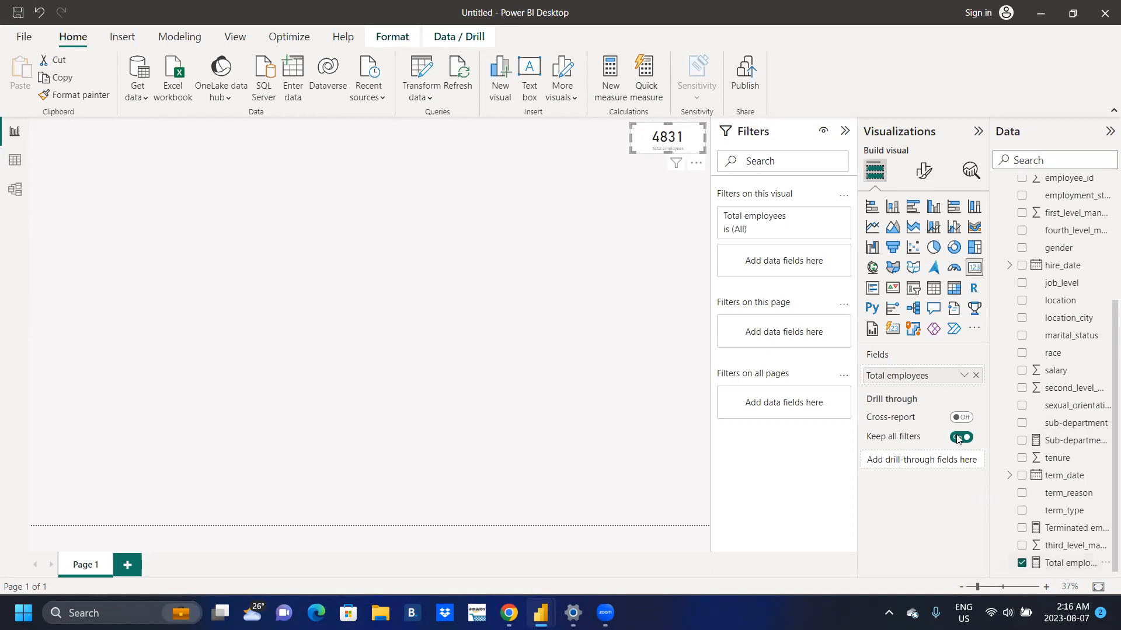
Set the Total employees card's category label to font size 16 in black, and make the card slightly taller
click(923, 179)
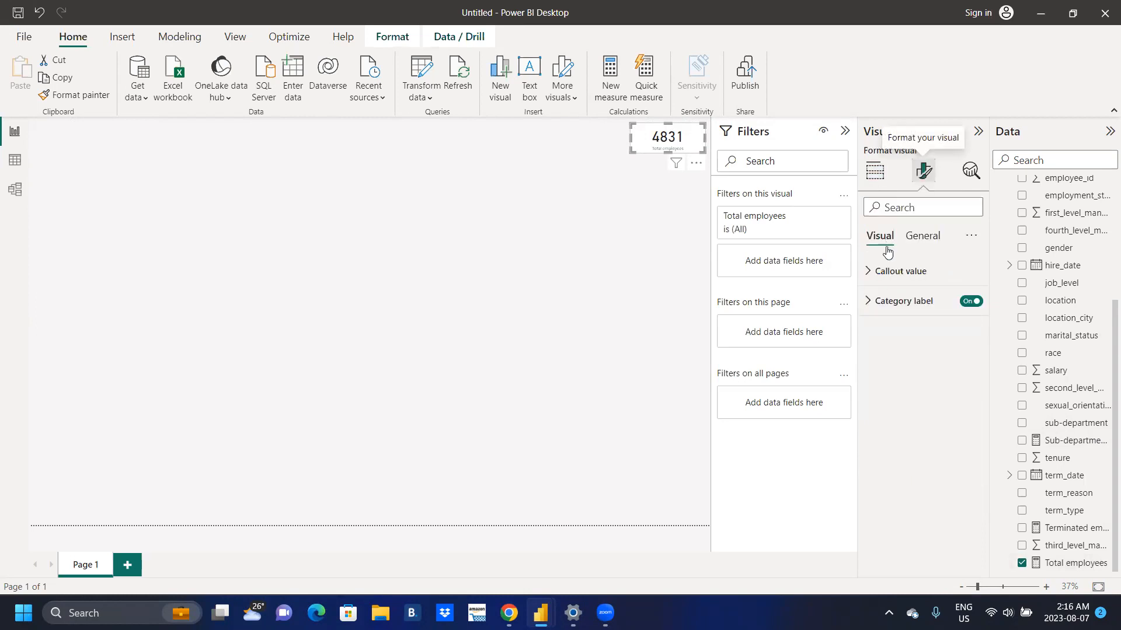
click(867, 301)
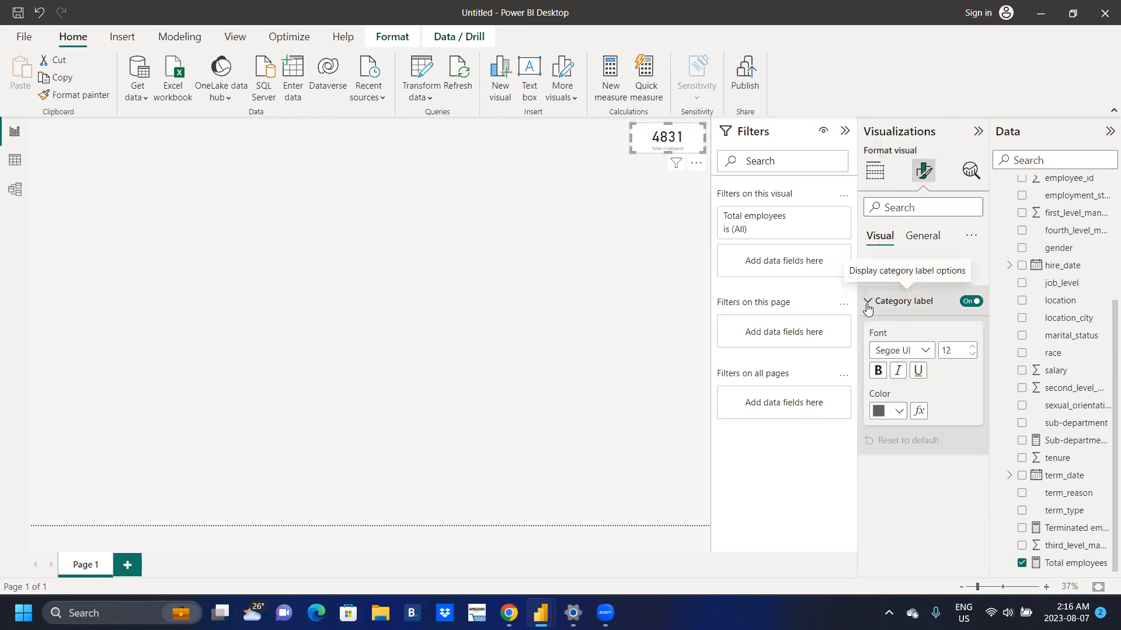
click(972, 348)
click(973, 348)
click(973, 348)
click(973, 349)
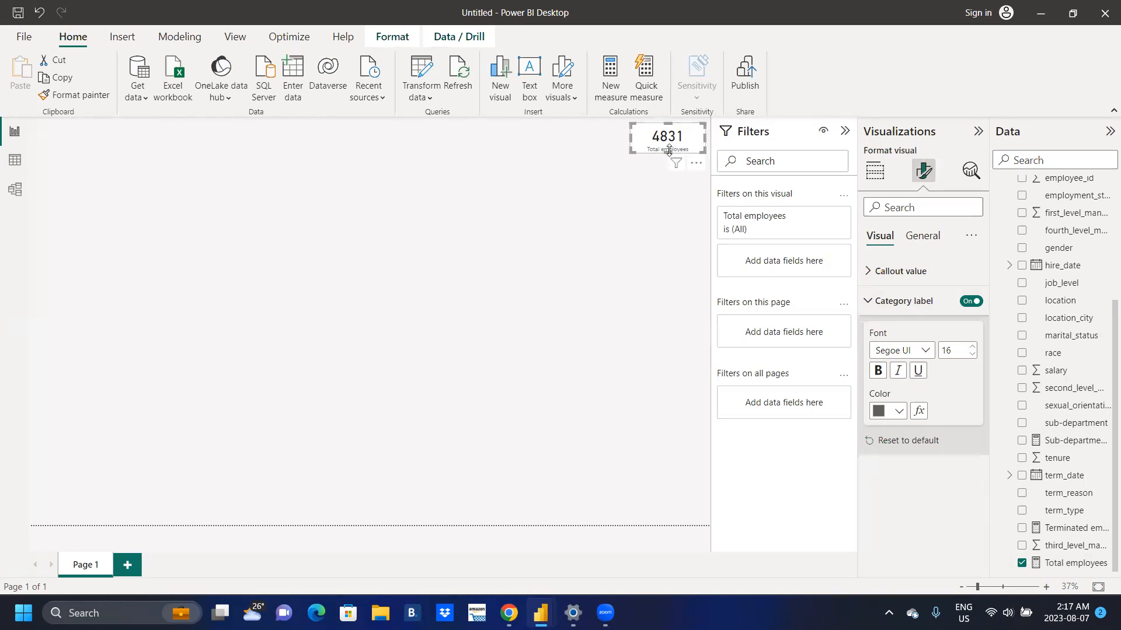
drag(669, 149, 668, 154)
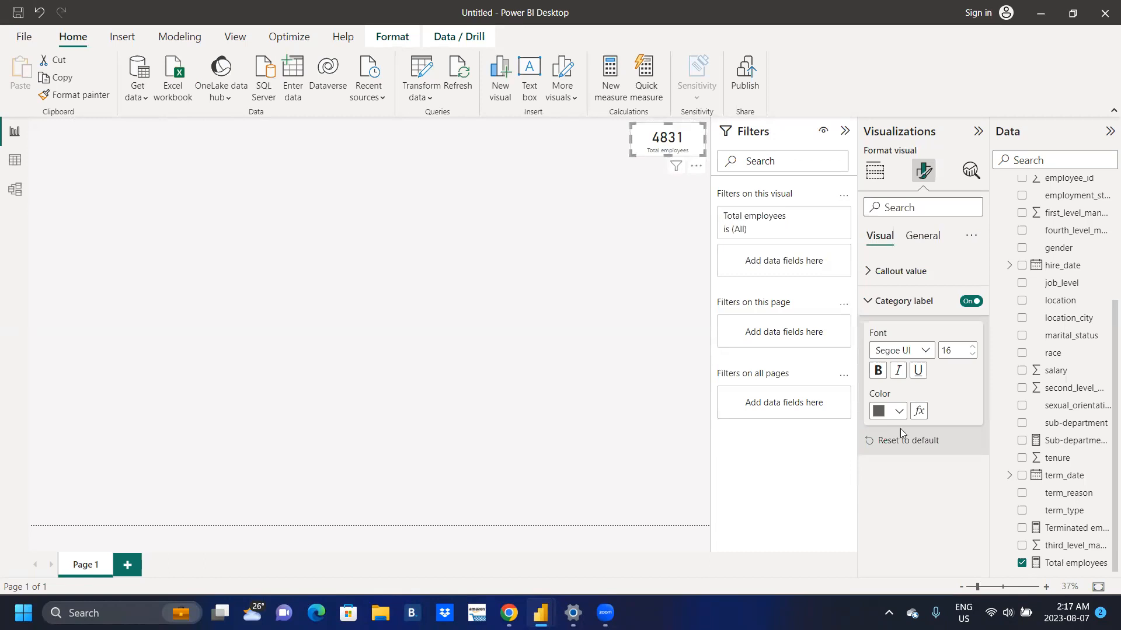
click(901, 411)
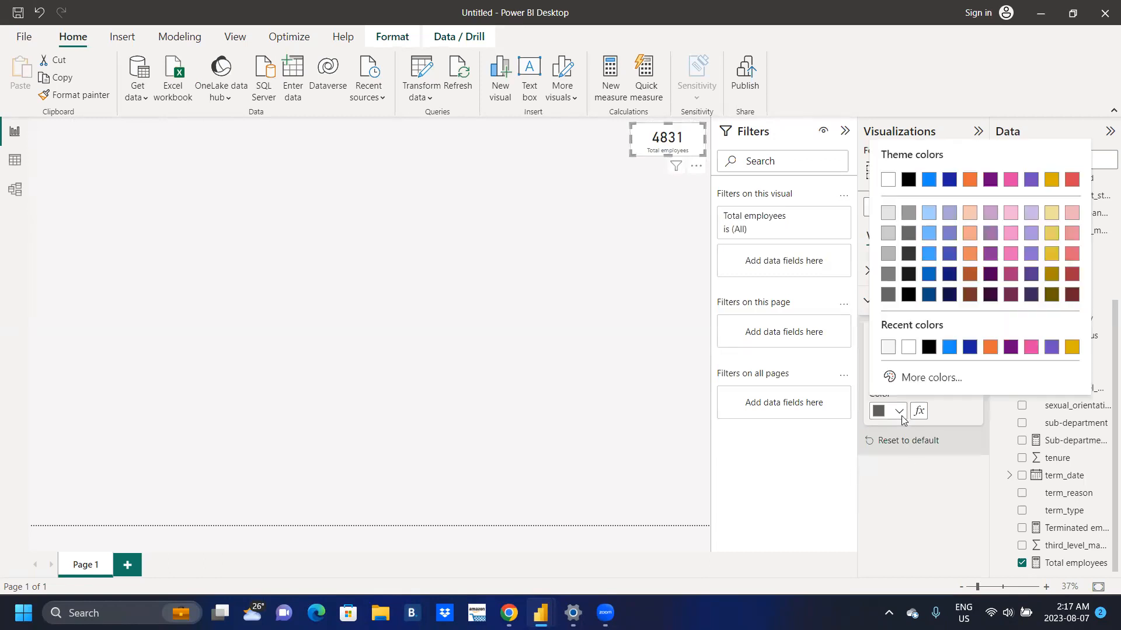
click(929, 347)
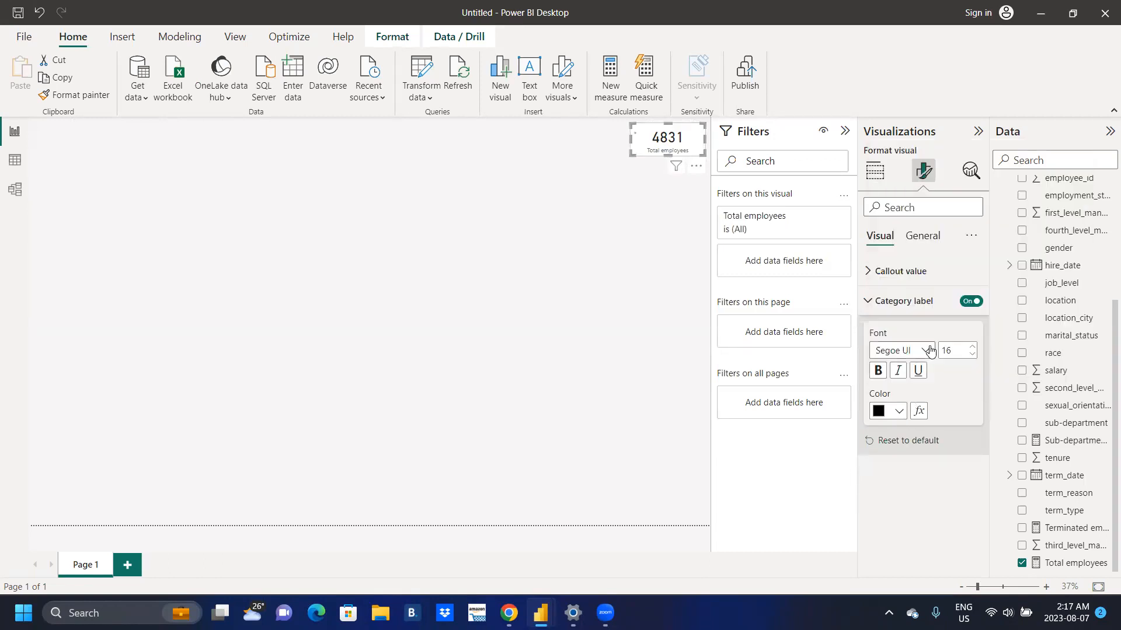
Set the background color of the Total employees card to White, 20% darker
click(923, 234)
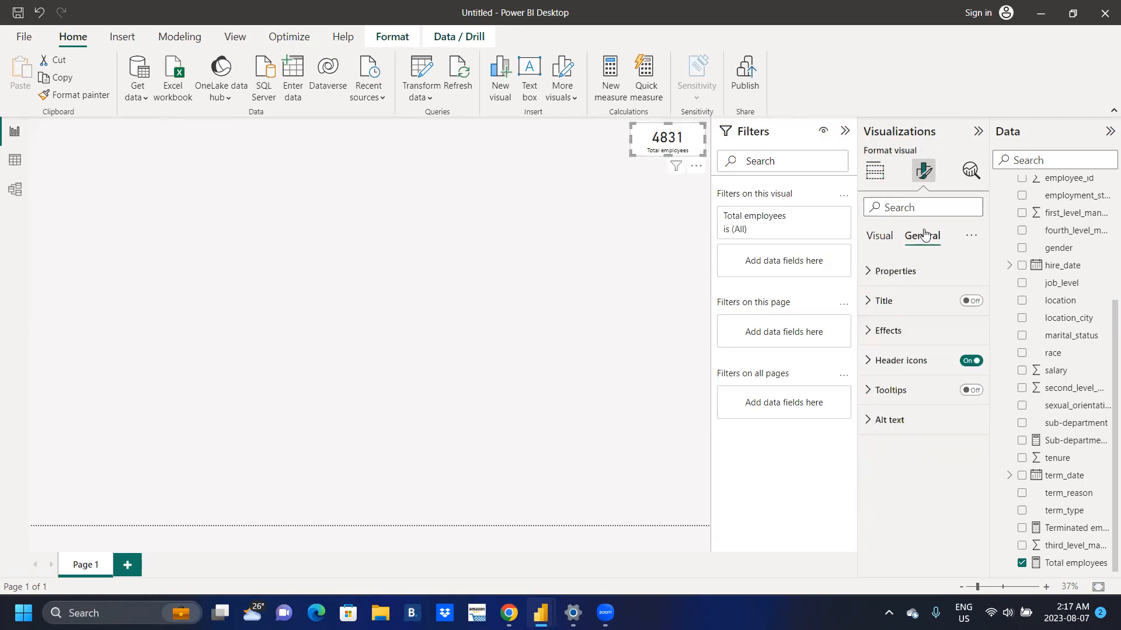
click(868, 322)
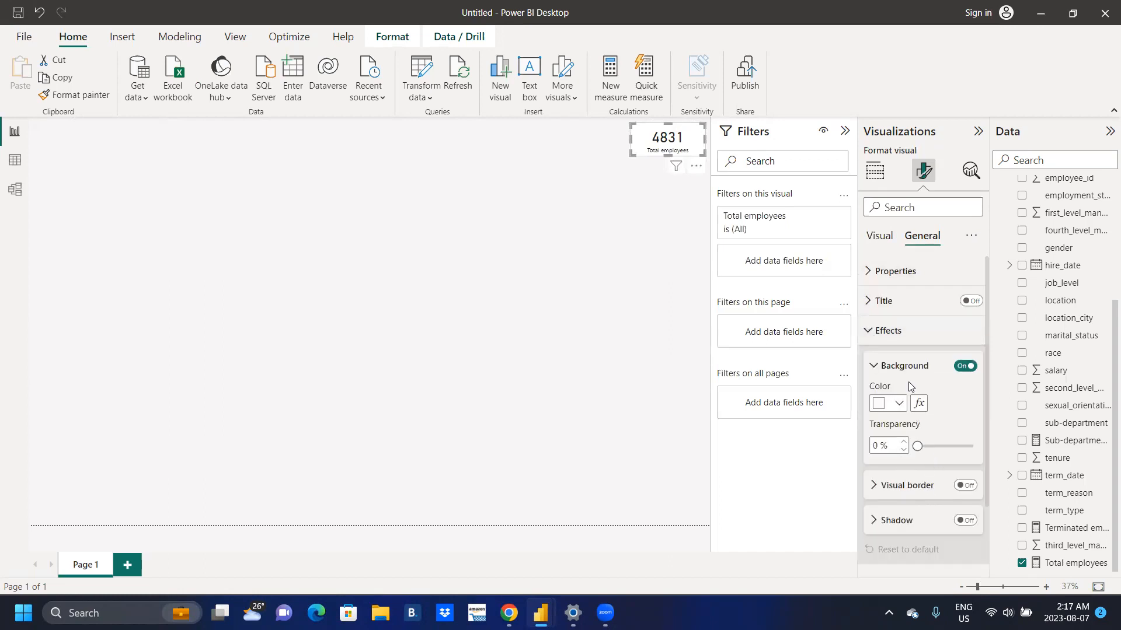
click(897, 403)
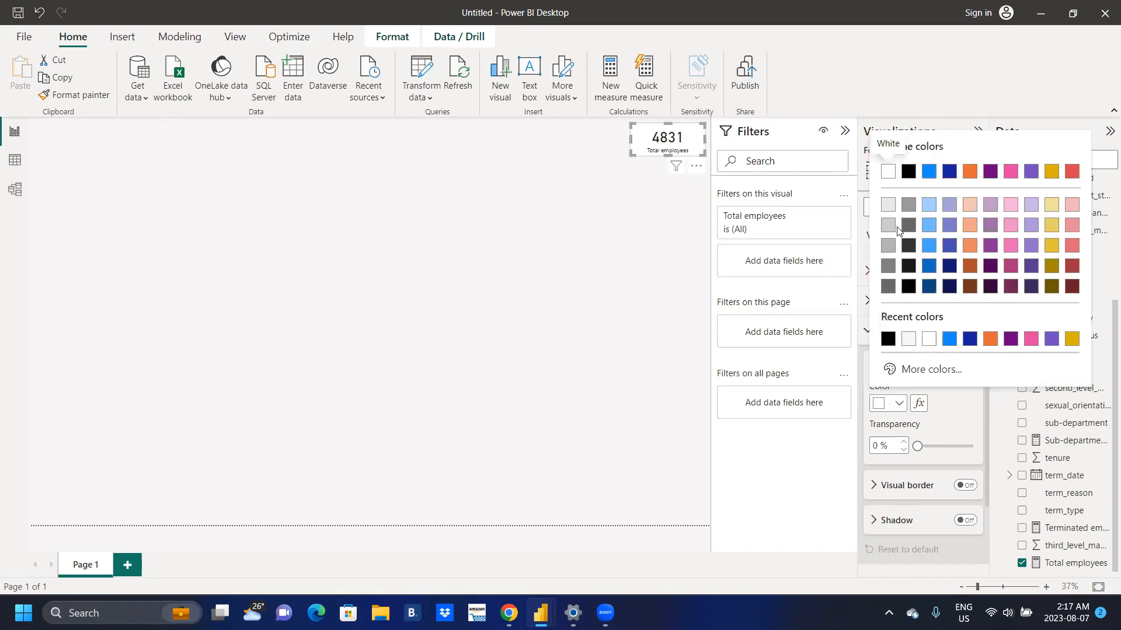
click(888, 205)
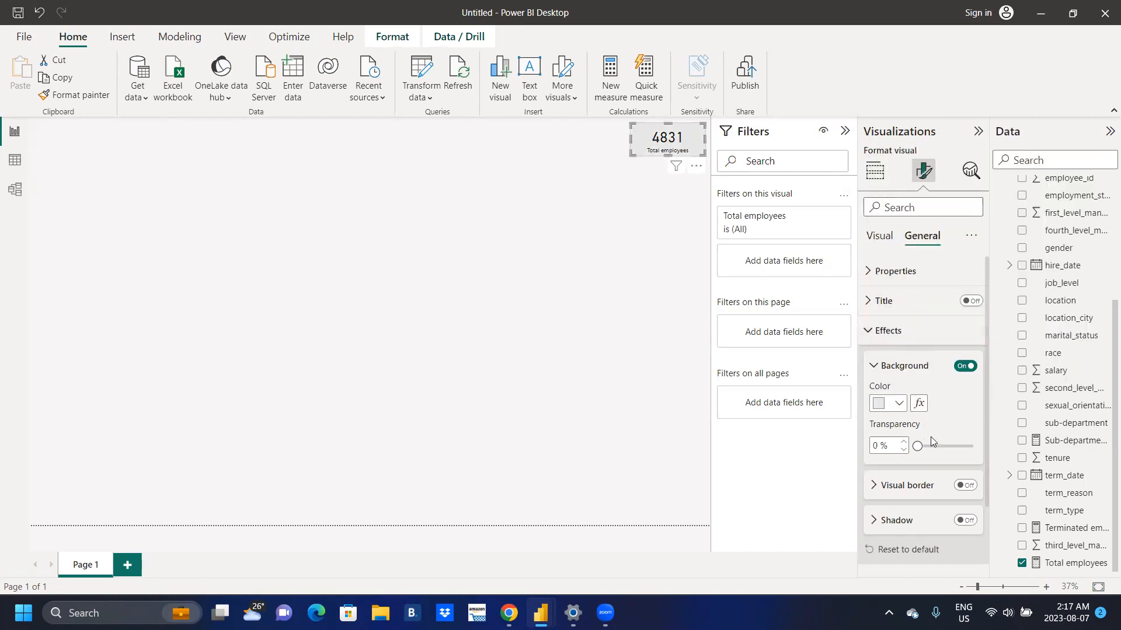
click(899, 403)
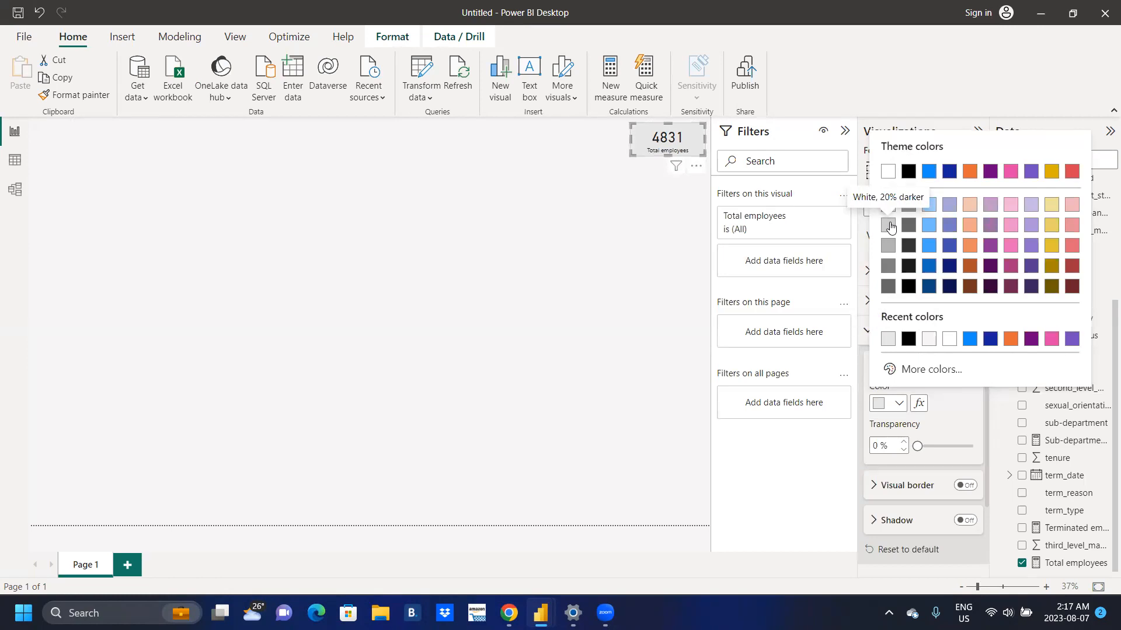
click(888, 226)
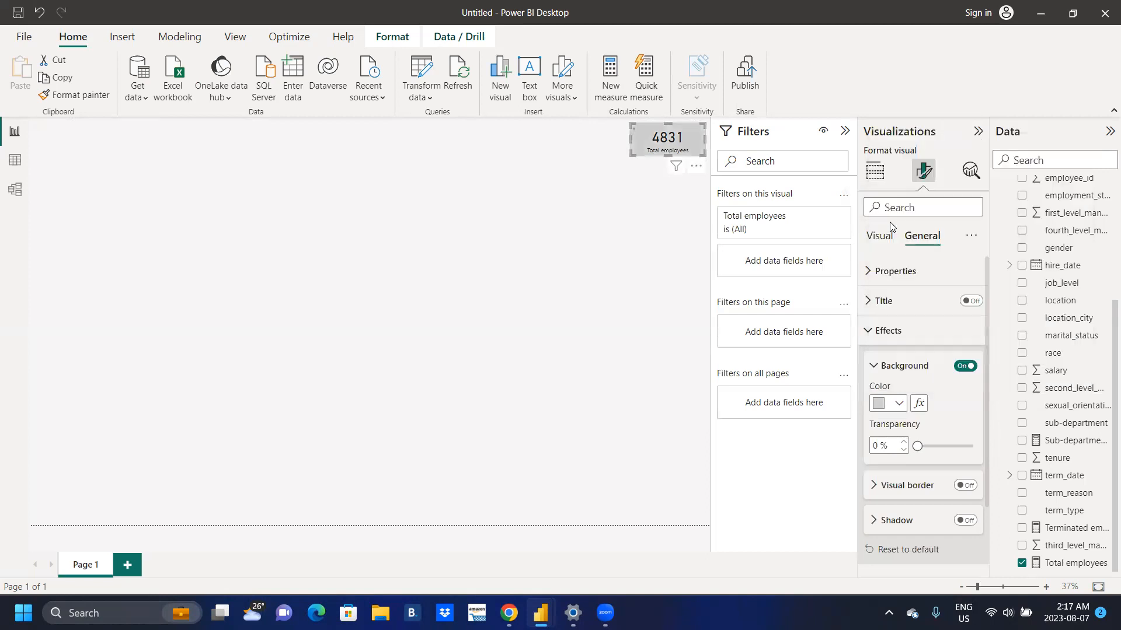
Try the next lighter grey as the card's background and return to White, 20% darker
click(893, 404)
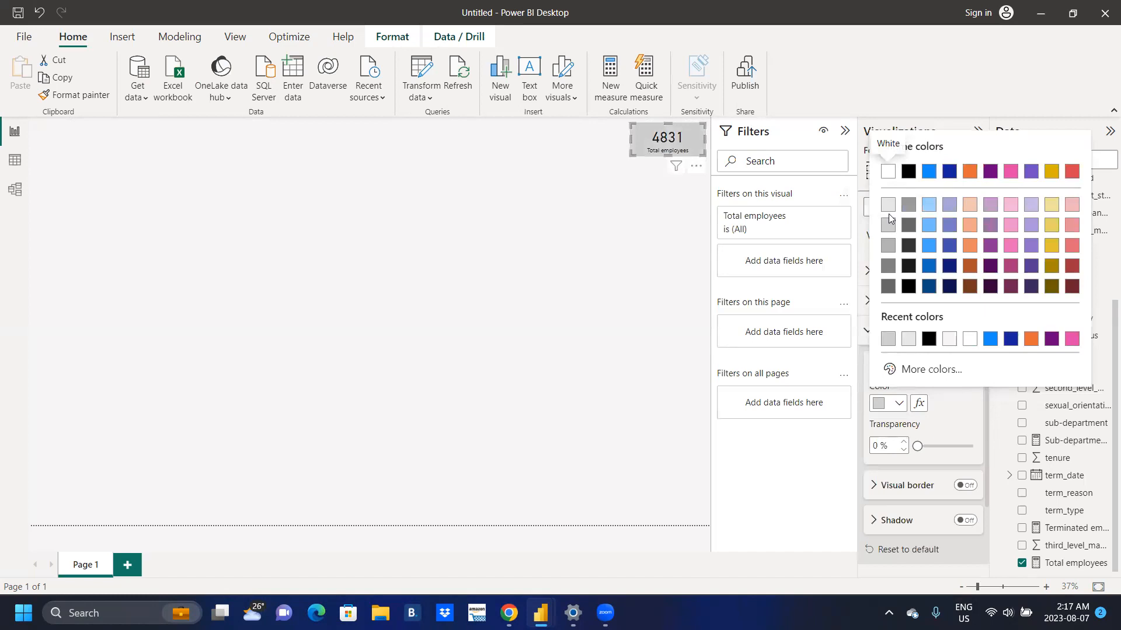
click(888, 207)
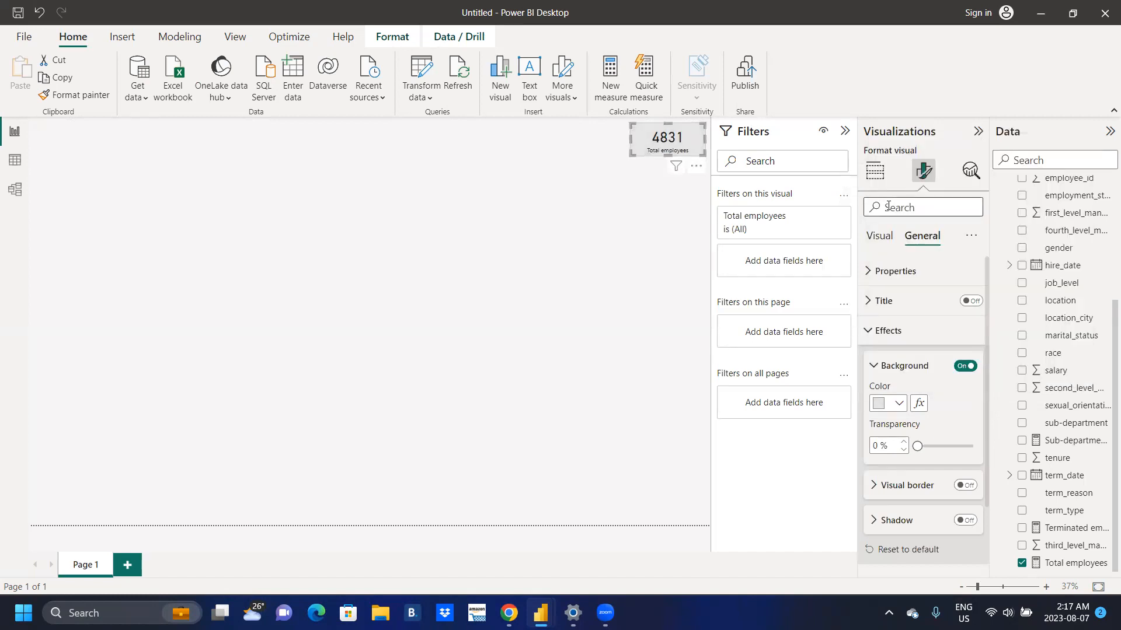
click(896, 406)
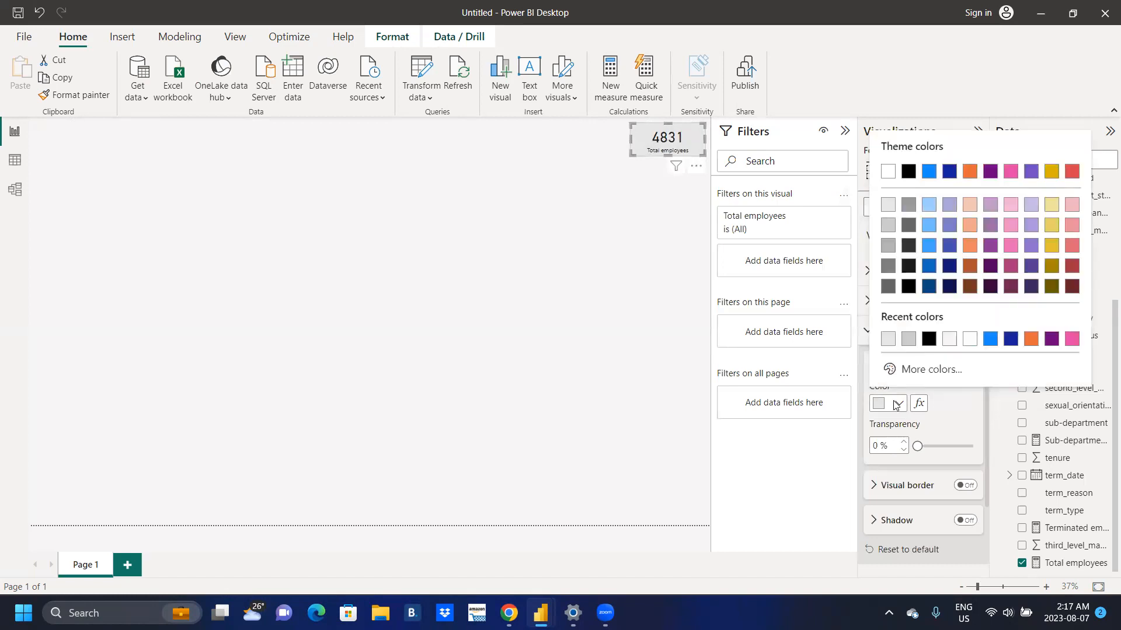
click(887, 228)
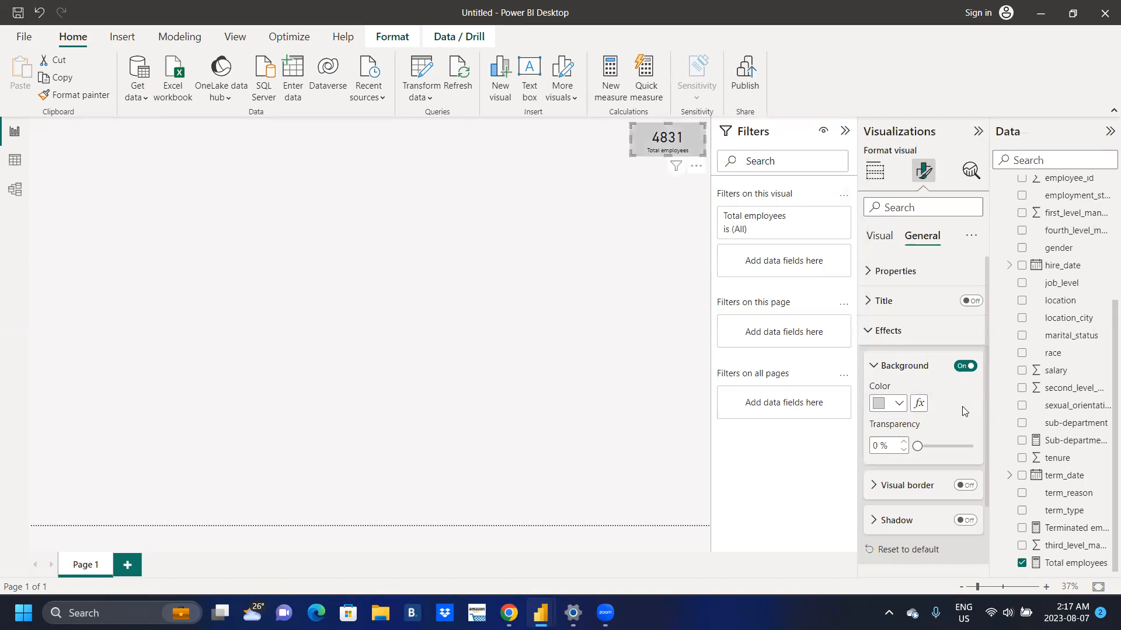
Give the Total employees card a shadow and a visual border in White, 20% darker, with 15 px rounded corners
click(970, 521)
click(968, 490)
click(883, 495)
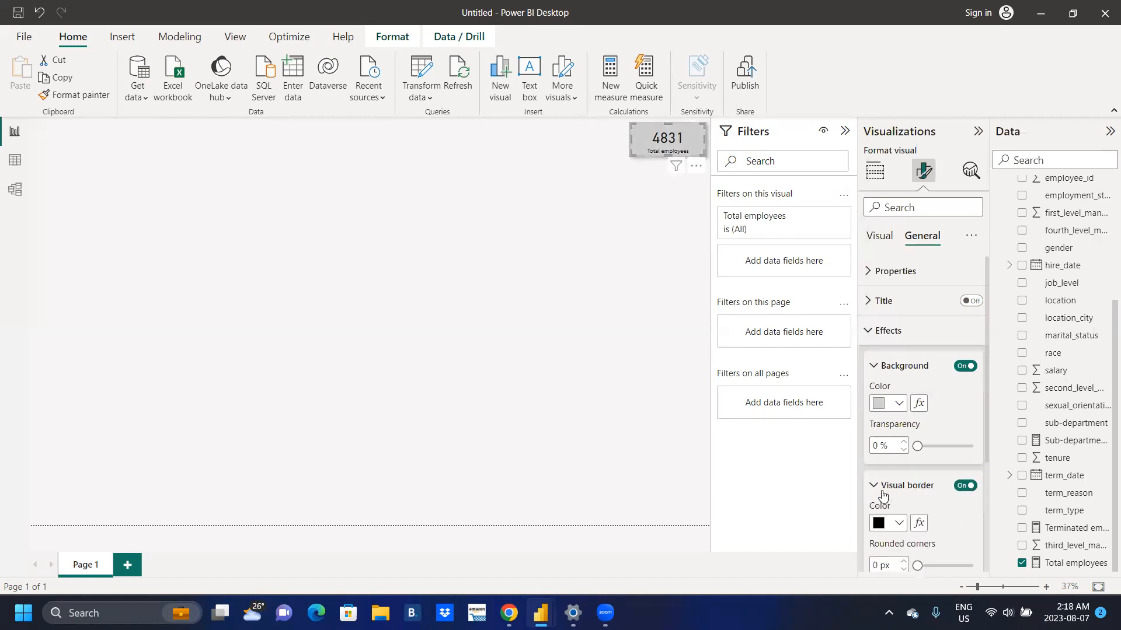
click(898, 533)
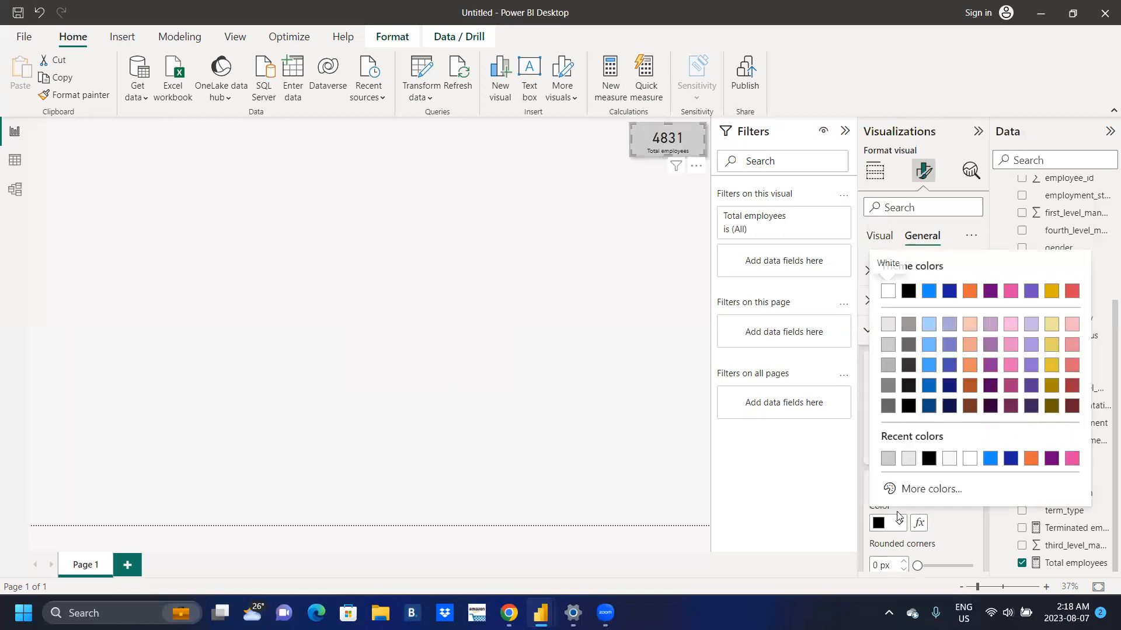
click(888, 459)
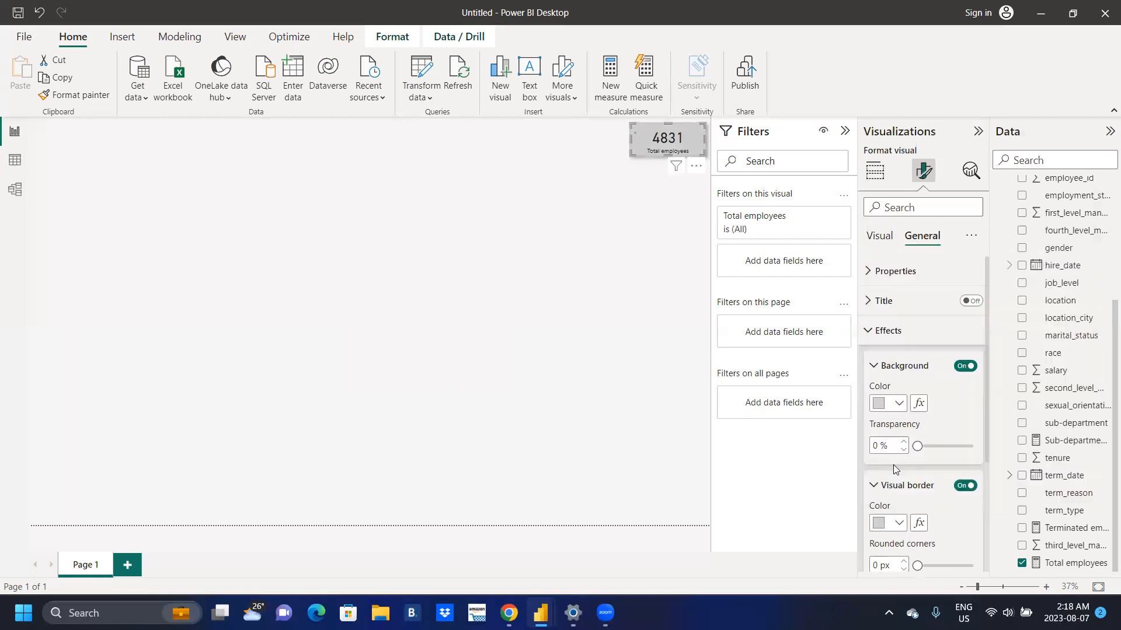
drag(917, 566, 945, 561)
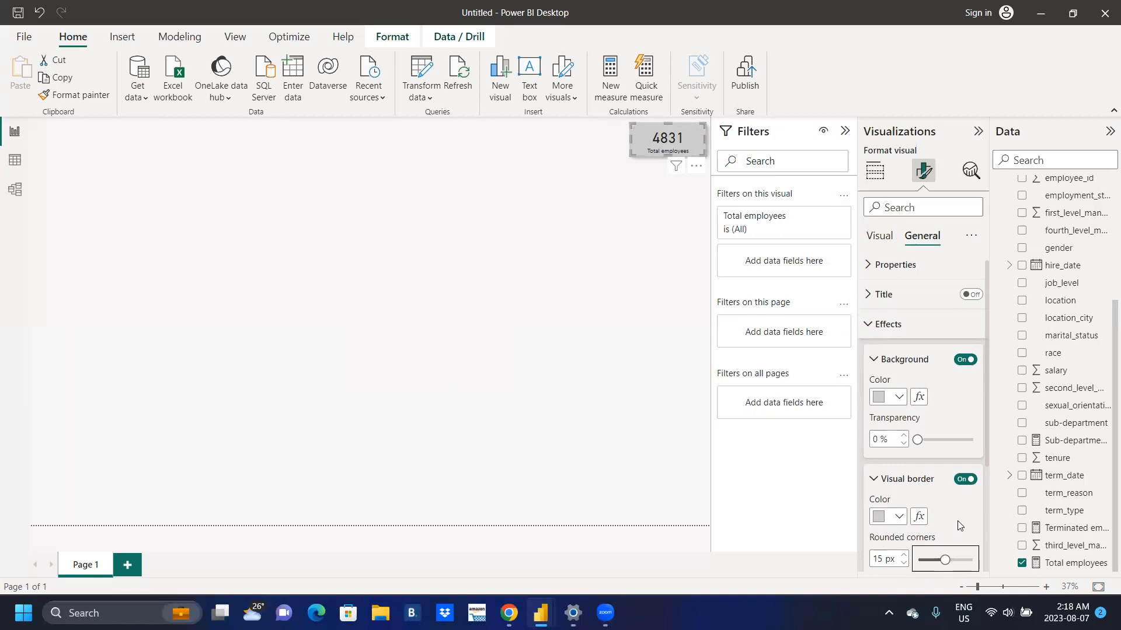
click(775, 523)
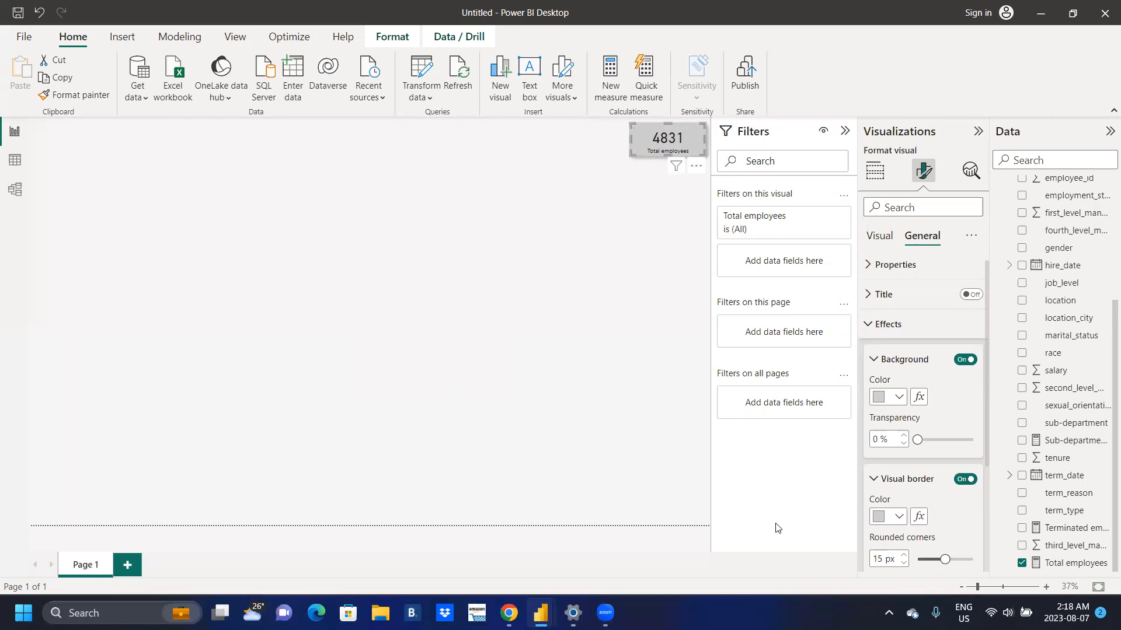
click(628, 180)
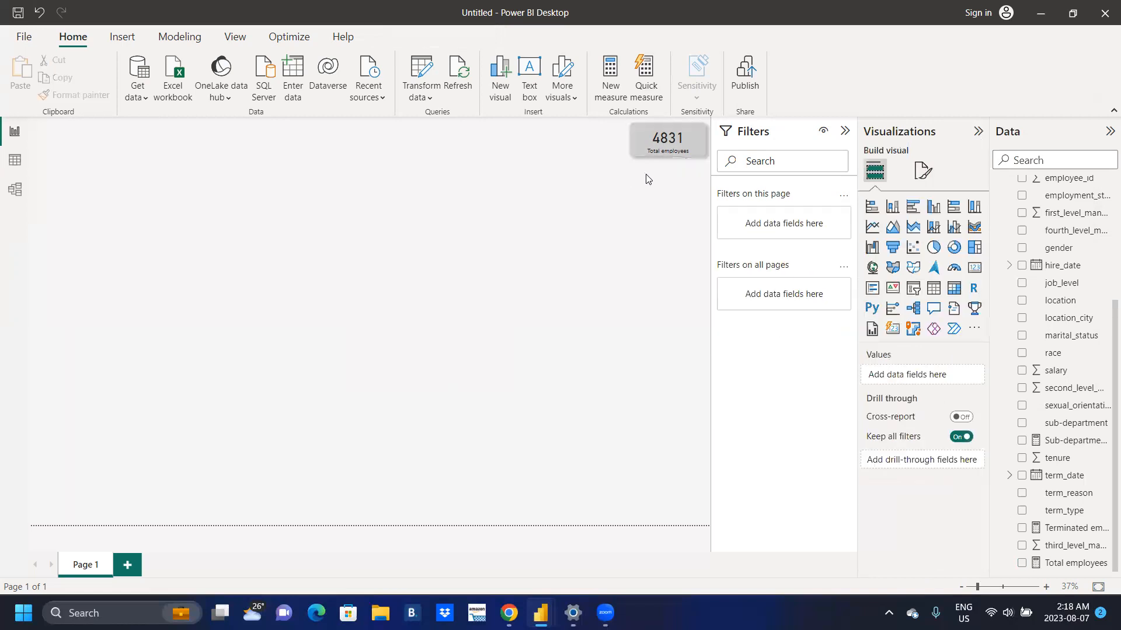
Duplicate the Total employees card three times and line the copies up beside it as a row of four cards
click(679, 146)
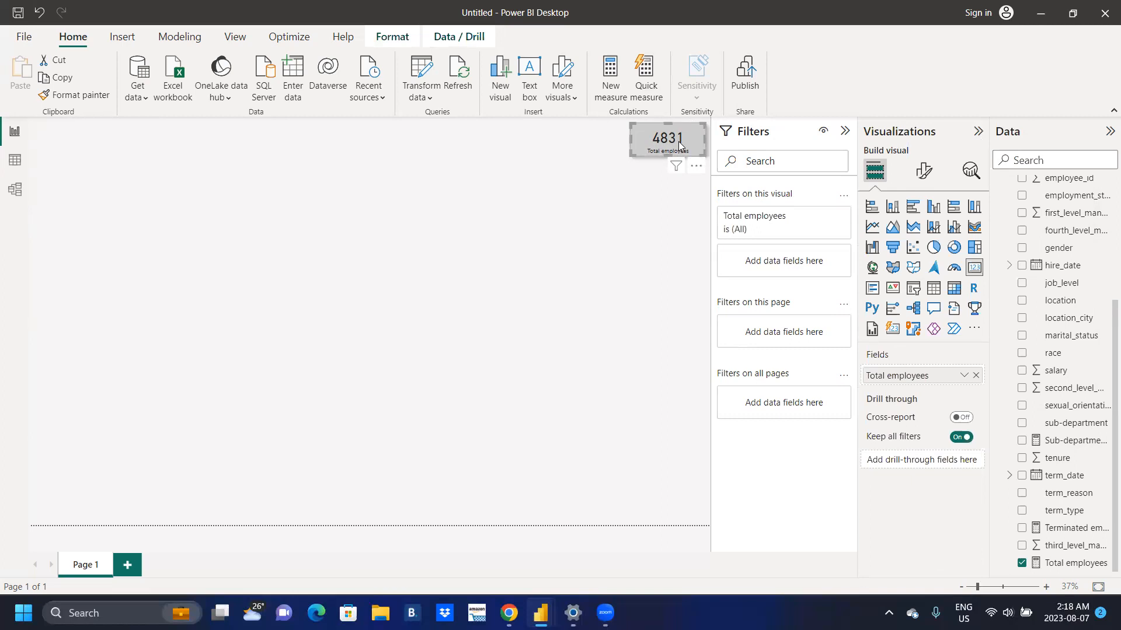
click(573, 140)
key(ctrl+v)
drag(673, 148, 586, 146)
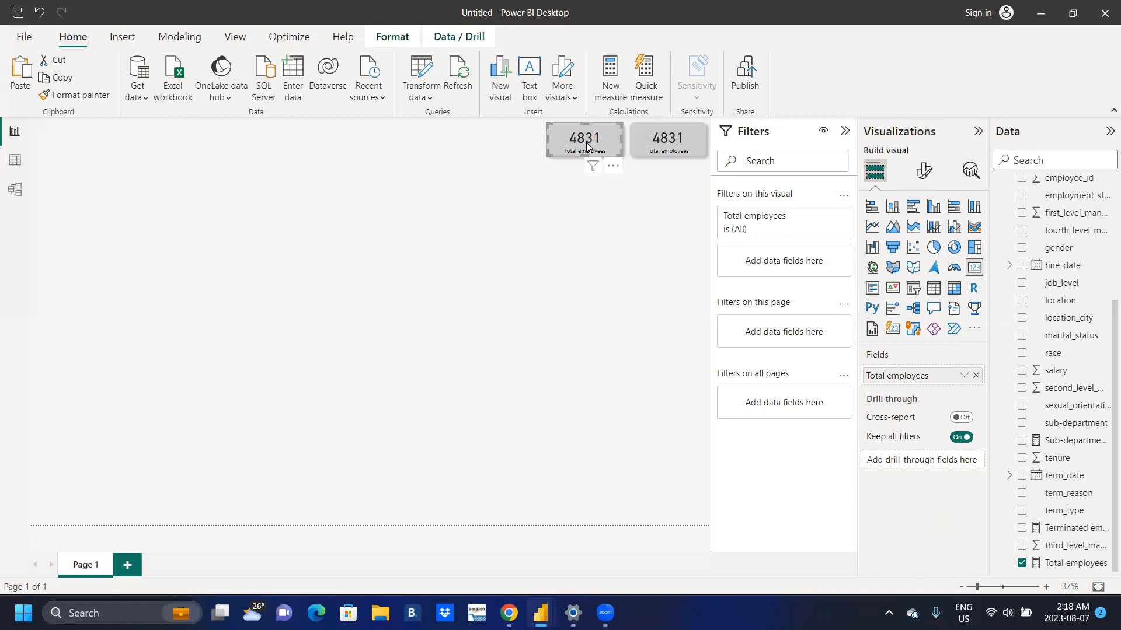
click(632, 205)
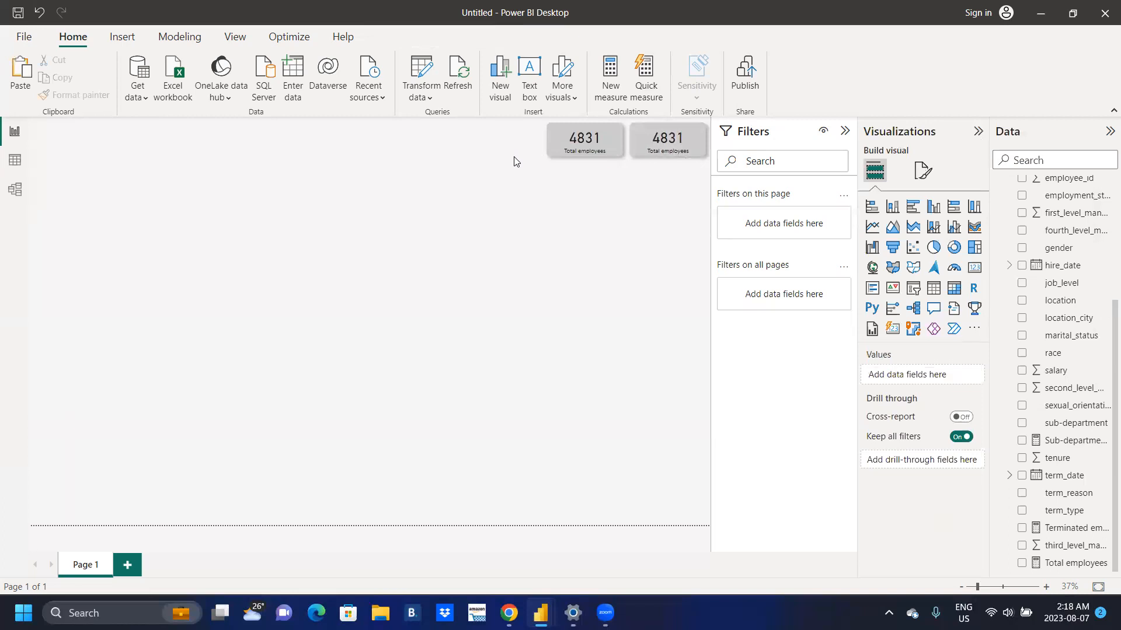
key(ctrl+v)
drag(662, 140, 506, 145)
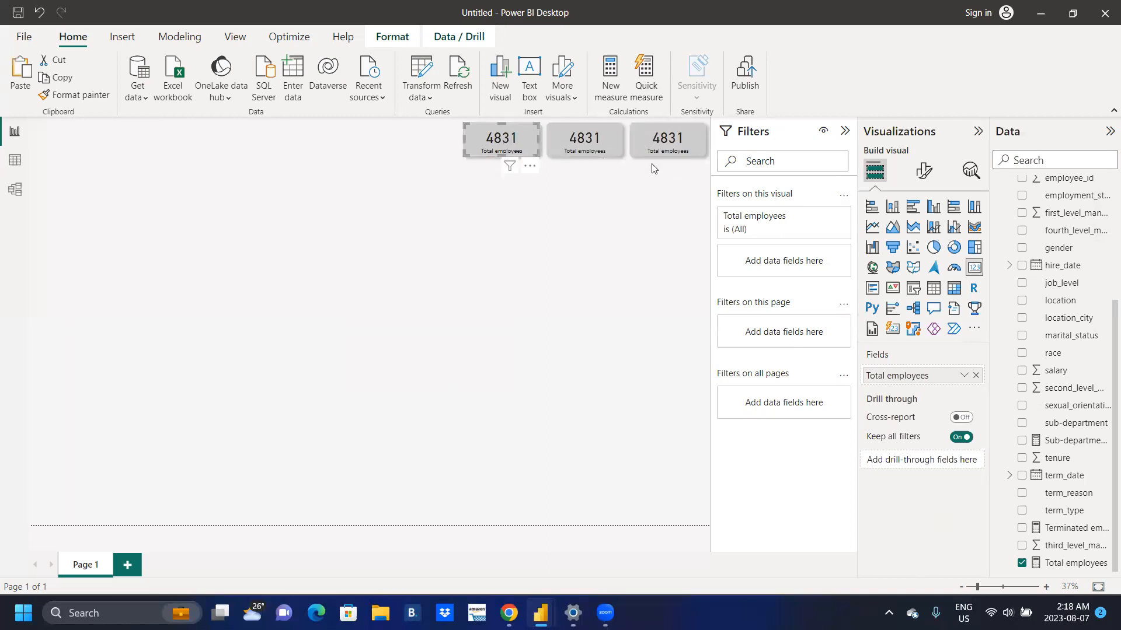
click(602, 192)
key(ctrl+v)
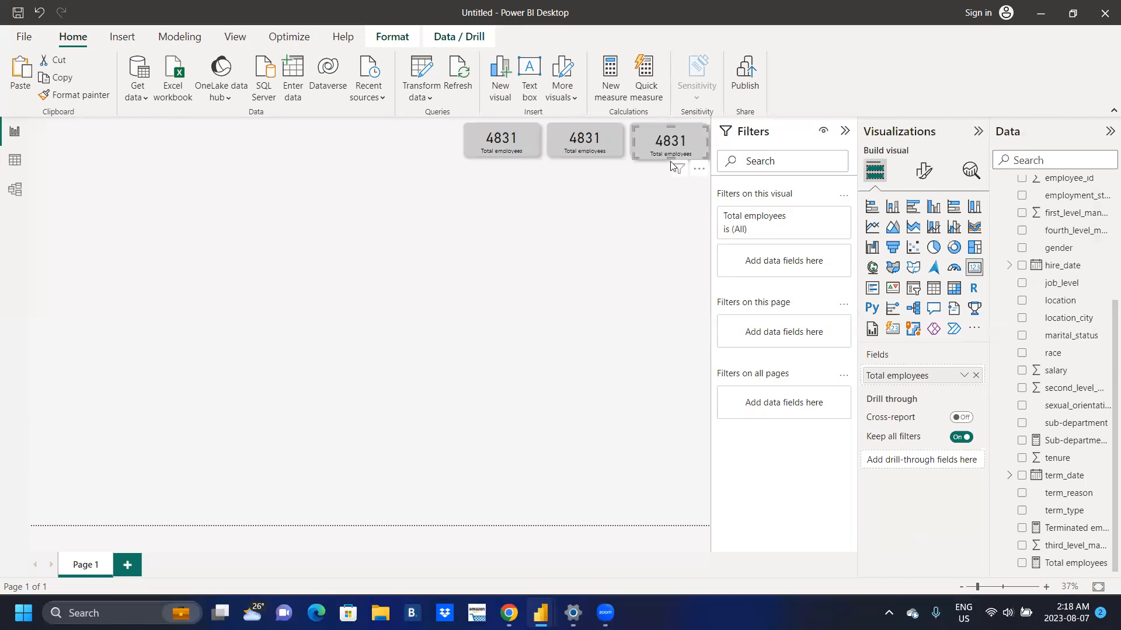
drag(681, 147, 432, 152)
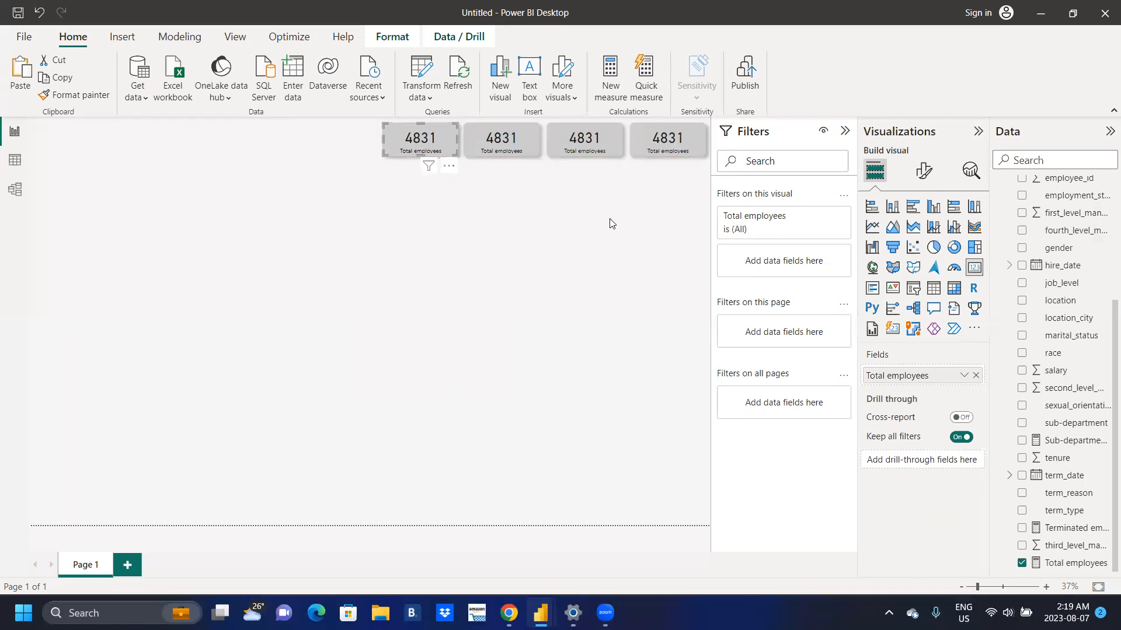
Paste four more copies of the card and align them as a second row directly beneath the first
click(611, 191)
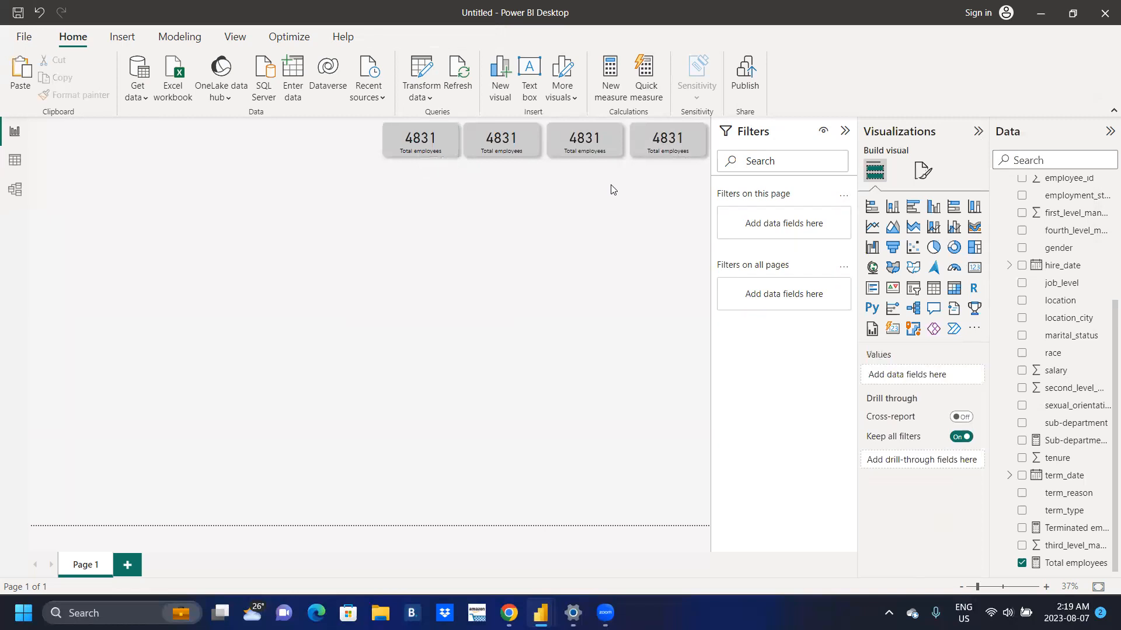
key(ctrl+v)
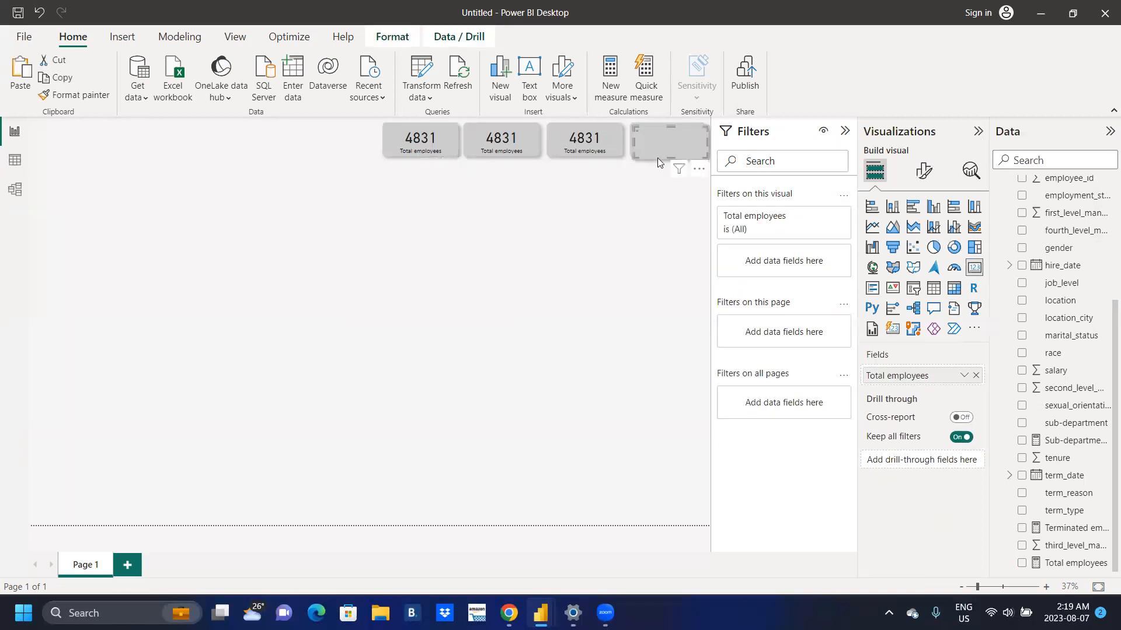
drag(657, 157, 667, 180)
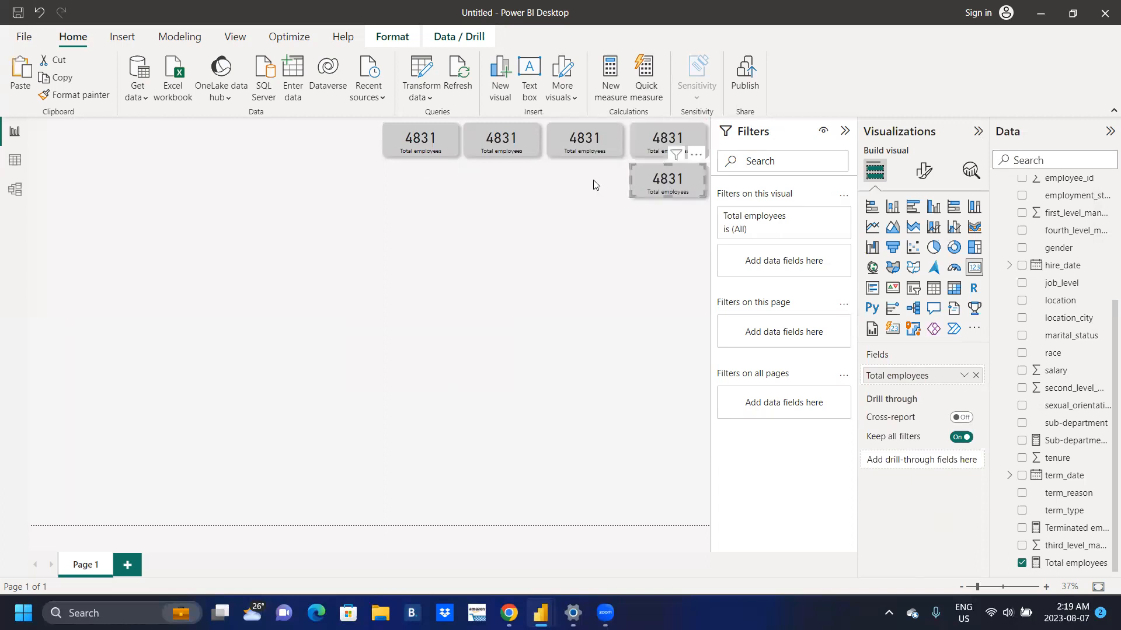
click(593, 185)
key(ctrl+v)
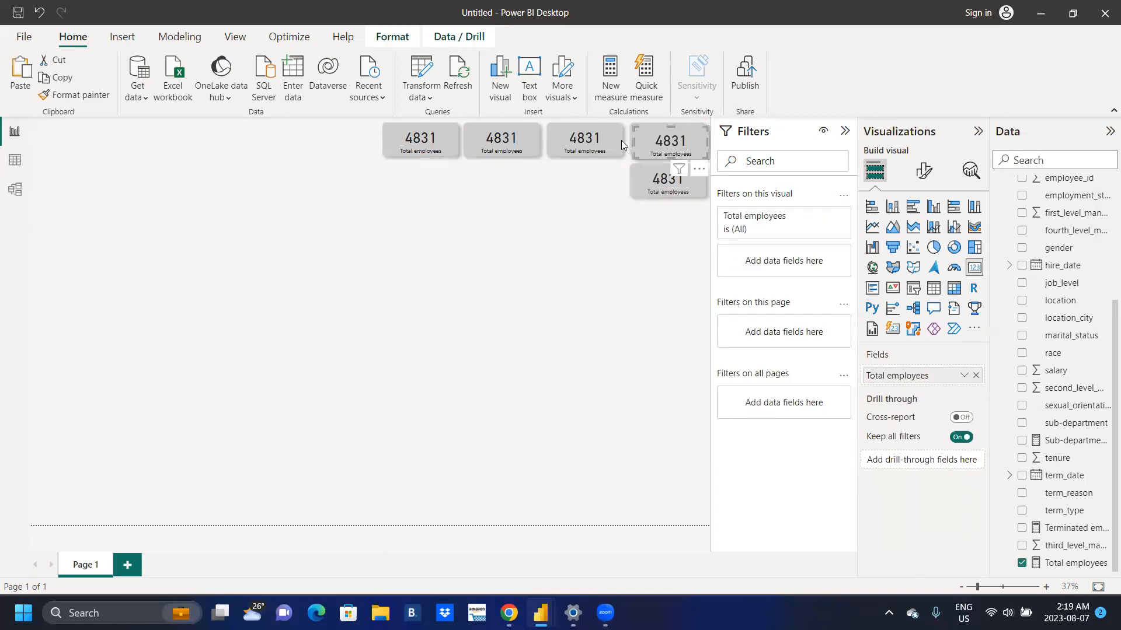
drag(664, 147, 575, 180)
click(490, 171)
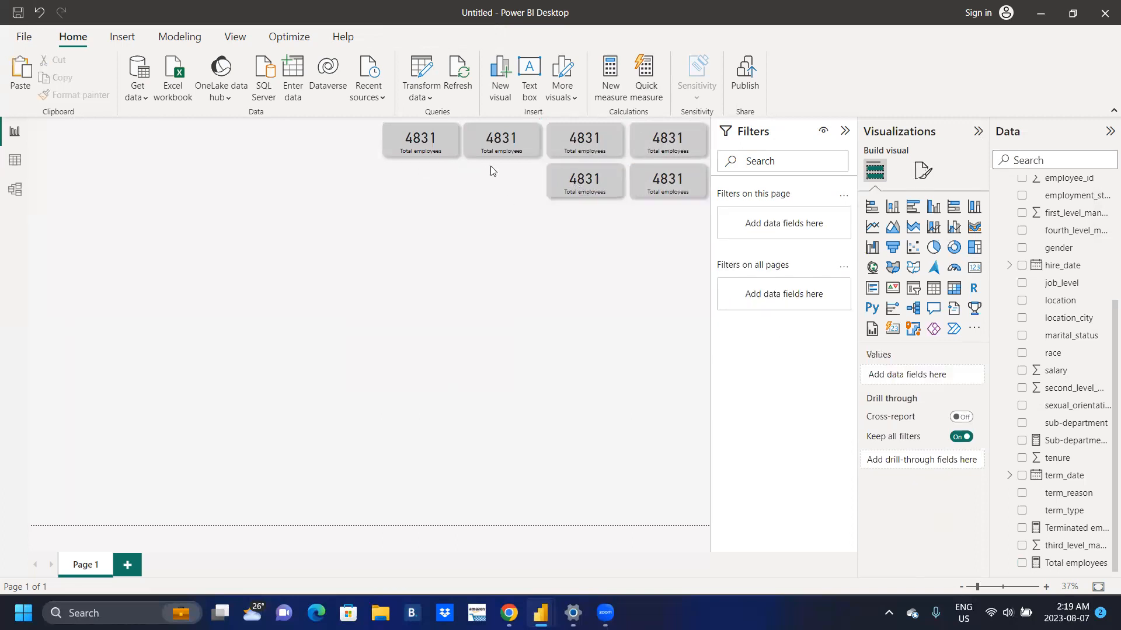
key(ctrl+v)
drag(656, 152, 488, 193)
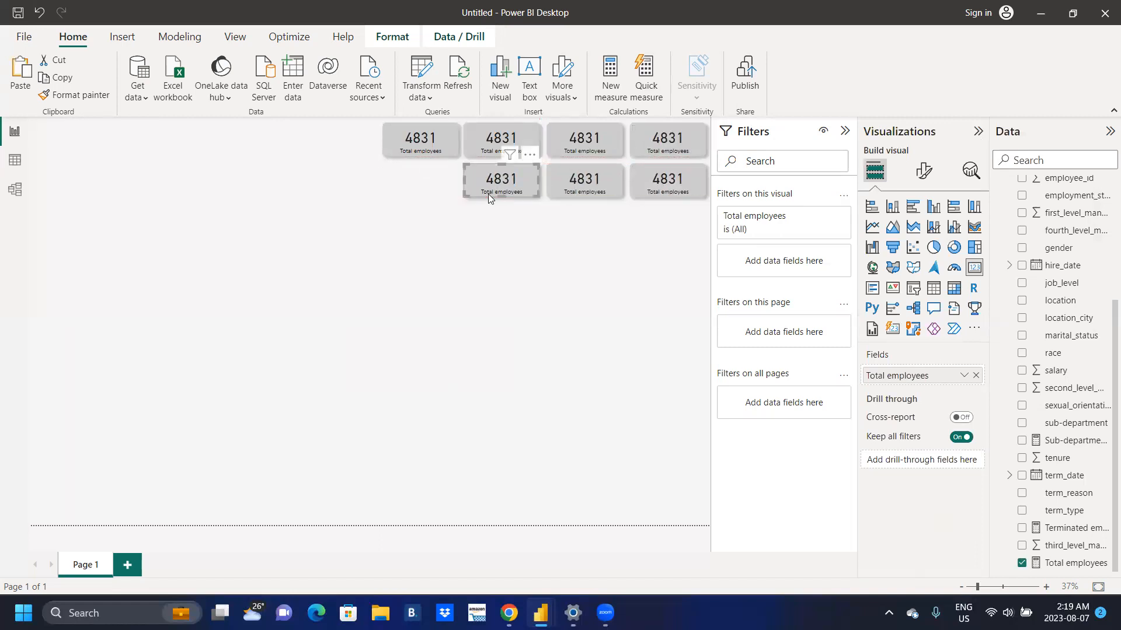
click(406, 201)
drag(641, 148, 398, 188)
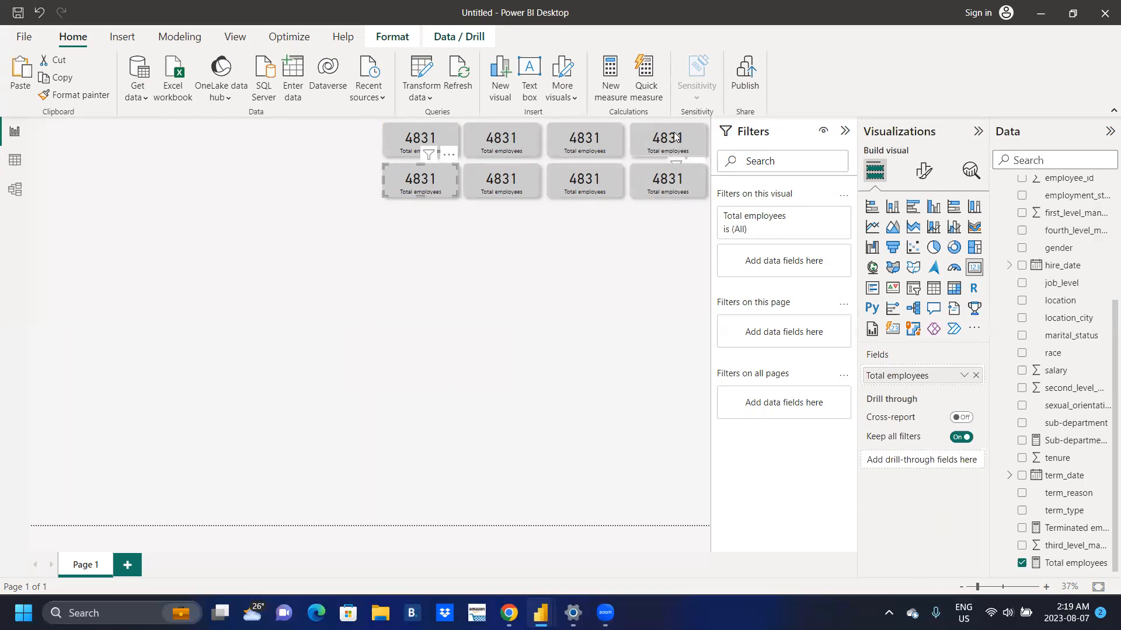
Replace the measure of the top-row card next to the original Total employees card with Active employees
click(595, 146)
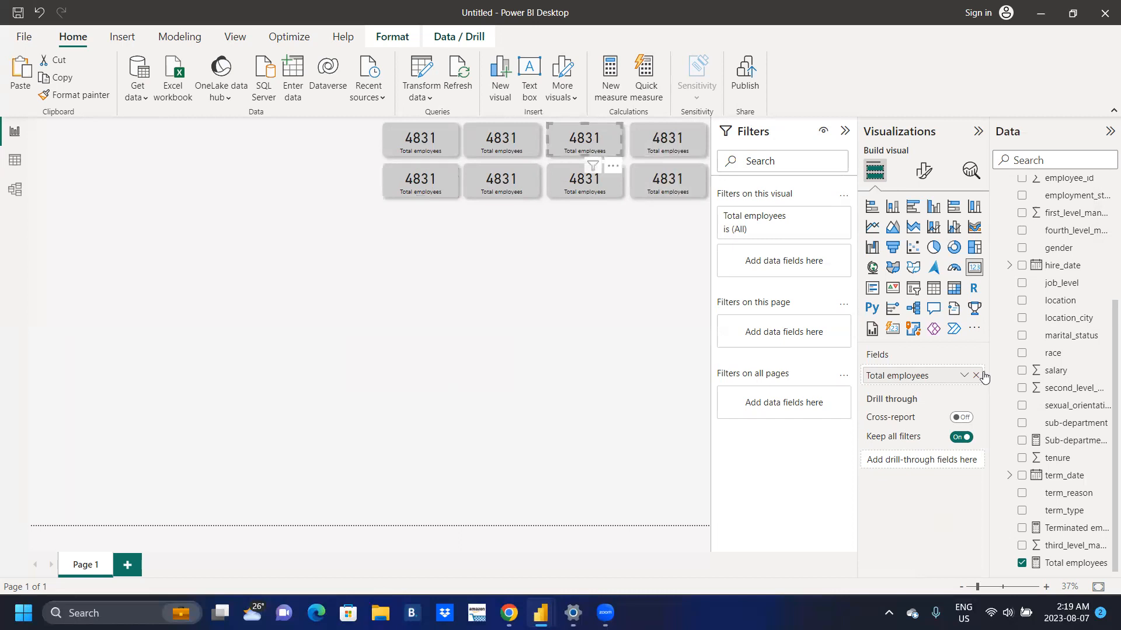
click(1022, 562)
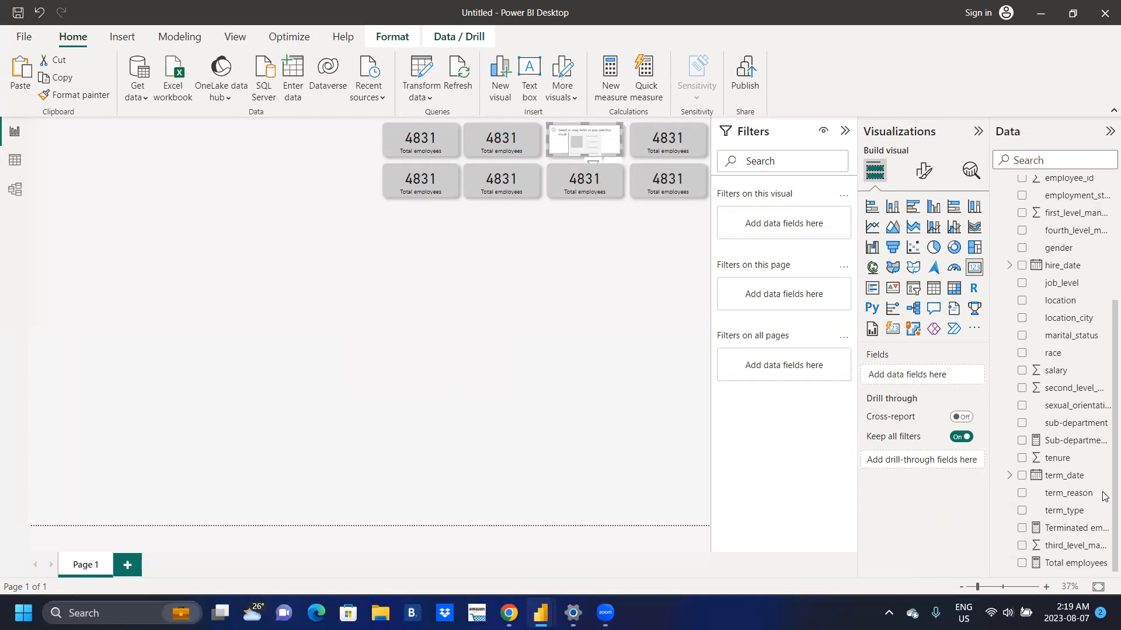
scroll(1044, 444, up, 3)
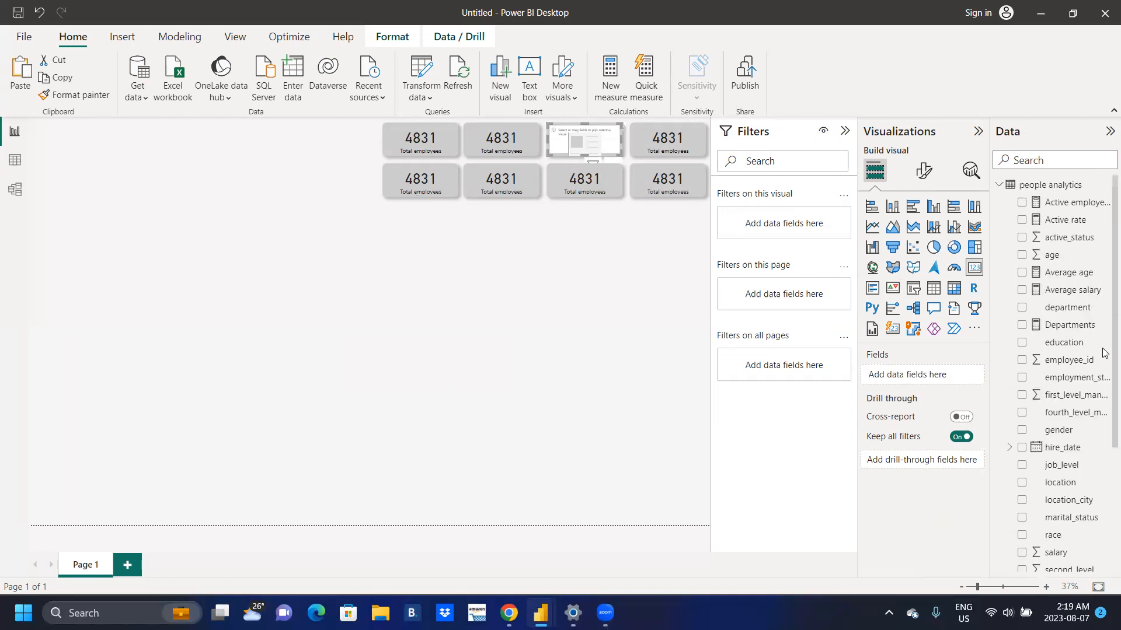
click(1022, 203)
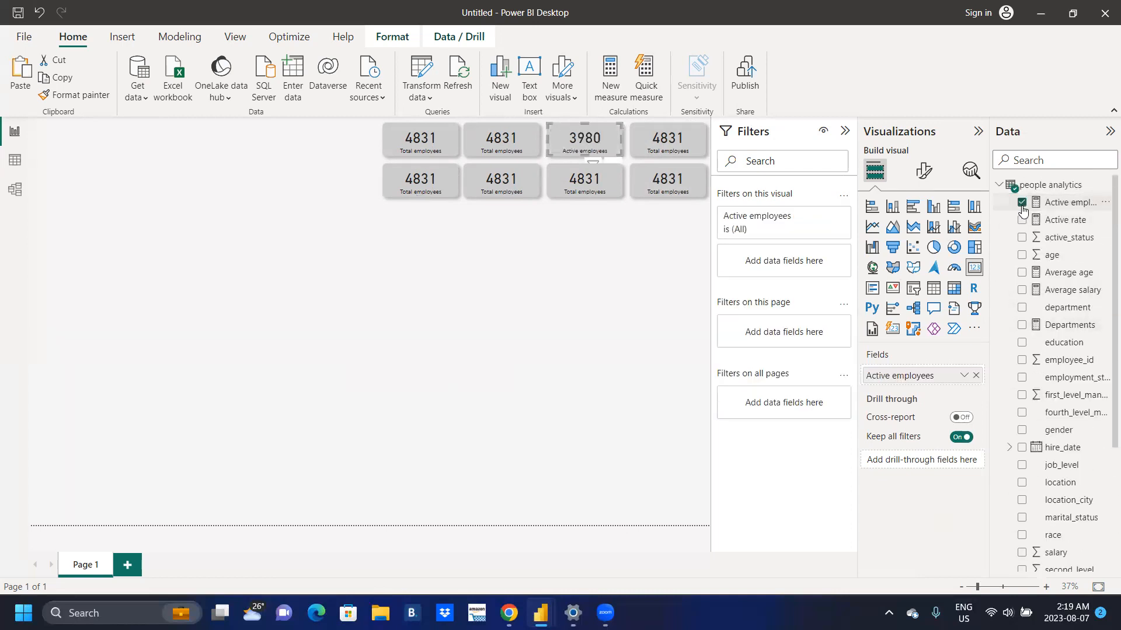
Replace Total employees with the Terminated employees measure in the card just left of the Active employees card
click(527, 154)
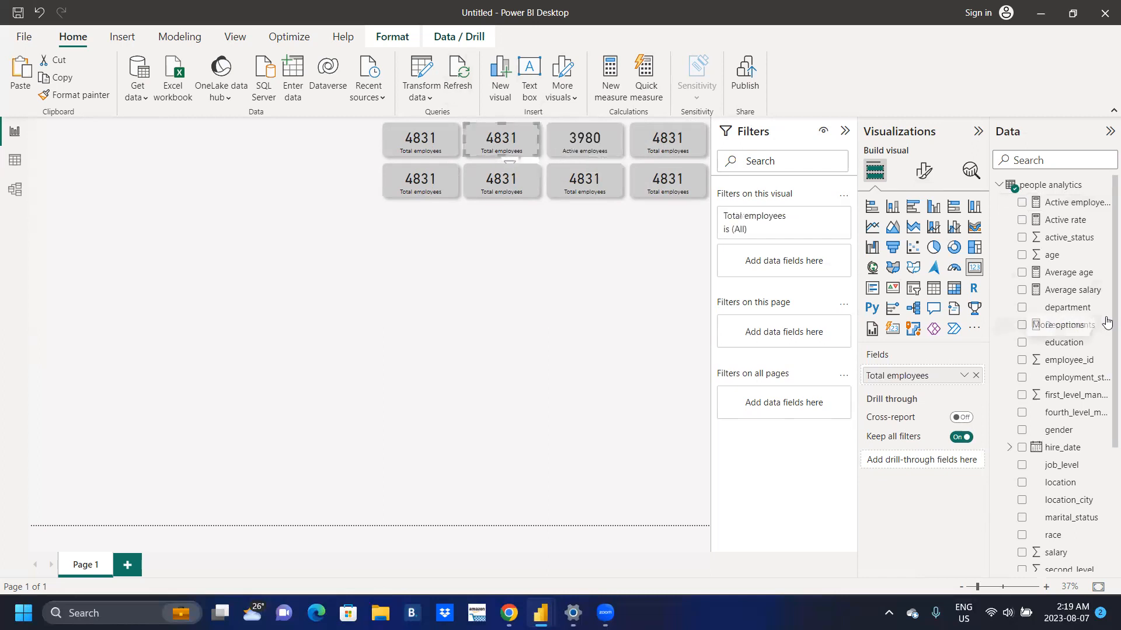
scroll(1104, 507, down, 5)
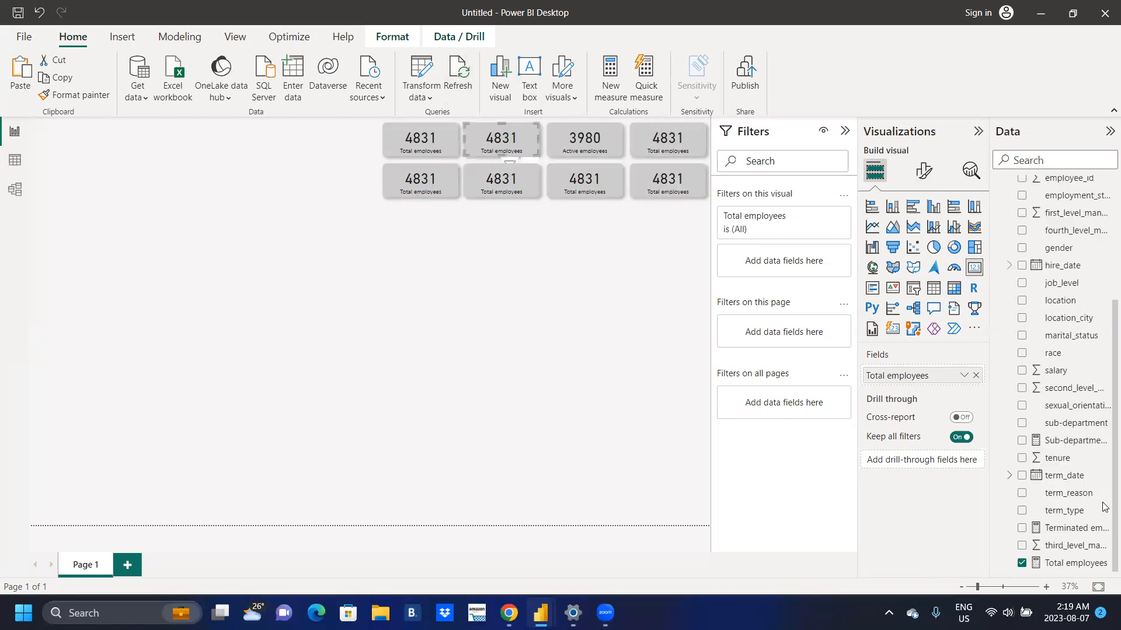
click(1021, 564)
click(1022, 529)
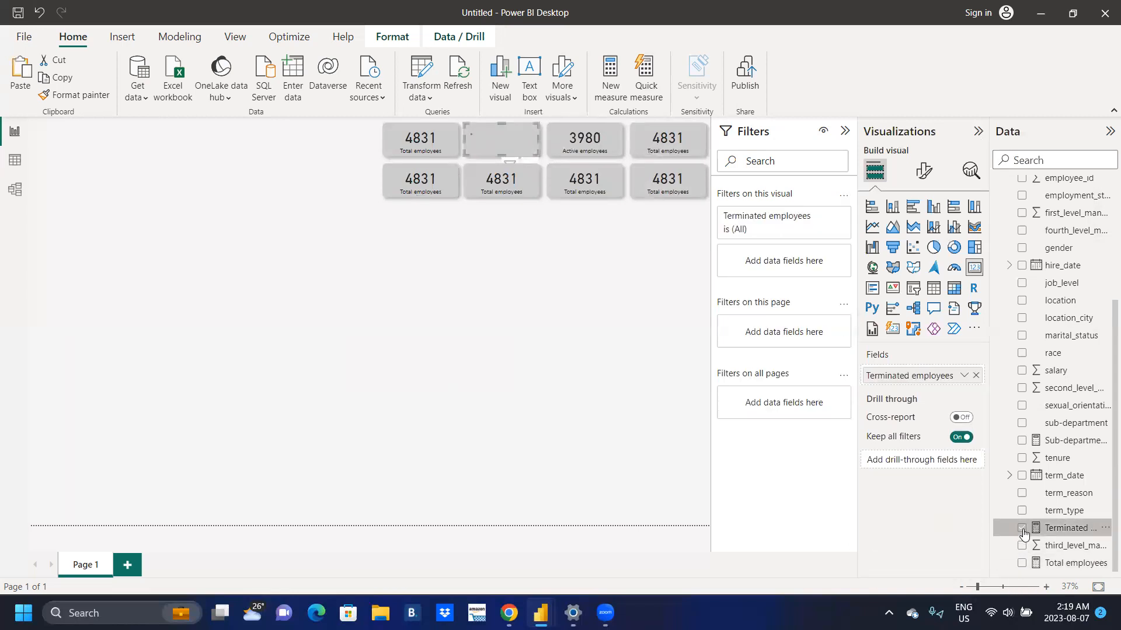
Replace Total employees with the Average salary measure in the leftmost card of the top row
click(433, 143)
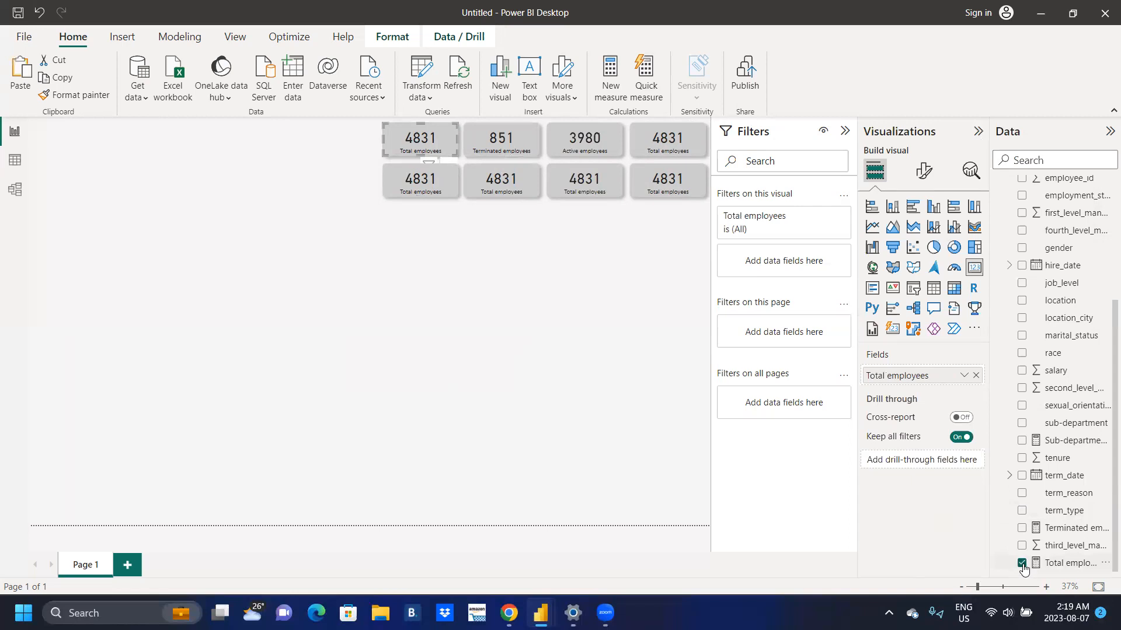
click(1022, 564)
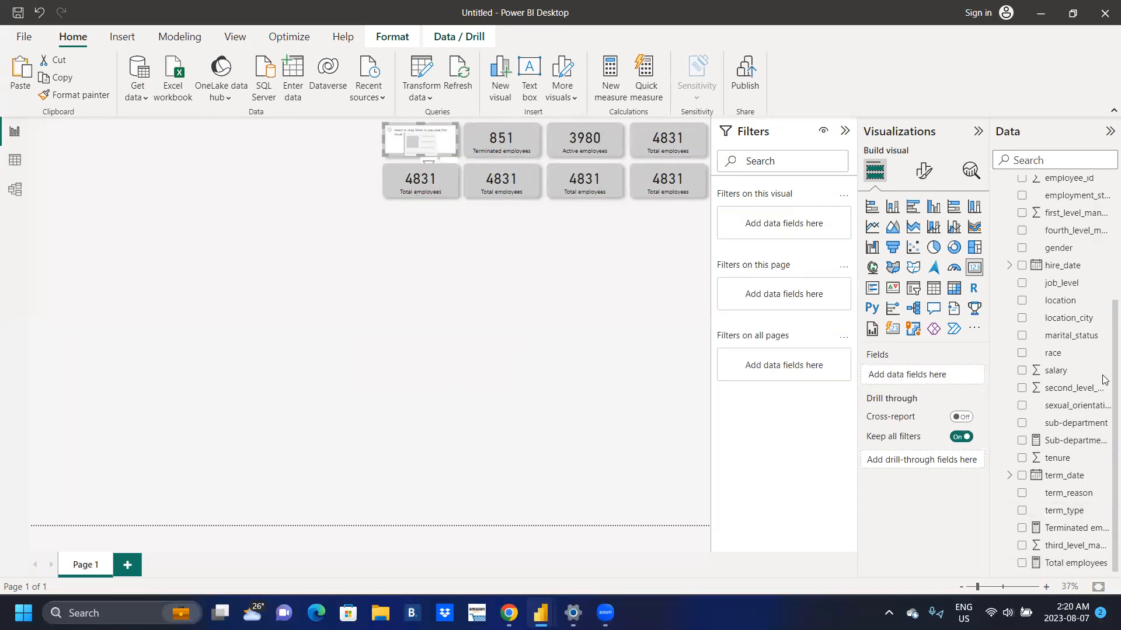
scroll(1105, 380, up, 3)
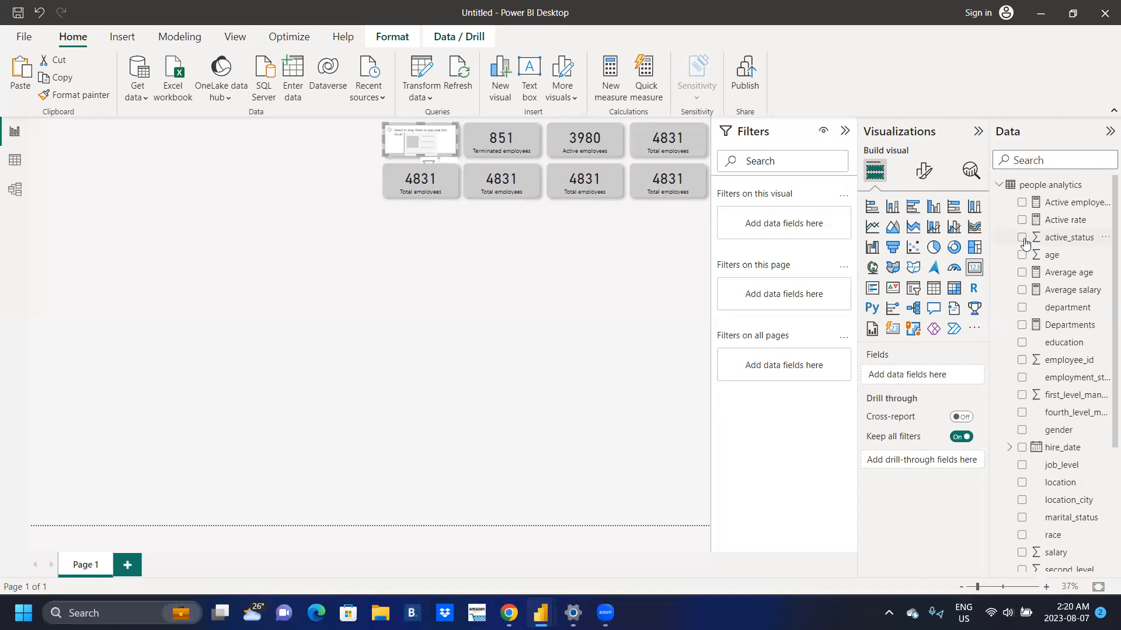
click(1022, 291)
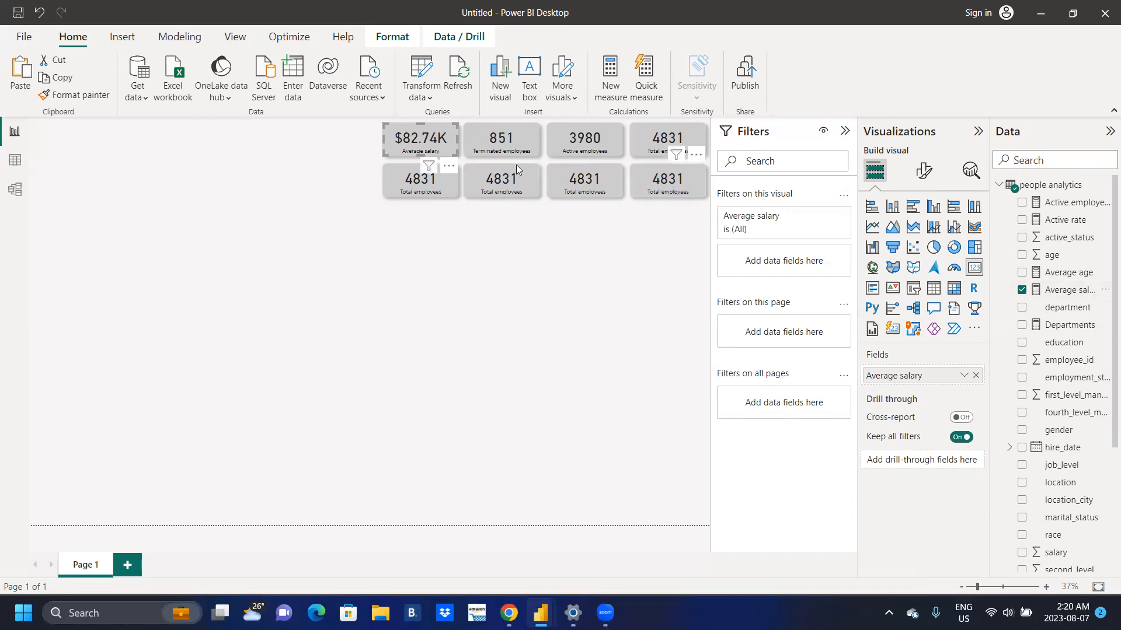
Replace Total employees with the Average age measure in the second-row card beneath the Average salary card
click(436, 176)
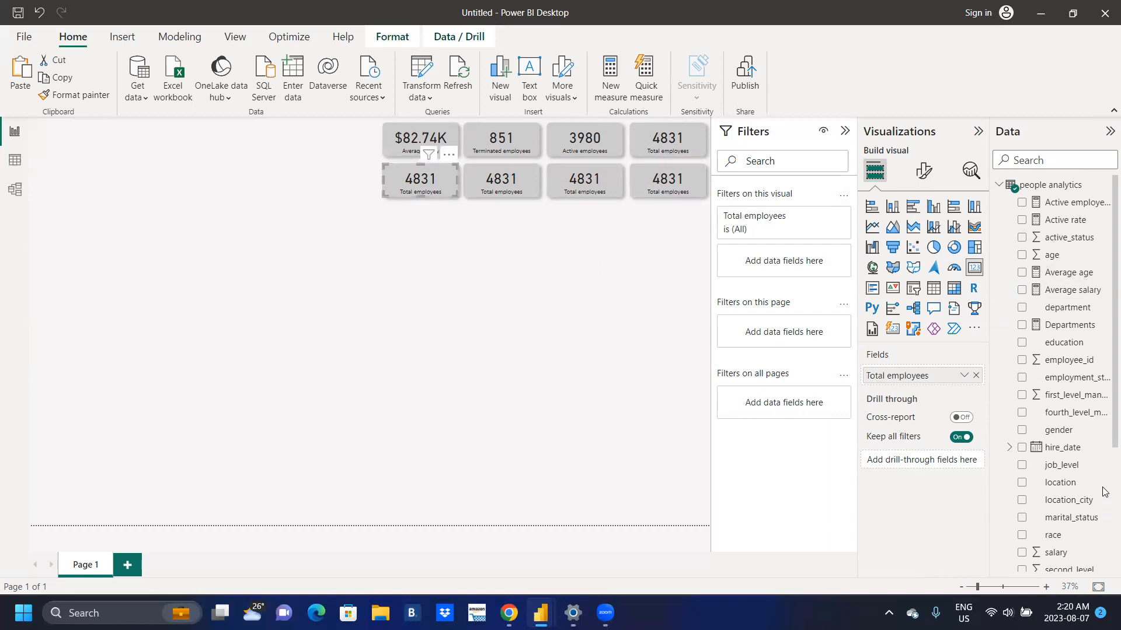
scroll(1105, 428, down, 5)
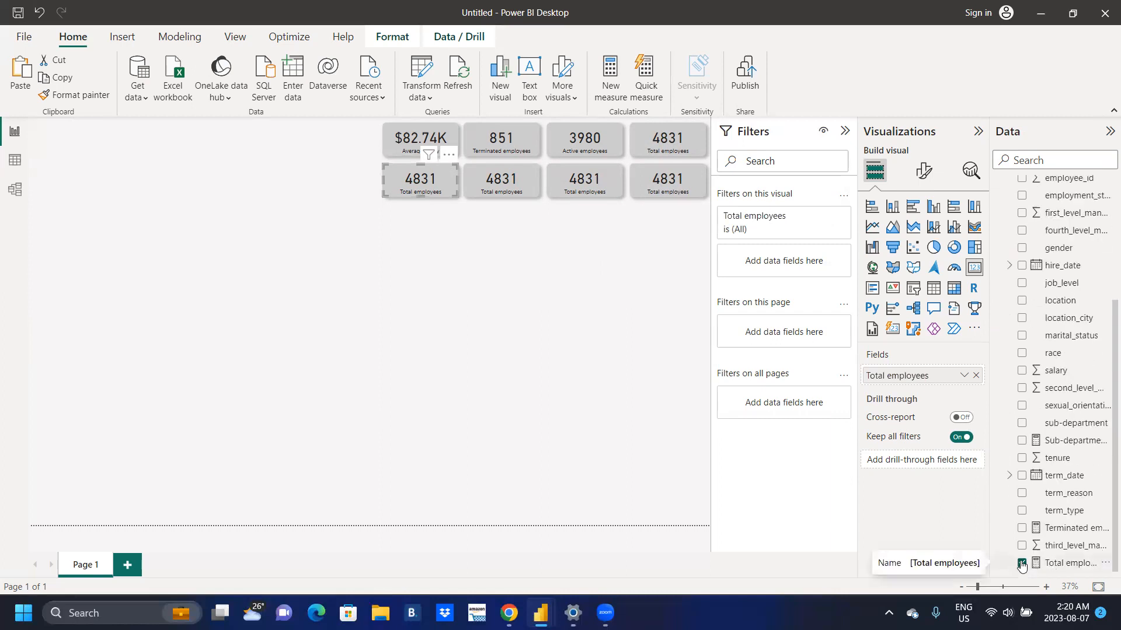
click(1021, 563)
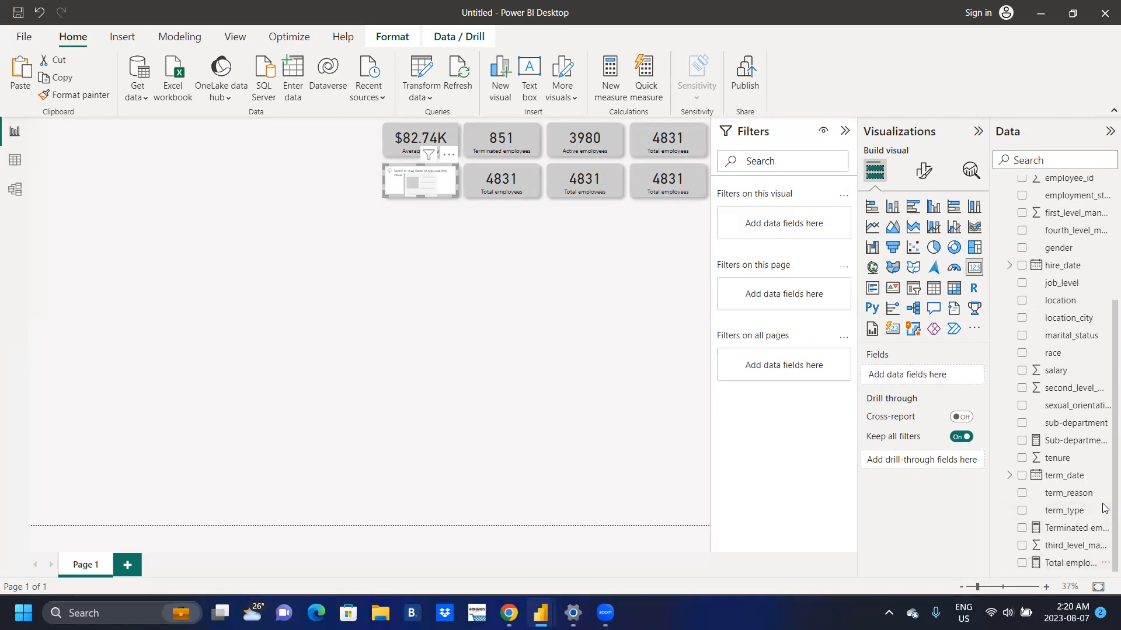
scroll(1105, 508, up, 5)
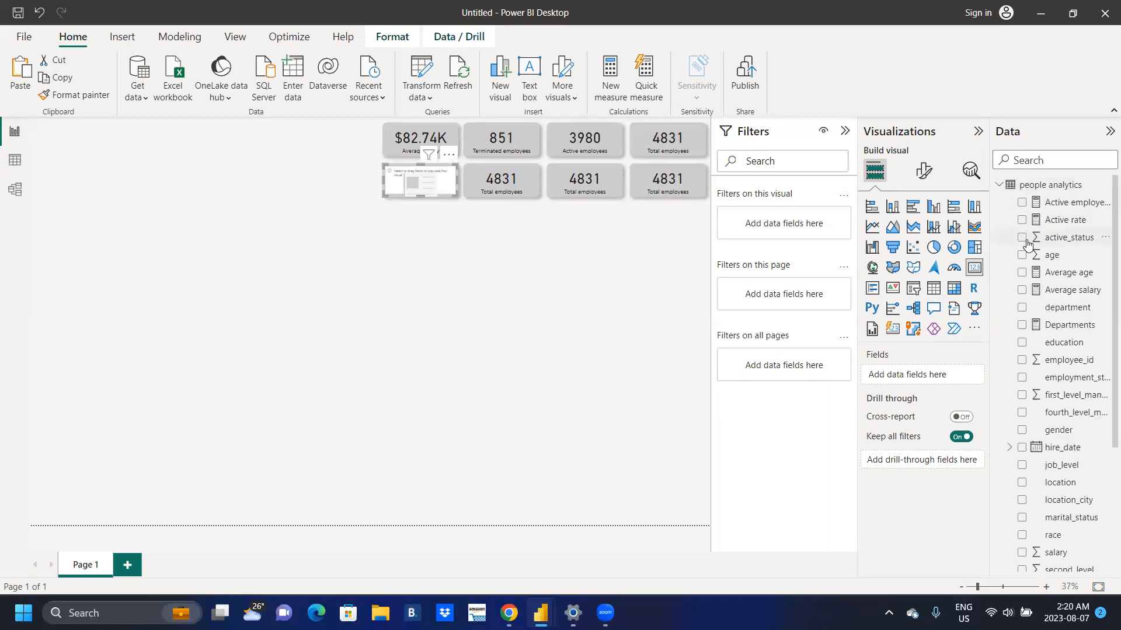
click(1021, 273)
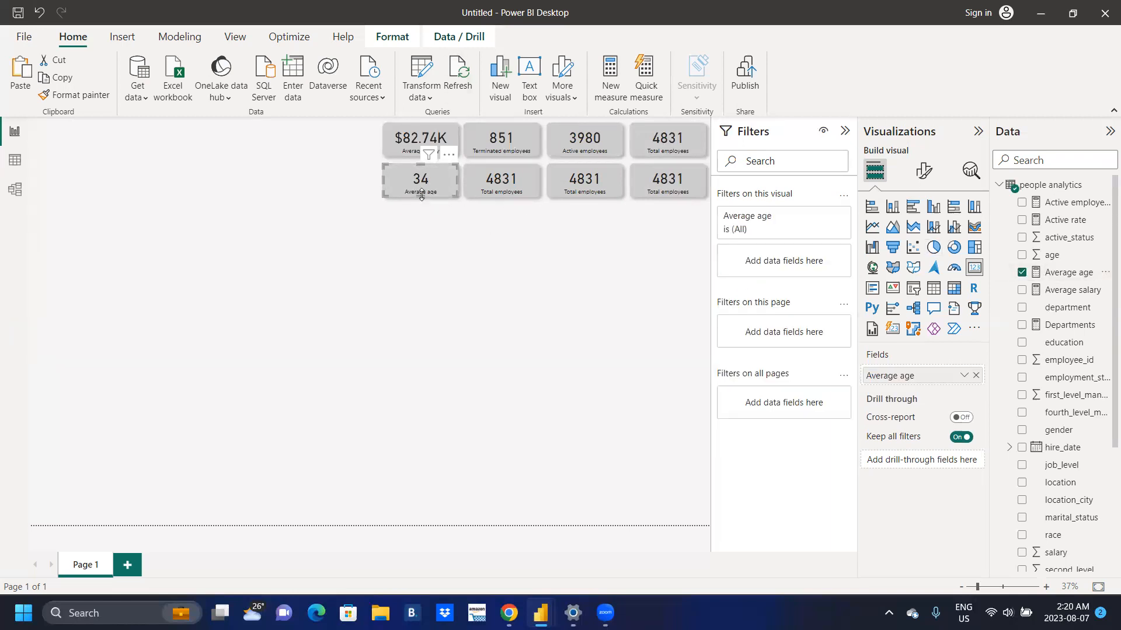
Replace Total employees with the Active rate measure in the second-row card beneath the Terminated employees card
click(527, 179)
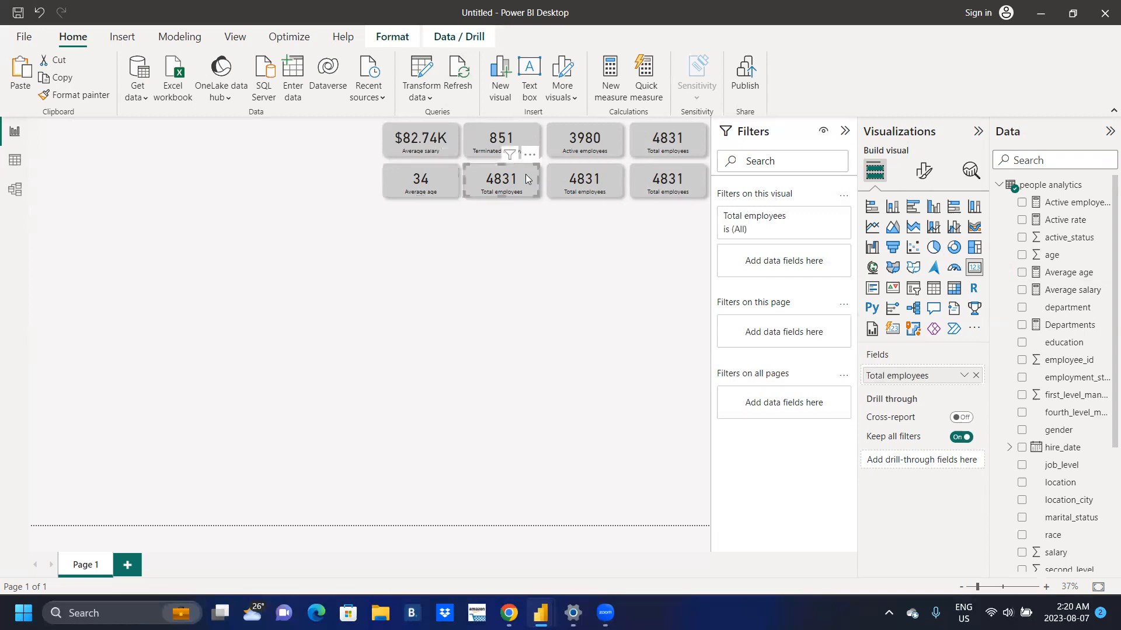
click(422, 185)
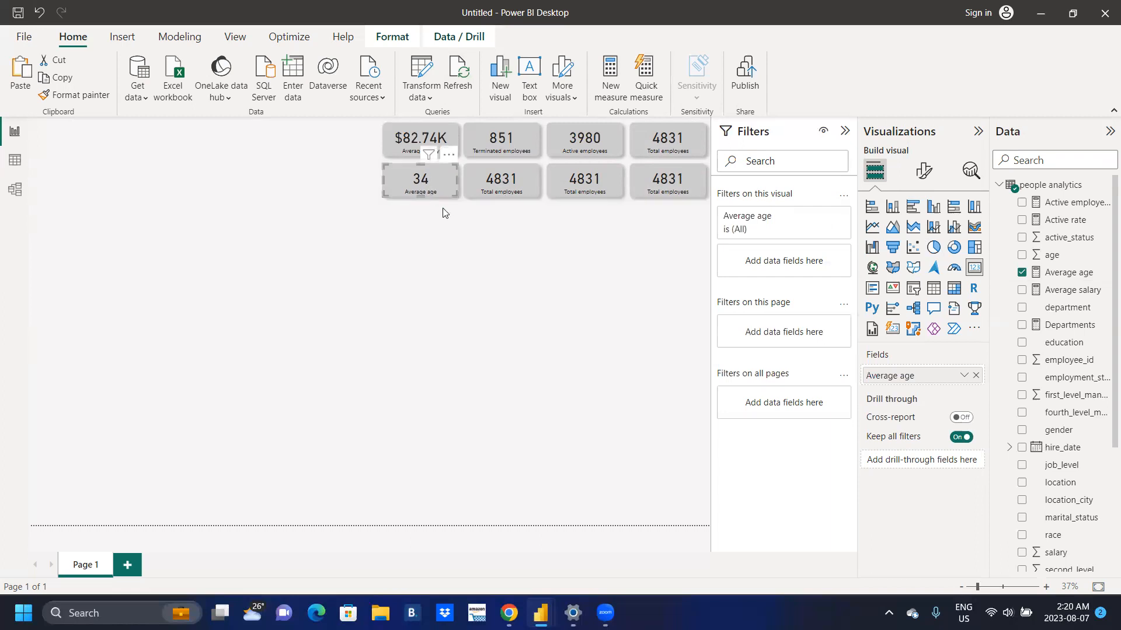
click(516, 186)
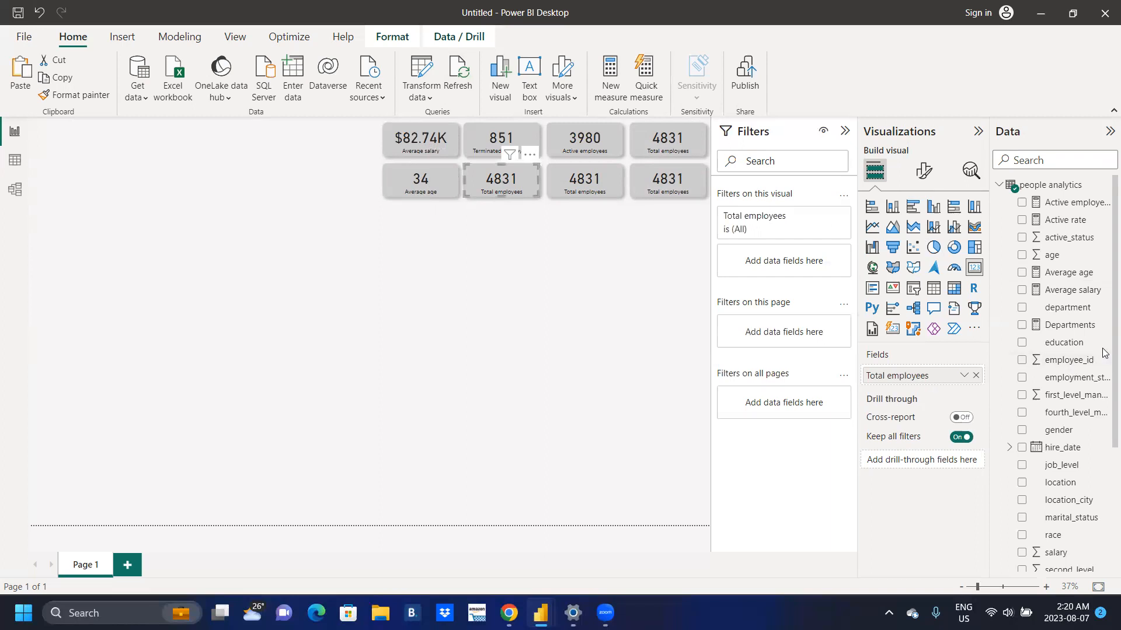
scroll(1105, 353, down, 5)
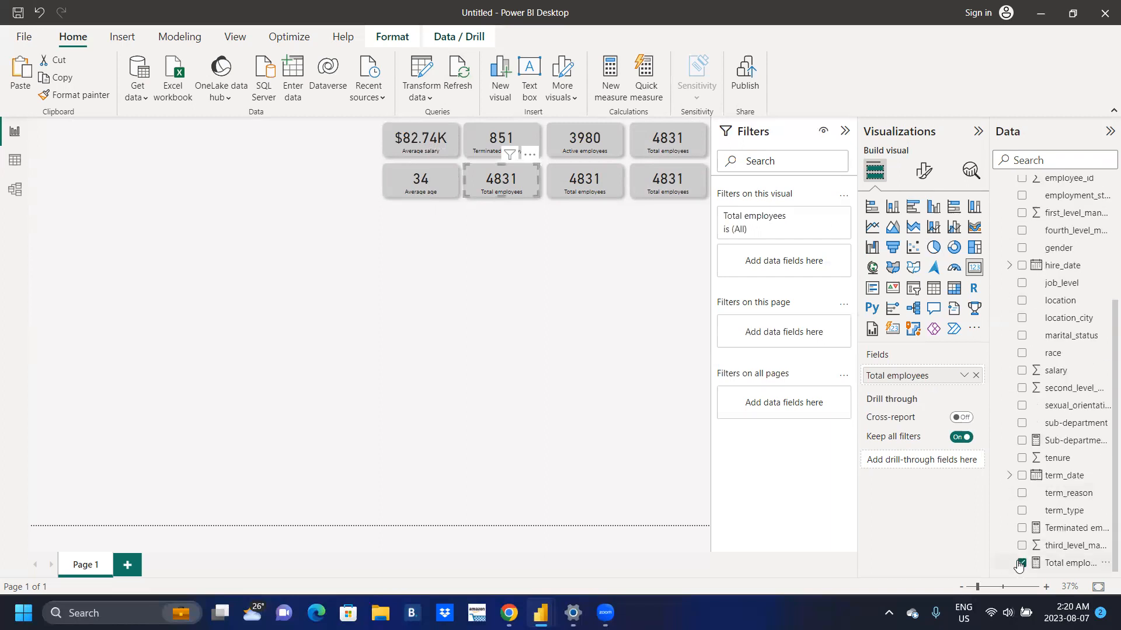
click(1021, 563)
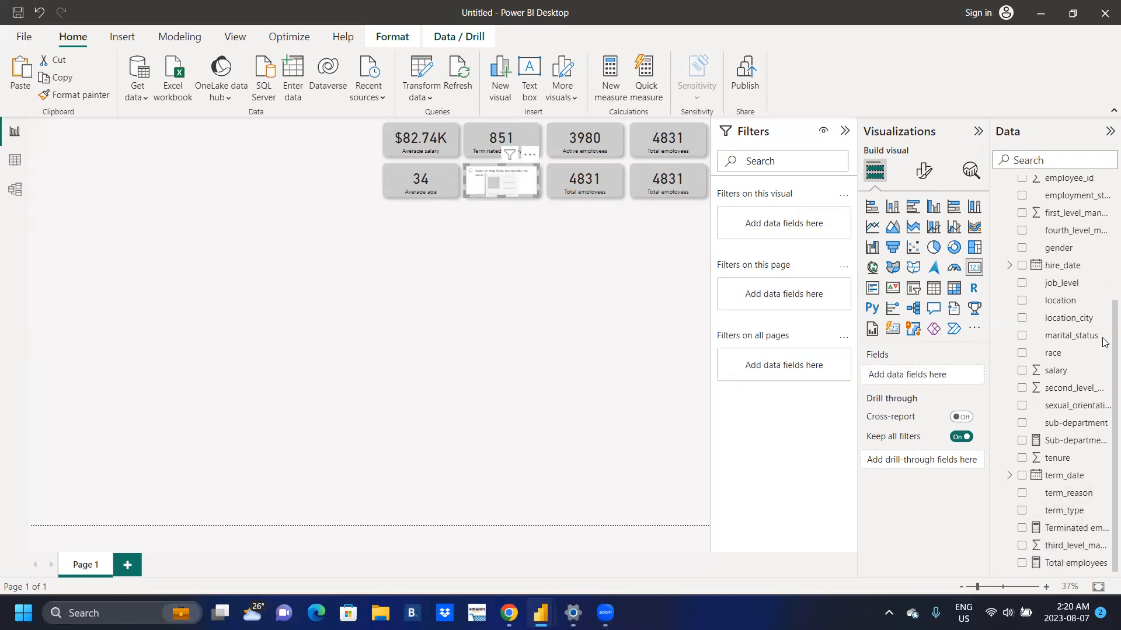
scroll(1104, 290, up, 4)
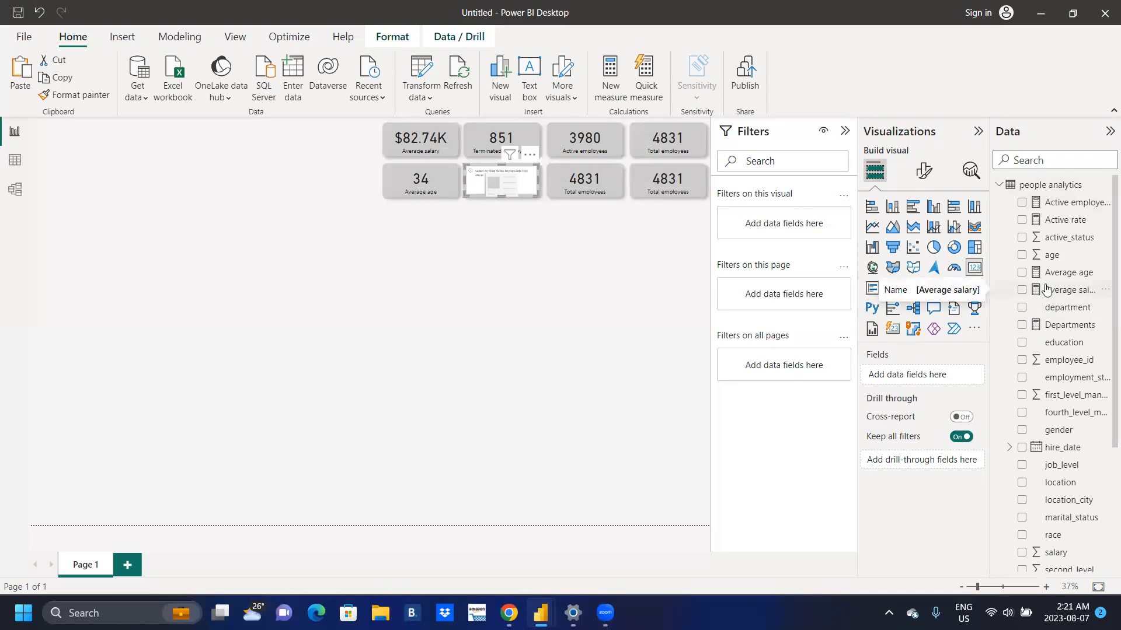
click(1021, 202)
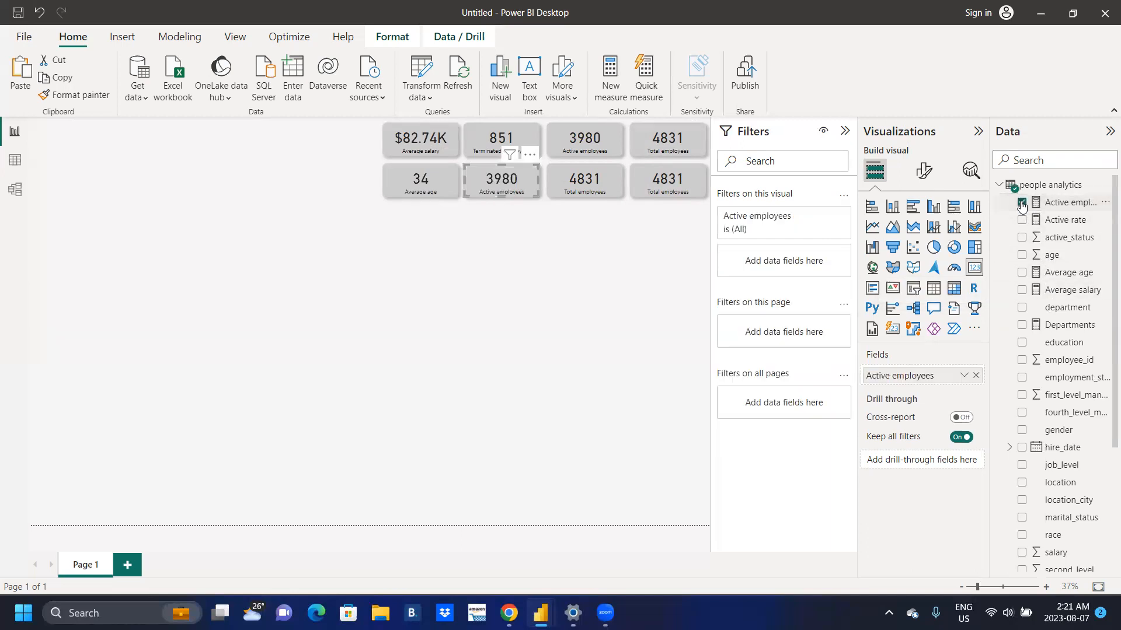
click(1021, 202)
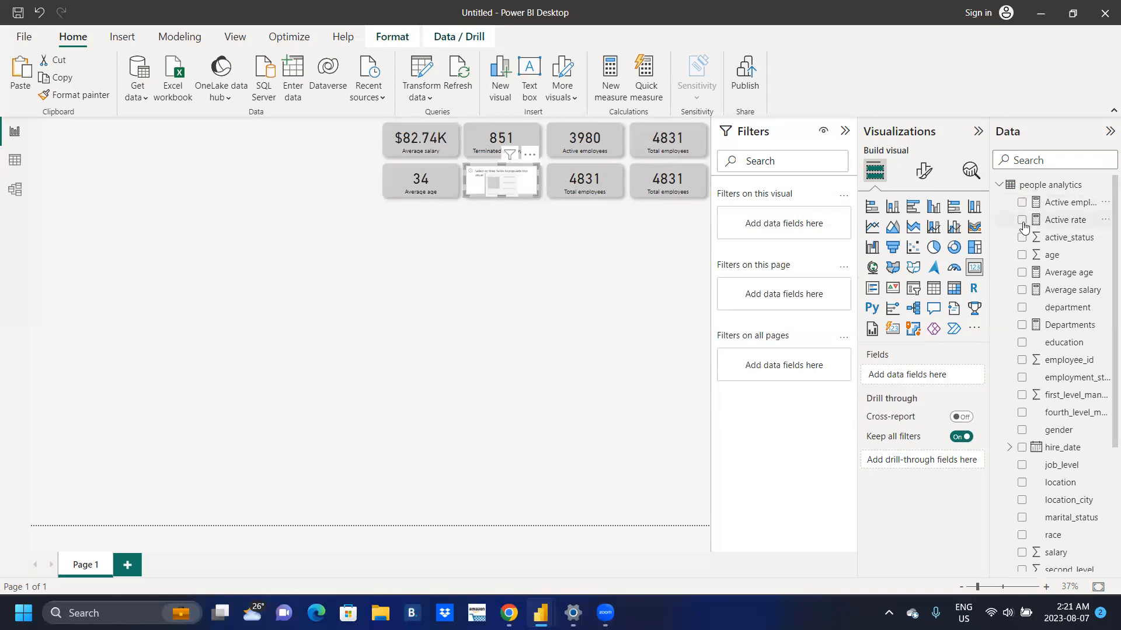
click(1021, 220)
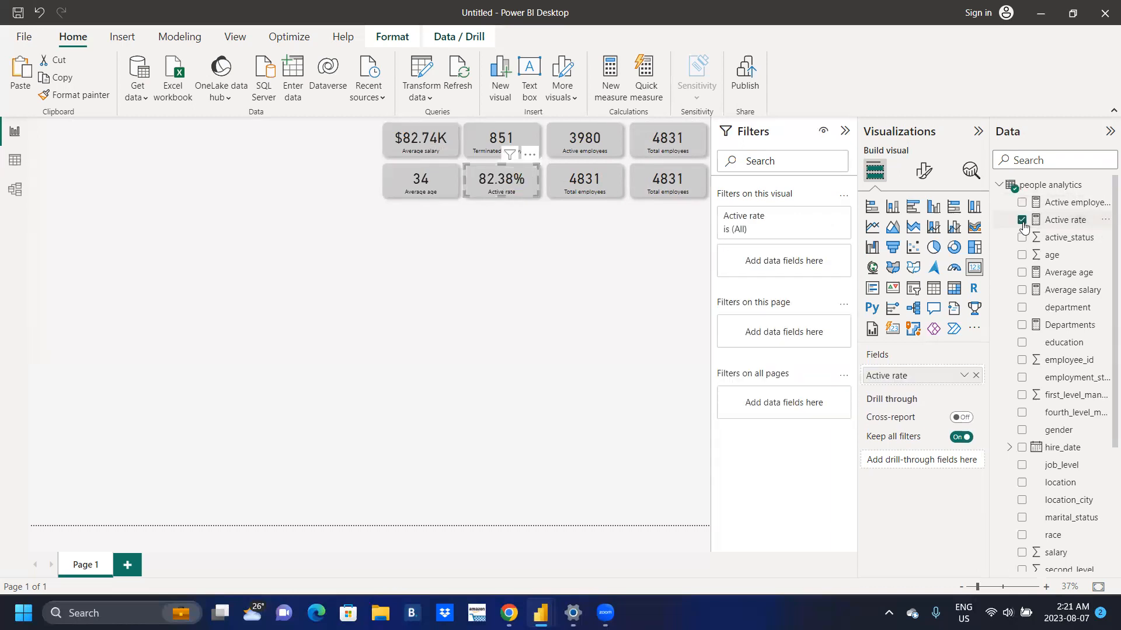
Replace Total employees with the Departments measure in the second-row card beneath the Active employees card
click(573, 180)
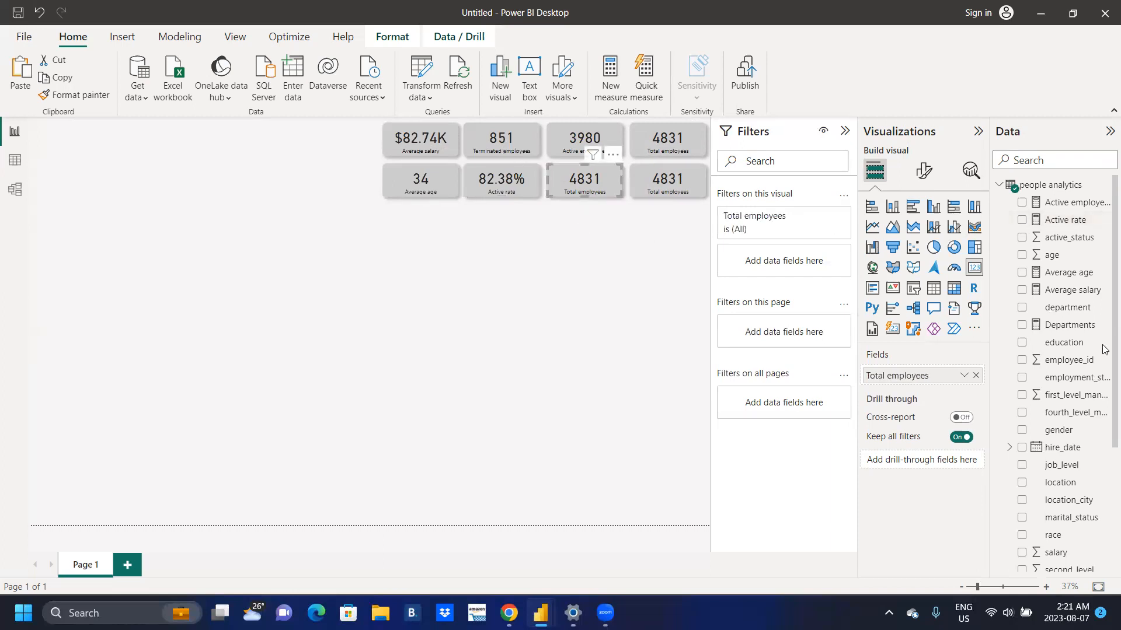
scroll(1104, 415, down, 5)
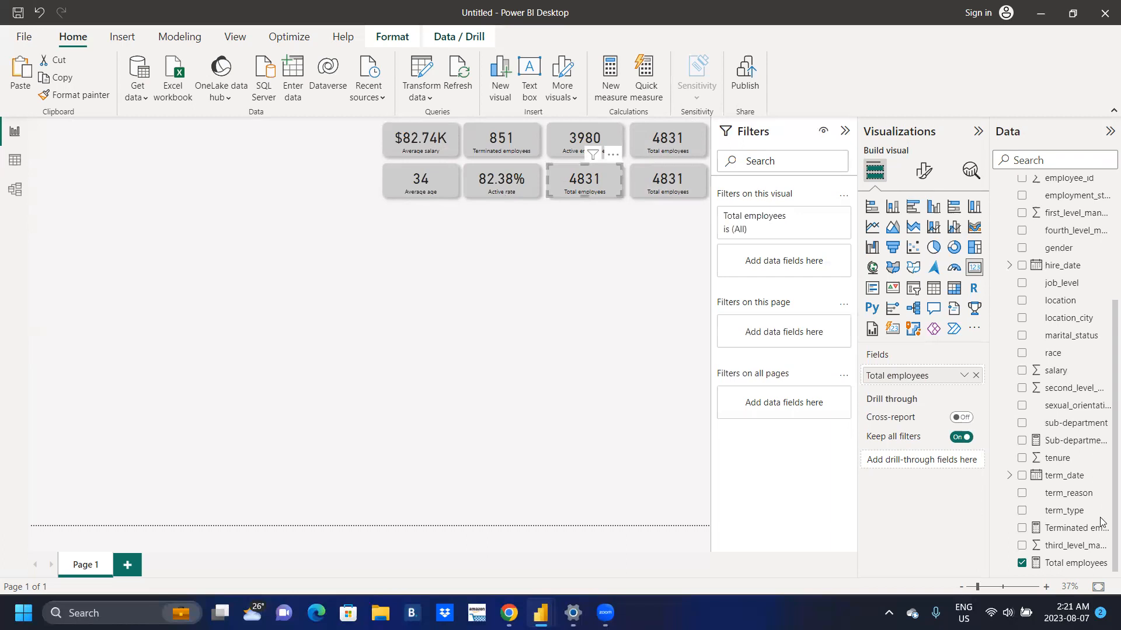
click(1021, 563)
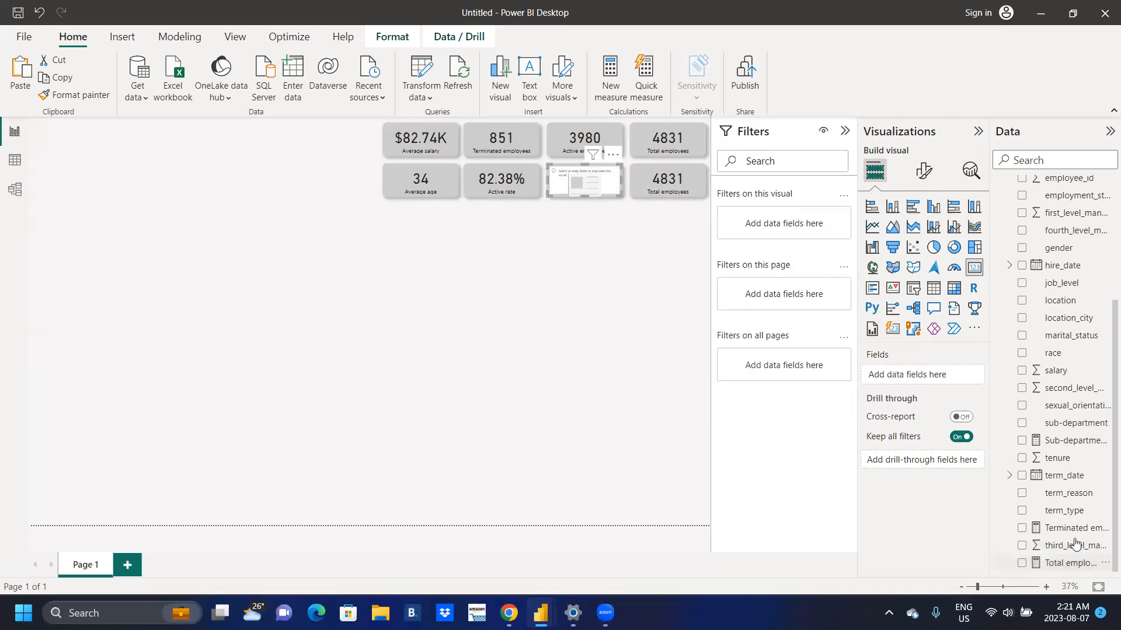
scroll(1051, 409, up, 4)
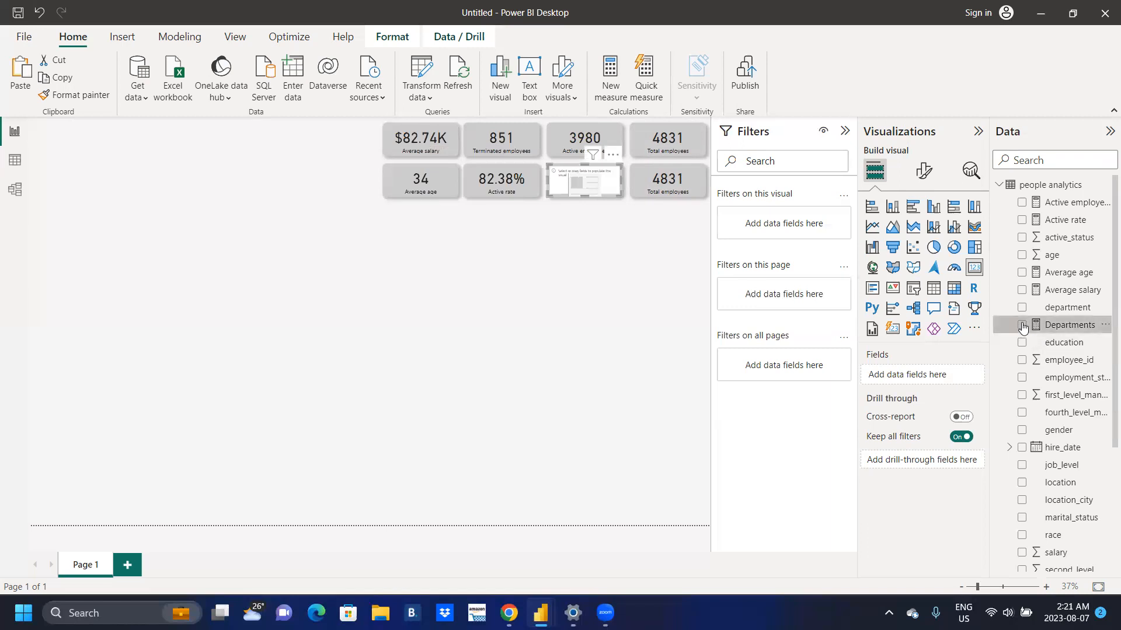
click(1022, 325)
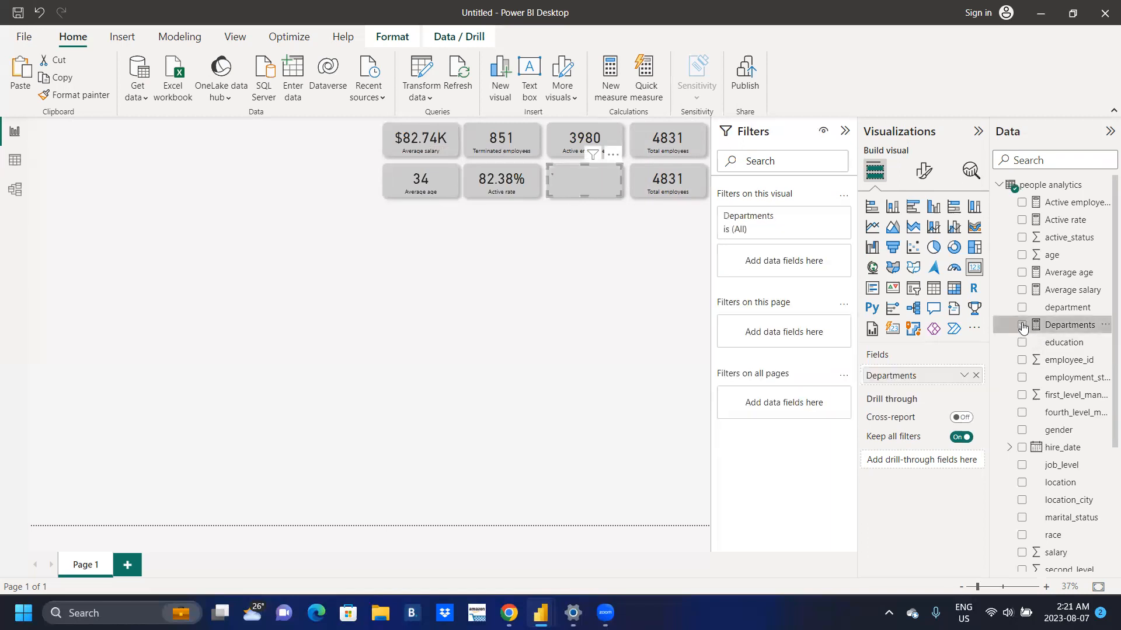
Replace Total employees with the Sub-departments measure in the last card of the second row
click(680, 179)
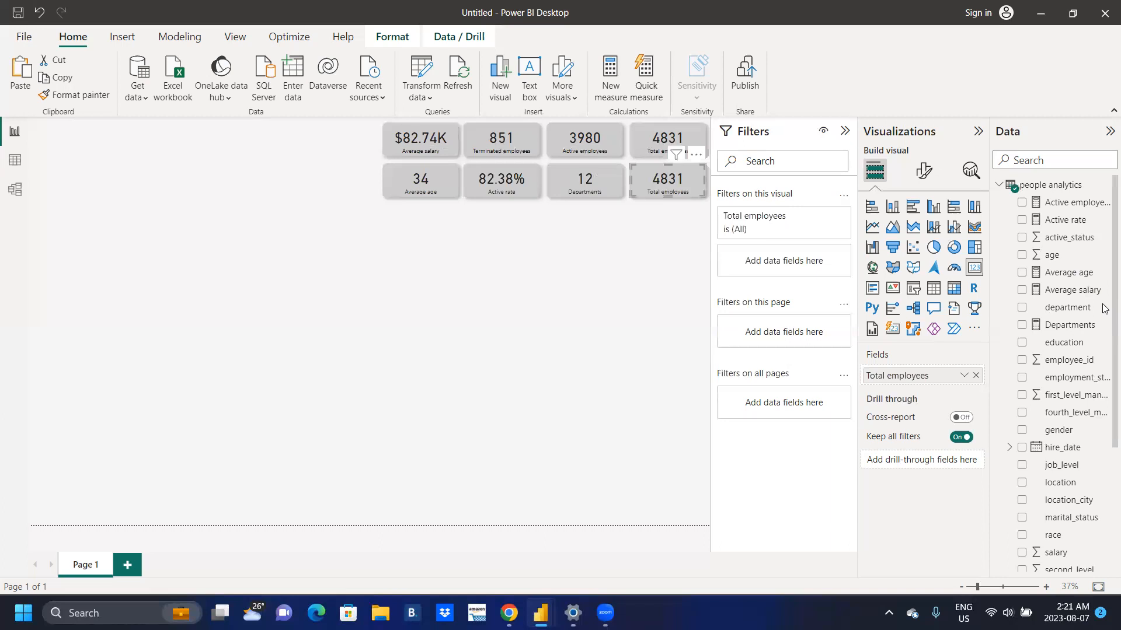
scroll(1105, 309, down, 3)
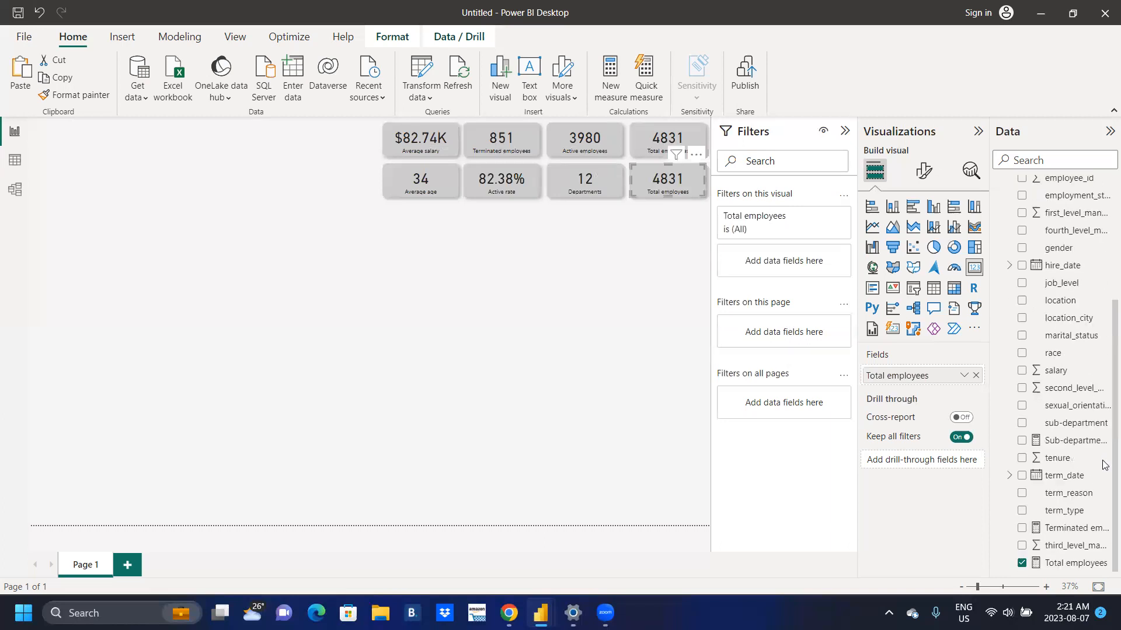
click(1022, 564)
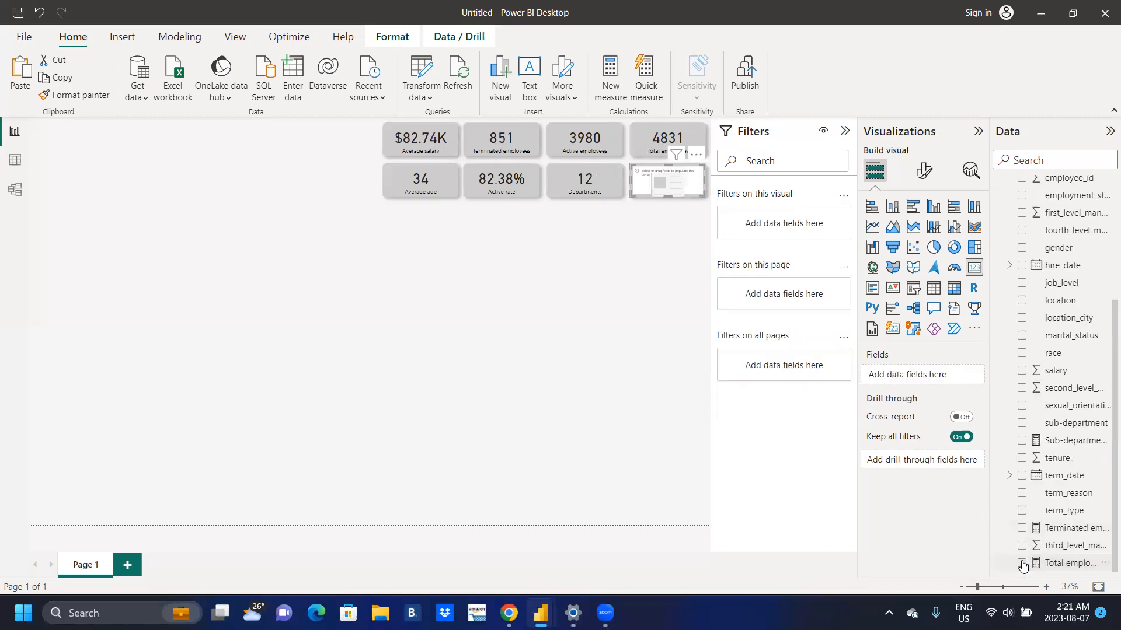
click(1022, 441)
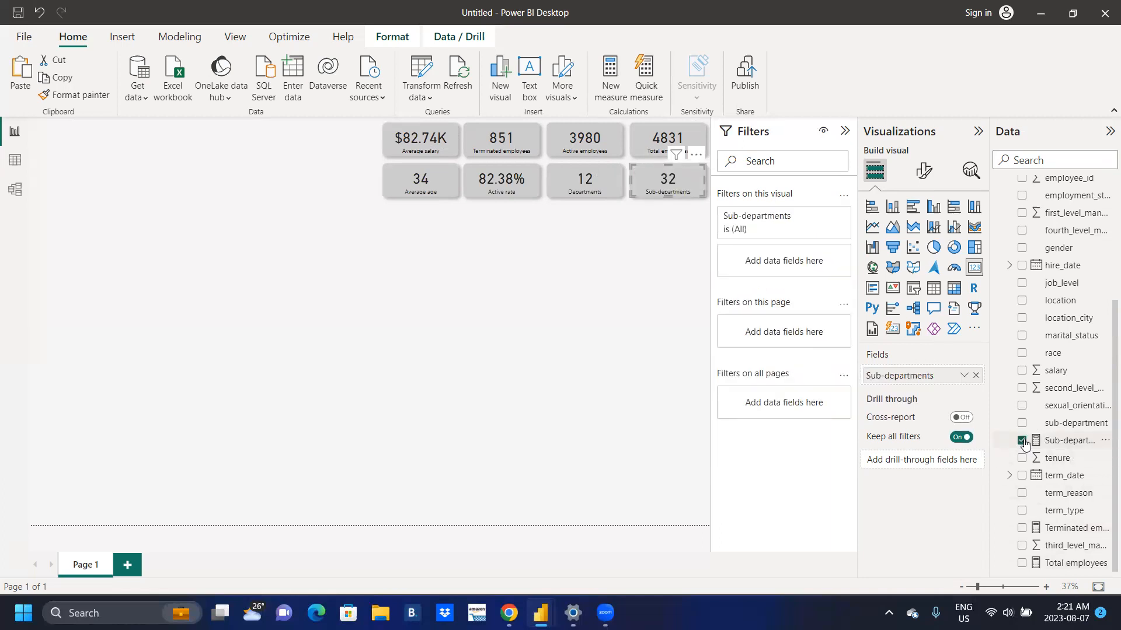
Add a new clustered column chart, move it to the lower part of the report page and enlarge it
click(546, 286)
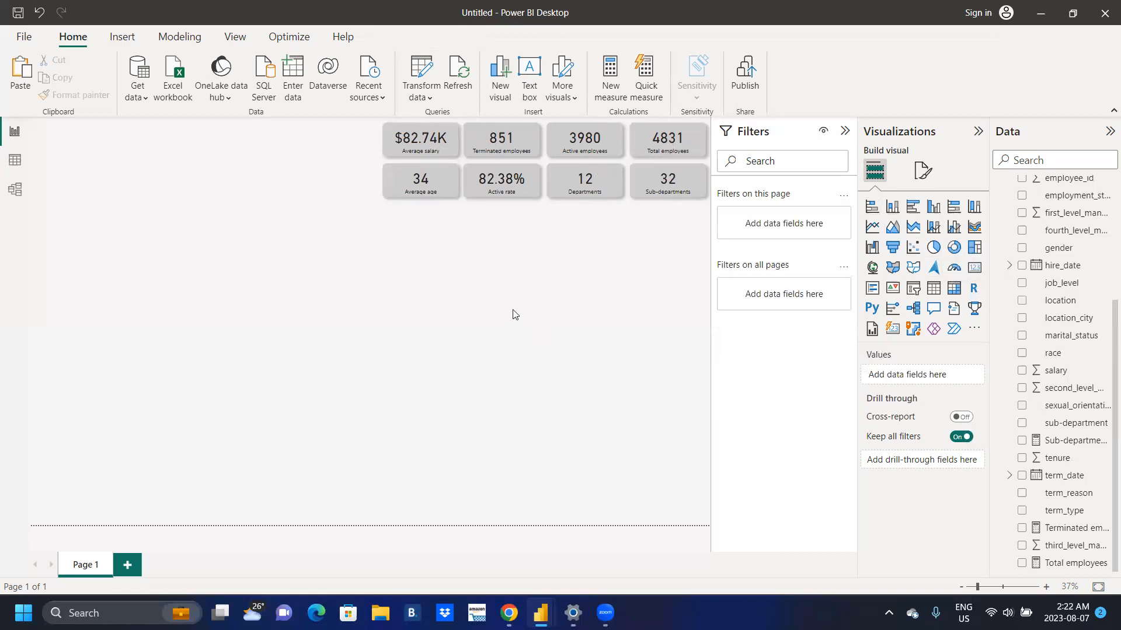
click(928, 209)
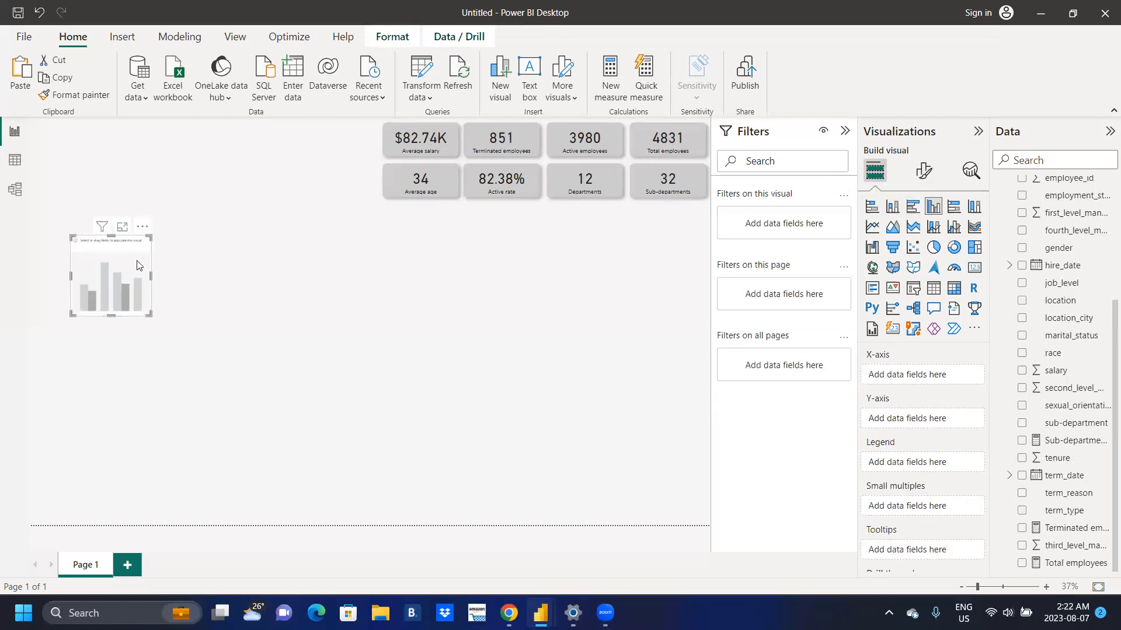
drag(133, 252, 276, 347)
drag(294, 431, 383, 430)
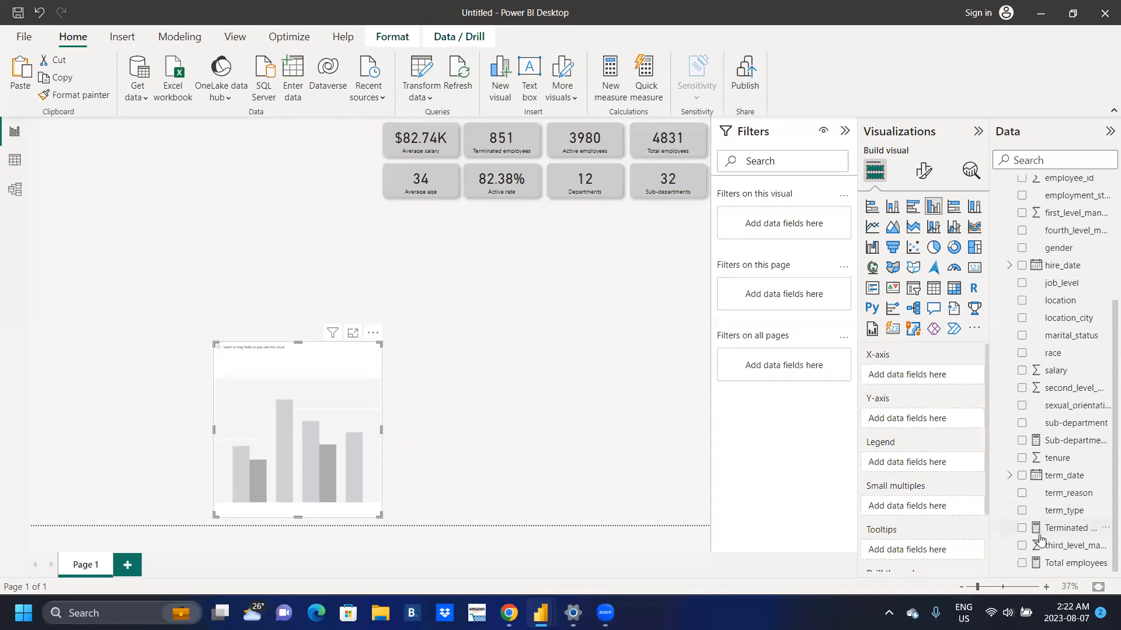
Plot Average salary on the Y-axis against job_level on the X-axis in the new column chart
click(1022, 285)
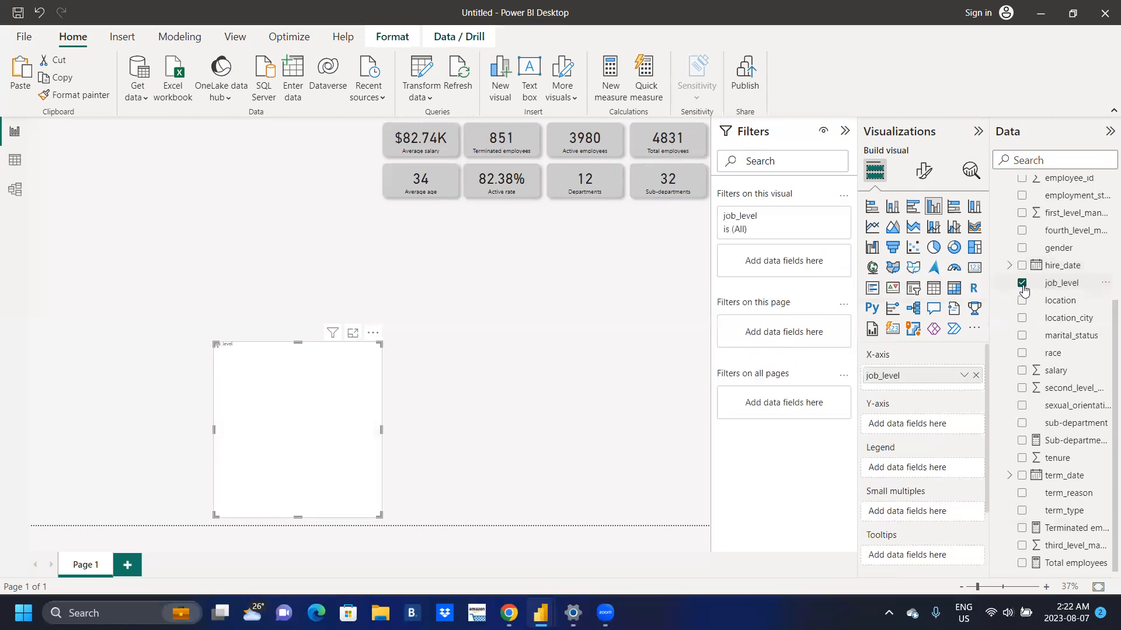
scroll(1103, 327, up, 5)
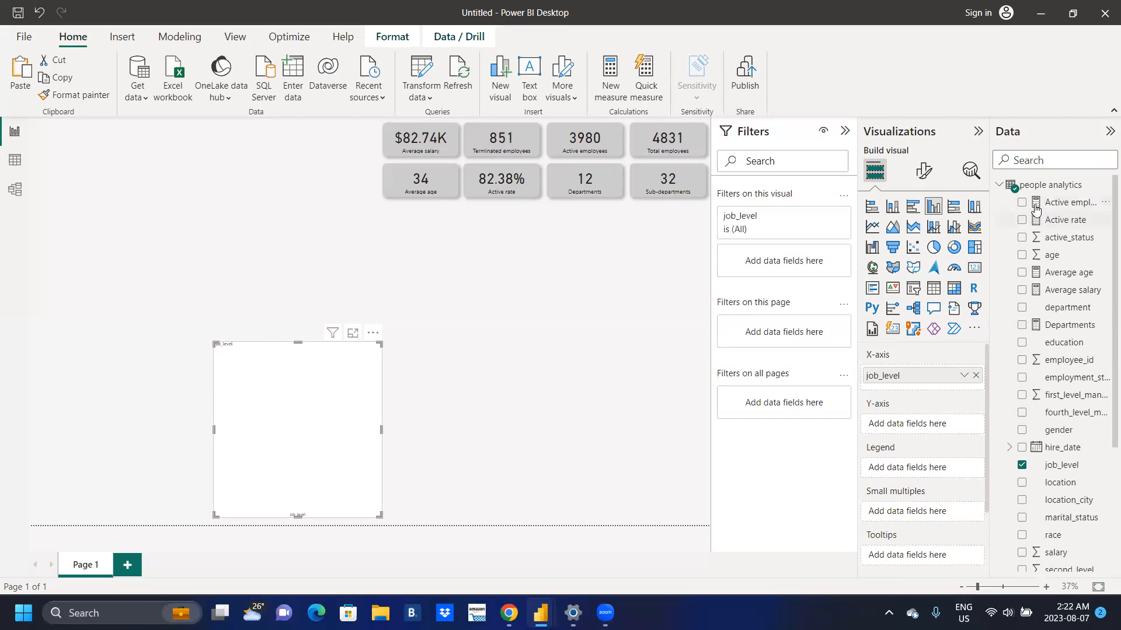
click(1022, 290)
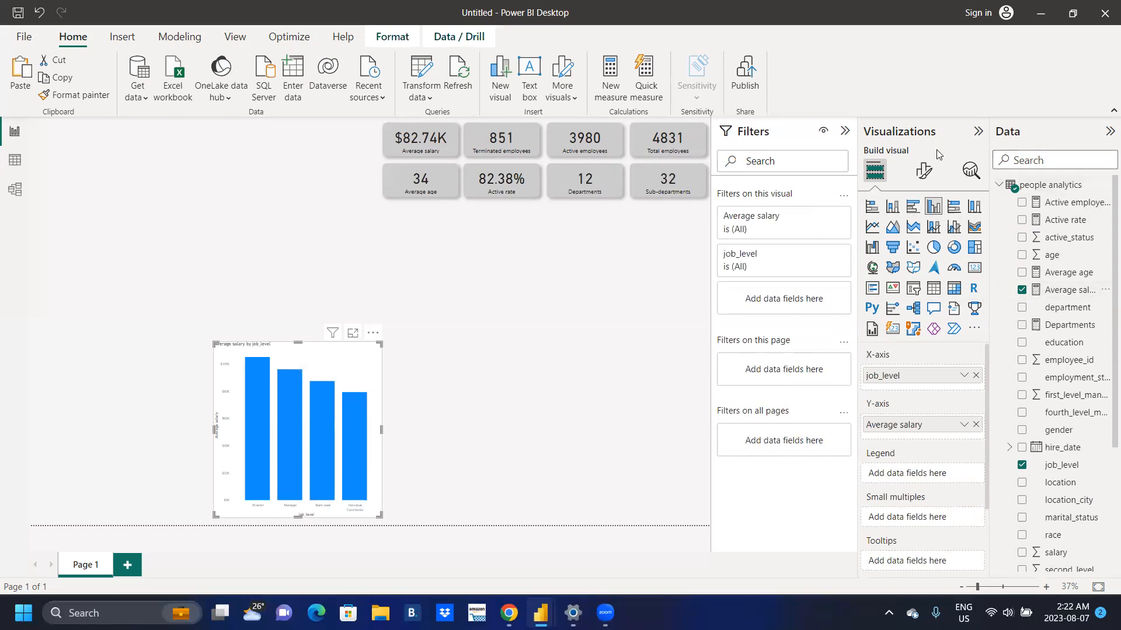
Turn off the X-axis title of the average salary by job level chart
click(924, 170)
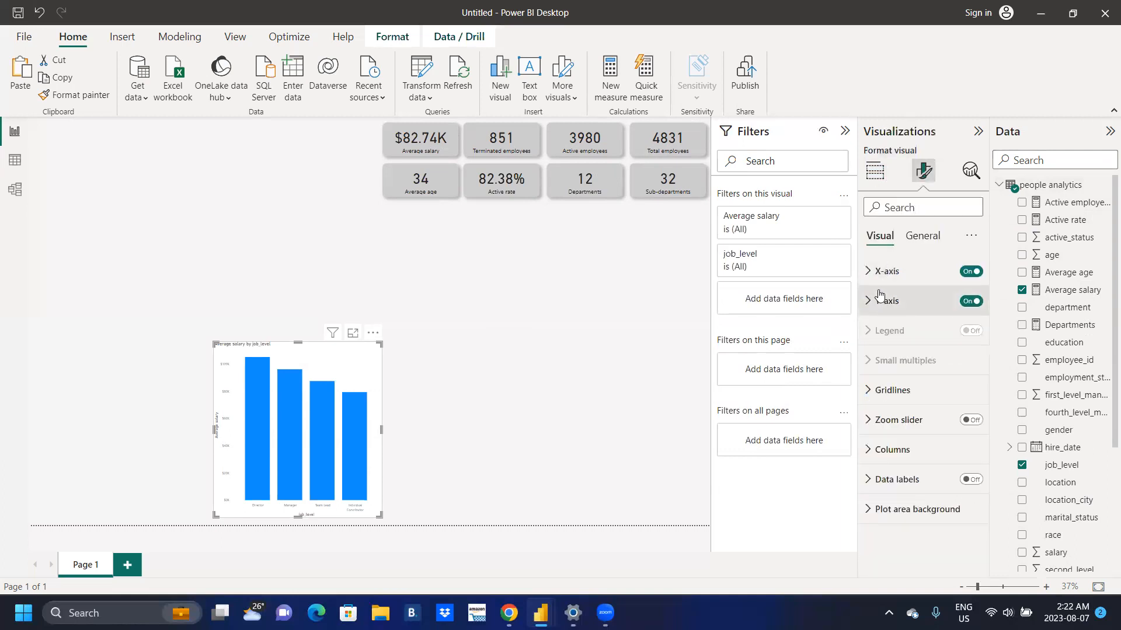
click(867, 271)
click(868, 271)
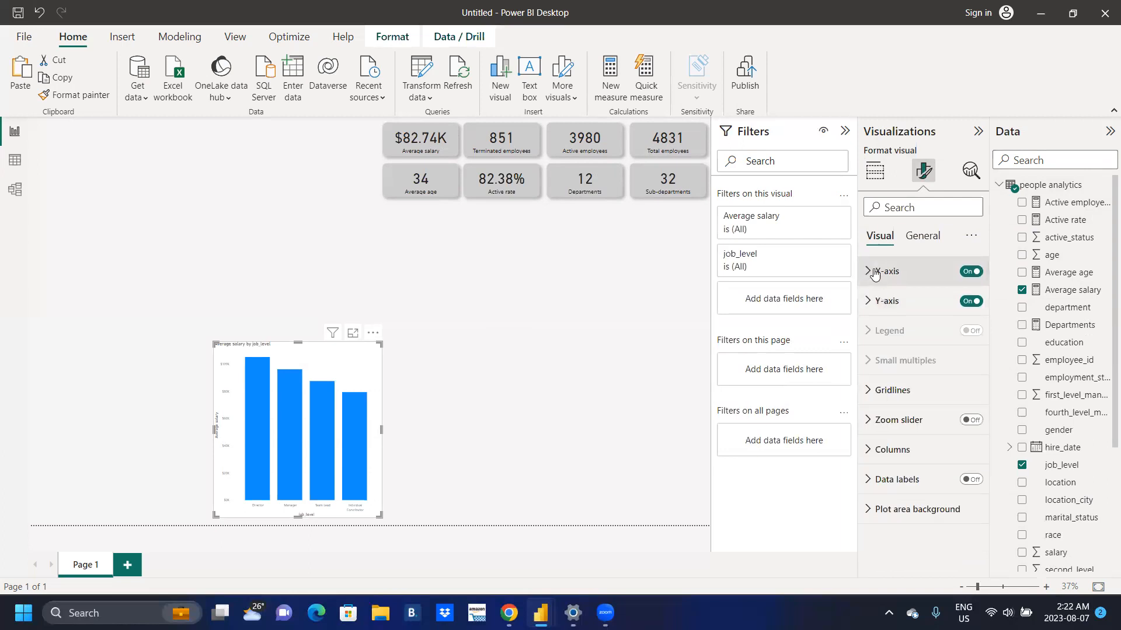
click(868, 272)
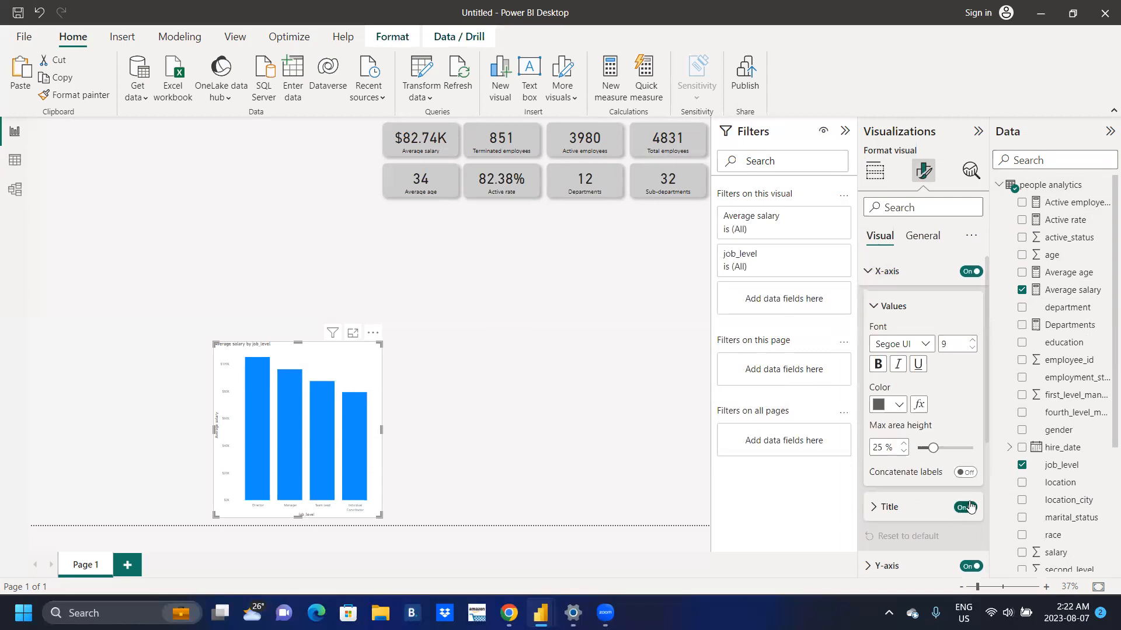
click(969, 507)
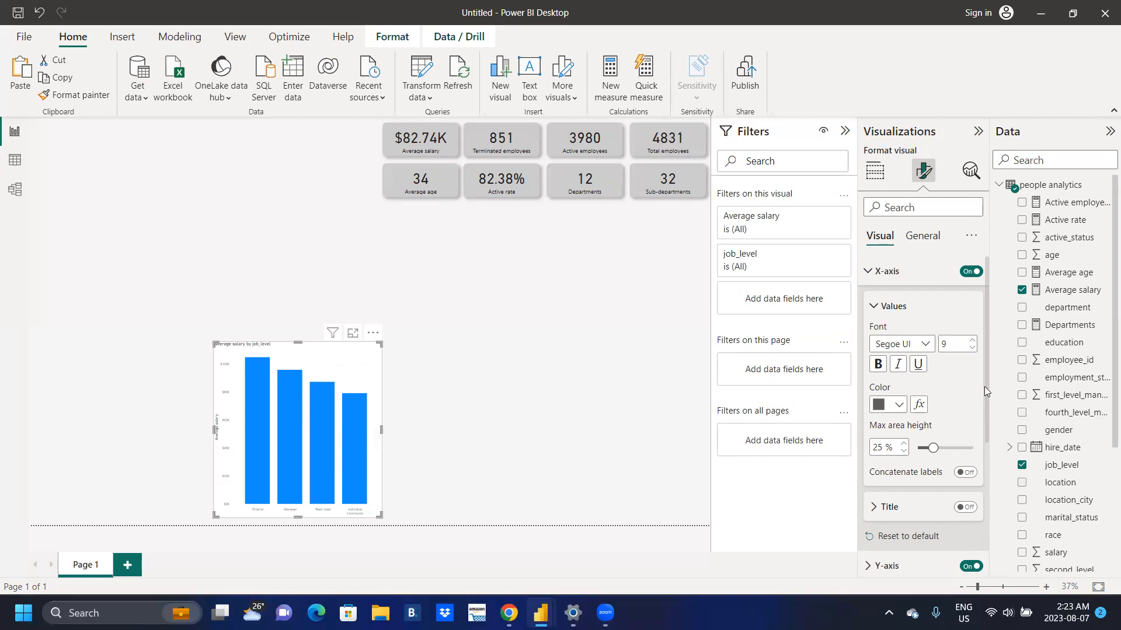
Set the chart's X-axis value labels to font size 14 and colour them black
click(972, 341)
click(973, 342)
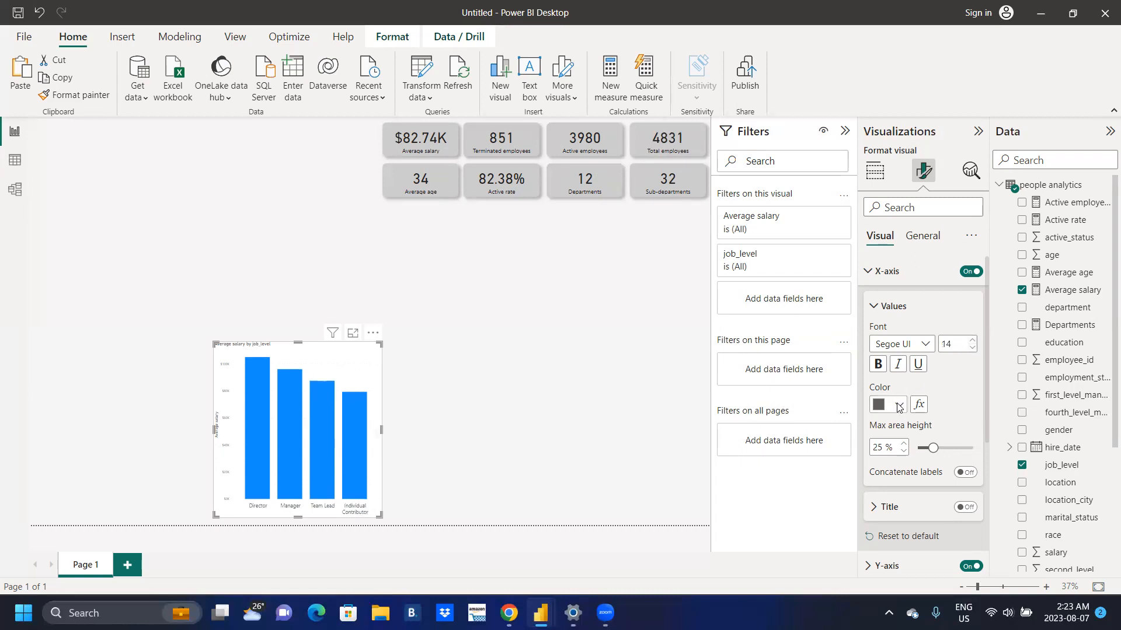
click(899, 406)
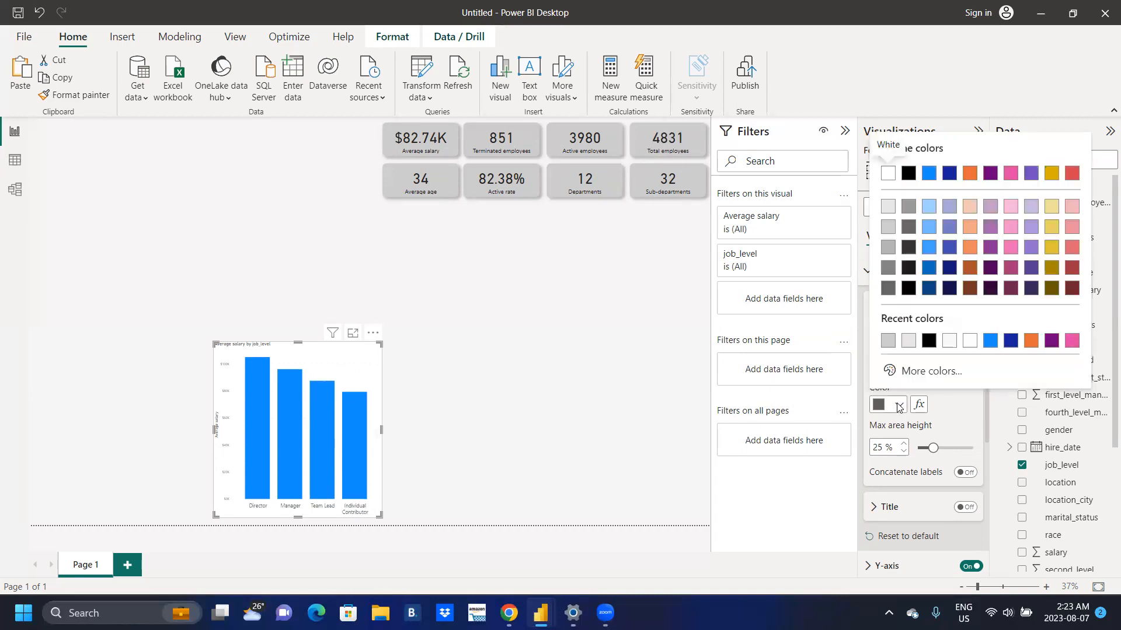
click(929, 341)
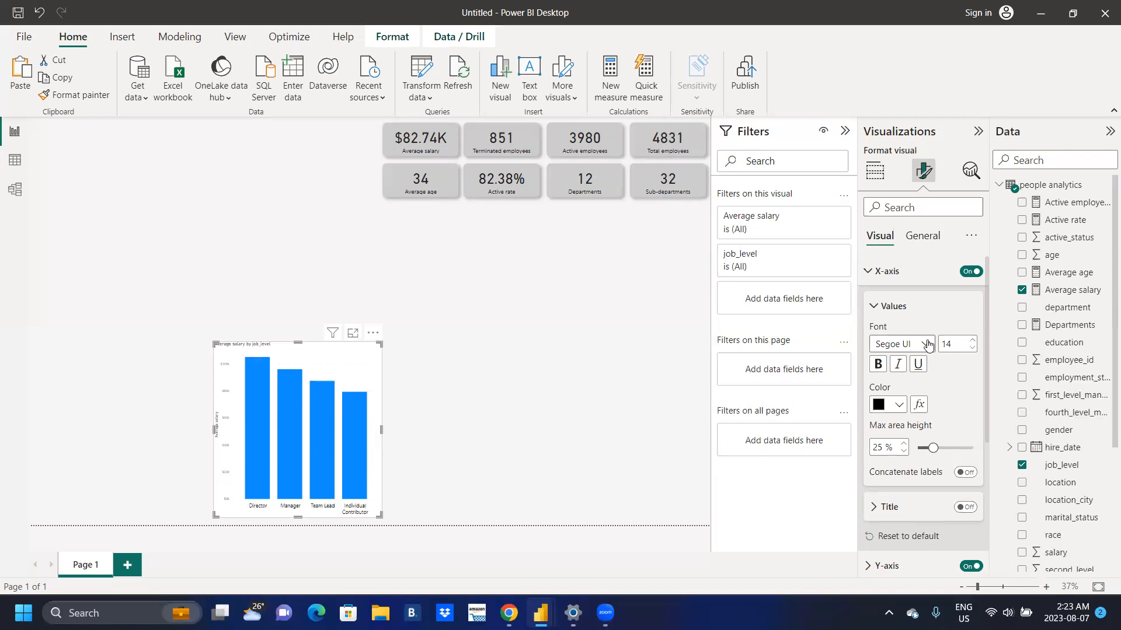
Turn off the Y-axis title of the average salary by job level chart
drag(984, 359, 998, 327)
scroll(910, 385, down, 3)
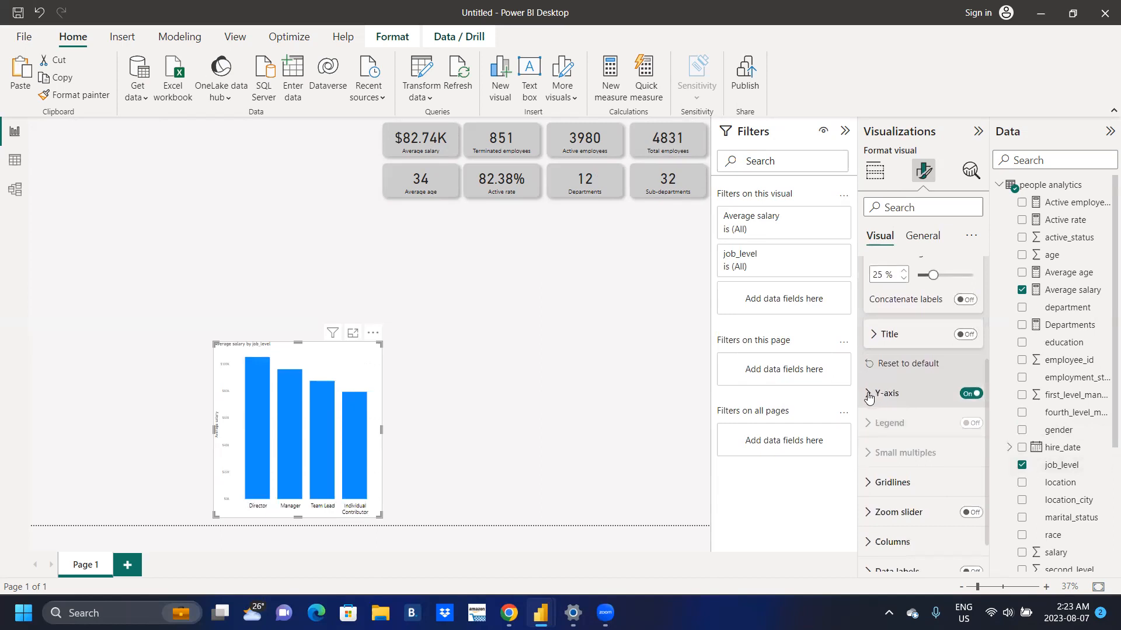
click(868, 395)
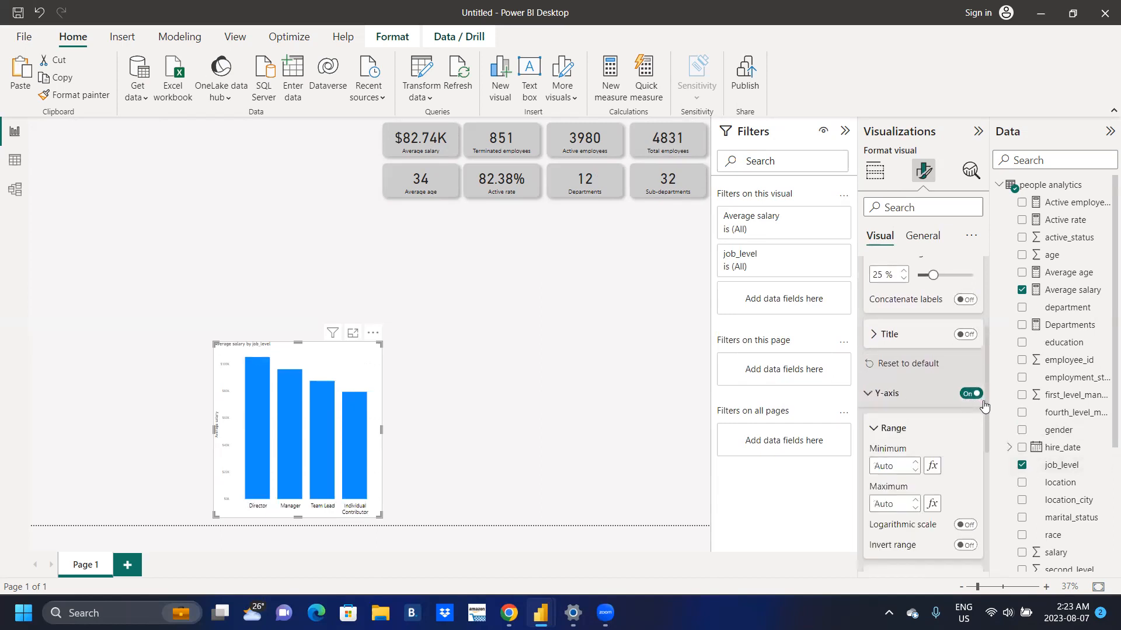
scroll(984, 411, down, 3)
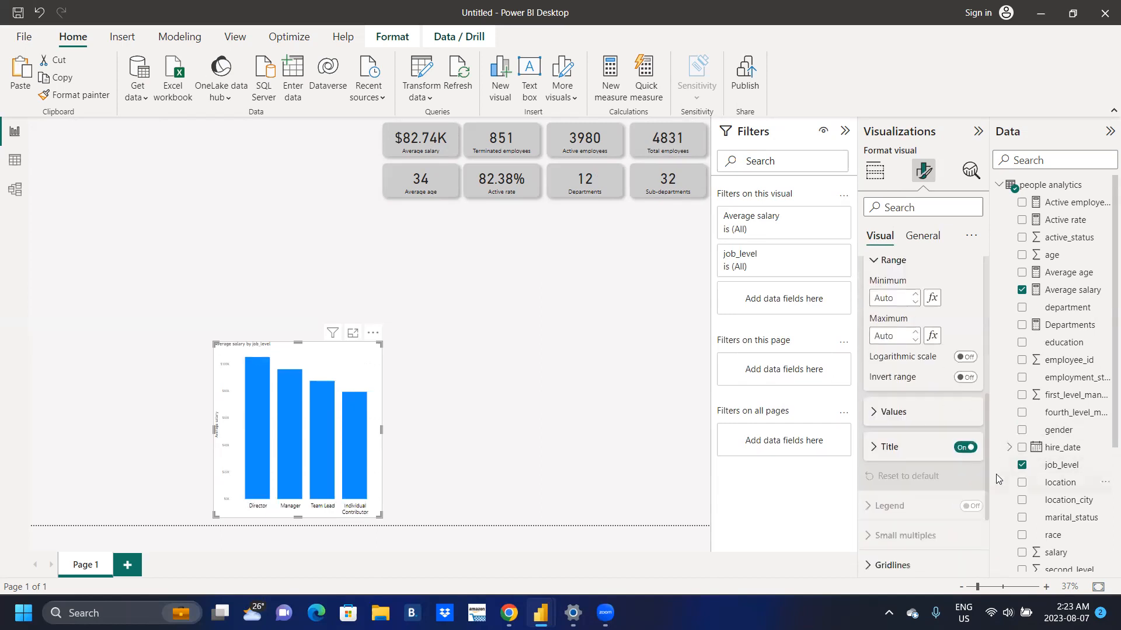
click(960, 448)
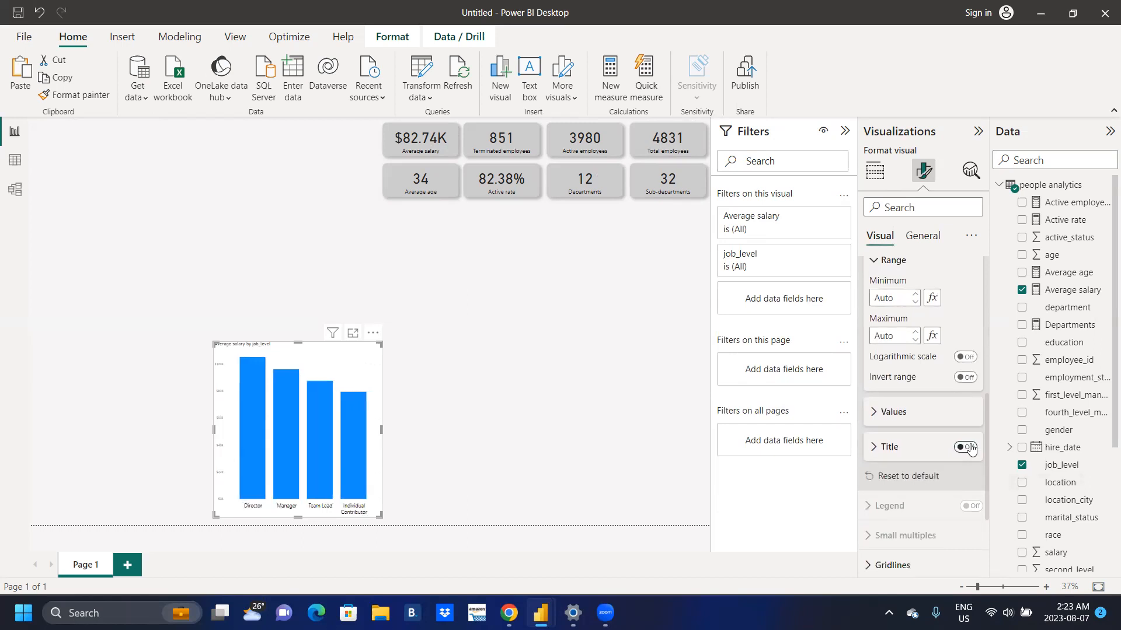
Hide the Y-axis of the average salary by job level chart and turn on its data labels
scroll(987, 432, up, 3)
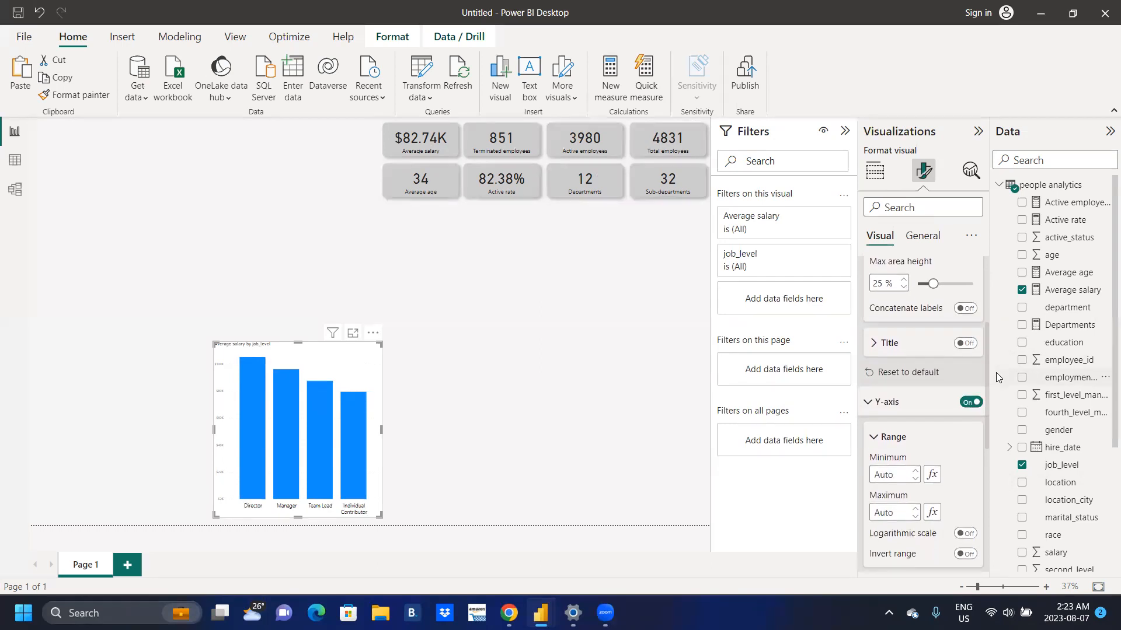
click(970, 403)
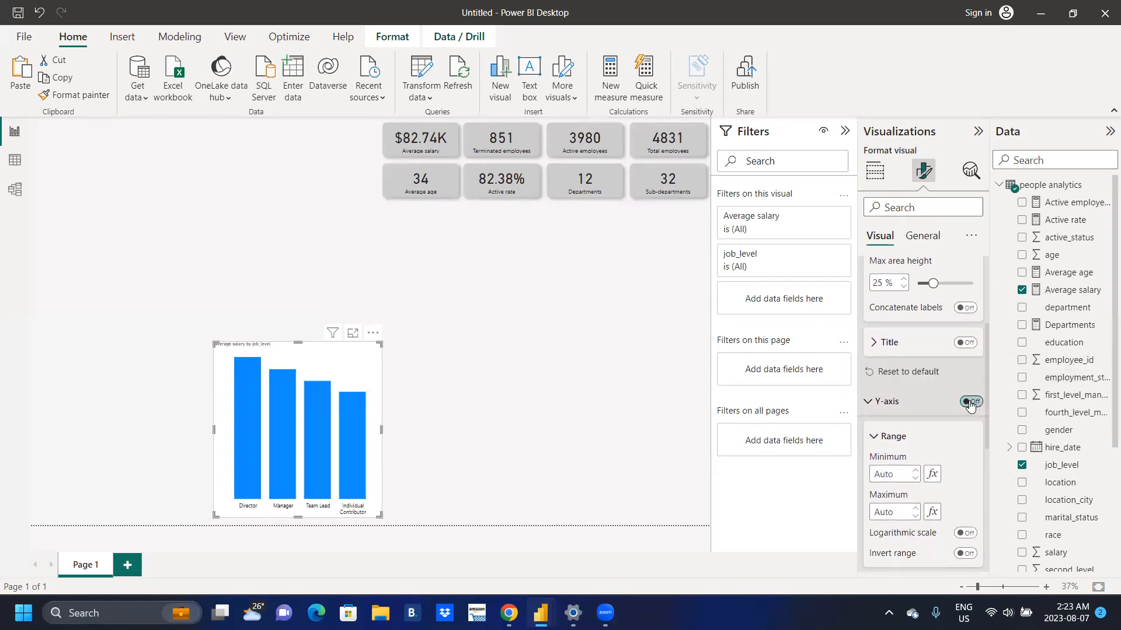
drag(986, 404, 987, 551)
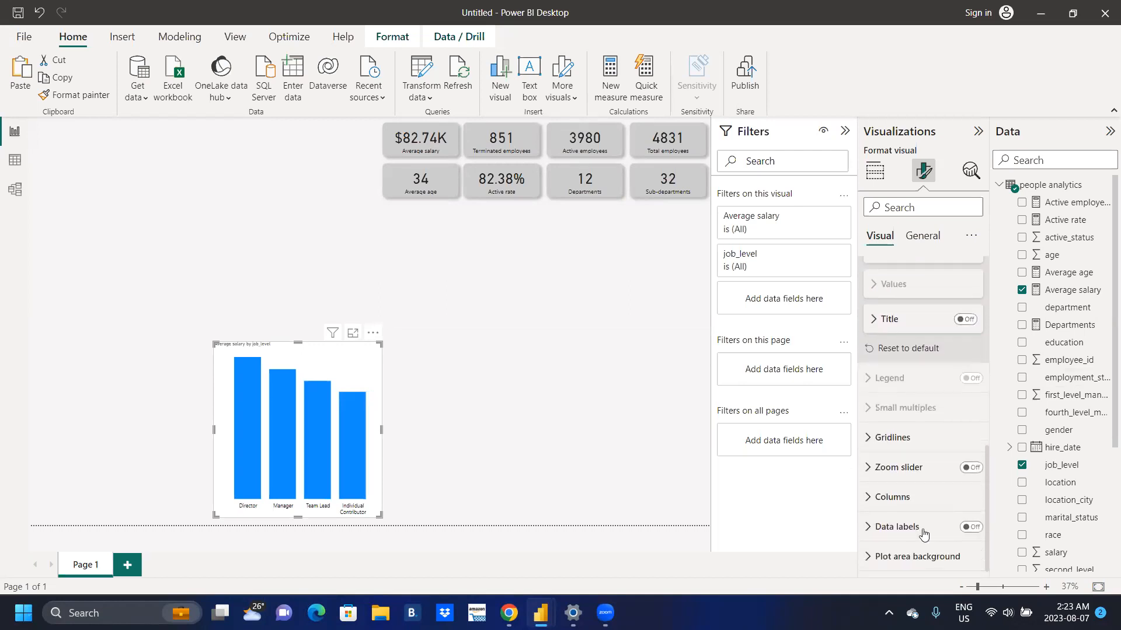
click(972, 528)
Set the chart's data label values to font size 15 and colour them black
click(864, 527)
drag(984, 434, 990, 505)
scroll(991, 505, down, 1)
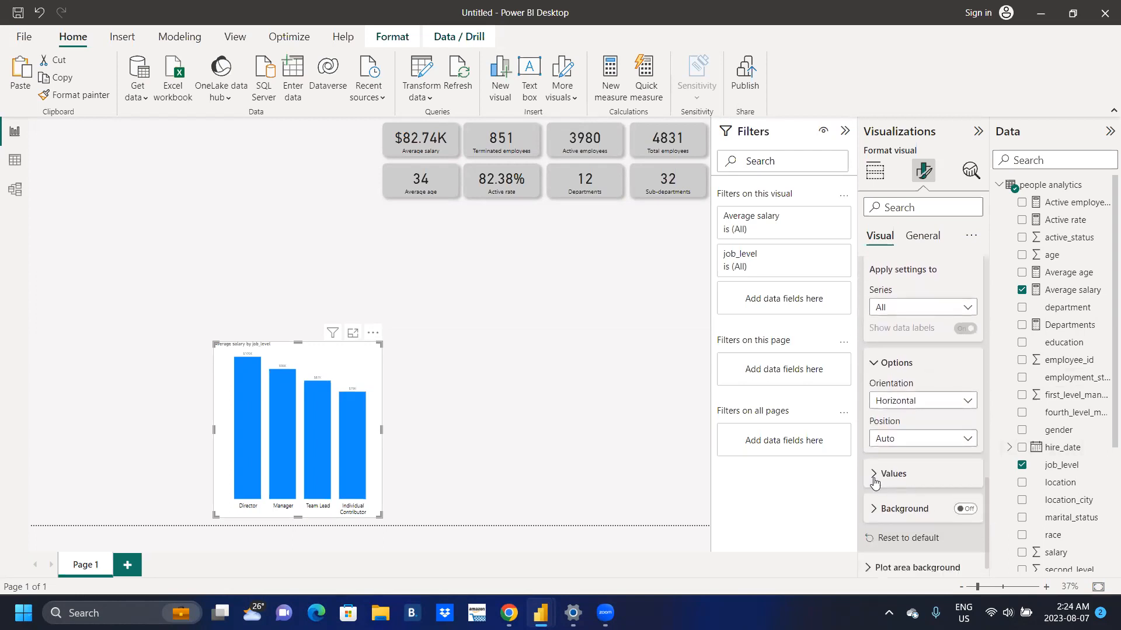
click(872, 476)
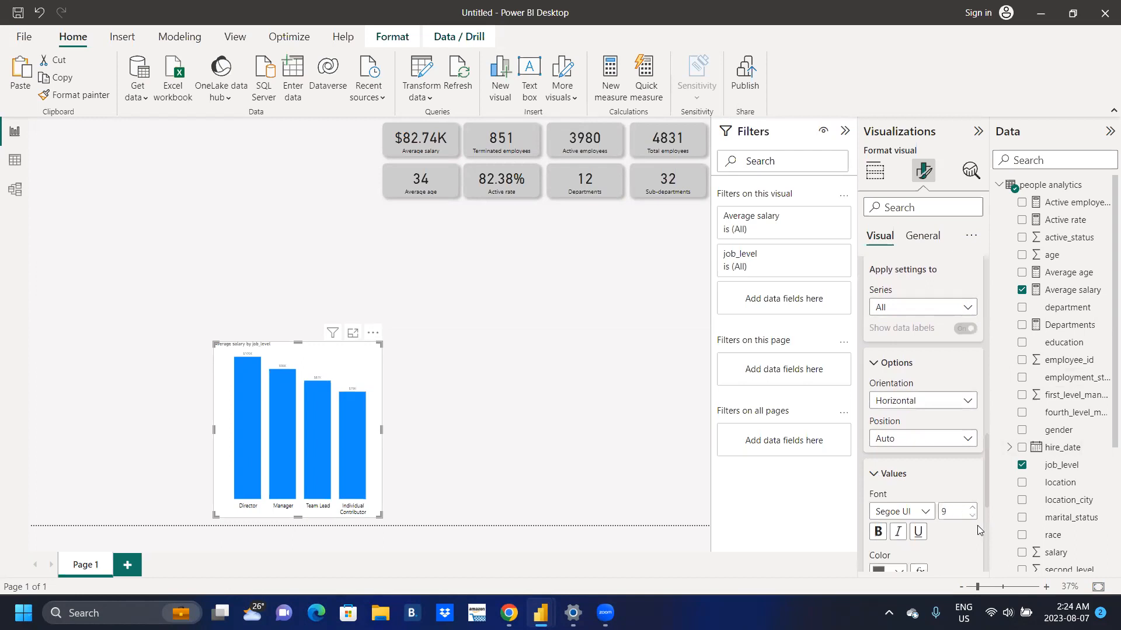
click(972, 509)
scroll(986, 496, down, 3)
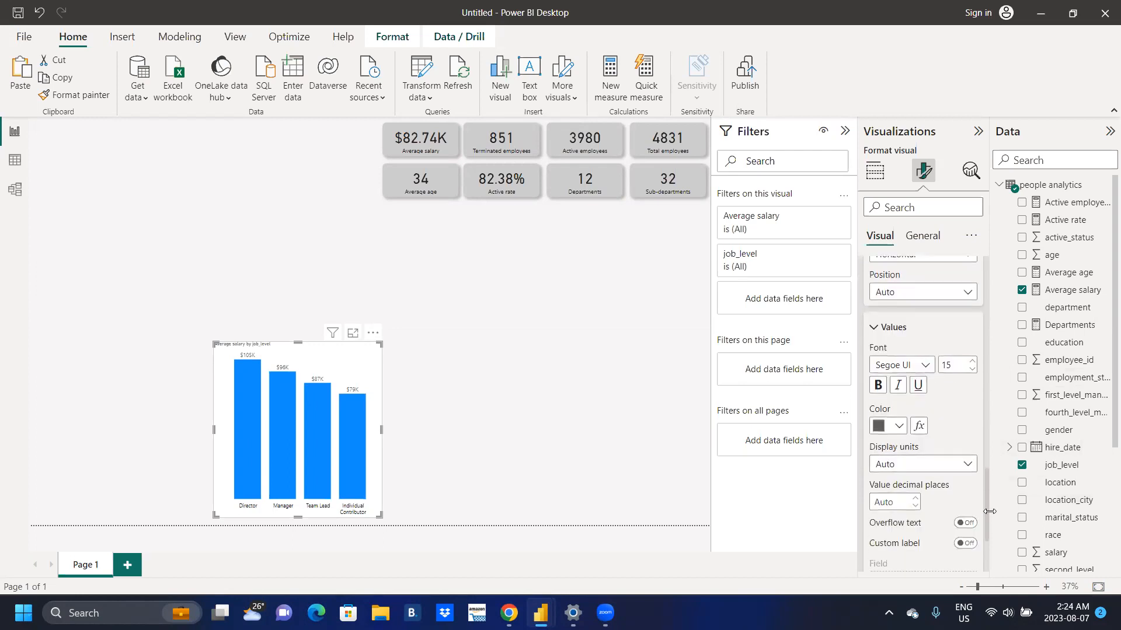
click(901, 430)
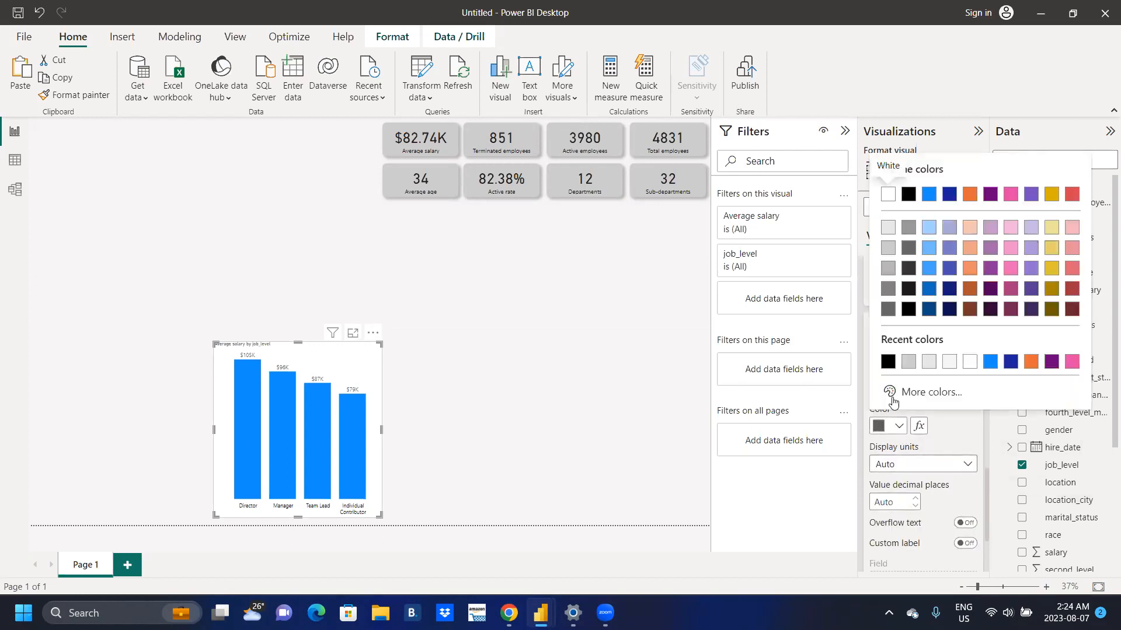
click(888, 362)
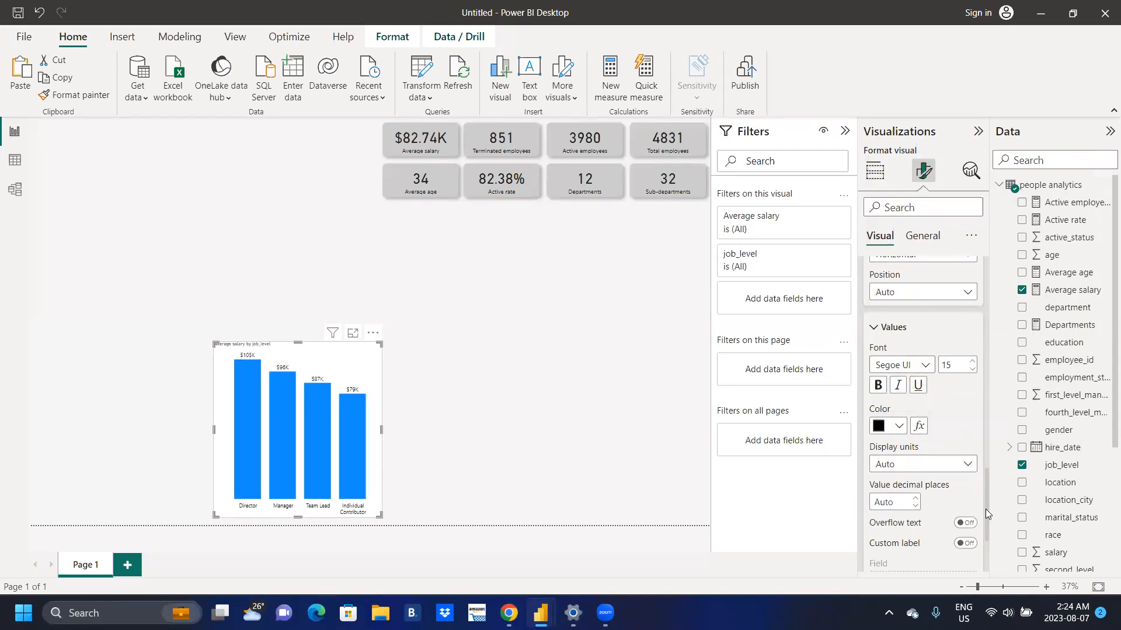
Recolour the chart's columns with the custom dark blue #044C8D
drag(985, 511, 1005, 415)
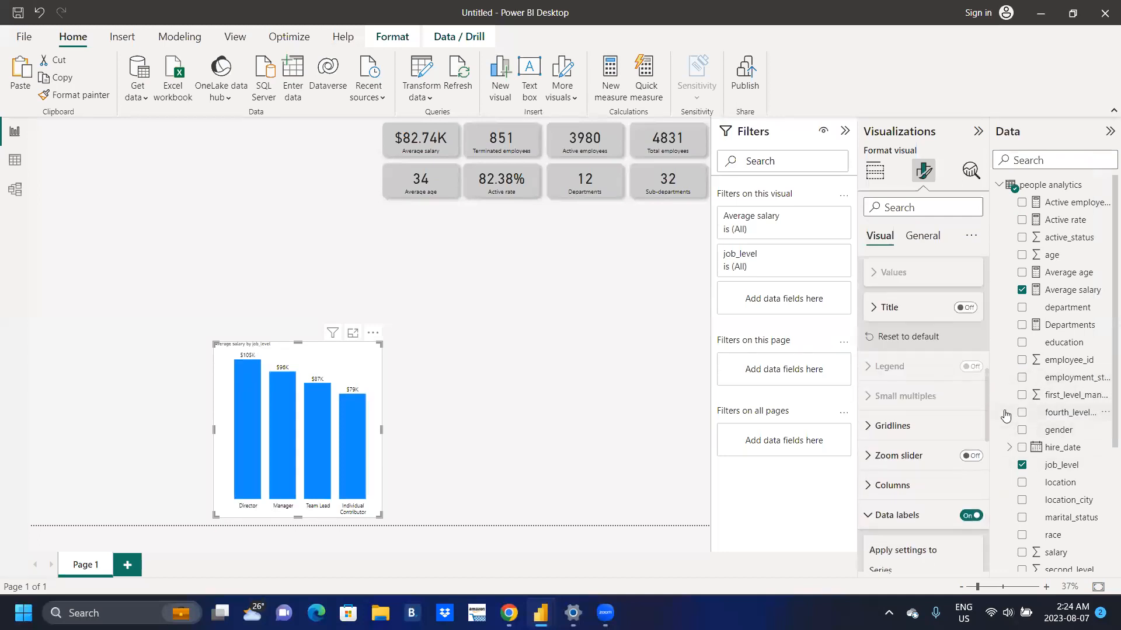
click(864, 486)
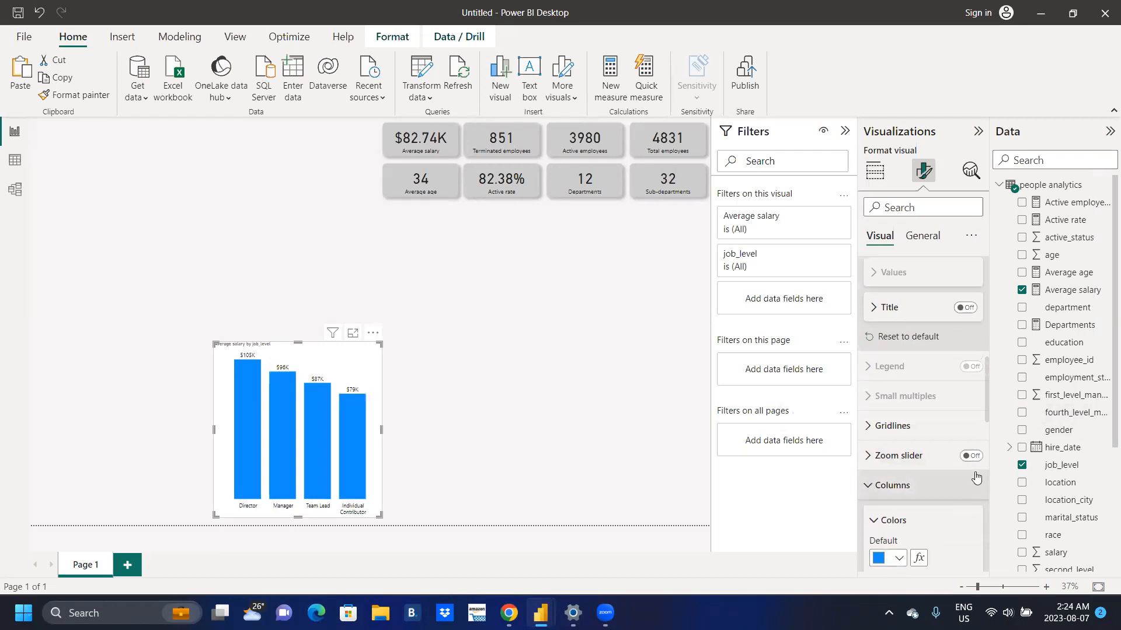
drag(984, 391, 986, 418)
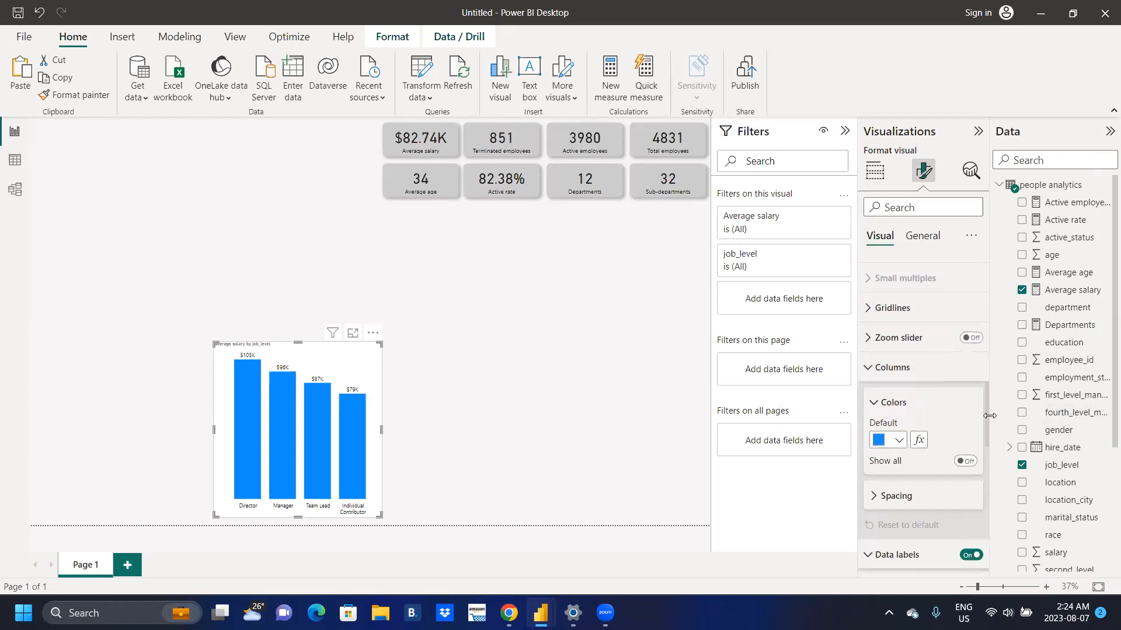
click(897, 446)
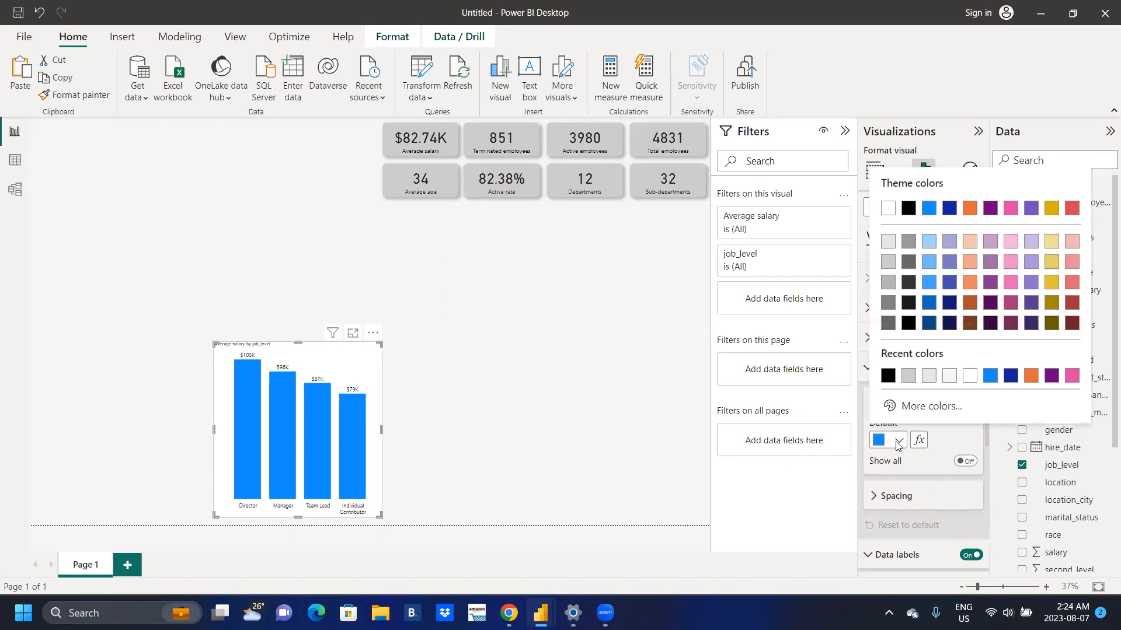
click(915, 409)
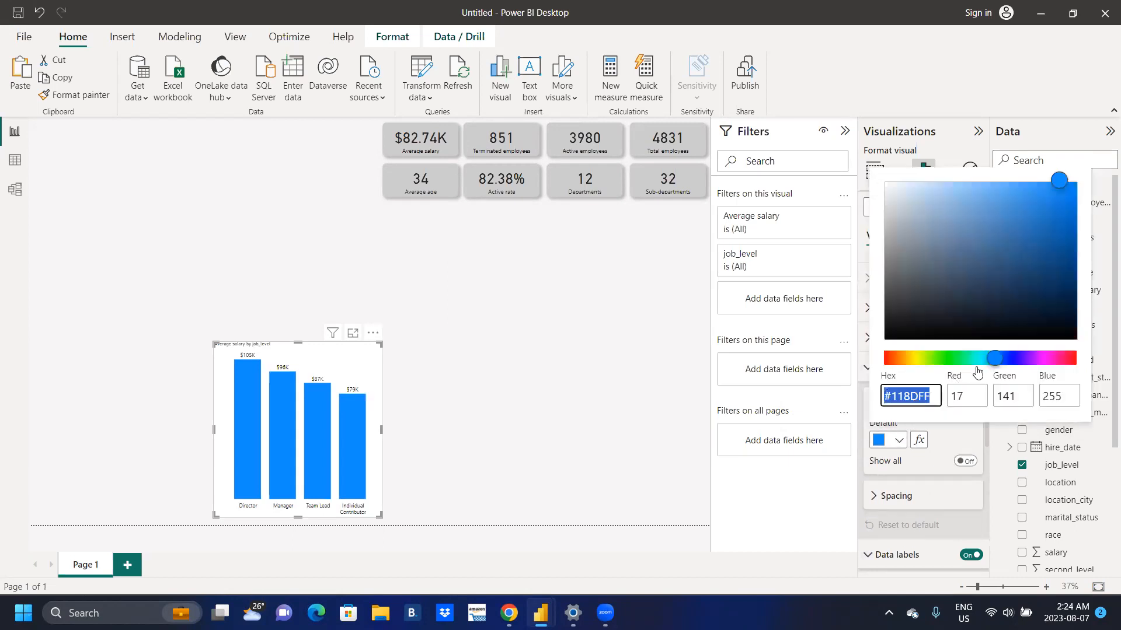
click(1061, 250)
drag(1060, 251, 1071, 258)
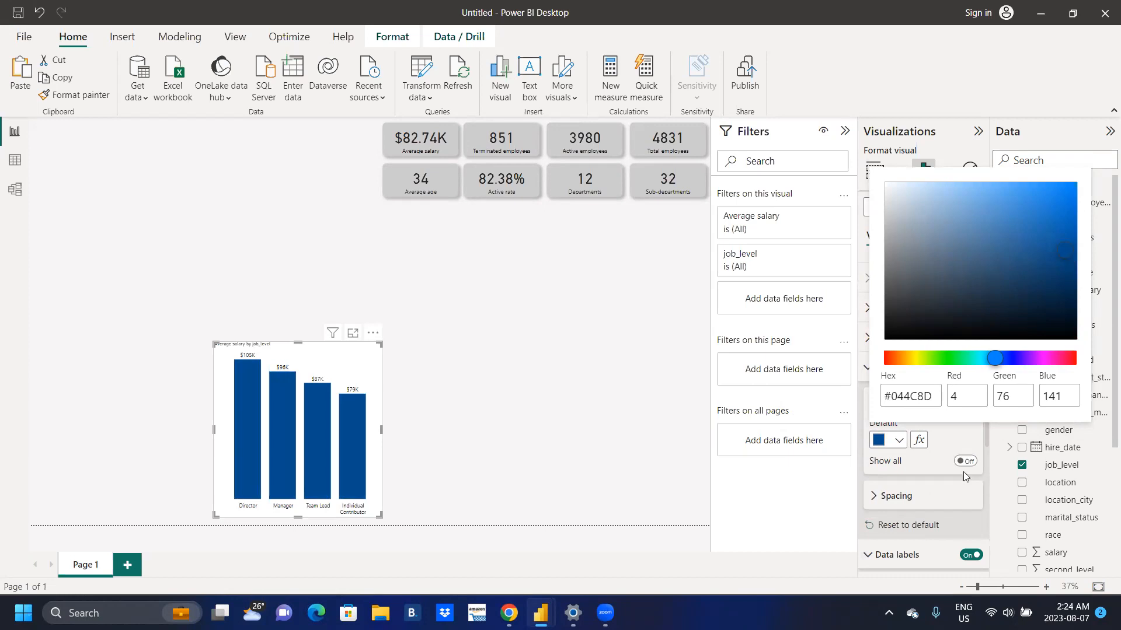
click(936, 492)
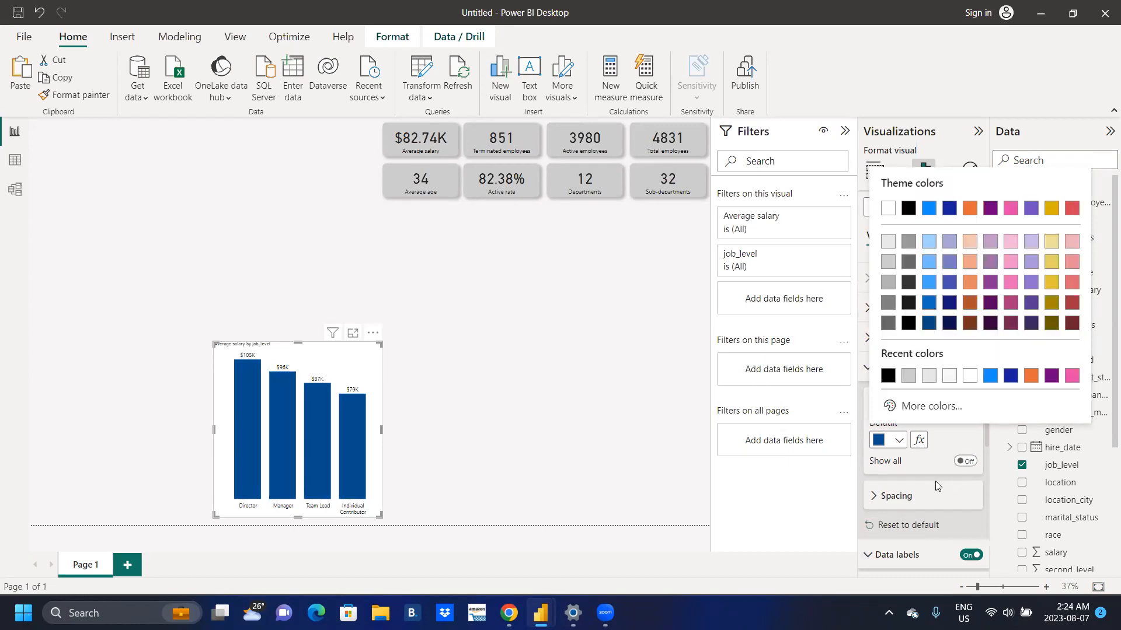
click(935, 480)
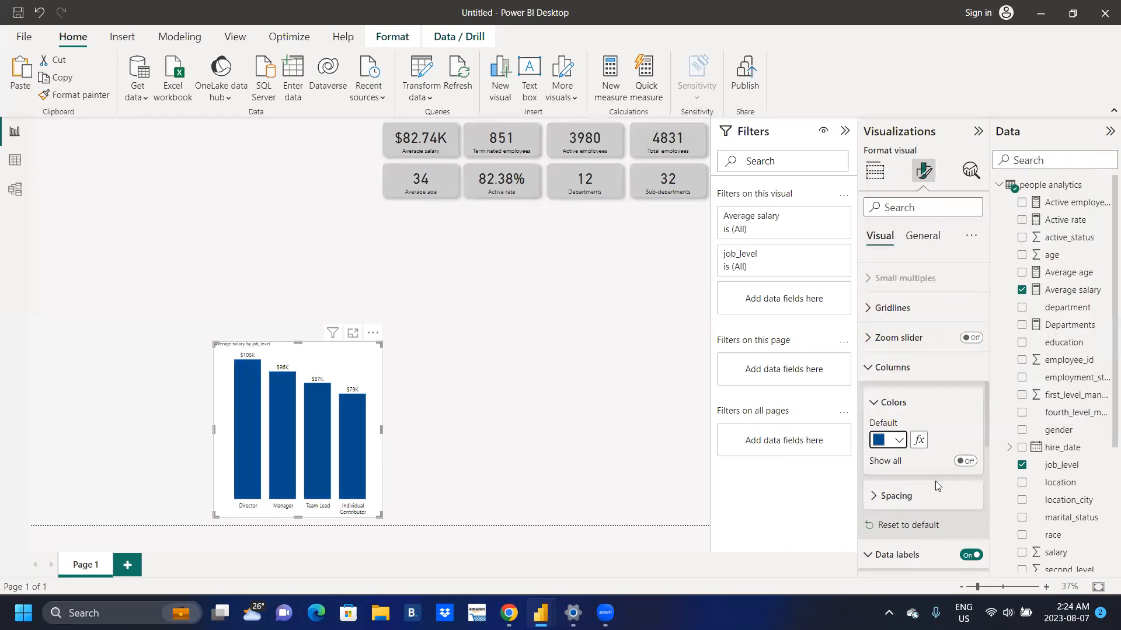
Change the column chart's title text to "Salary by job level"
click(928, 237)
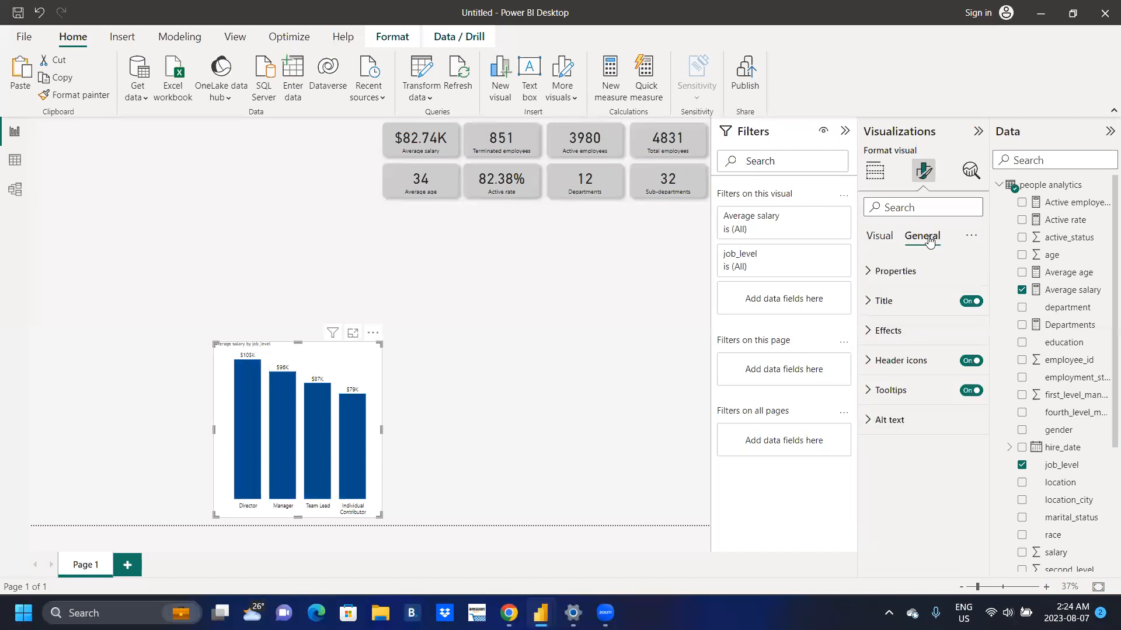
click(869, 302)
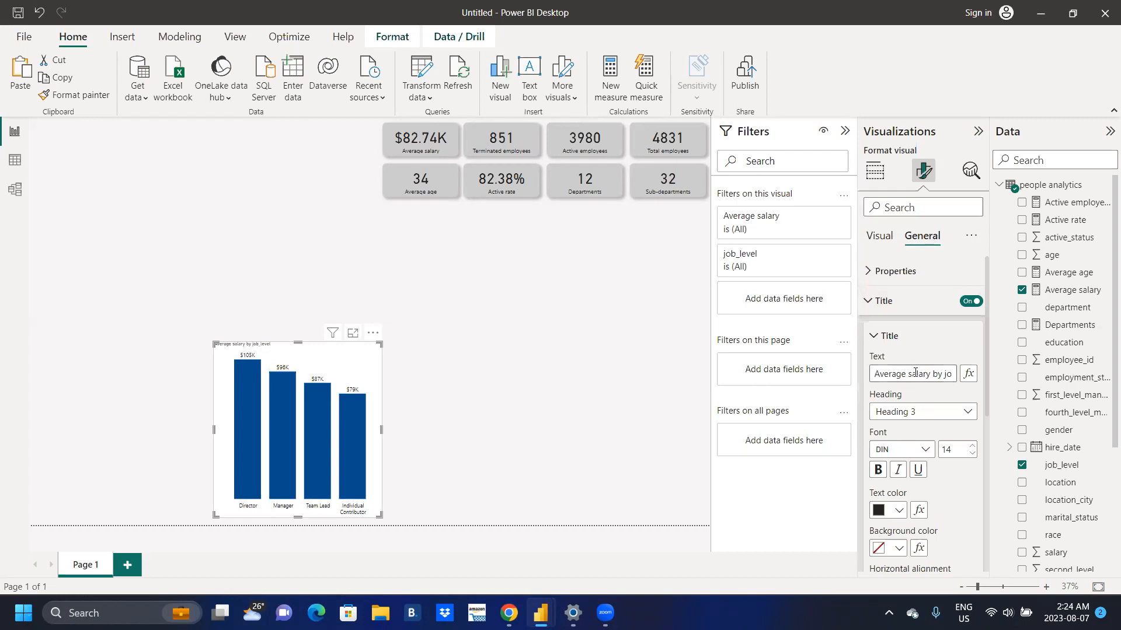
key(BackSpace)
key(BackSpace)
key(BackSpace)
key(BackSpace)
key(BackSpace)
key(BackSpace)
key(BackSpace)
key(BackSpace)
key(BackSpace)
text(S)
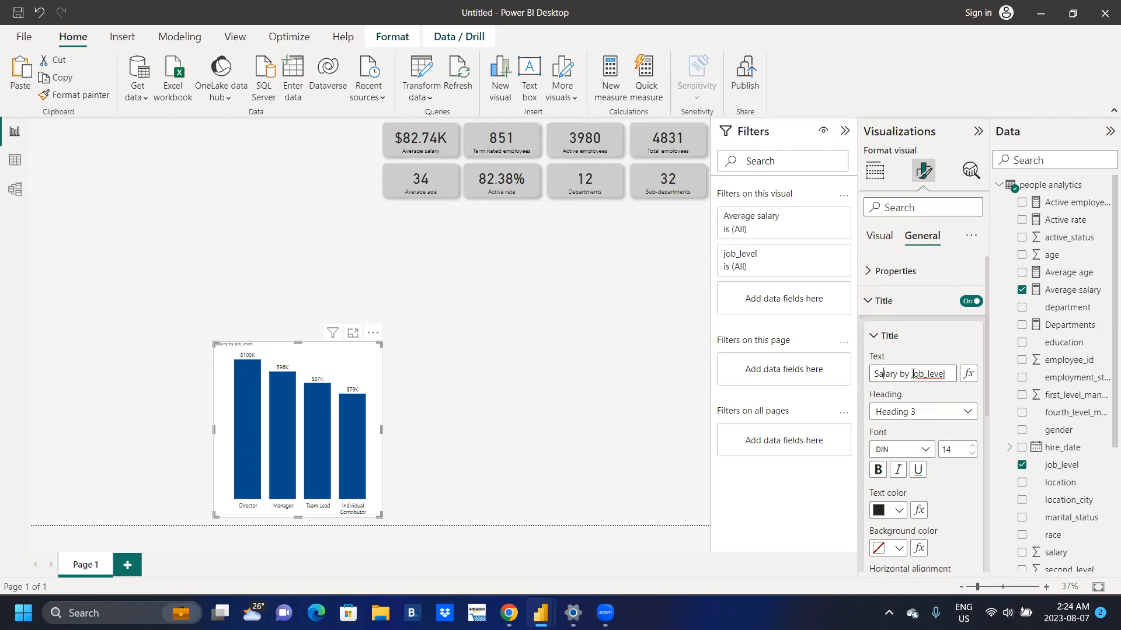
key(BackSpace)
Set the font size of the chart title to 18
click(971, 445)
click(972, 445)
click(972, 445)
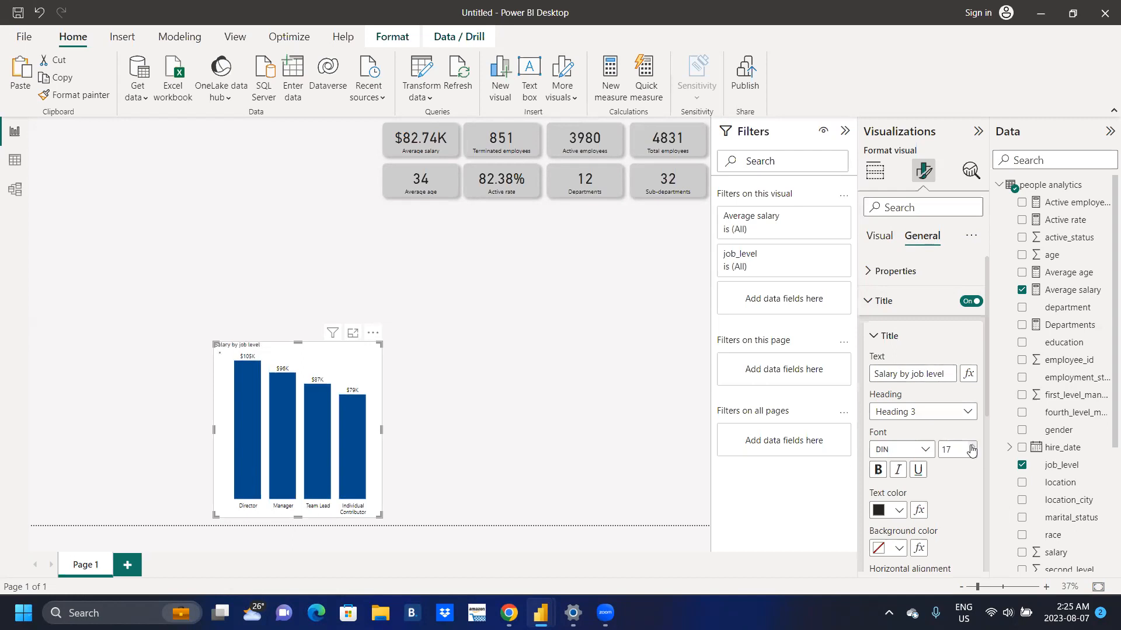
click(972, 445)
Give the salary by job level chart the same light grey background colour as the cards
drag(985, 388, 1002, 468)
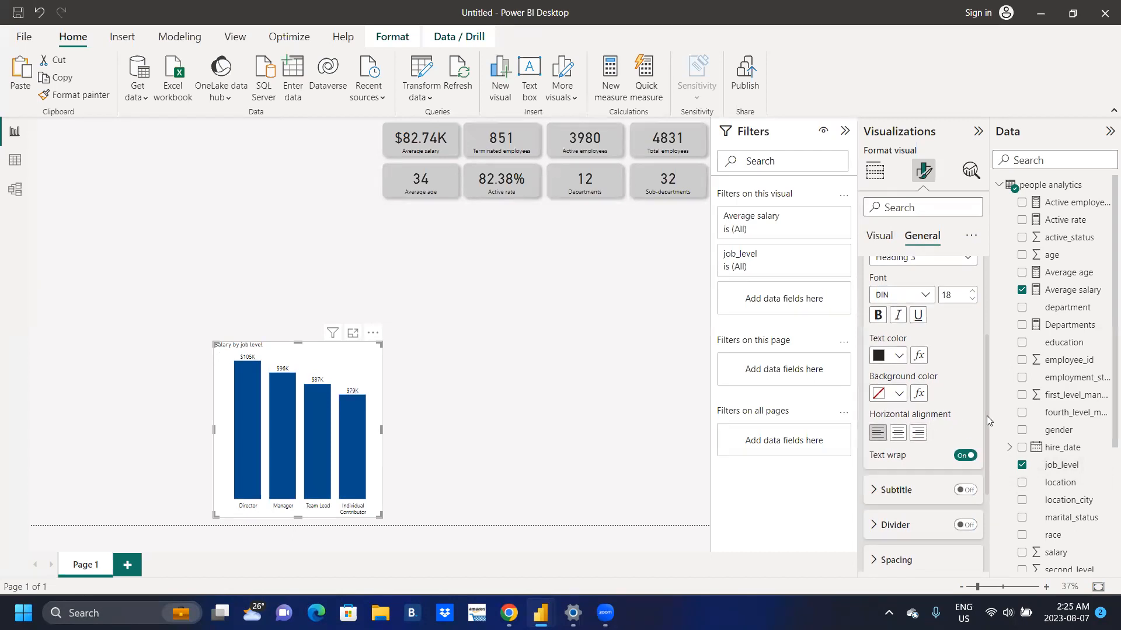
drag(986, 416, 994, 512)
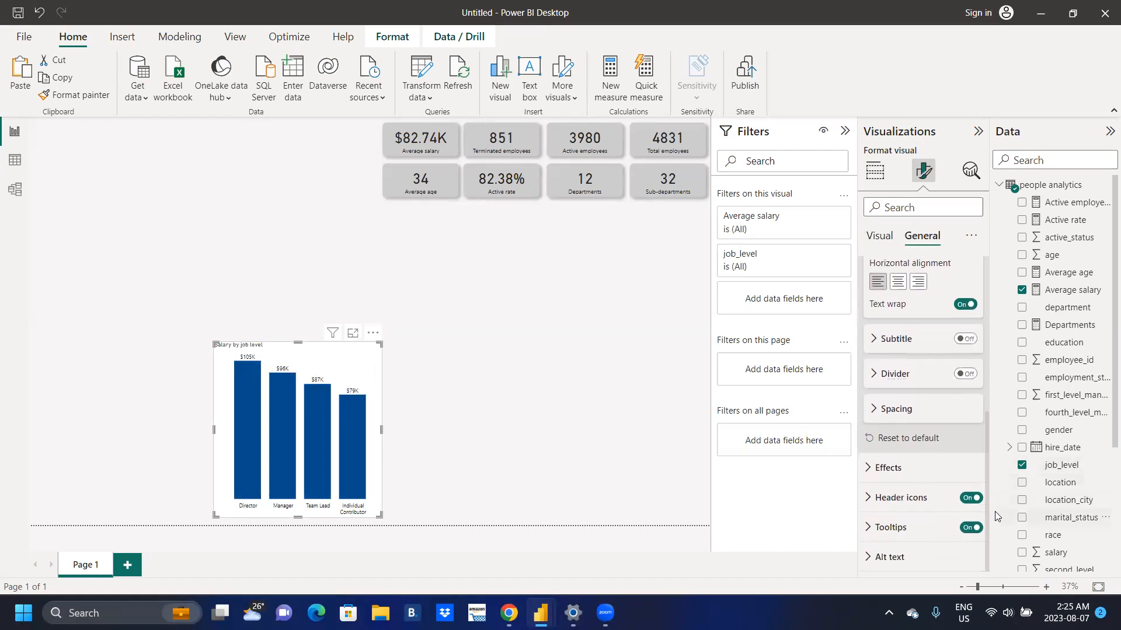
click(870, 468)
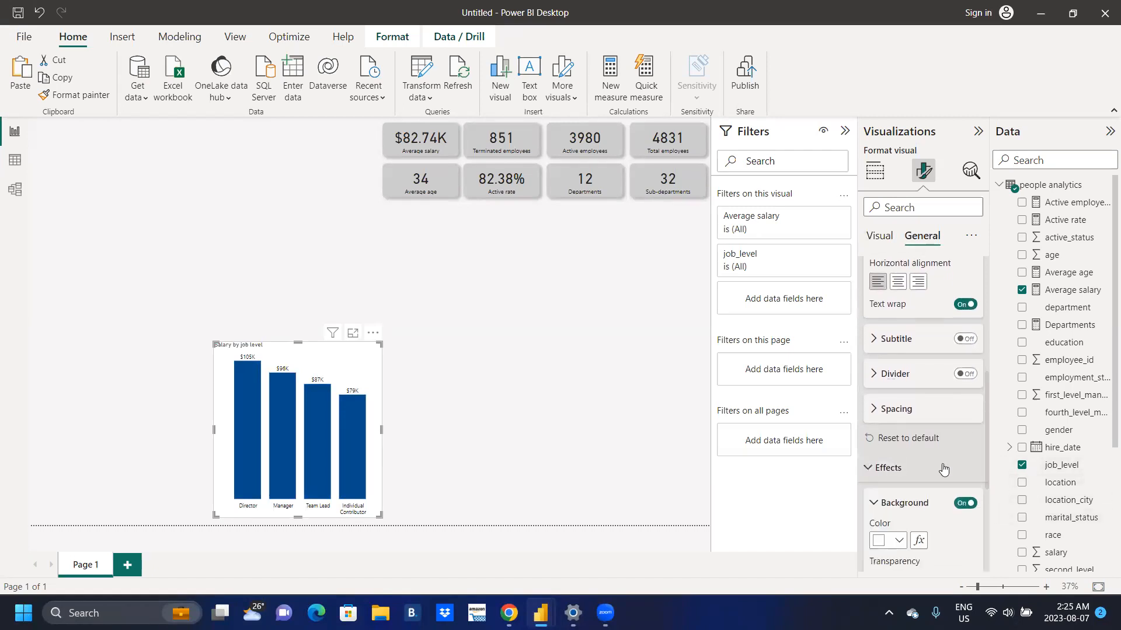
scroll(987, 433, down, 3)
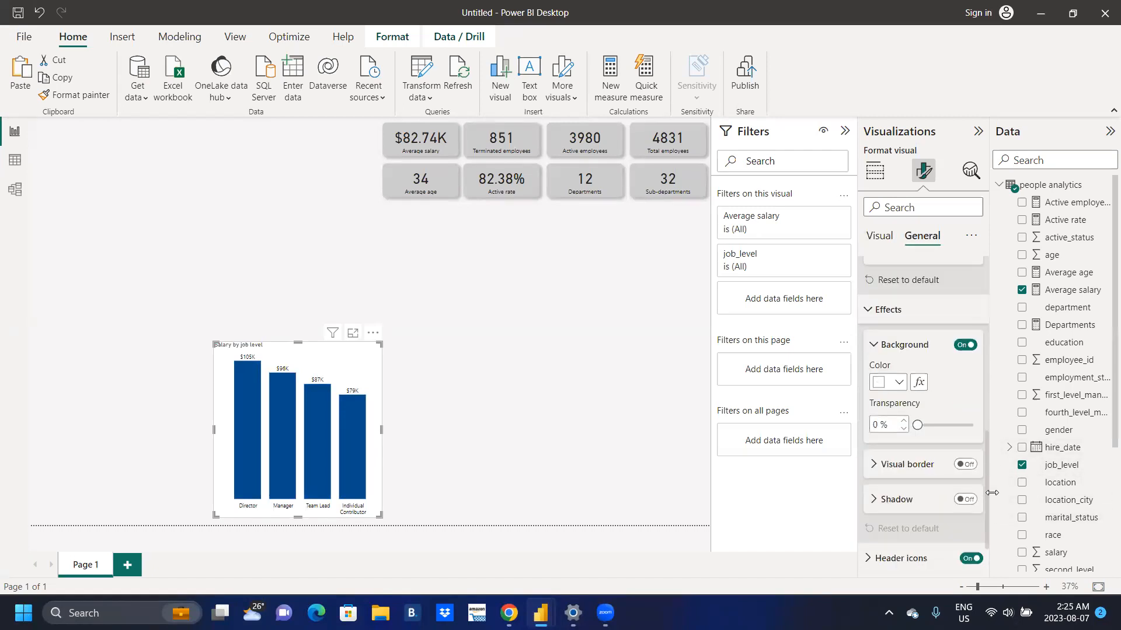
click(899, 380)
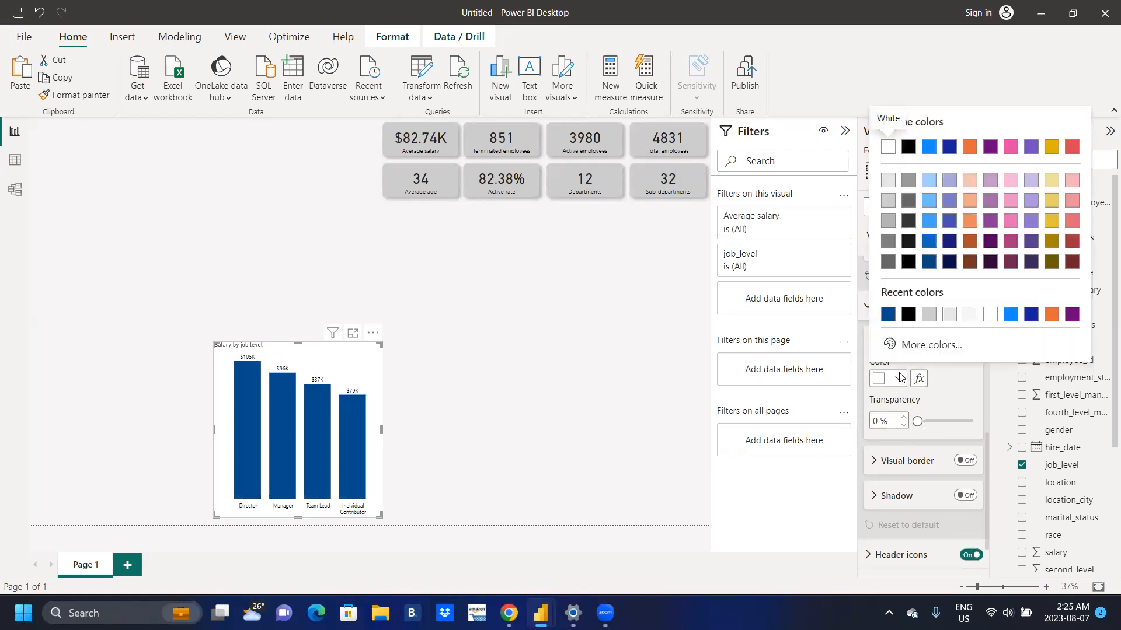
click(929, 315)
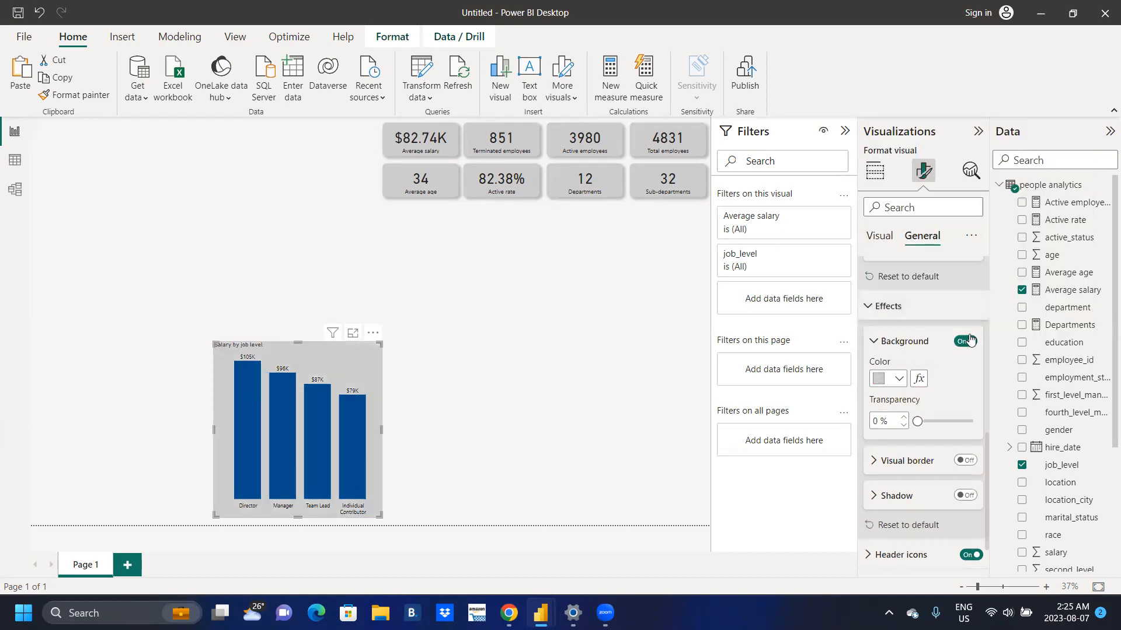
Turn on the shadow and the visual border of the salary by job level chart
drag(986, 459, 986, 477)
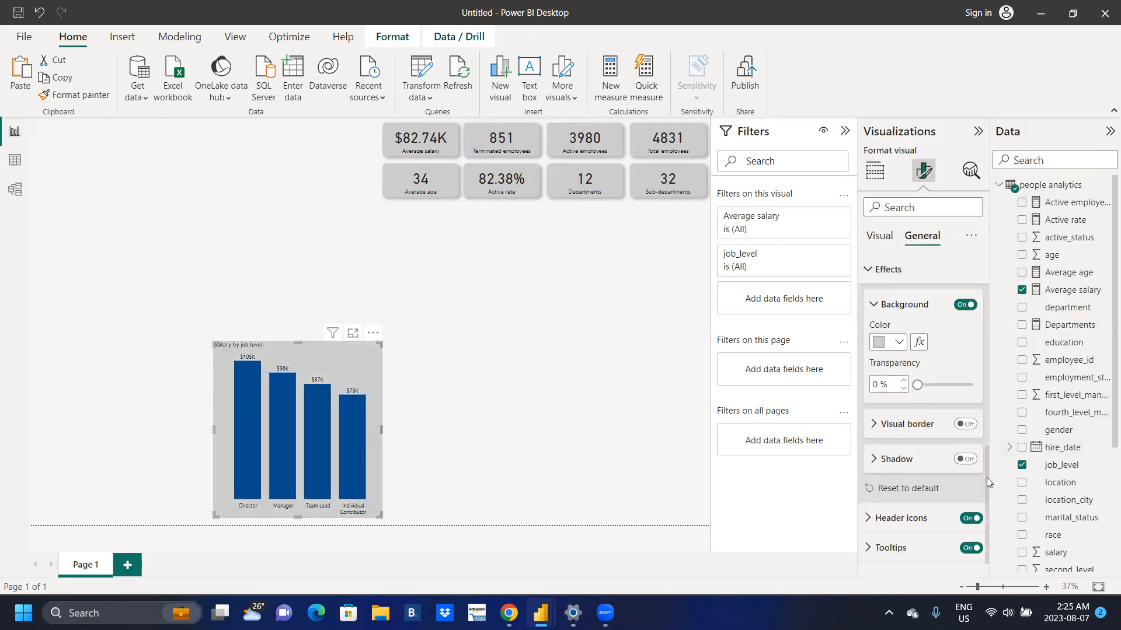
click(964, 441)
click(972, 405)
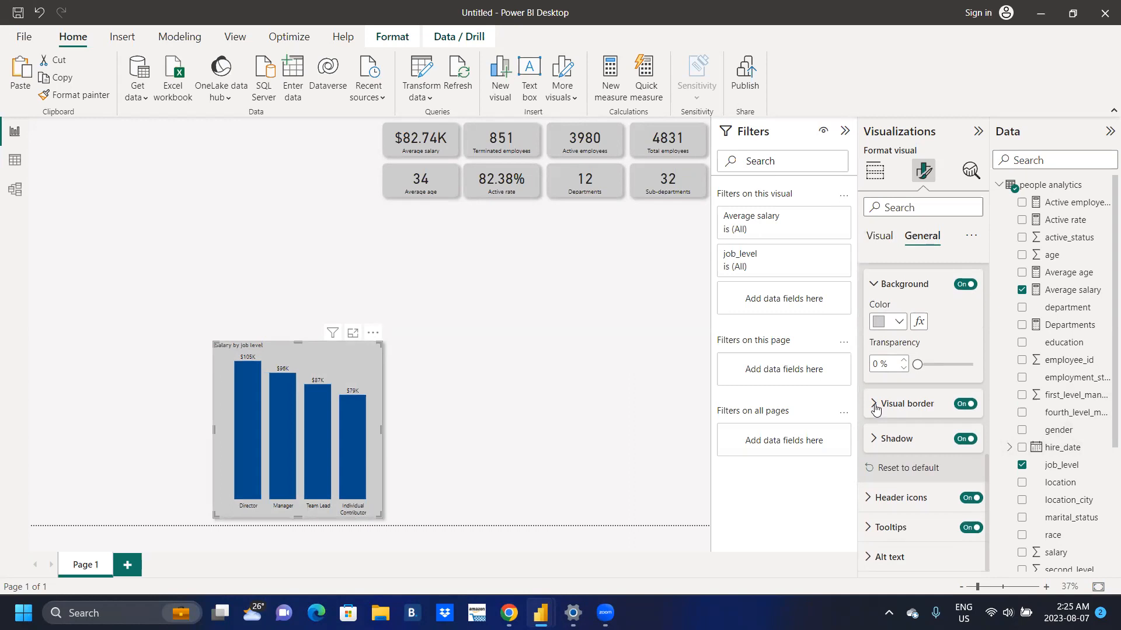
Round the chart border's corners to 15 px, colour the border light grey, and deselect the chart
click(875, 405)
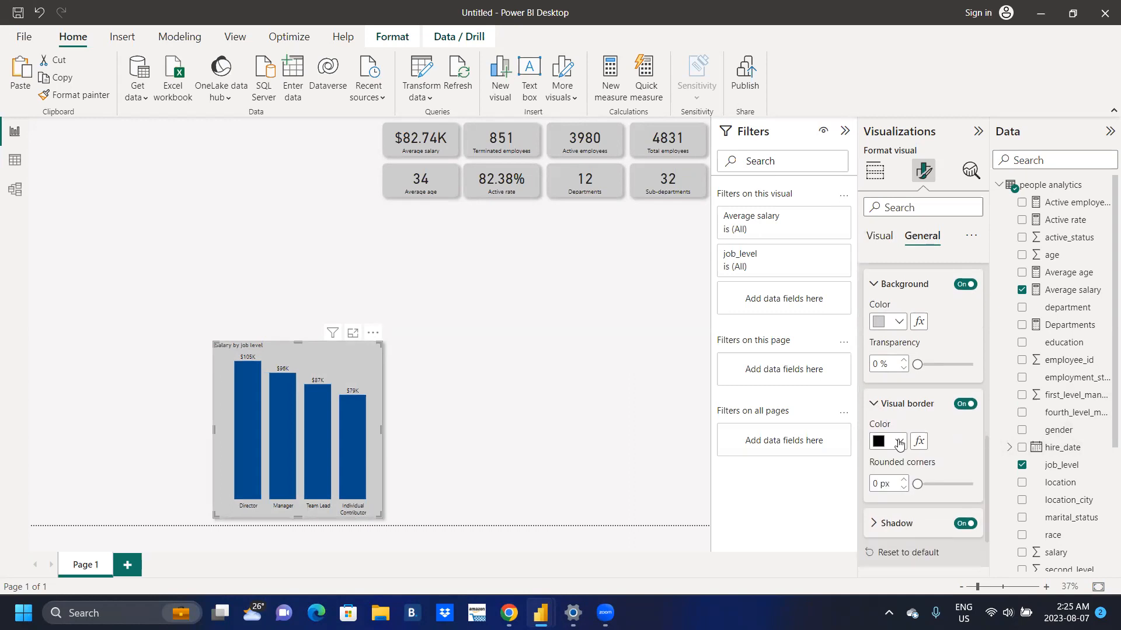
click(944, 486)
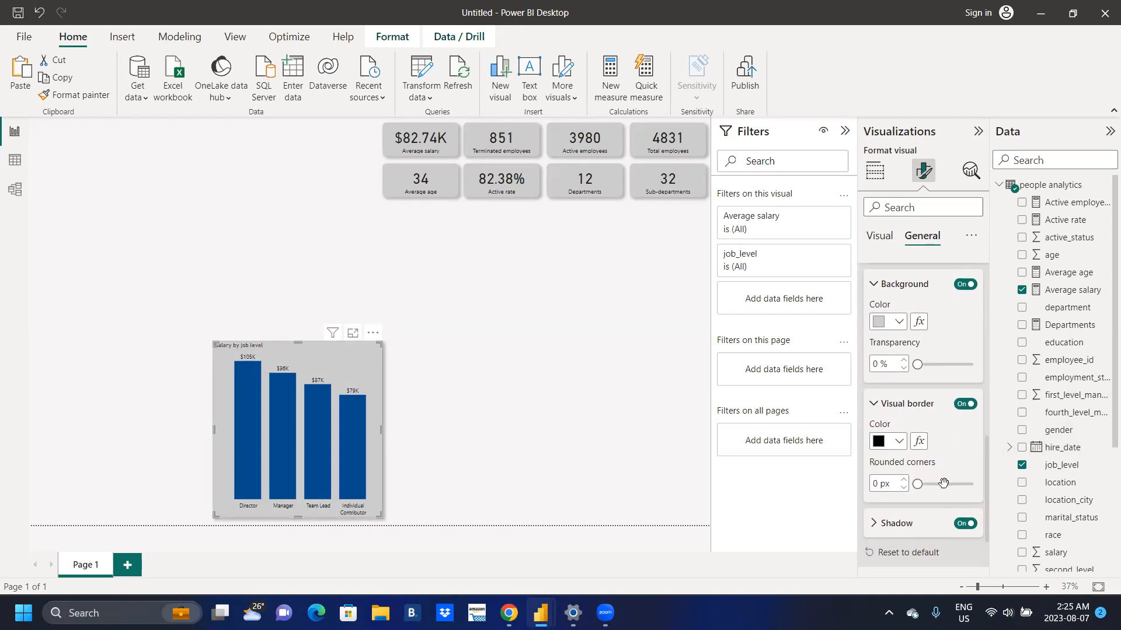
click(903, 478)
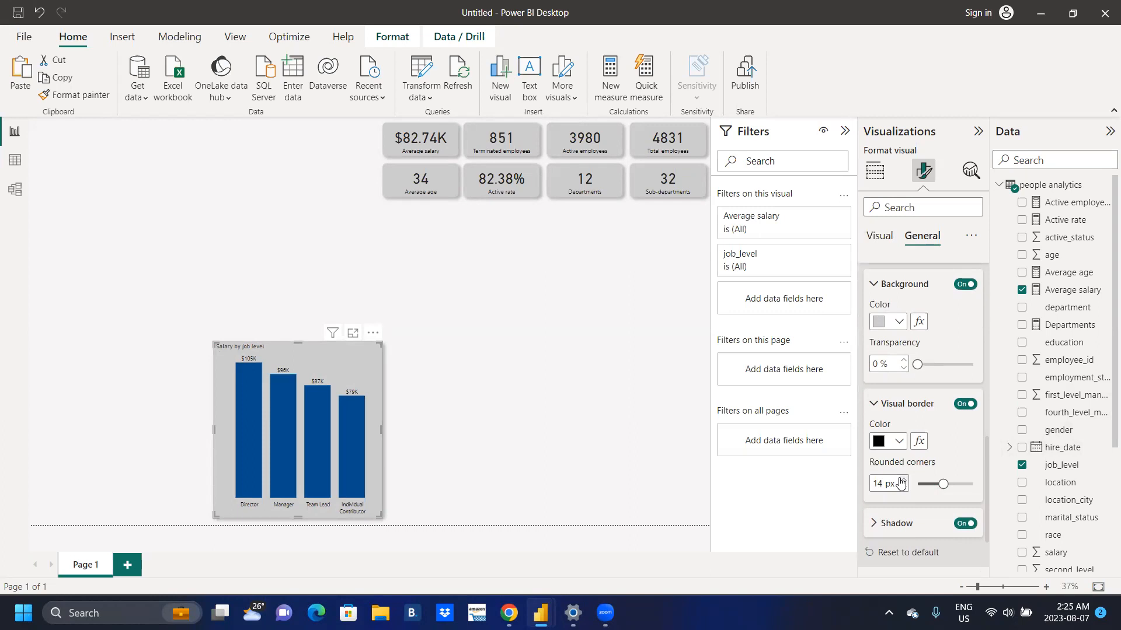
click(898, 442)
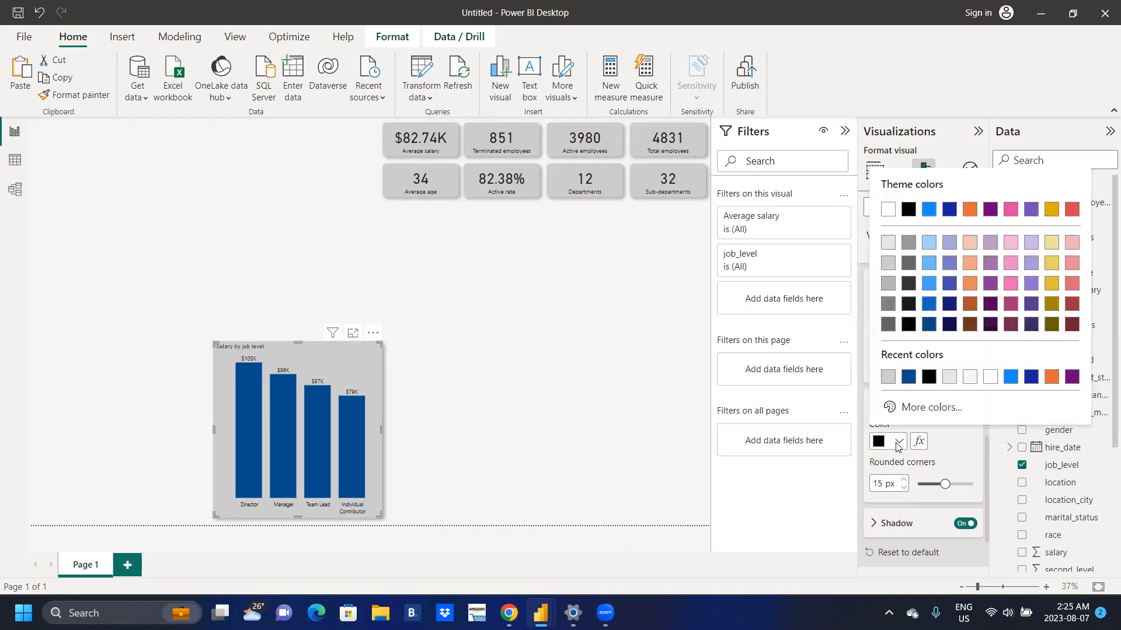
click(888, 380)
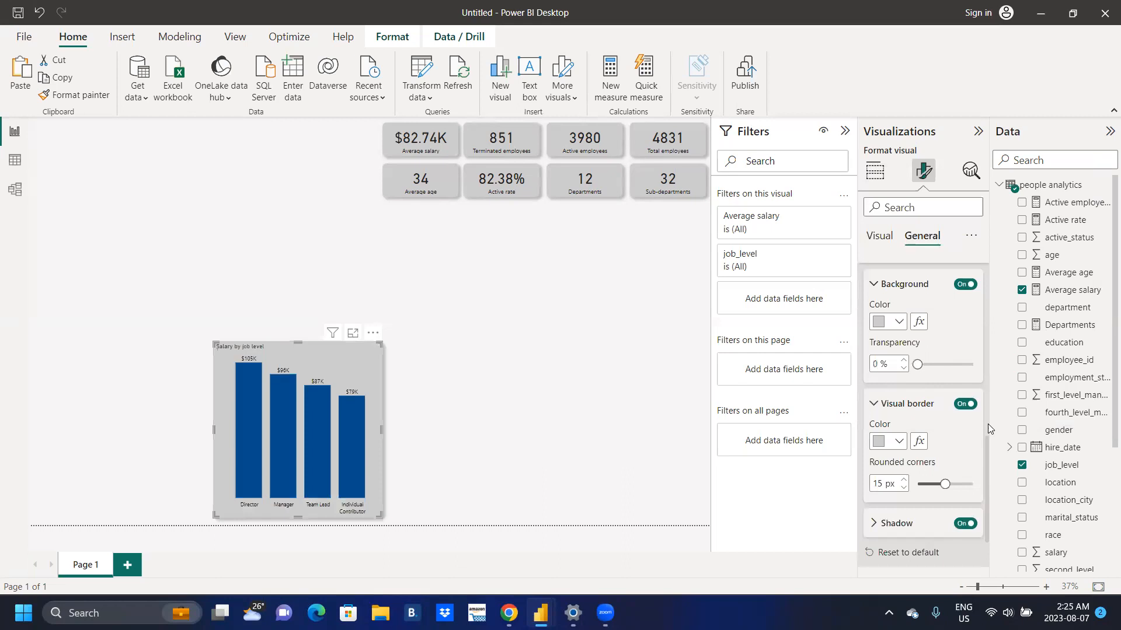
drag(987, 441, 984, 487)
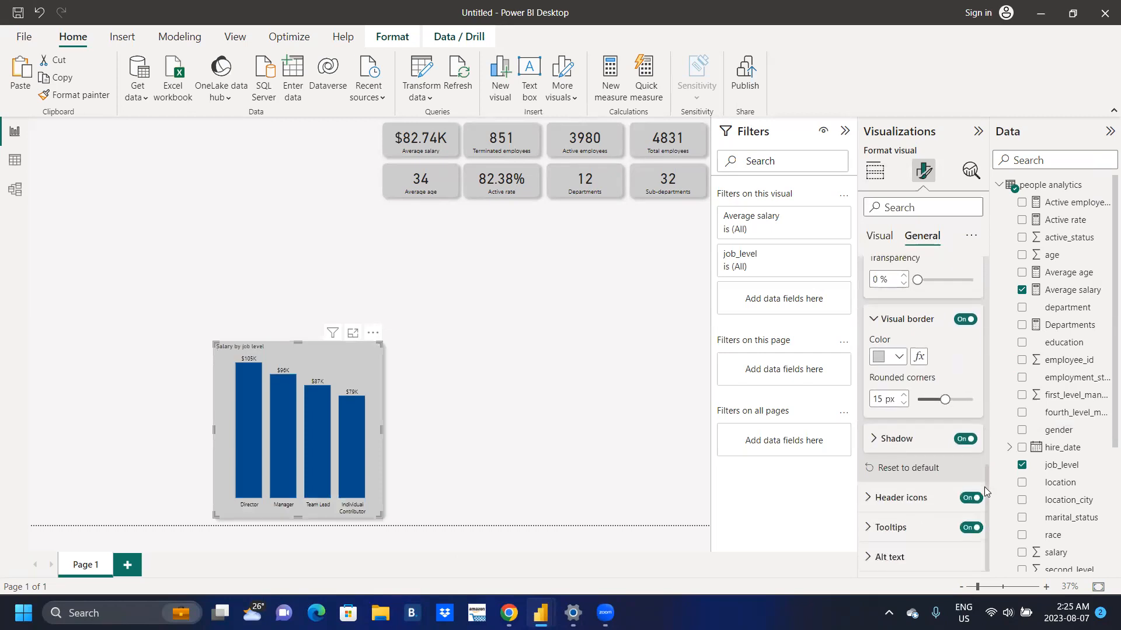
click(425, 372)
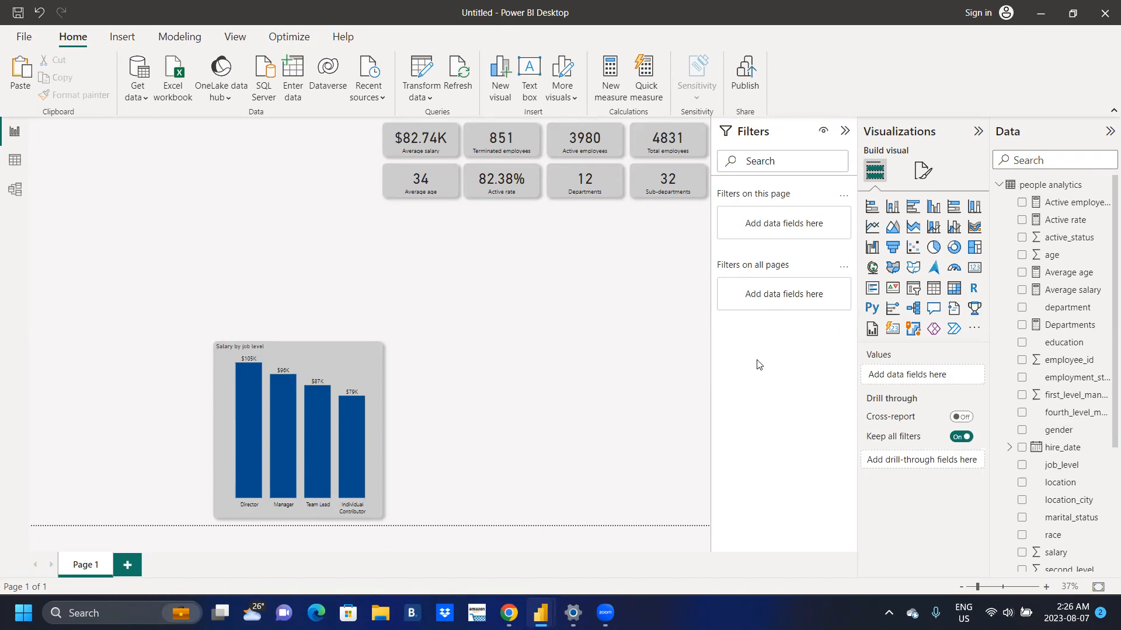
Add a funnel chart to the empty area of the page and make it taller by extending its upper edge
click(913, 207)
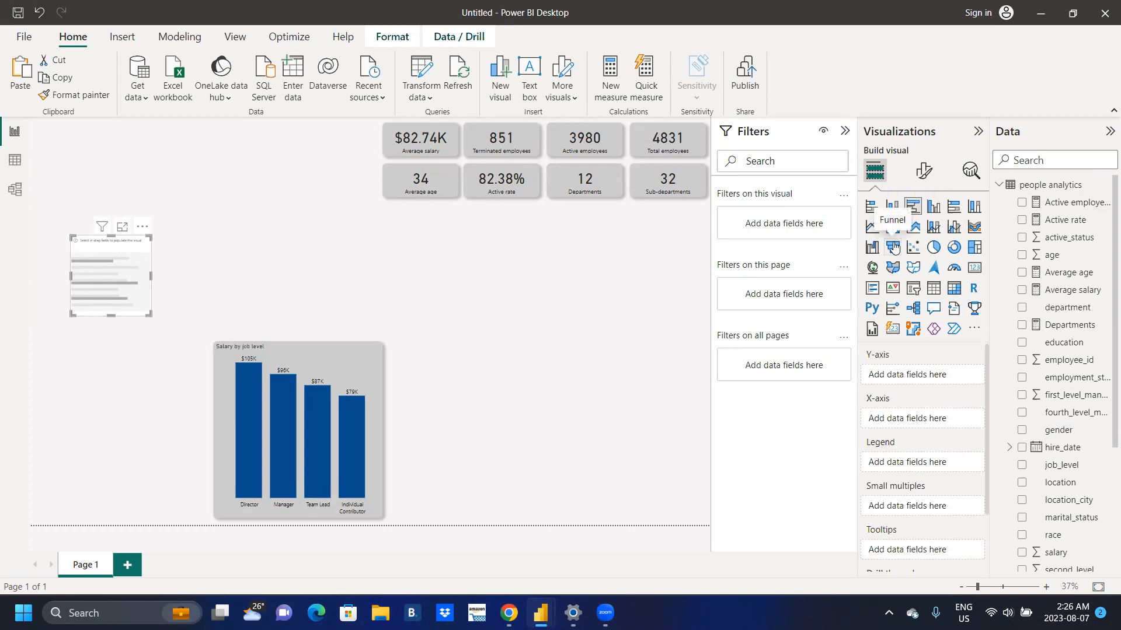
click(893, 247)
drag(107, 238, 119, 177)
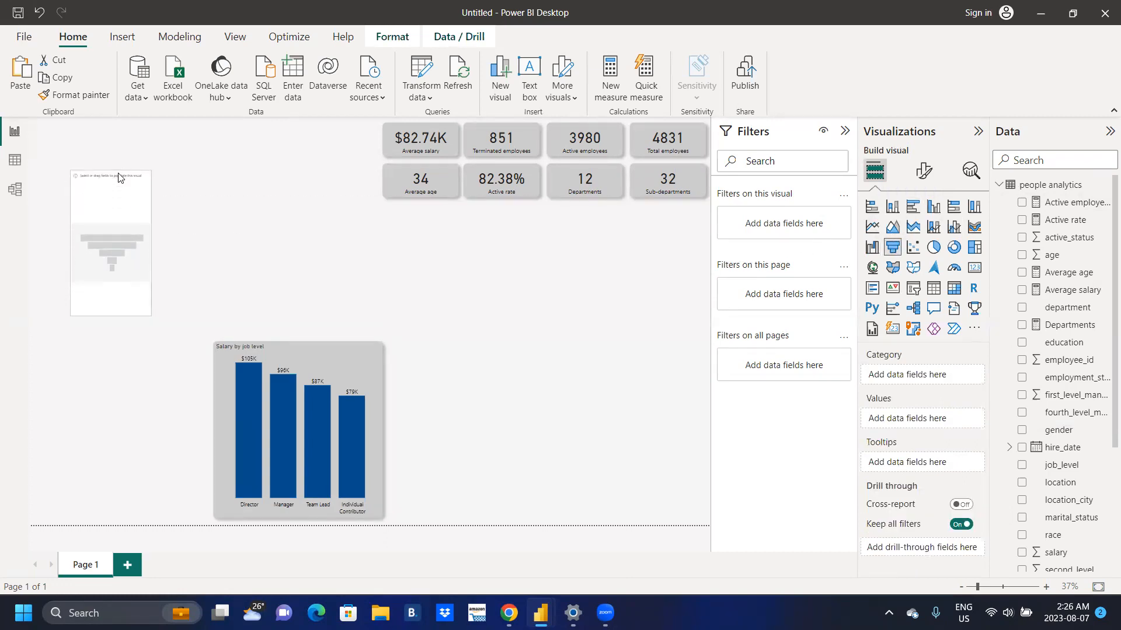
Widen the funnel chart from near the page edge to the cards and align the salary by job level chart with its inner edge
drag(151, 242, 375, 232)
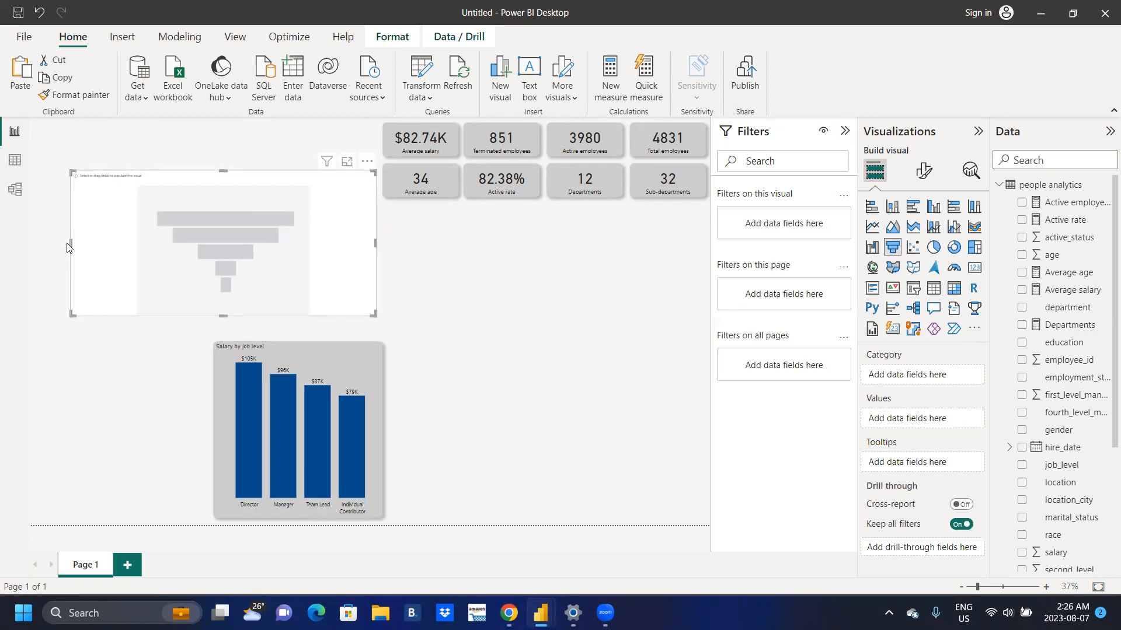
drag(71, 241, 28, 241)
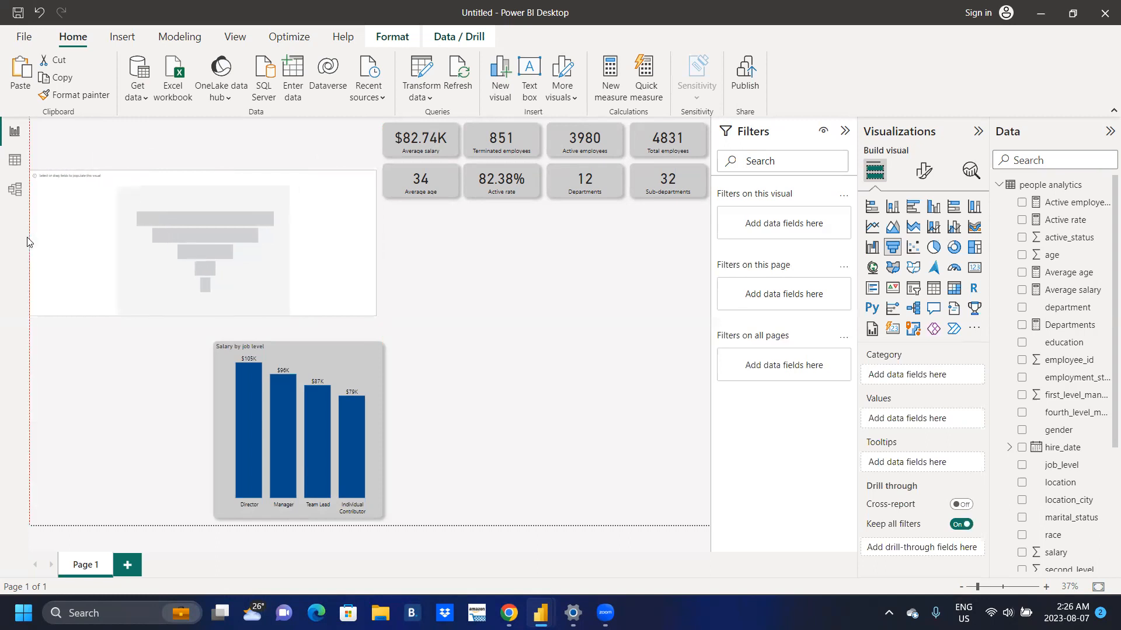
mouse_move(23, 242)
mouse_down()
mouse_move(3, 241)
mouse_move(39, 240)
mouse_up()
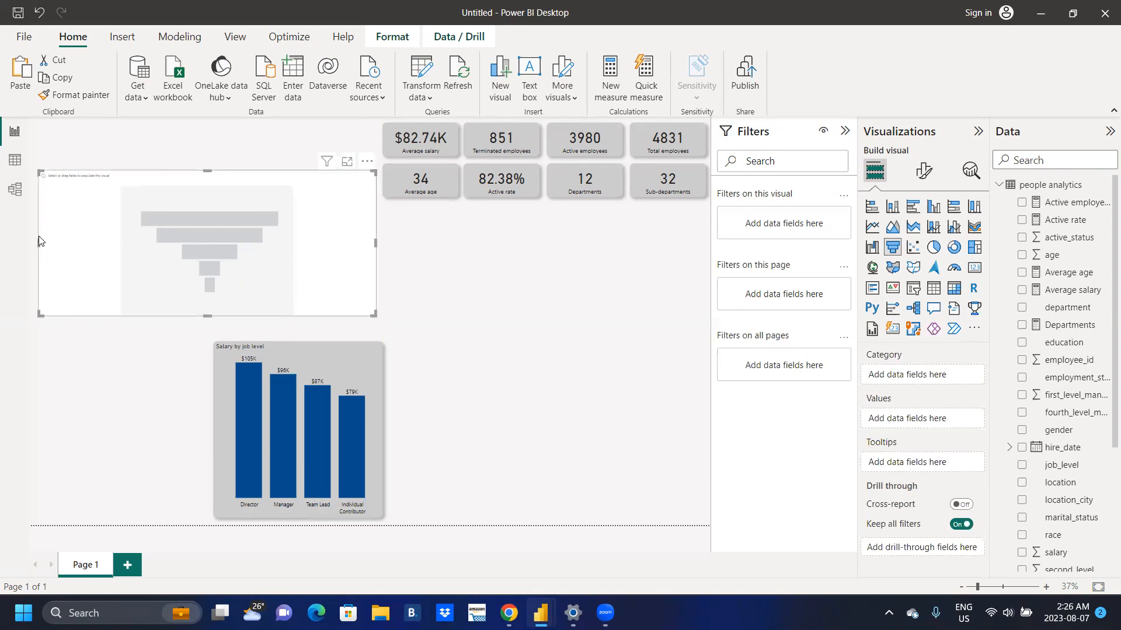
click(308, 349)
drag(305, 351, 301, 354)
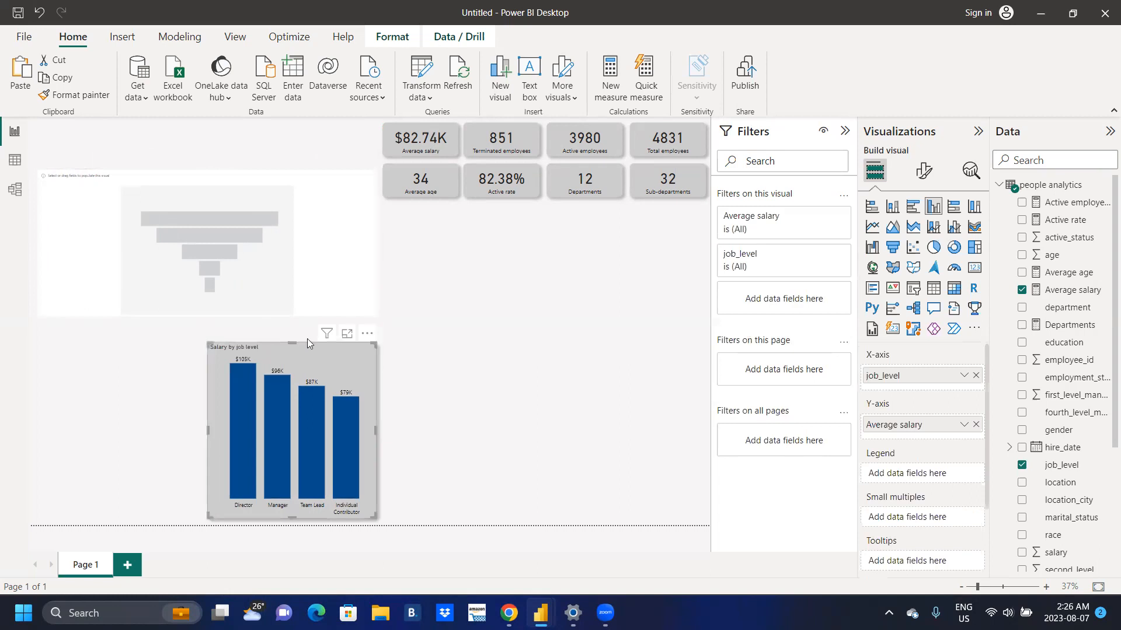
Fill the funnel chart with Average salary as its values and department as its category
click(337, 264)
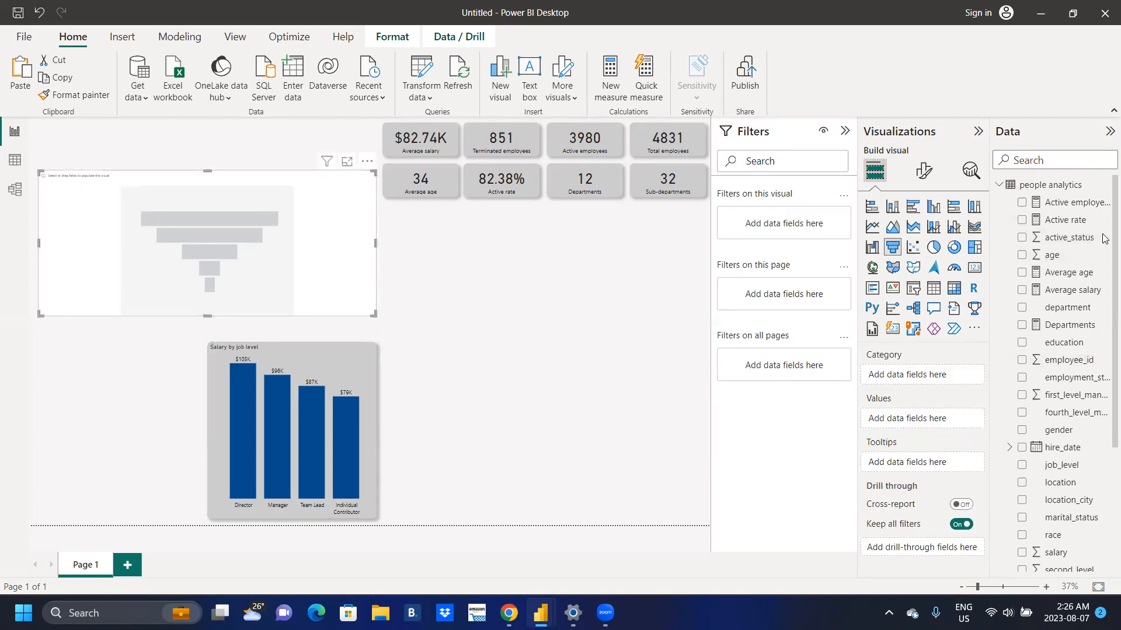
click(1021, 293)
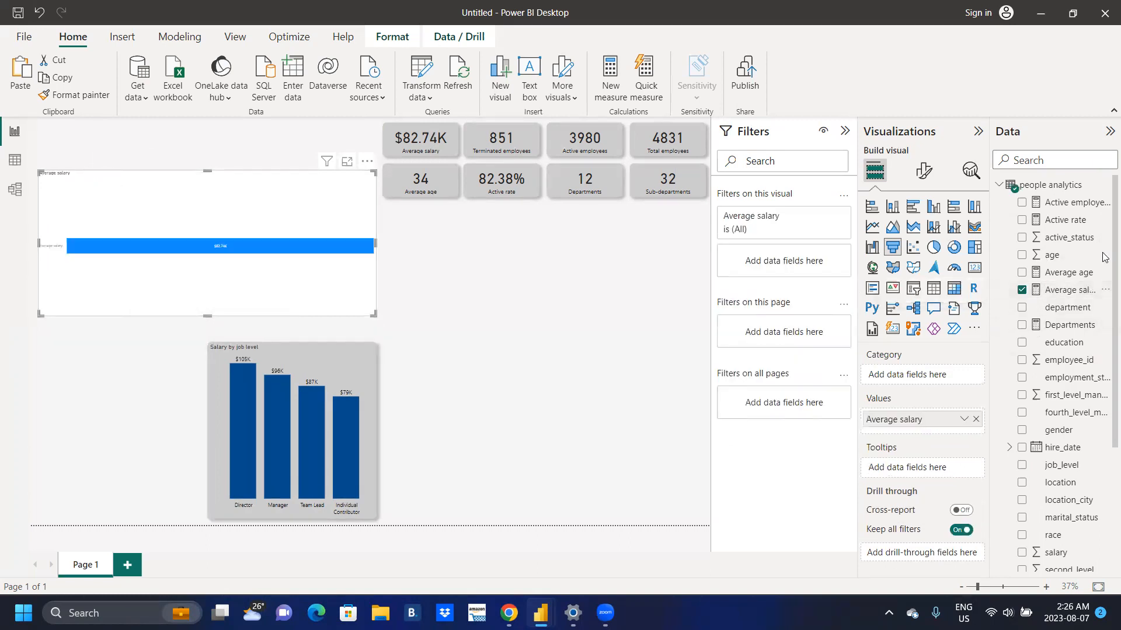
scroll(1103, 258, down, 5)
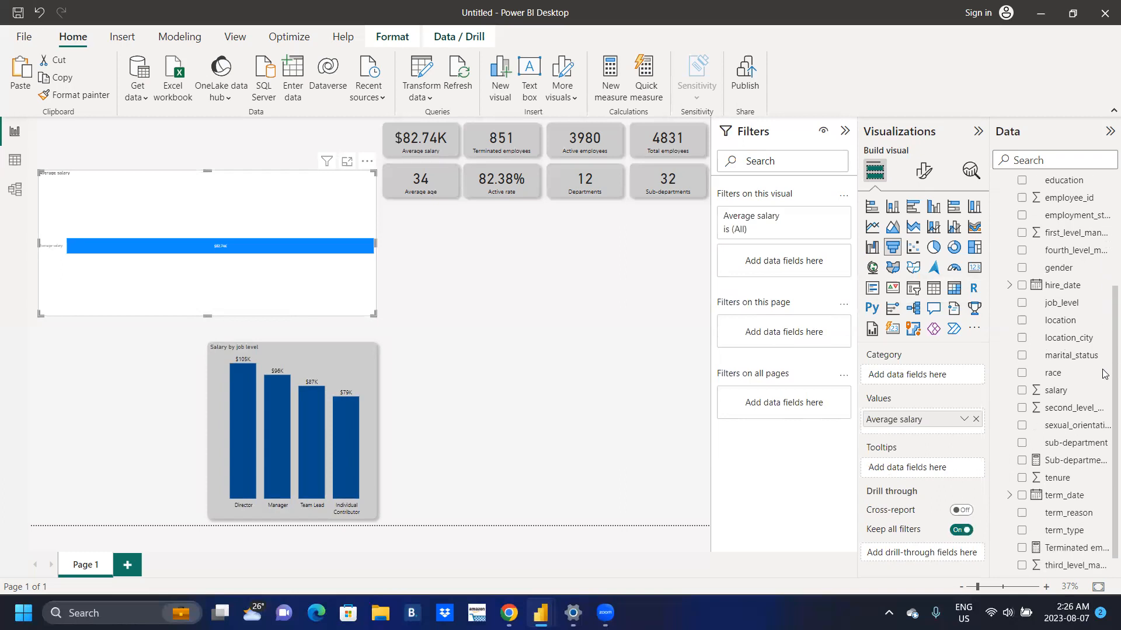
scroll(1103, 401, up, 3)
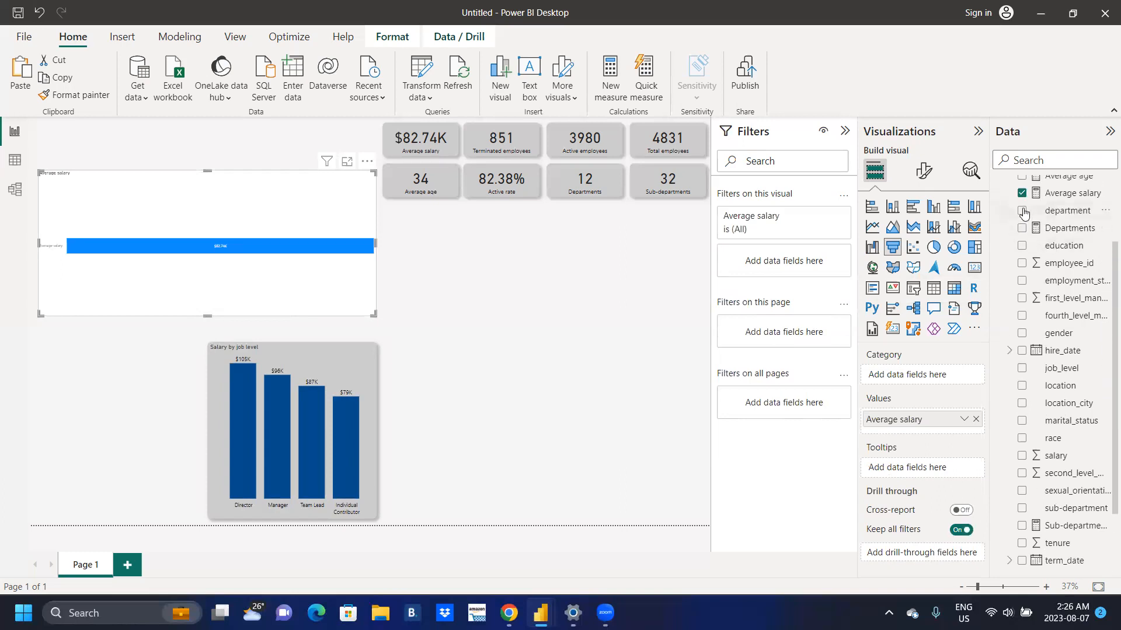
click(1022, 211)
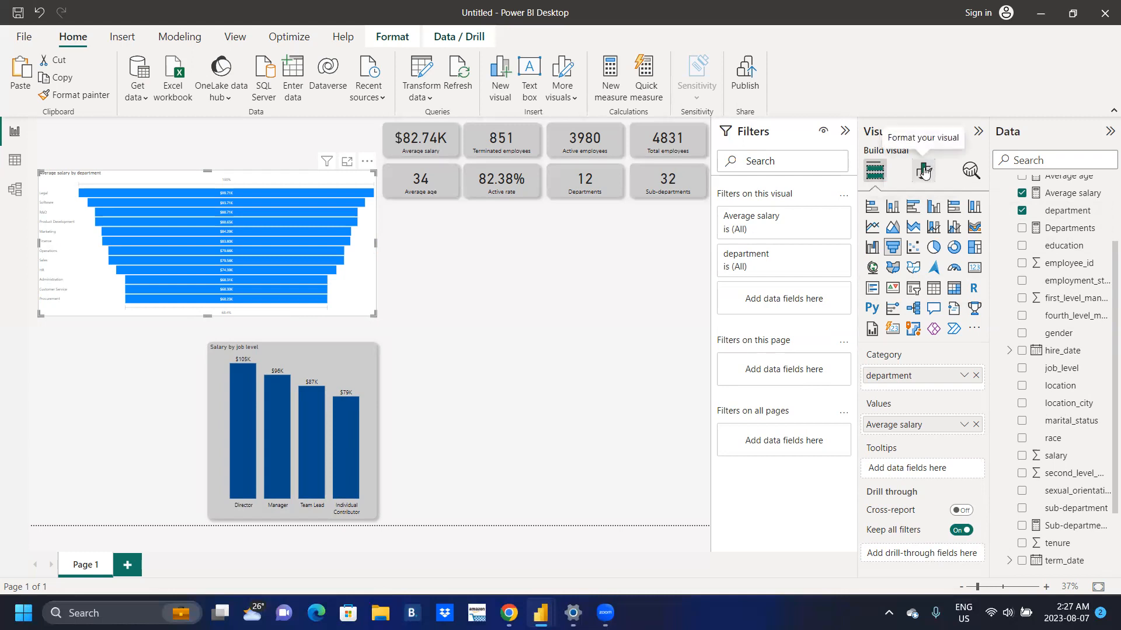
Turn off the funnel chart's conversion rate labels and set the font size of its data labels to 14
click(923, 171)
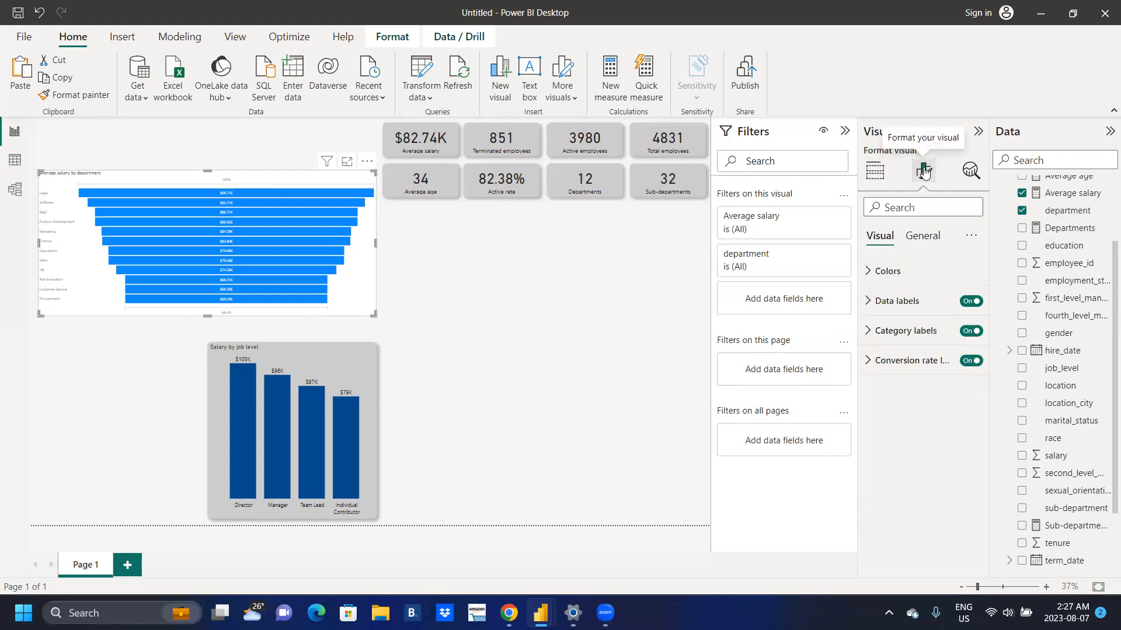
click(971, 360)
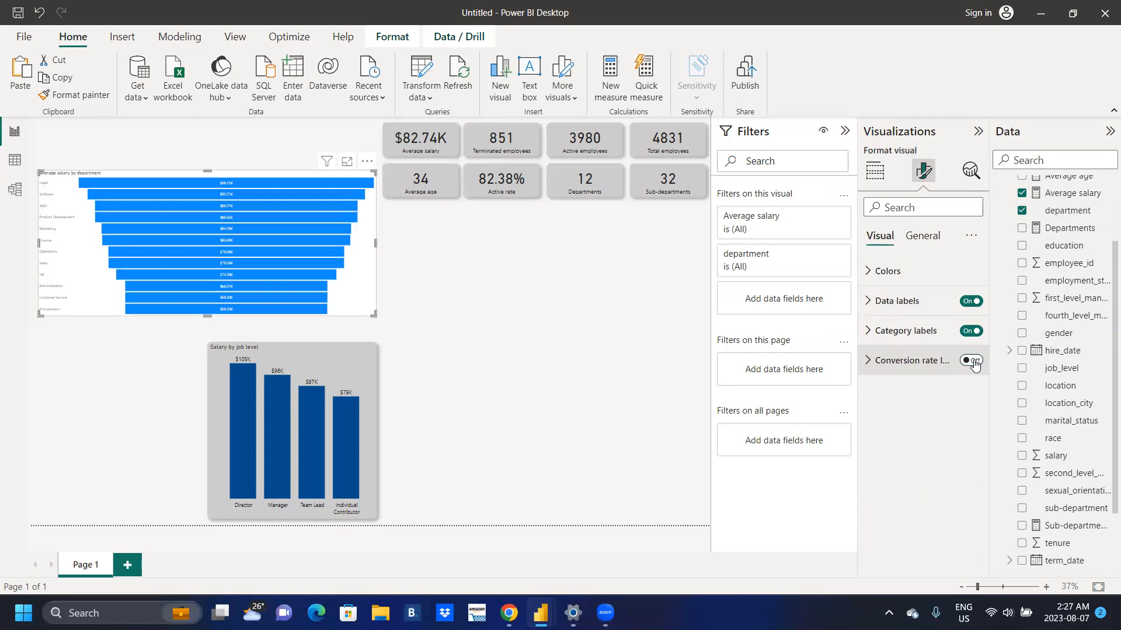
click(870, 301)
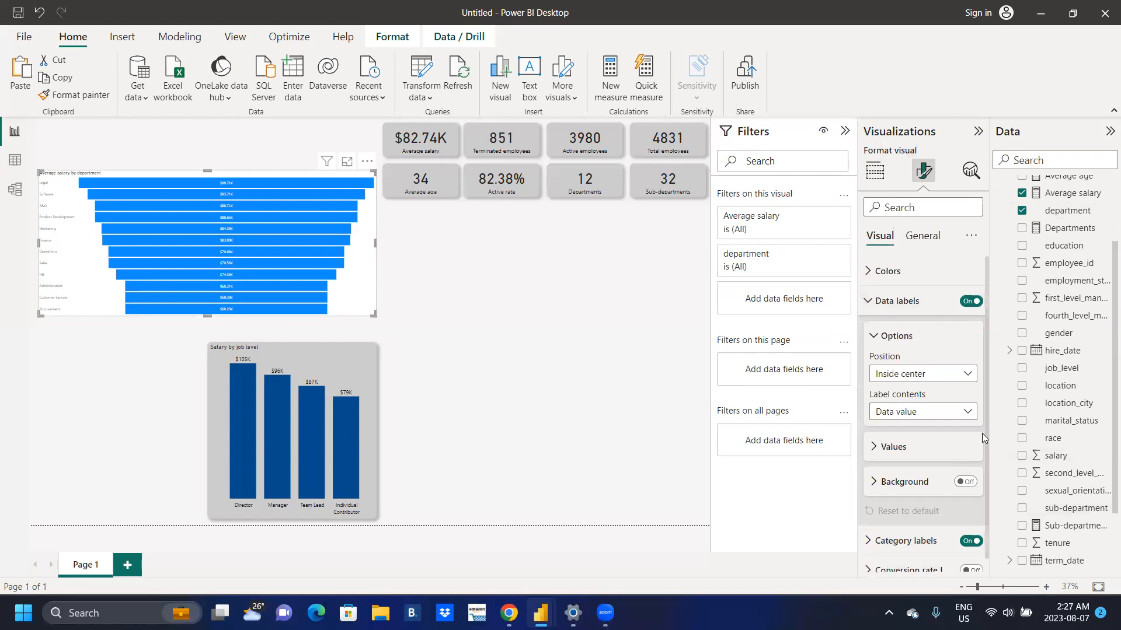
click(876, 450)
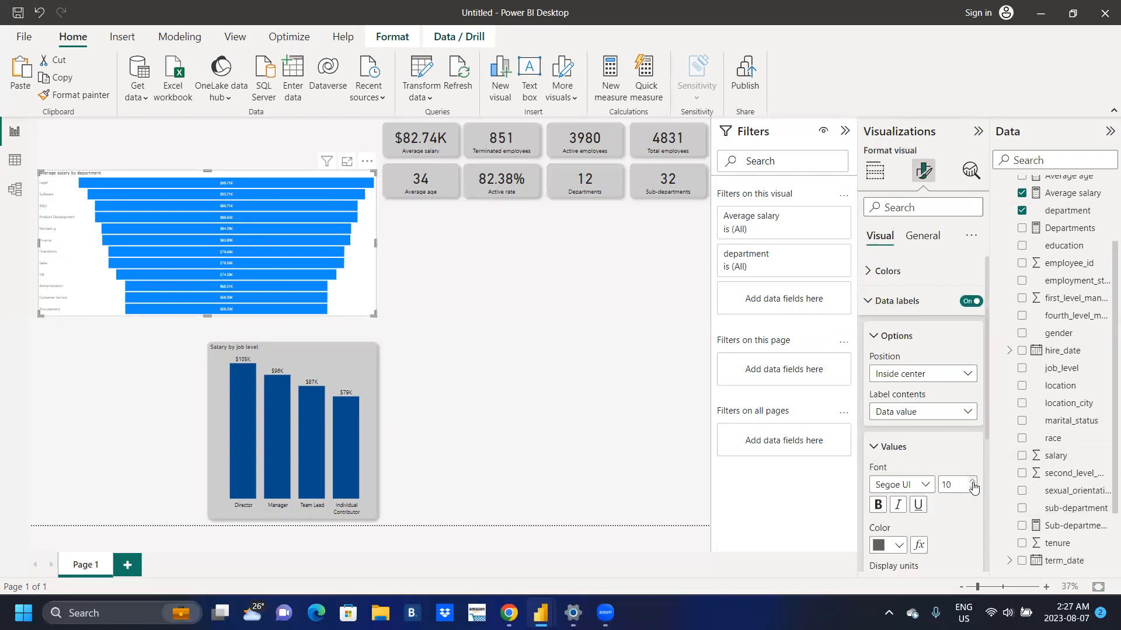
click(971, 482)
click(971, 482)
click(972, 482)
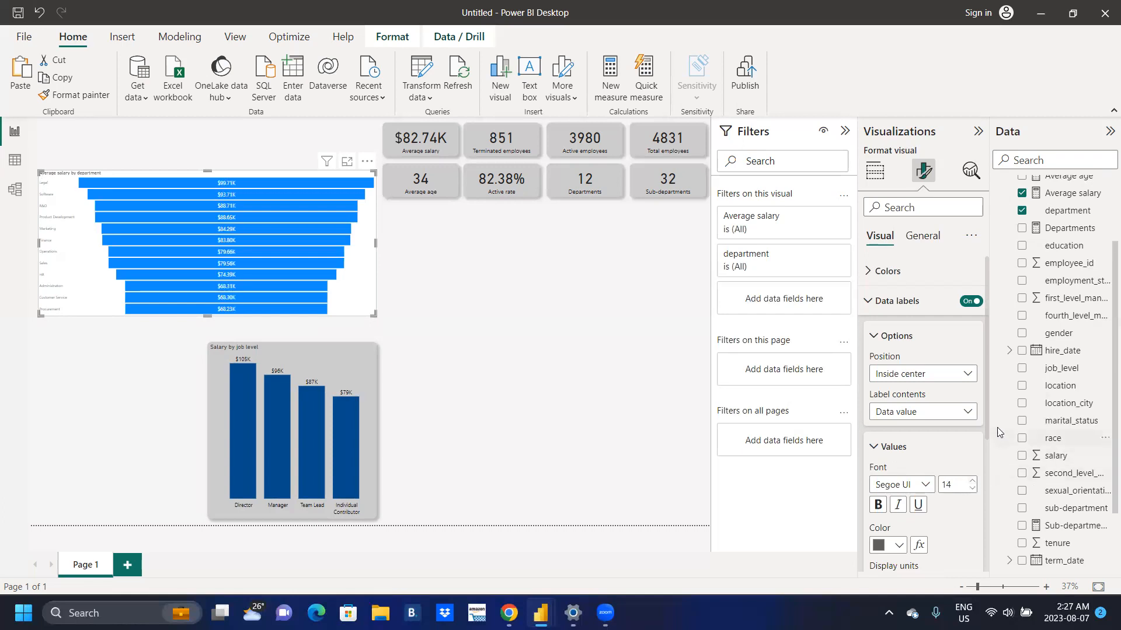
Set the funnel chart's category labels to font size 15 and colour them black
drag(986, 415, 983, 531)
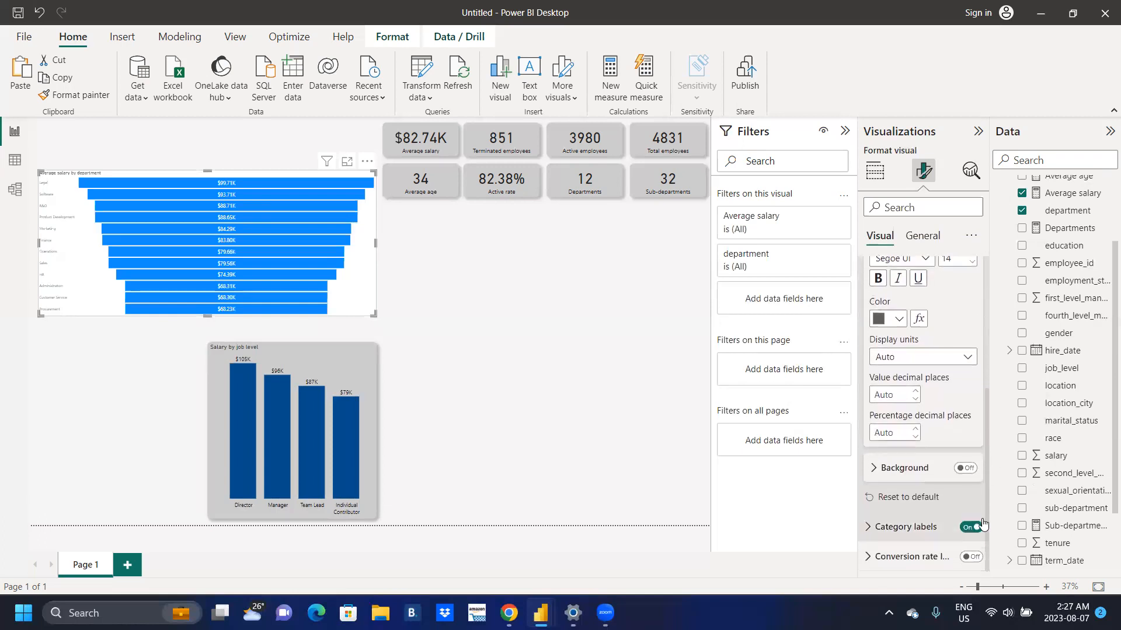
click(867, 528)
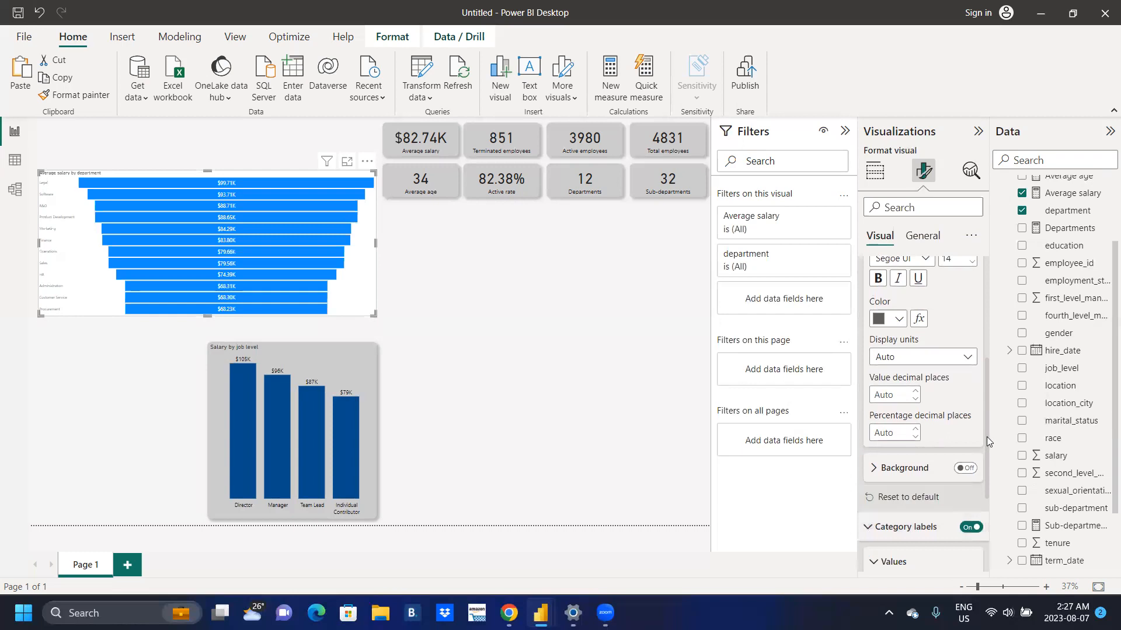
drag(986, 436, 999, 527)
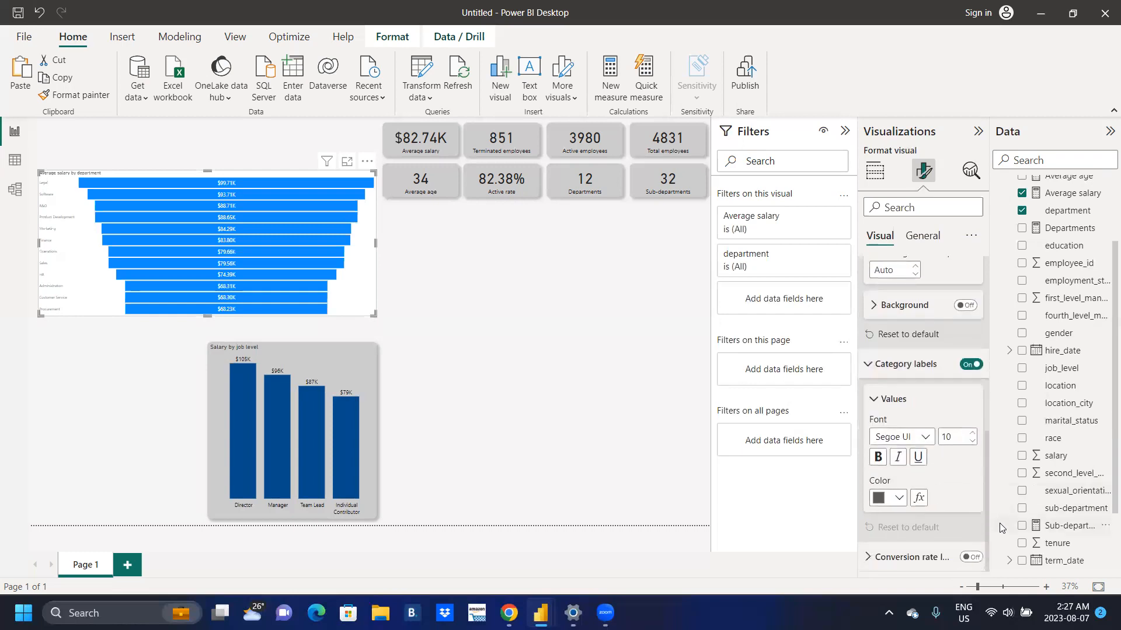
click(973, 436)
click(972, 436)
click(973, 436)
click(973, 436)
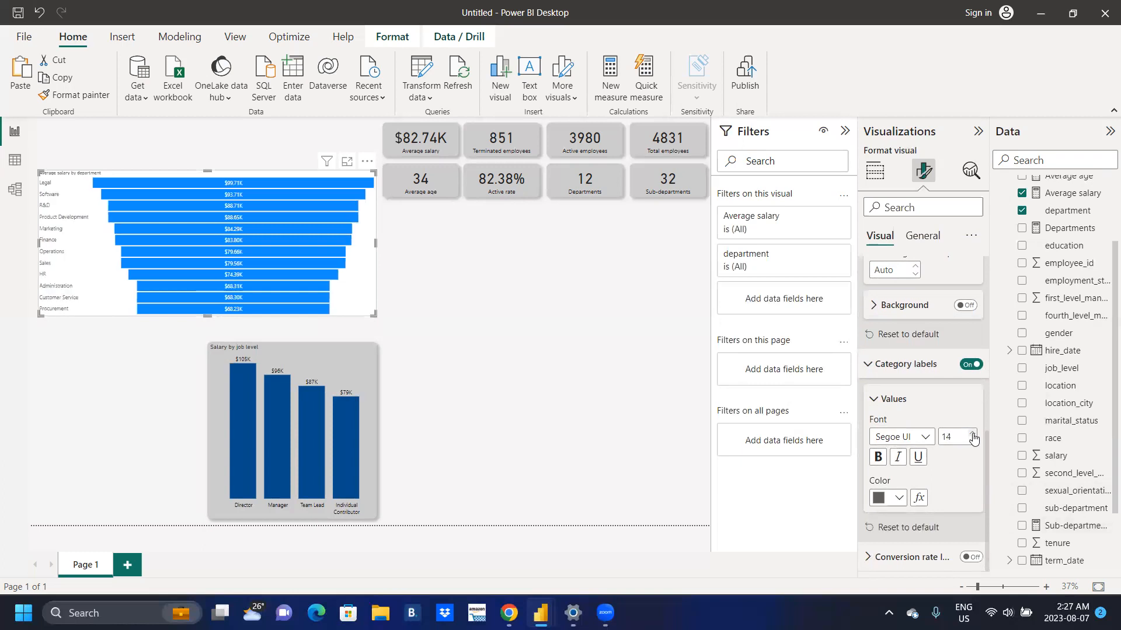
click(973, 436)
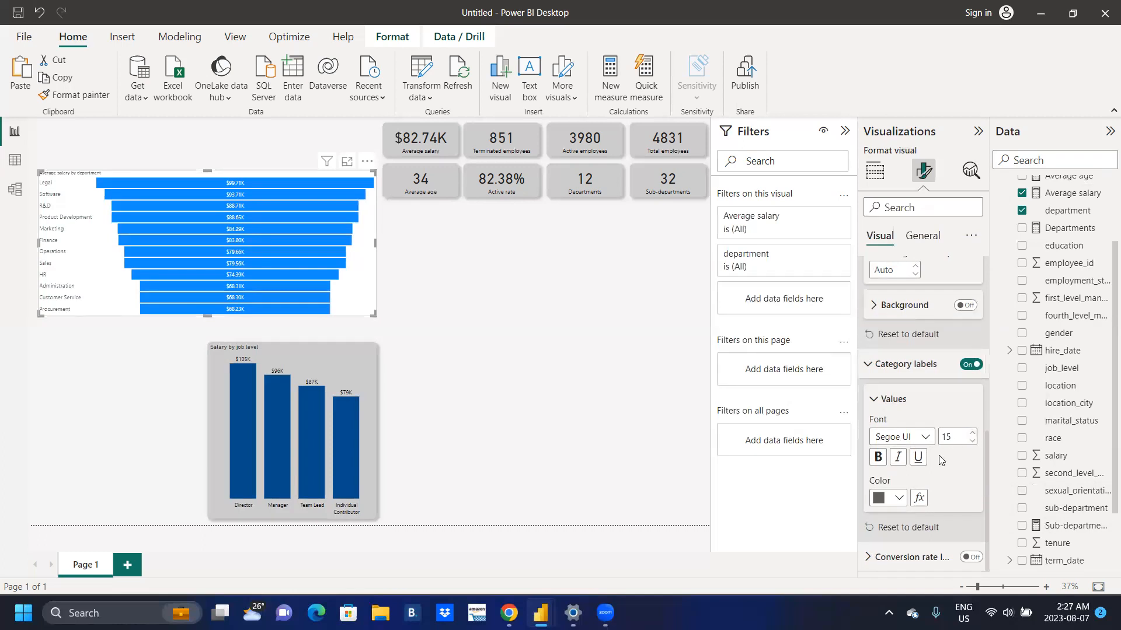
click(900, 499)
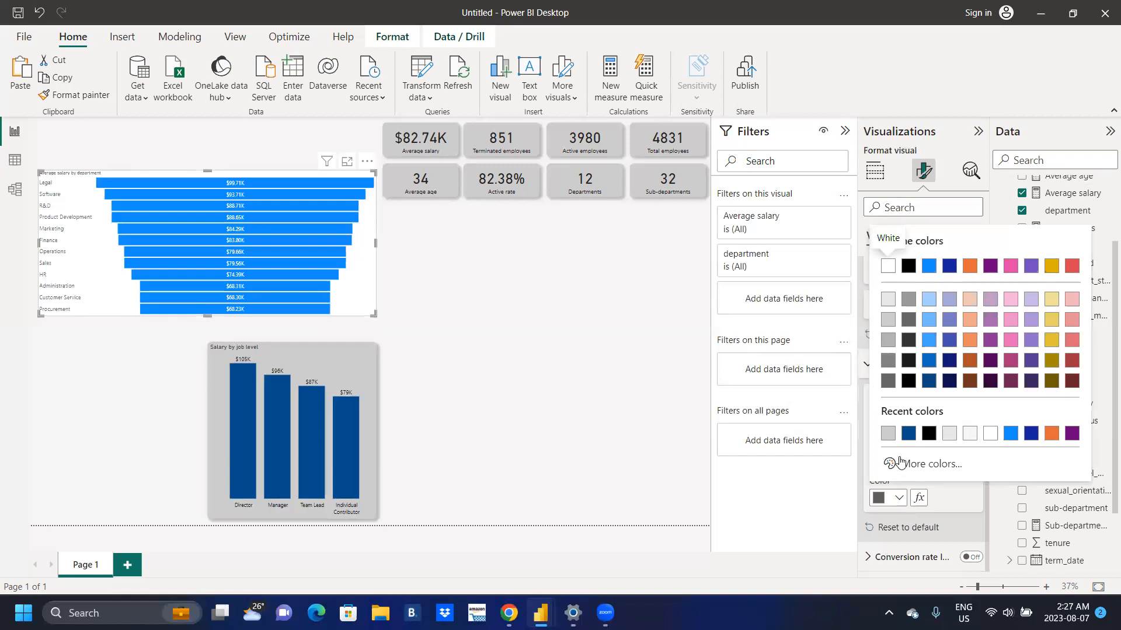
click(928, 433)
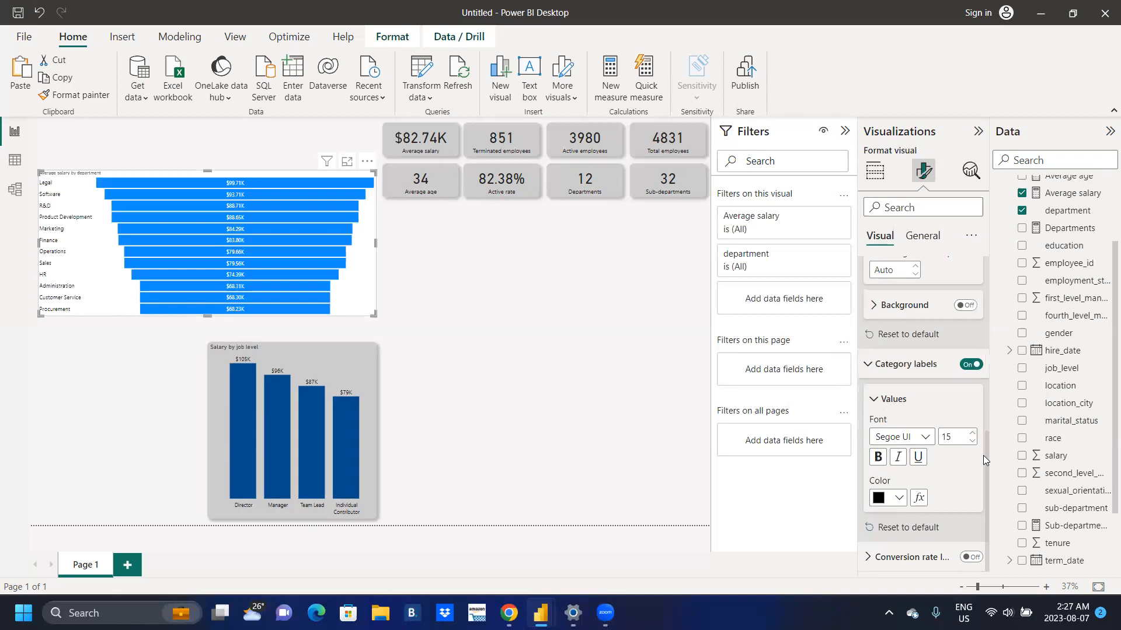
Set the default colour of the funnel bars to a custom dark indigo blue, about #1B0479
drag(985, 443, 992, 344)
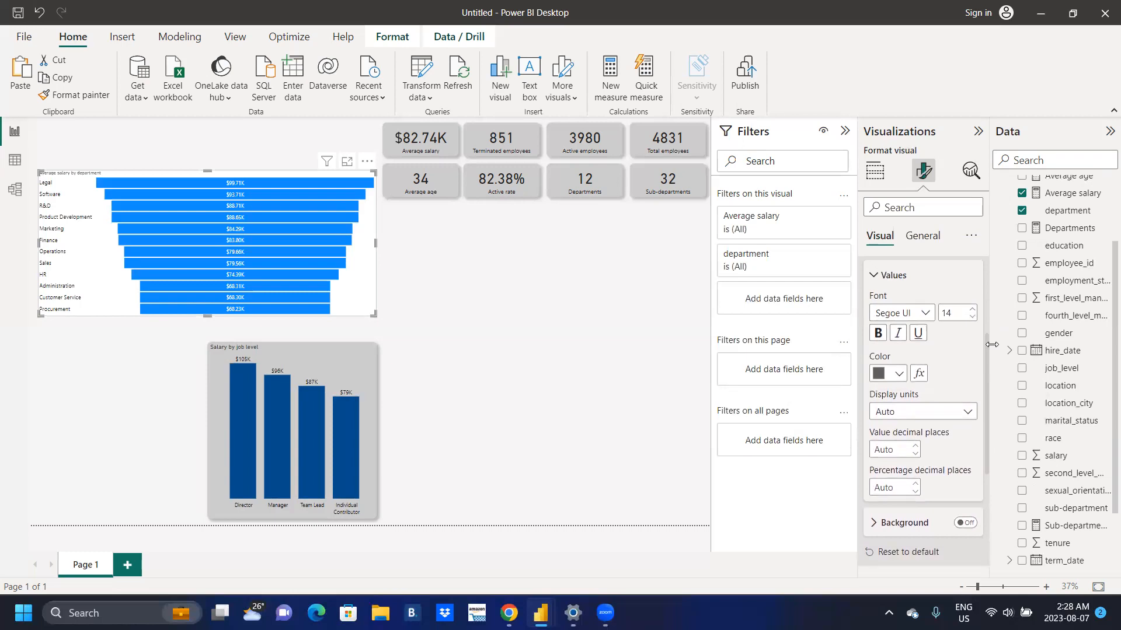
drag(992, 344, 991, 268)
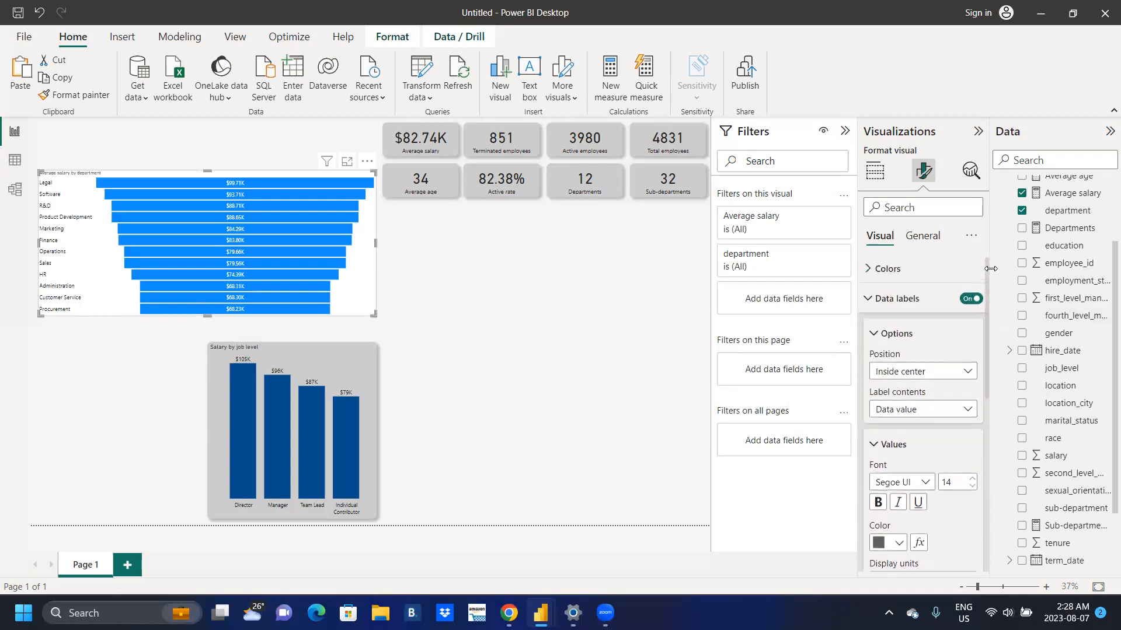
click(876, 272)
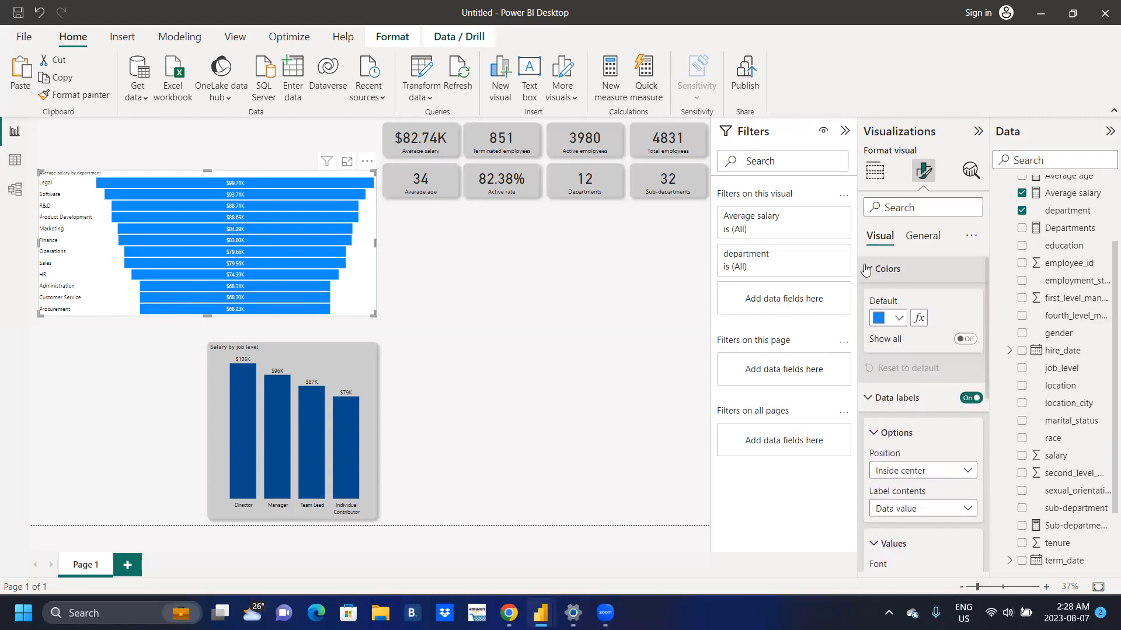
click(896, 319)
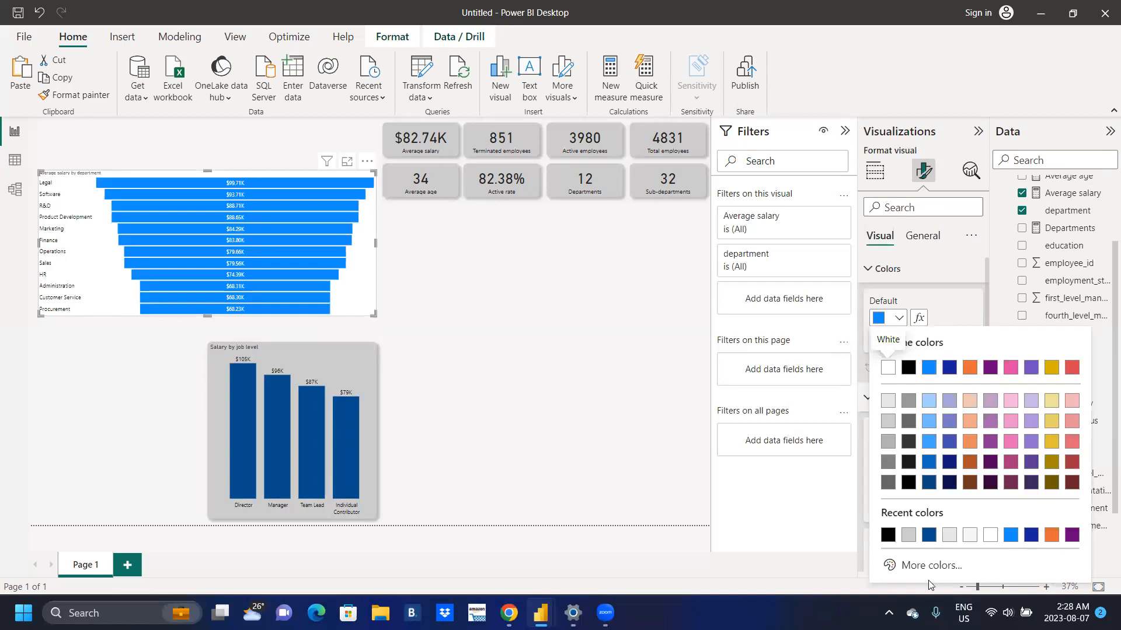
click(924, 565)
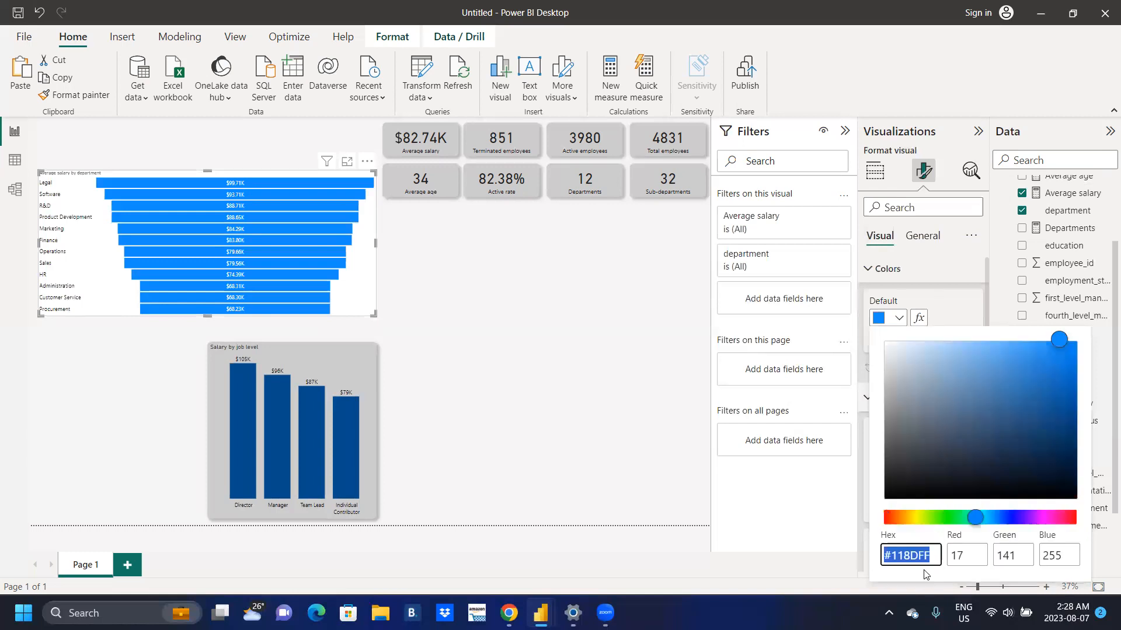
click(995, 522)
drag(996, 526, 1013, 524)
click(1054, 398)
drag(1059, 402, 1070, 429)
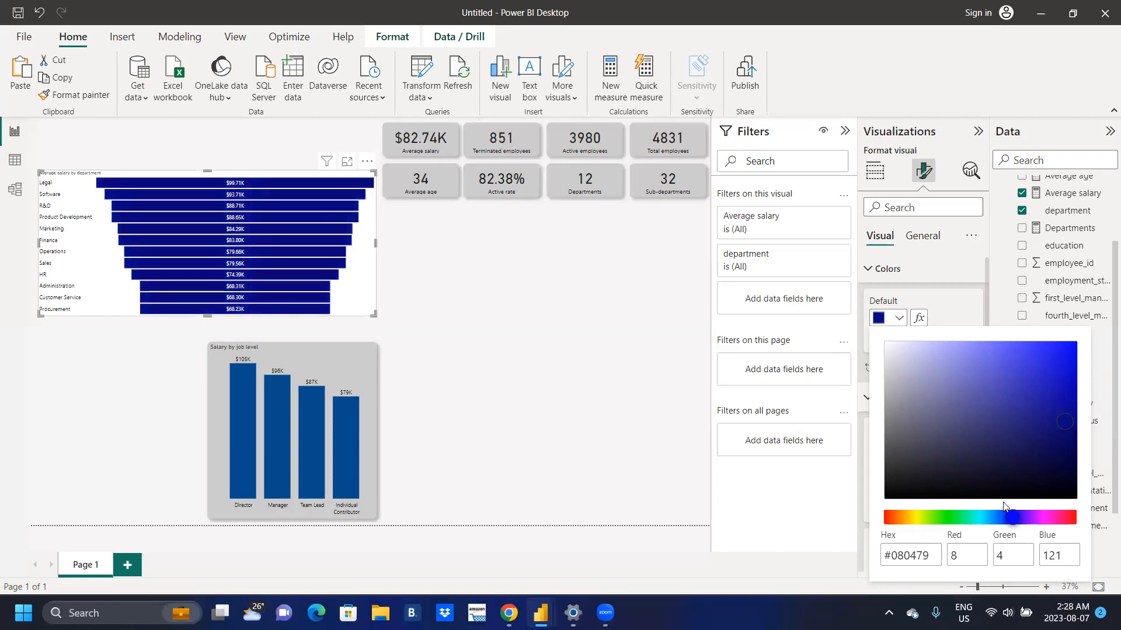
drag(1011, 518, 985, 524)
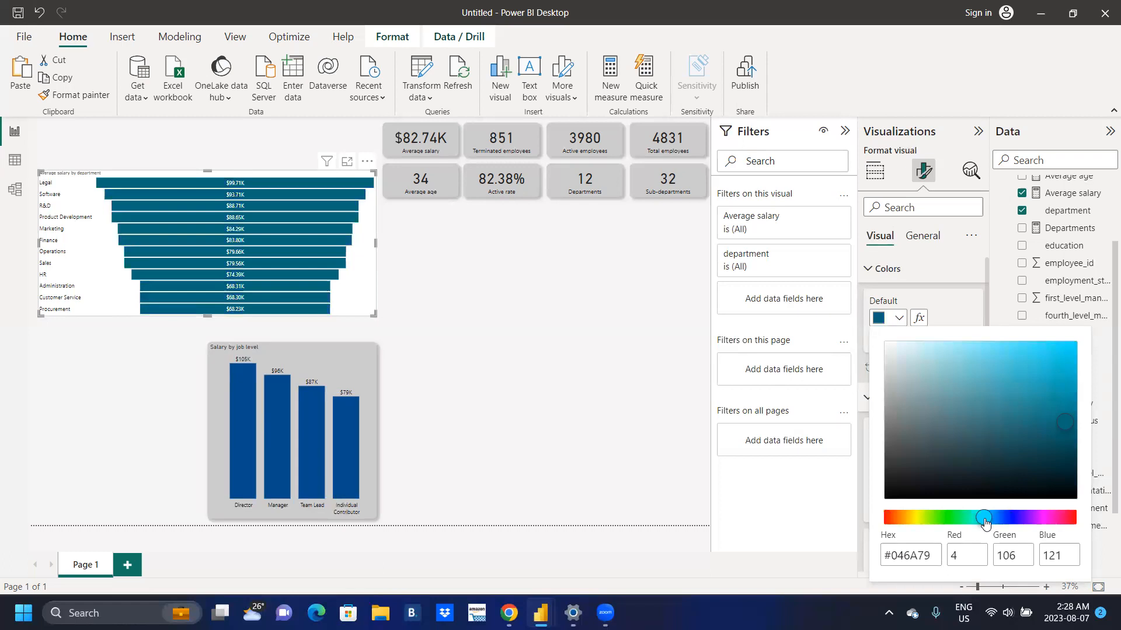
drag(985, 523, 1018, 523)
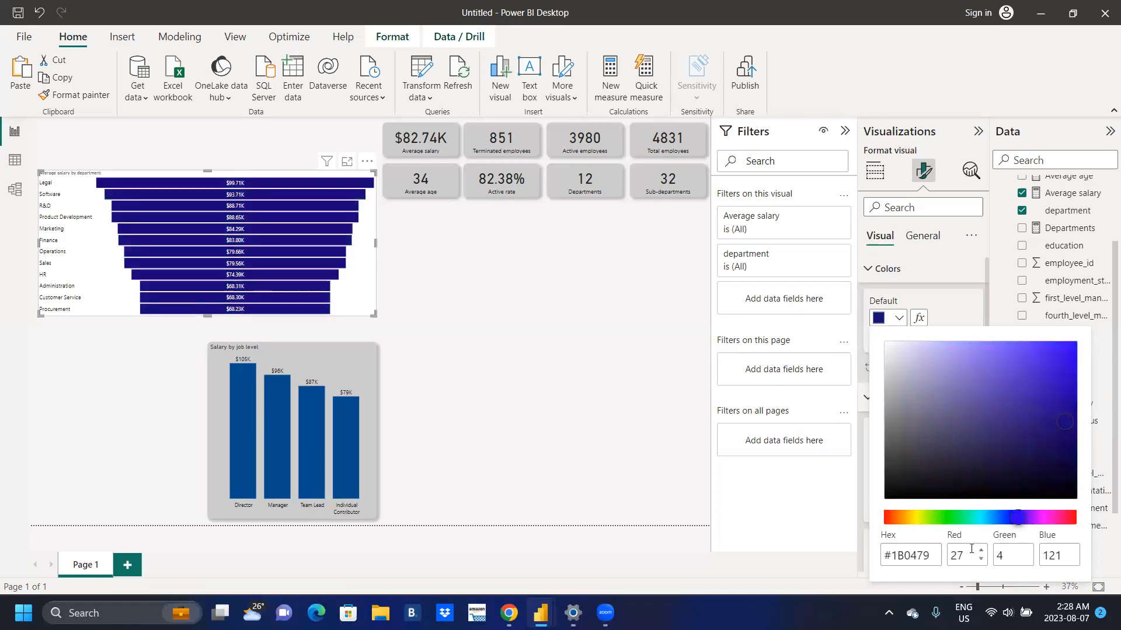
click(950, 505)
key(Escape)
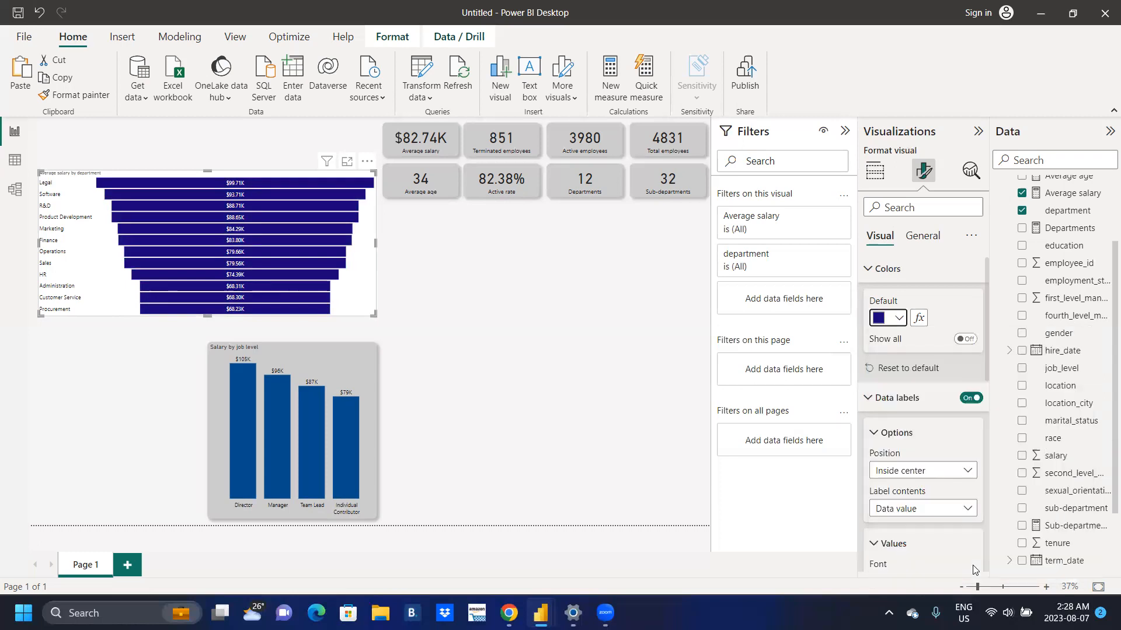
Change the funnel chart's title text to "Salary by department"
click(922, 243)
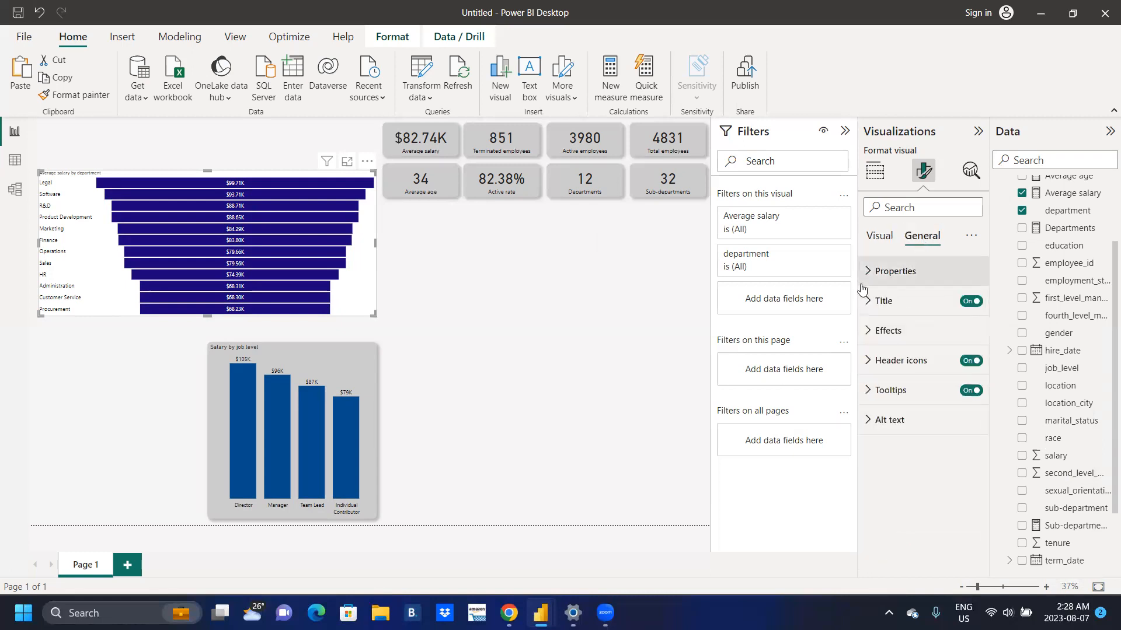
click(879, 301)
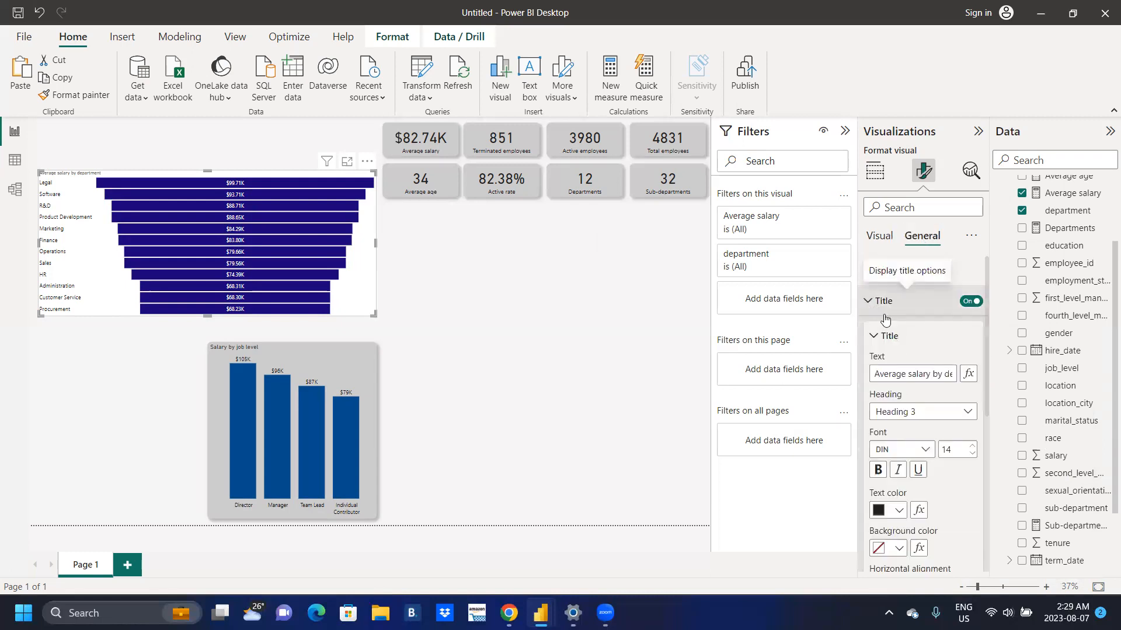
click(913, 376)
key(BackSpace)
key(BackSpace)
key(BackSpace)
key(BackSpace)
key(BackSpace)
key(BackSpace)
key(BackSpace)
key(BackSpace)
key(BackSpace)
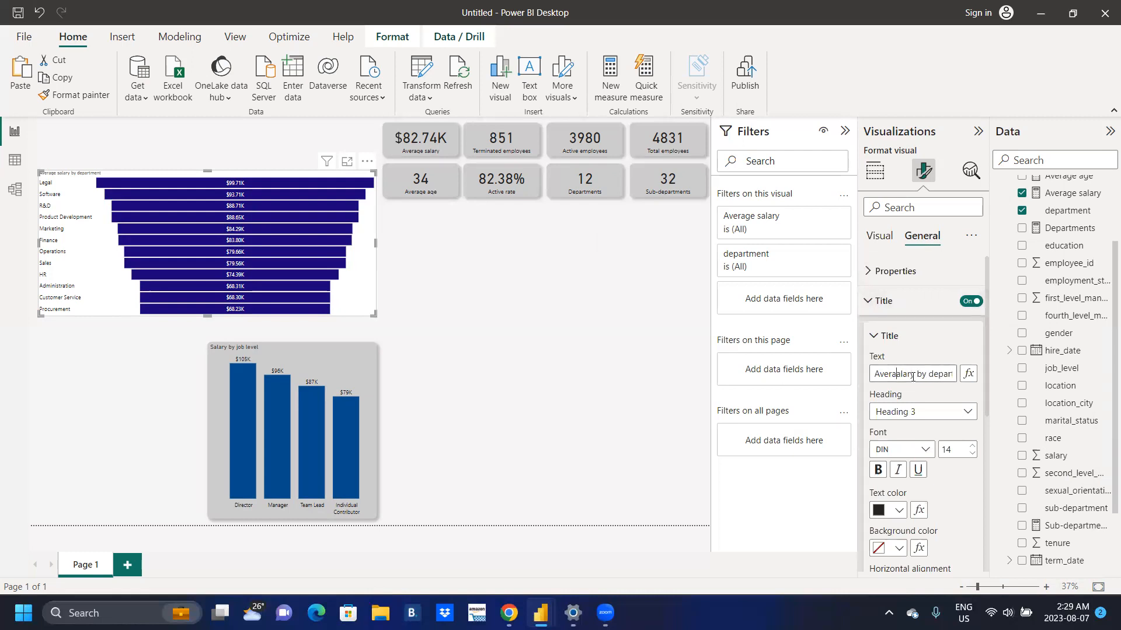
text(D)
key(BackSpace)
text(S)
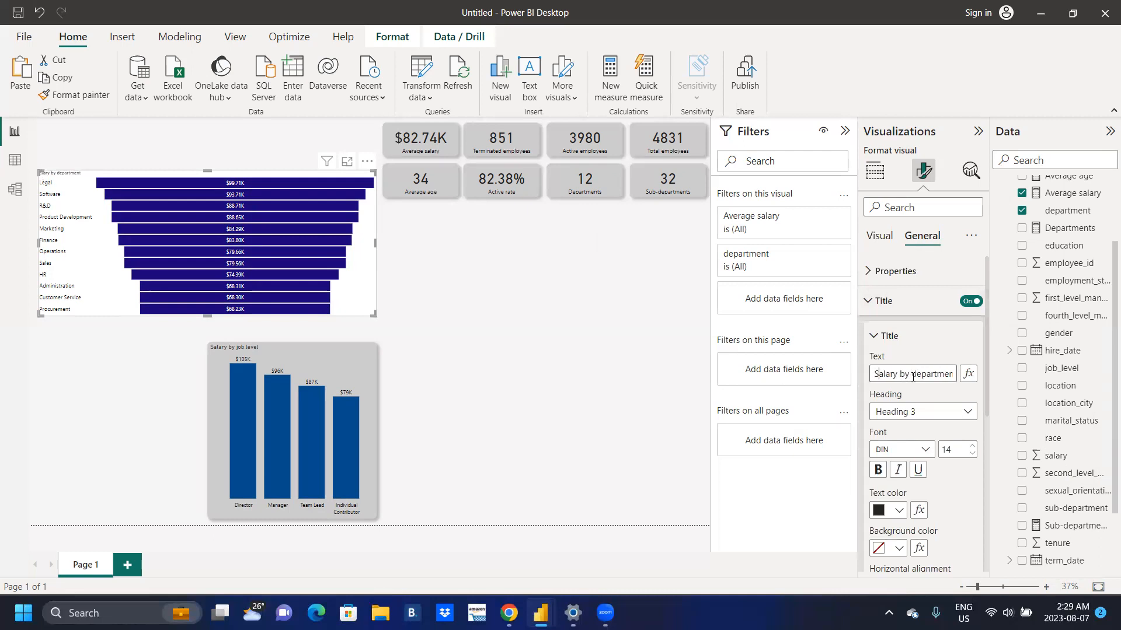
Set the font size of the funnel chart's title to 18
click(973, 446)
click(973, 447)
click(973, 447)
click(973, 447)
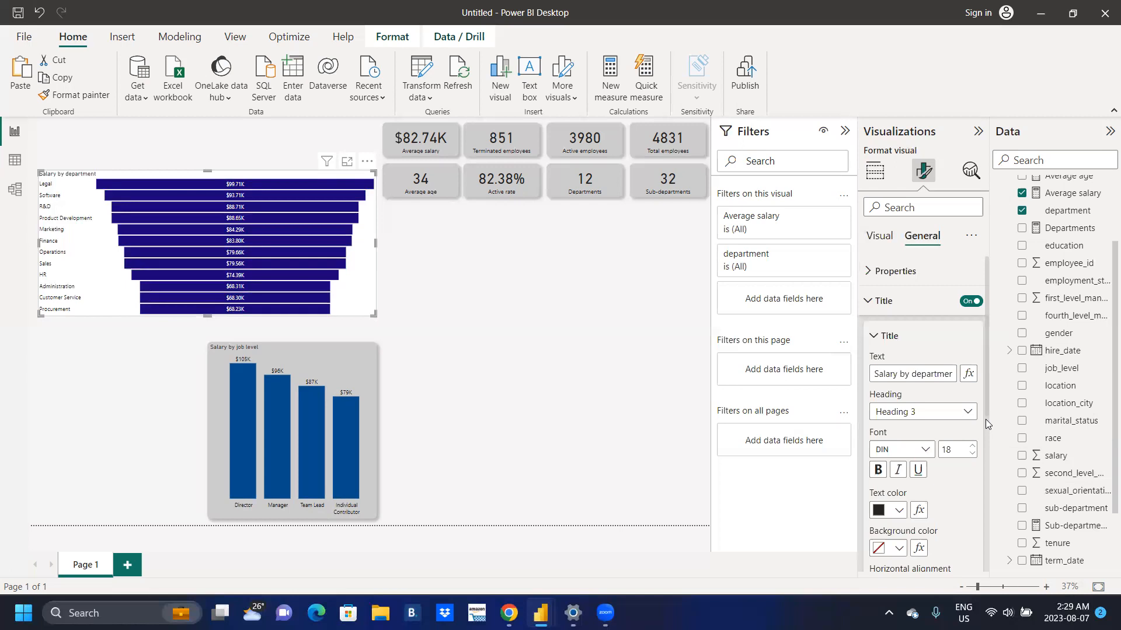
Set the funnel chart's background colour to the light grey used on the other visuals
drag(986, 415, 987, 572)
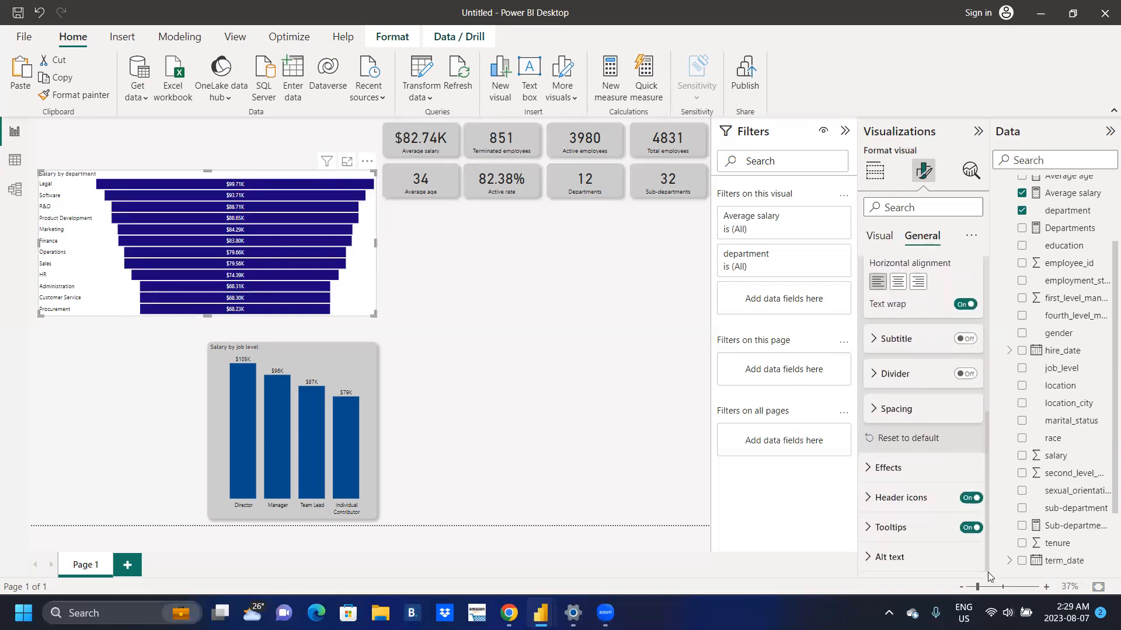
click(871, 468)
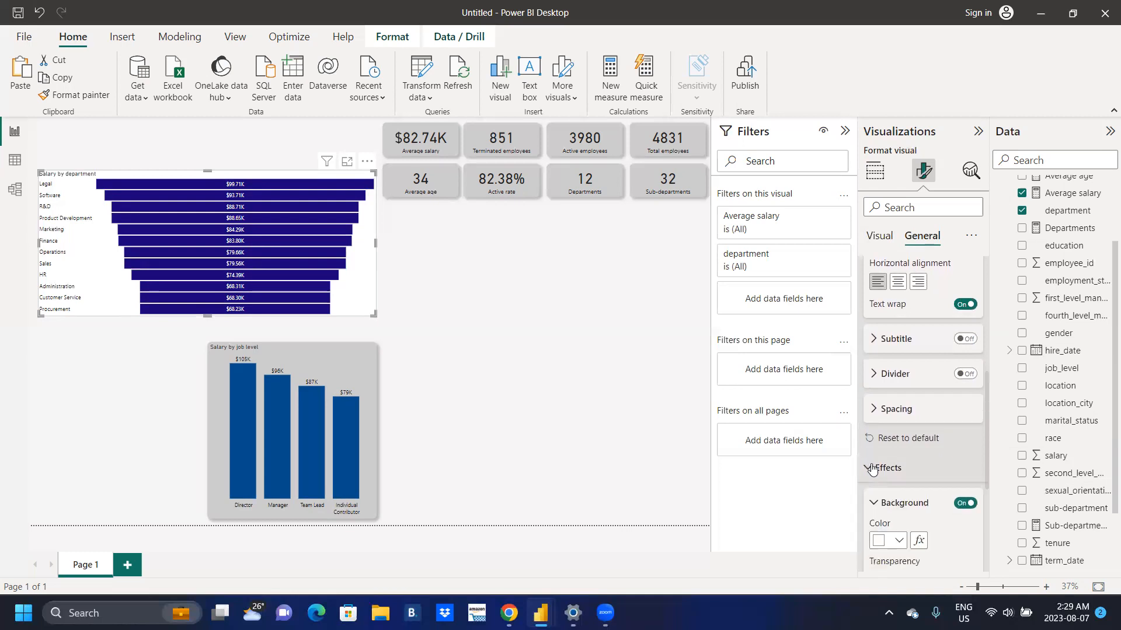
click(899, 544)
click(905, 481)
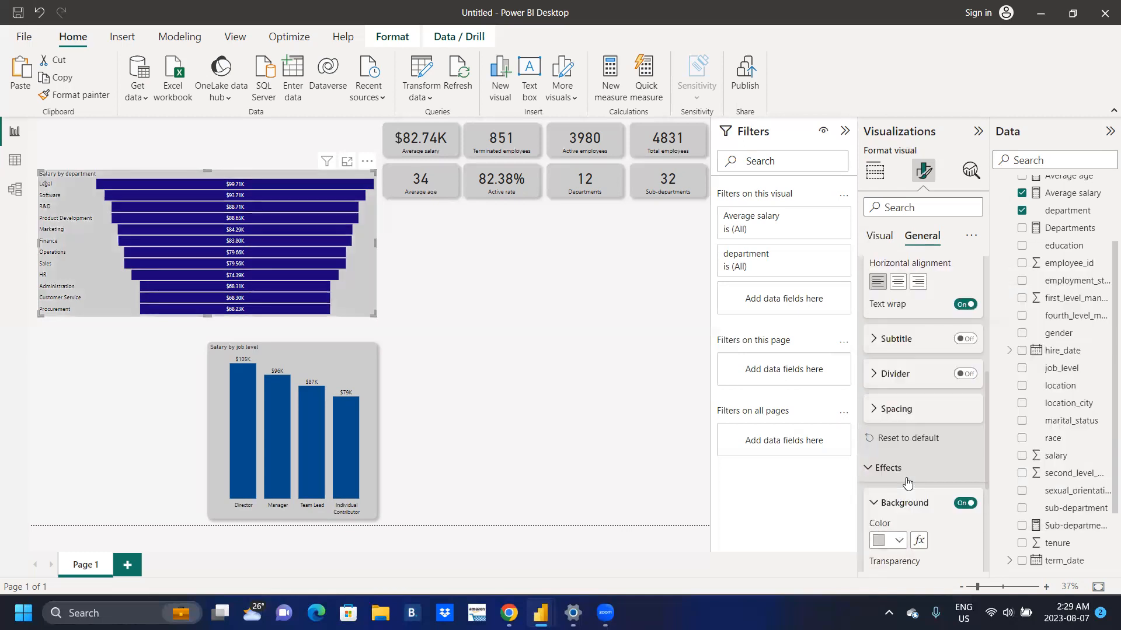
Turn on the visual border and the shadow for the funnel chart
drag(987, 422, 988, 504)
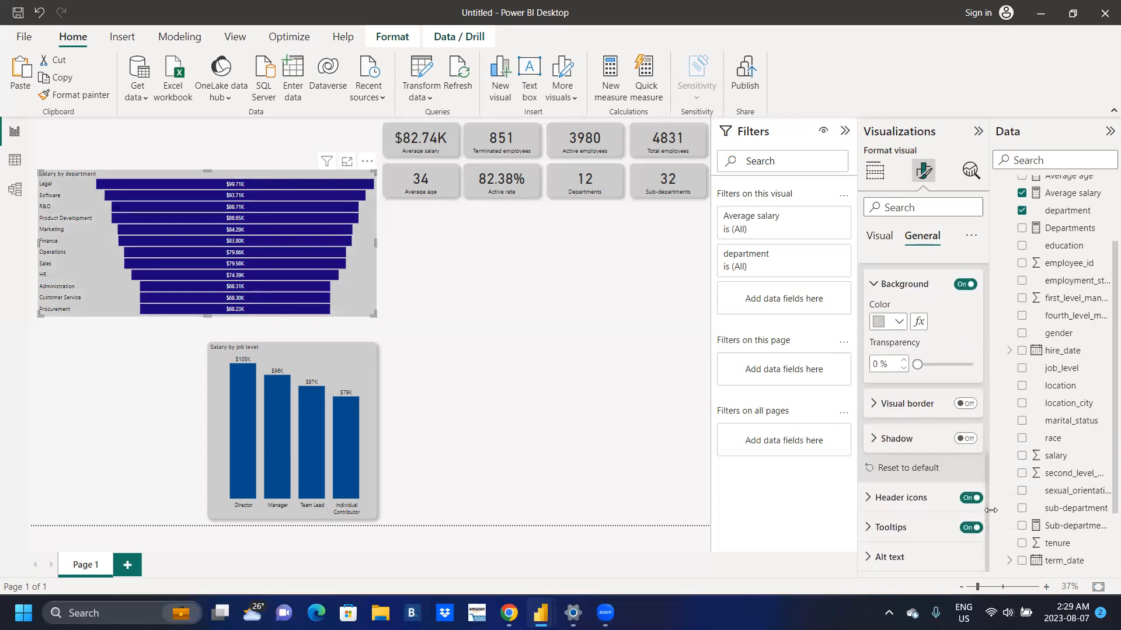
click(968, 404)
click(965, 440)
Colour the funnel chart's border the same light grey as its background and round its corners to 15 px
click(873, 404)
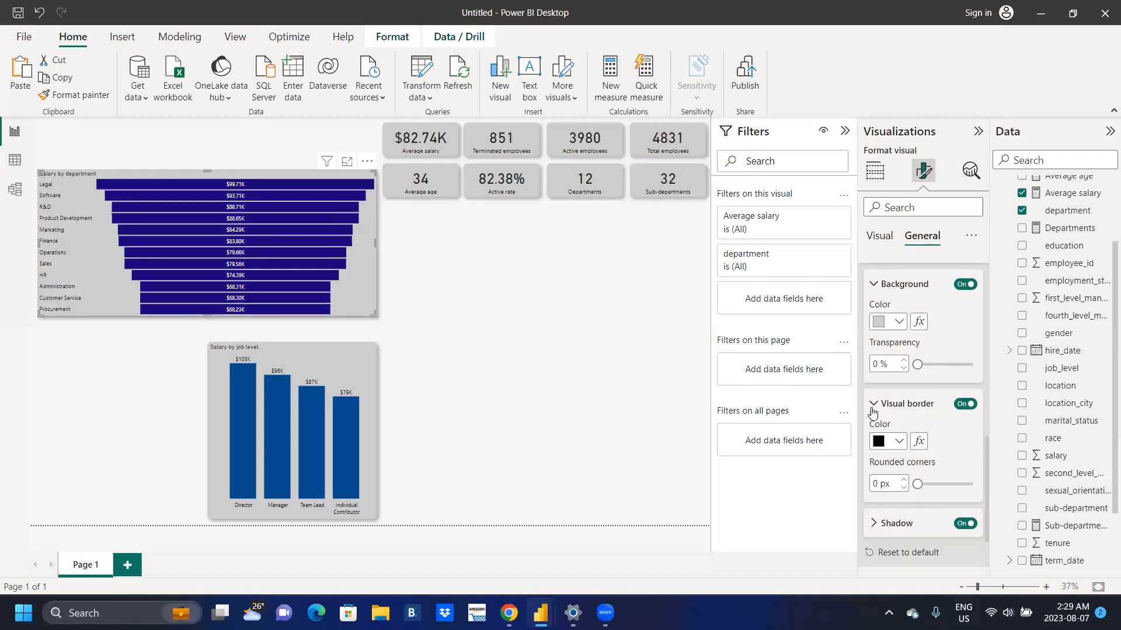
click(902, 446)
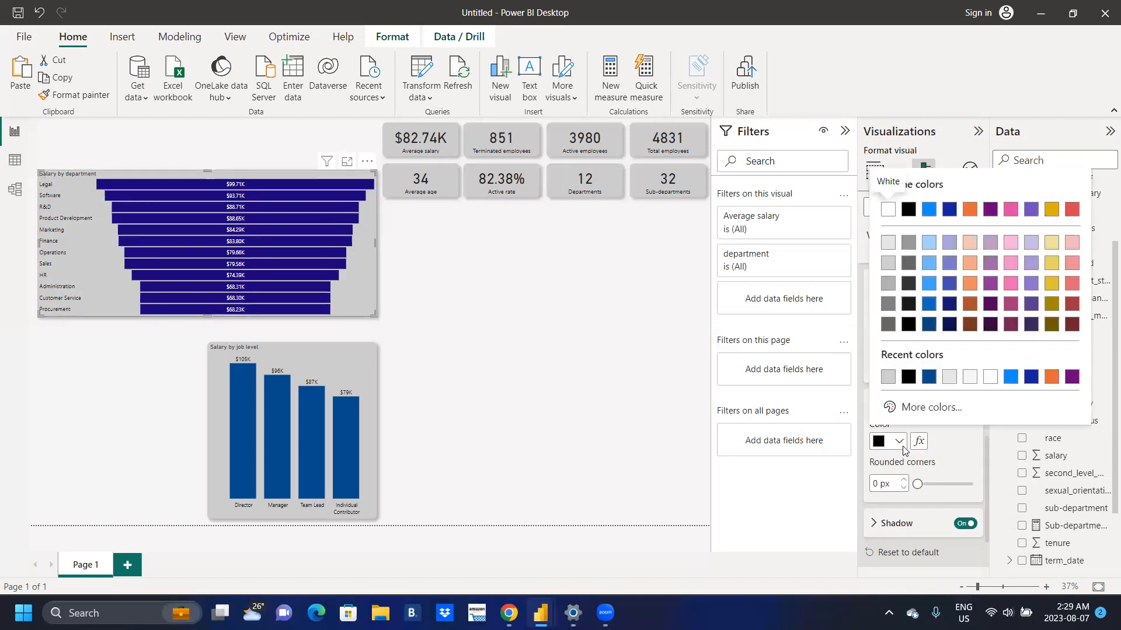
click(888, 378)
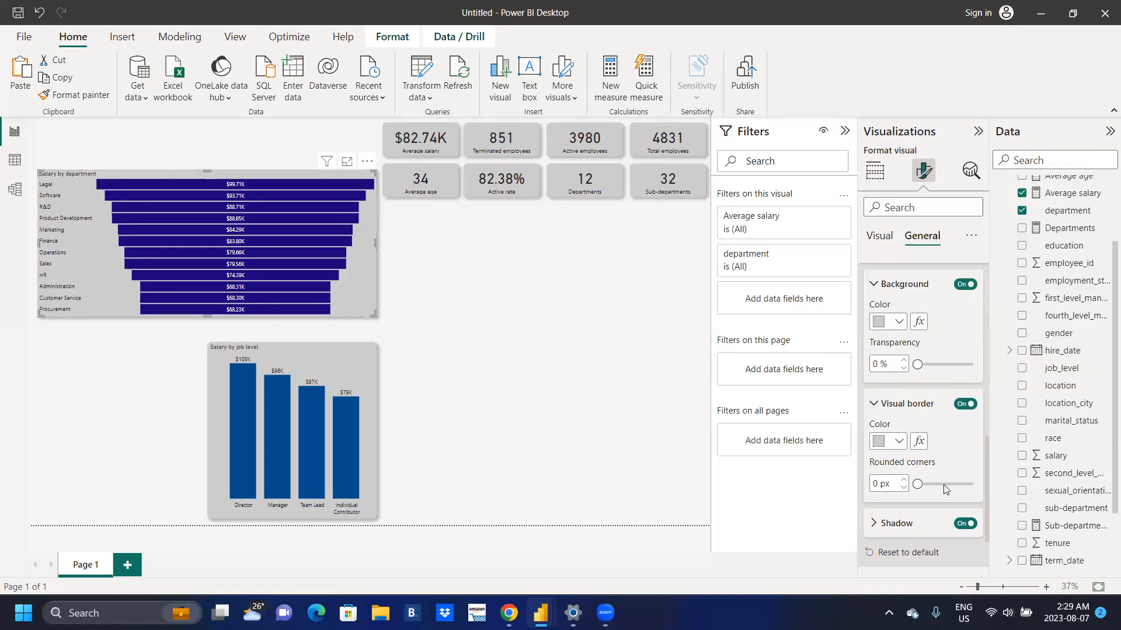
click(943, 484)
click(904, 478)
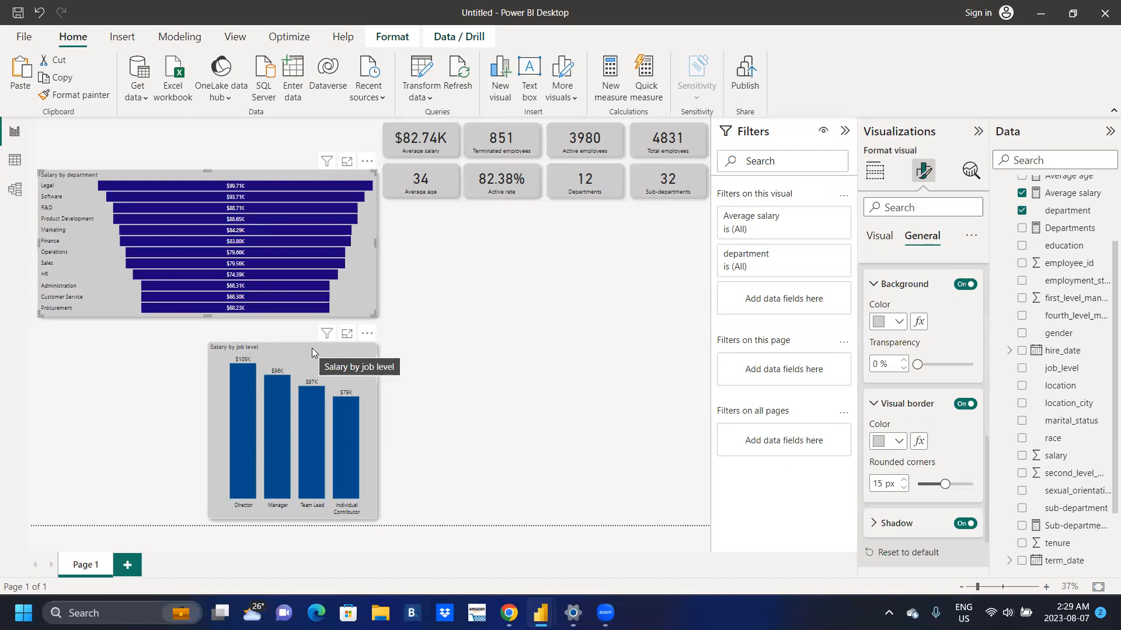
Extend the top edge of the Salary by job level chart up to just below the funnel chart, and deselect it
click(338, 362)
drag(293, 345, 294, 325)
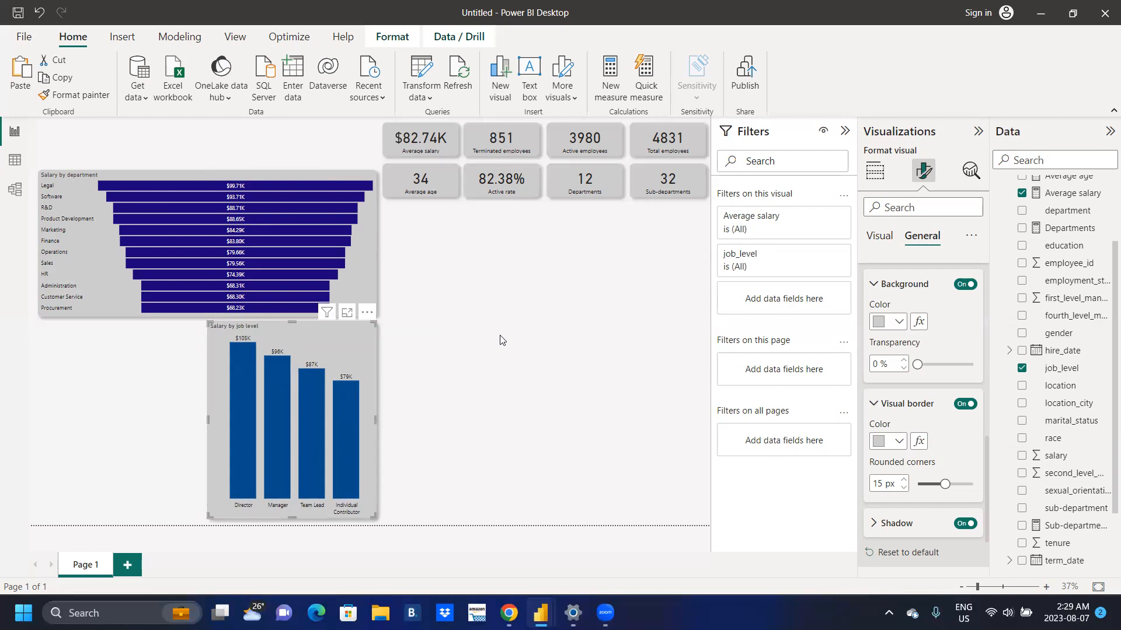
click(677, 255)
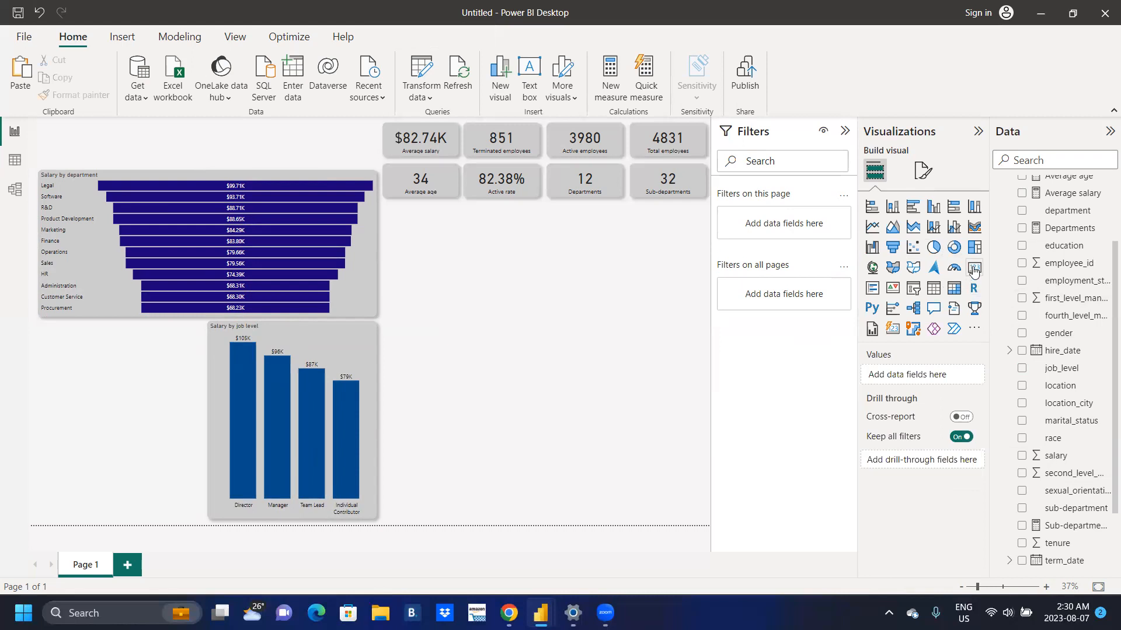
Insert a donut chart below the Departments and Sub-departments cards, spanning both cards and ending level with the funnel chart's bottom edge
click(954, 248)
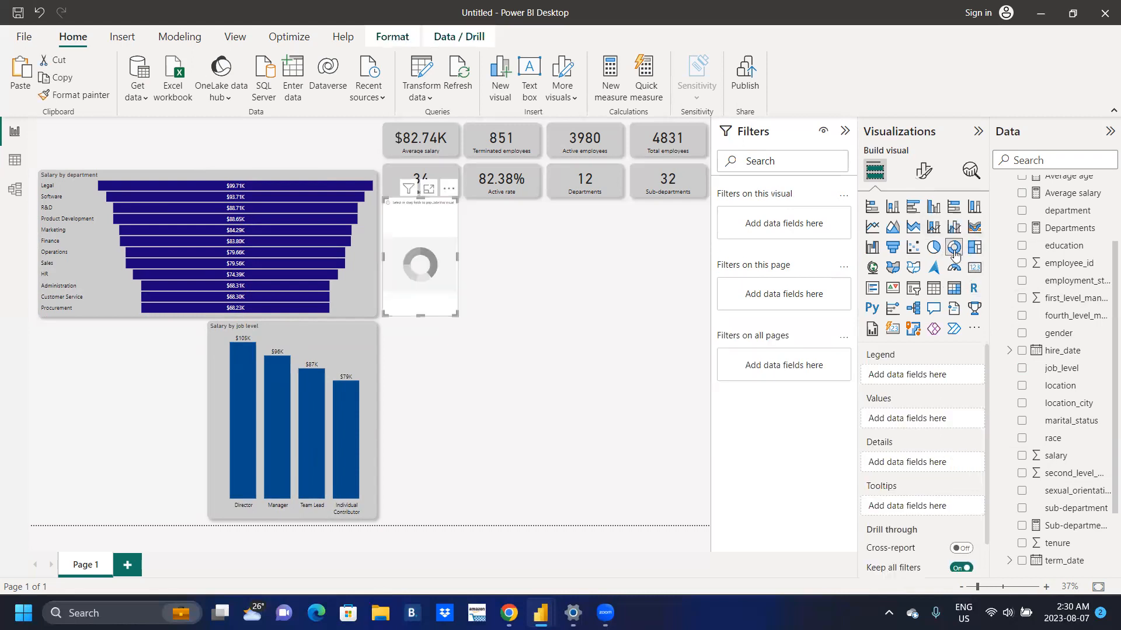
drag(433, 208, 682, 235)
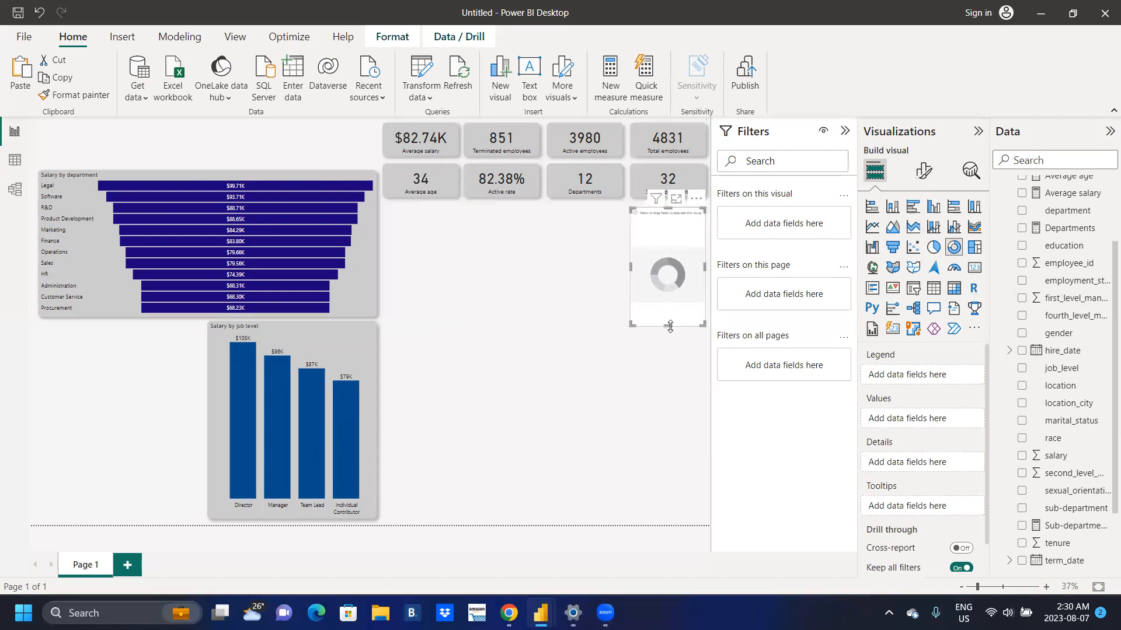
drag(669, 326, 672, 295)
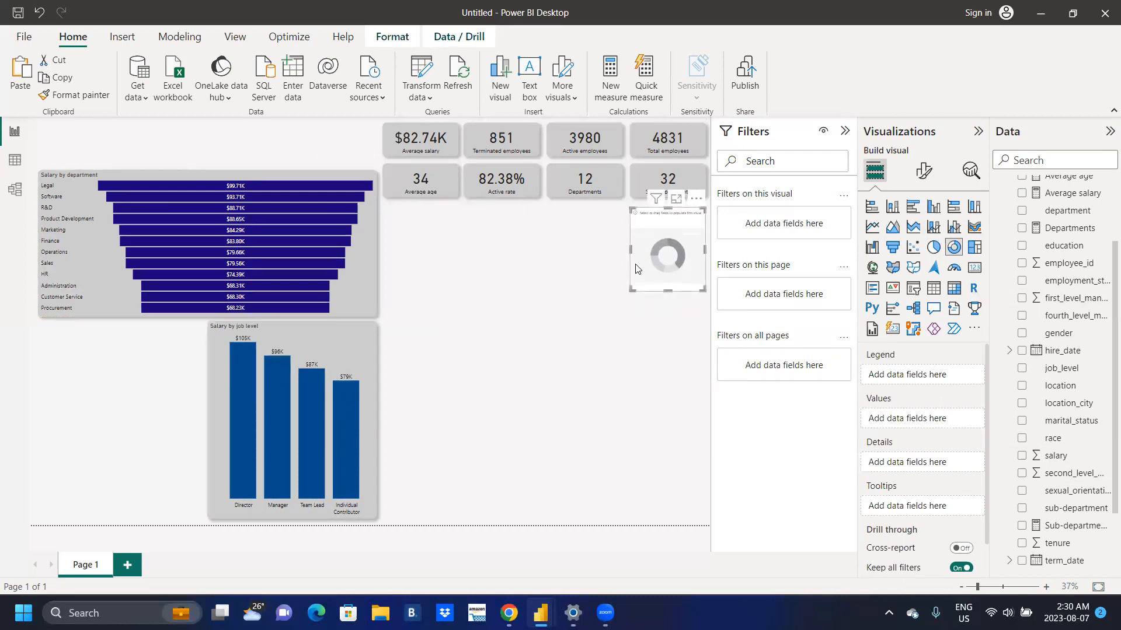
drag(627, 249, 549, 266)
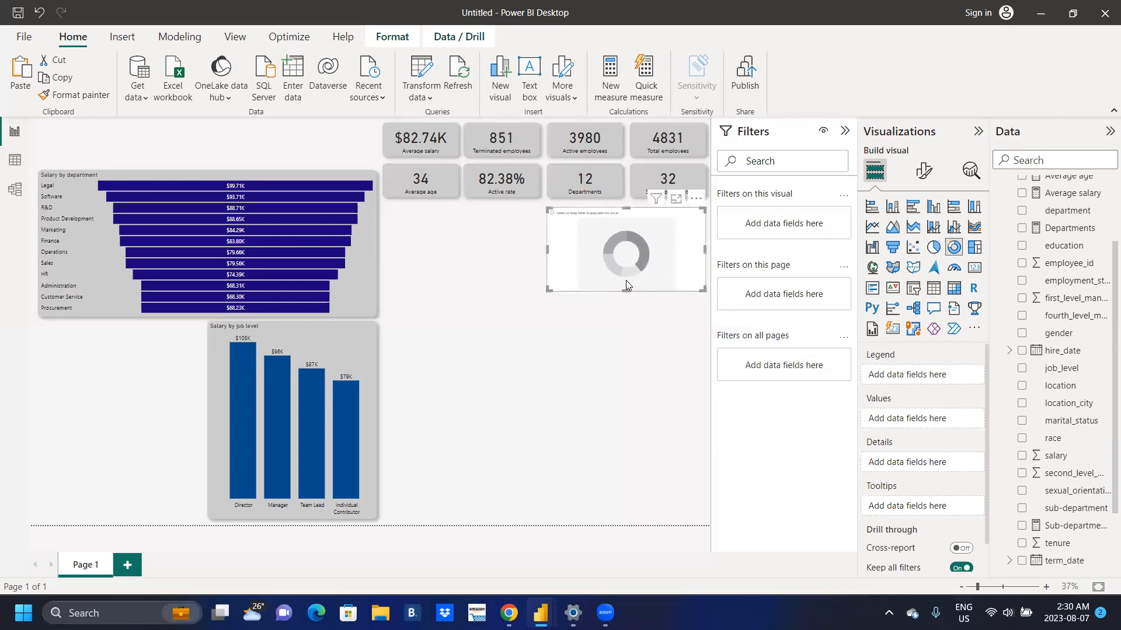
drag(625, 297, 621, 317)
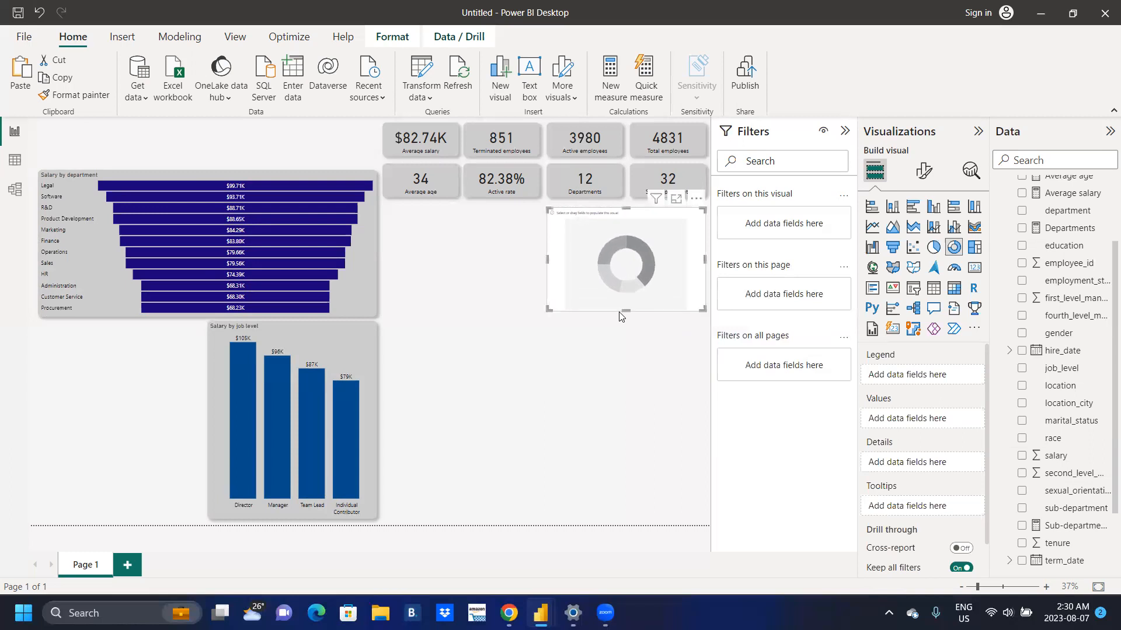
click(620, 316)
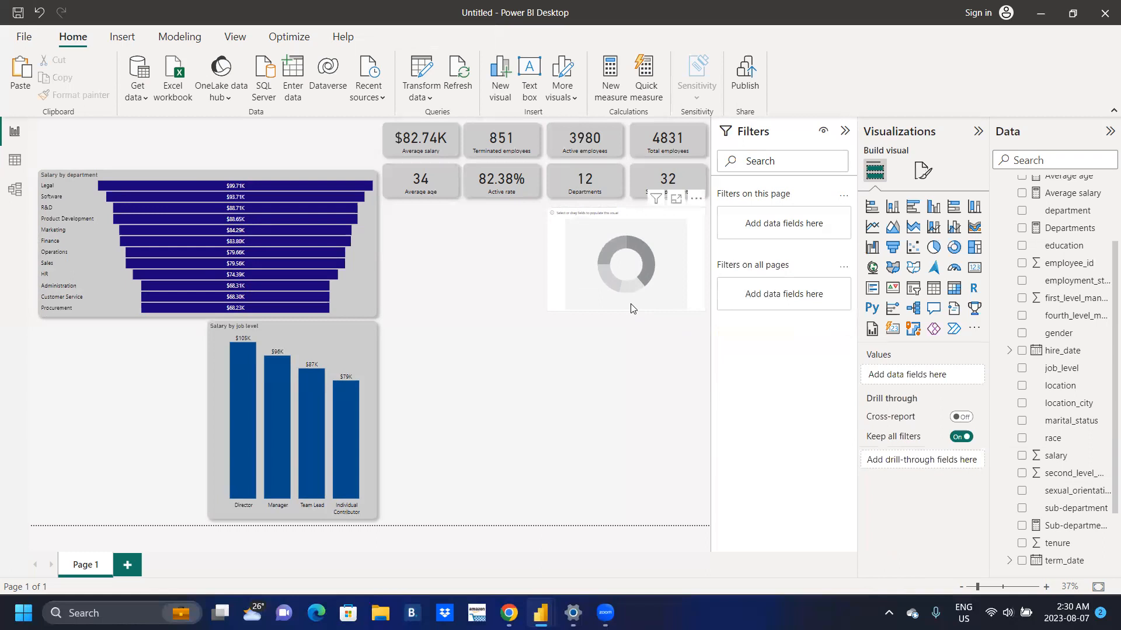
click(631, 309)
drag(627, 311, 626, 316)
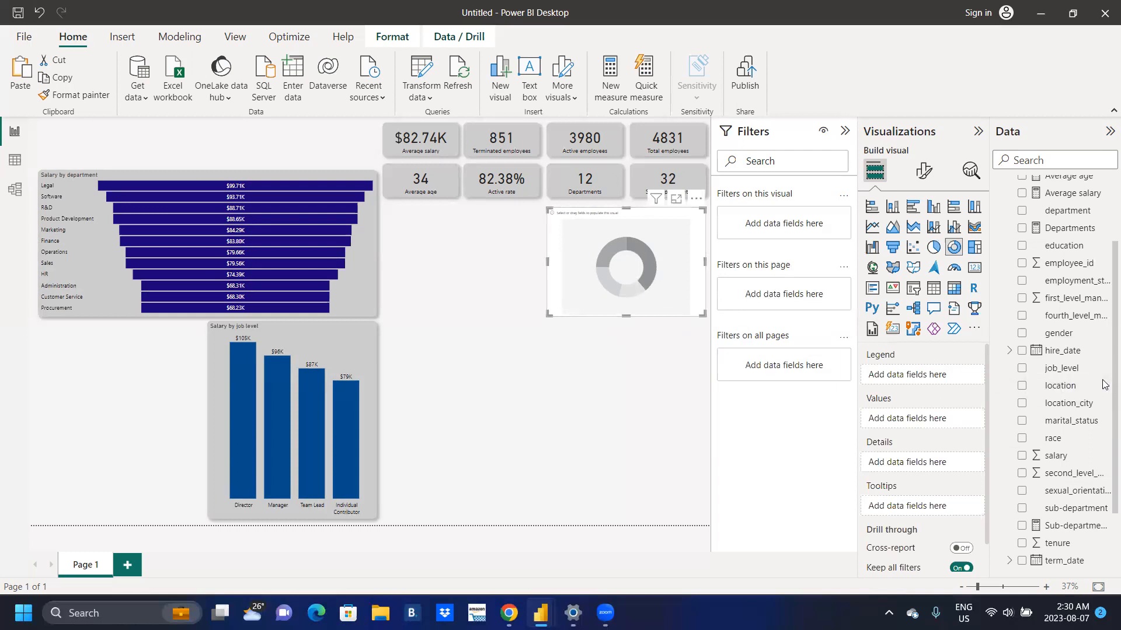
Fill the donut chart with term_type as its legend and Terminated employees as its values
scroll(1104, 384, down, 2)
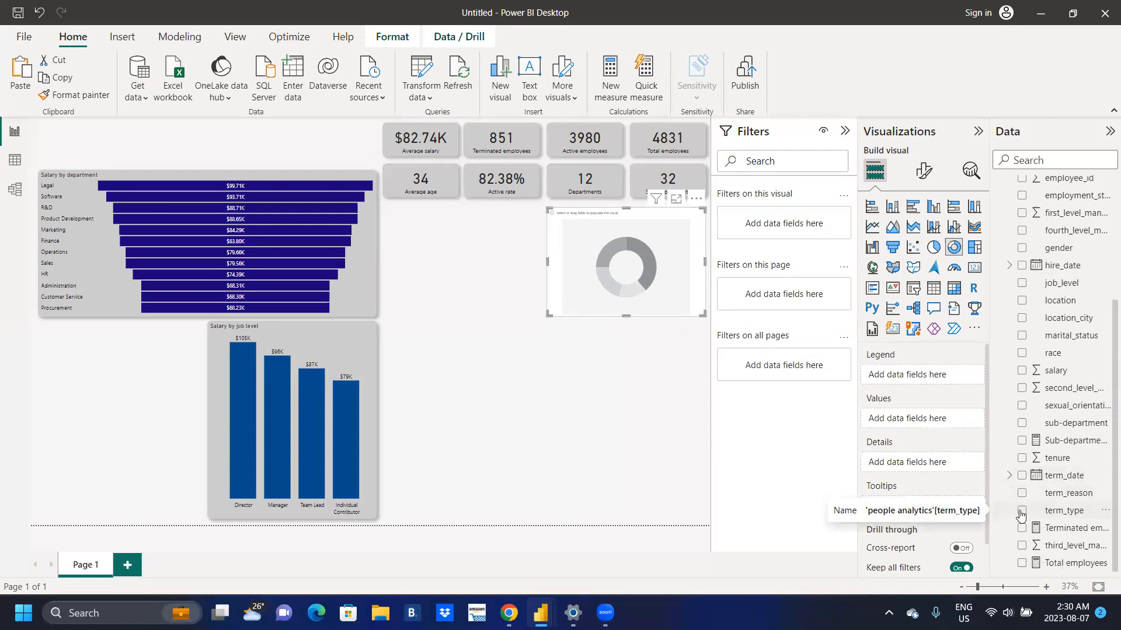
click(1020, 512)
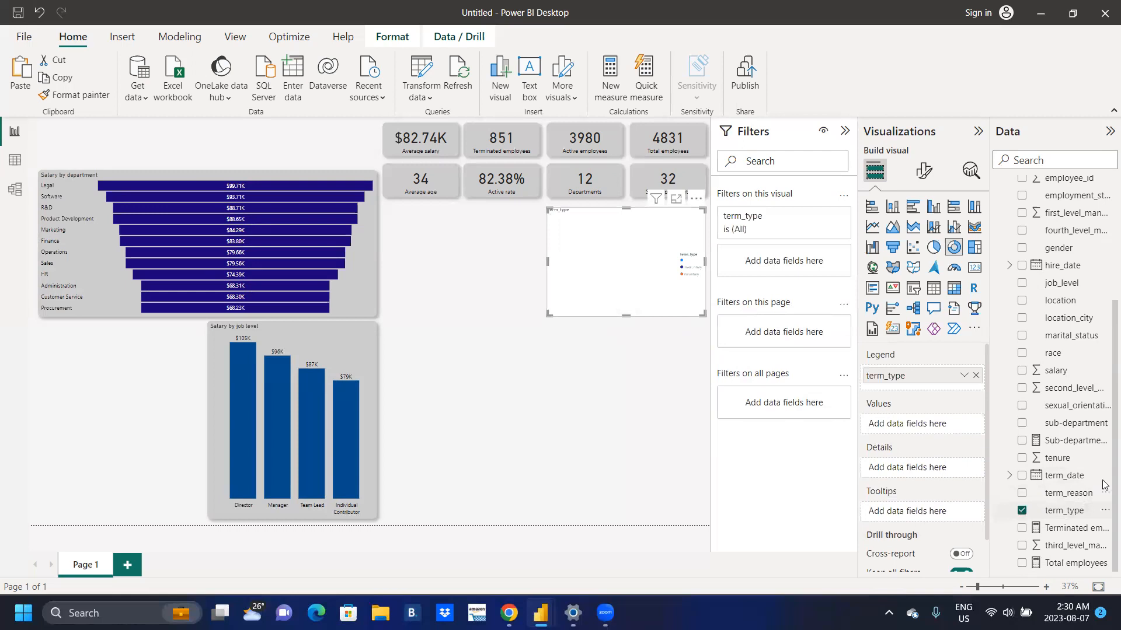
scroll(1103, 461, up, 1)
scroll(1103, 461, down, 1)
click(1023, 530)
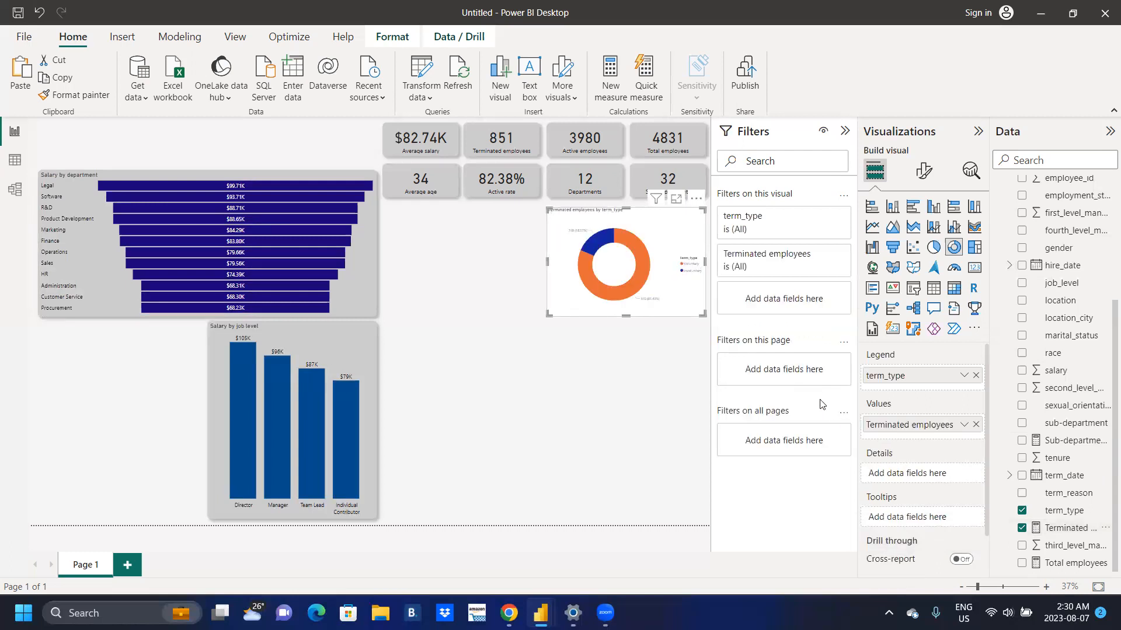
Turn off the title of the donut chart's legend
click(915, 175)
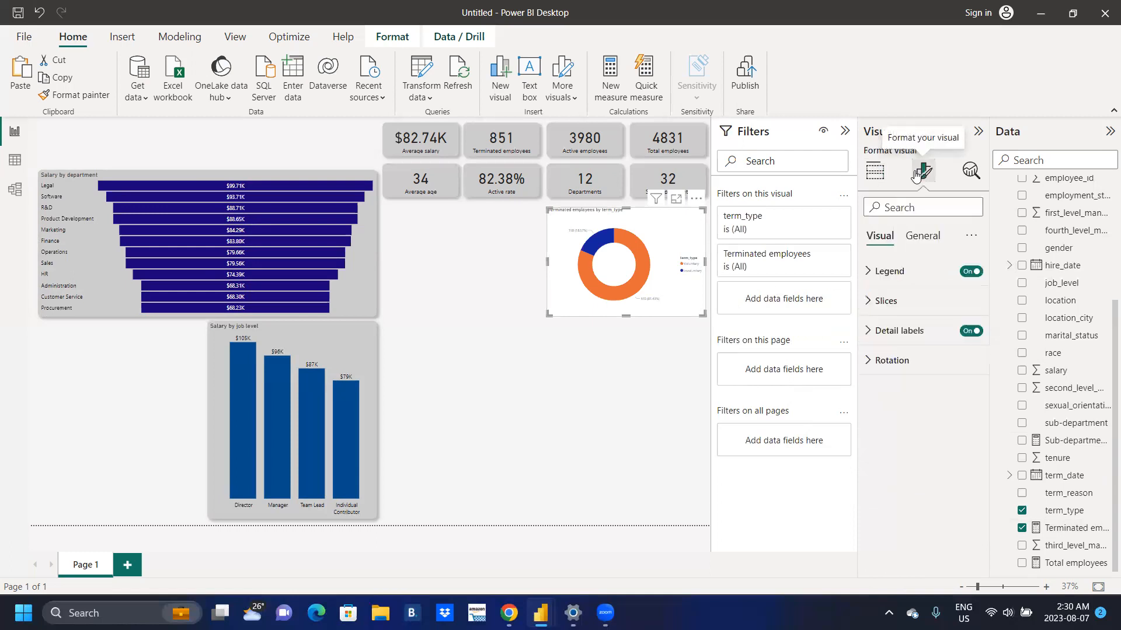
click(871, 300)
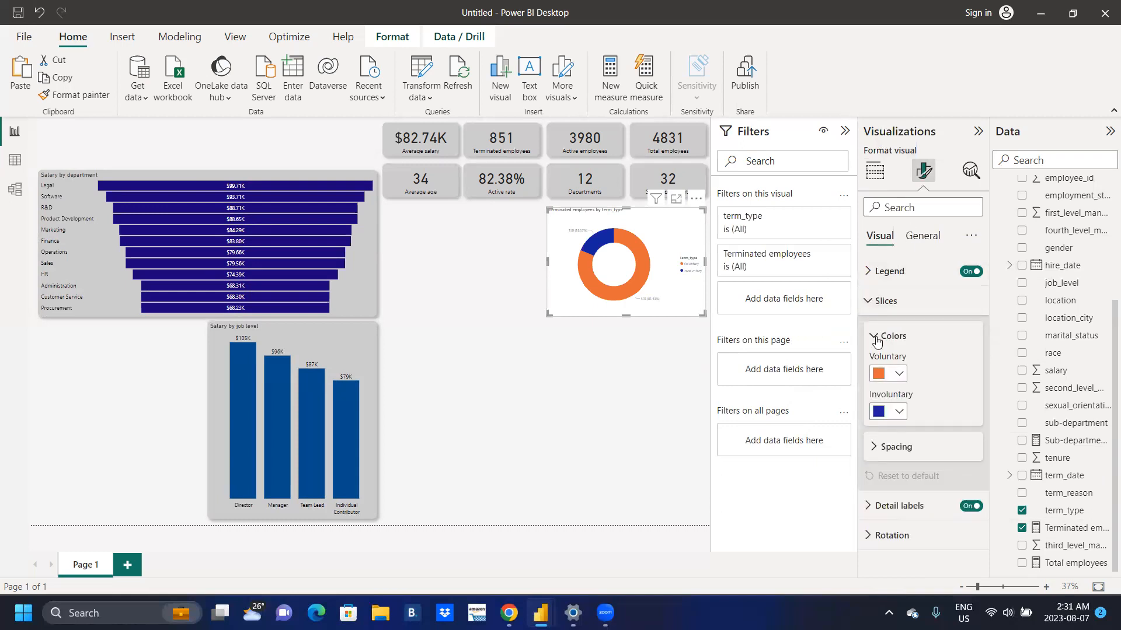
click(871, 273)
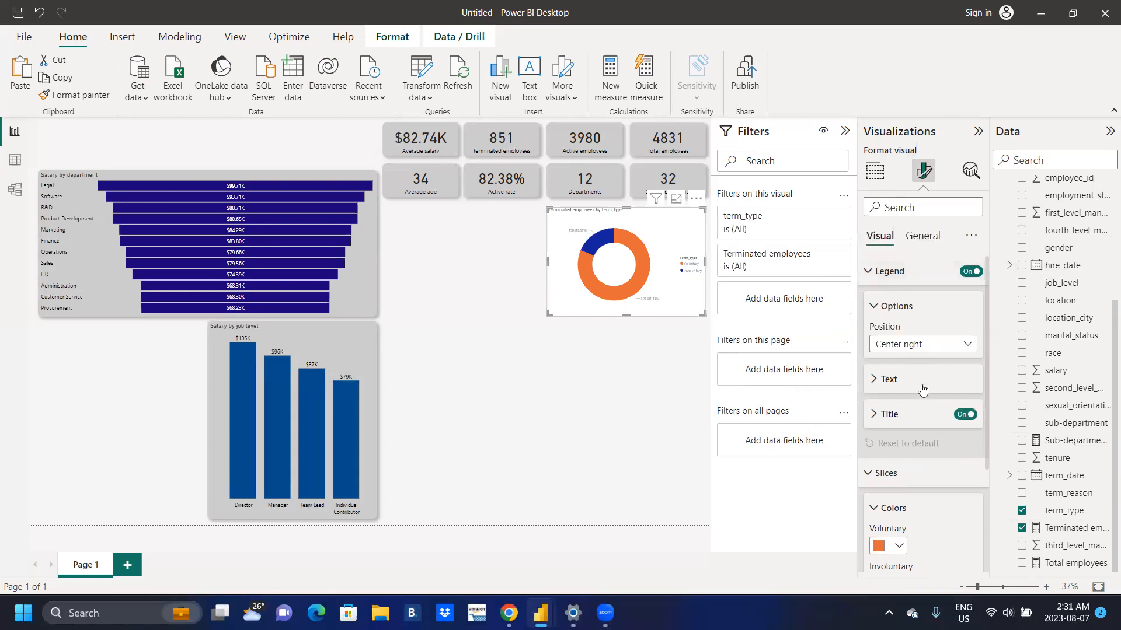
click(964, 415)
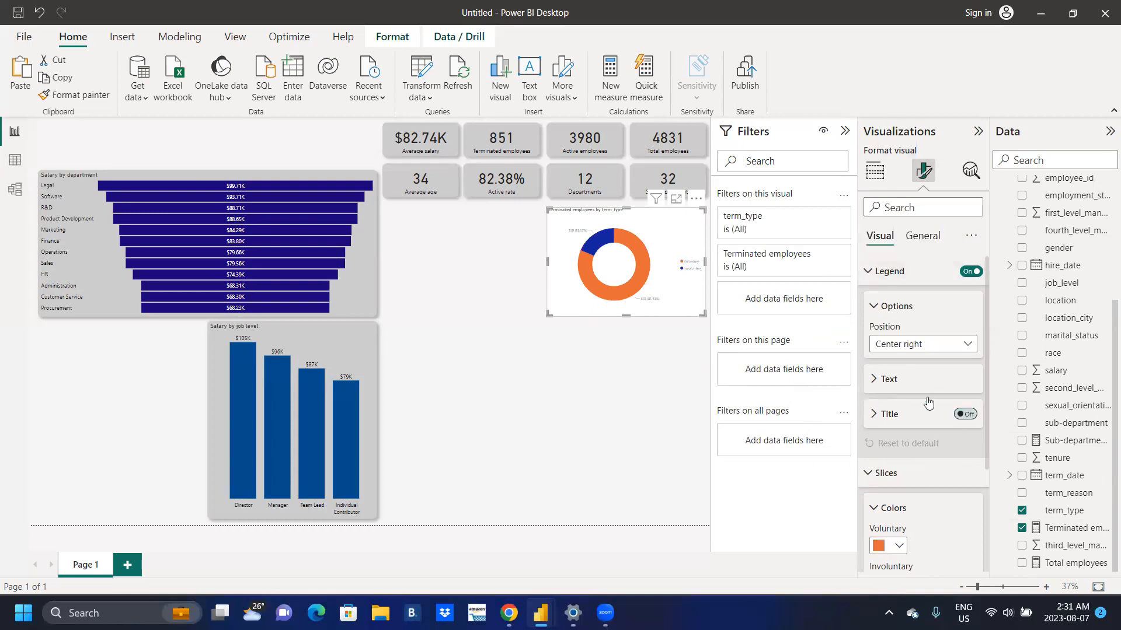
Set the donut chart's legend text to font size 14 and colour it black
click(877, 381)
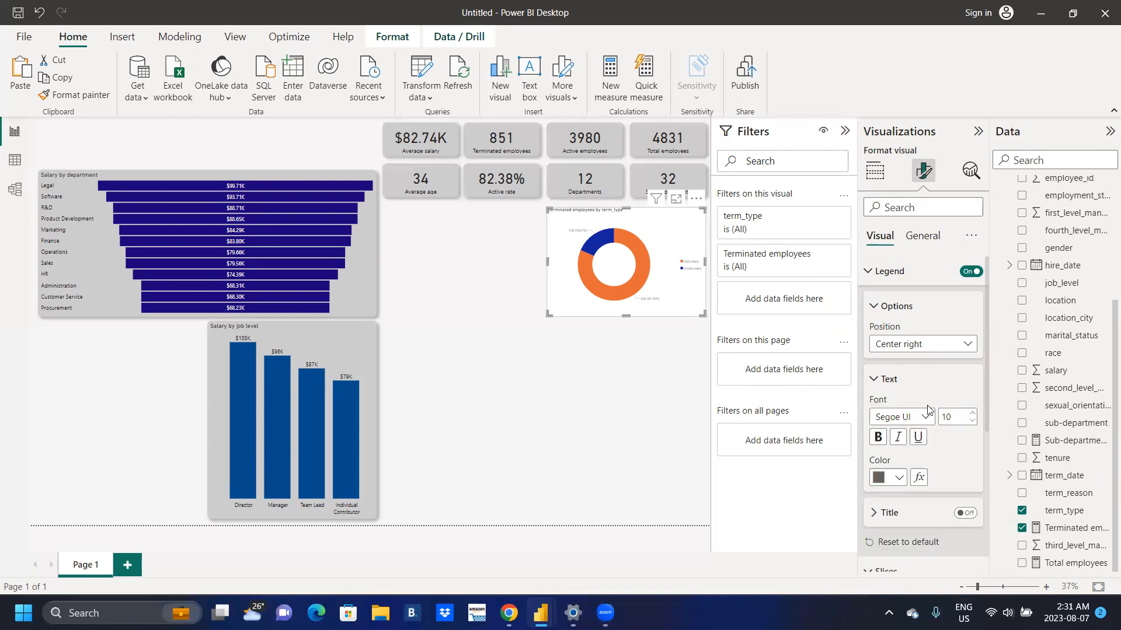
click(973, 414)
click(973, 414)
click(973, 414)
click(973, 414)
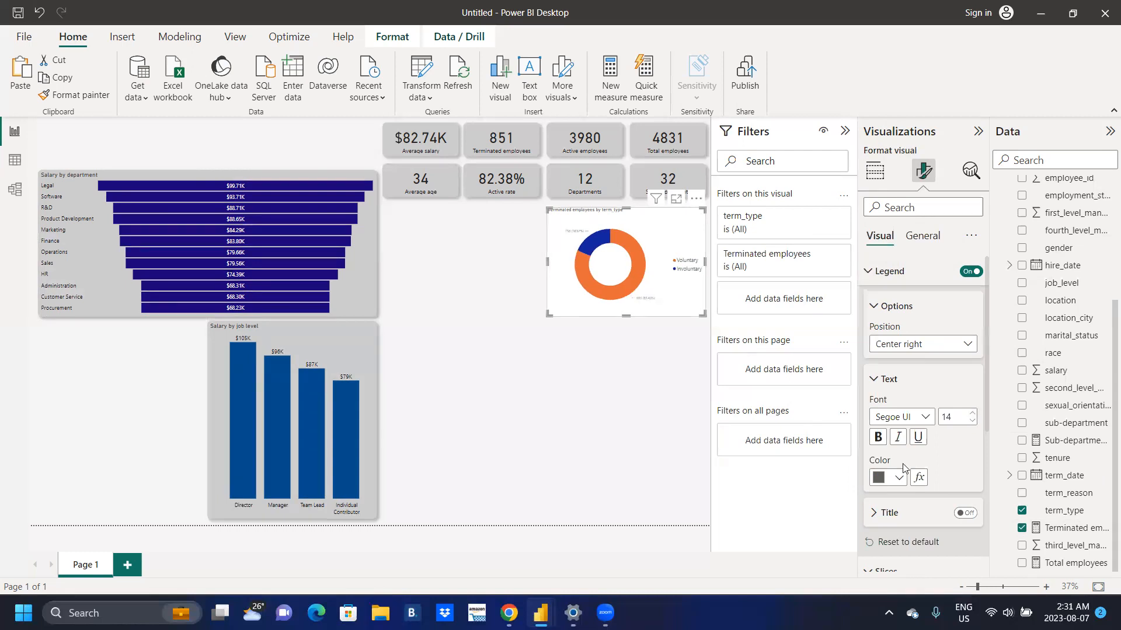
click(896, 480)
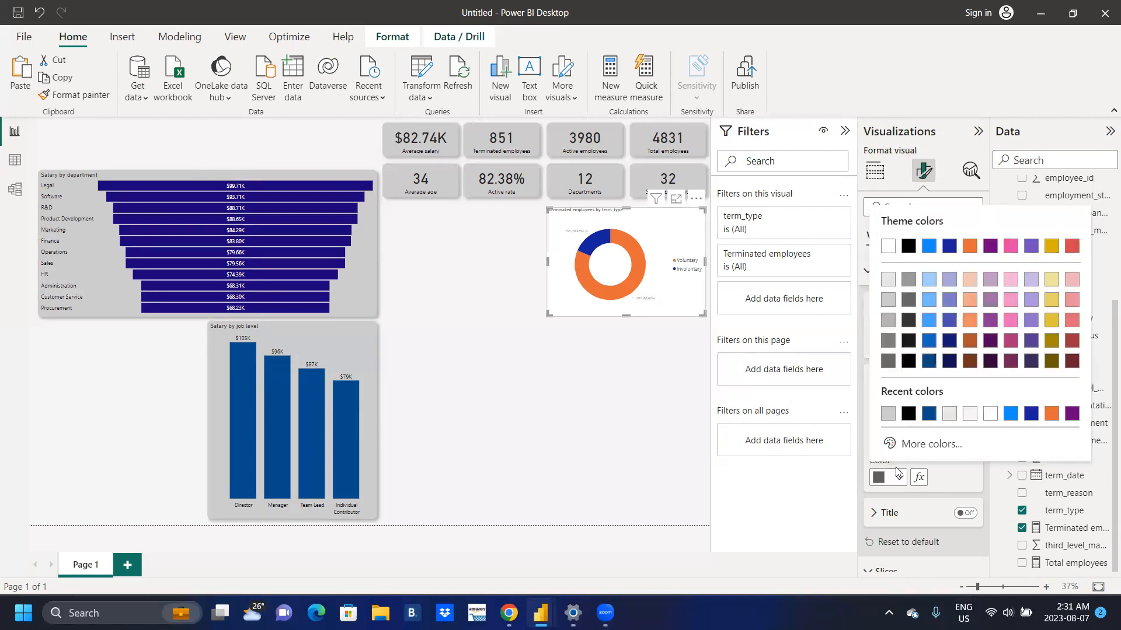
click(908, 414)
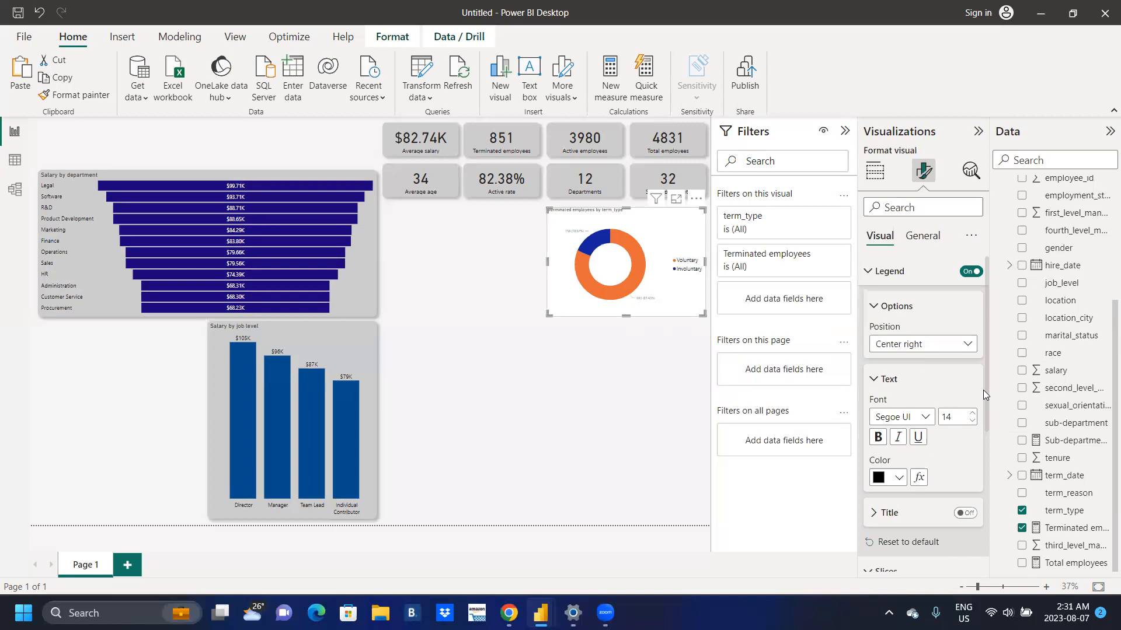
Reduce the inner radius of the donut chart's slices to 45%
drag(986, 399, 984, 525)
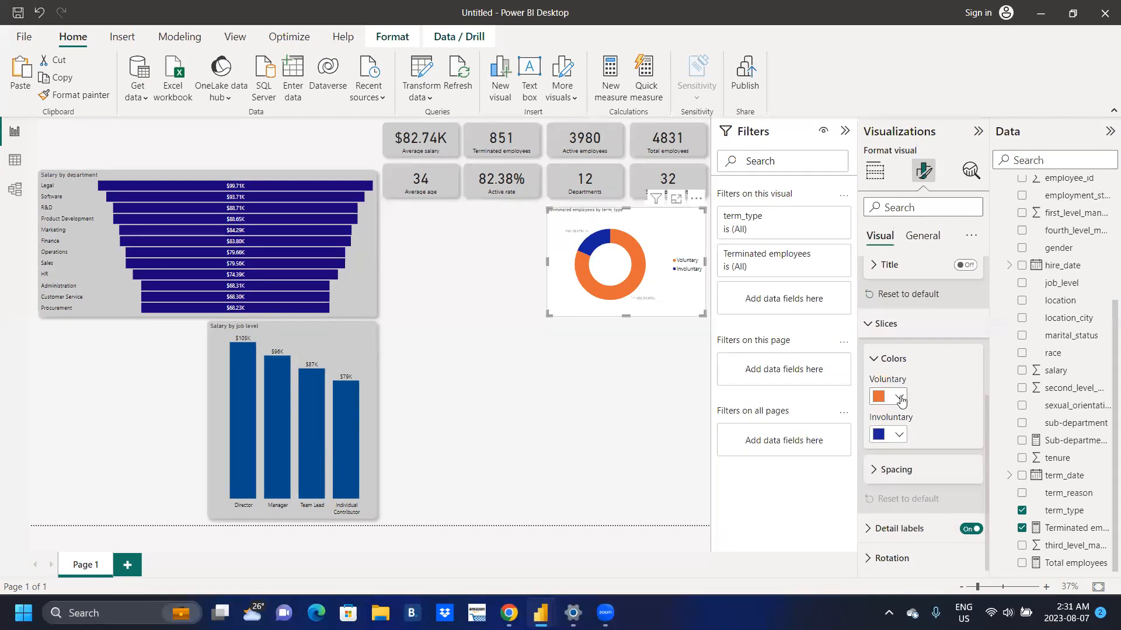
click(899, 397)
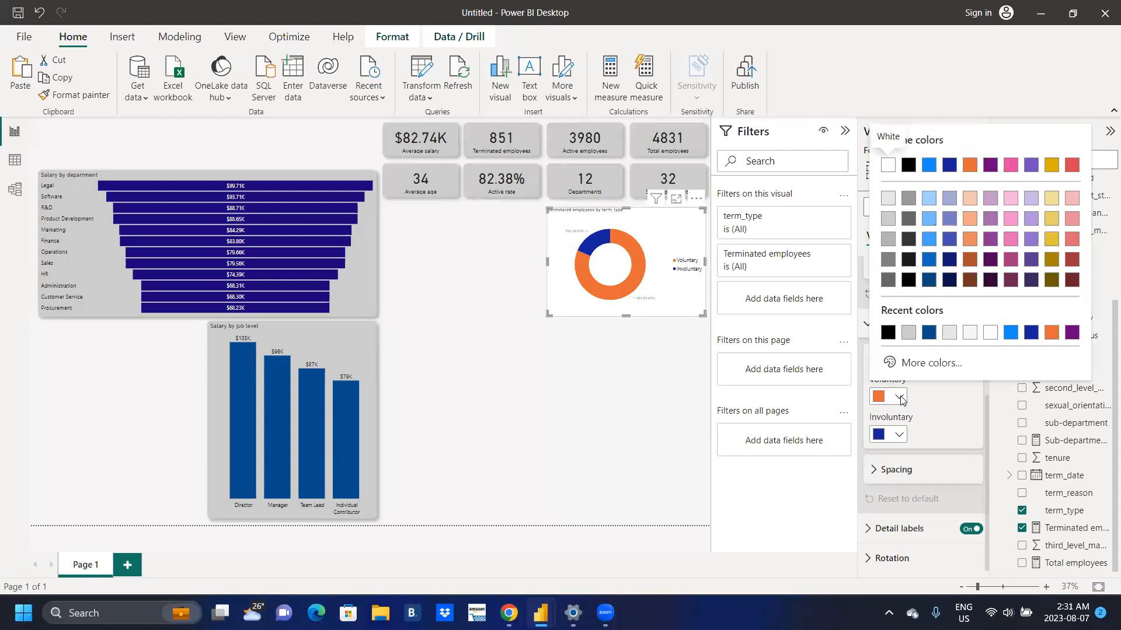
click(875, 473)
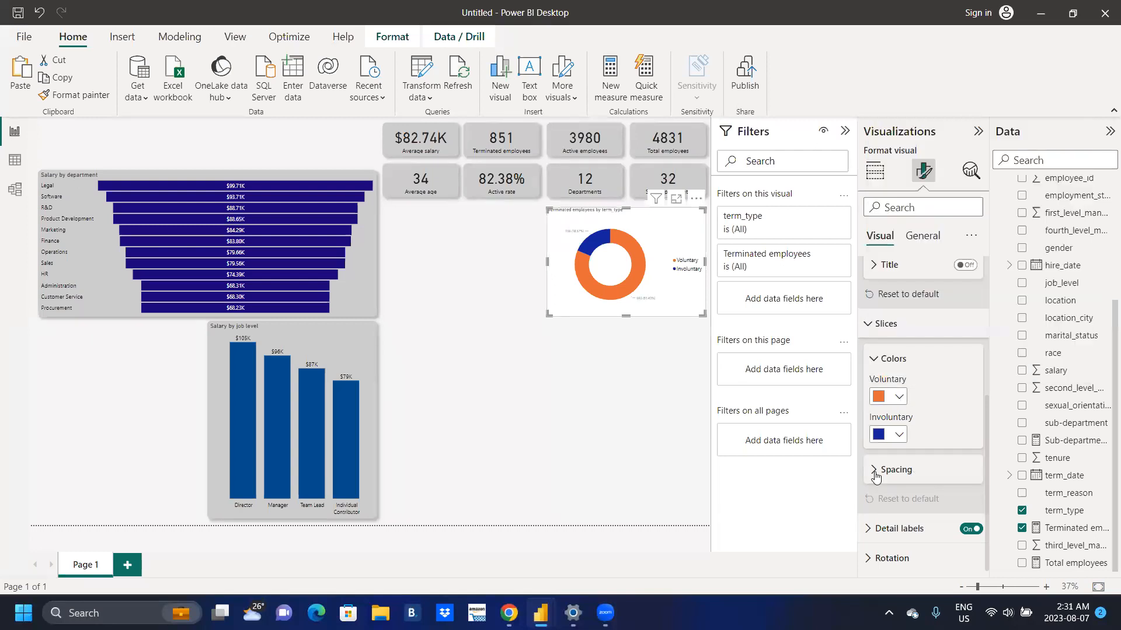
click(875, 474)
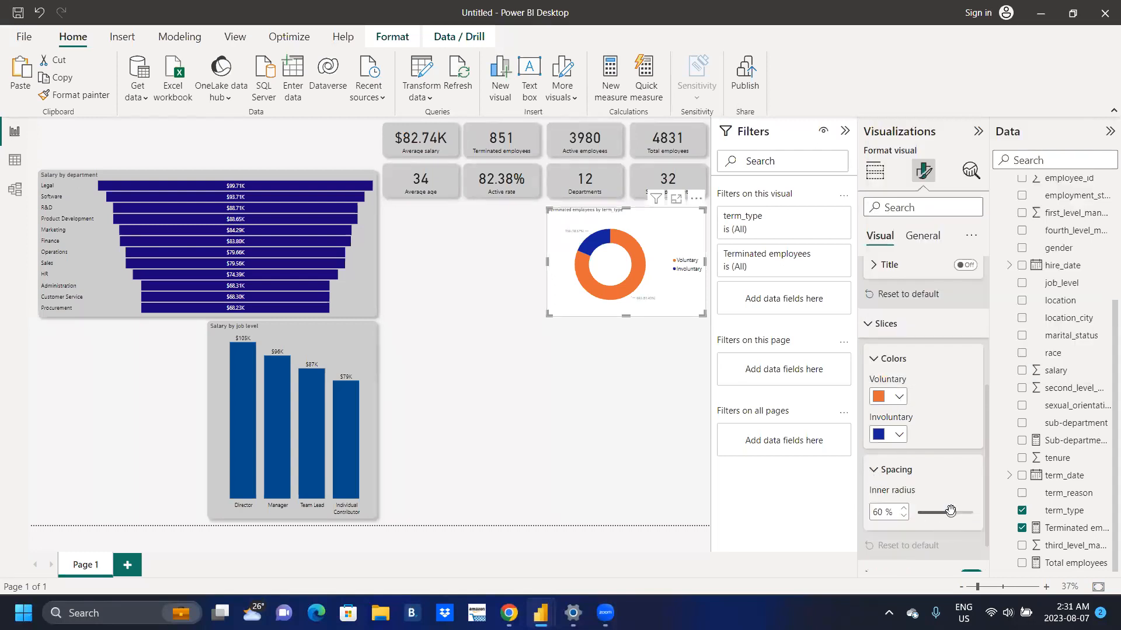
drag(950, 511, 939, 513)
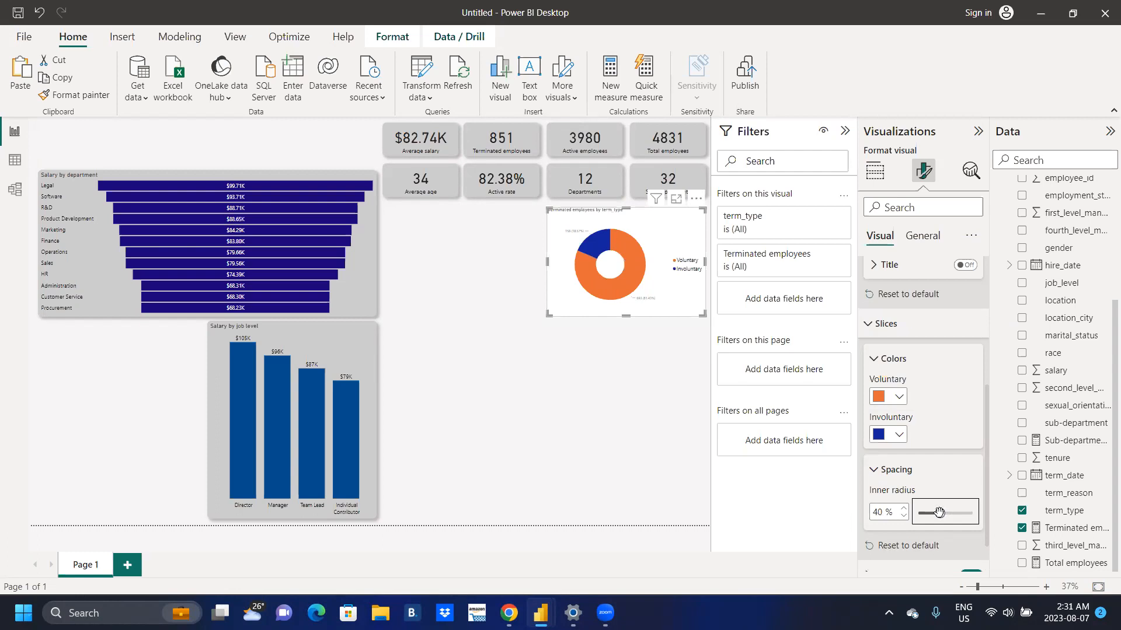
click(903, 510)
scroll(985, 438, down, 2)
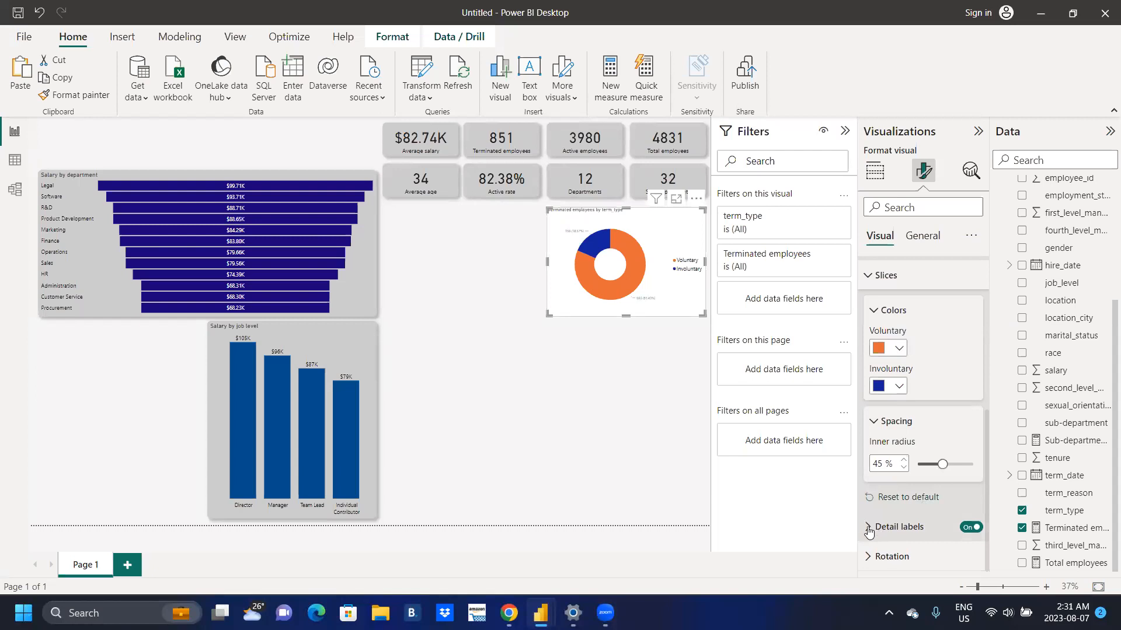
Place the donut chart's detail labels inside the slices and have them show only the data value
click(868, 527)
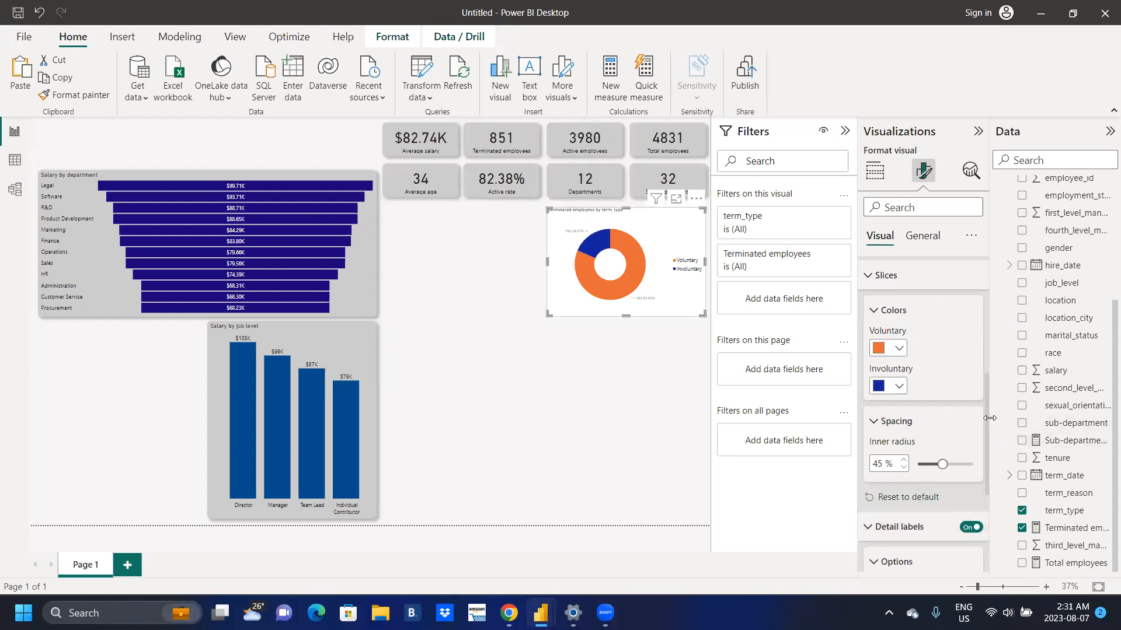
scroll(985, 432, down, 4)
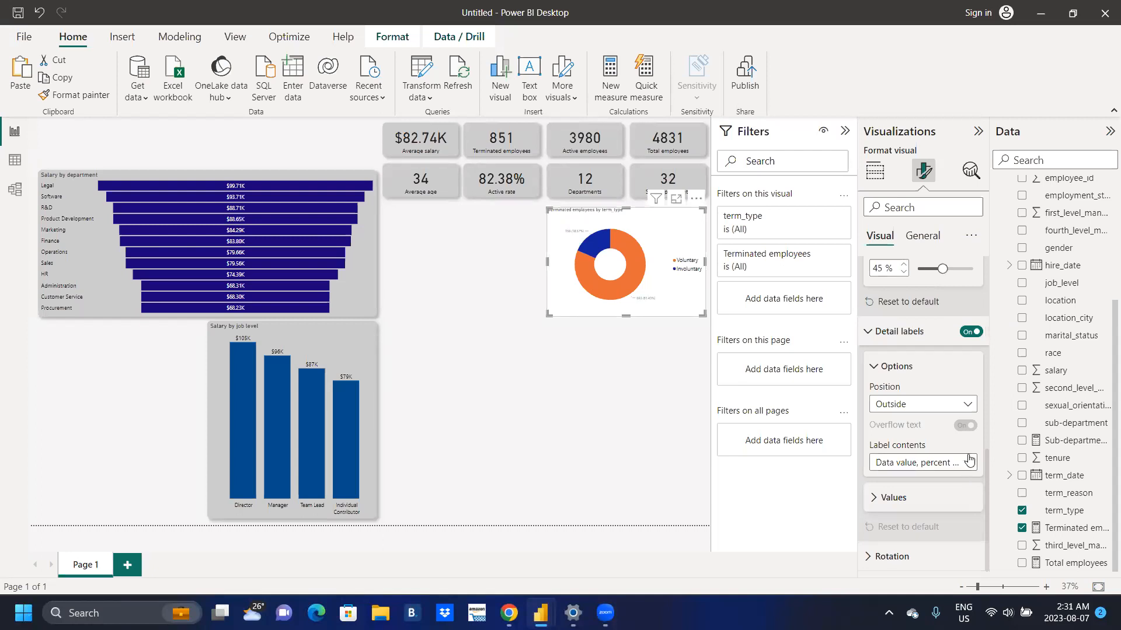
click(966, 406)
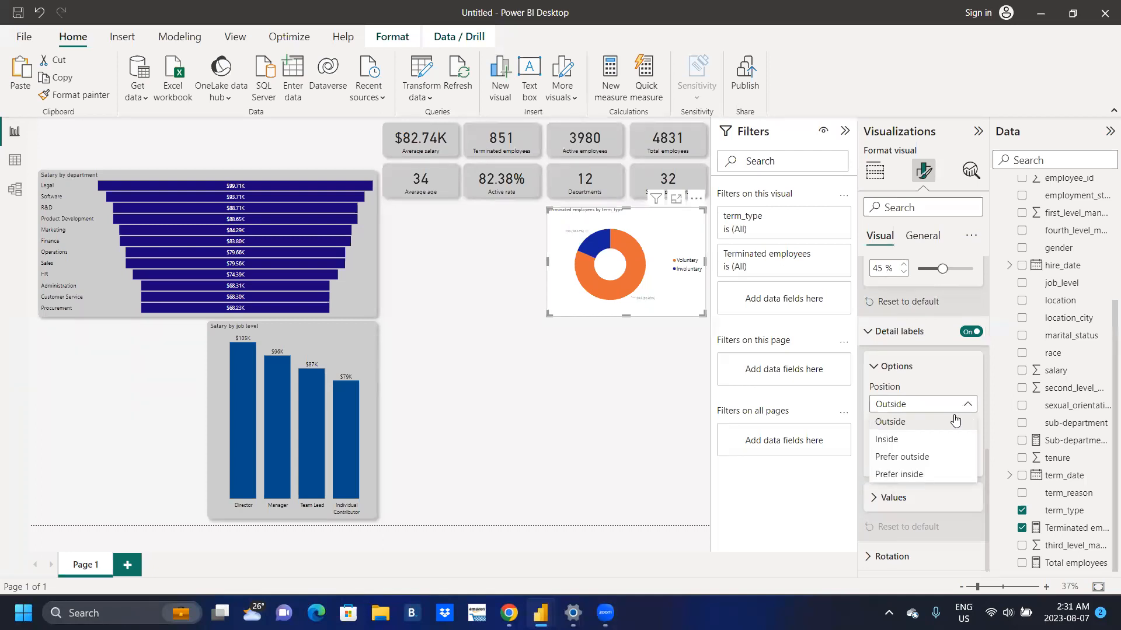
click(928, 442)
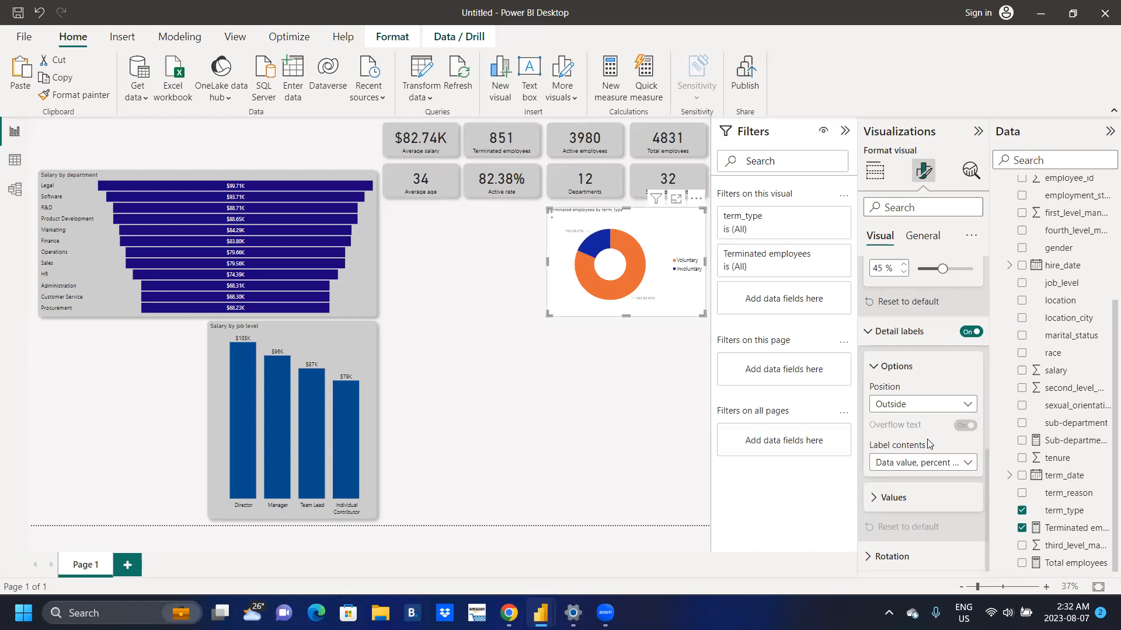
click(970, 464)
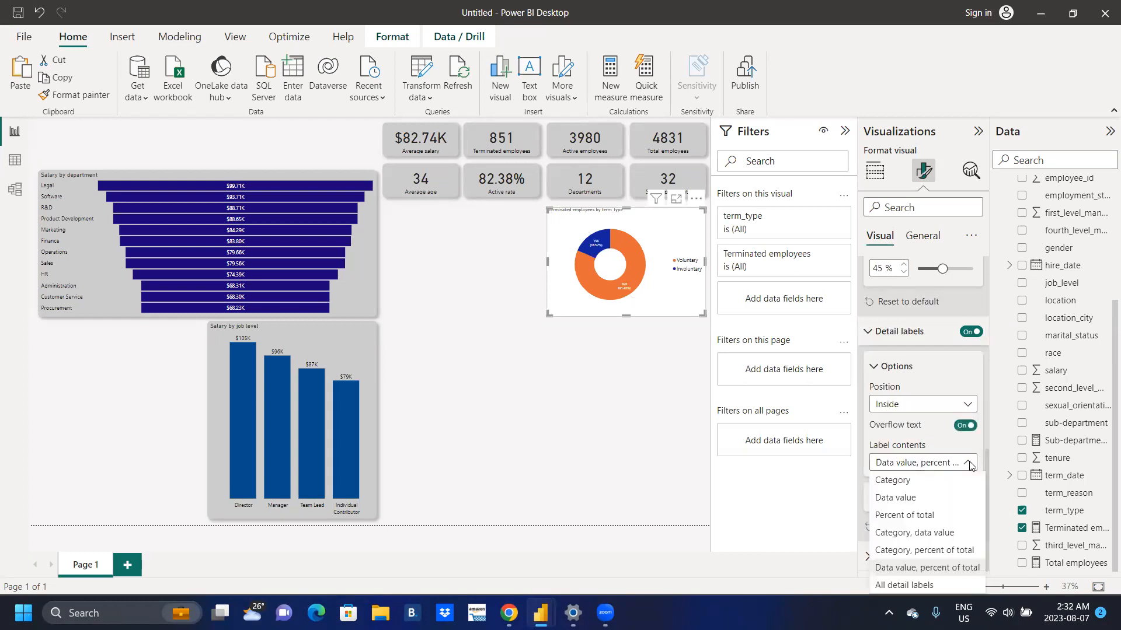
click(952, 503)
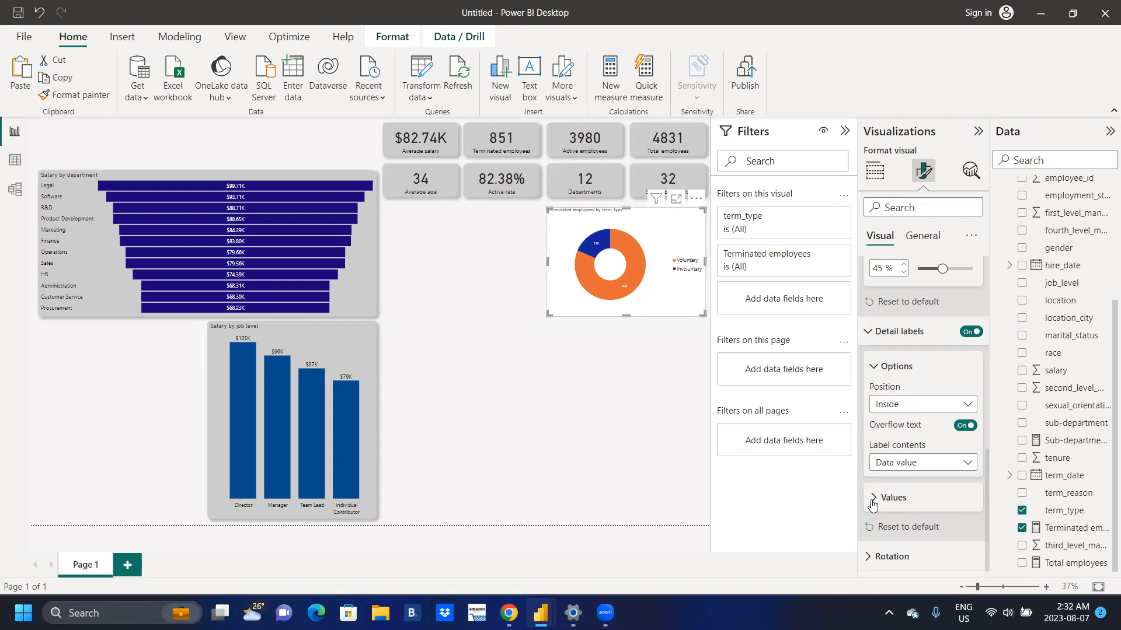
Increase the font size of the donut chart's detail label values
click(873, 504)
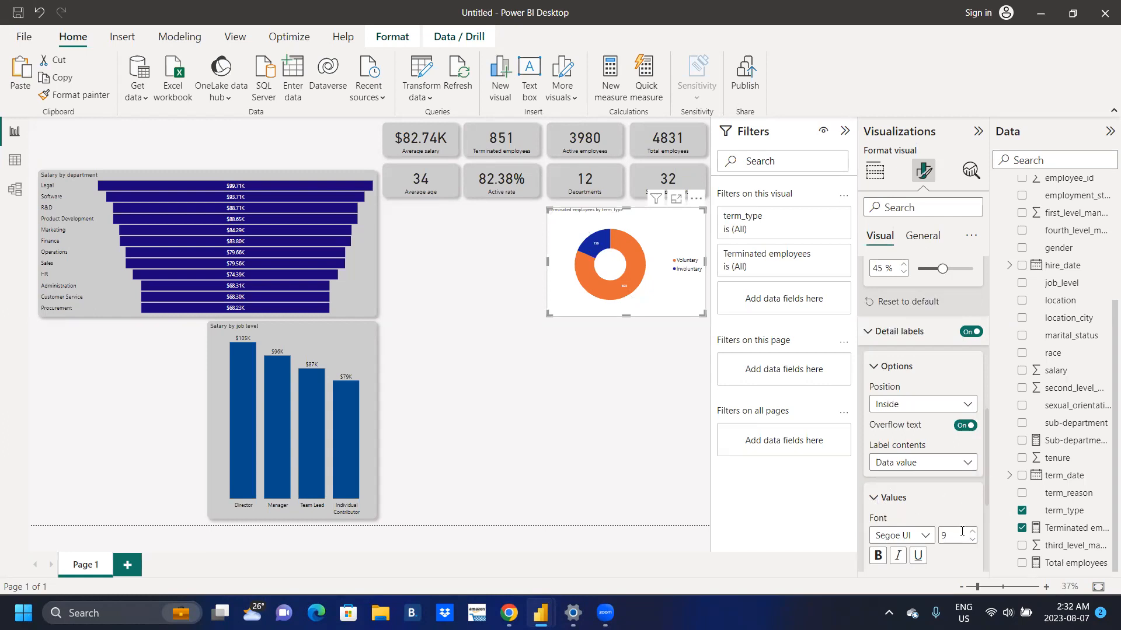
click(969, 532)
click(970, 532)
click(970, 532)
Colour the donut chart's Involuntary slice dark navy with the custom colour #081578
drag(986, 493, 1000, 411)
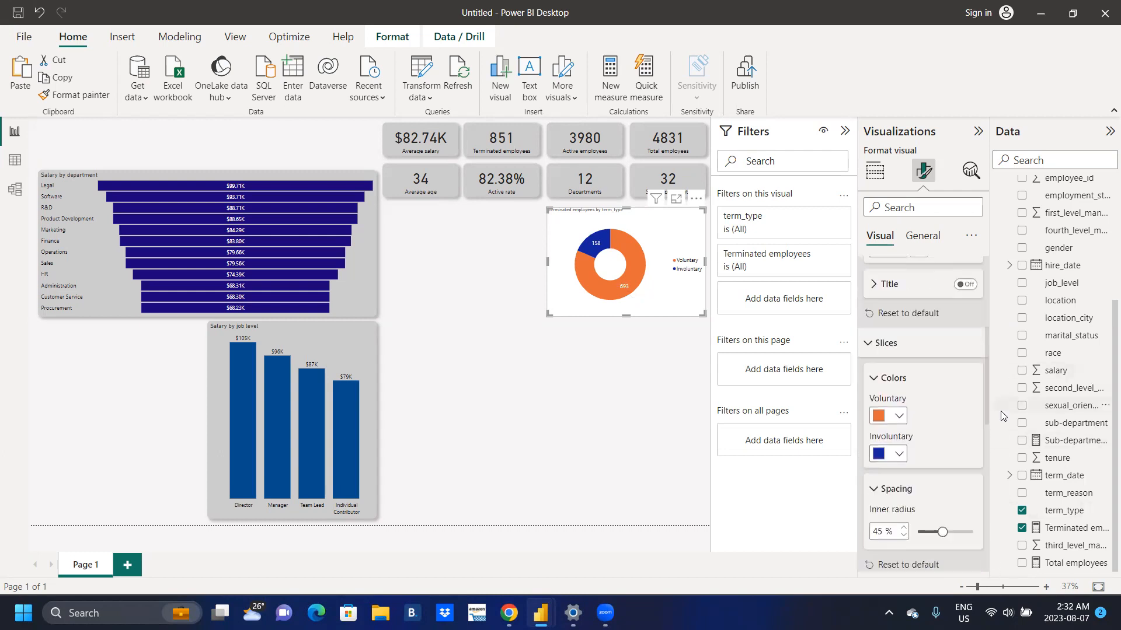
click(898, 454)
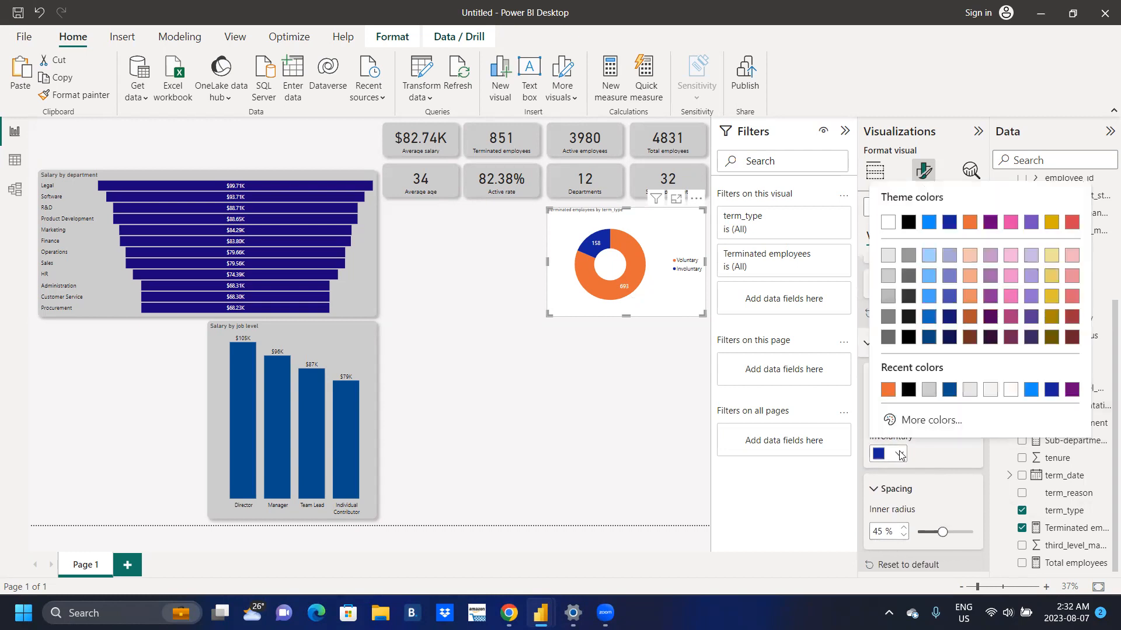
click(913, 420)
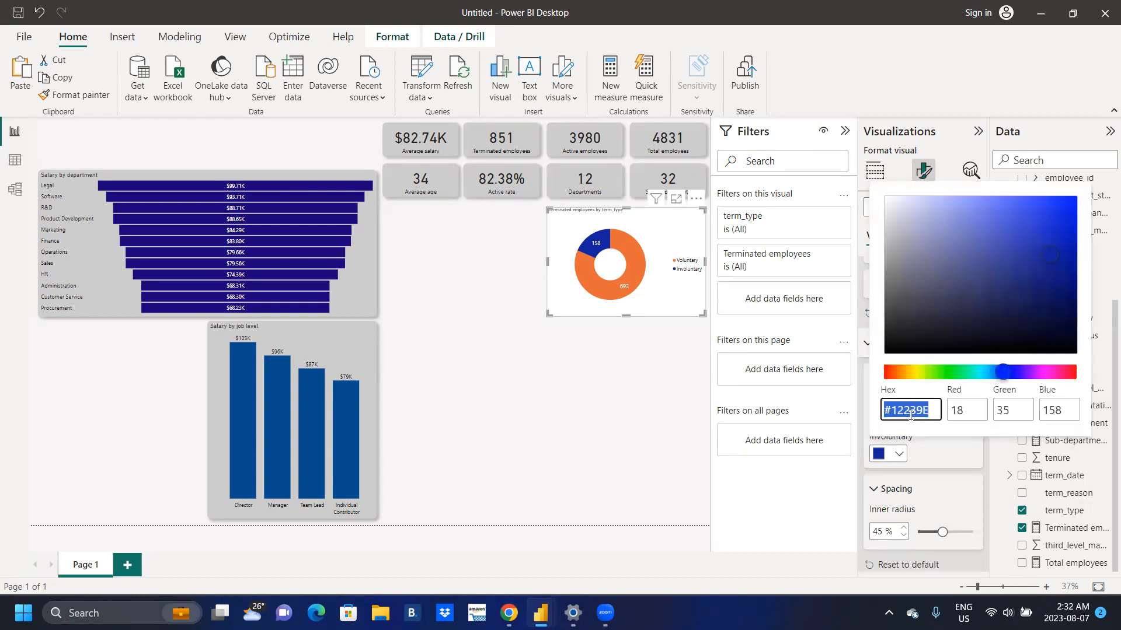
click(1058, 261)
drag(1057, 278, 1064, 285)
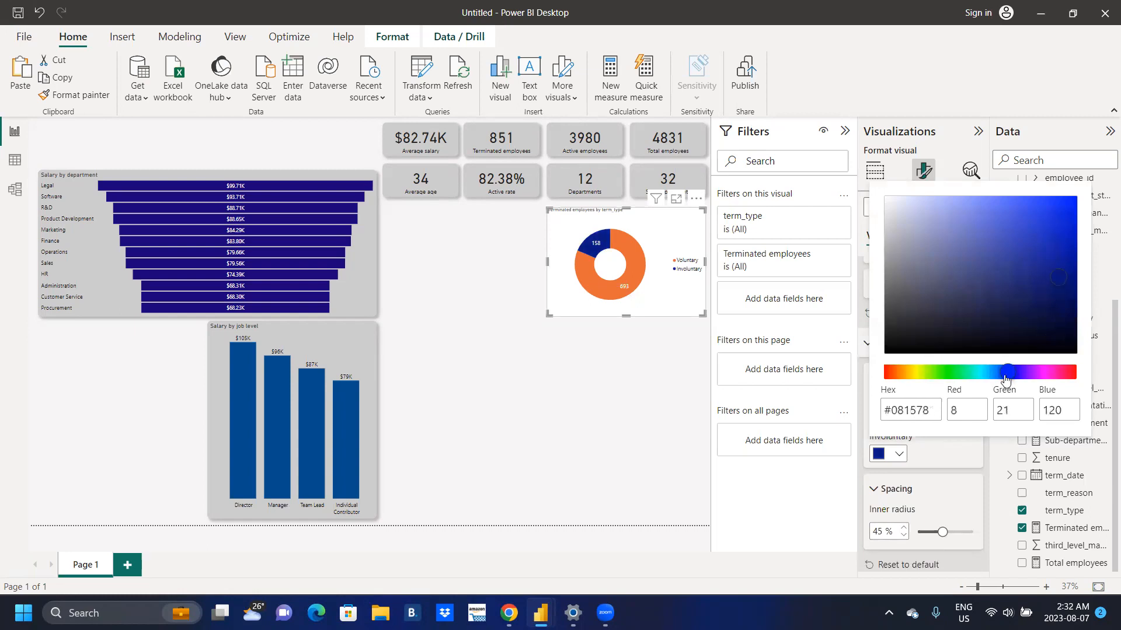
click(953, 458)
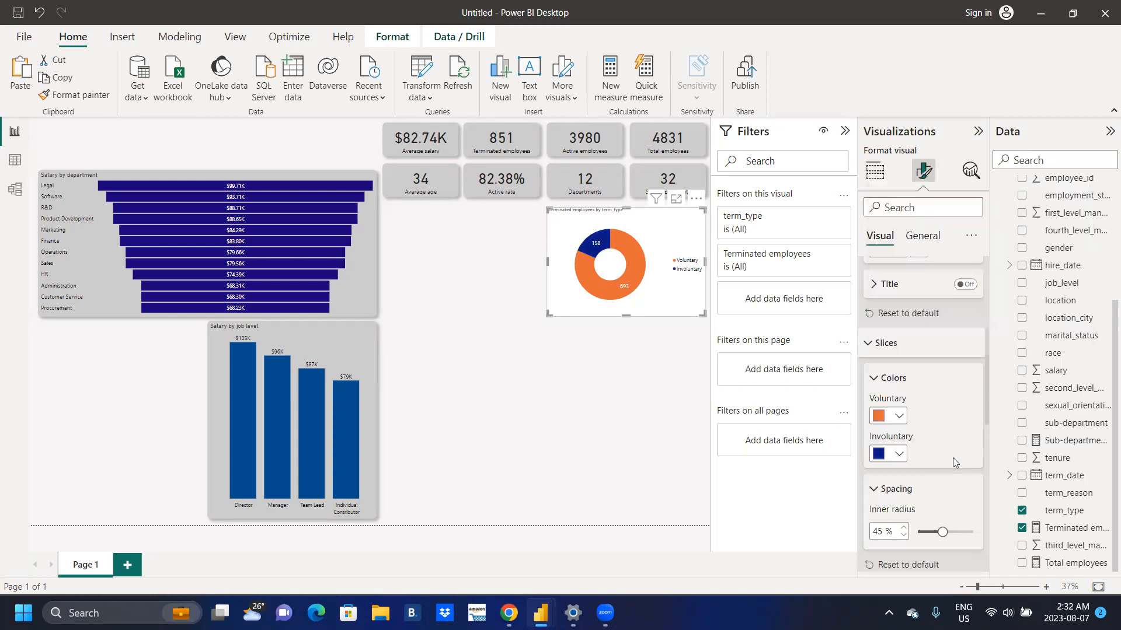
Colour the donut chart's Voluntary slice dark rust brown with the custom colour #883009
click(905, 417)
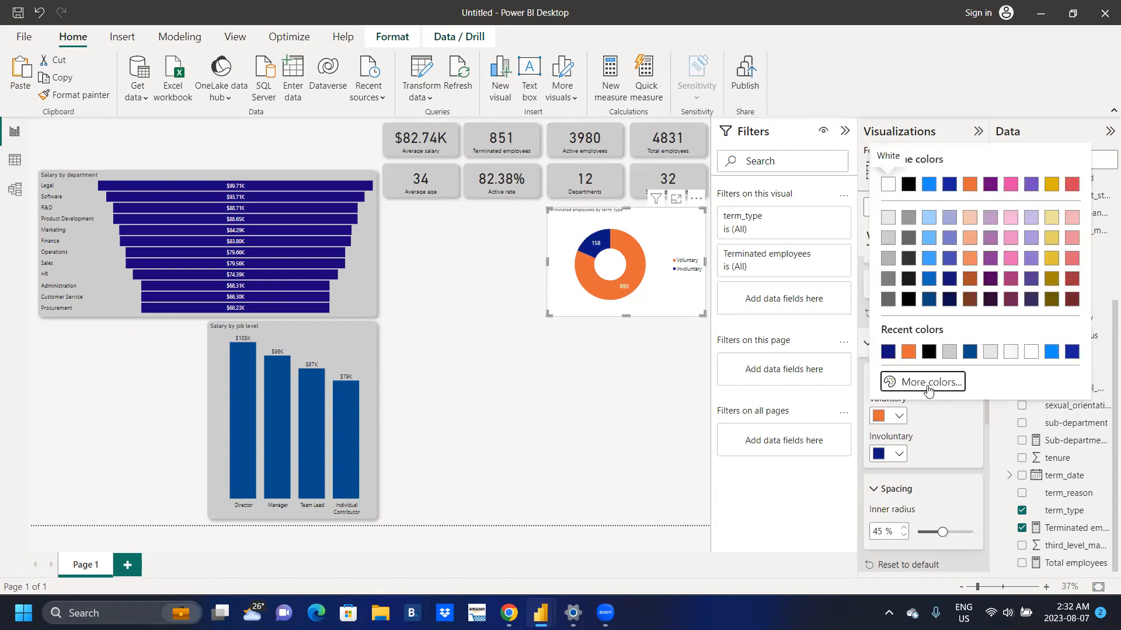
click(928, 385)
click(1051, 228)
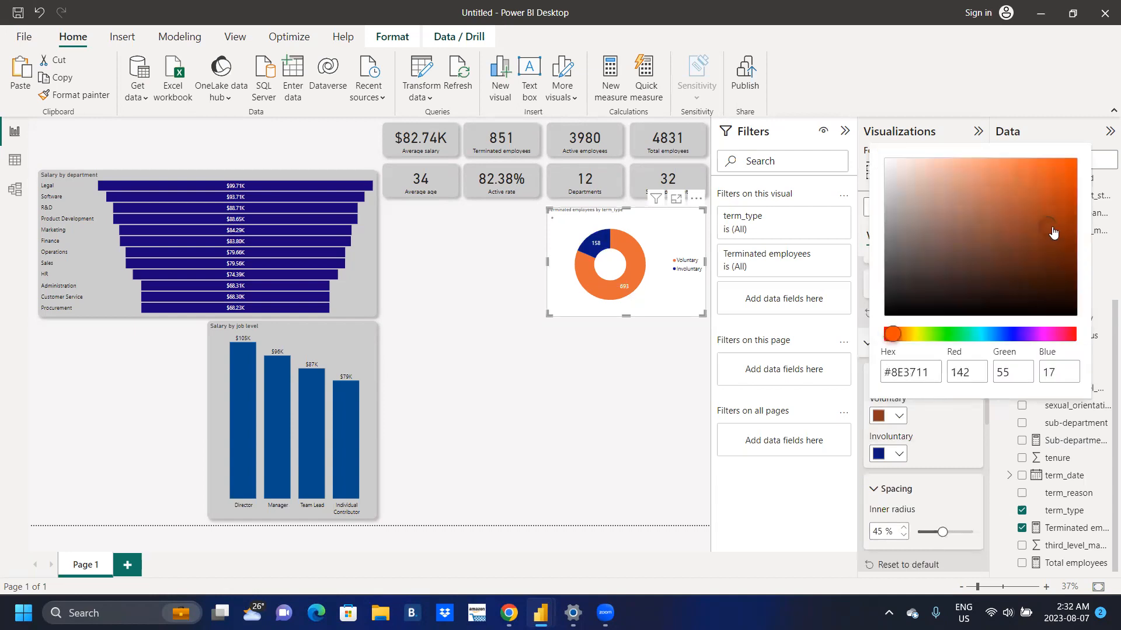
drag(1053, 232, 1058, 235)
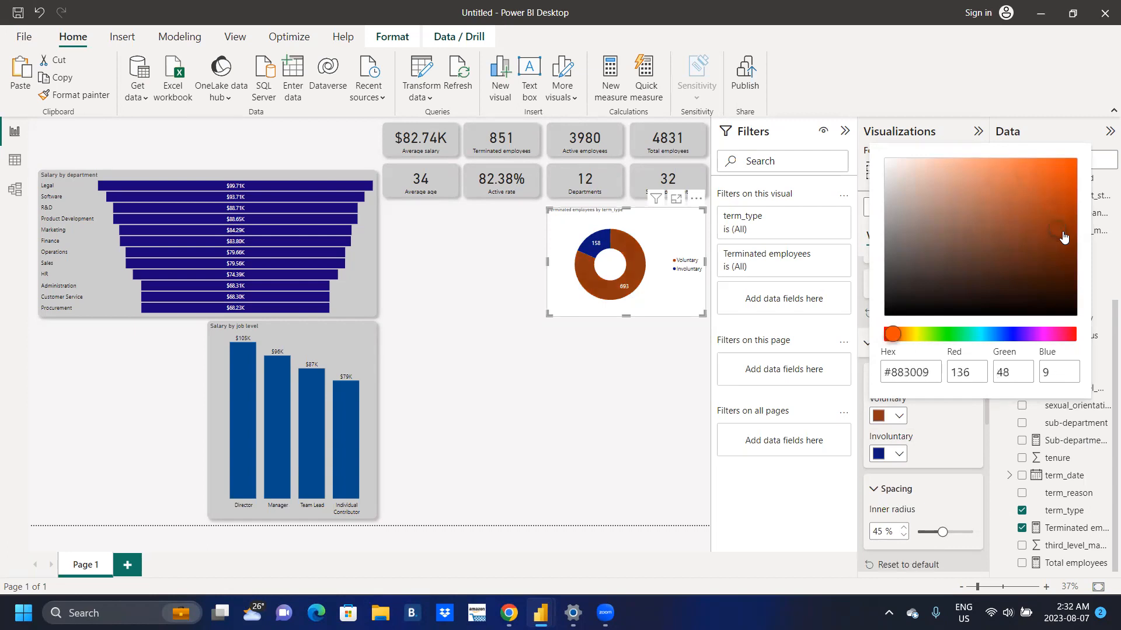
click(933, 450)
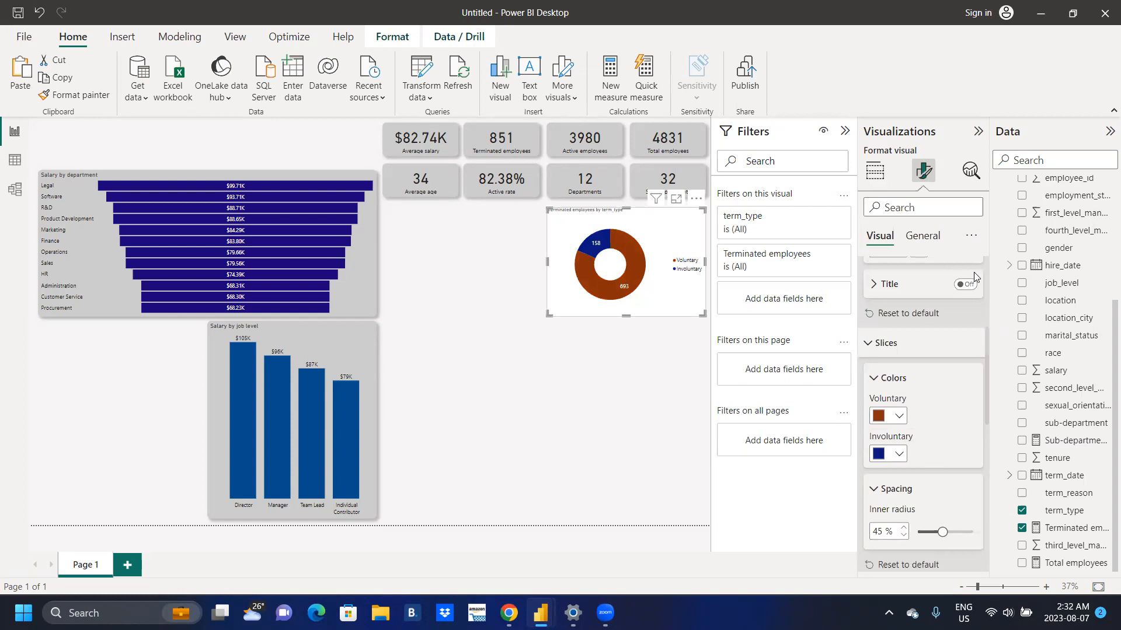
Replace the donut chart's title text with "Termination type"
click(921, 237)
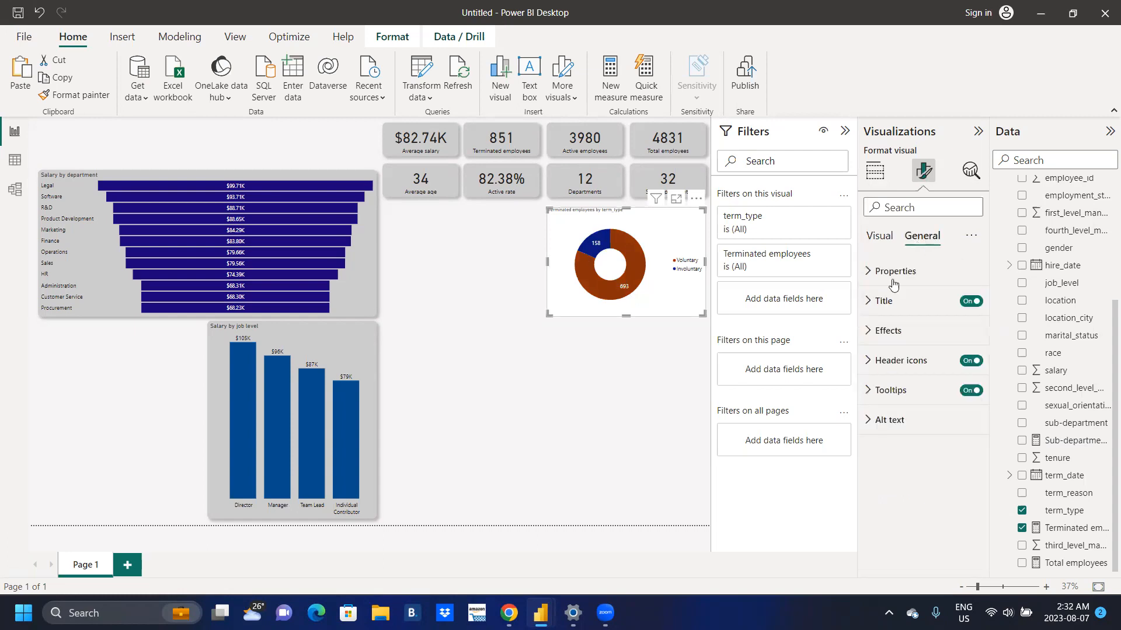
click(869, 303)
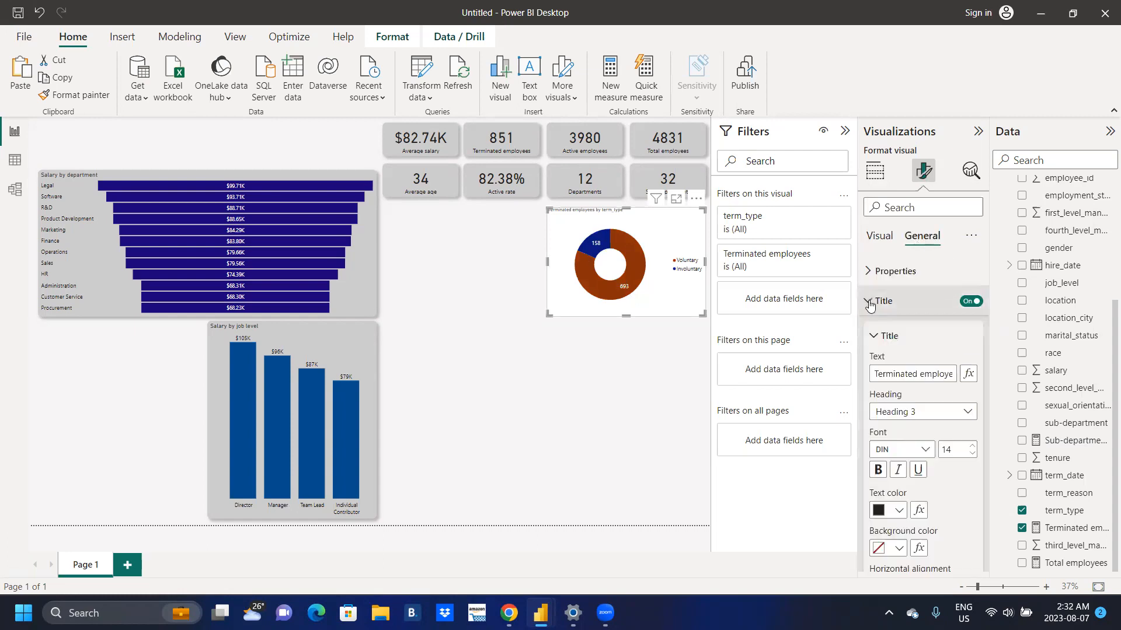
drag(875, 373, 957, 378)
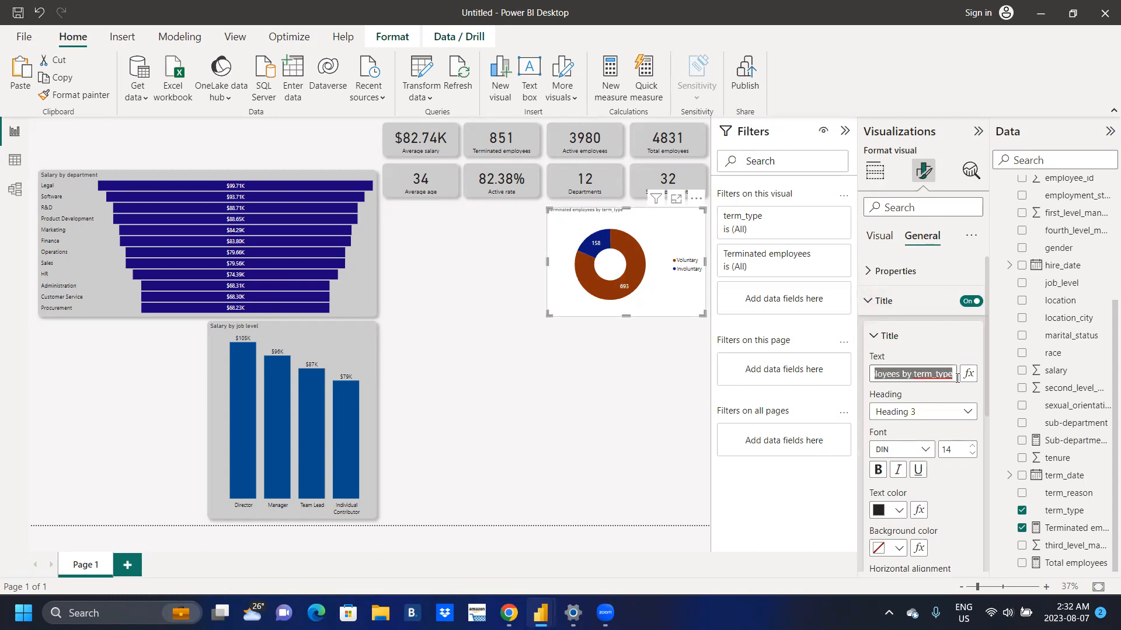
text(Ter)
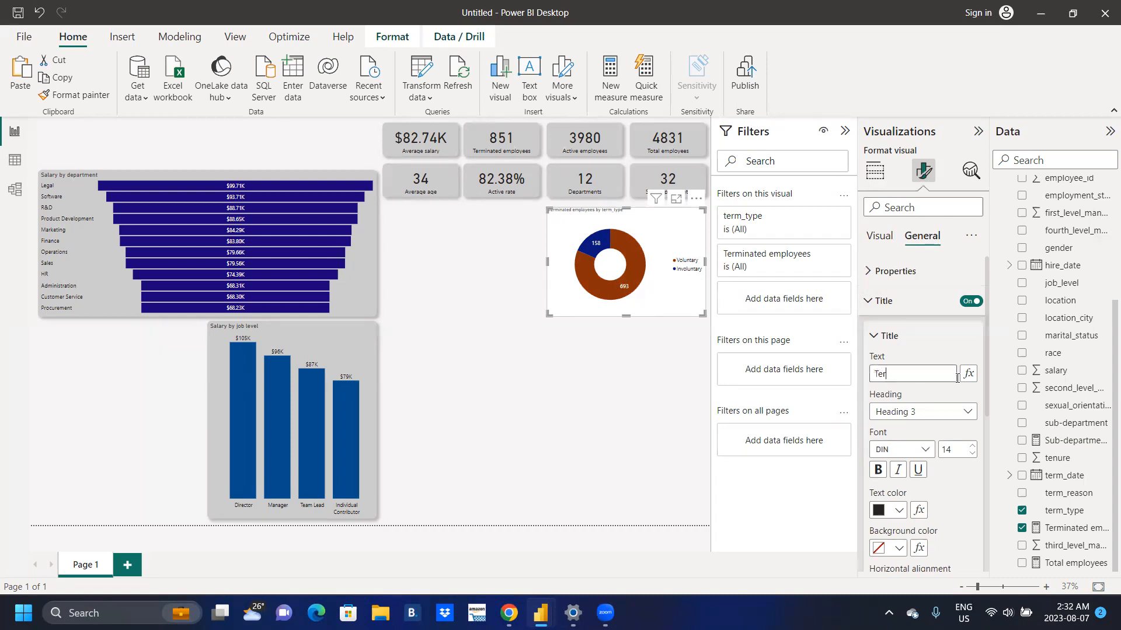
text(mination type)
Enlarge the font of the donut chart's title to about size 20
click(971, 446)
click(971, 447)
click(971, 446)
click(972, 446)
click(972, 447)
click(971, 447)
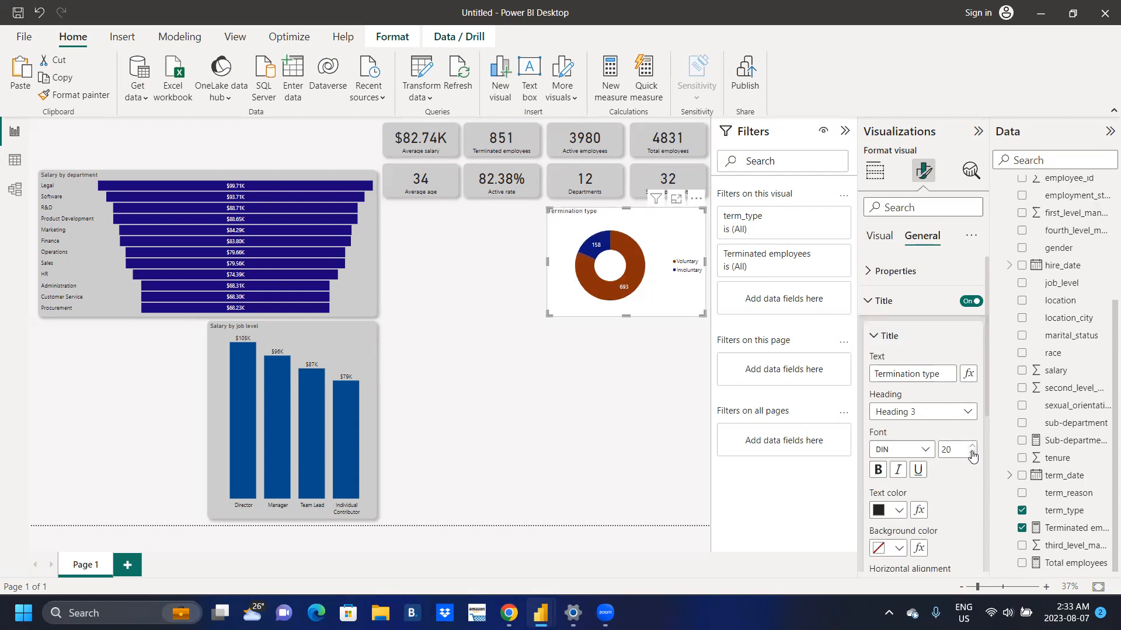
click(972, 454)
Give the donut chart the same light grey background as the other charts and cards
drag(985, 384, 976, 526)
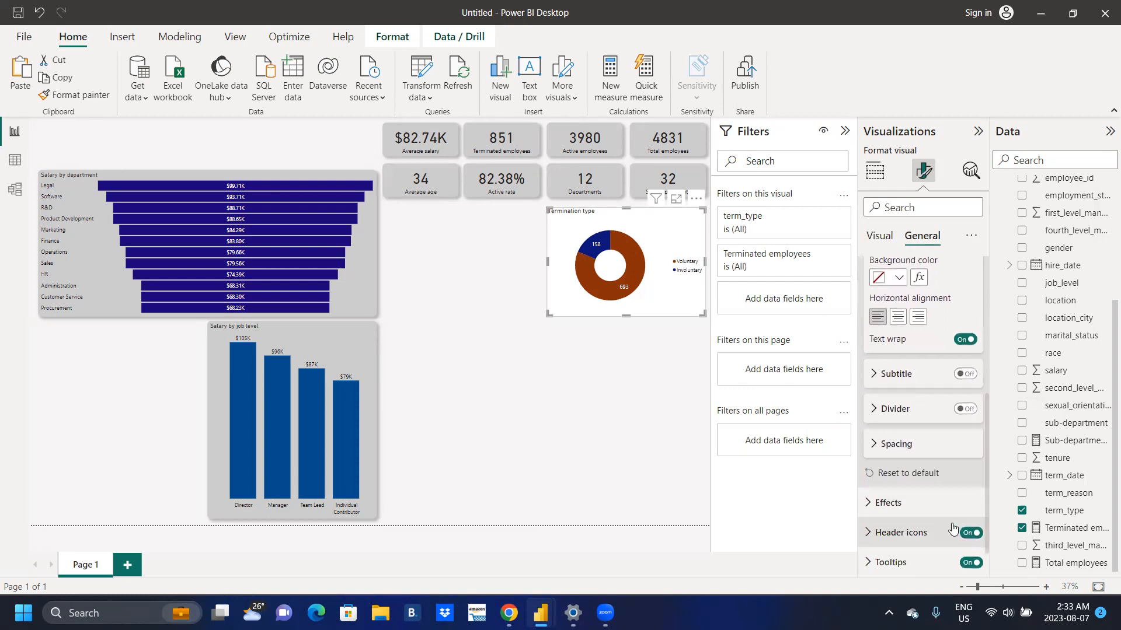
click(873, 506)
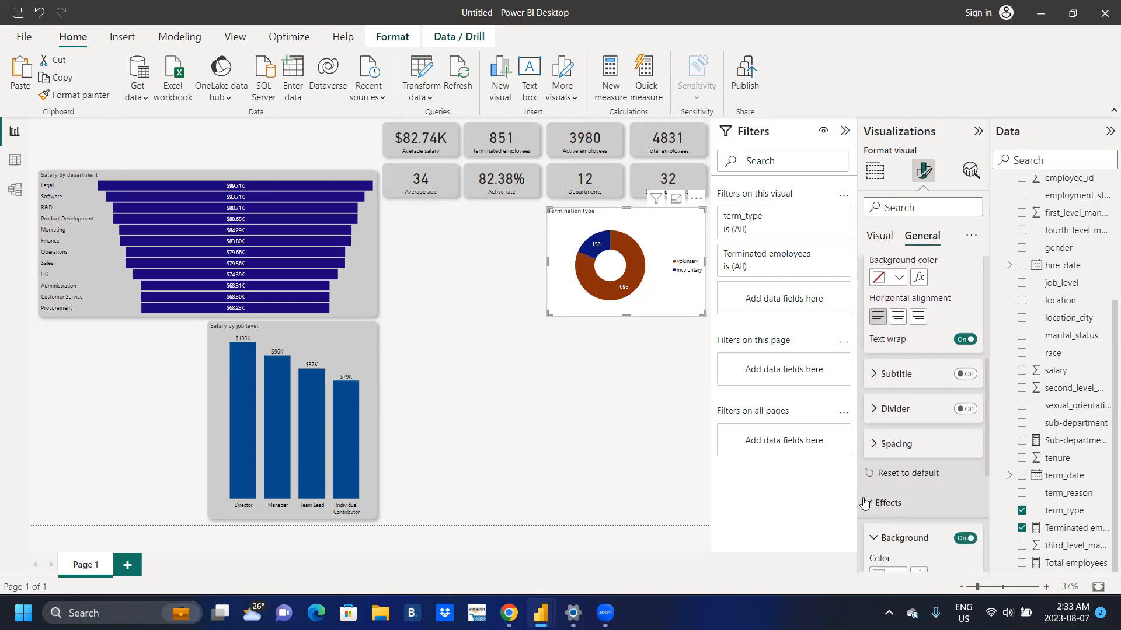
drag(987, 417, 993, 462)
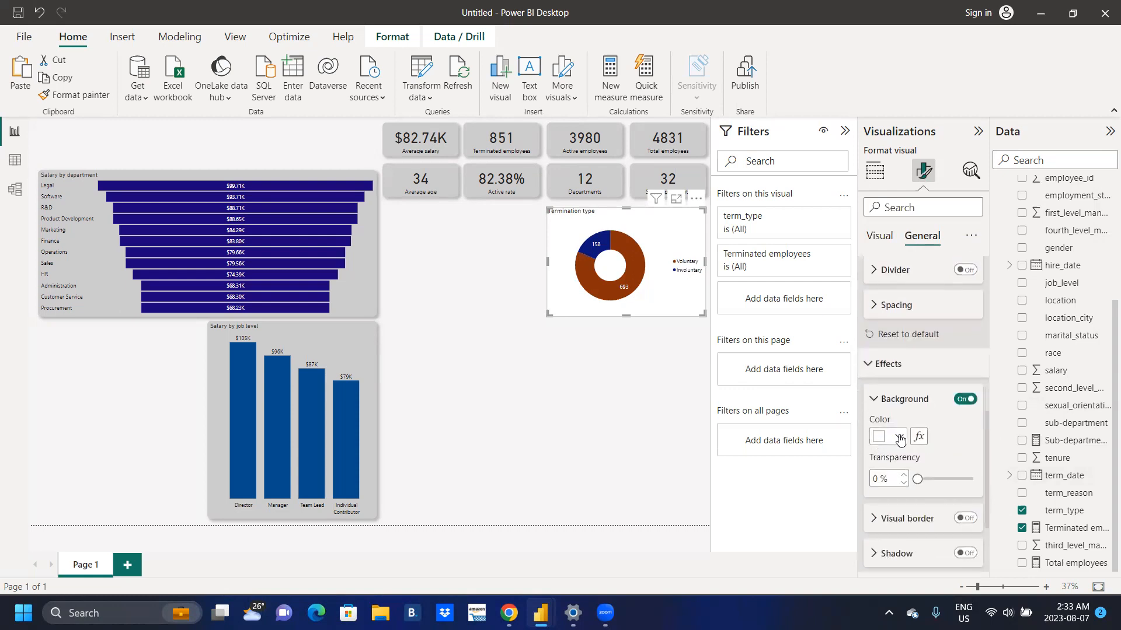
click(899, 439)
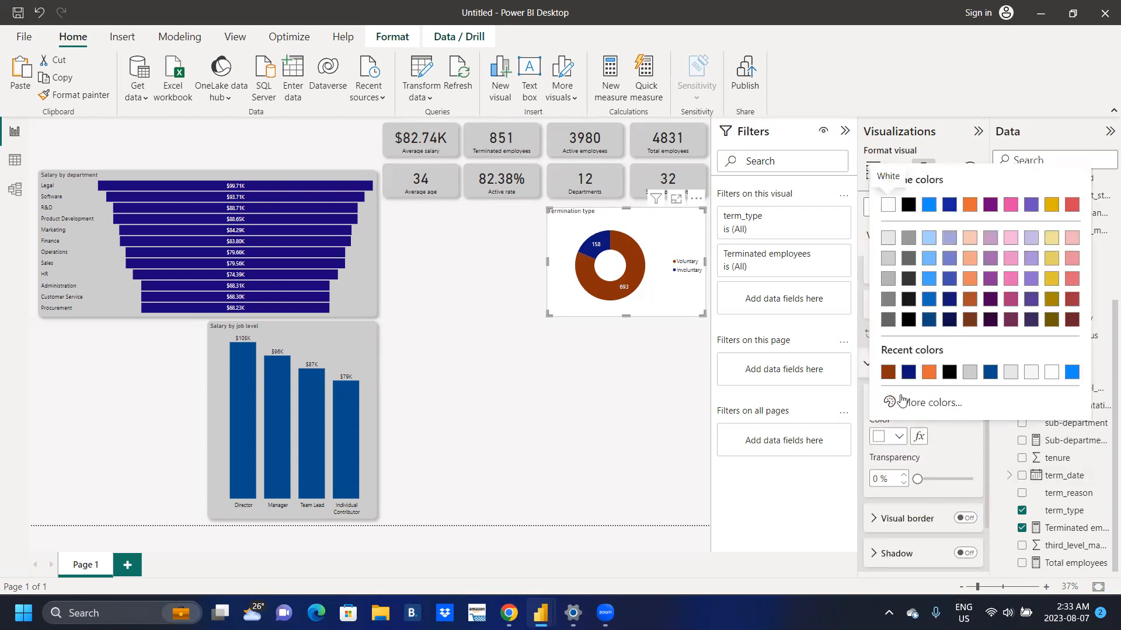
click(970, 375)
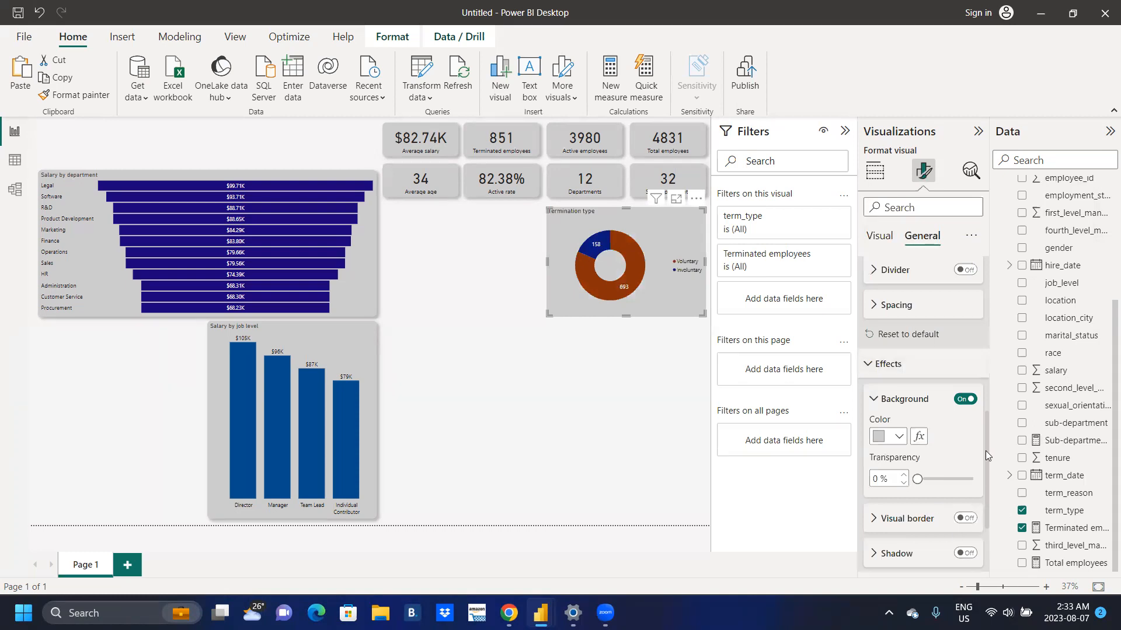
Give the donut chart a light grey border with 15 px rounded corners and turn on its shadow
scroll(985, 450, down, 3)
click(965, 428)
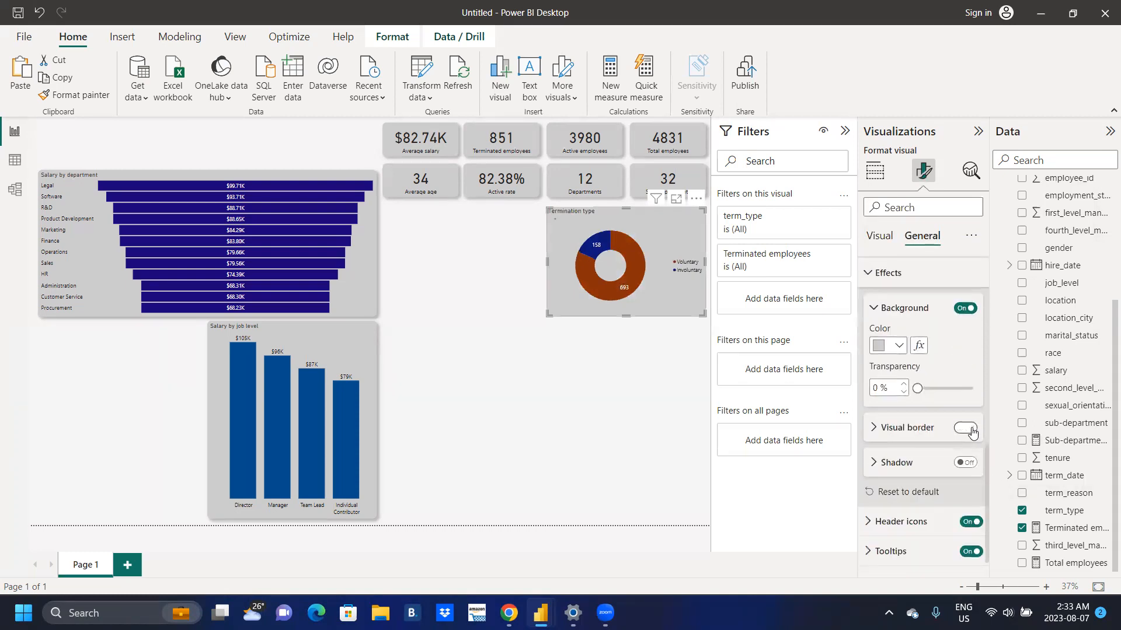
click(966, 462)
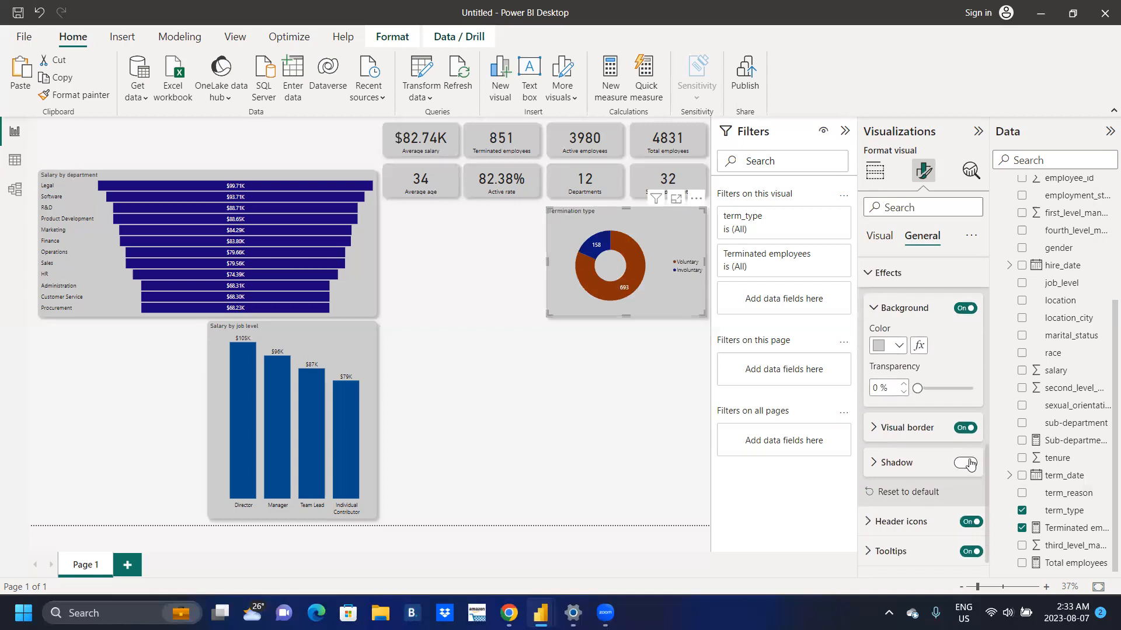
click(873, 428)
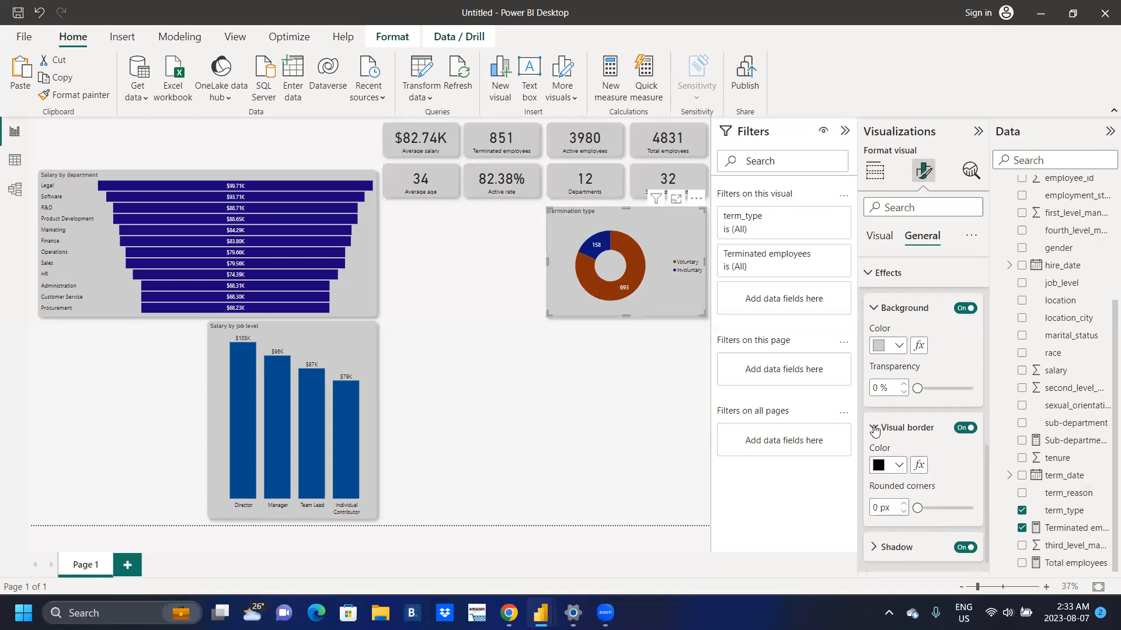
click(898, 465)
click(887, 400)
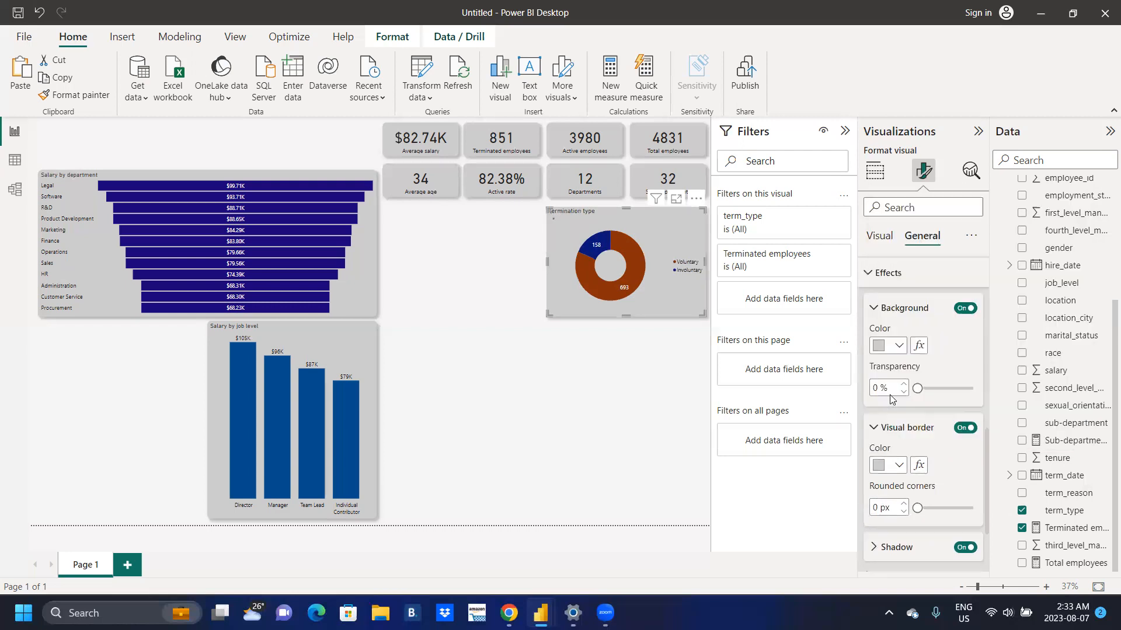
click(944, 506)
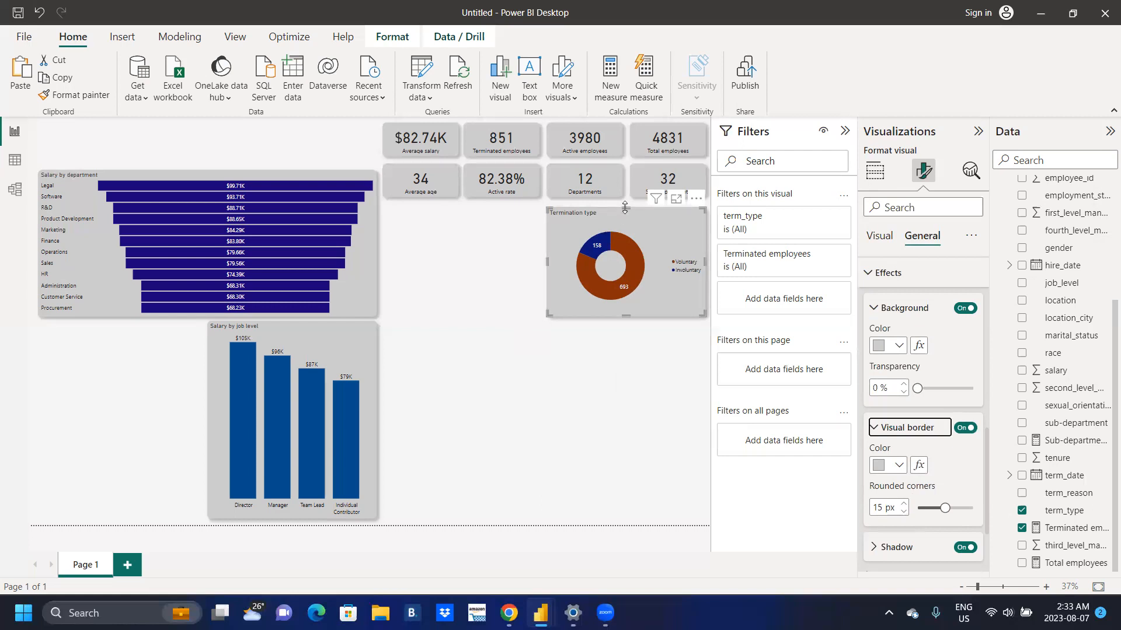
Extend the donut chart's upper edge to sit just beneath the second row of cards
drag(626, 204, 628, 202)
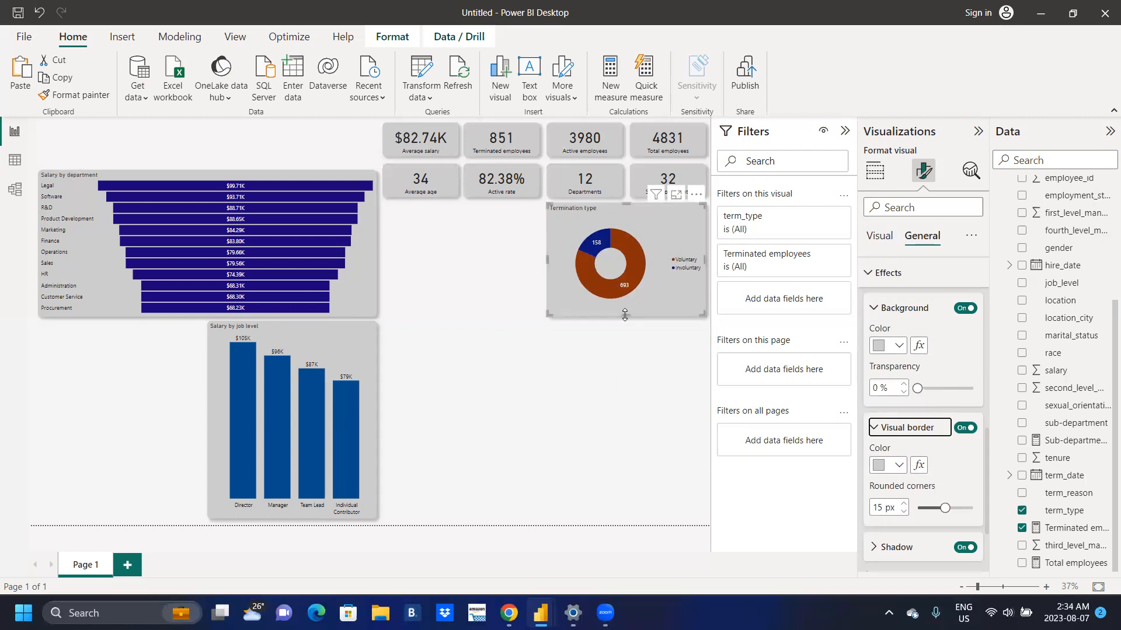
drag(624, 315, 625, 312)
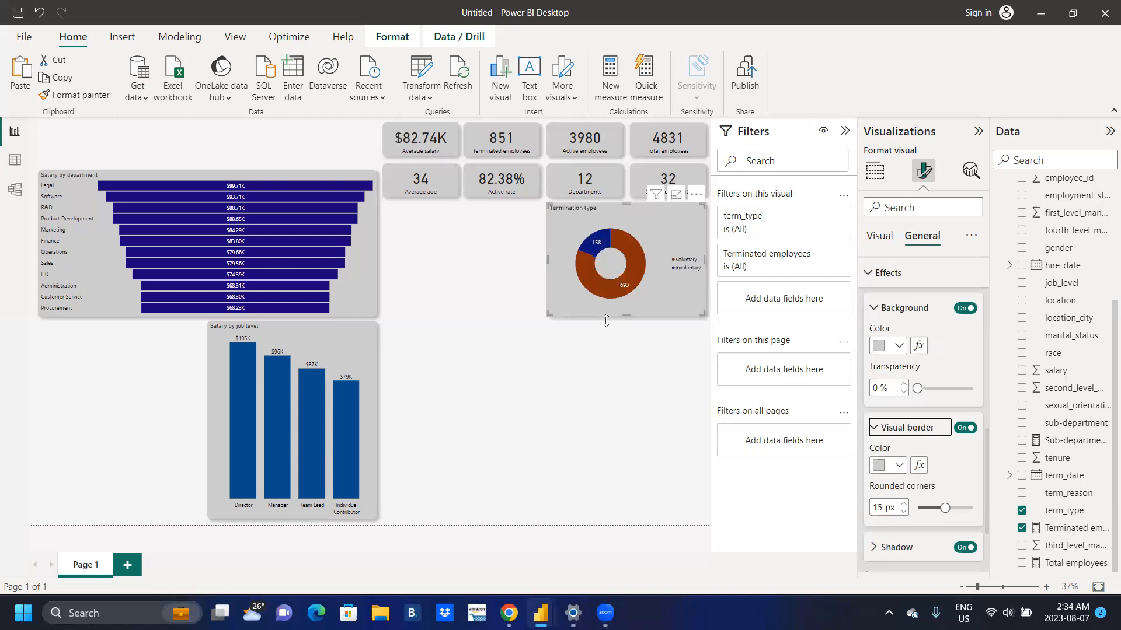
Insert a pie chart beside the job level chart at the foot of the page and widen it to about the donut chart's width
click(489, 366)
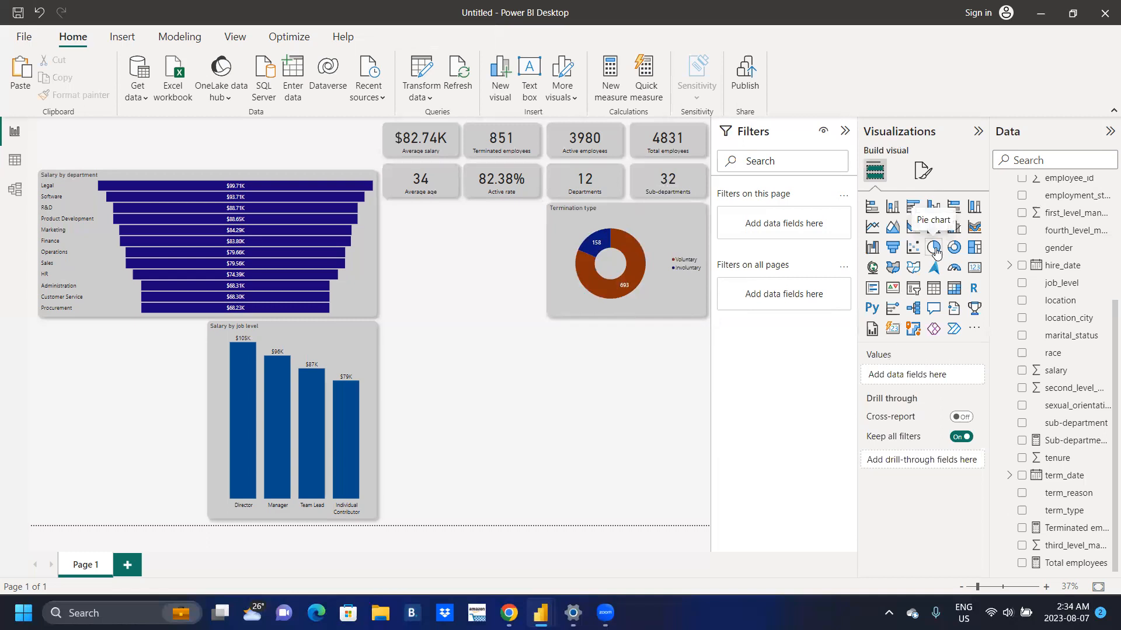
drag(418, 274, 425, 474)
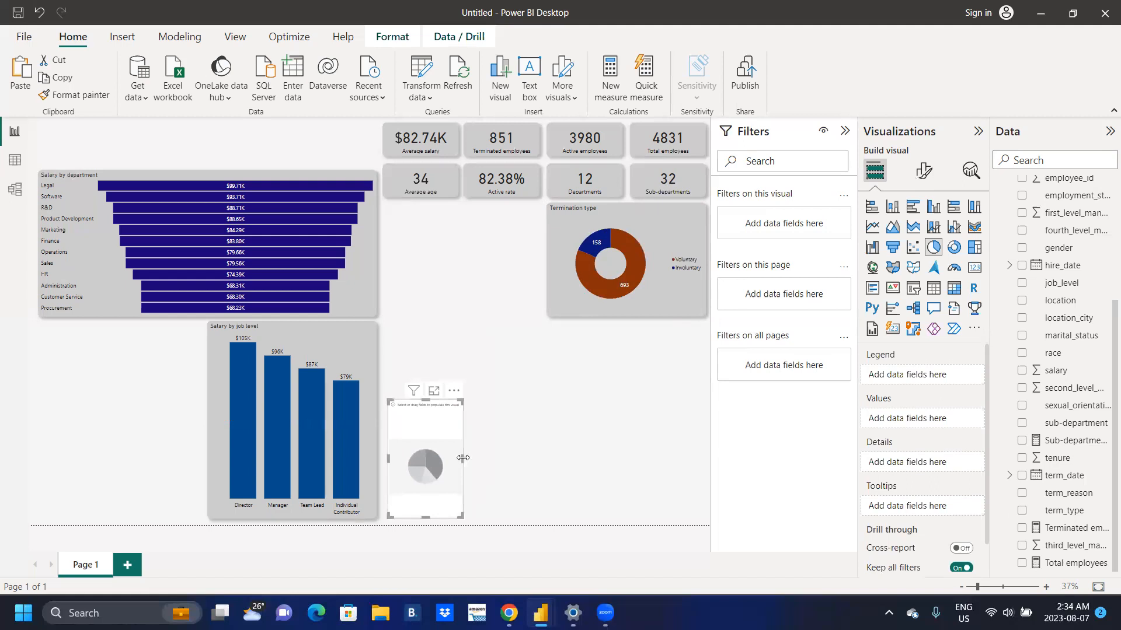
drag(461, 459, 545, 435)
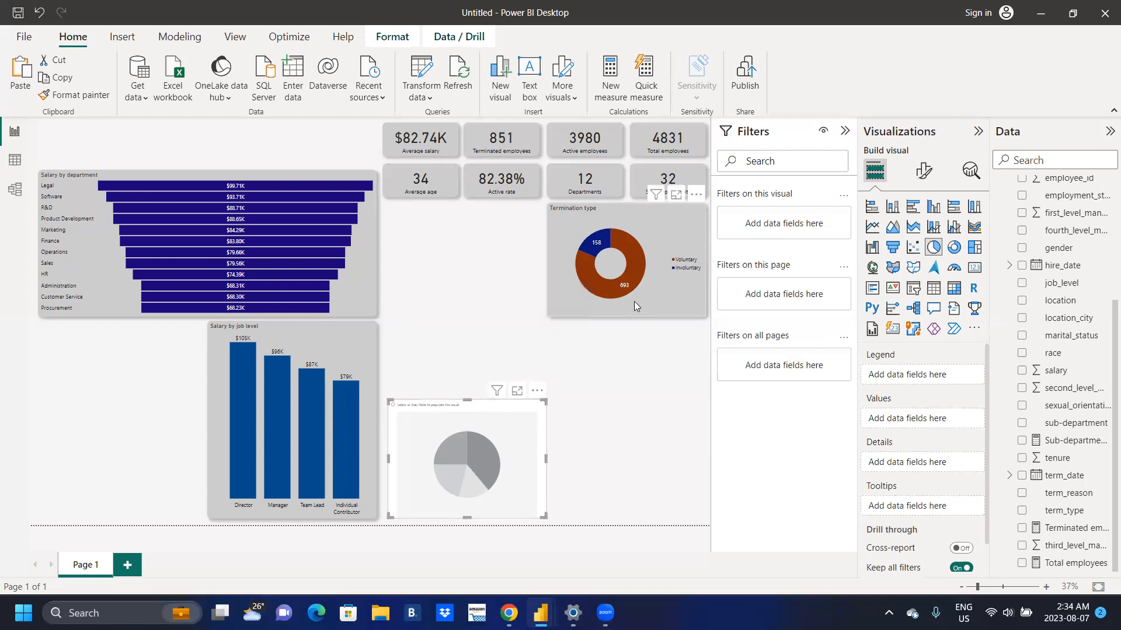
Reduce the heights of the donut chart and the empty pie chart slightly
click(616, 314)
drag(628, 317, 637, 300)
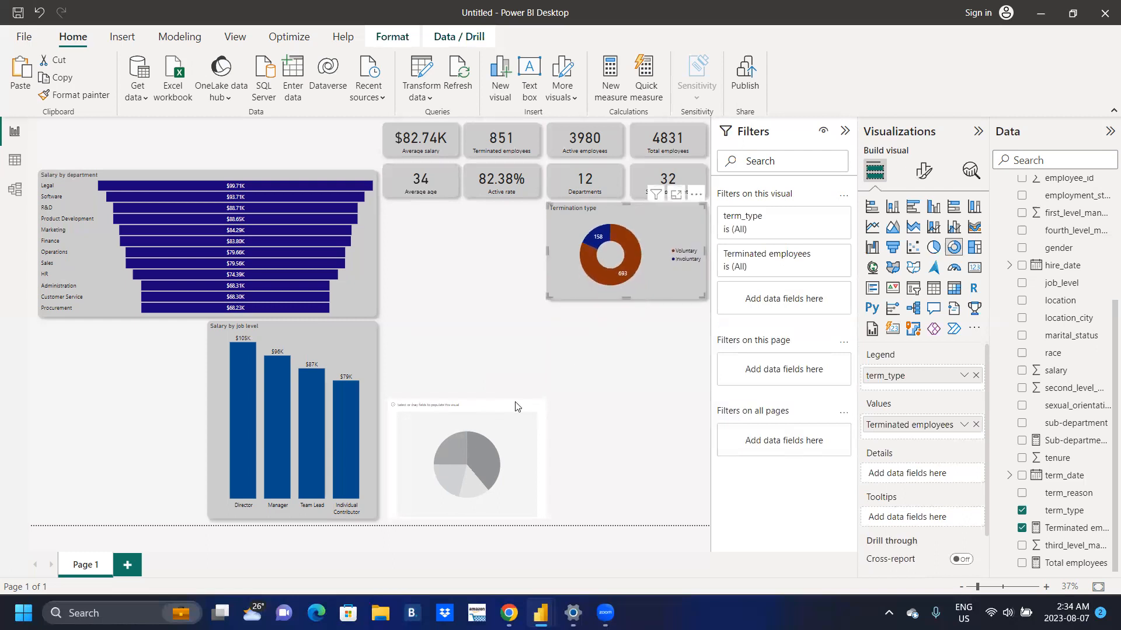
click(479, 426)
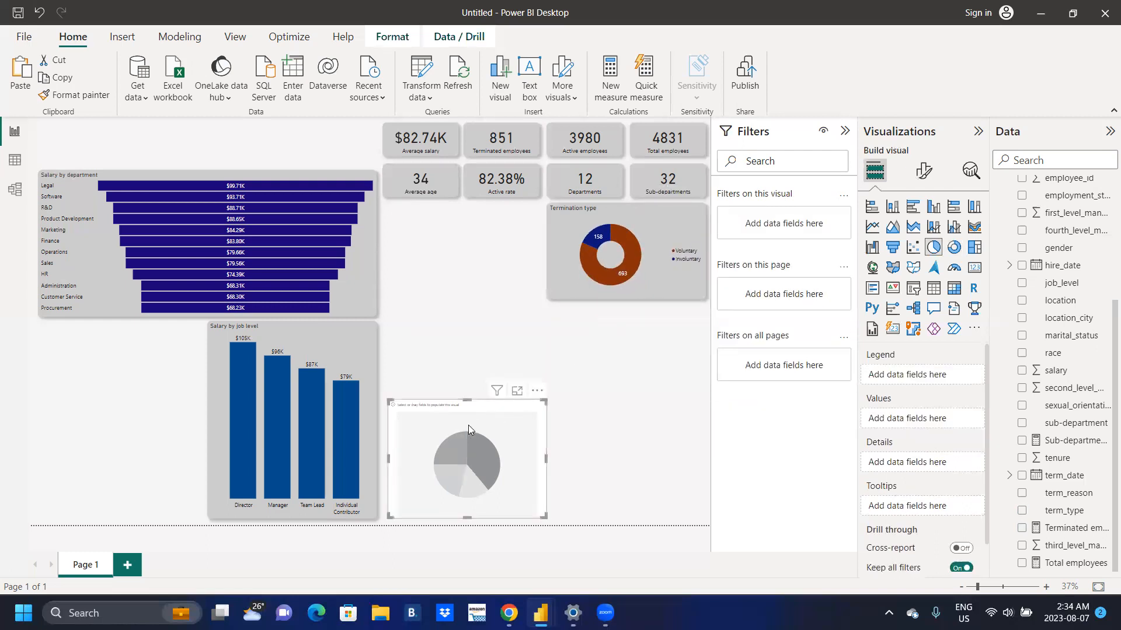
drag(466, 402, 450, 410)
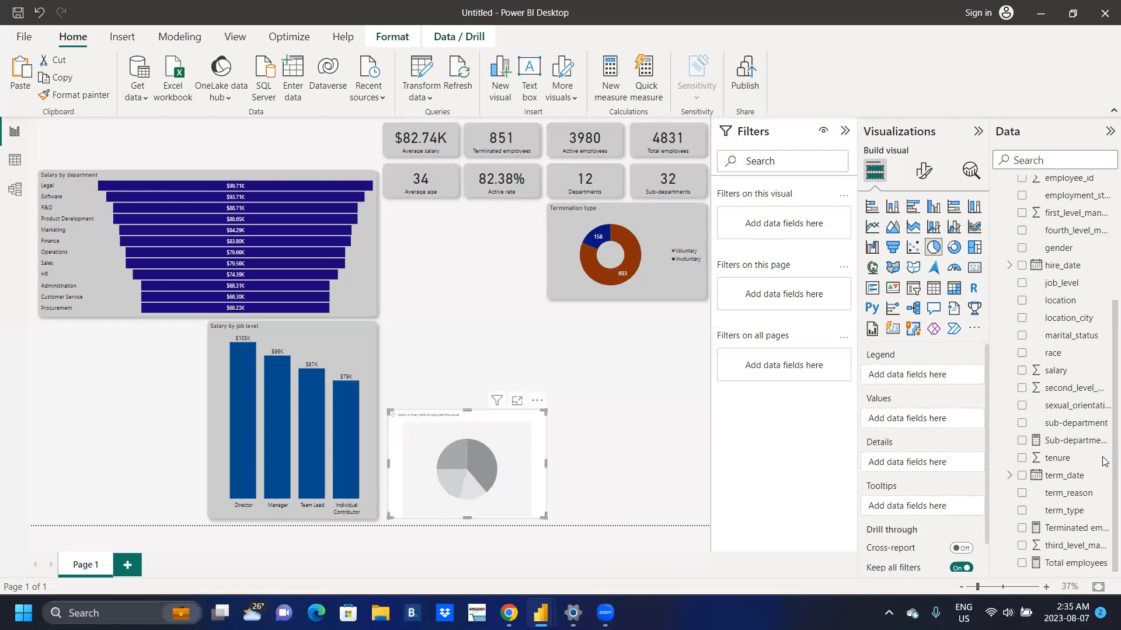
Fill the pie chart with Terminated employees as values and marital_status as the legend
click(1022, 534)
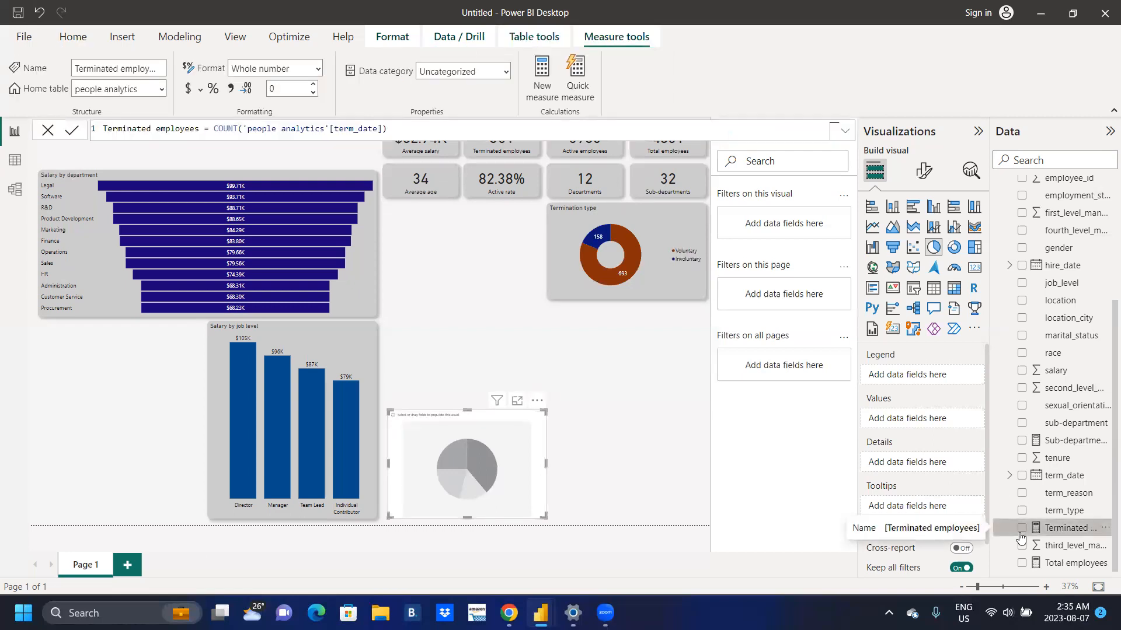
click(1021, 530)
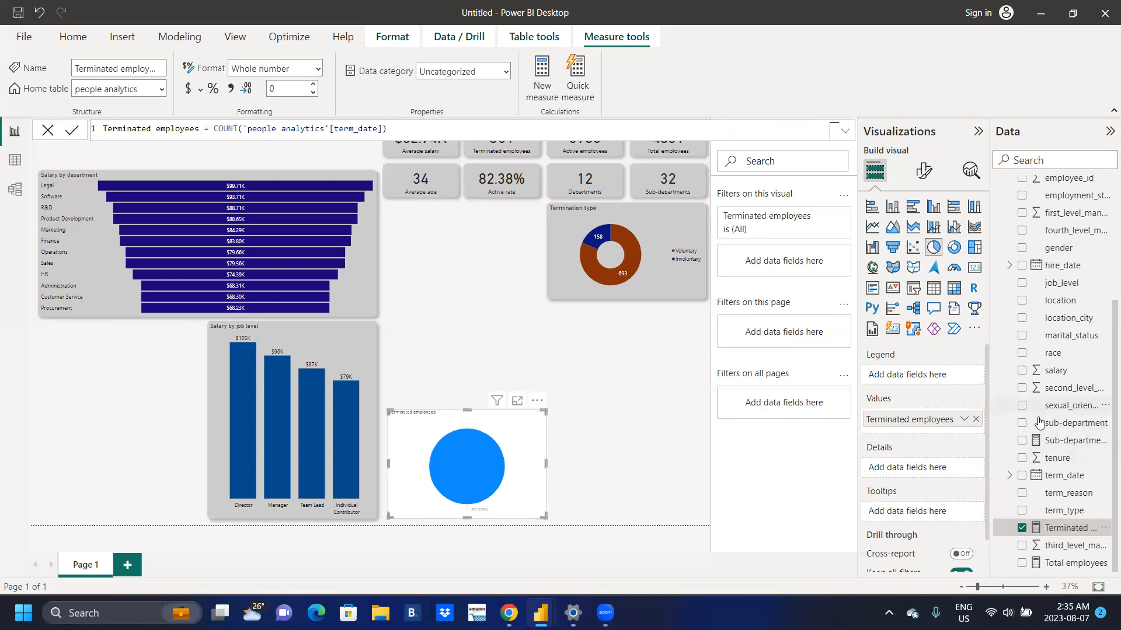
click(1021, 340)
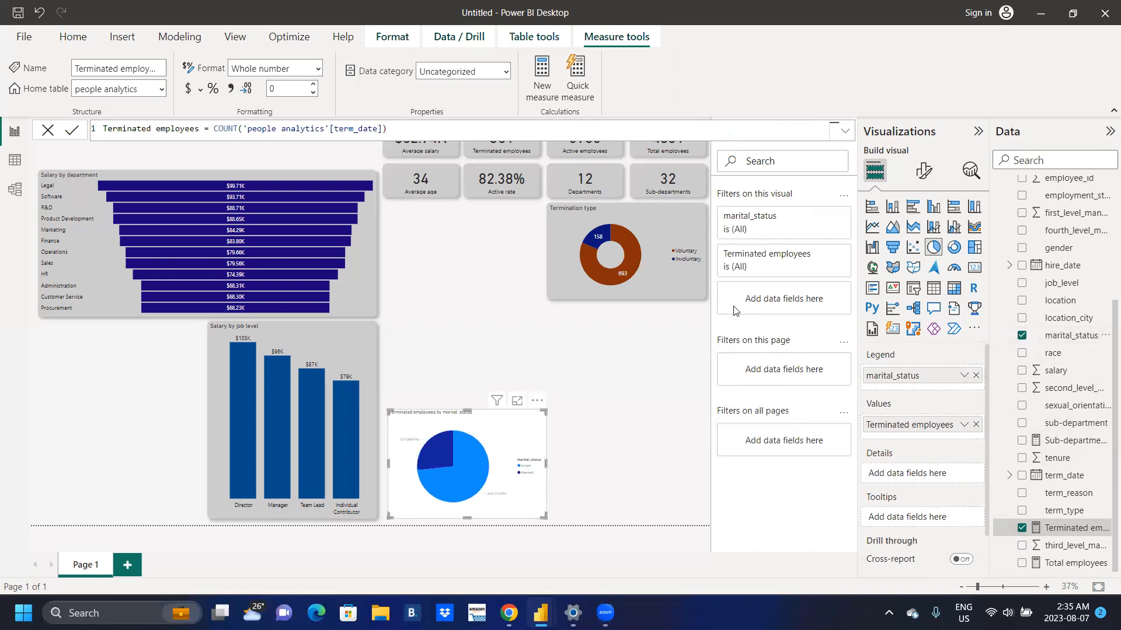
Turn off the pie chart's legend title and set the legend text to black at size 15
click(923, 172)
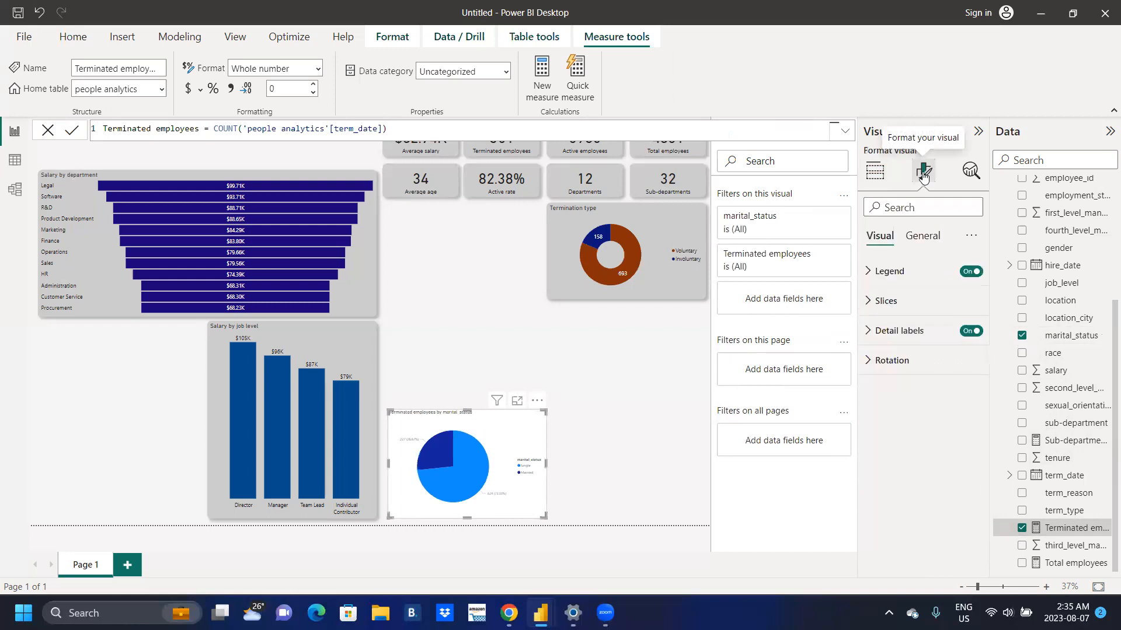
click(866, 273)
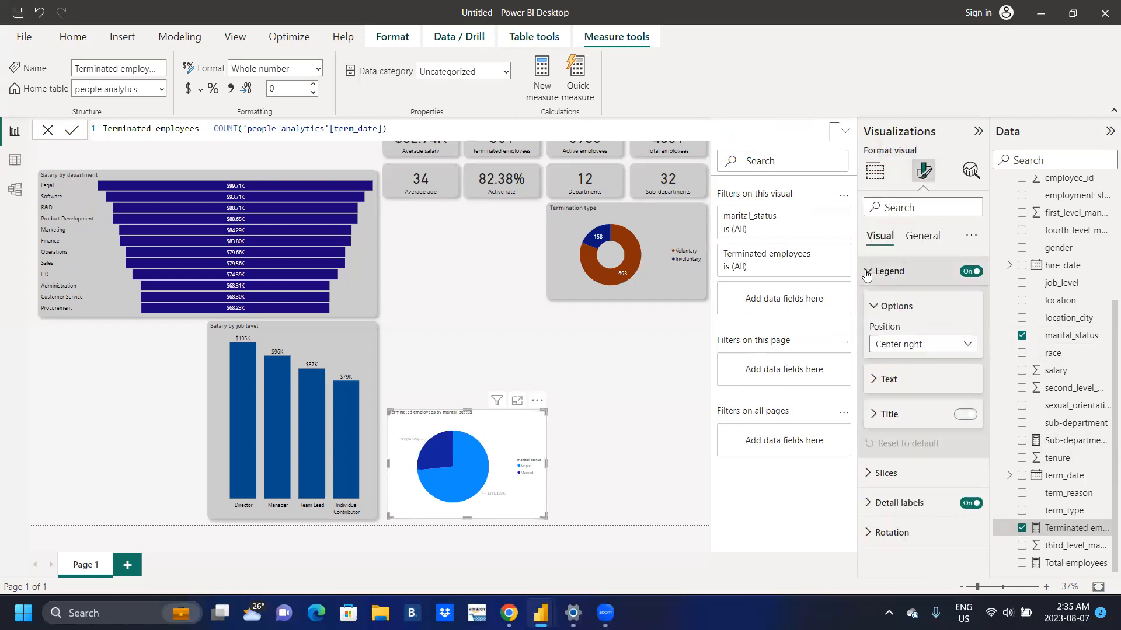
click(966, 415)
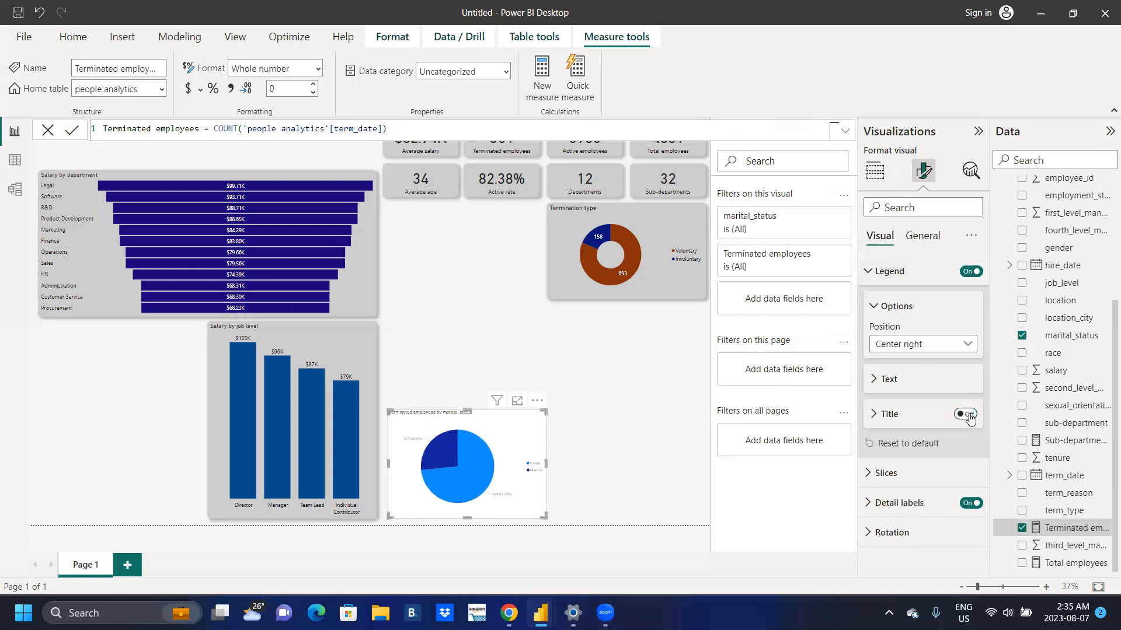
click(874, 383)
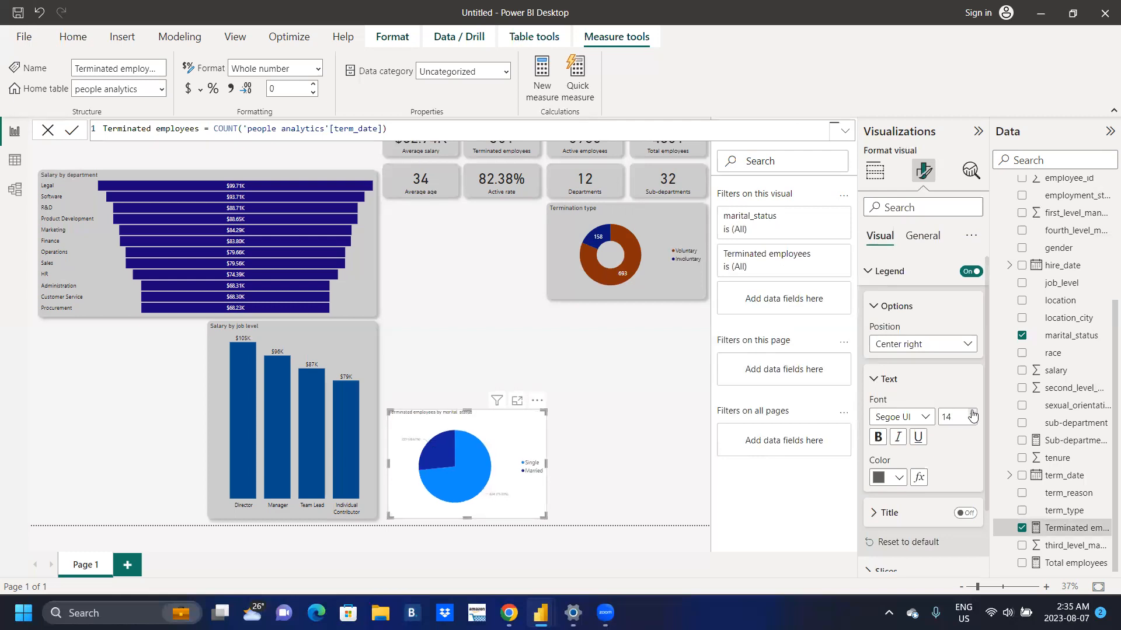
click(898, 477)
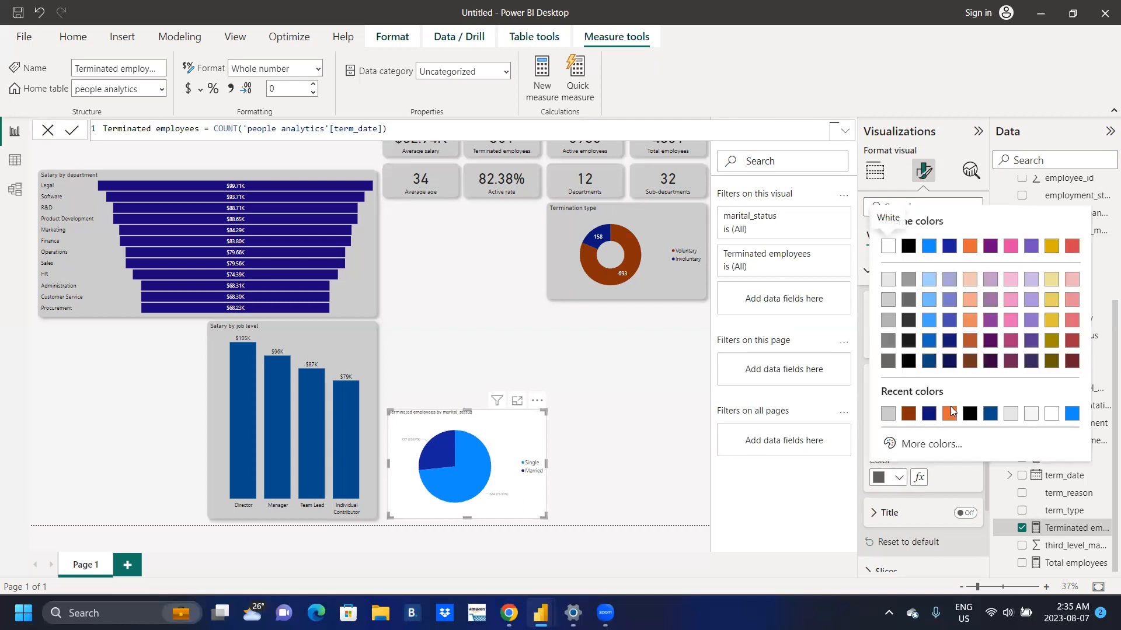
click(970, 413)
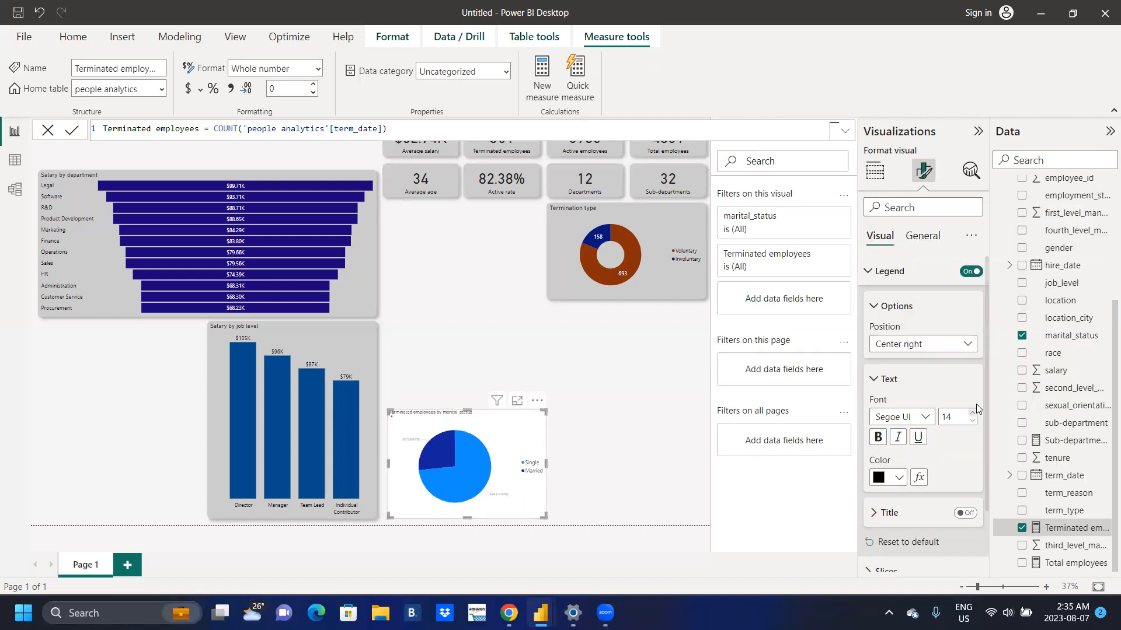
click(972, 412)
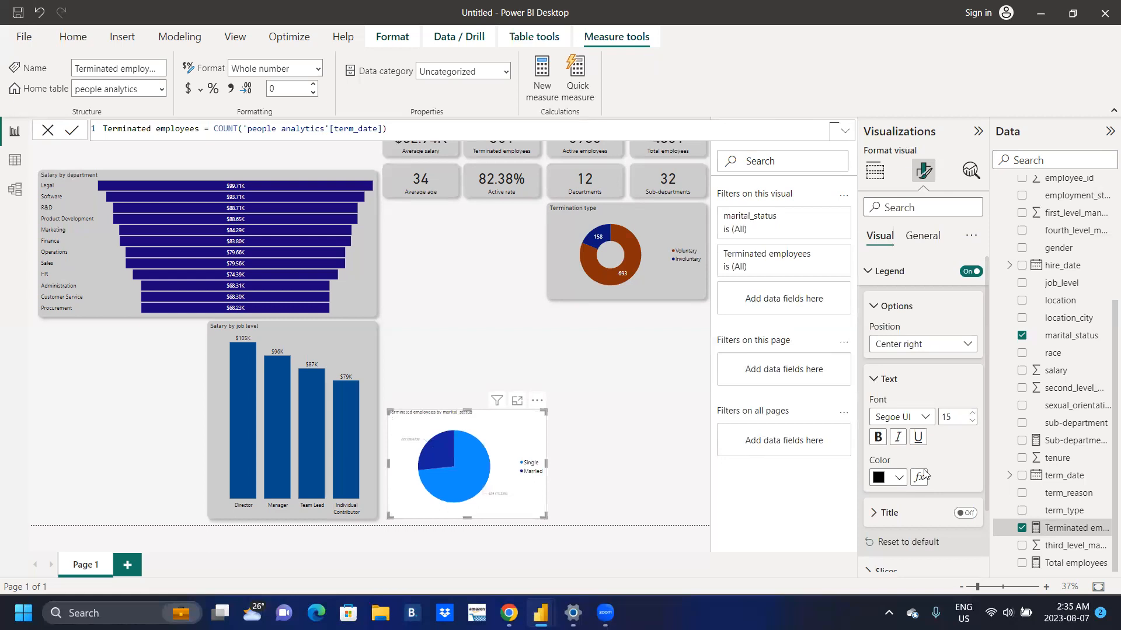
Place the pie chart's detail labels inside the slices and show only the data value
drag(986, 436, 985, 356)
drag(985, 352, 980, 429)
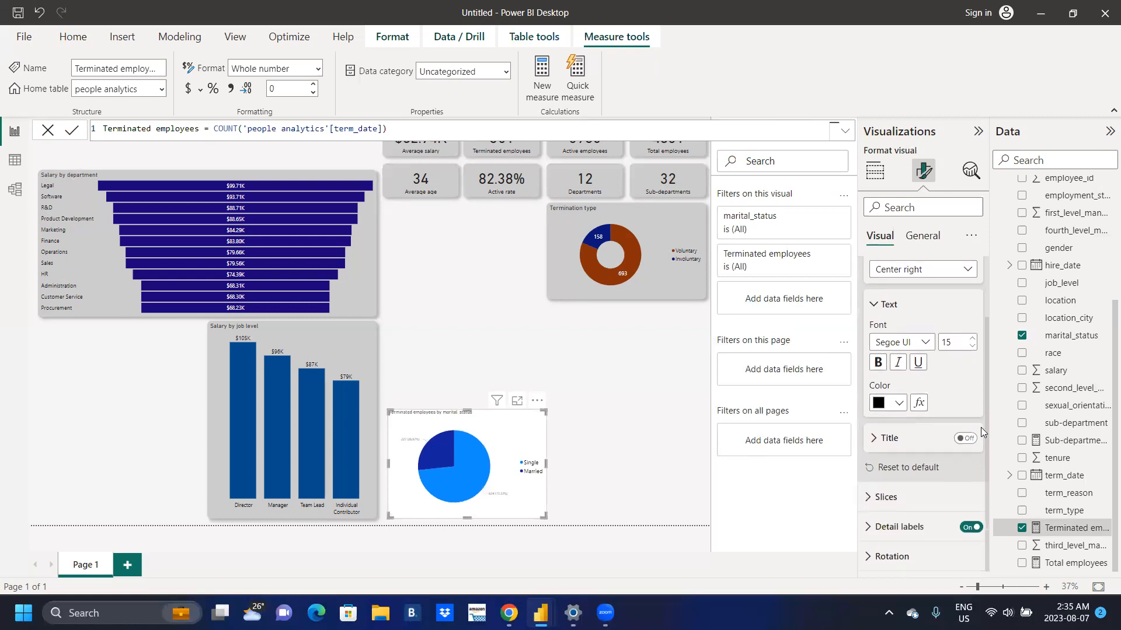
click(871, 528)
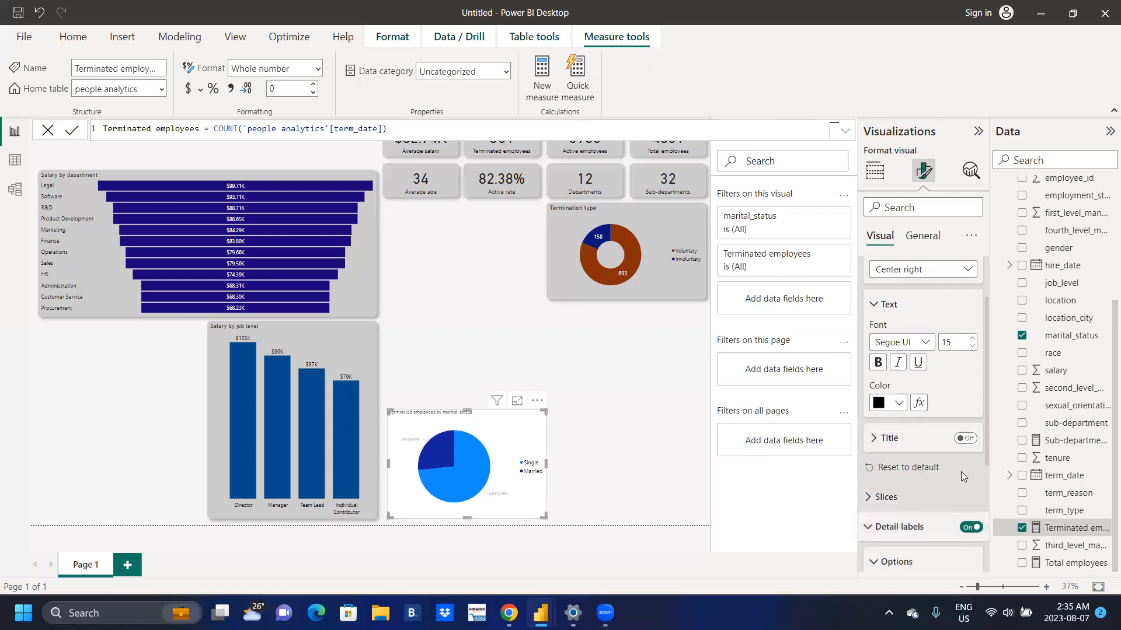
drag(988, 416, 988, 496)
click(966, 428)
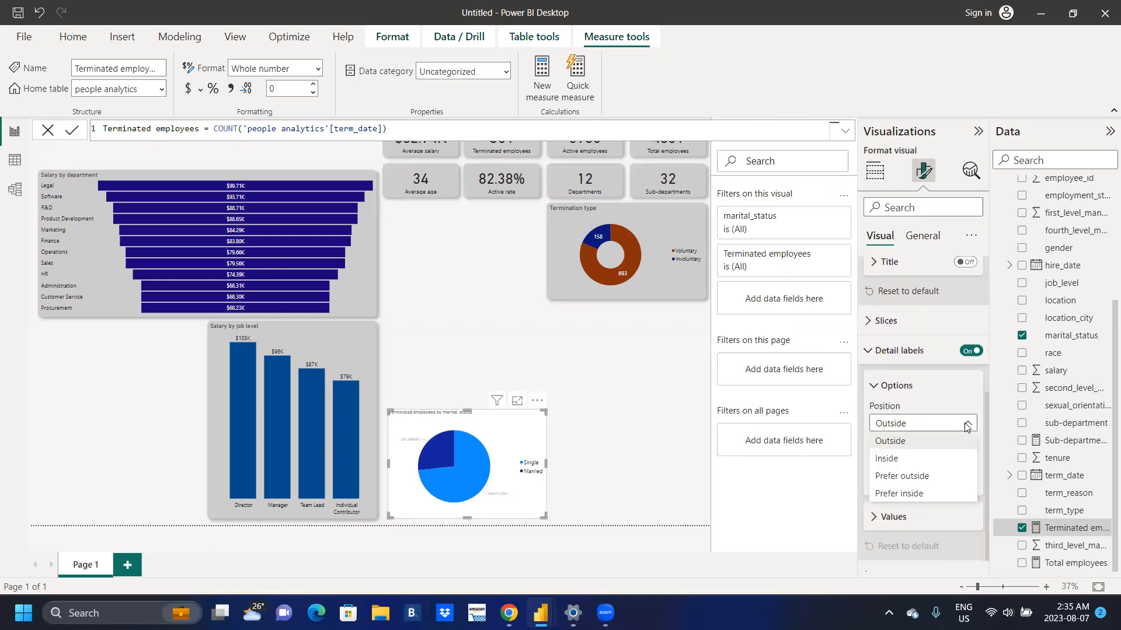
click(921, 460)
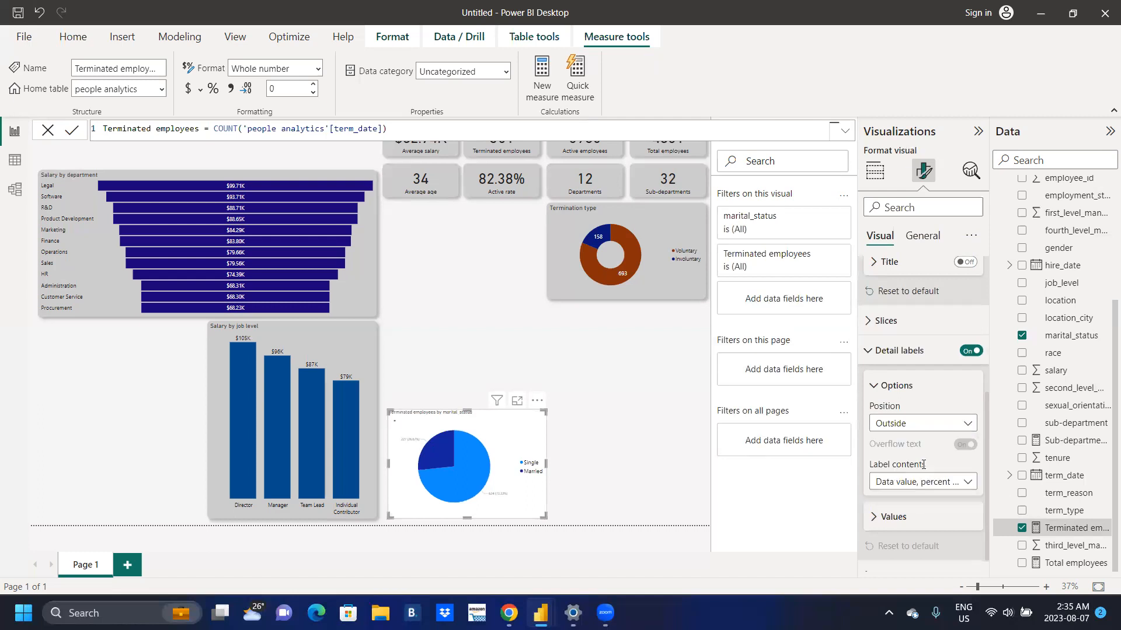
click(965, 482)
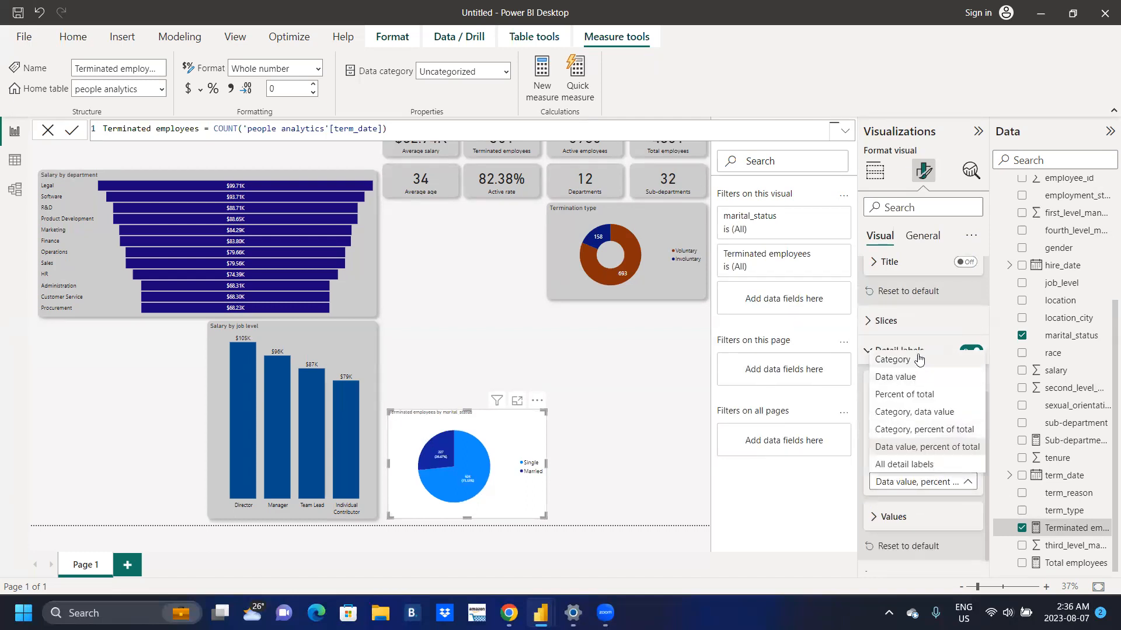
click(908, 378)
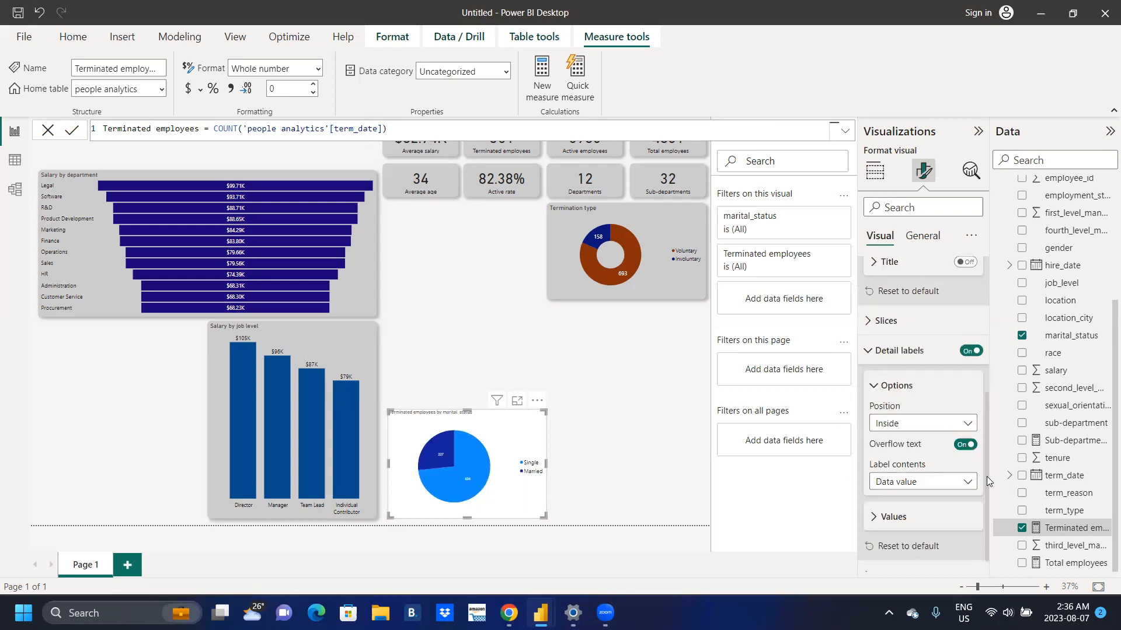
scroll(987, 481, down, 1)
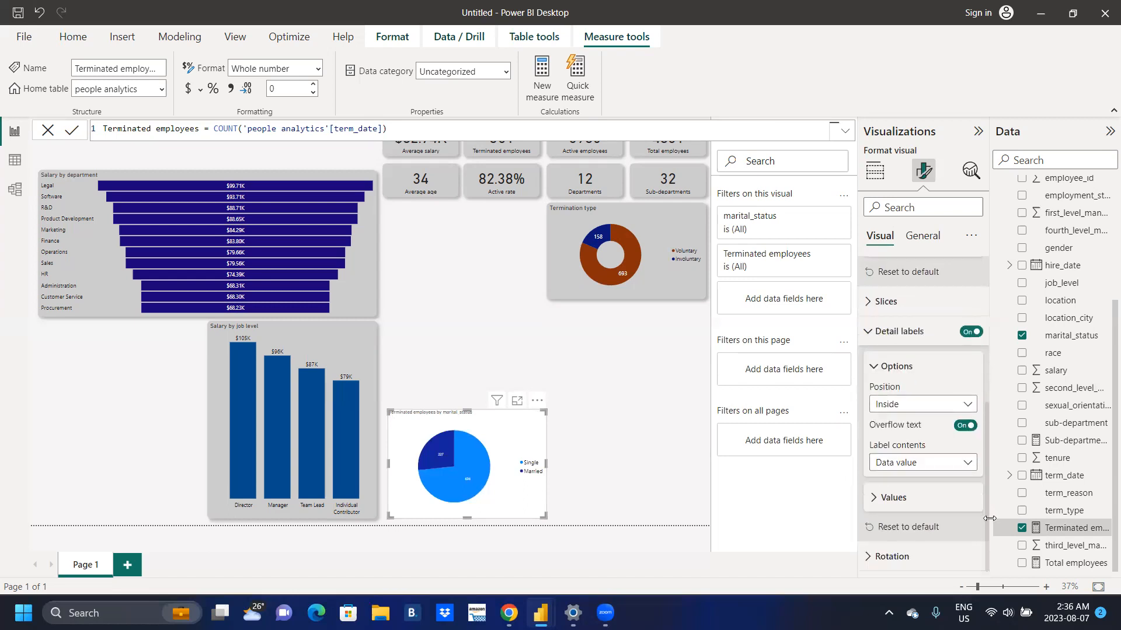
Increase the font size of the detail label values on the marital status pie chart
click(872, 500)
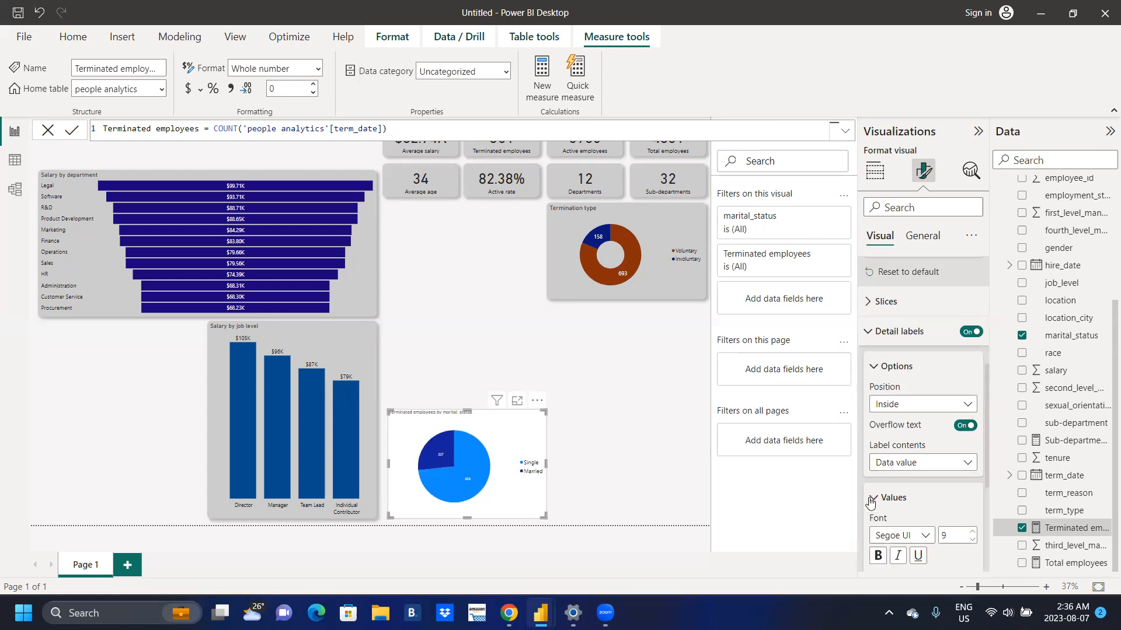
click(973, 532)
click(973, 532)
click(973, 532)
click(973, 532)
click(973, 532)
Recolour the pie chart's Single slice with a darker custom blue, about #106CC2
drag(986, 472, 986, 350)
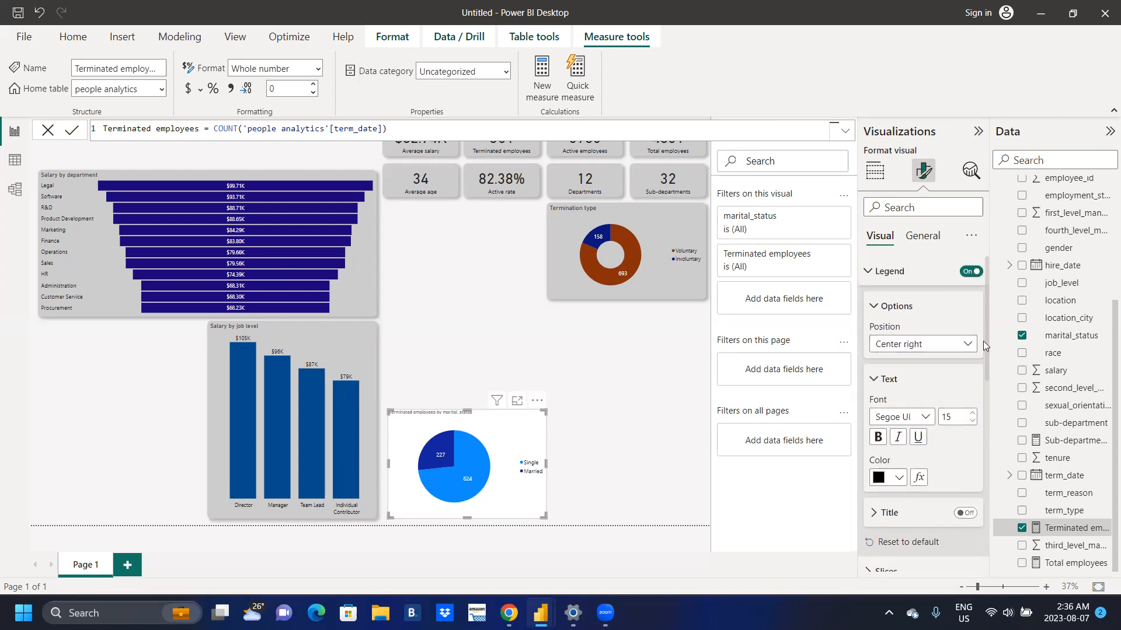
drag(987, 344, 992, 420)
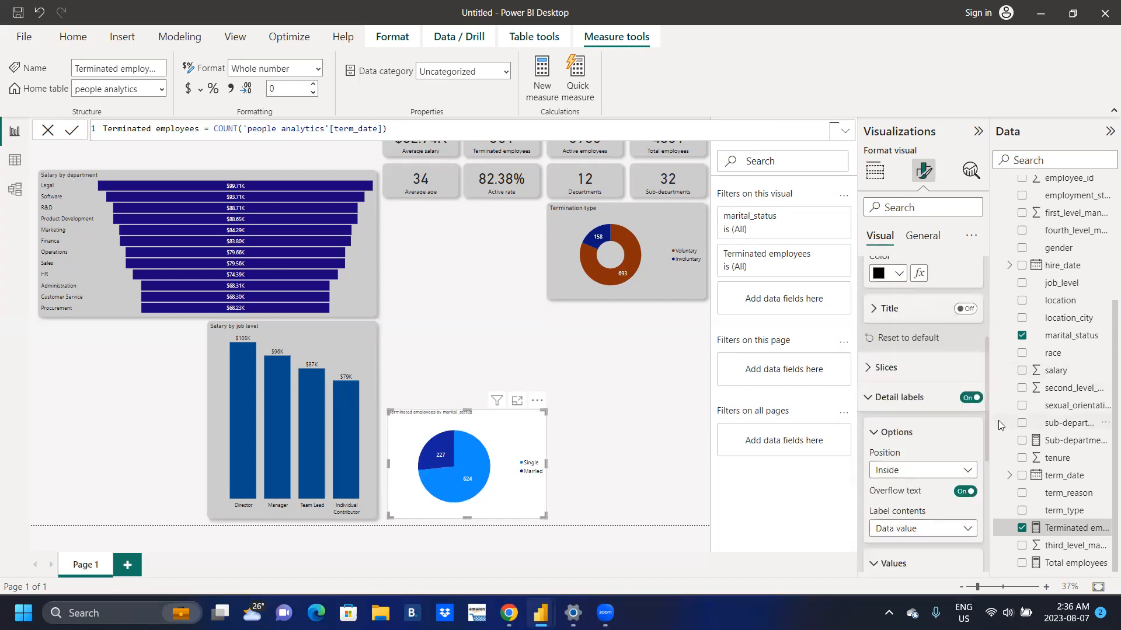
click(870, 367)
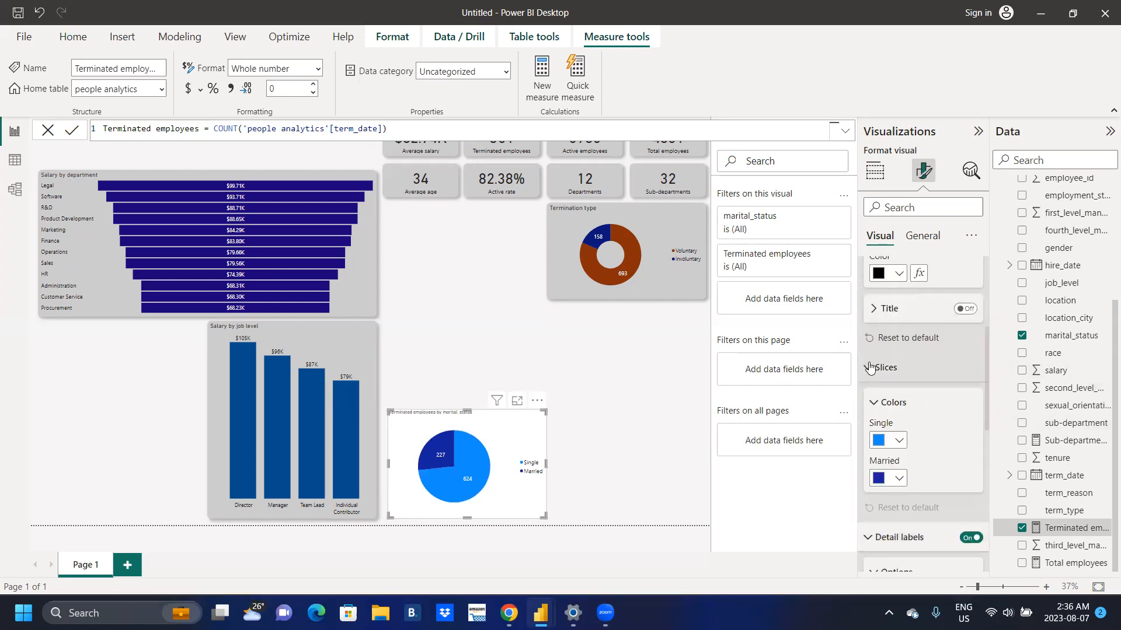
click(899, 446)
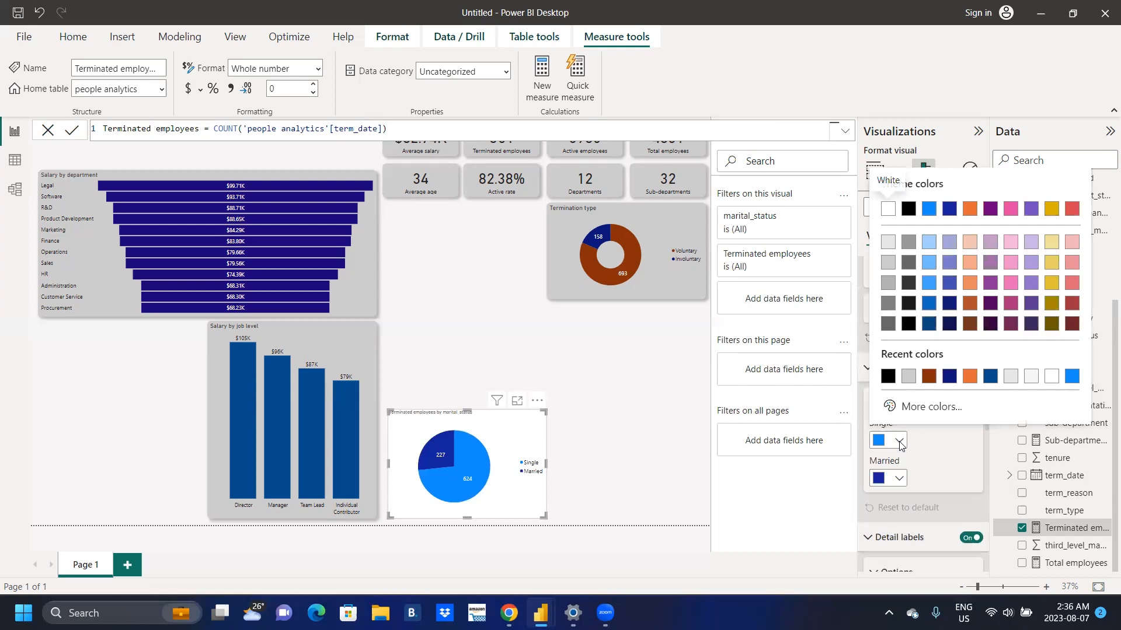
click(908, 408)
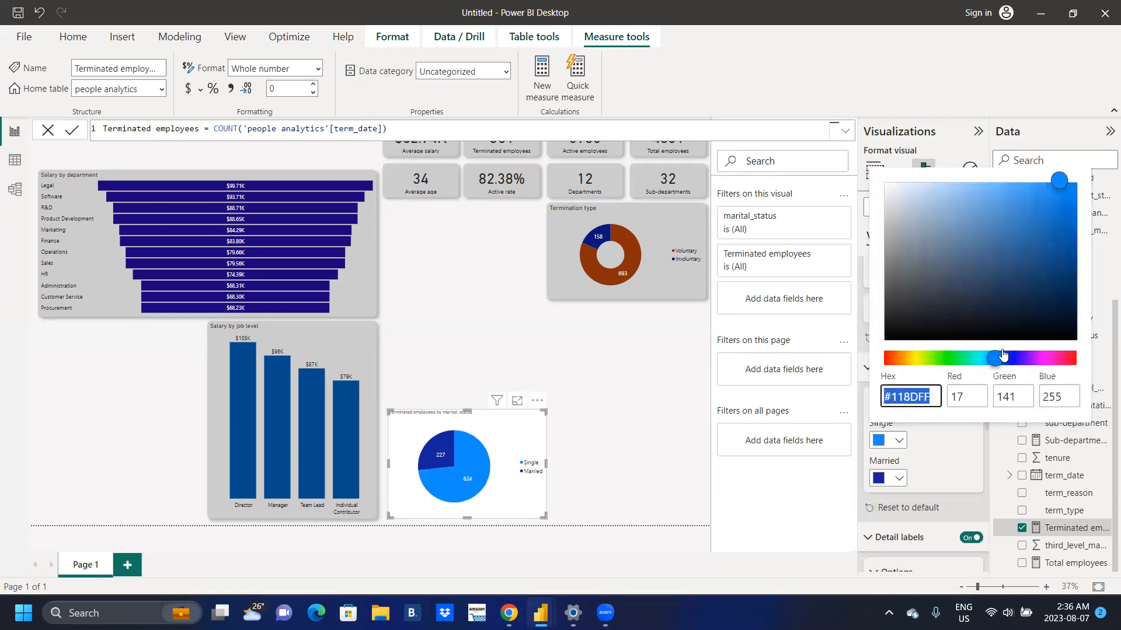
click(1057, 220)
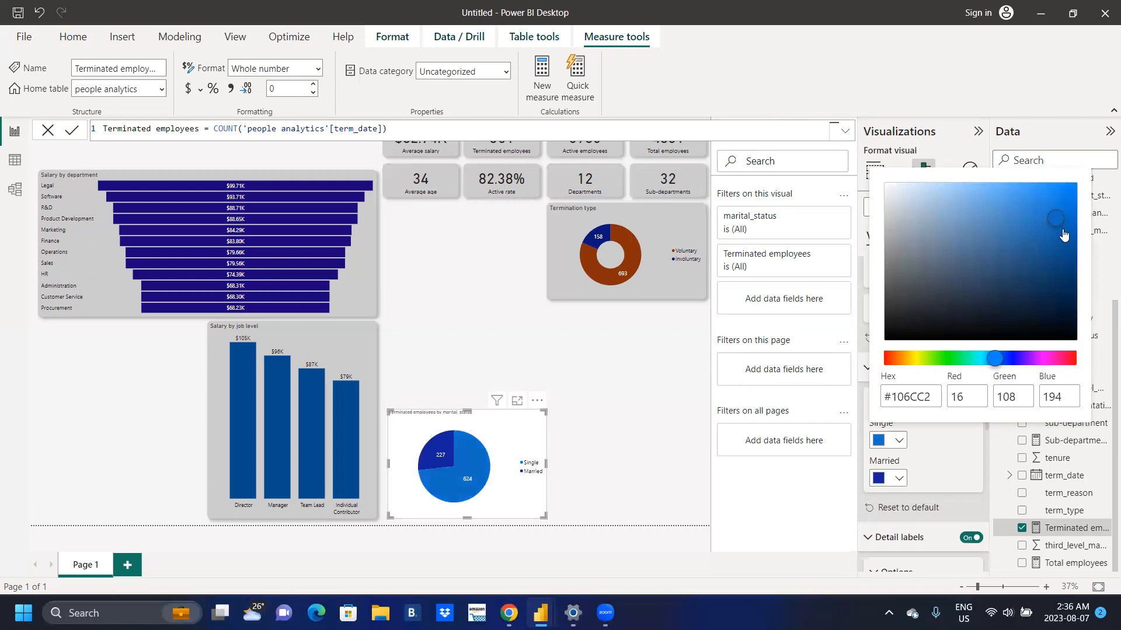
click(1062, 219)
Recolour the pie chart's Married slice with a custom dark navy, about #031174
click(901, 481)
click(899, 479)
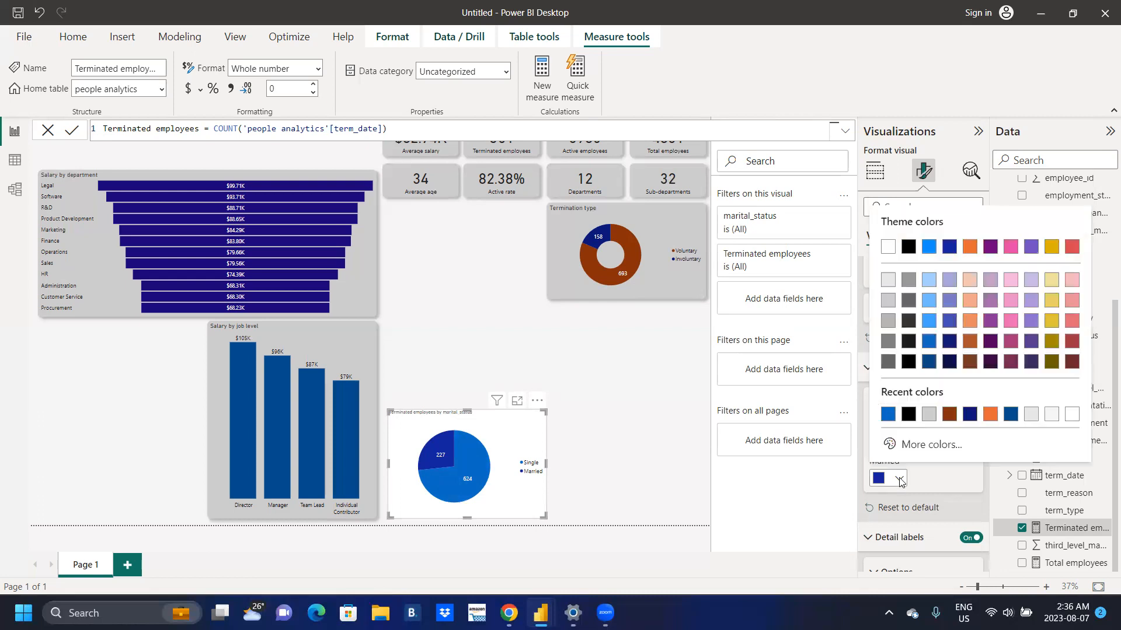
click(931, 444)
click(1057, 280)
drag(1056, 280, 1072, 312)
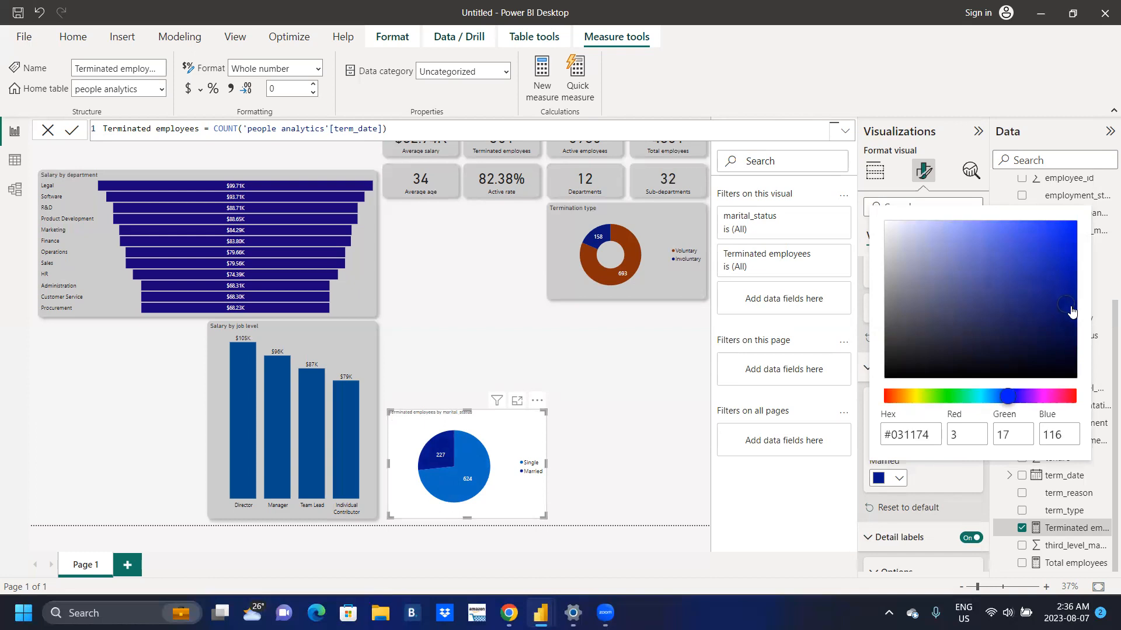
click(944, 484)
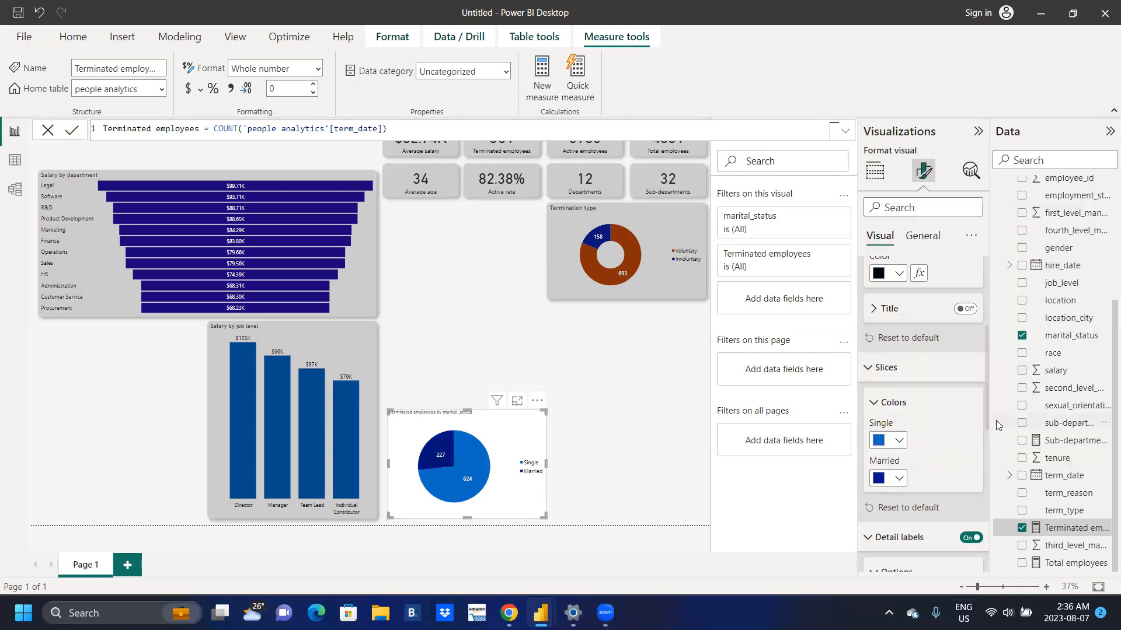
Change the pie chart's title text to "Termination by marital status"
drag(986, 404, 984, 430)
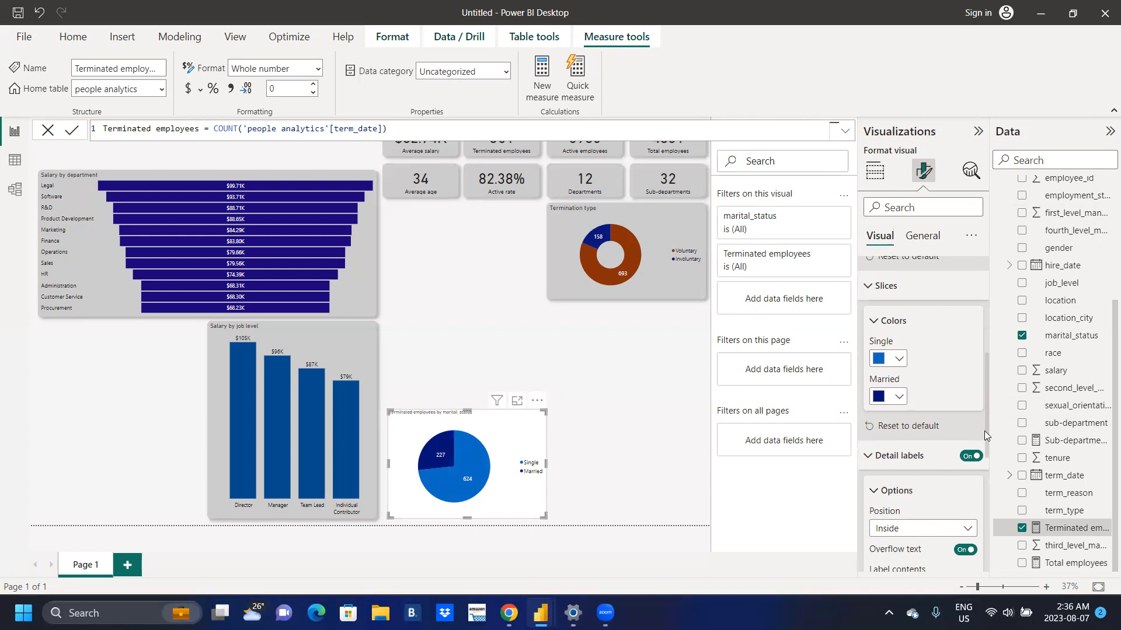
click(917, 244)
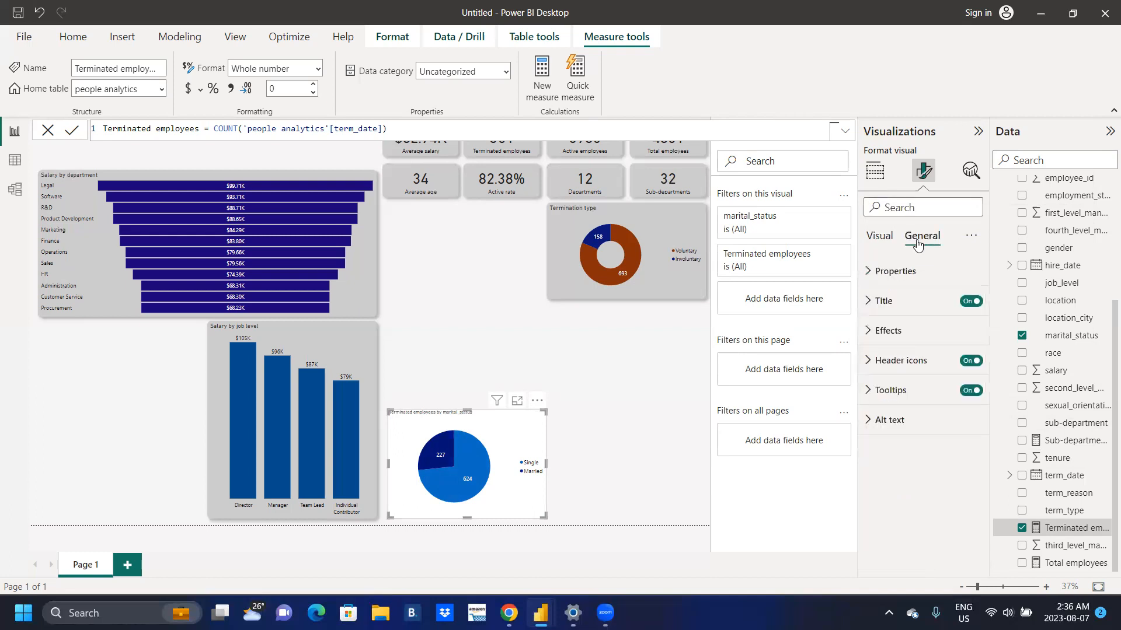
click(873, 304)
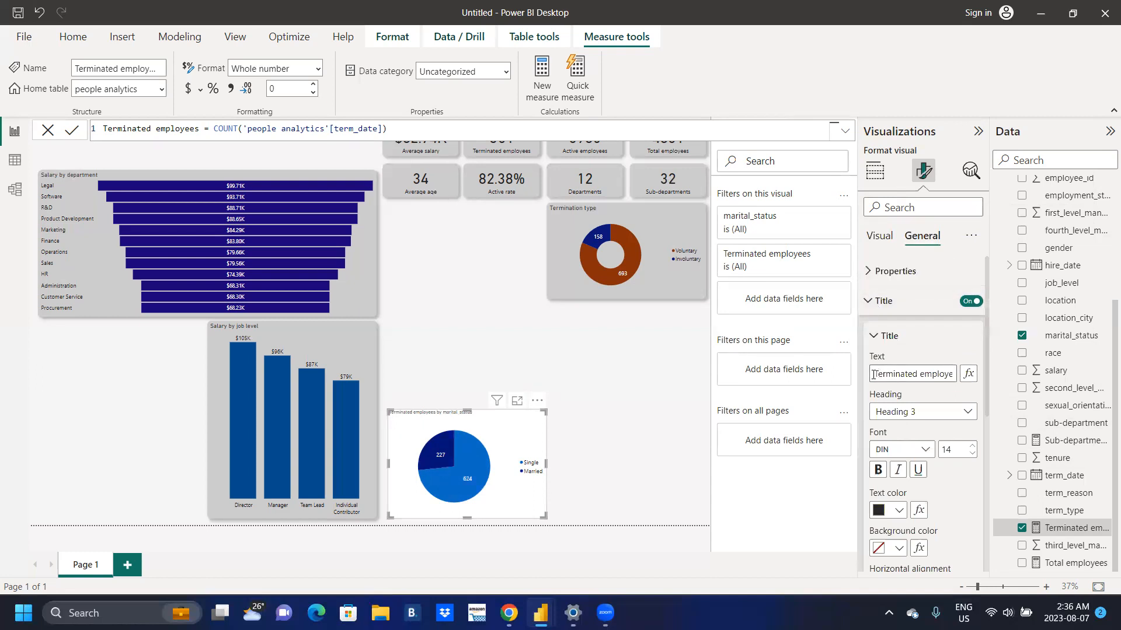
drag(874, 374, 998, 390)
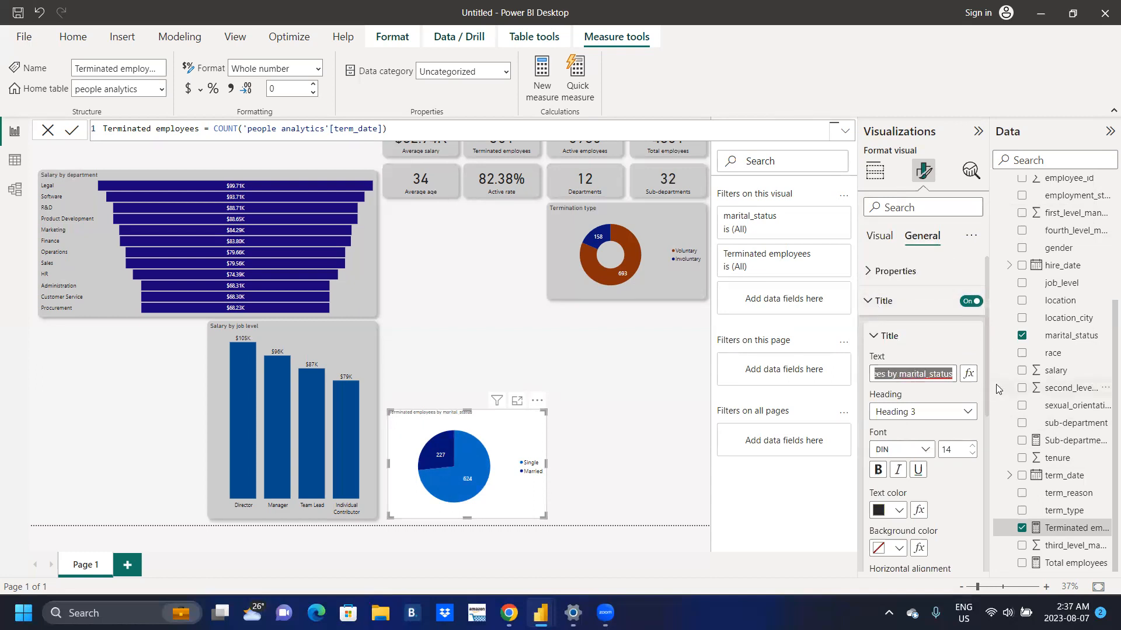
text(Terminations)
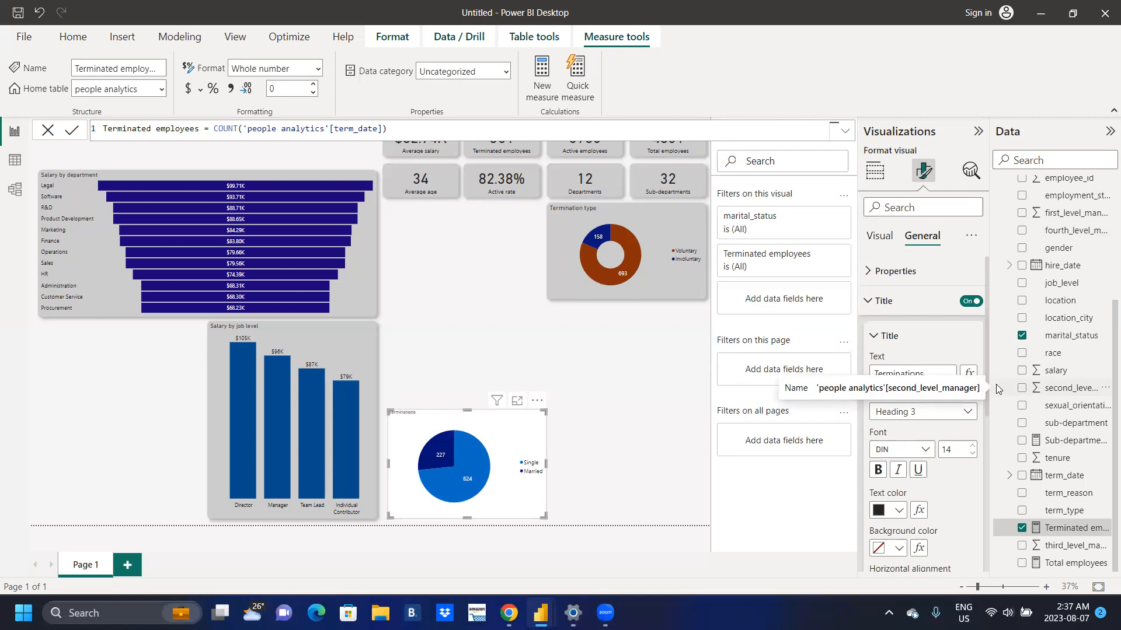
text(by)
key(BackSpace)
key(BackSpace)
text(by marital status)
Enlarge the title font of the marital status pie chart by a few points
click(972, 447)
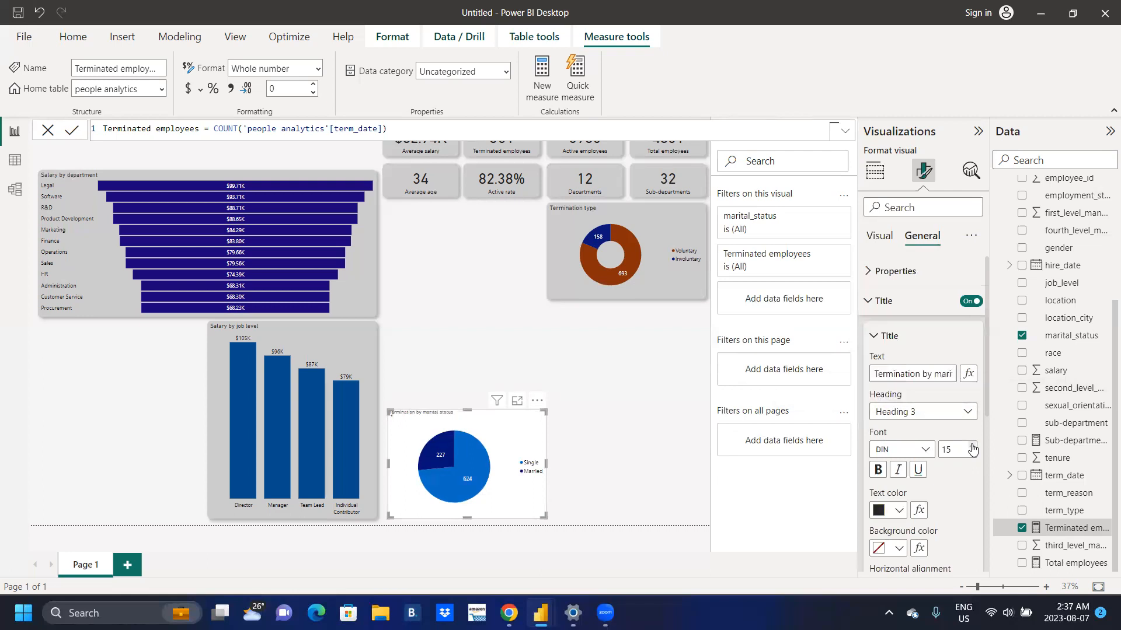
click(972, 447)
click(972, 447)
click(972, 447)
Set the pie chart's background to the light grey used by the other visuals
drag(988, 396, 996, 558)
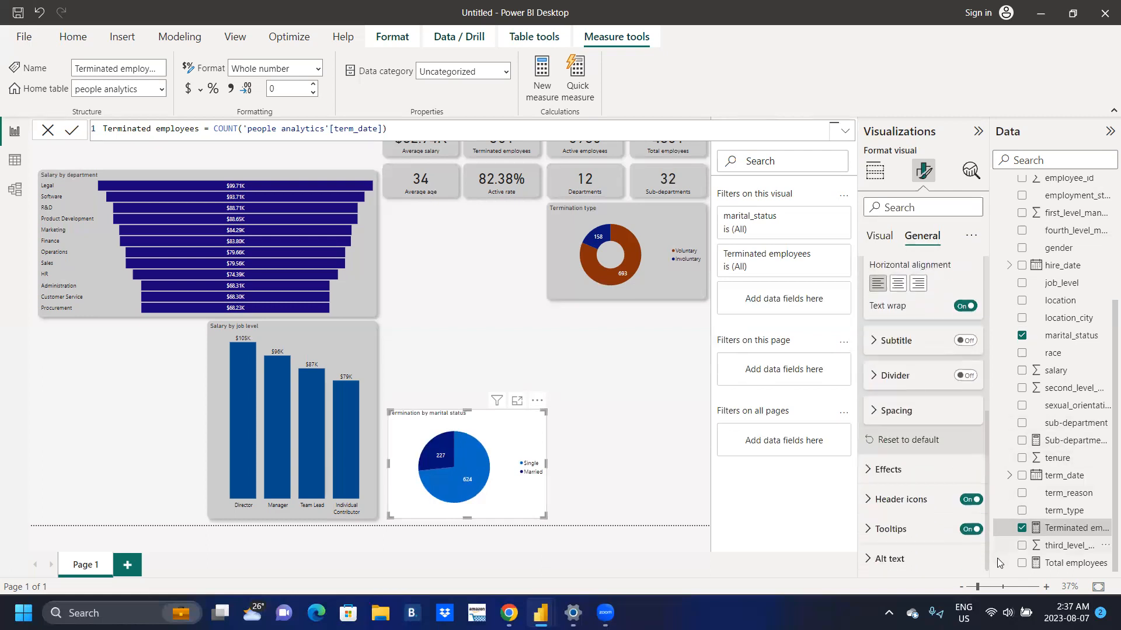
click(872, 469)
click(898, 542)
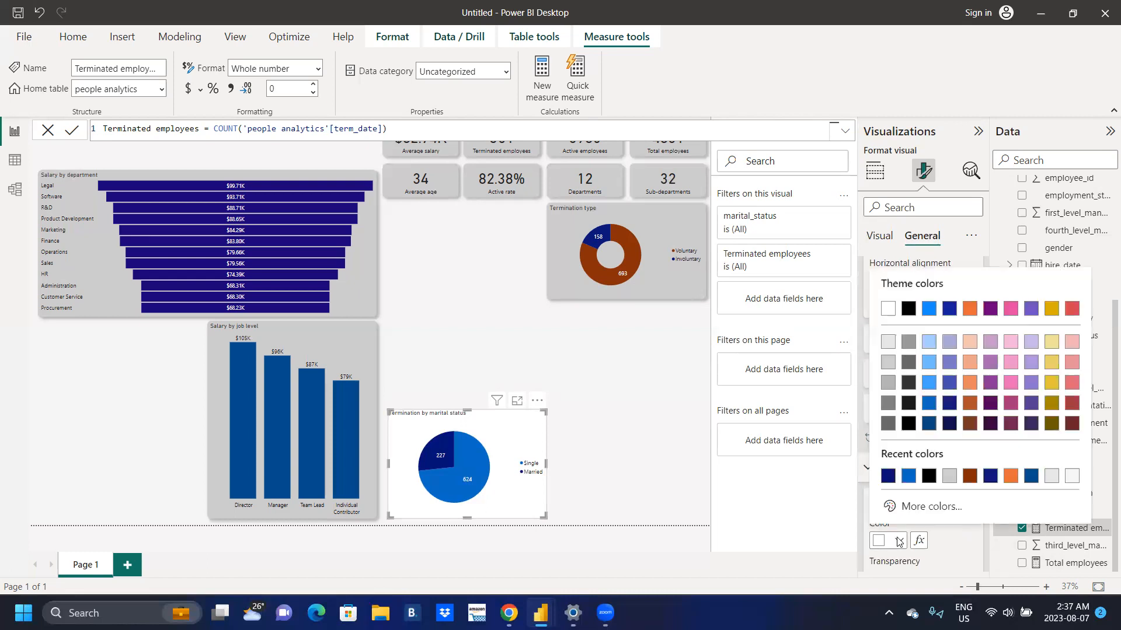
click(949, 476)
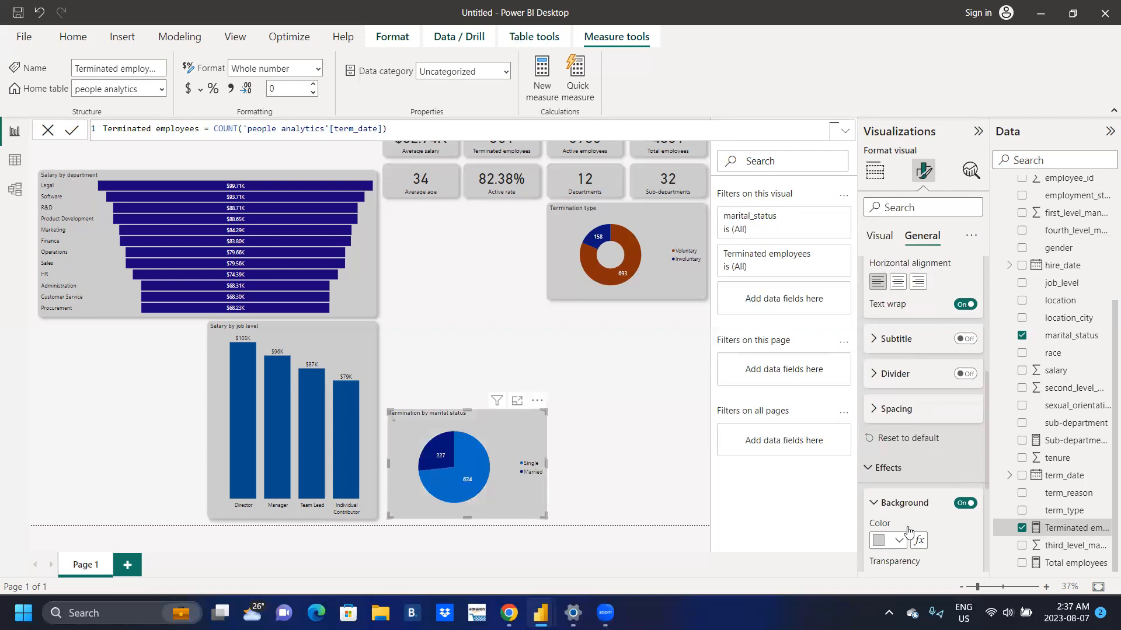
Give the pie chart a light grey visual border with 15 px rounded corners and turn on its shadow
drag(988, 451, 990, 502)
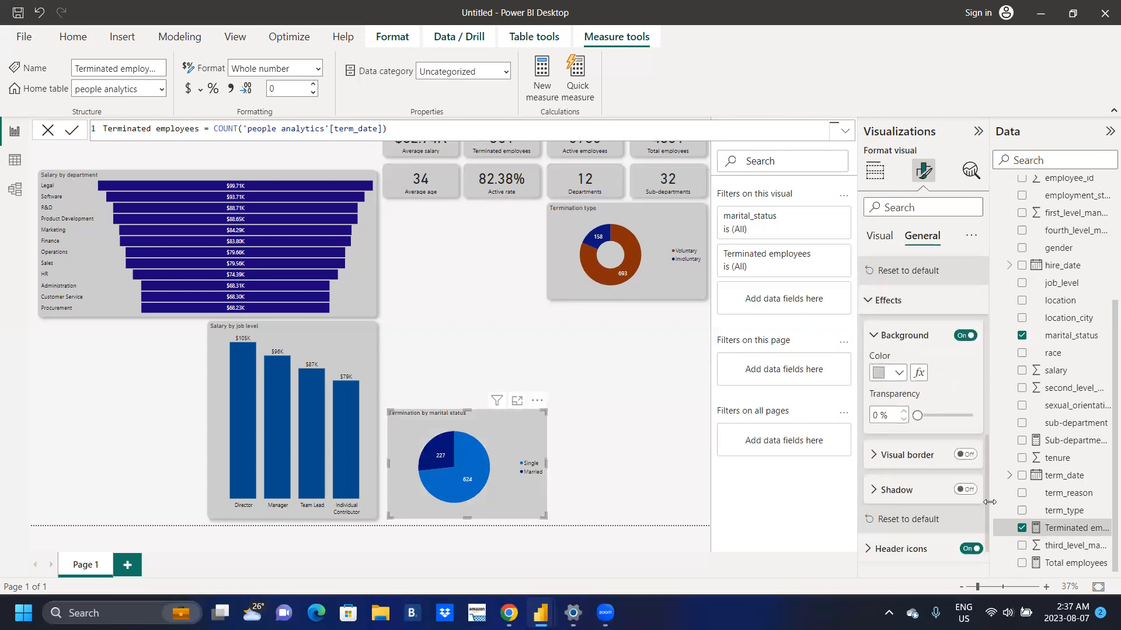
click(966, 455)
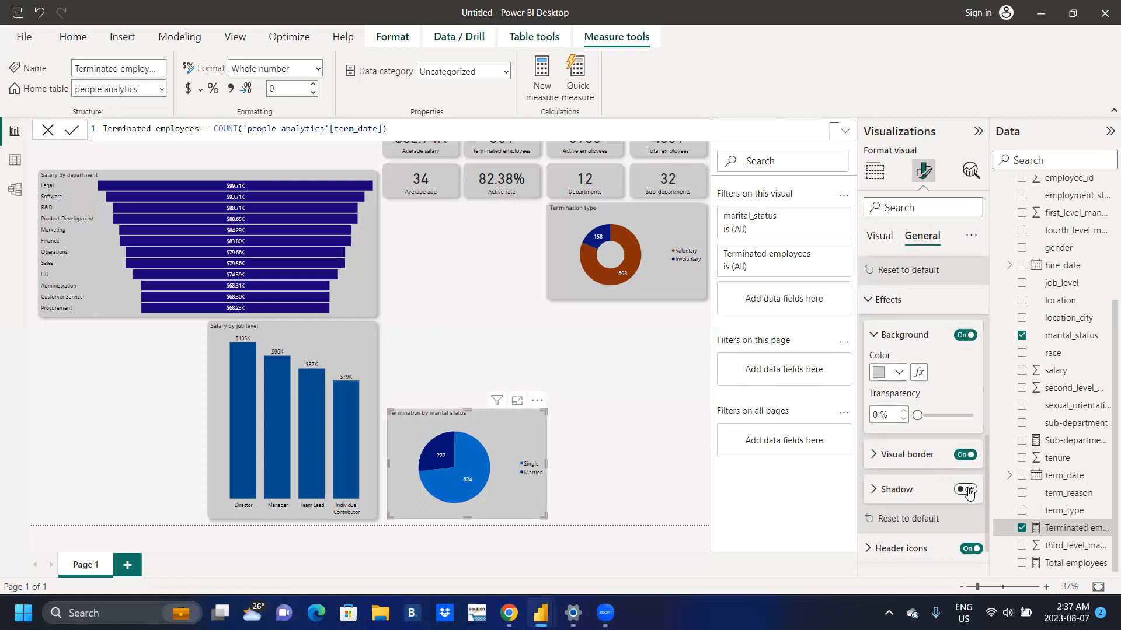
click(875, 454)
click(946, 534)
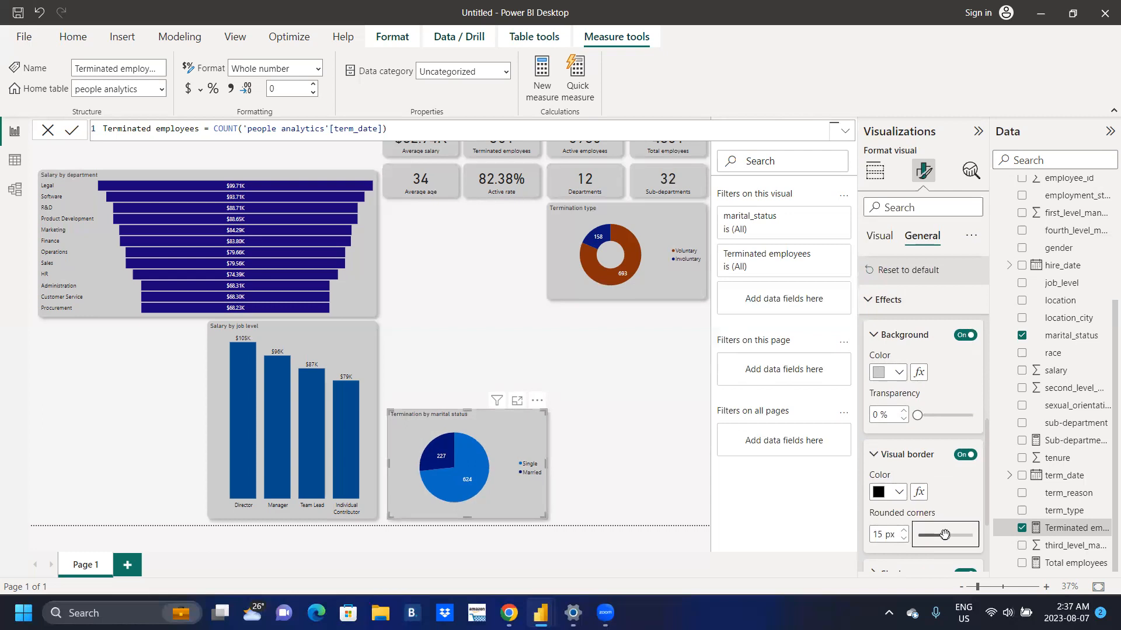
click(899, 494)
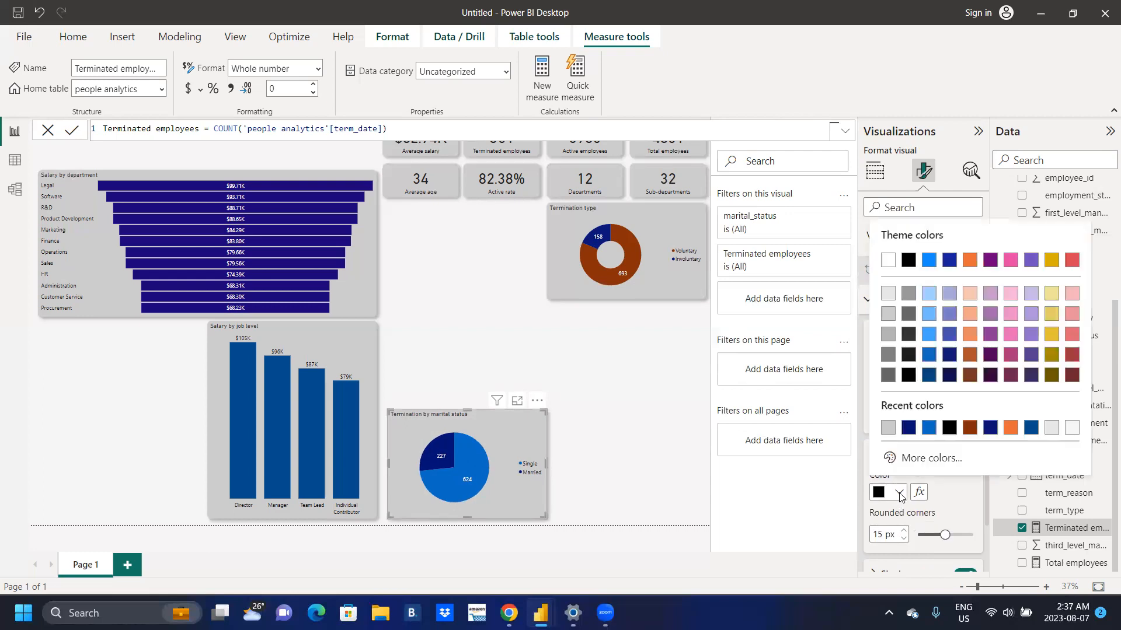
click(886, 429)
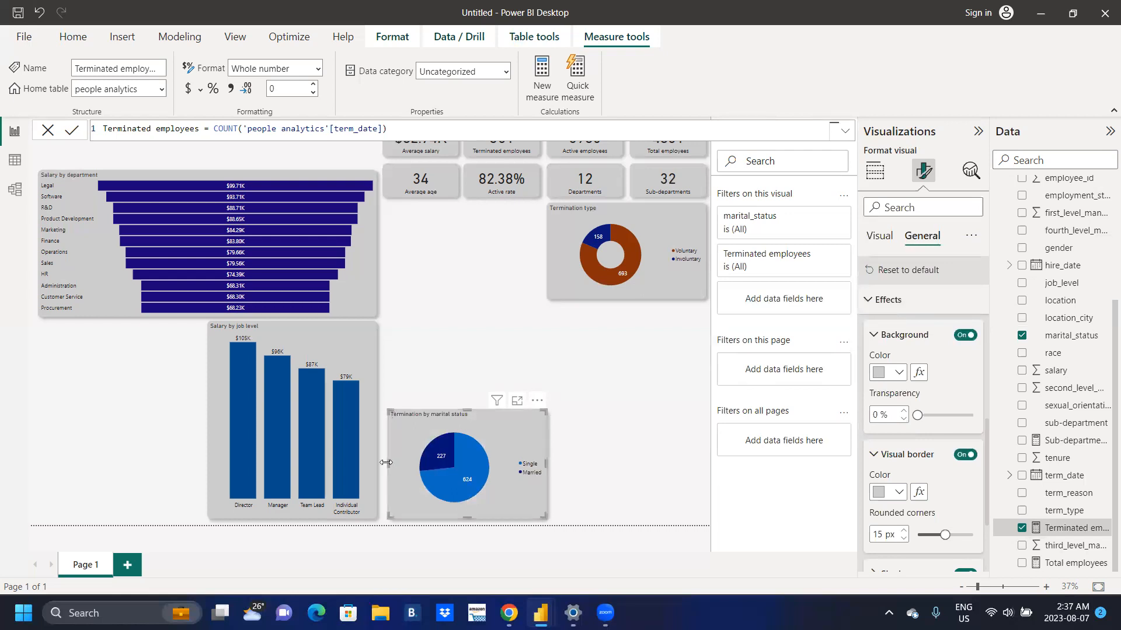
Widen the pie chart slightly towards the Salary by job level chart, and deselect it
drag(387, 462, 384, 462)
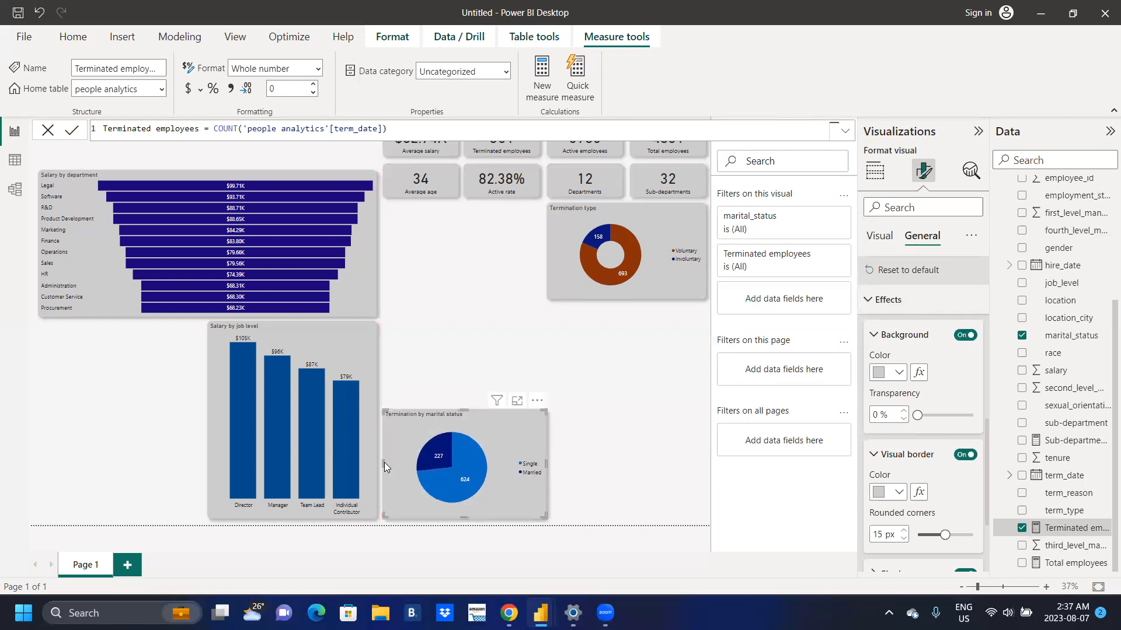
click(585, 459)
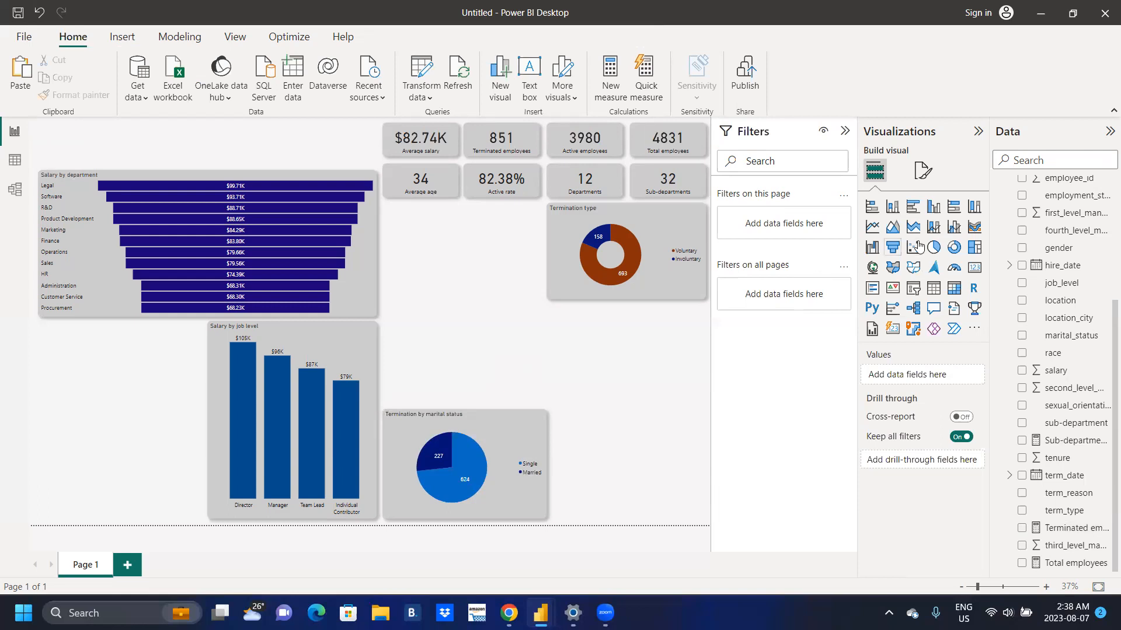
Add a clustered bar chart and size it to fill the gap directly above the pie chart, matching its width
click(914, 212)
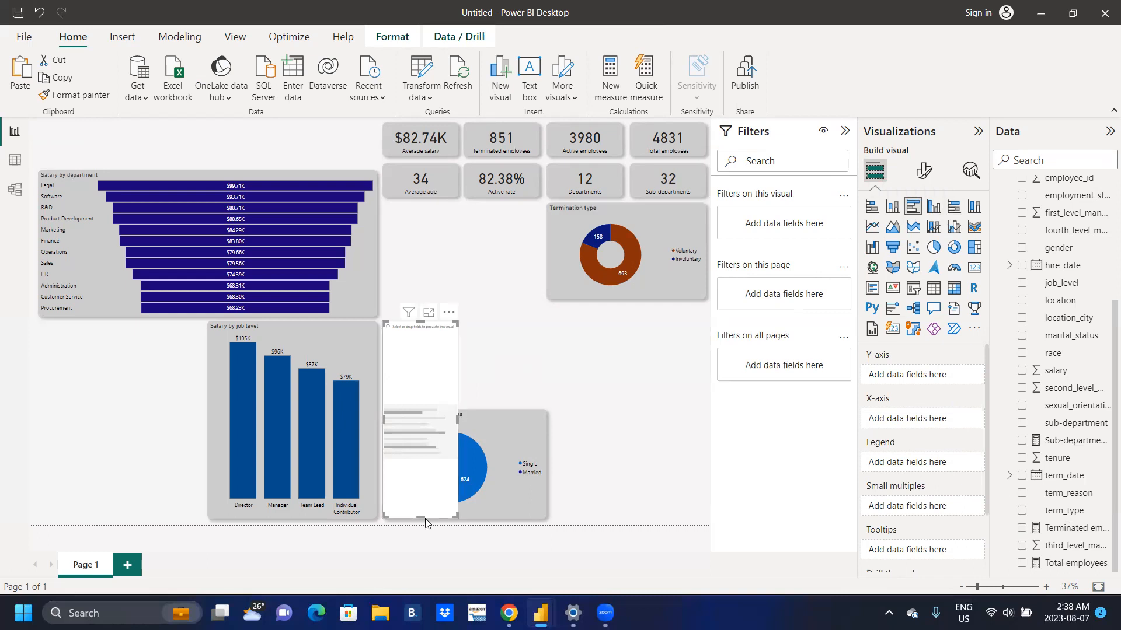
drag(423, 516, 437, 398)
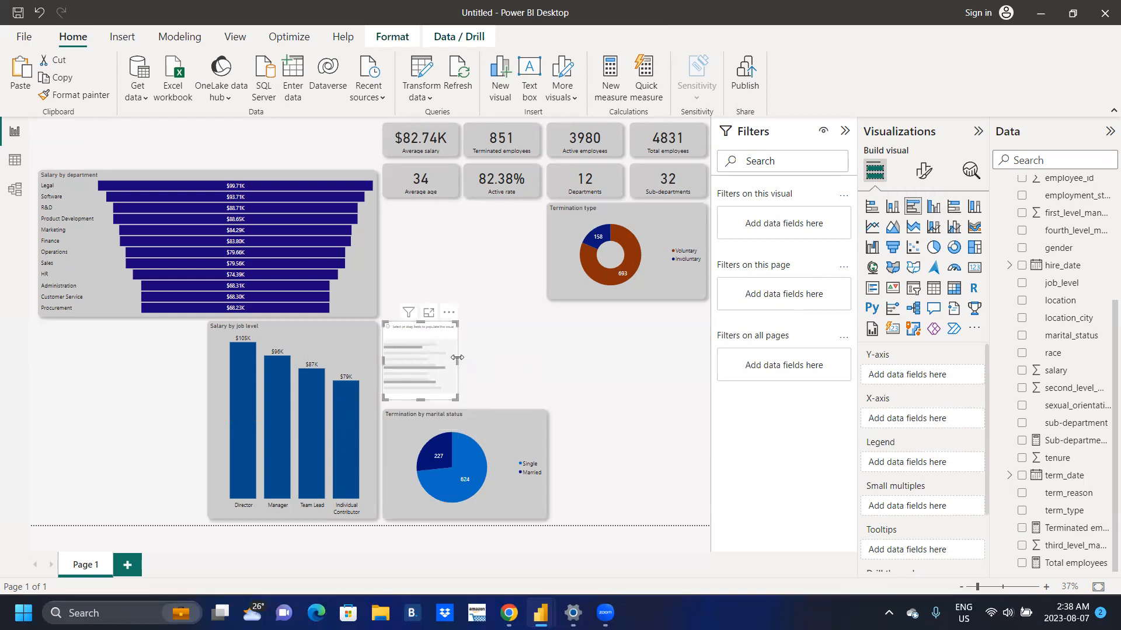
drag(458, 361, 553, 365)
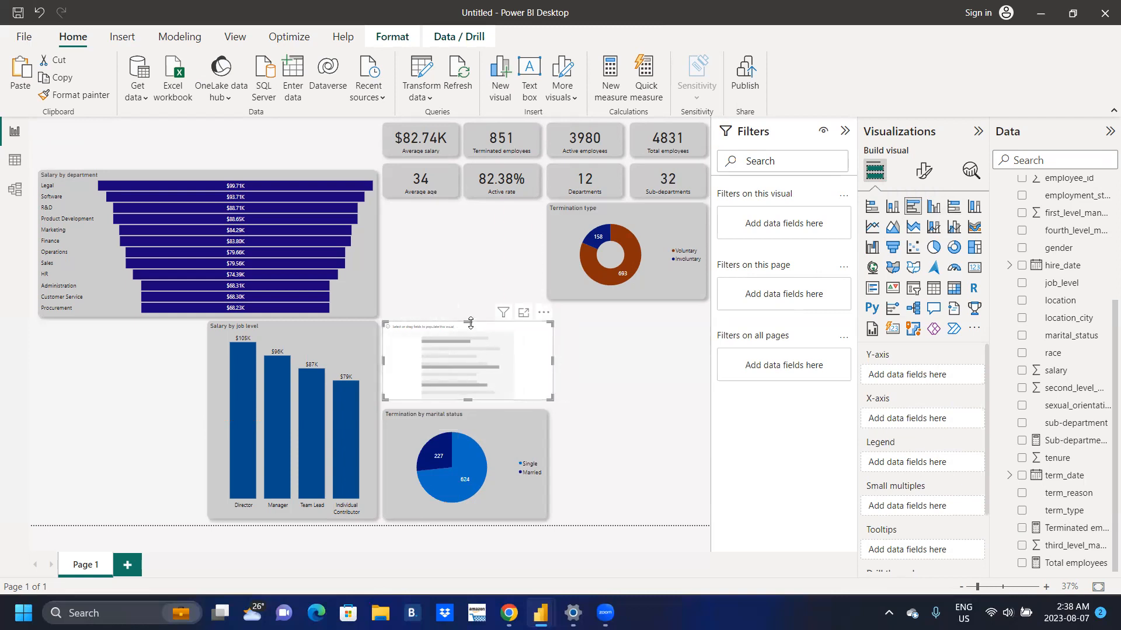
drag(471, 320, 472, 314)
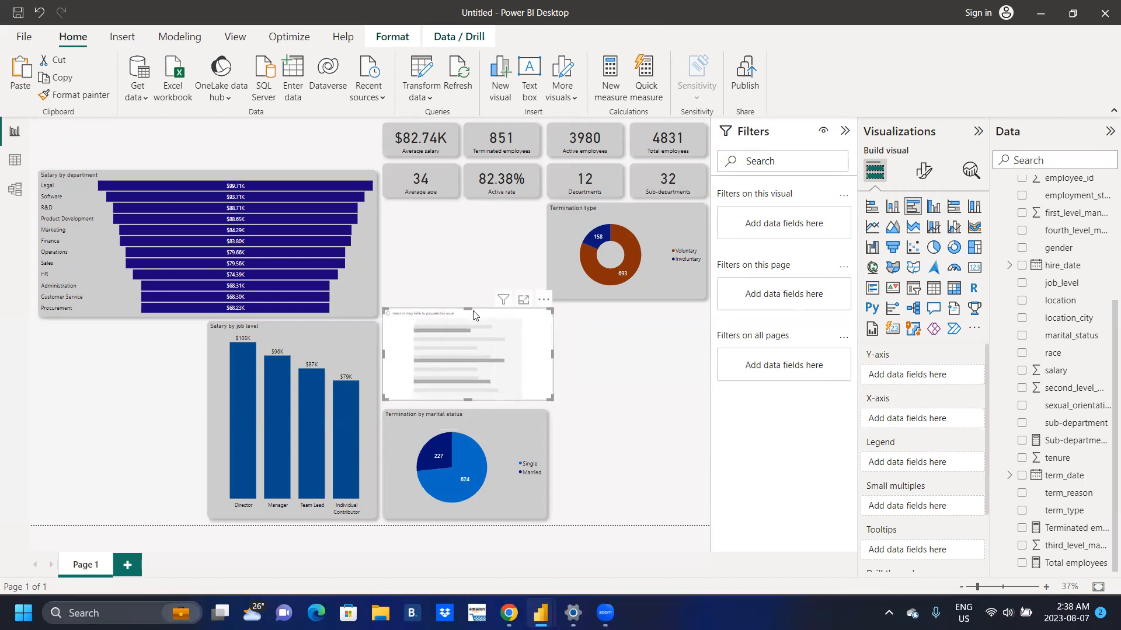
drag(471, 396, 468, 398)
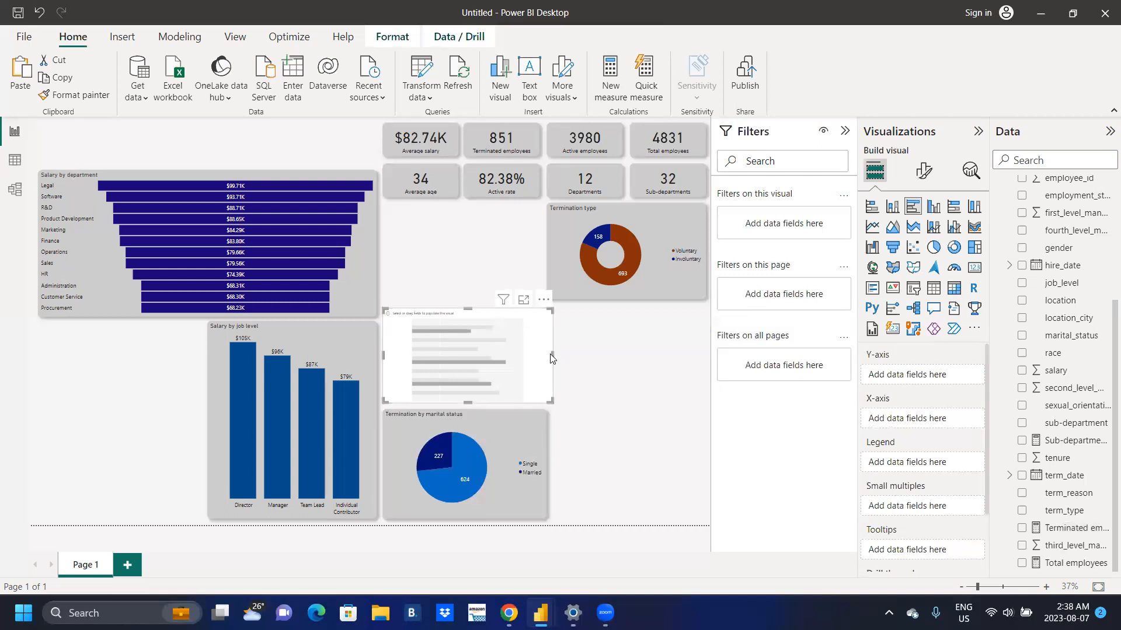
drag(552, 355, 547, 360)
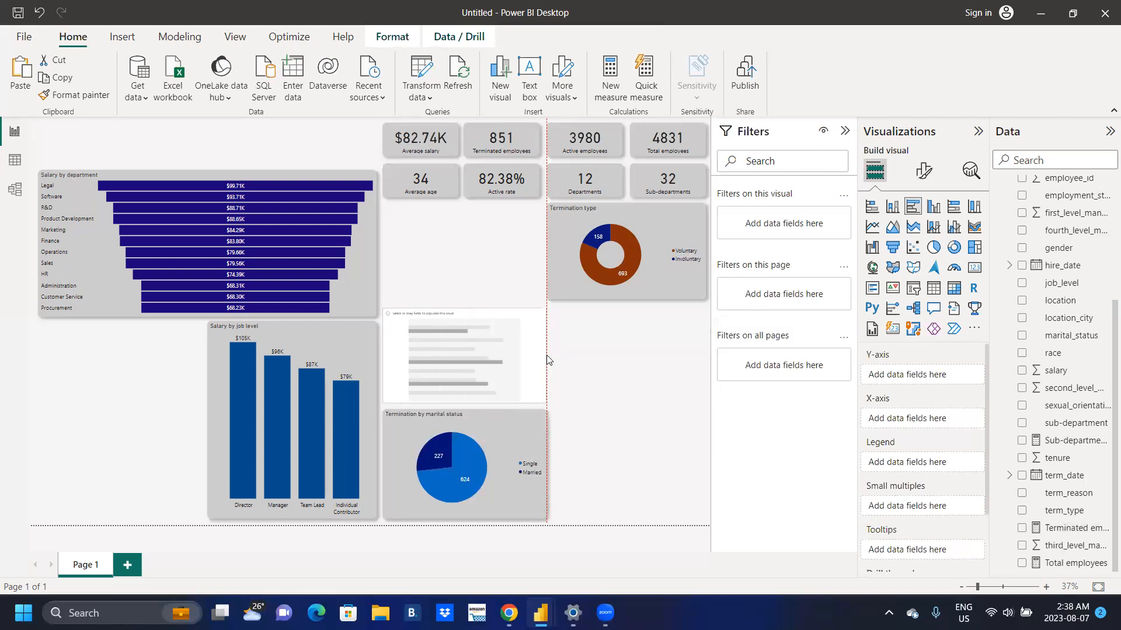
drag(546, 356, 547, 357)
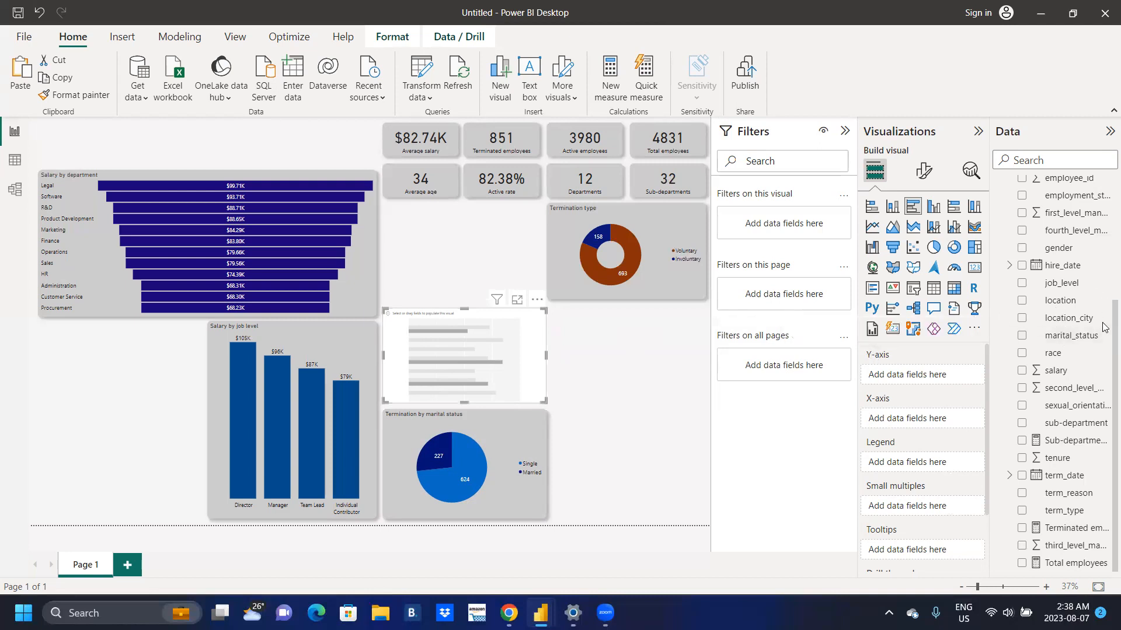
Plot Average salary by sexual_orientation in the new clustered bar chart
drag(1102, 327, 1105, 152)
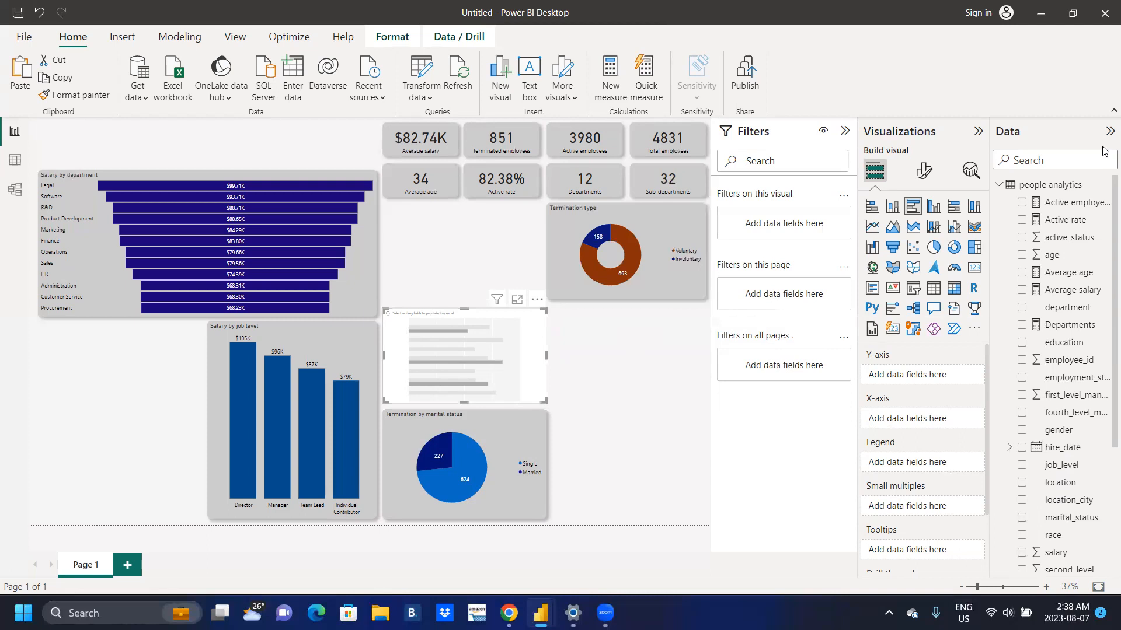
click(1023, 290)
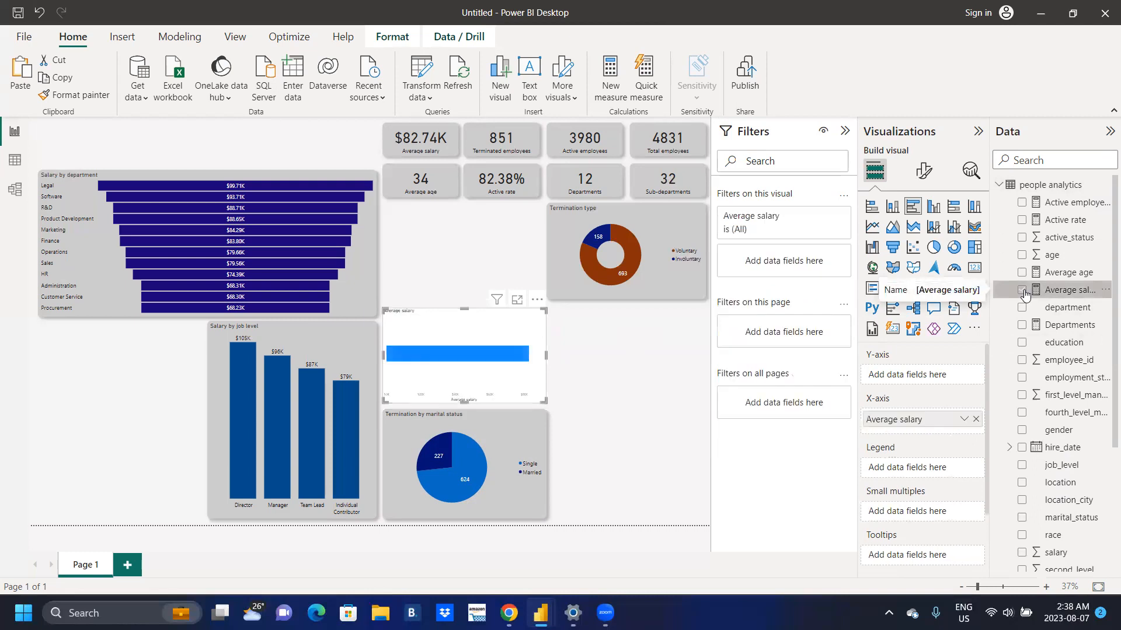
scroll(1104, 321, down, 5)
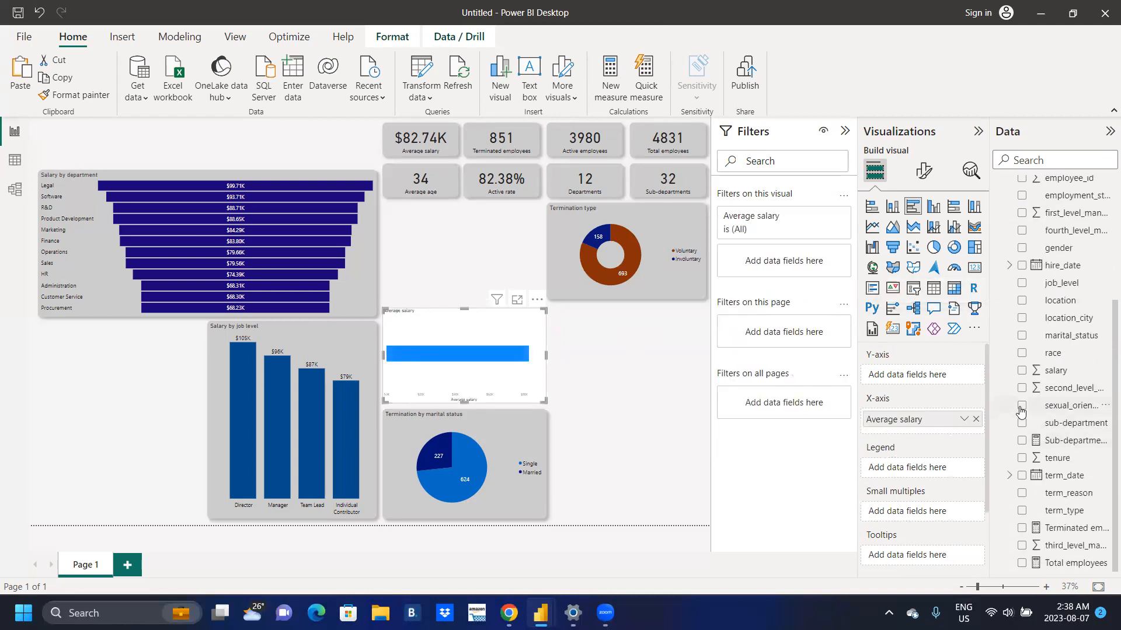
click(1021, 406)
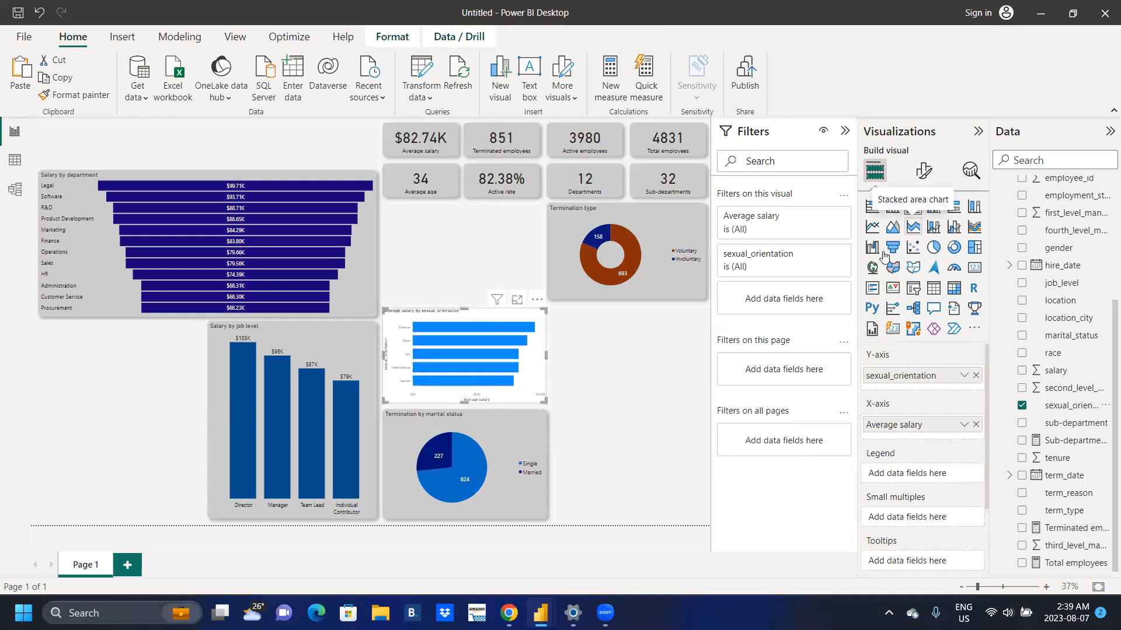
Set the bar chart's Y-axis values to font size 14 and colour them black
click(922, 174)
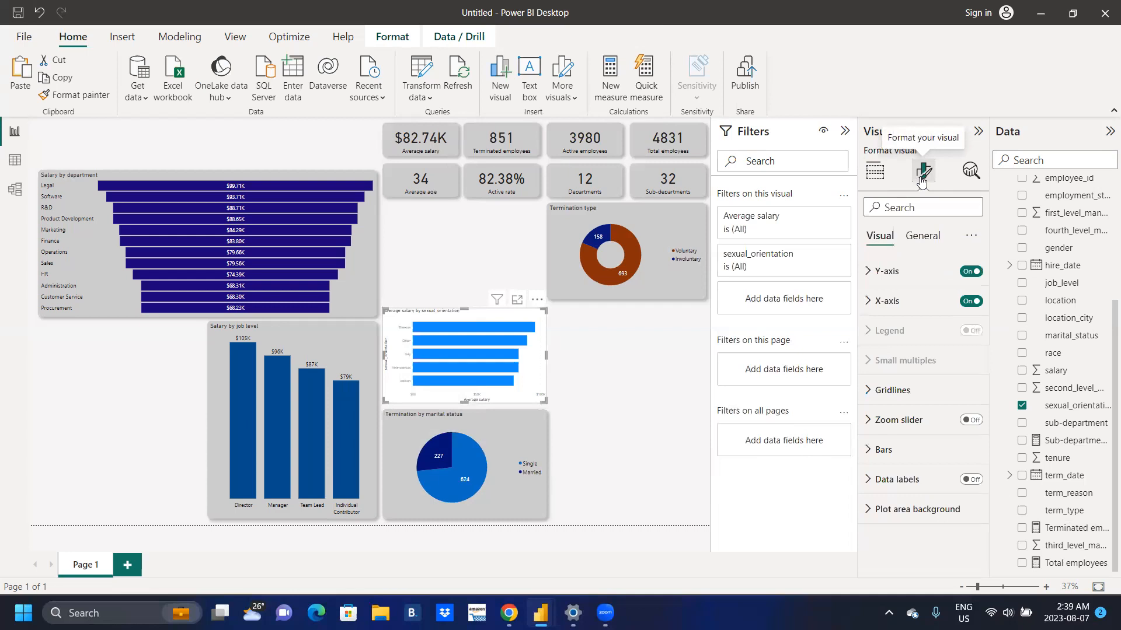
click(866, 274)
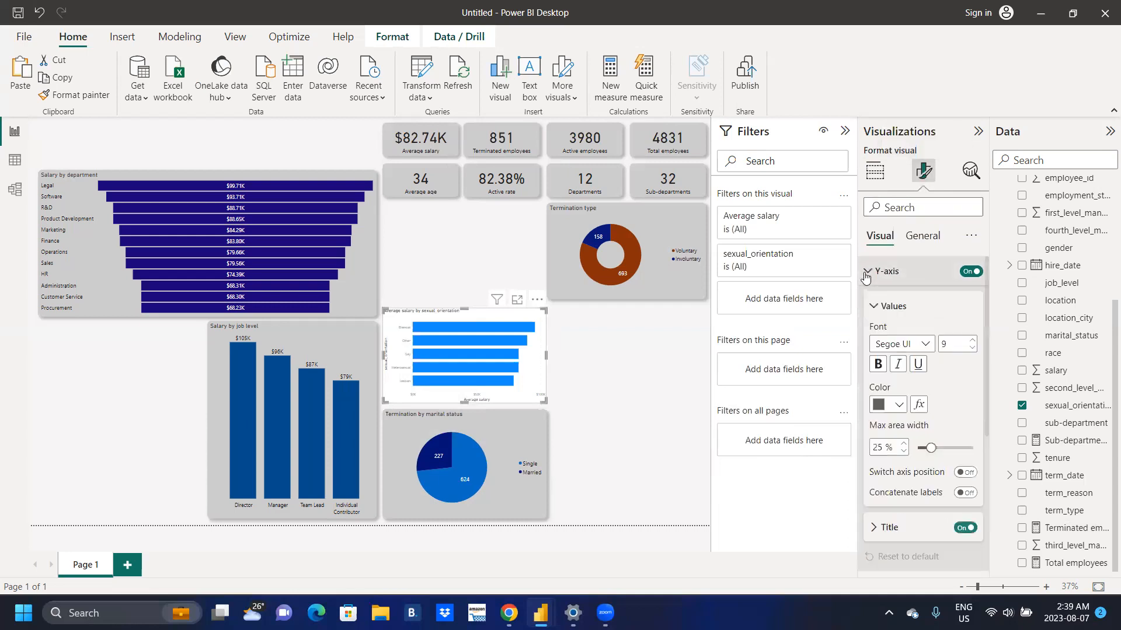
click(973, 341)
click(974, 341)
click(974, 340)
click(974, 342)
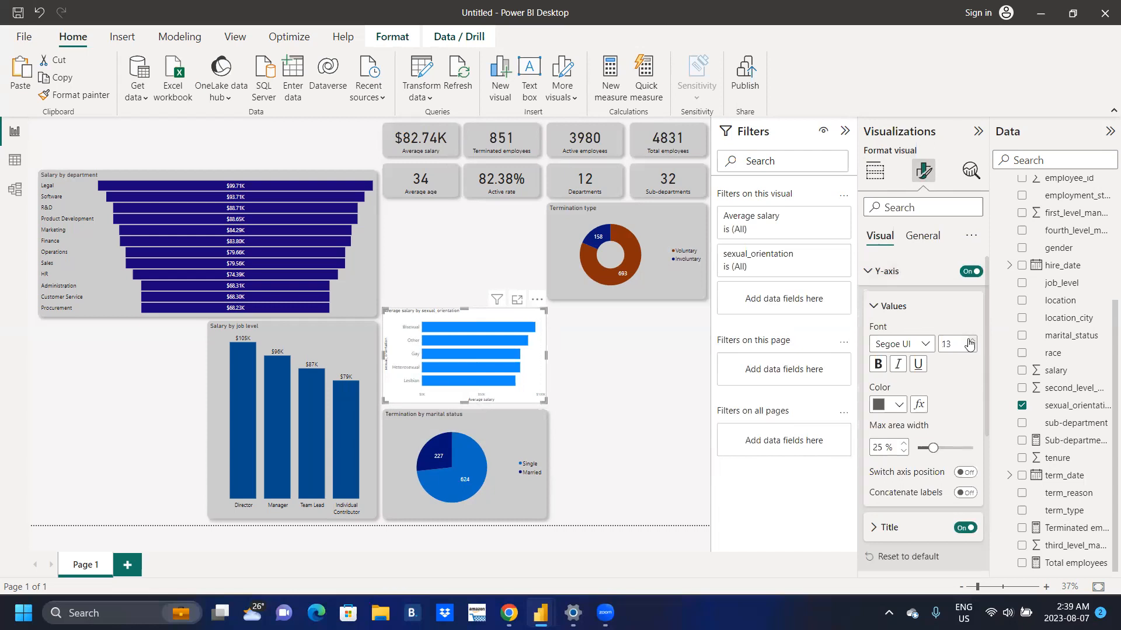
click(970, 341)
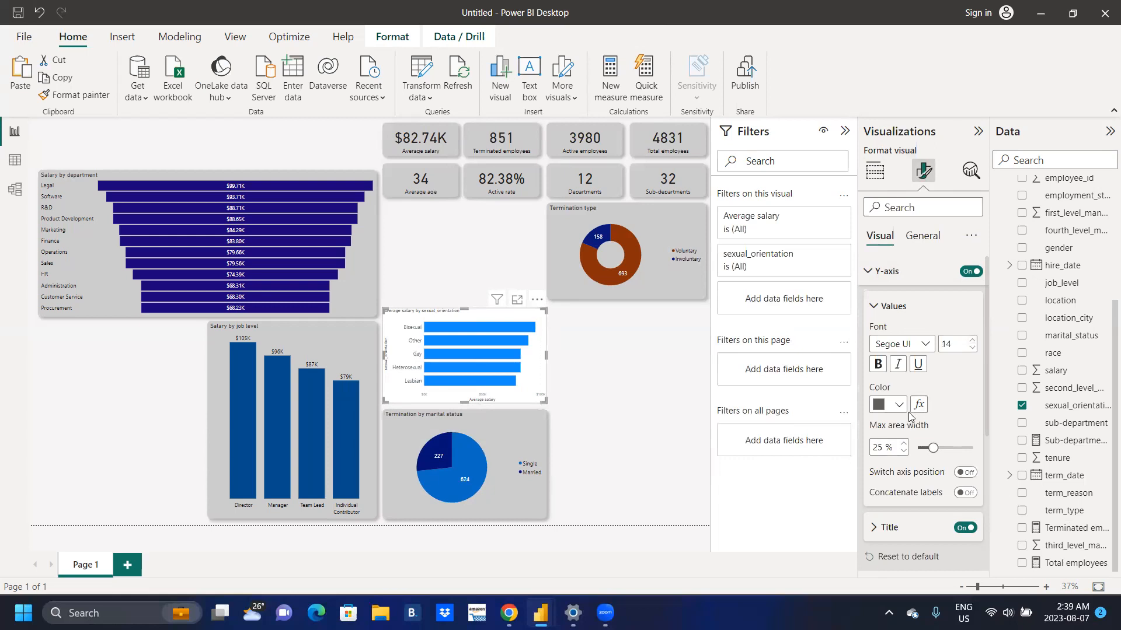
click(899, 405)
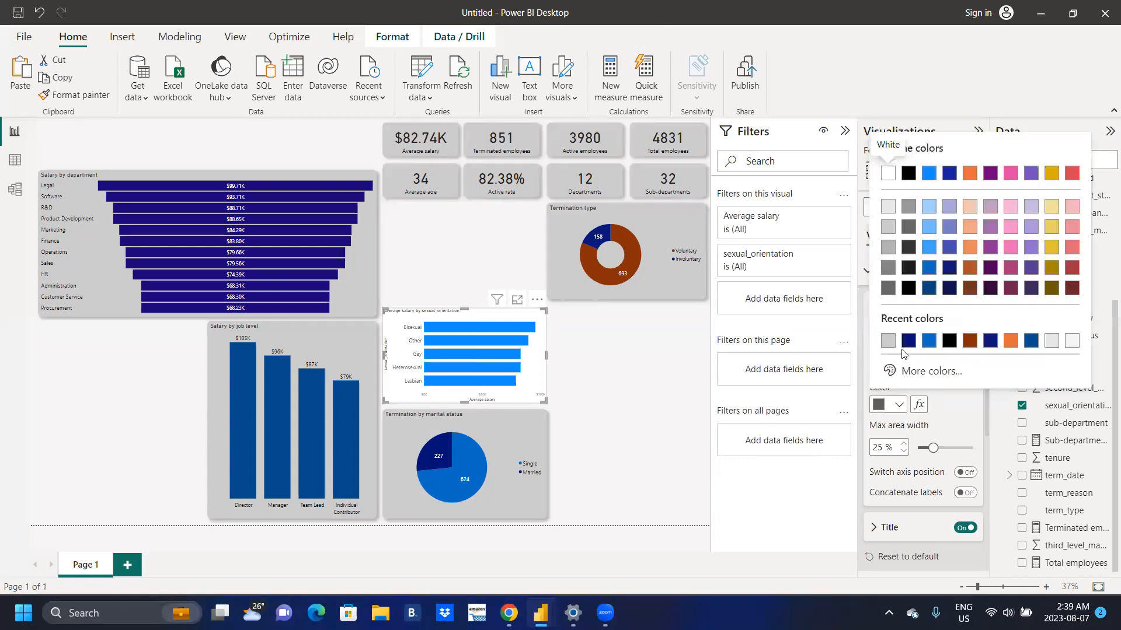
click(905, 288)
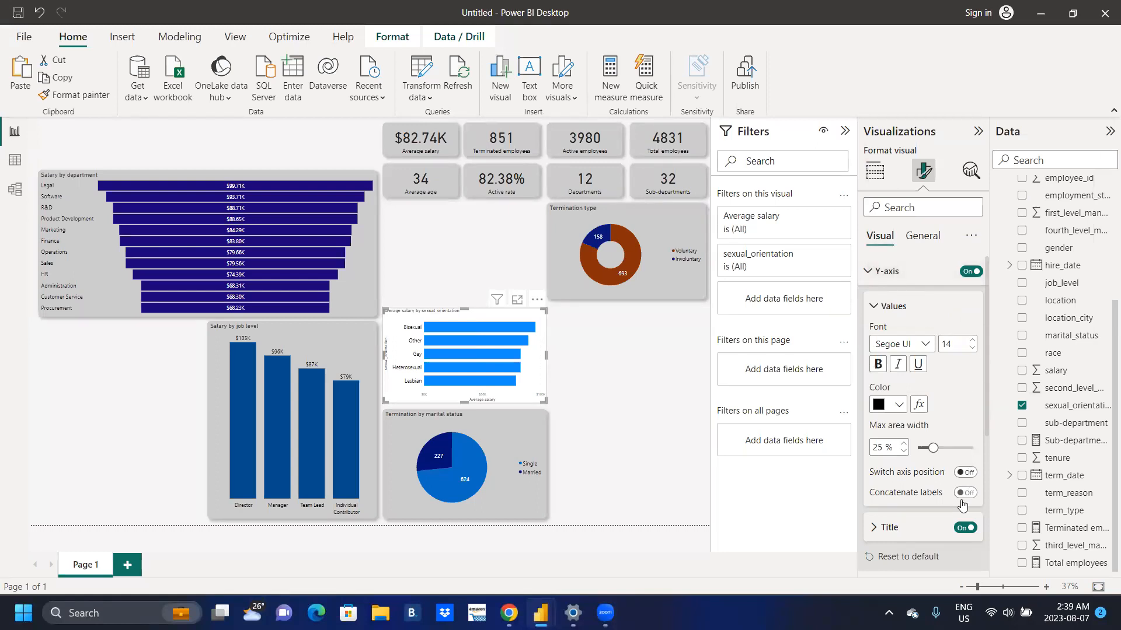
Turn off the bar chart's Y-axis and X-axis titles and hide its X-axis
click(964, 528)
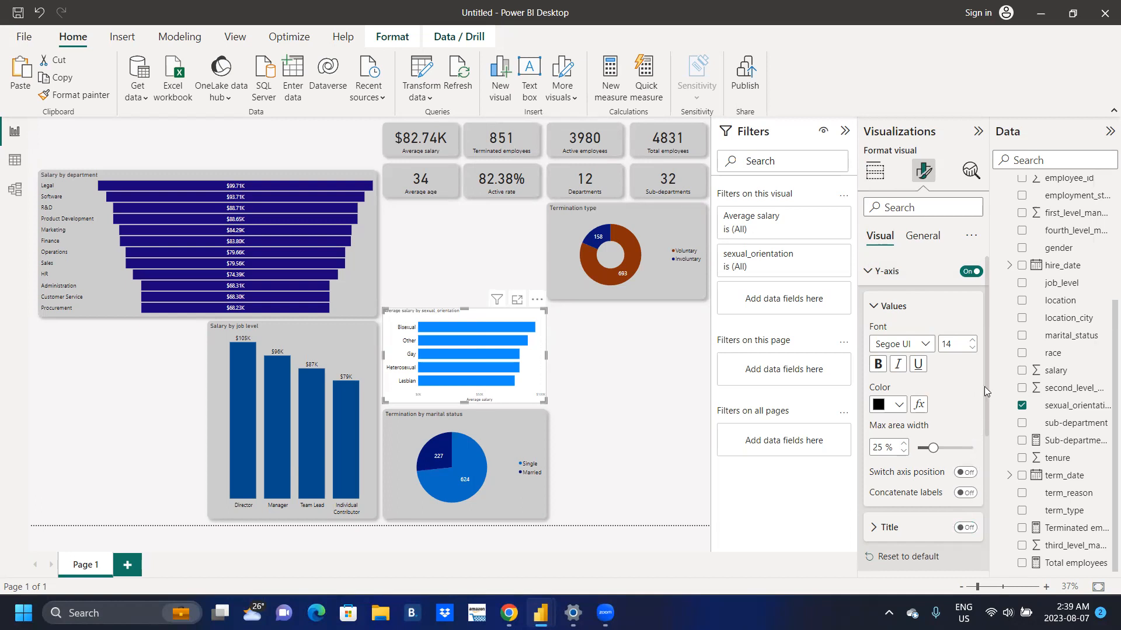
scroll(984, 386, down, 5)
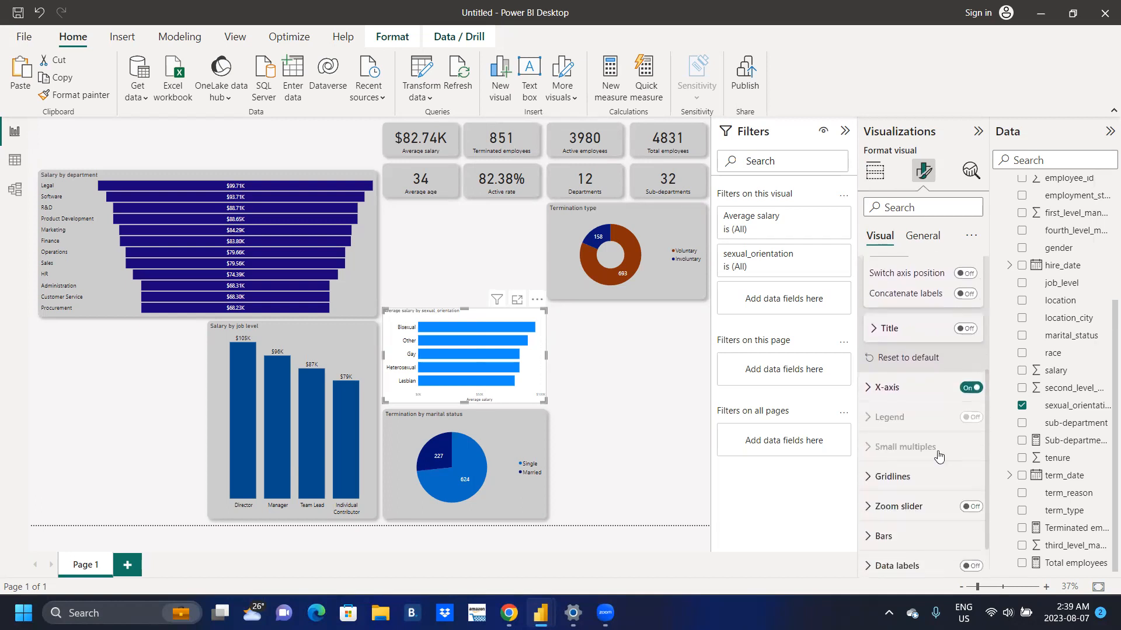
click(870, 388)
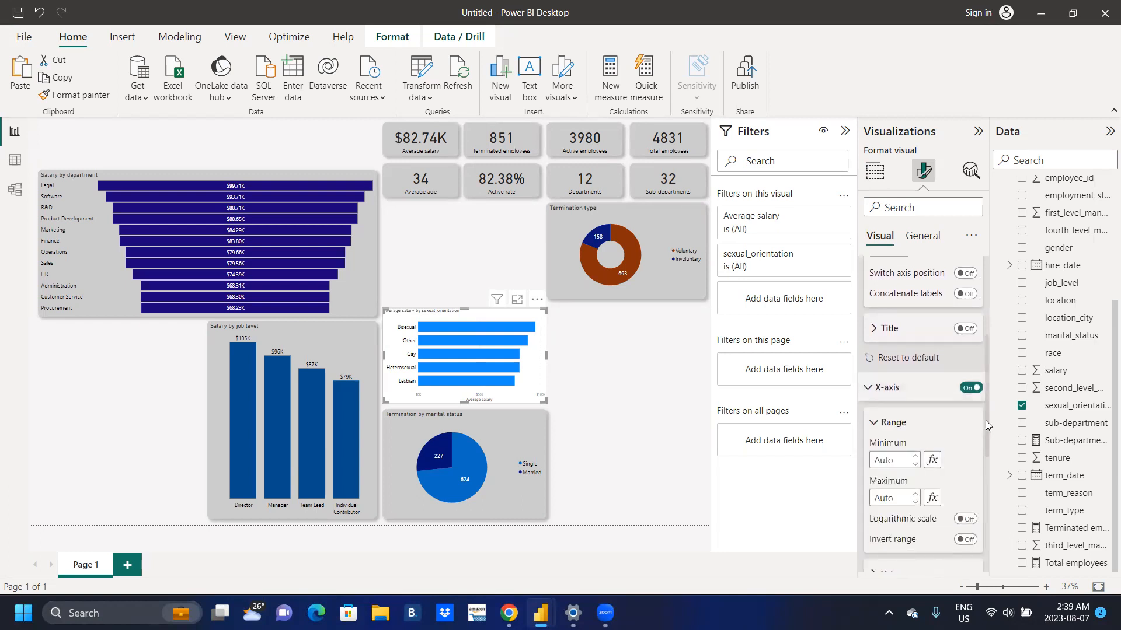
scroll(985, 420, down, 3)
click(964, 463)
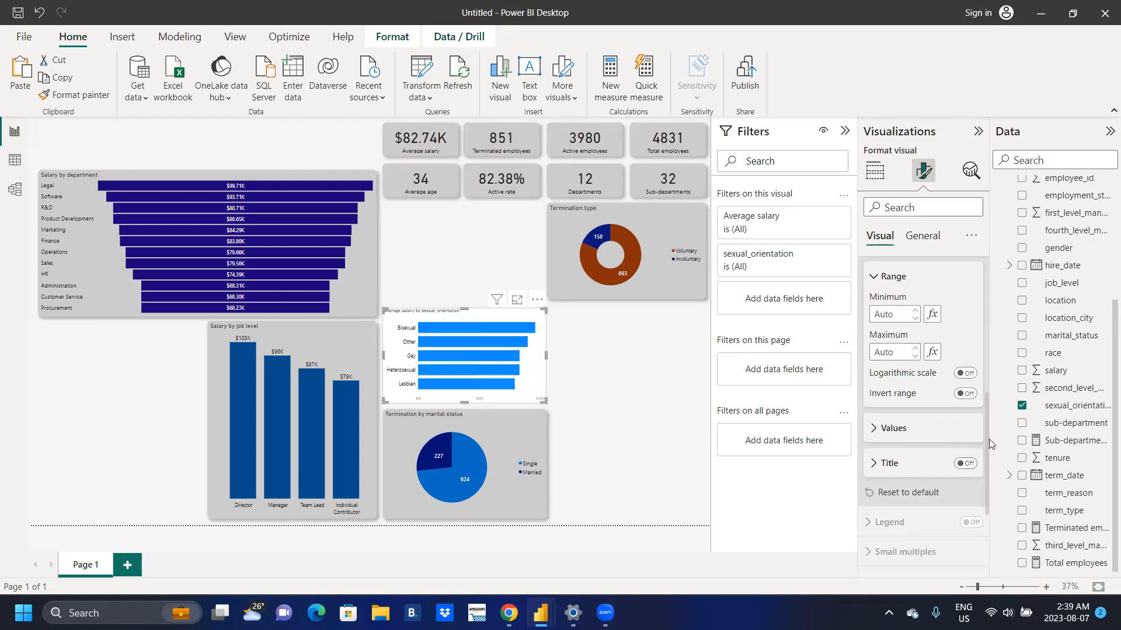
scroll(988, 435, up, 3)
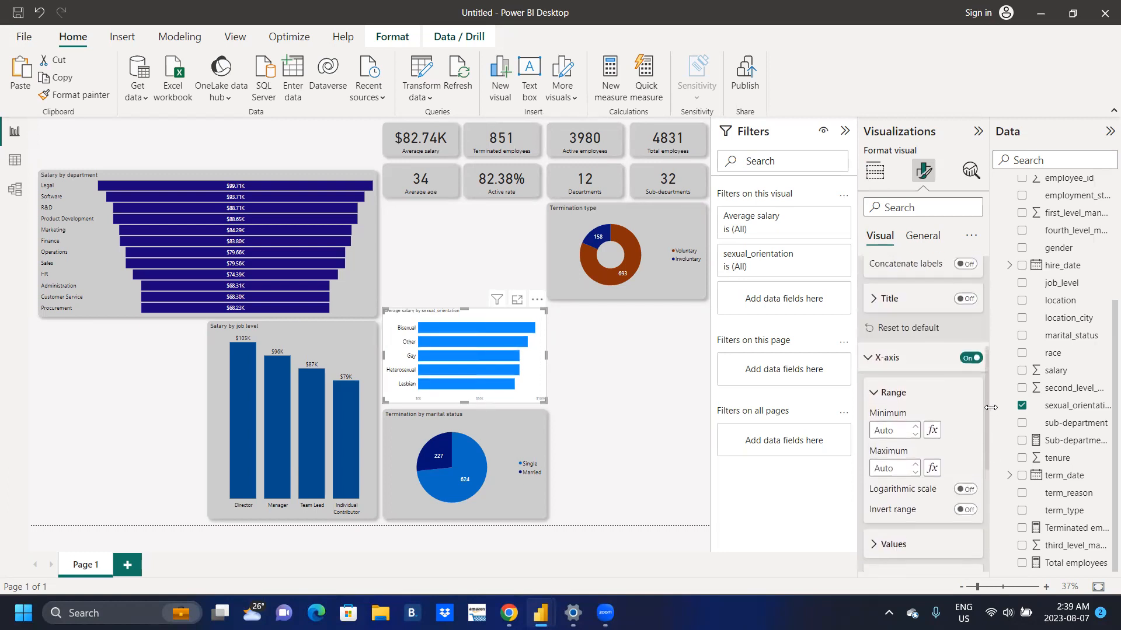
click(970, 358)
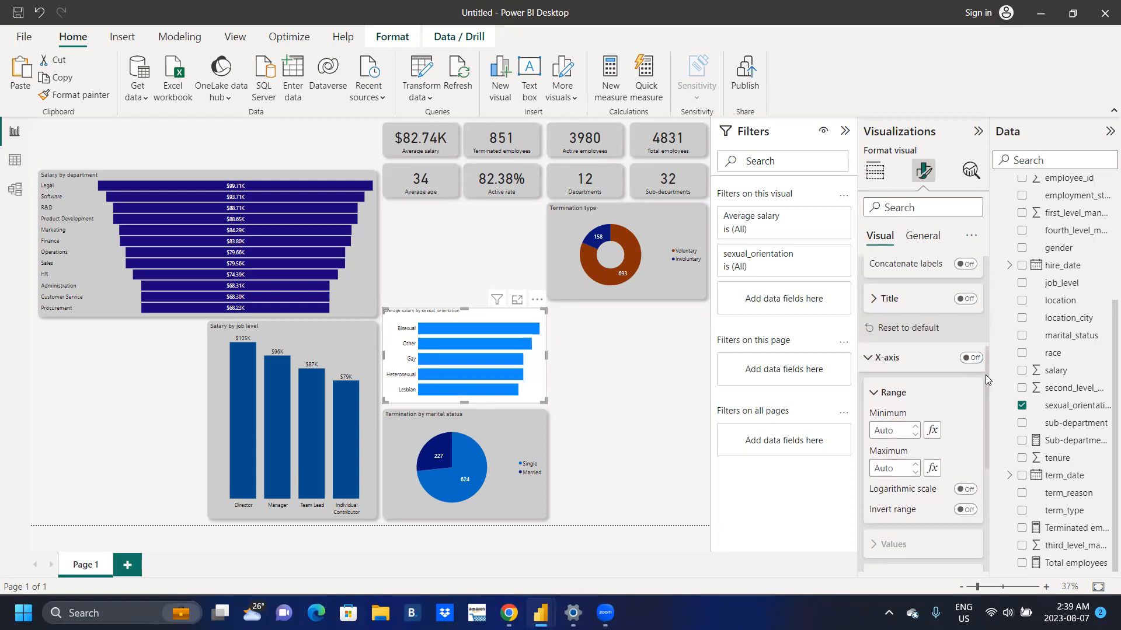
Turn on the bar chart's data labels and position them at Inside end
drag(985, 374, 999, 489)
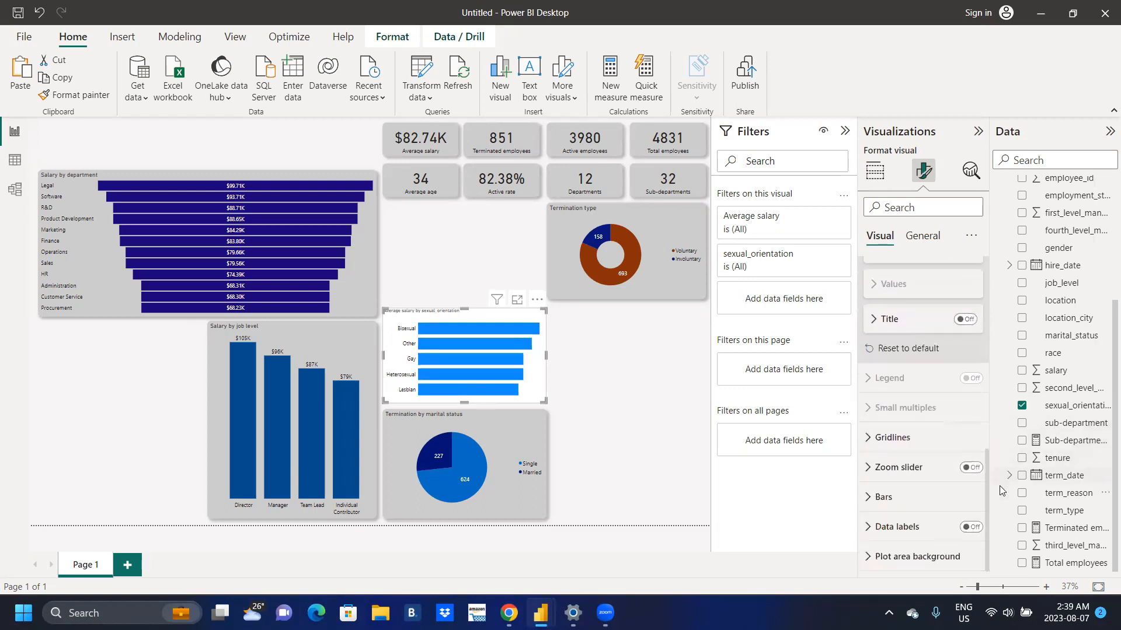
click(974, 532)
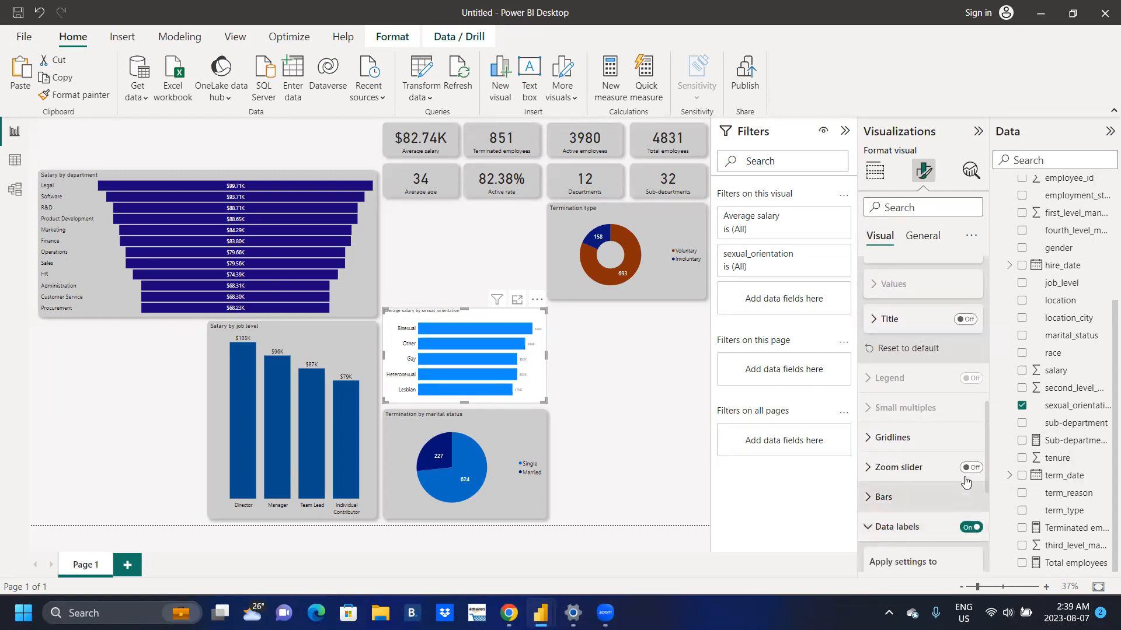
drag(986, 451, 1000, 532)
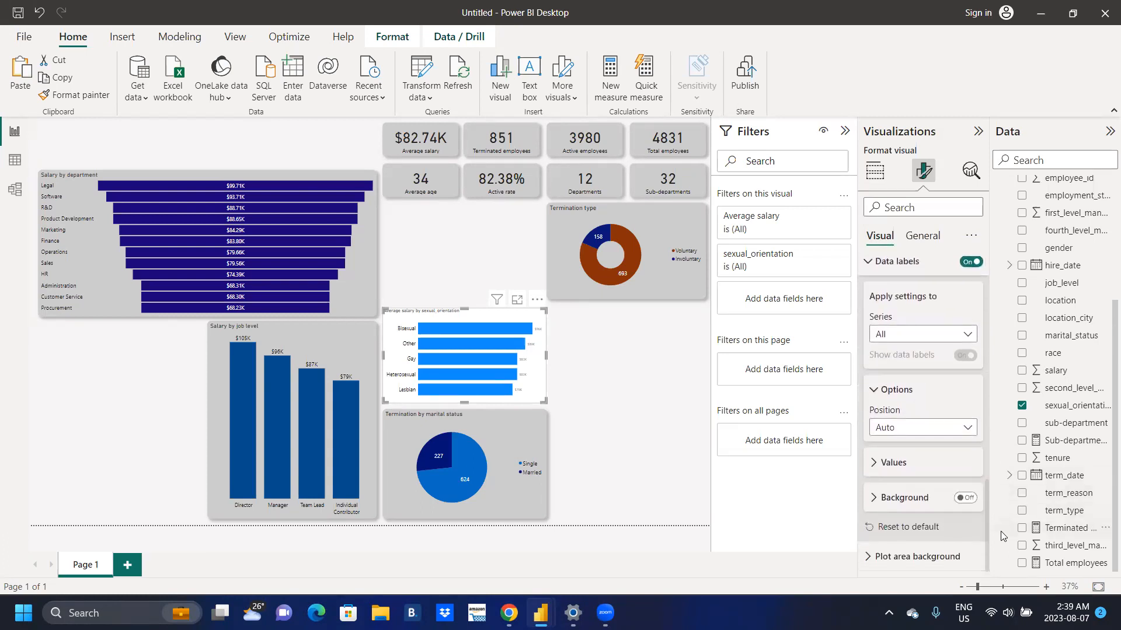
click(970, 432)
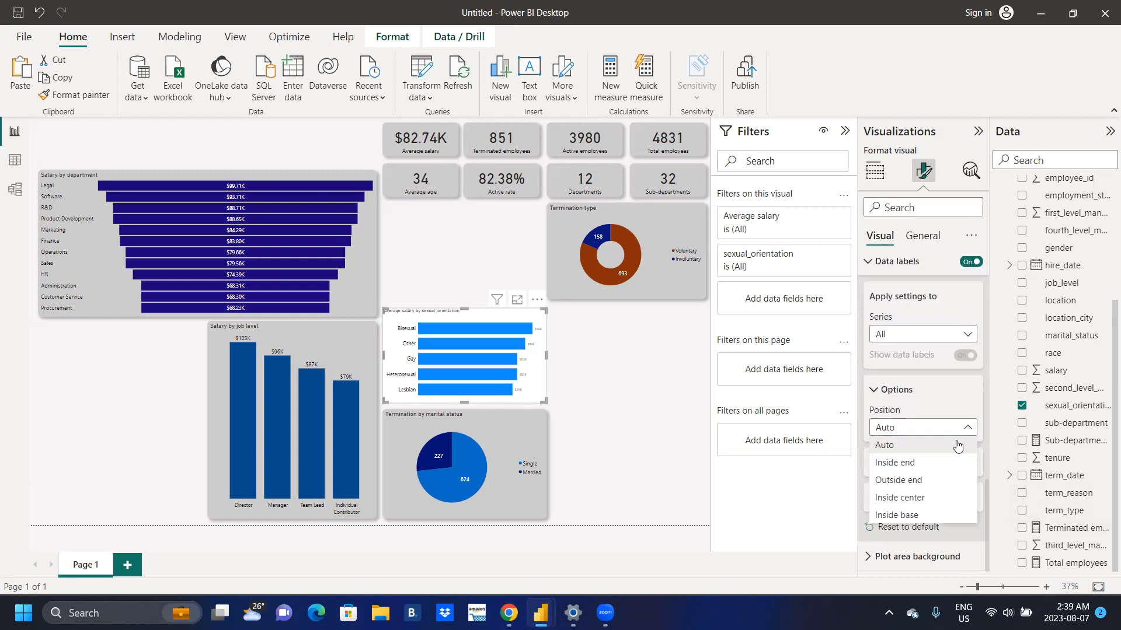
click(929, 468)
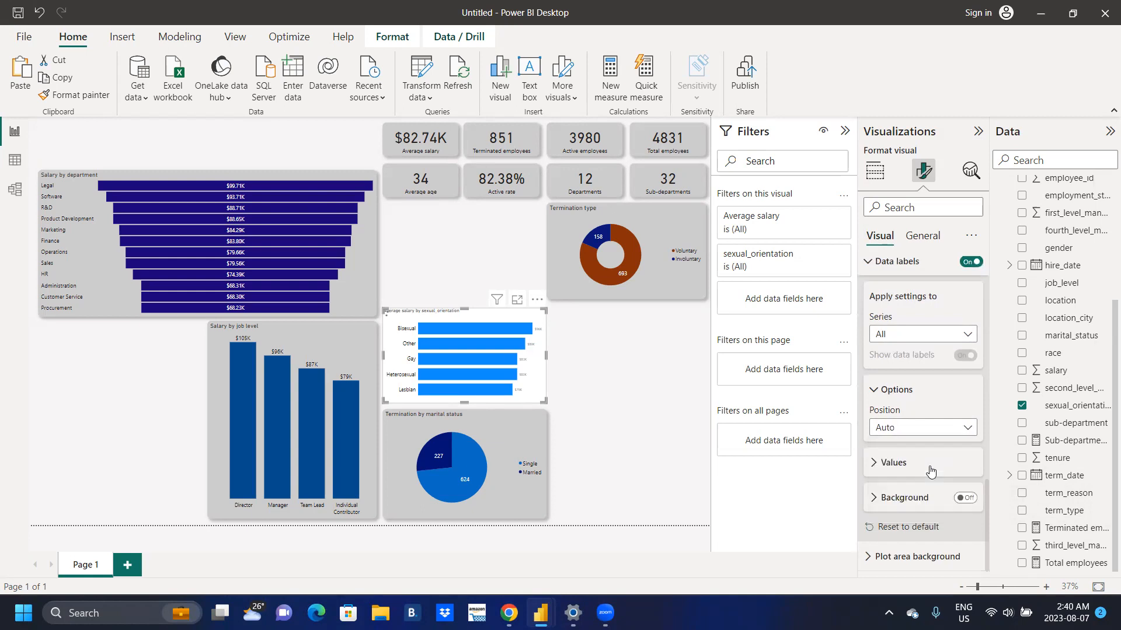
Increase the font size of the bar chart's data label values to 15
click(873, 470)
click(973, 496)
click(973, 497)
click(973, 496)
click(973, 496)
click(973, 496)
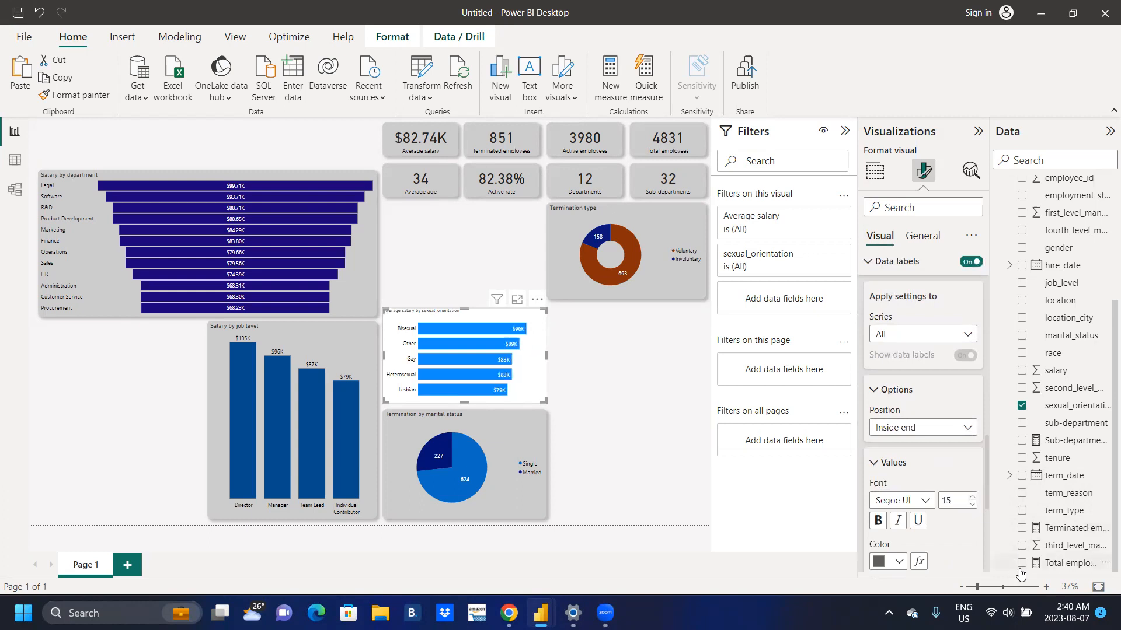
Recolour the chart's bars with the custom dark teal #066070
drag(987, 482, 996, 269)
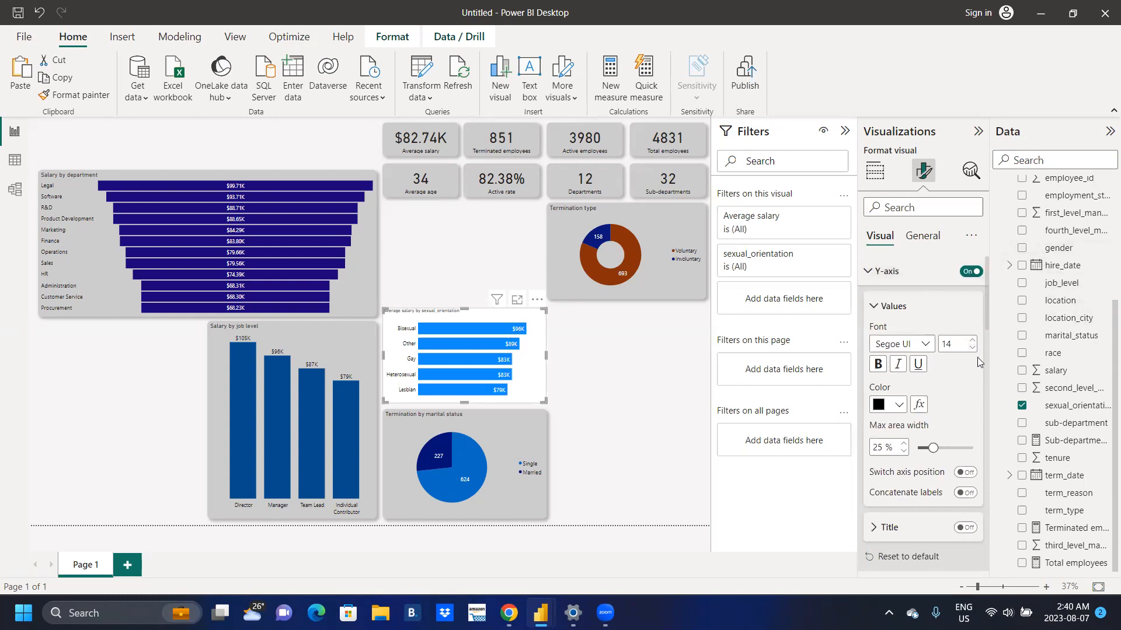
drag(984, 308, 984, 449)
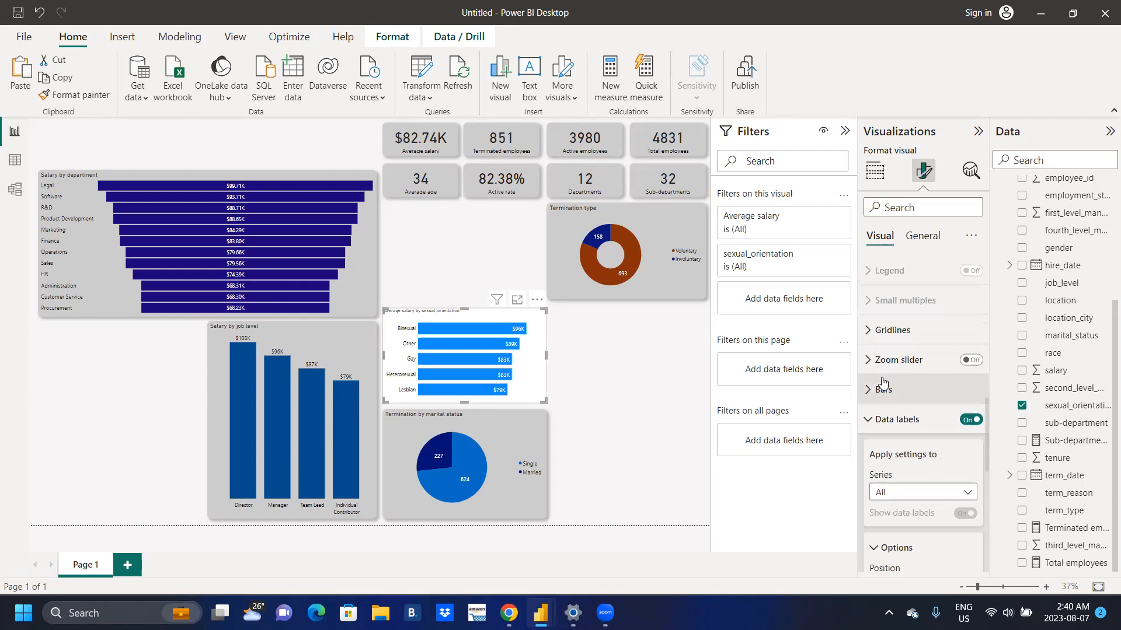
click(869, 391)
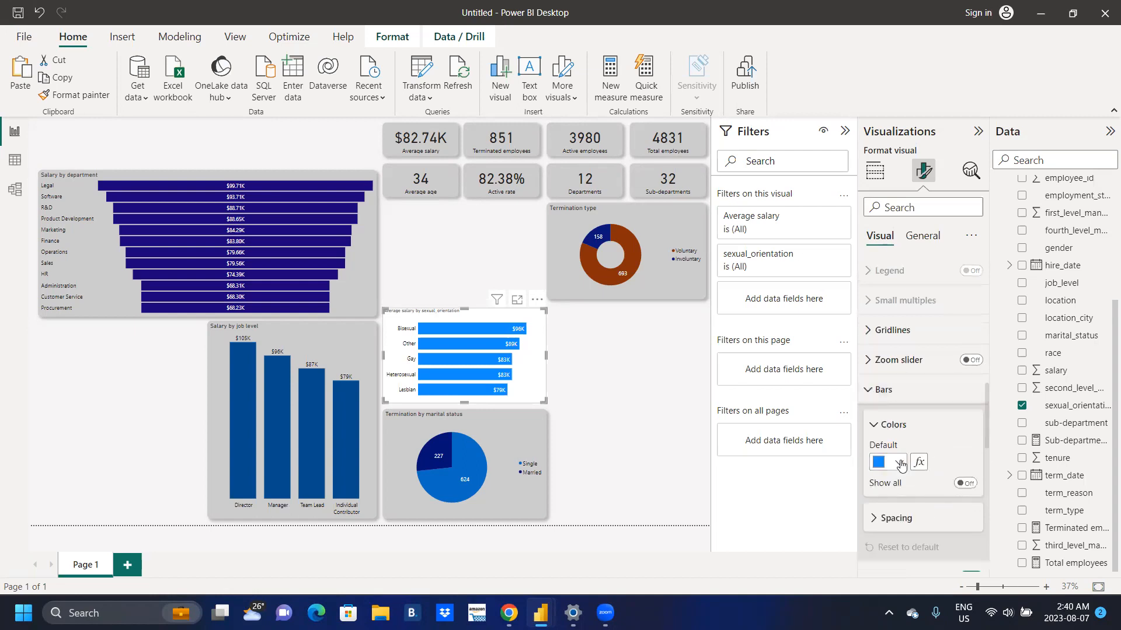
click(899, 463)
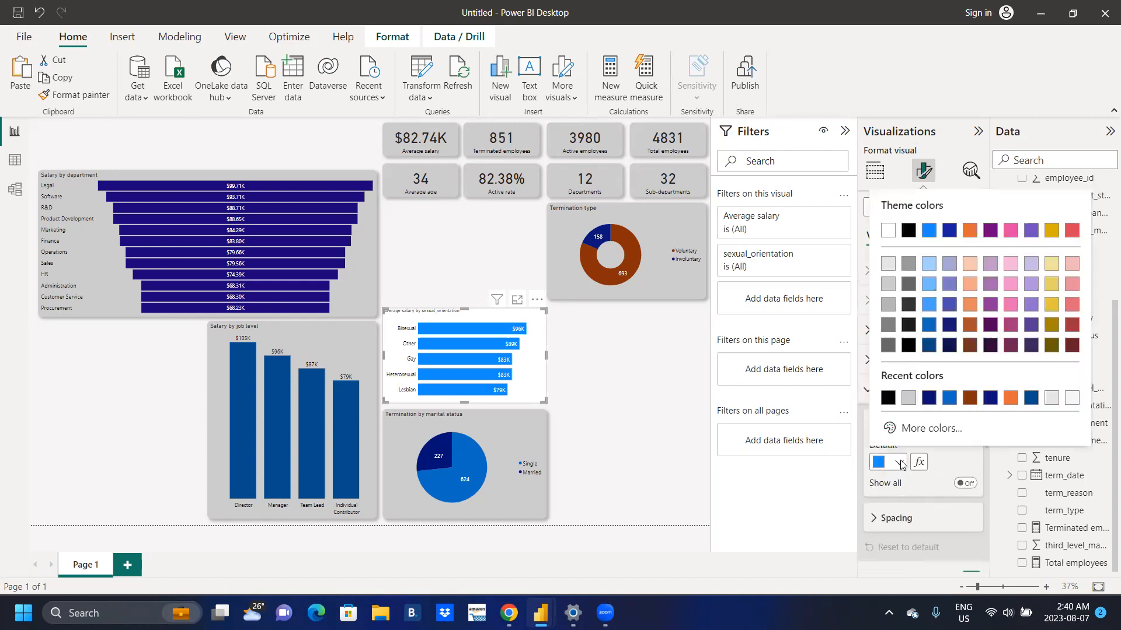
click(932, 428)
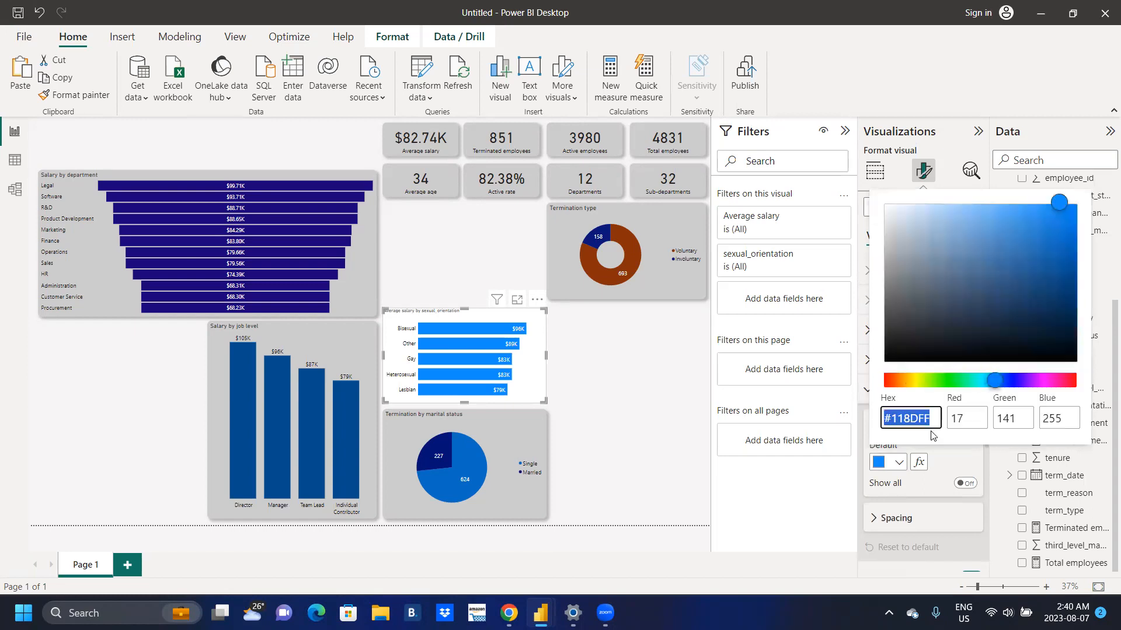
click(995, 382)
drag(995, 383, 985, 385)
click(1059, 280)
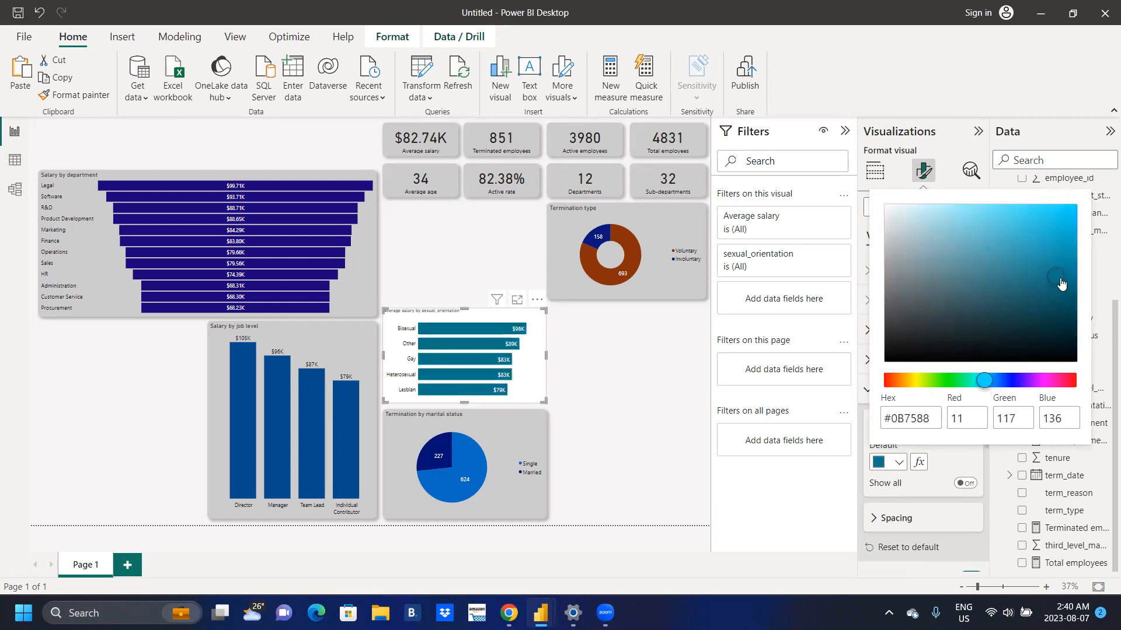
drag(1053, 281, 1066, 298)
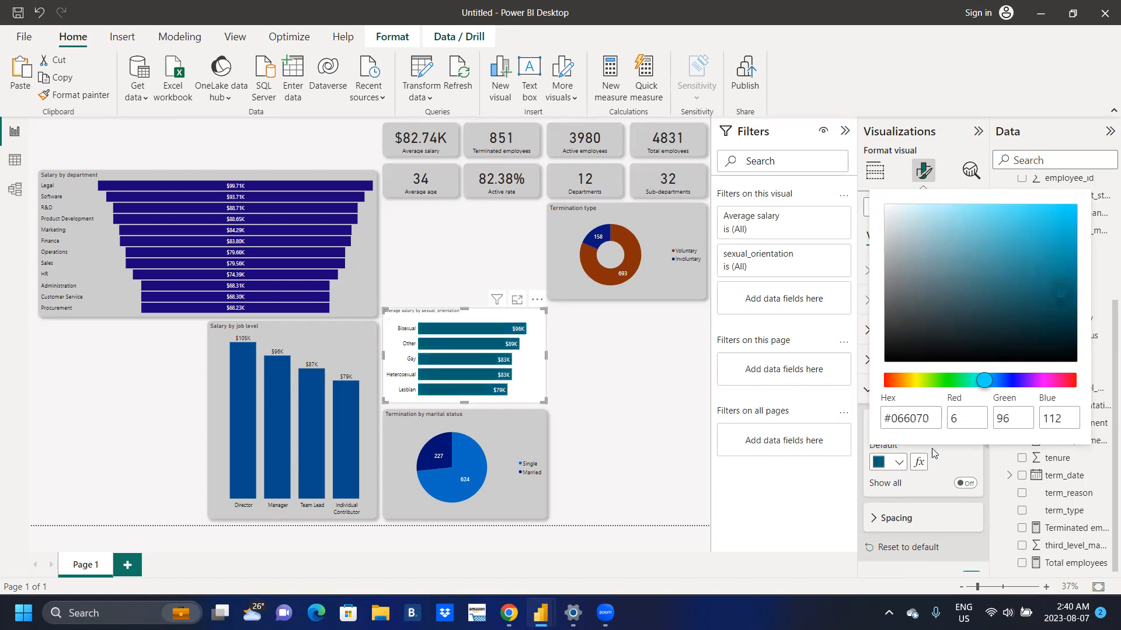
click(931, 480)
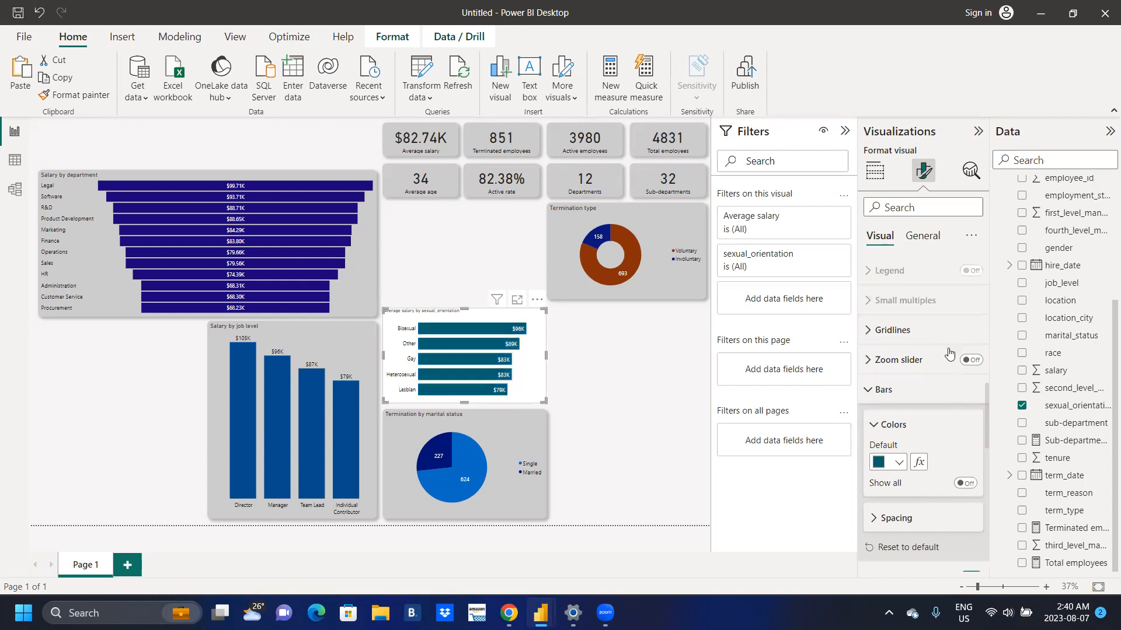
Change the bar chart's title text to "Salary by sexual orientation"
click(934, 241)
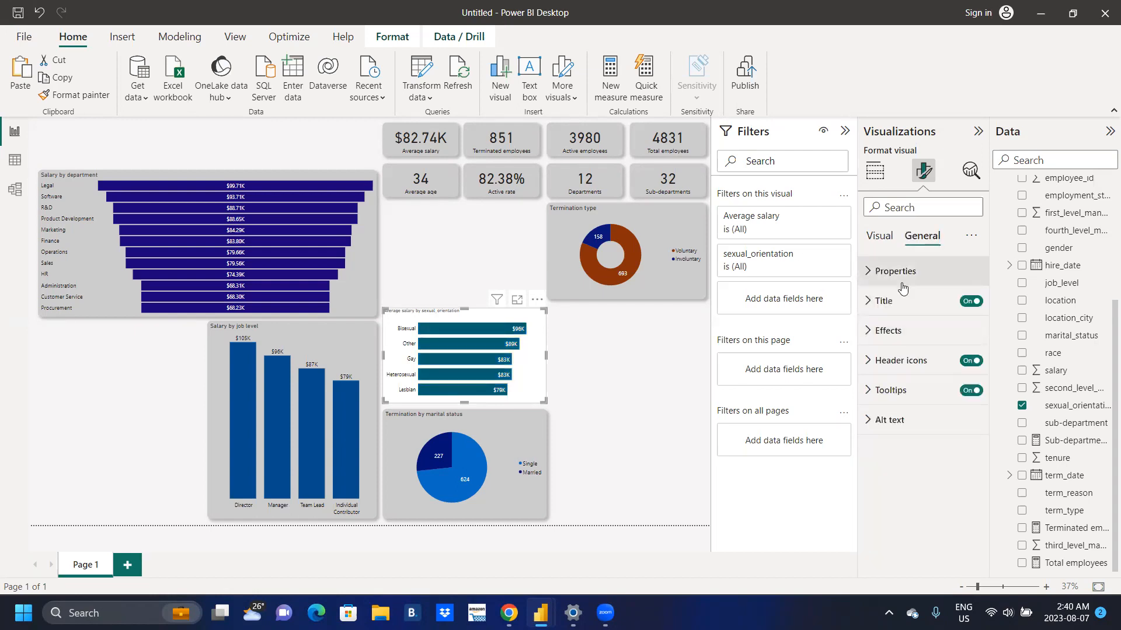
click(868, 302)
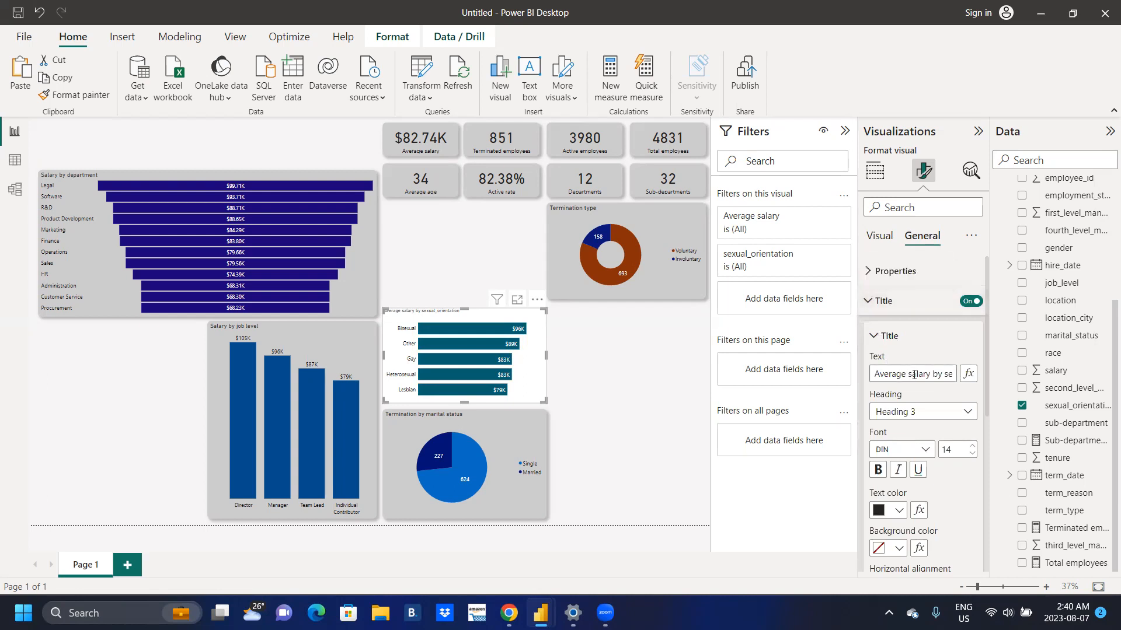
key(BackSpace)
key(BackSpace)
key(BackSpace)
key(BackSpace)
key(BackSpace)
key(BackSpace)
key(BackSpace)
key(BackSpace)
key(BackSpace)
text(S)
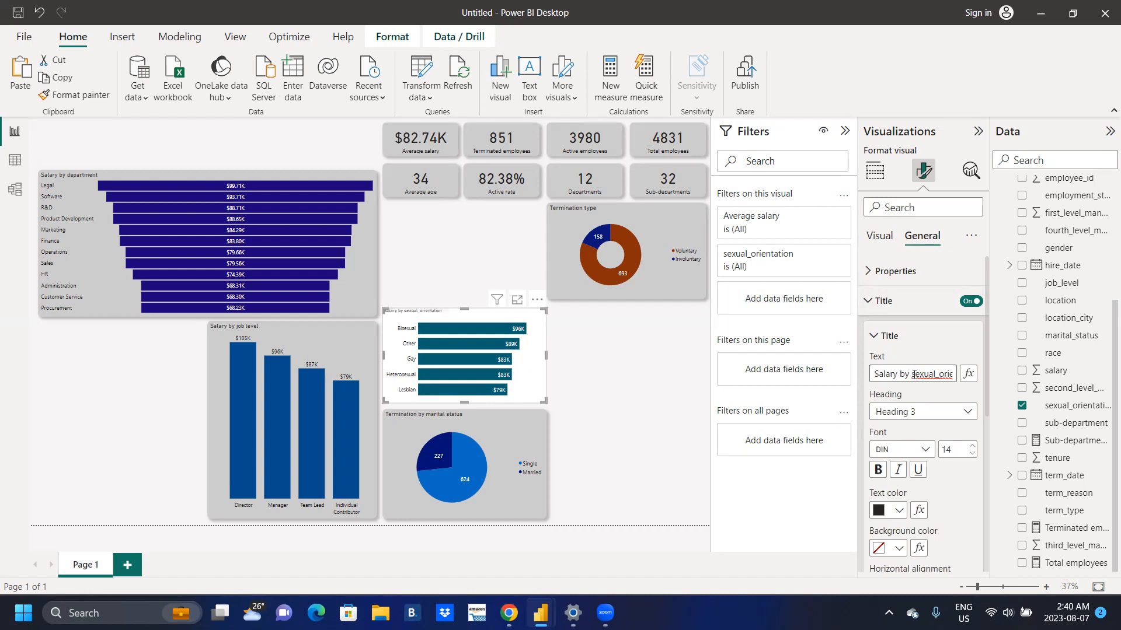
key(End)
key(BackSpace)
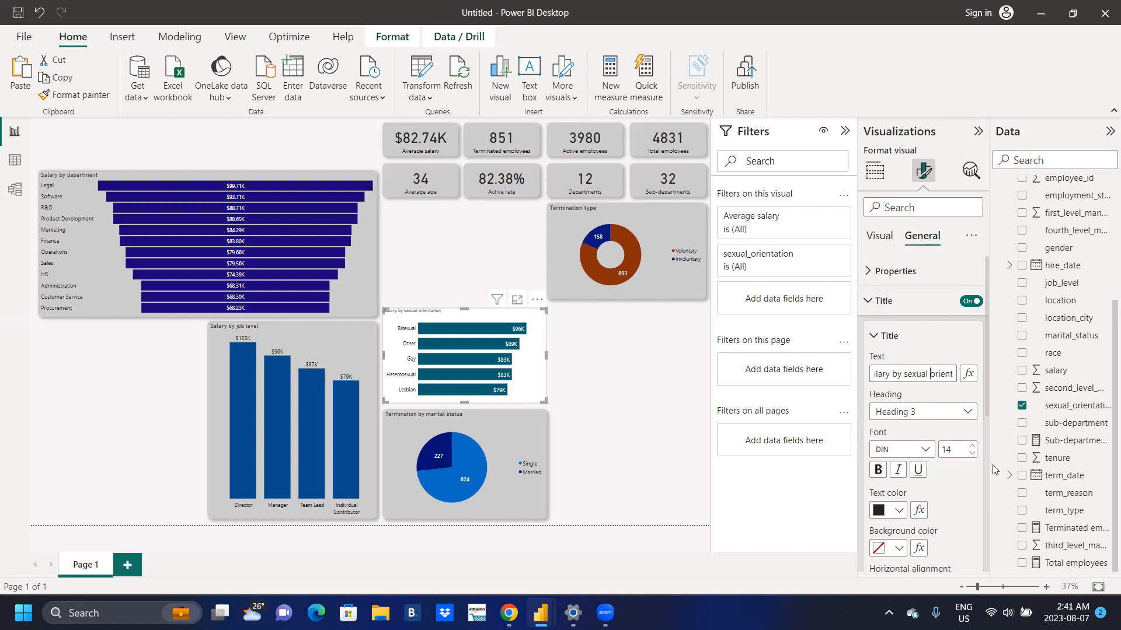
Set the bar chart title's font size to 17
click(973, 445)
click(974, 446)
click(974, 446)
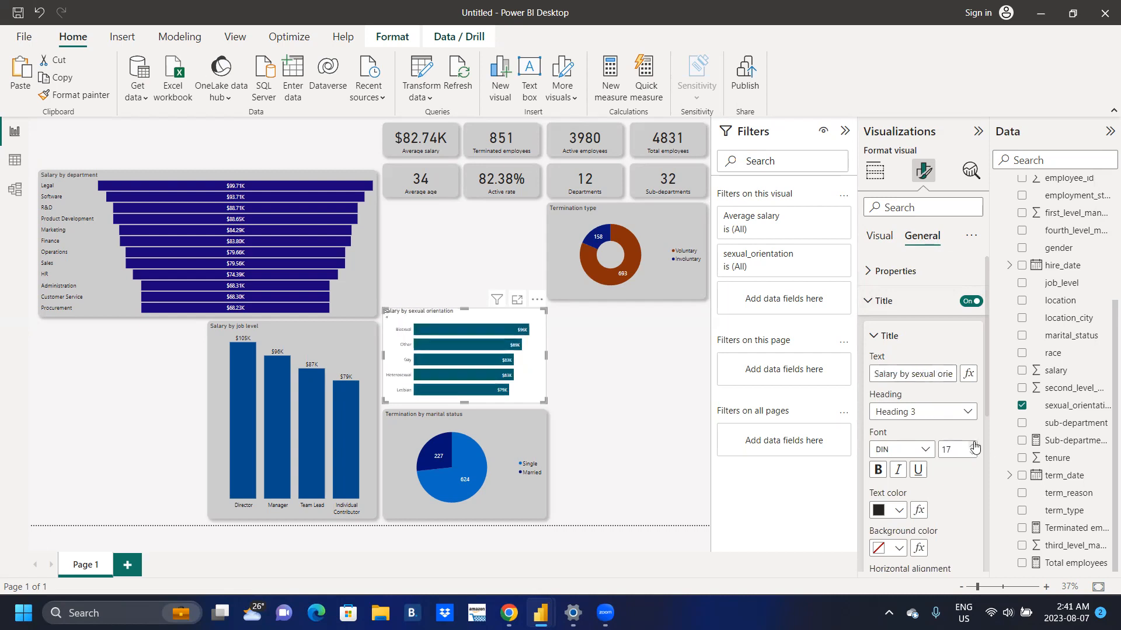
Set the sexual orientation chart's title font size to 18 and its background colour to light grey #CCCCCC
click(974, 446)
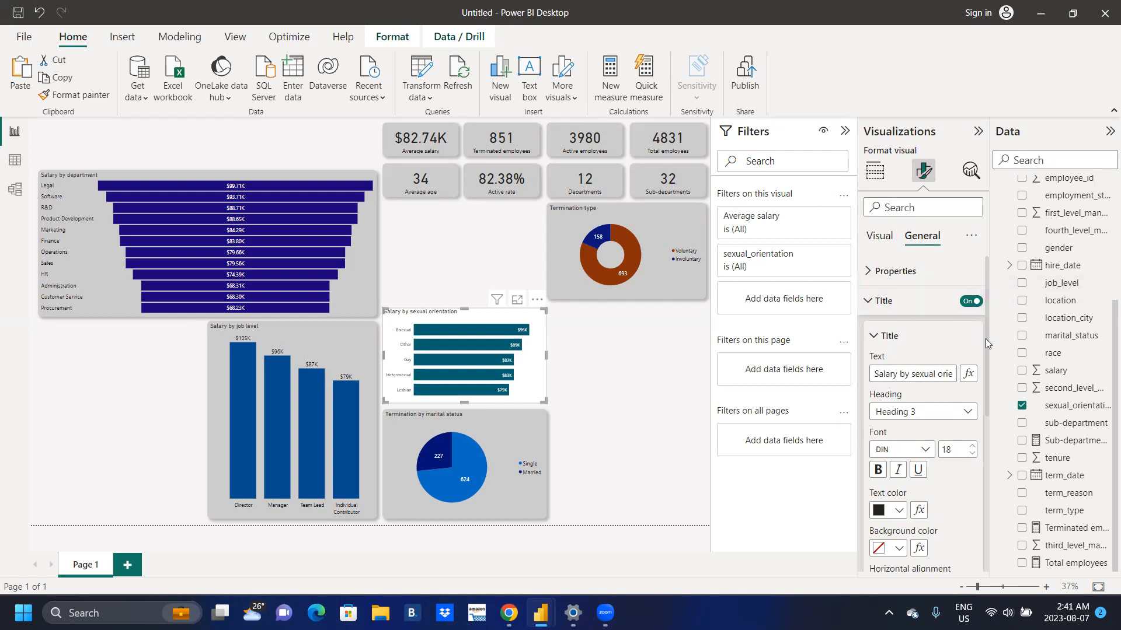
drag(985, 339, 996, 498)
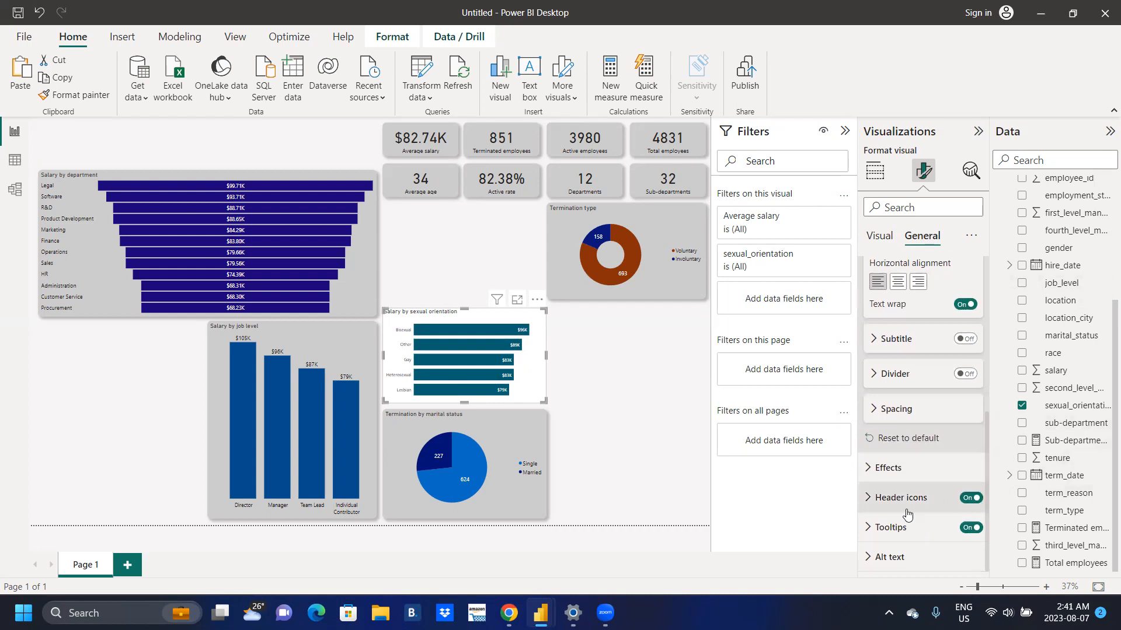
click(866, 469)
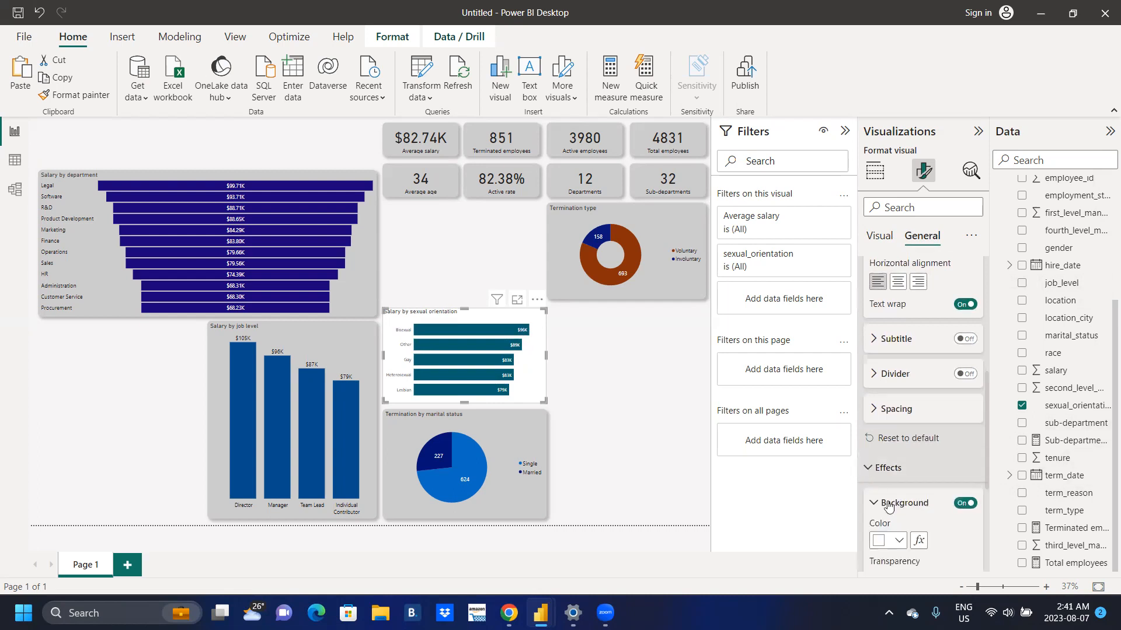
click(889, 507)
click(898, 542)
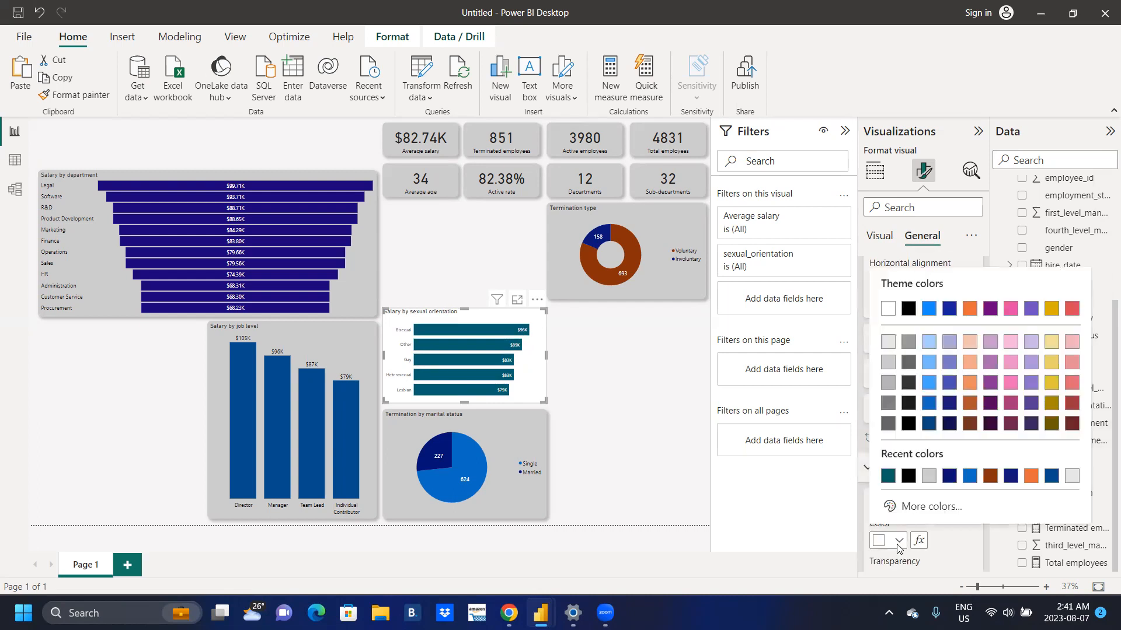
click(927, 475)
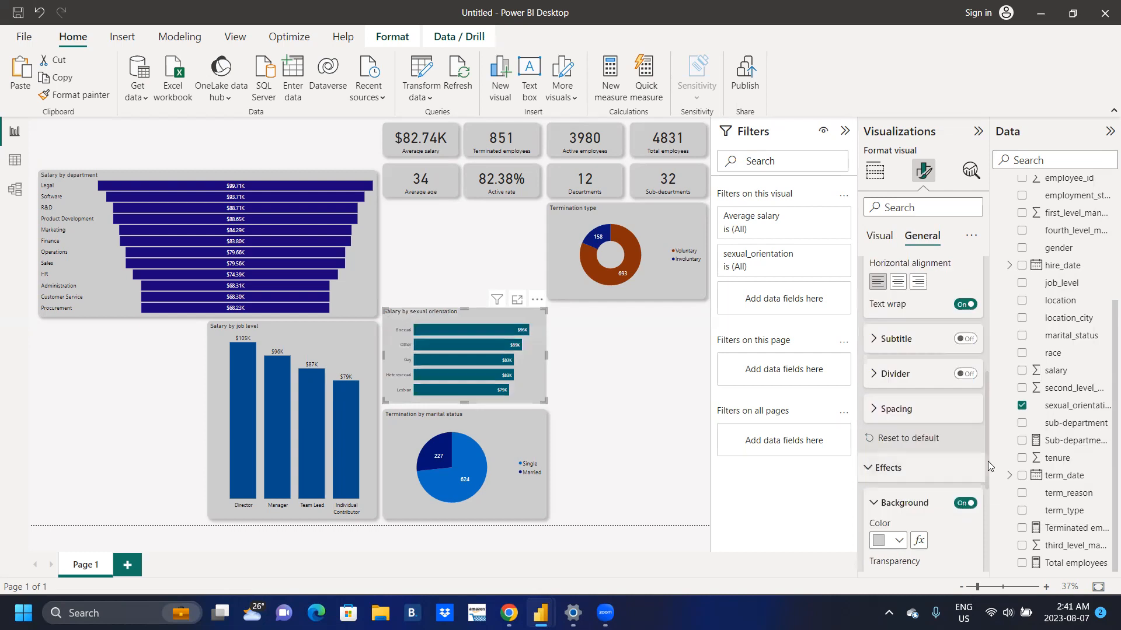
Turn on the visual border and shadow for the sexual orientation chart
drag(988, 461, 995, 530)
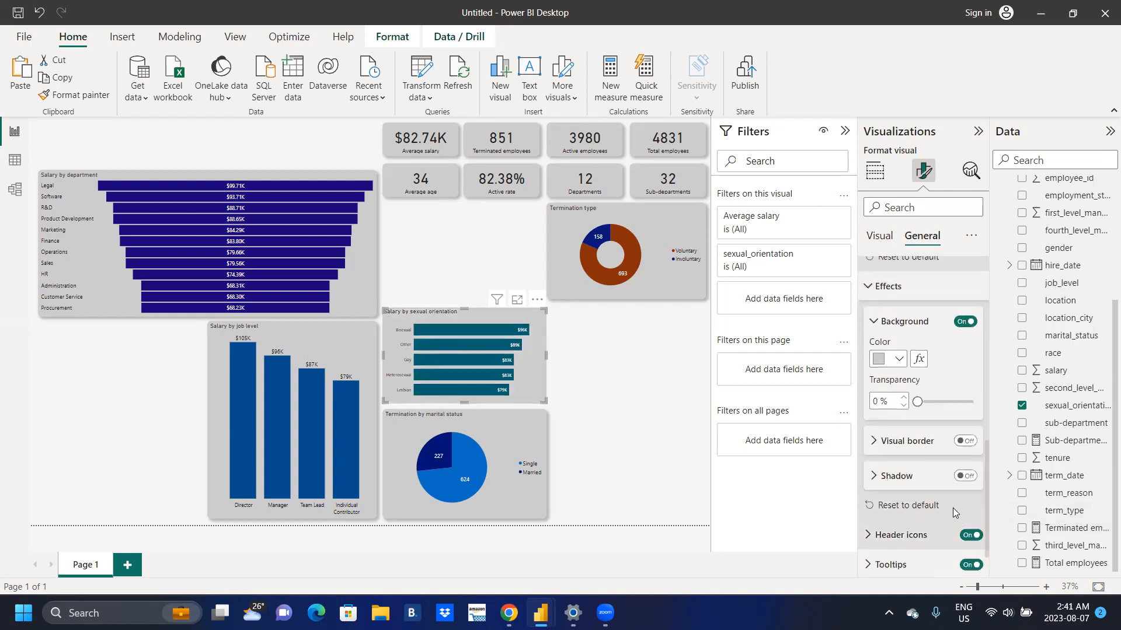
click(973, 441)
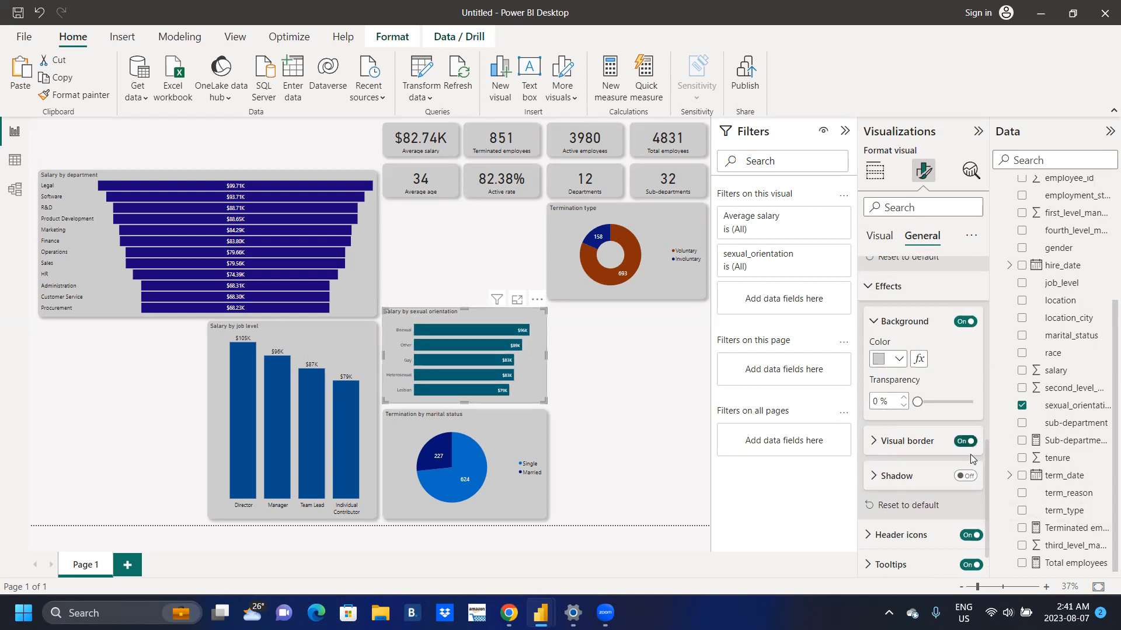
click(965, 477)
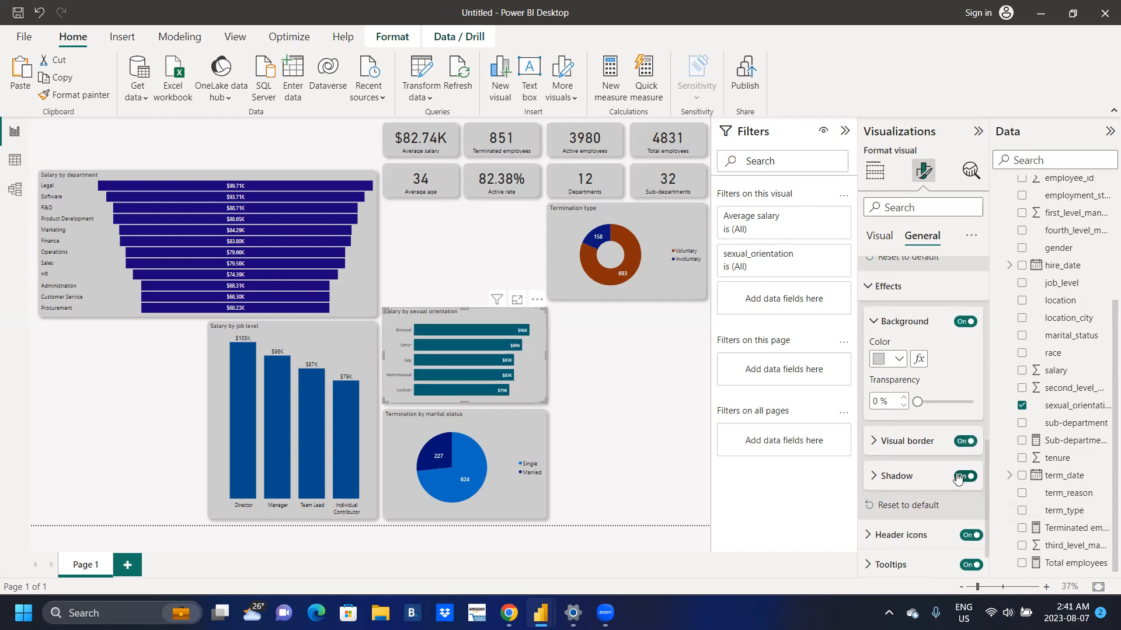
Give the chart's border 15 px rounded corners and the light grey colour #CCCCCC
click(873, 447)
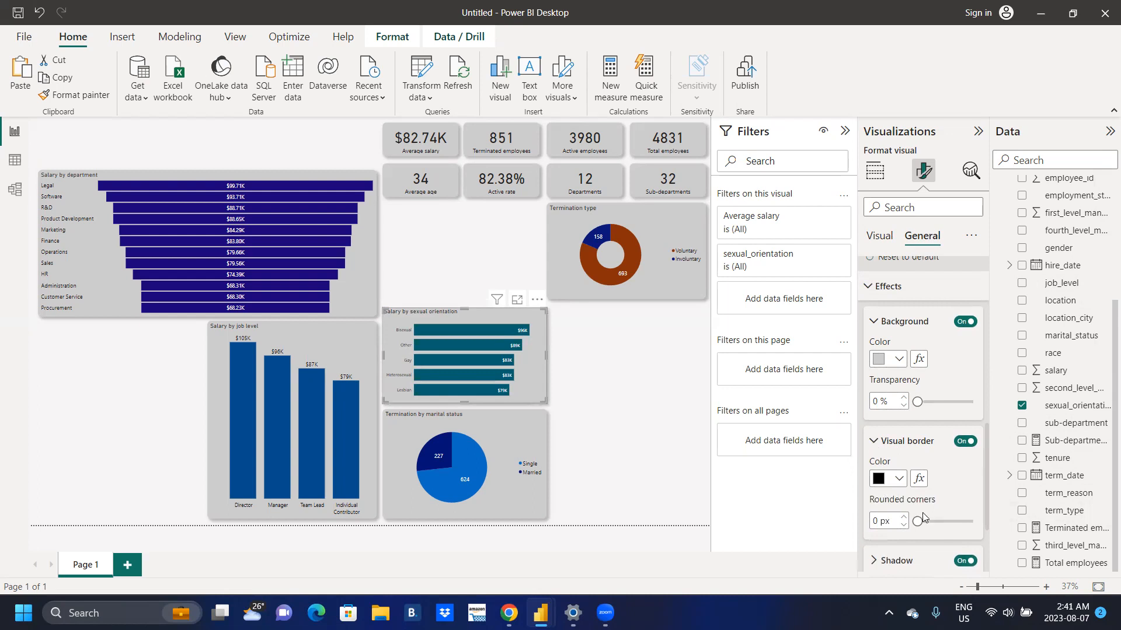
click(944, 521)
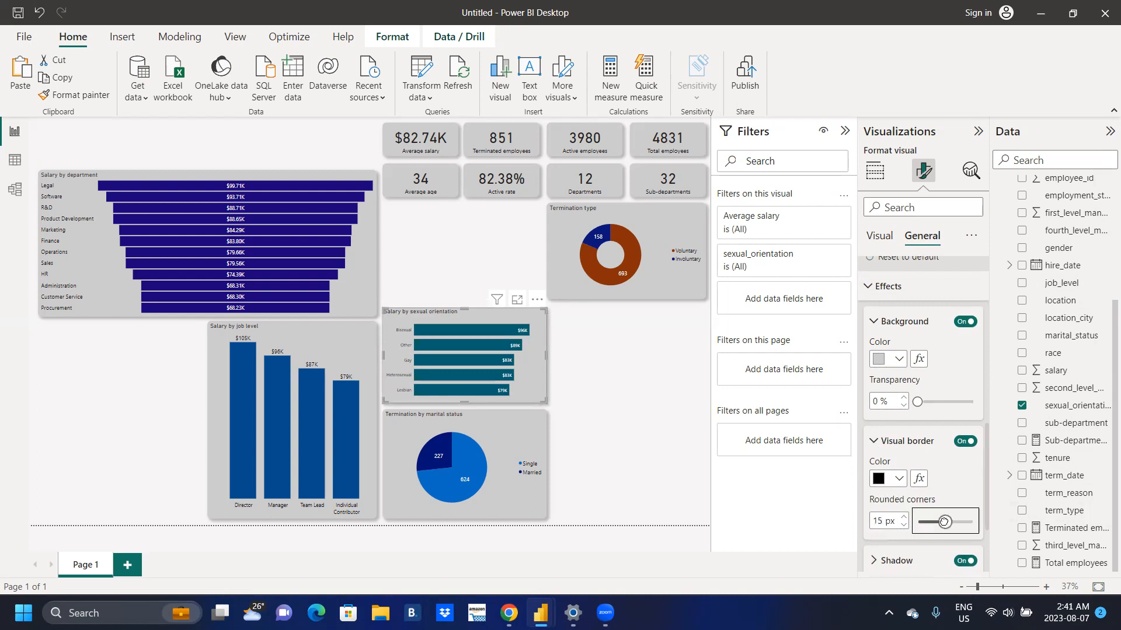
click(893, 480)
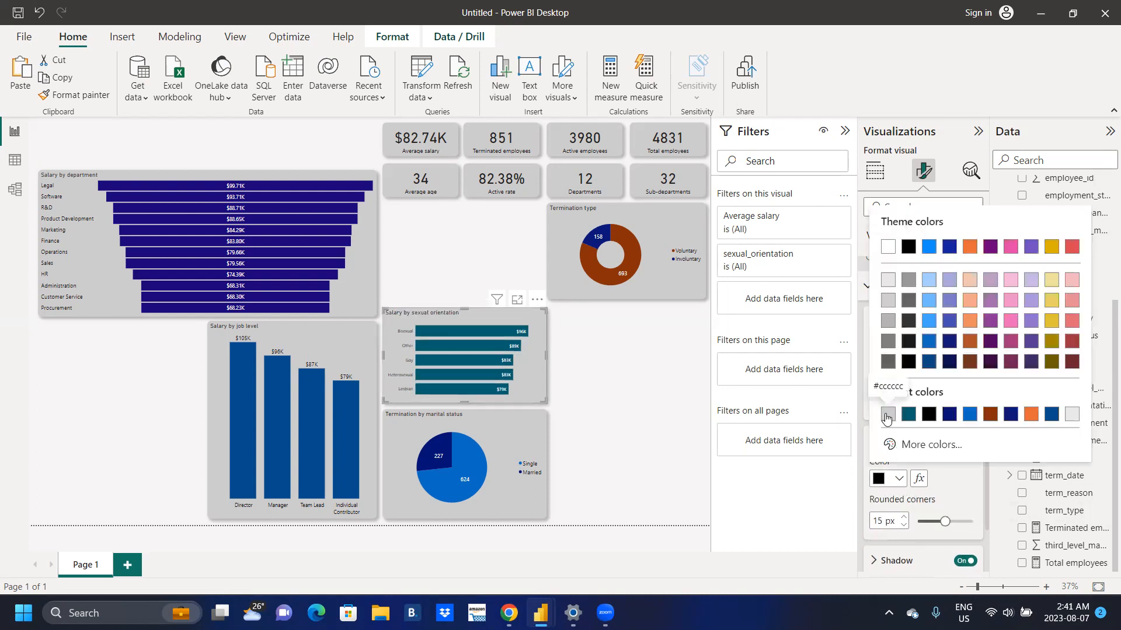
click(886, 414)
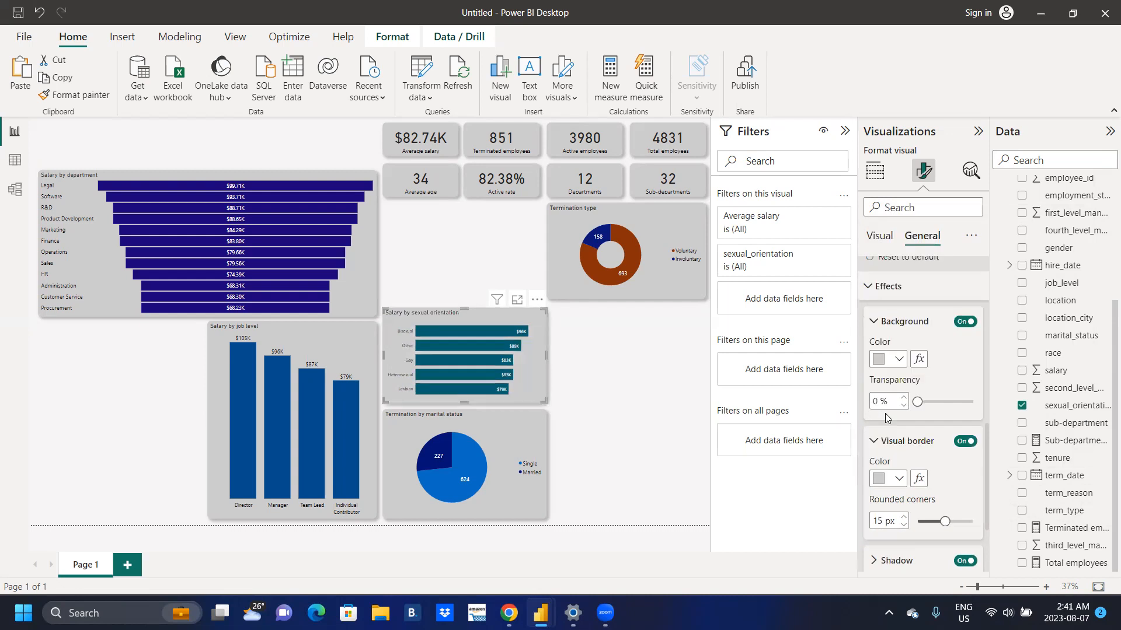
Extend the Salary by sexual orientation chart slightly upward from its upper edge
click(565, 375)
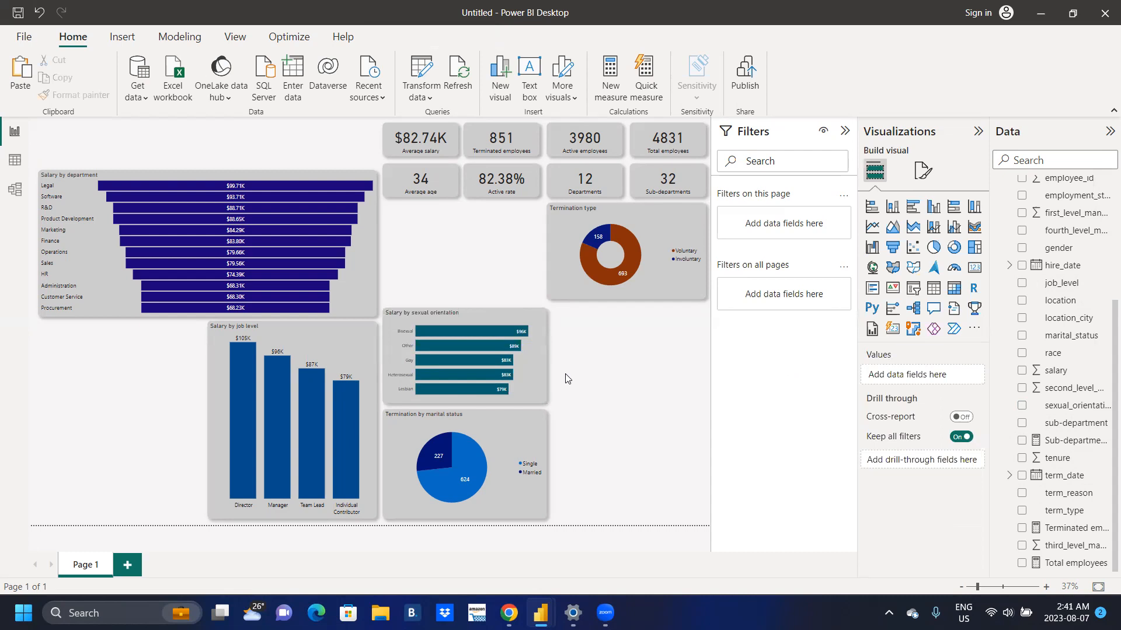
click(489, 317)
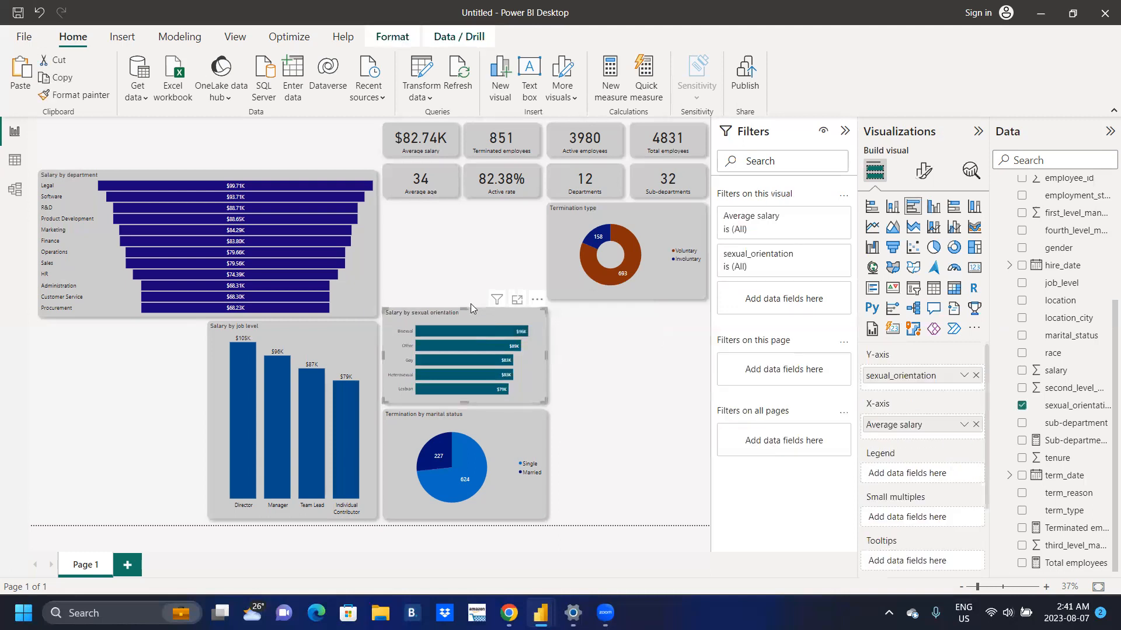
drag(466, 308, 467, 304)
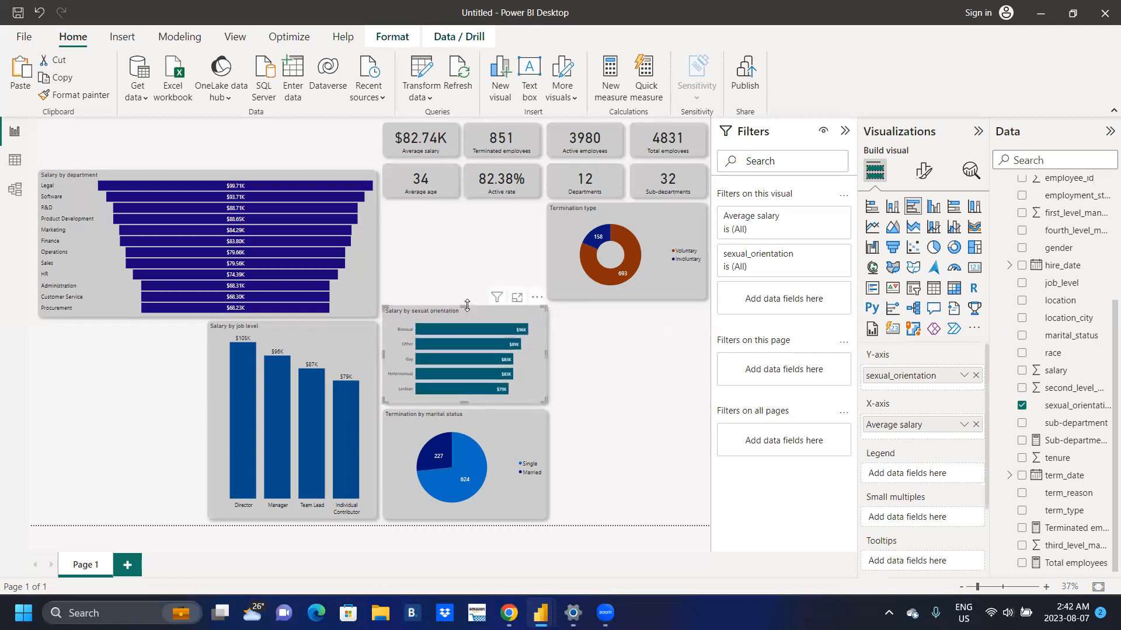
Shorten the Salary by department funnel so its lower edge aligns with the Termination type chart
click(352, 302)
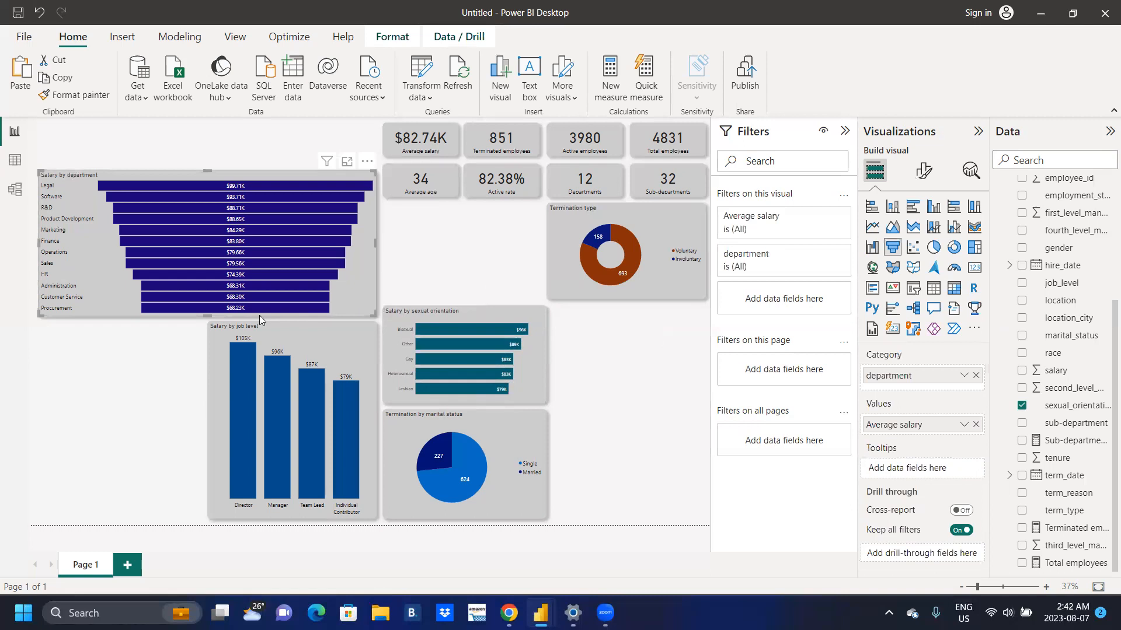
drag(204, 315, 211, 305)
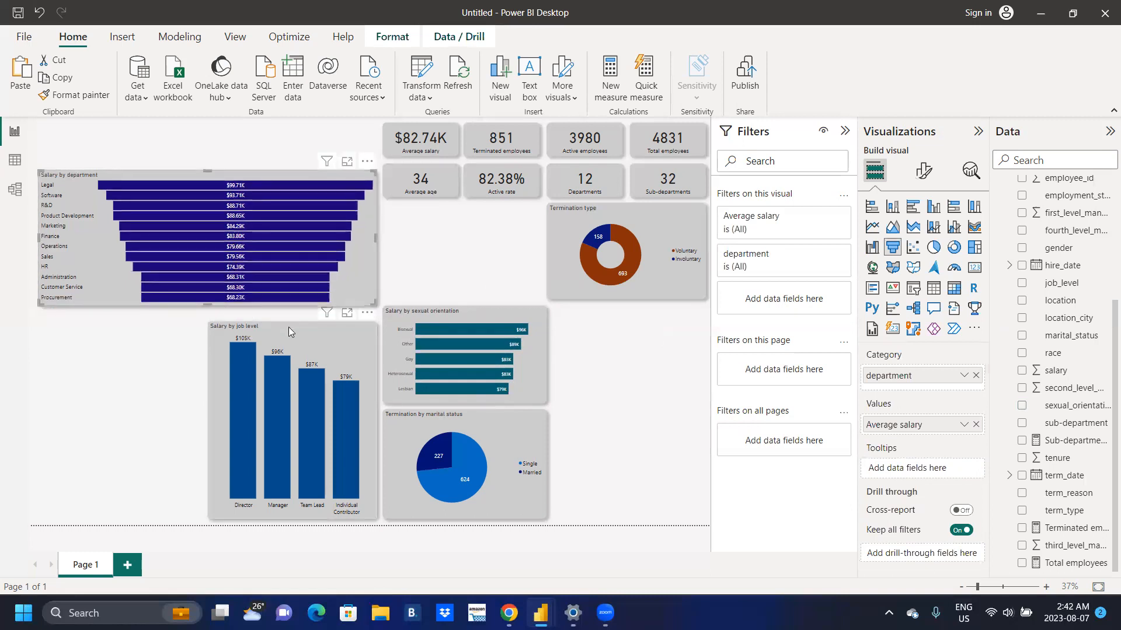
click(289, 334)
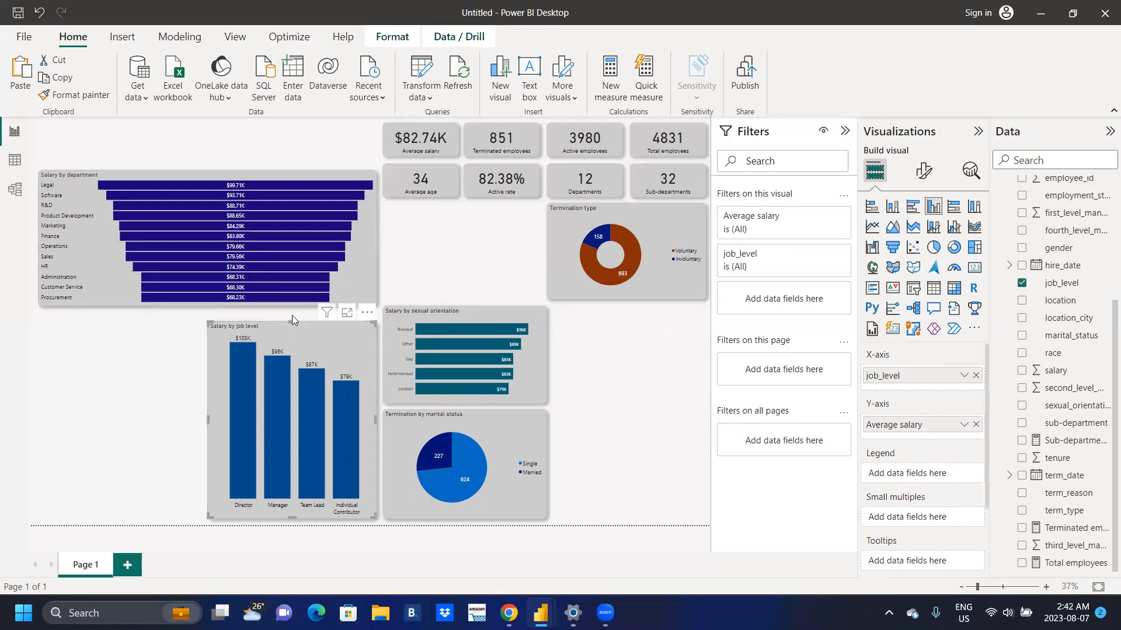
click(360, 282)
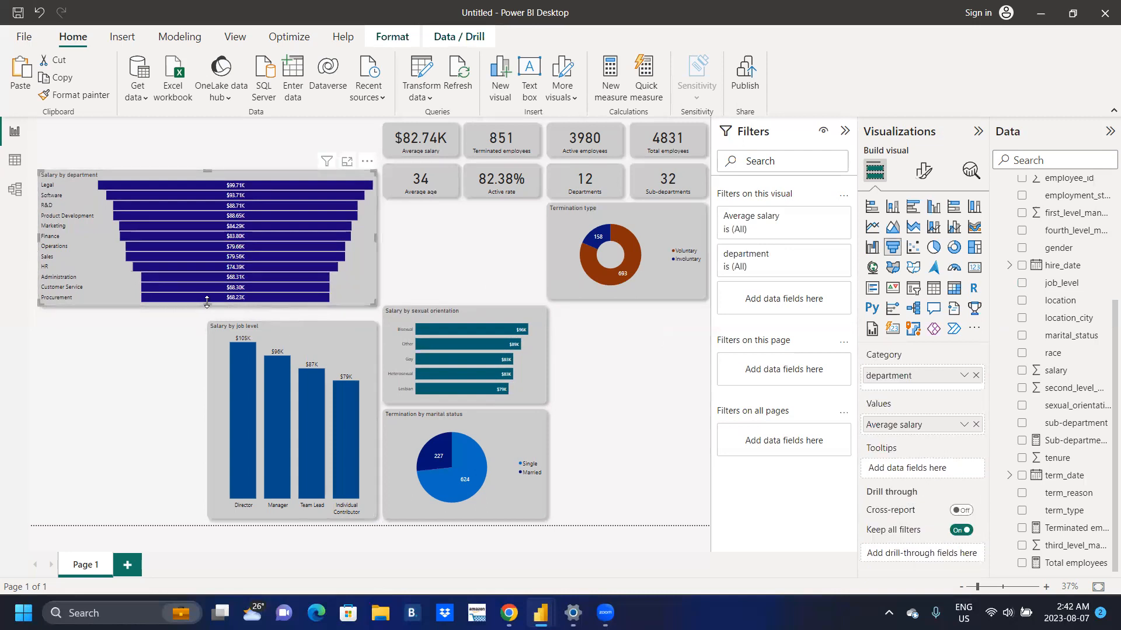
drag(214, 307, 210, 300)
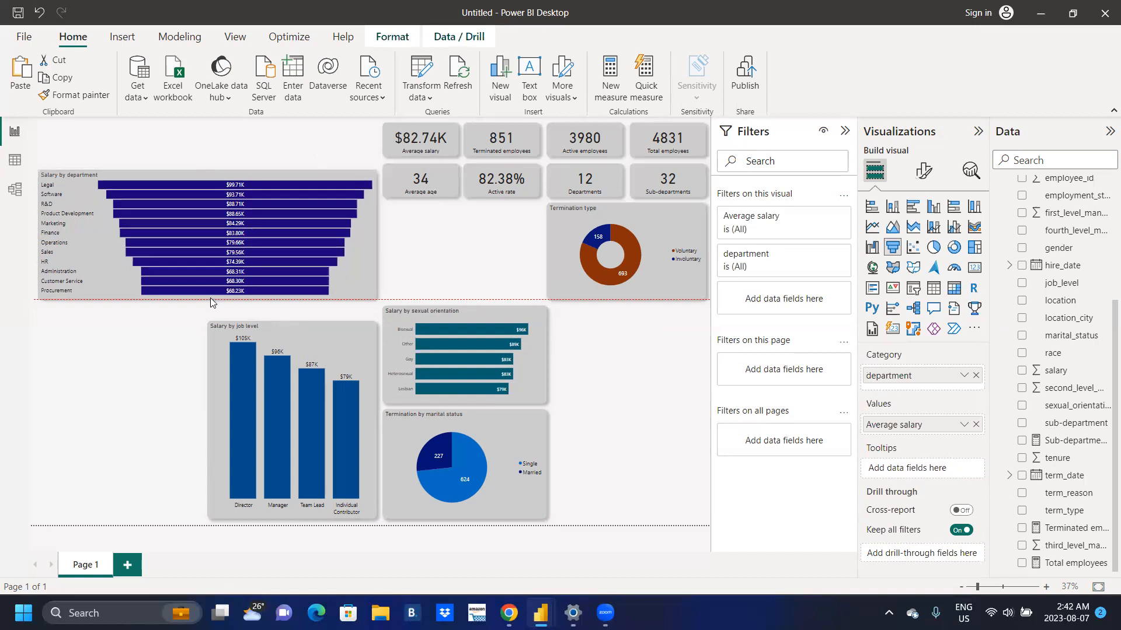
drag(210, 298, 210, 297)
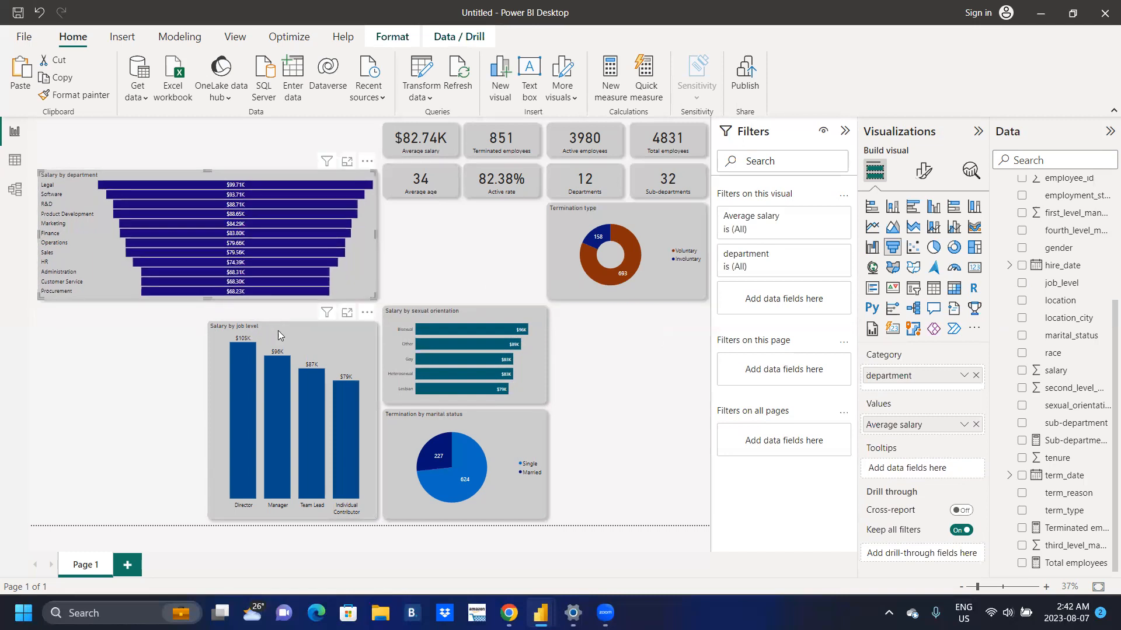
Extend the Salary by job level chart upward to align its upper edge with the sexual orientation chart
click(278, 330)
drag(292, 318, 296, 306)
click(119, 388)
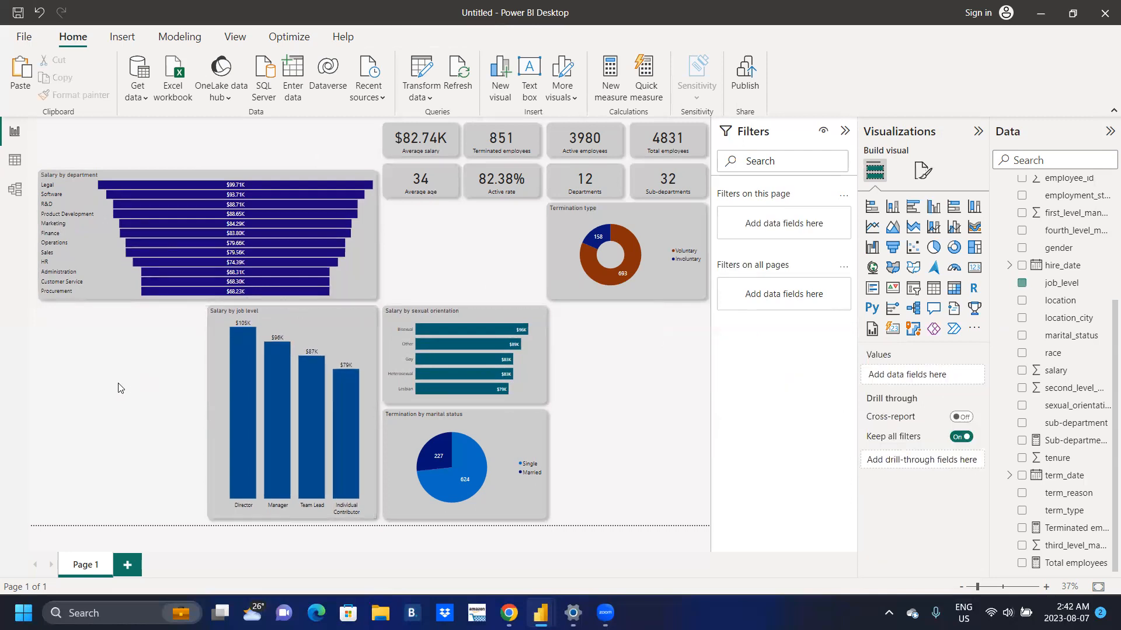
Insert a table visual and size it to fill the empty area beside the Salary by job level chart
click(933, 291)
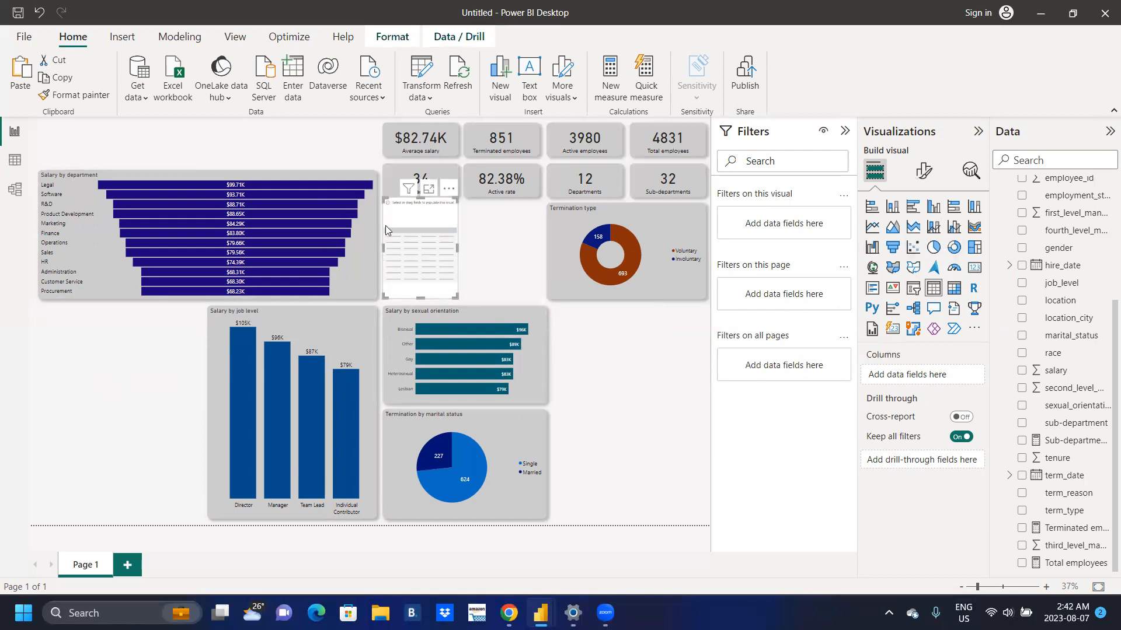
drag(426, 216, 84, 326)
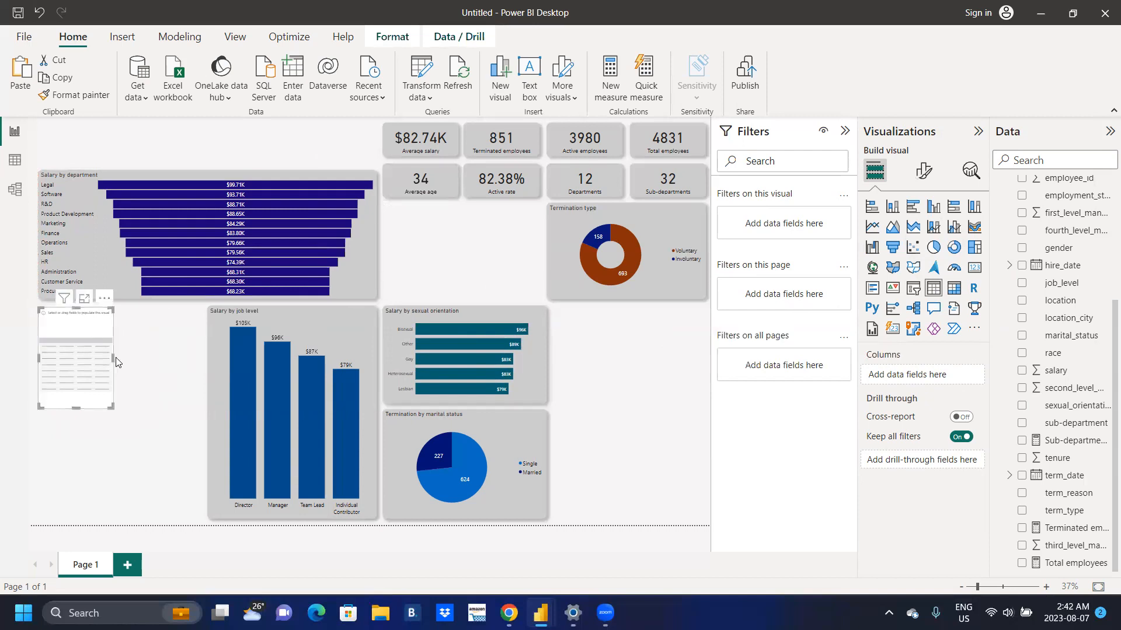
drag(74, 407, 74, 519)
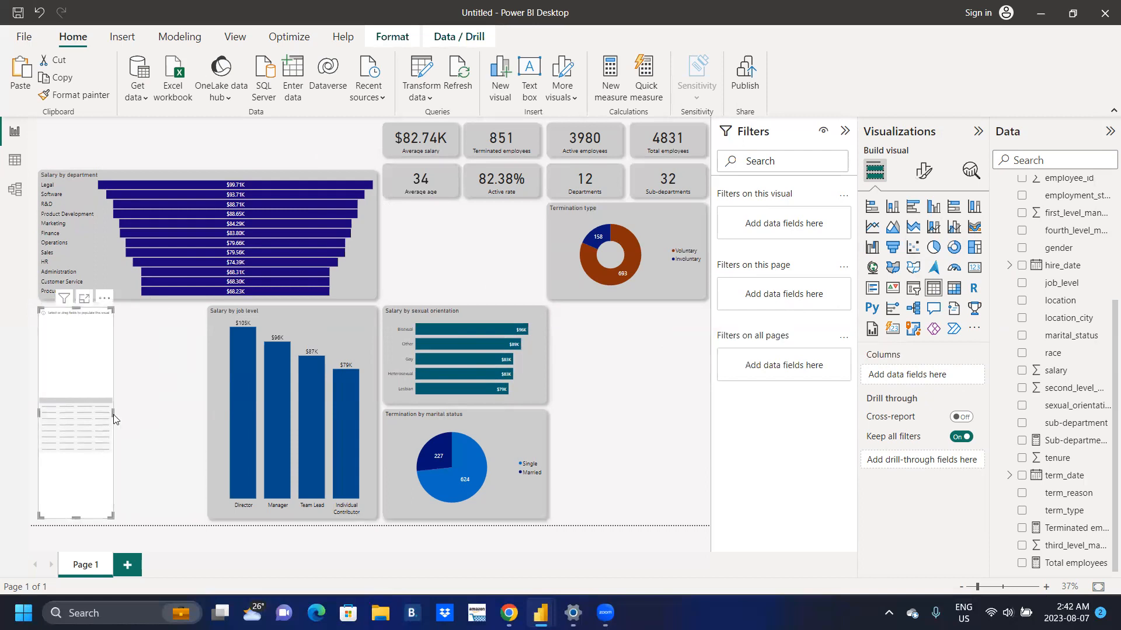
drag(113, 415, 201, 393)
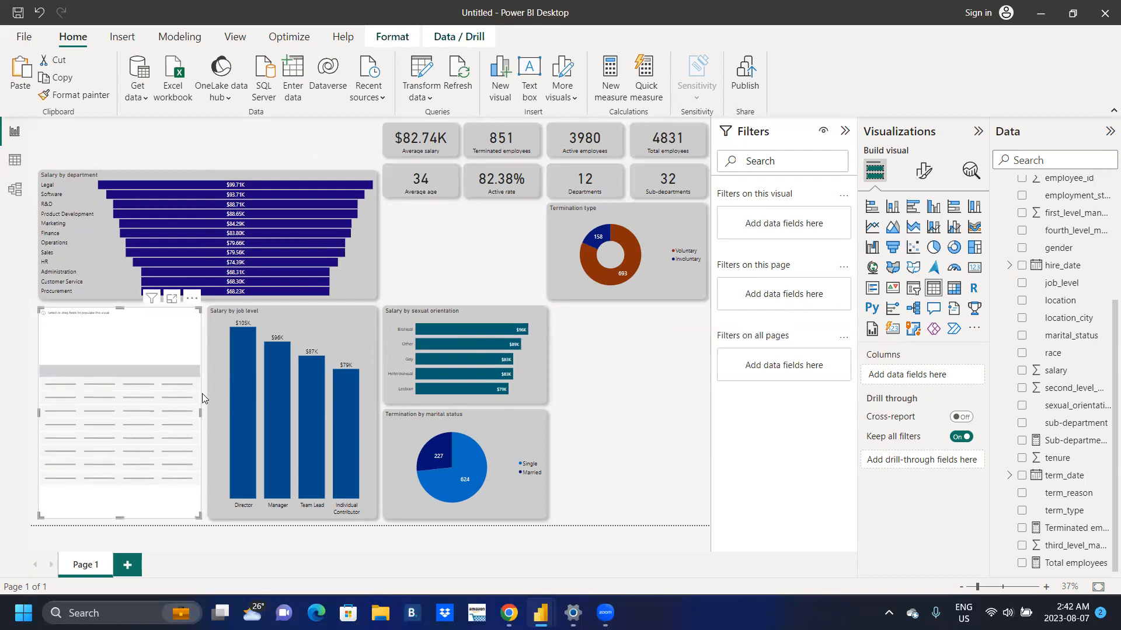
Add the sub-department and Average salary fields to the new table
click(1022, 426)
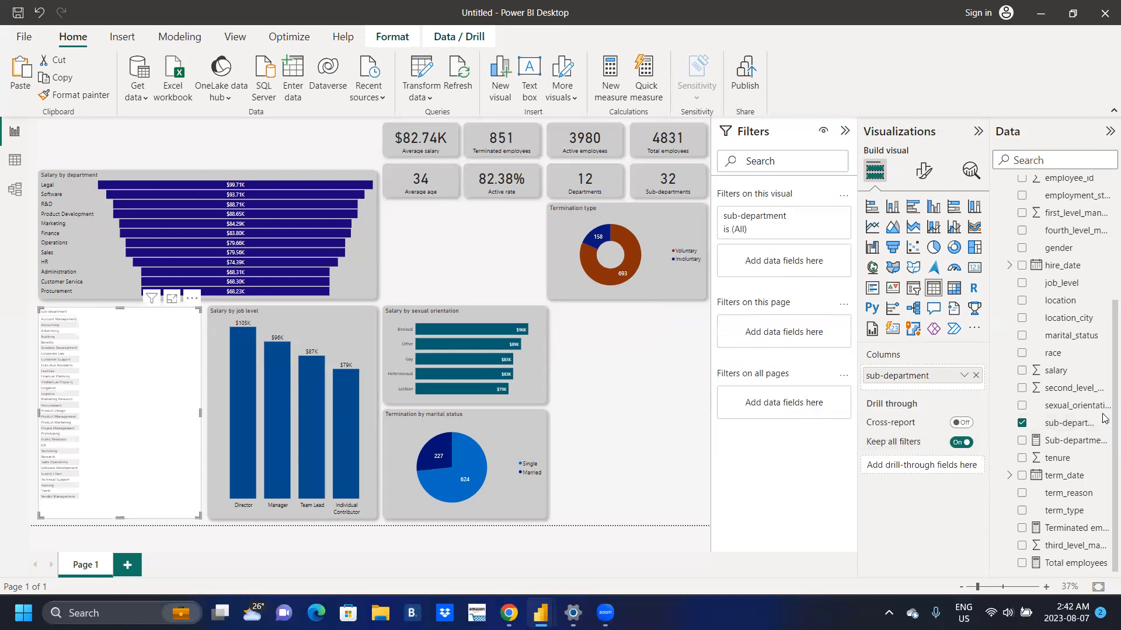
scroll(1080, 379, up, 5)
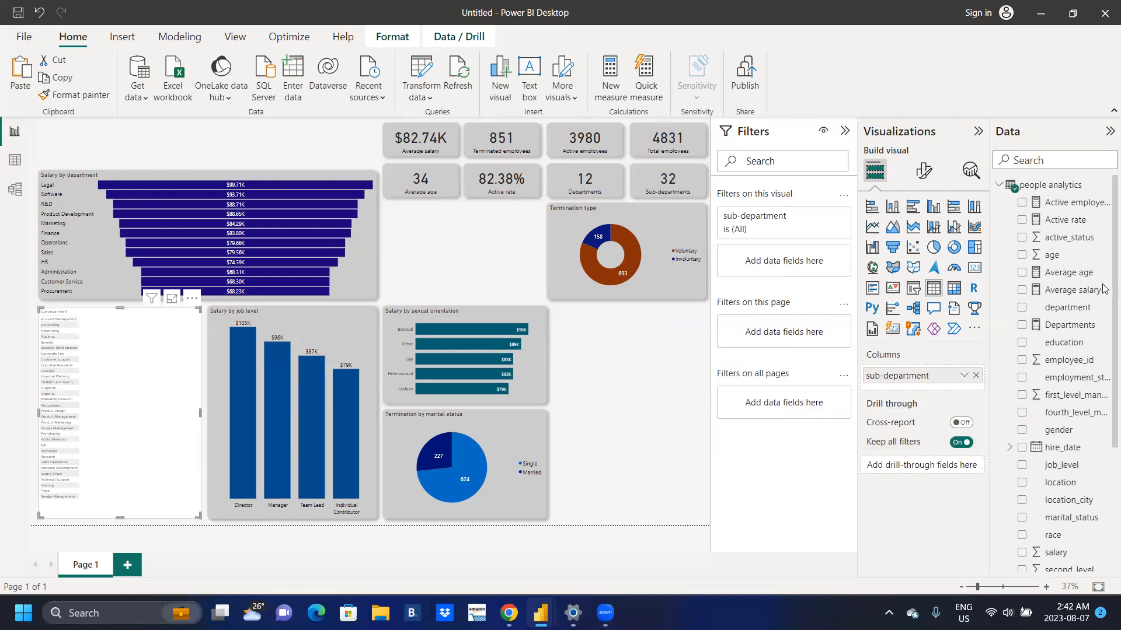
click(1020, 290)
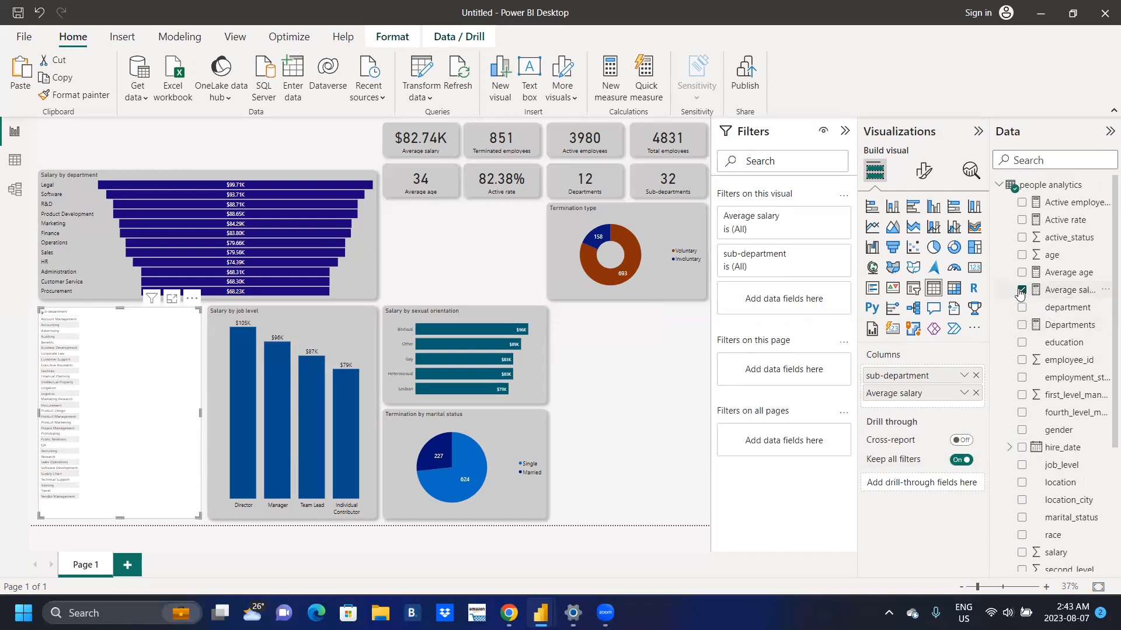
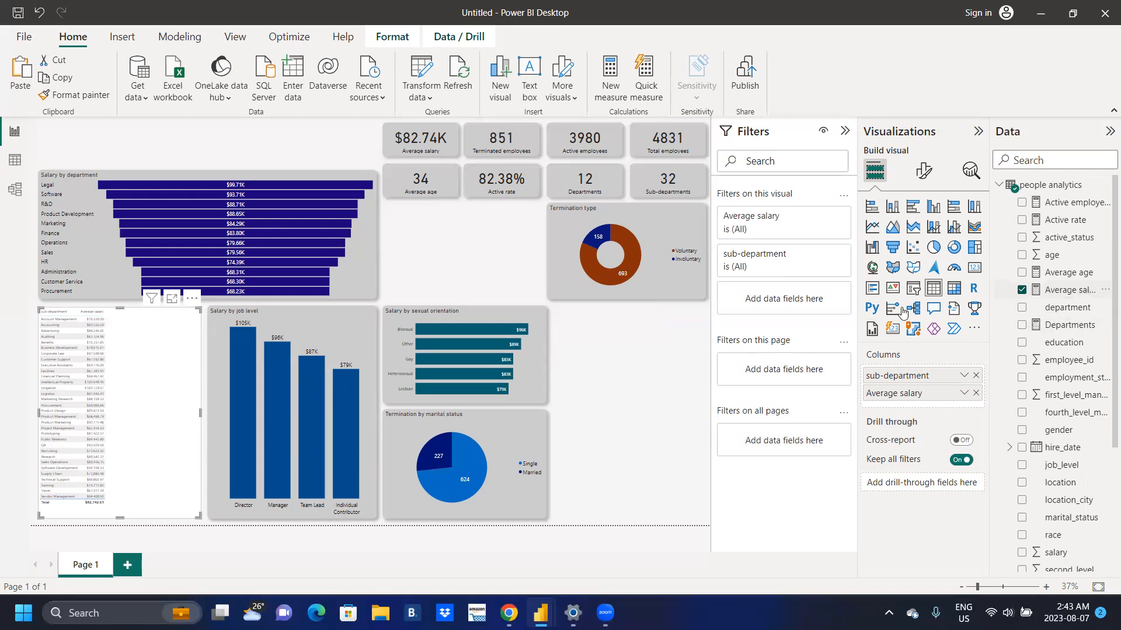
Increase the font size of the table's values to 14
click(925, 172)
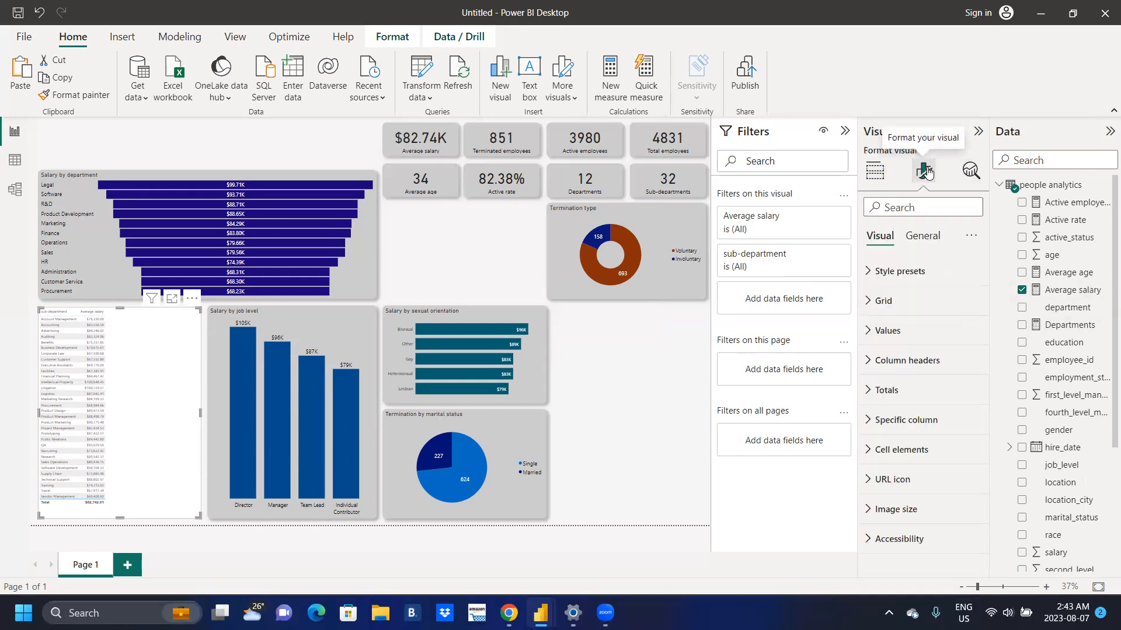
click(873, 332)
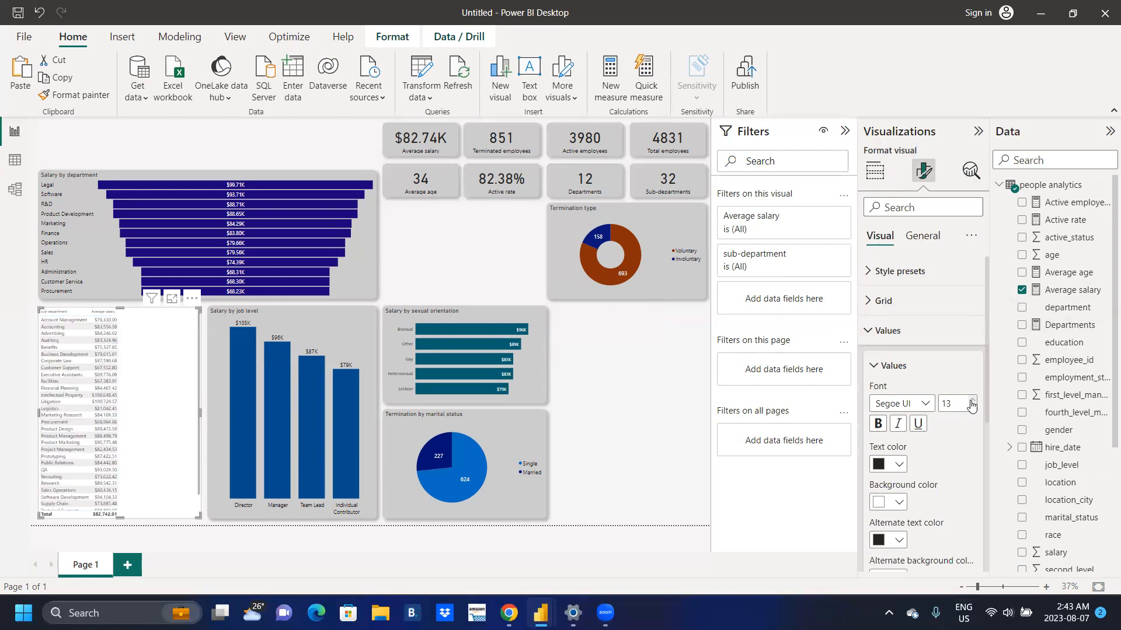
click(971, 401)
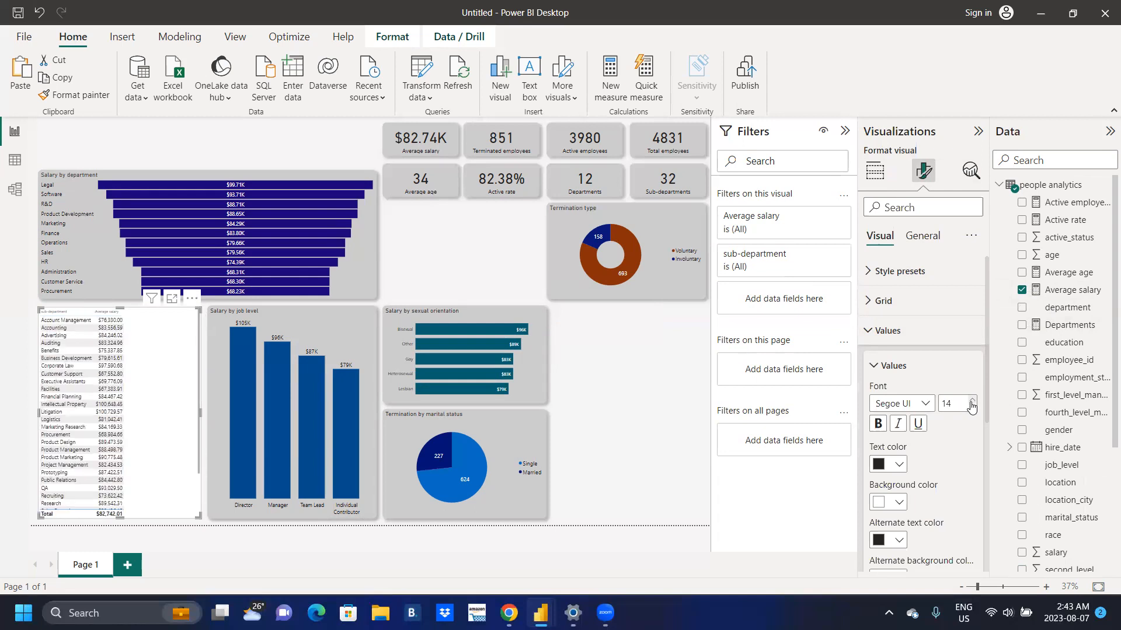
Turn off the totals row of the sub-department salary table
drag(990, 411, 988, 523)
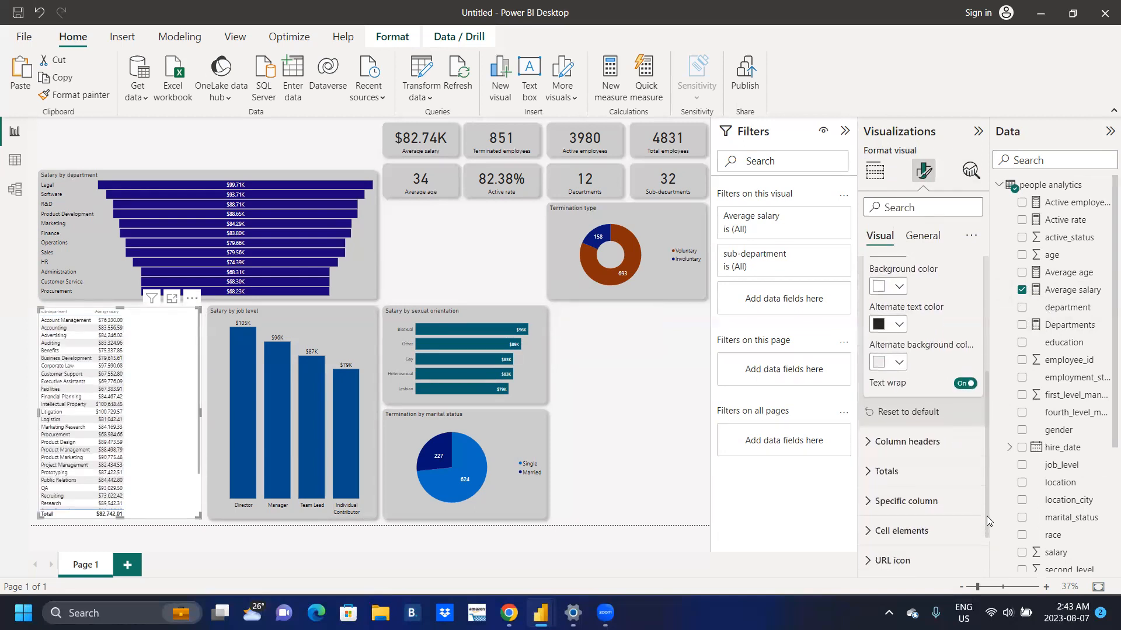
click(866, 473)
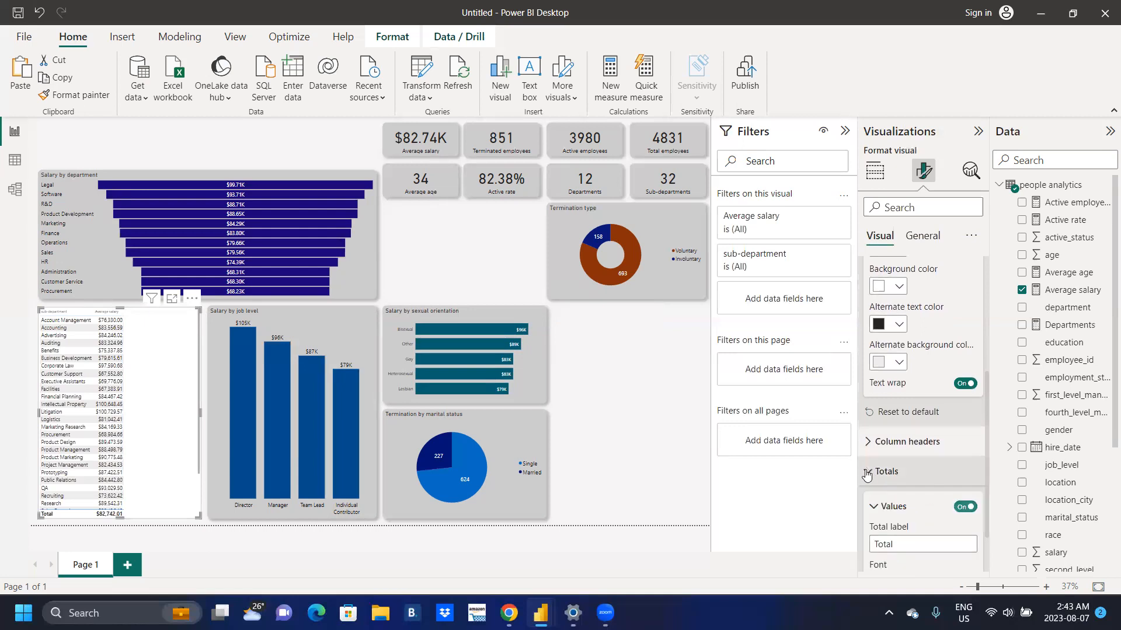
click(964, 507)
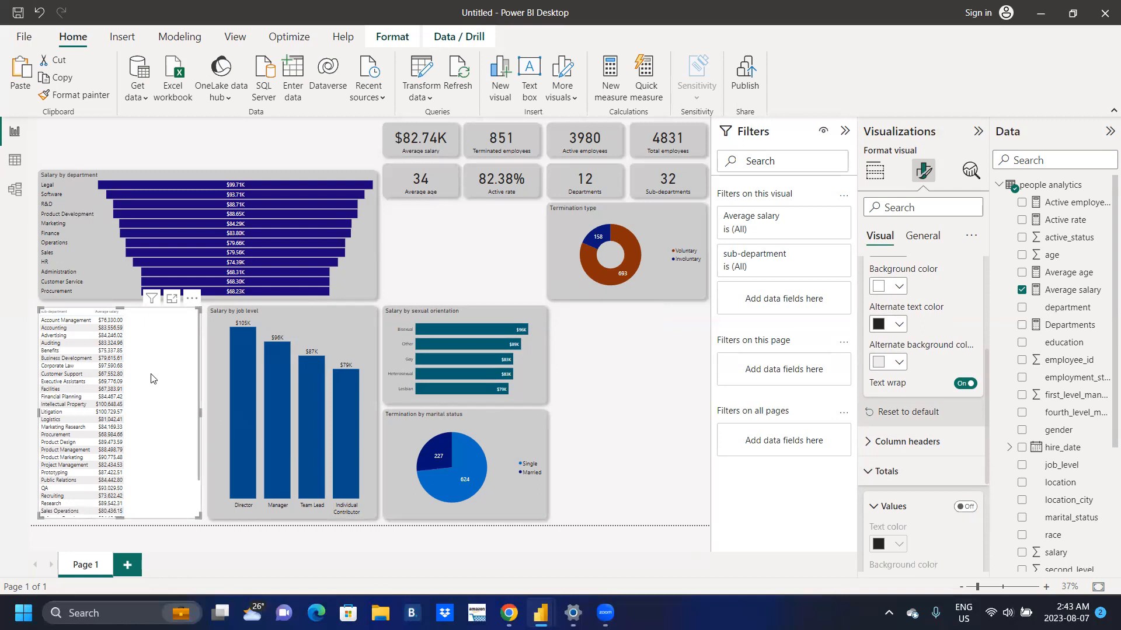
Try a font size of 13 for the table's values and restore it to 14
drag(986, 386, 995, 319)
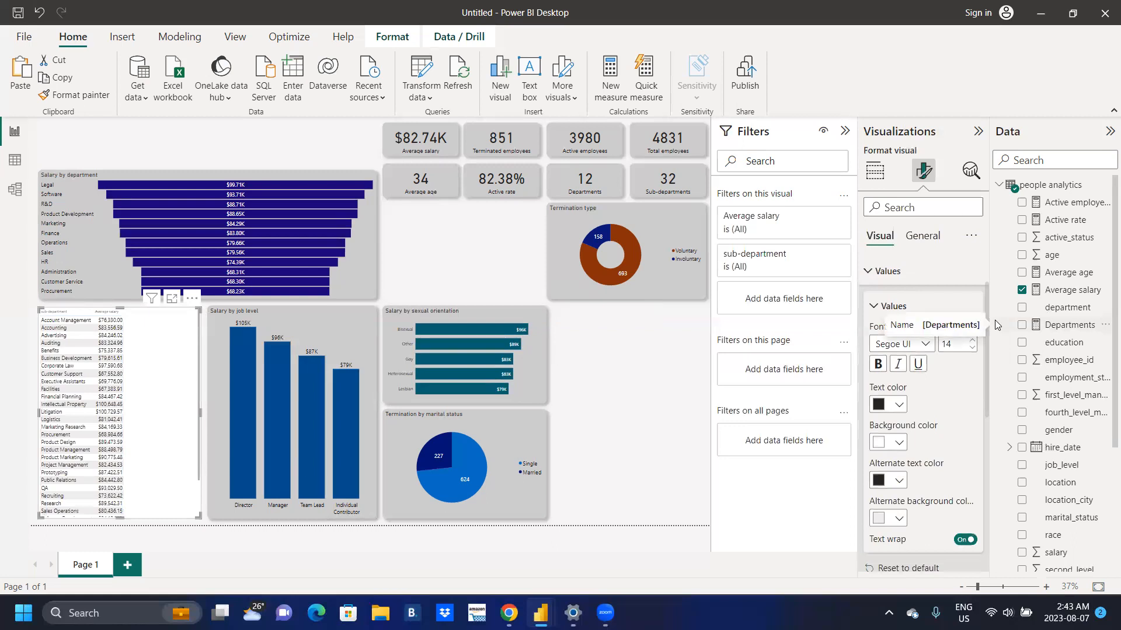
click(971, 349)
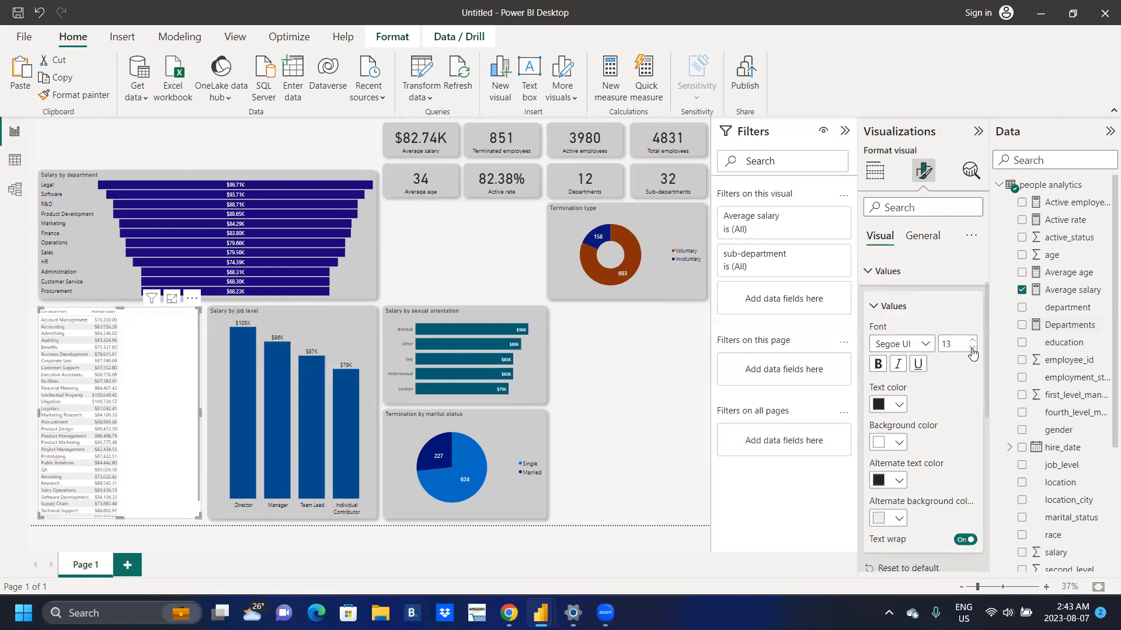
click(972, 340)
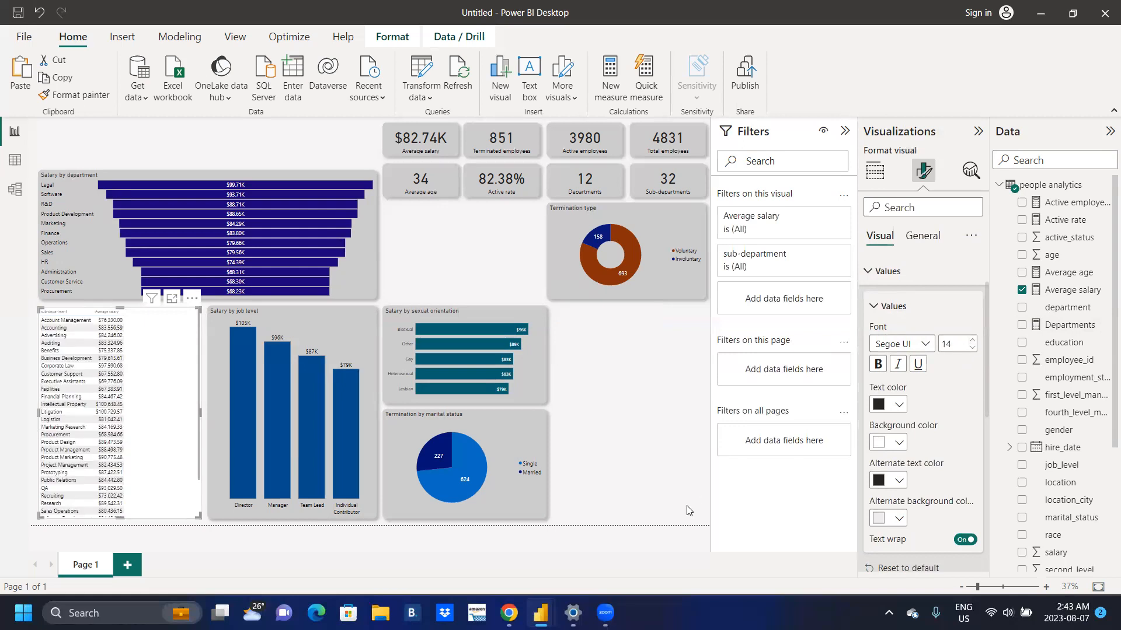
Set the report page's canvas height to 1700 px
click(688, 546)
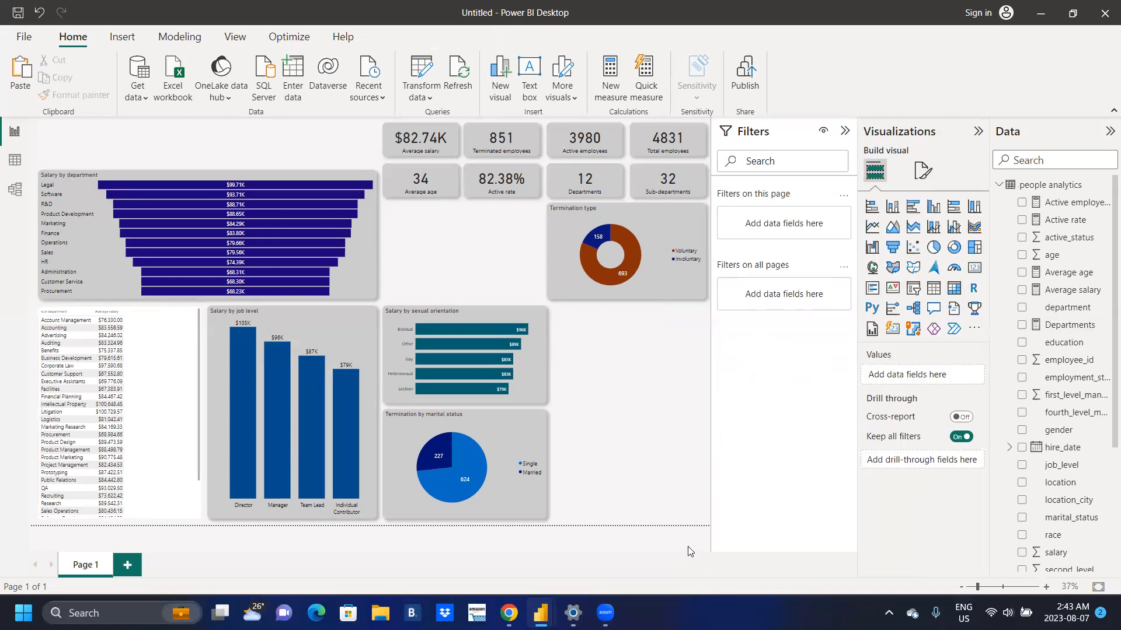
click(919, 171)
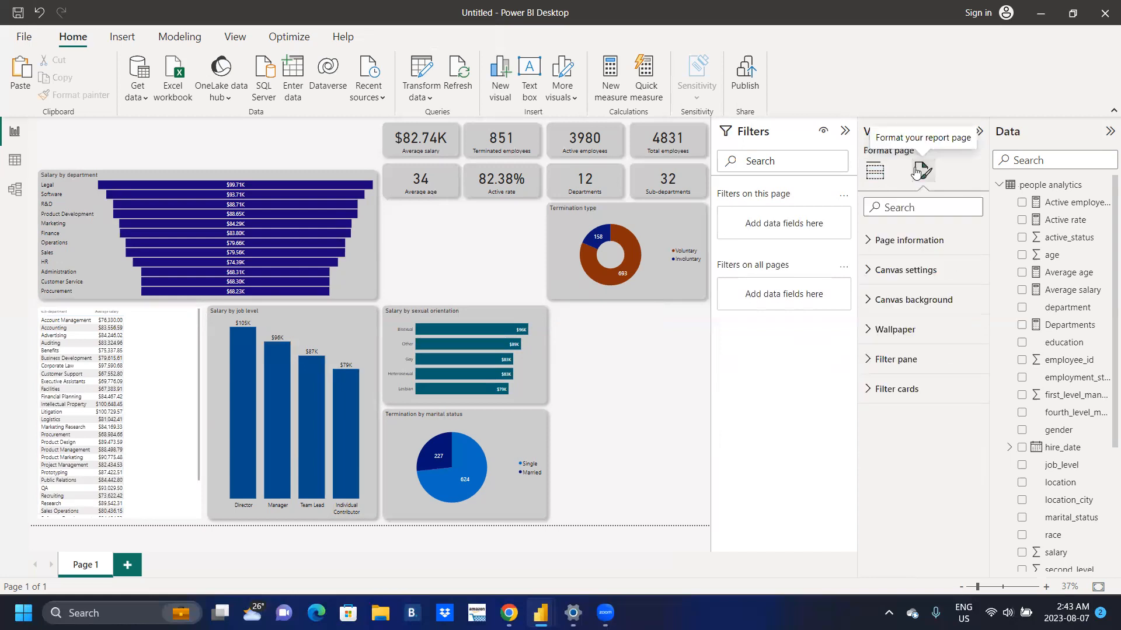
click(865, 273)
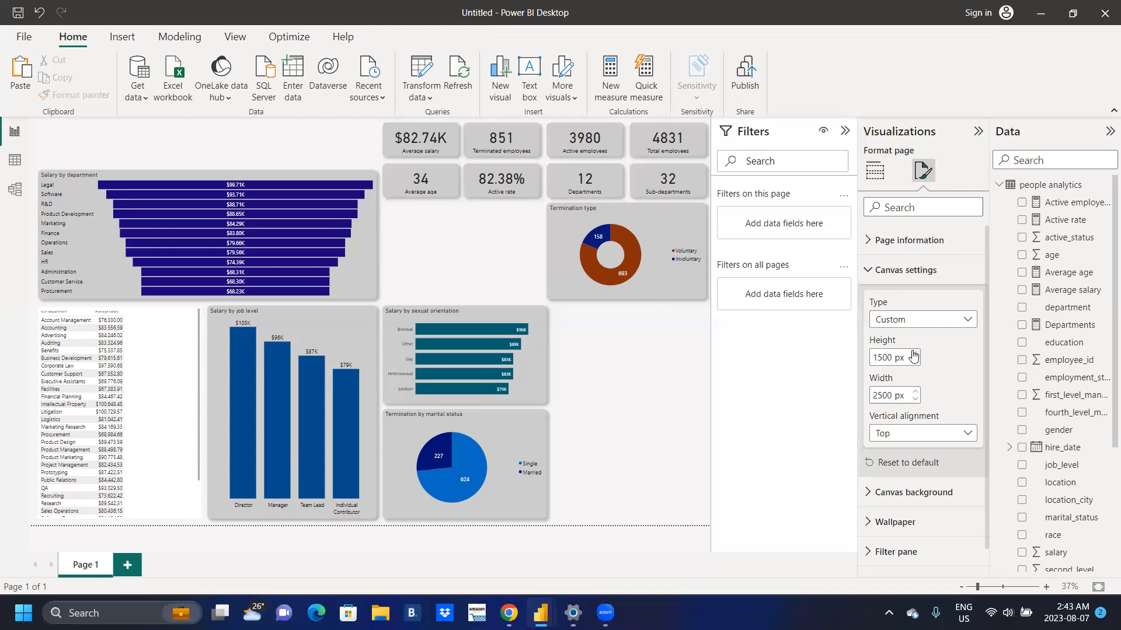
double_click(890, 357)
text(1)
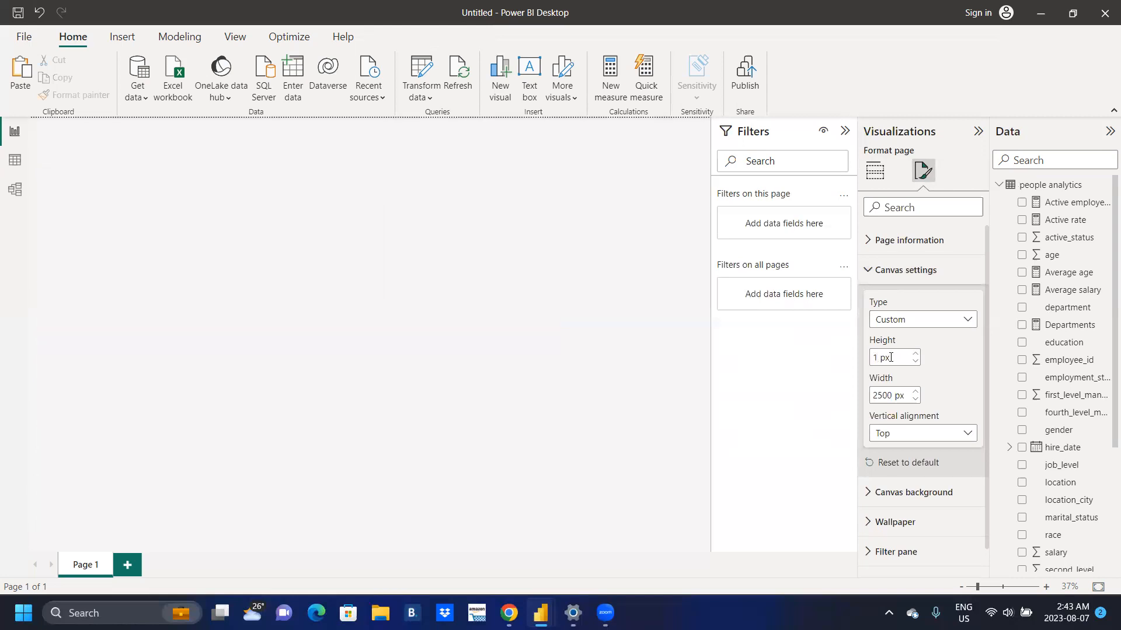
text(700)
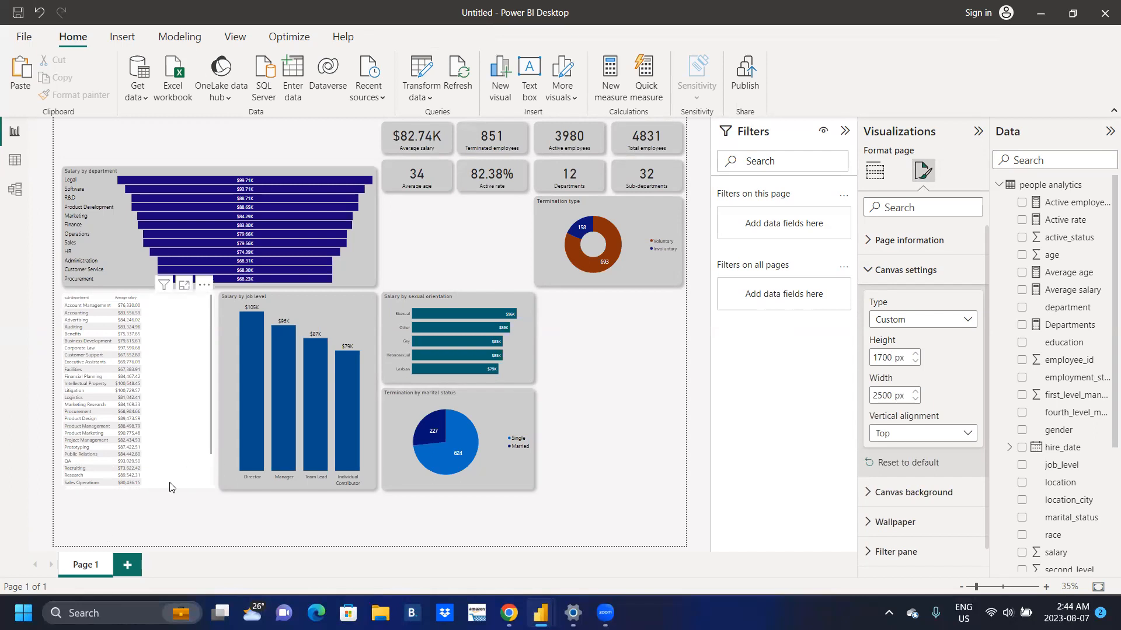
Extend the sub-department table and the Salary by job level chart downward into the added page space
click(136, 489)
drag(137, 490, 122, 541)
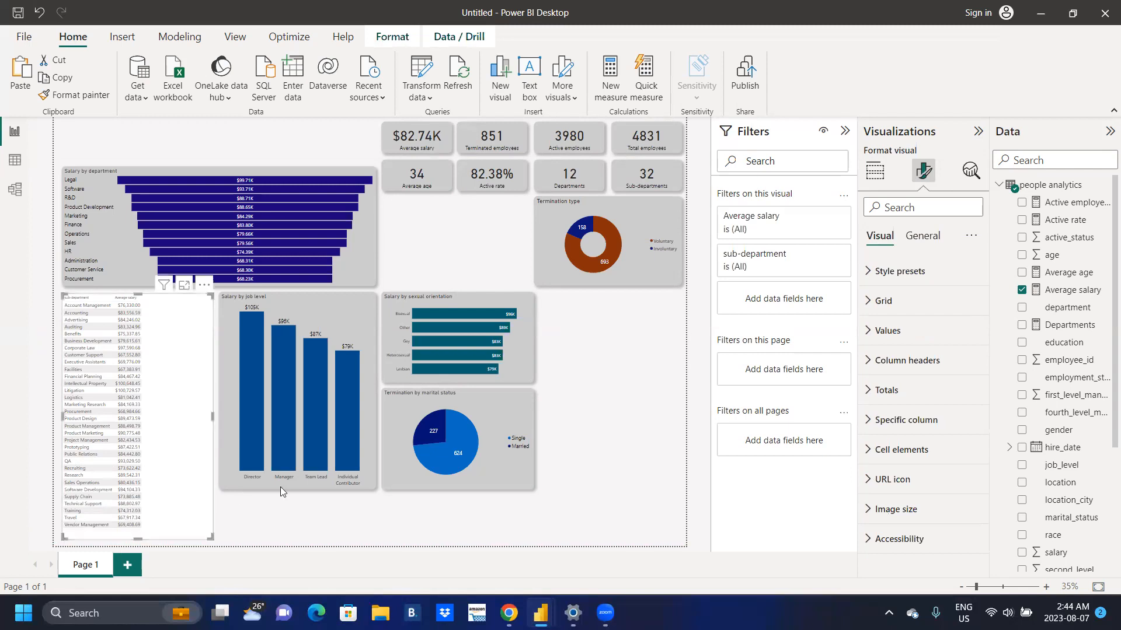
click(296, 486)
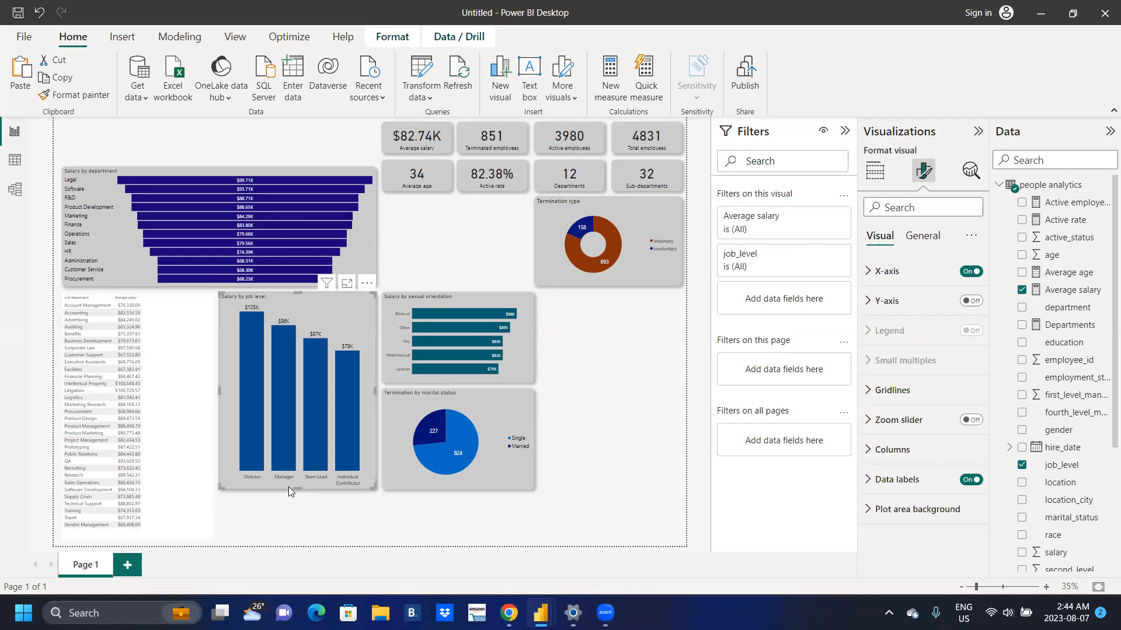
drag(296, 487, 291, 530)
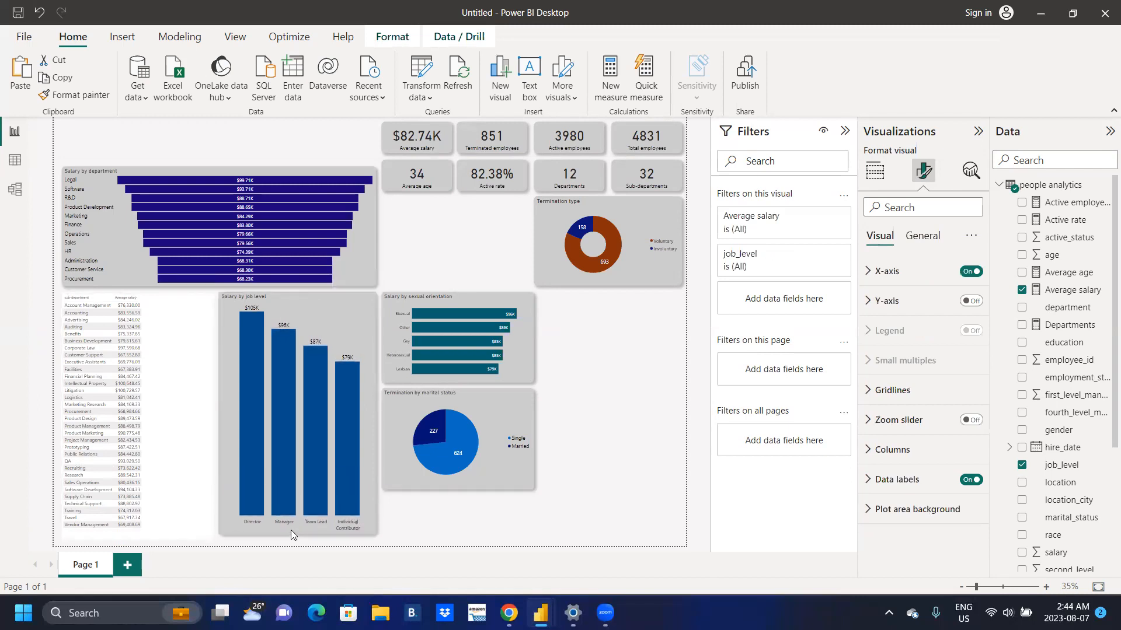
drag(290, 530, 291, 515)
Move the Termination by marital status chart down to the table's lower edge and extend the Salary by job level chart further downward
drag(484, 395, 488, 446)
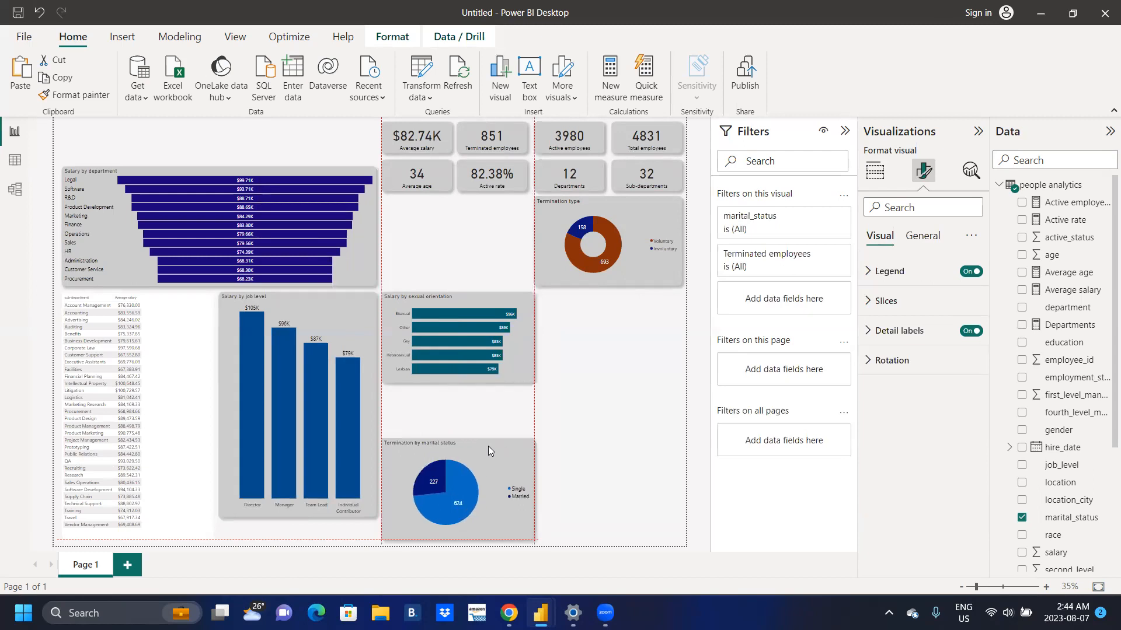
click(310, 511)
drag(300, 515, 301, 532)
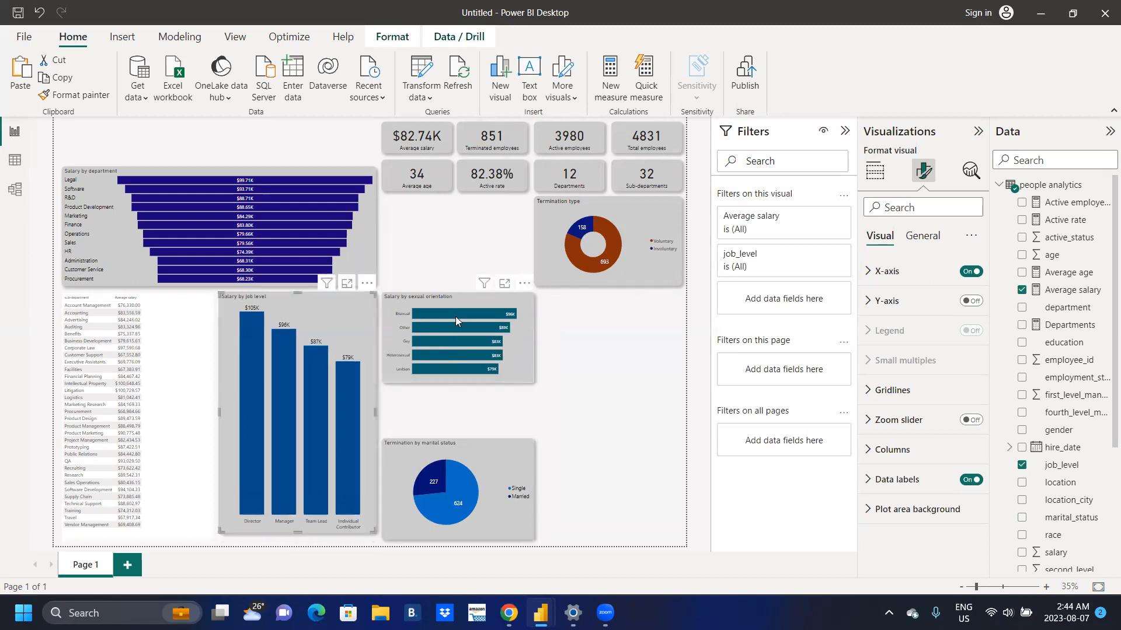
Extend the Salary by sexual orientation chart downward and the Termination by marital status chart upward to close the gap between them
click(475, 295)
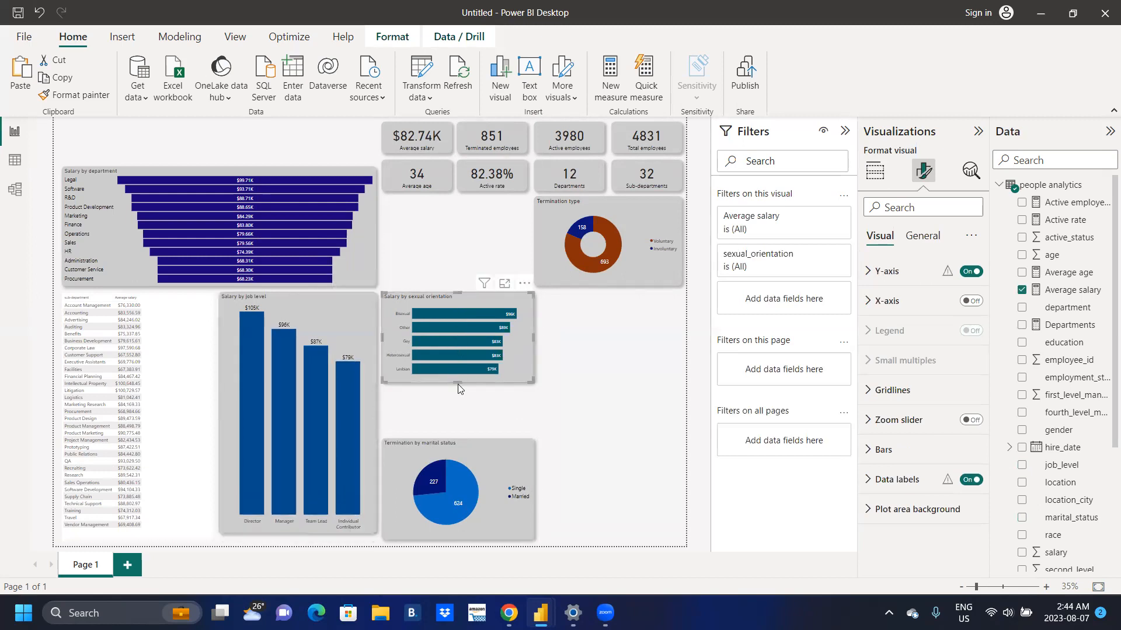
drag(459, 382, 461, 406)
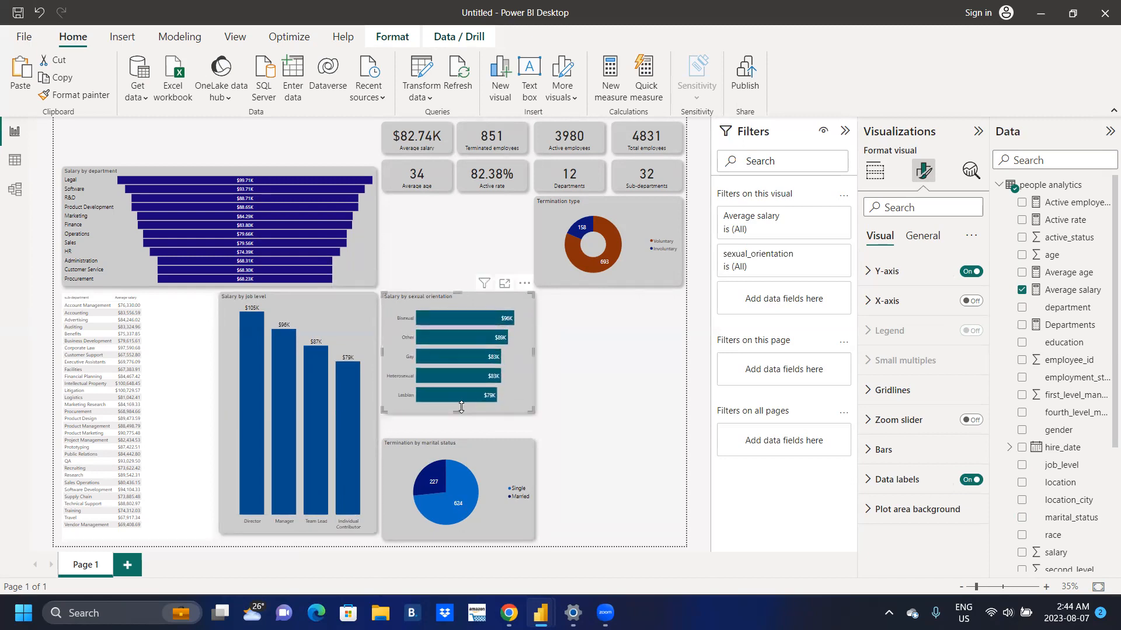
click(461, 451)
drag(458, 436, 460, 424)
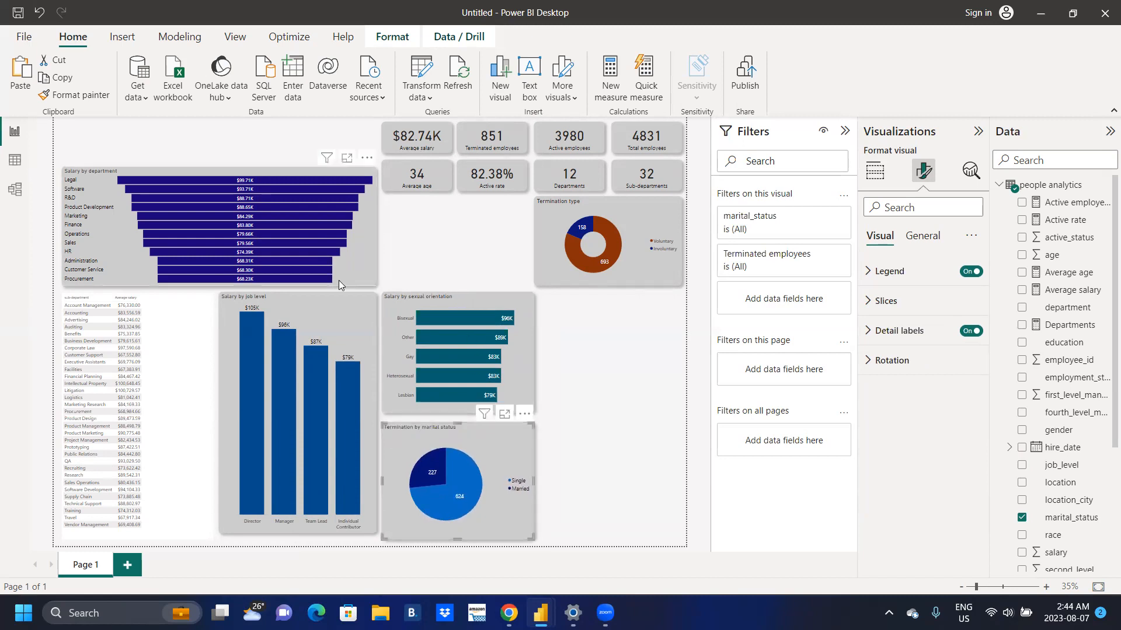
Set the font size of the sub-department table's values to 15
click(153, 318)
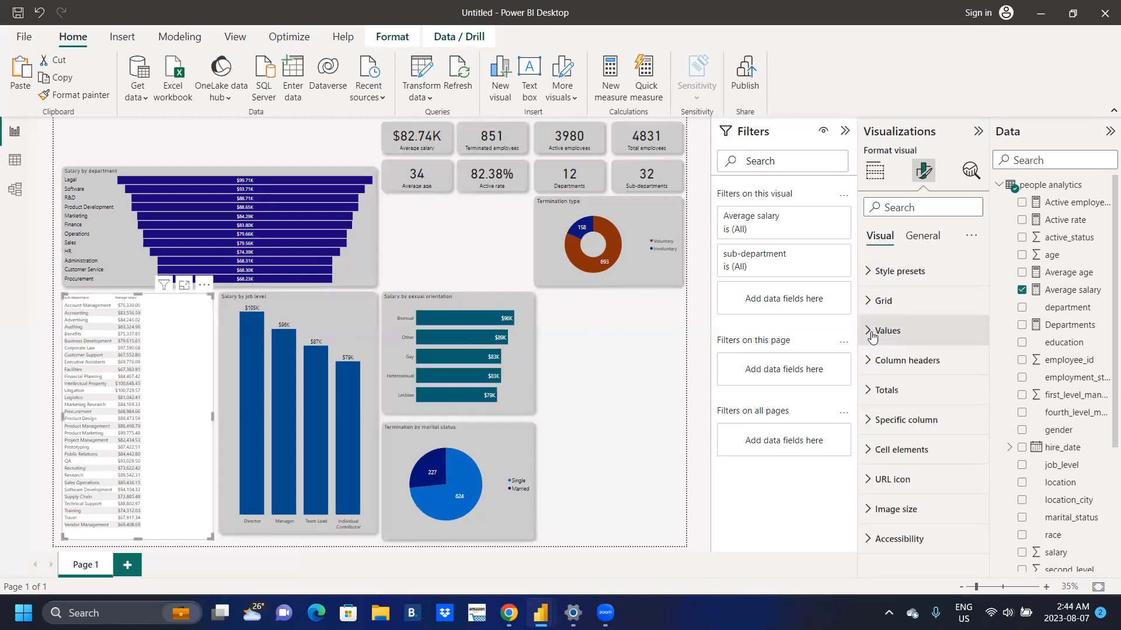
click(871, 336)
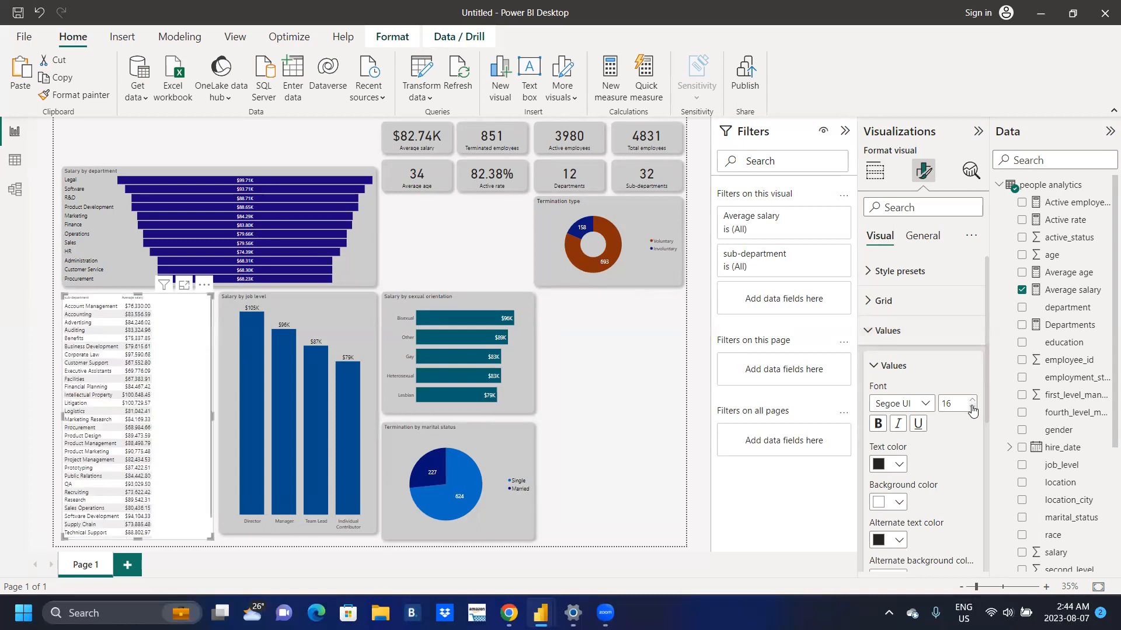
click(972, 409)
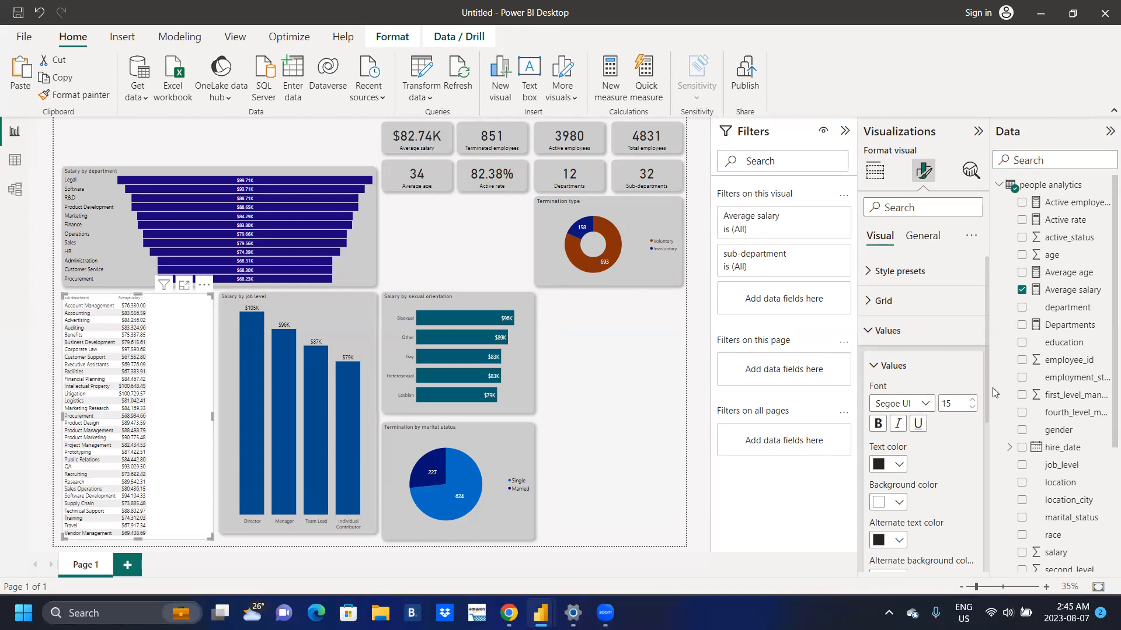
Set the font size of the sub-department table's column headers to 14
scroll(871, 443, down, 4)
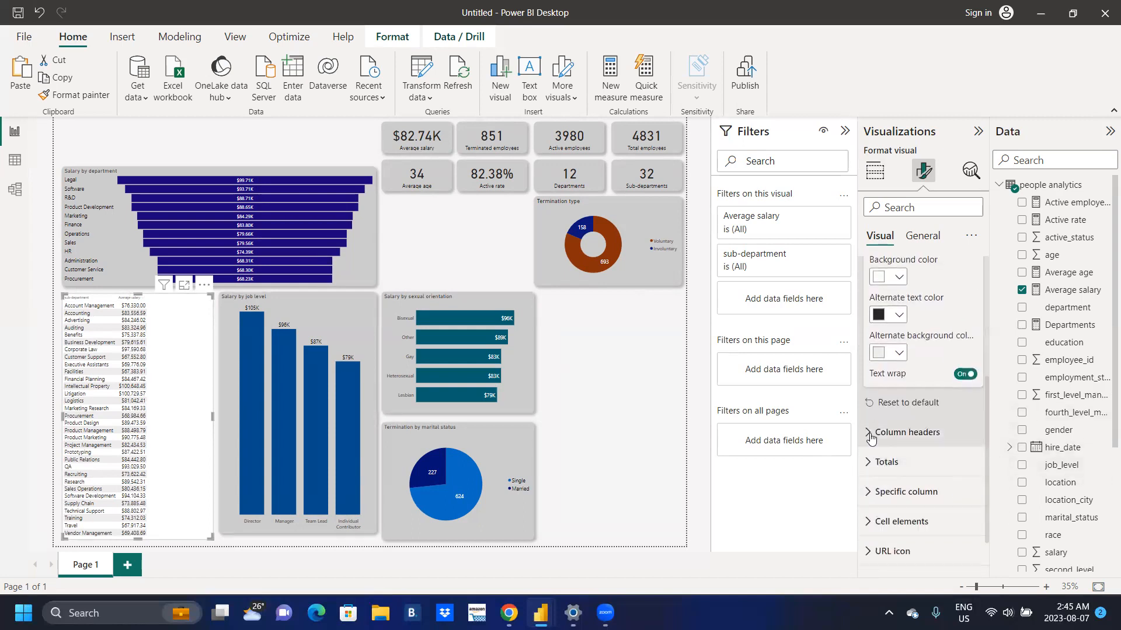
click(871, 437)
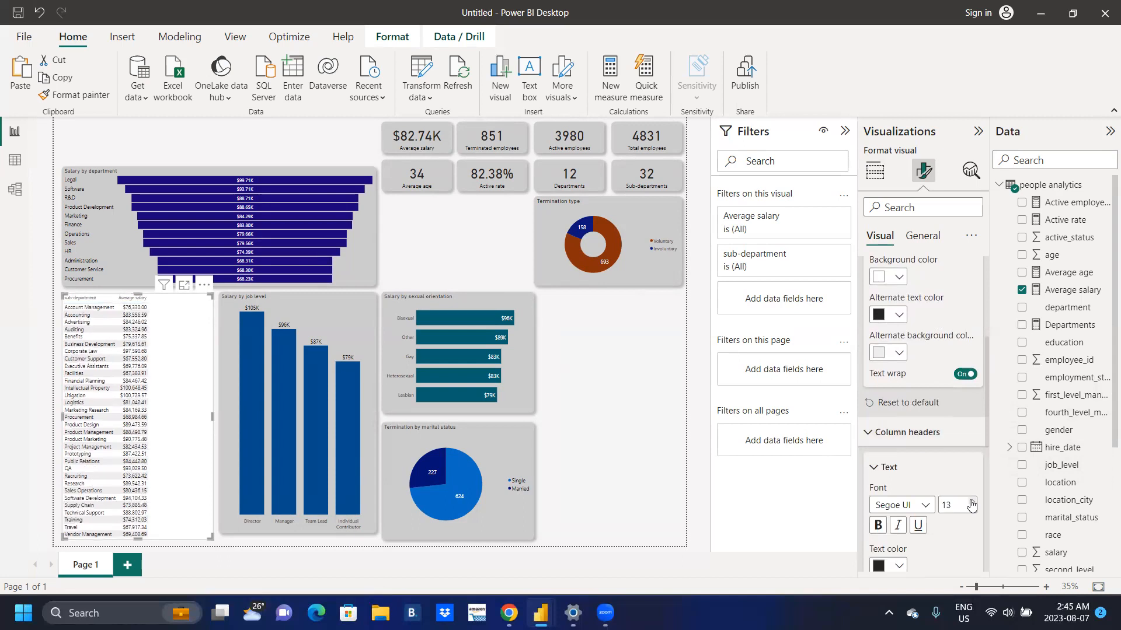
click(971, 504)
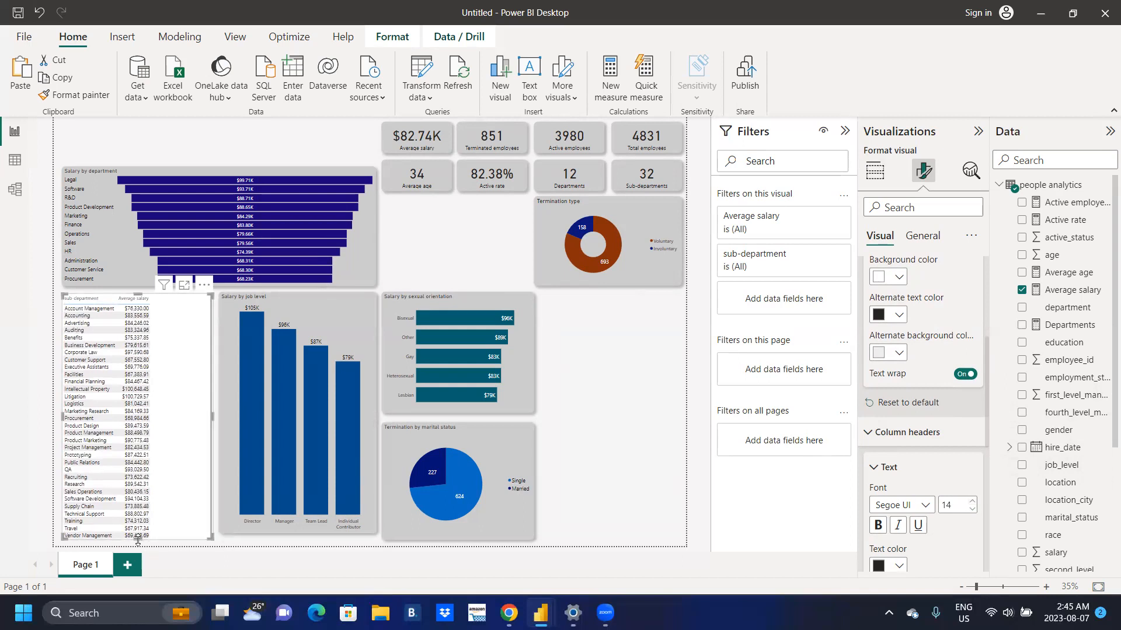
Align the lower edges of the sub-department table and the Salary by job level chart with the marital status chart
drag(138, 539, 138, 546)
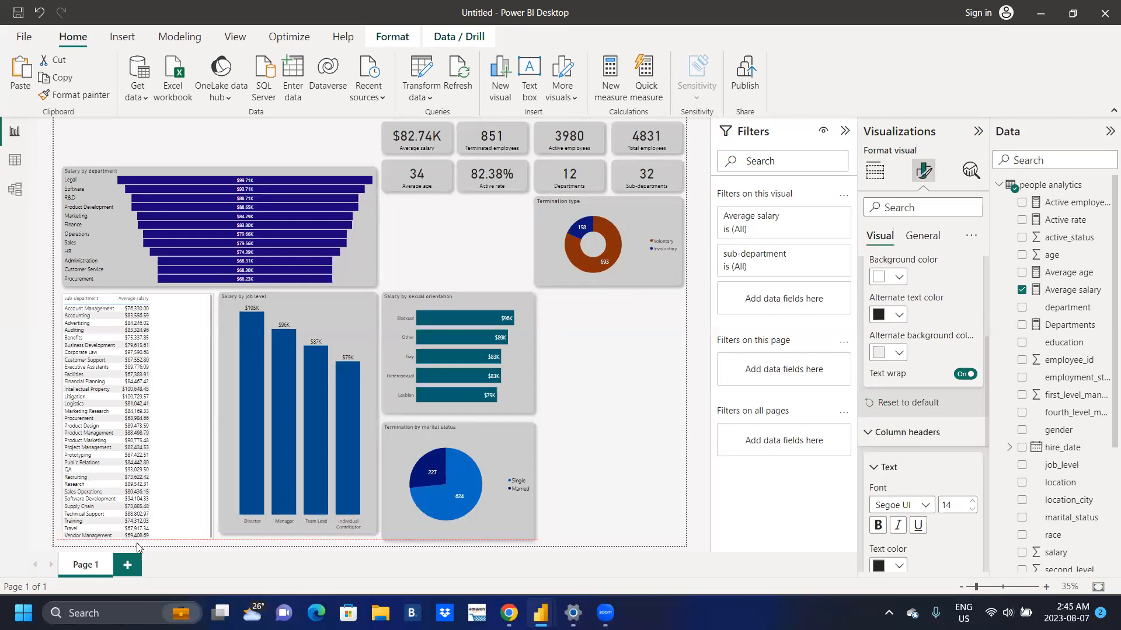
drag(138, 546, 137, 546)
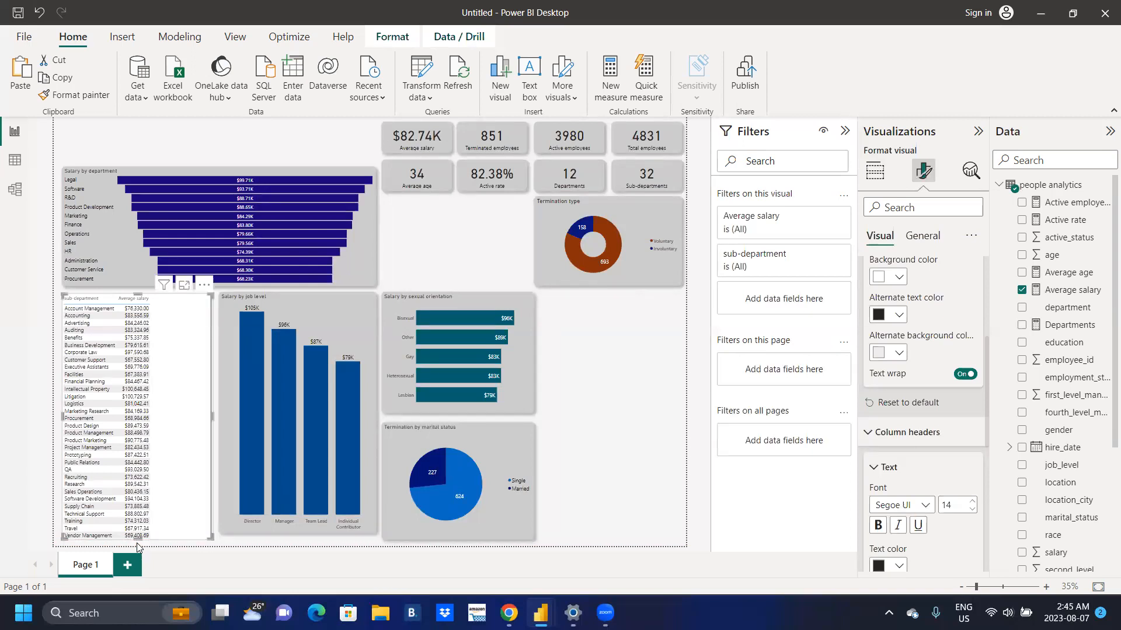
click(221, 416)
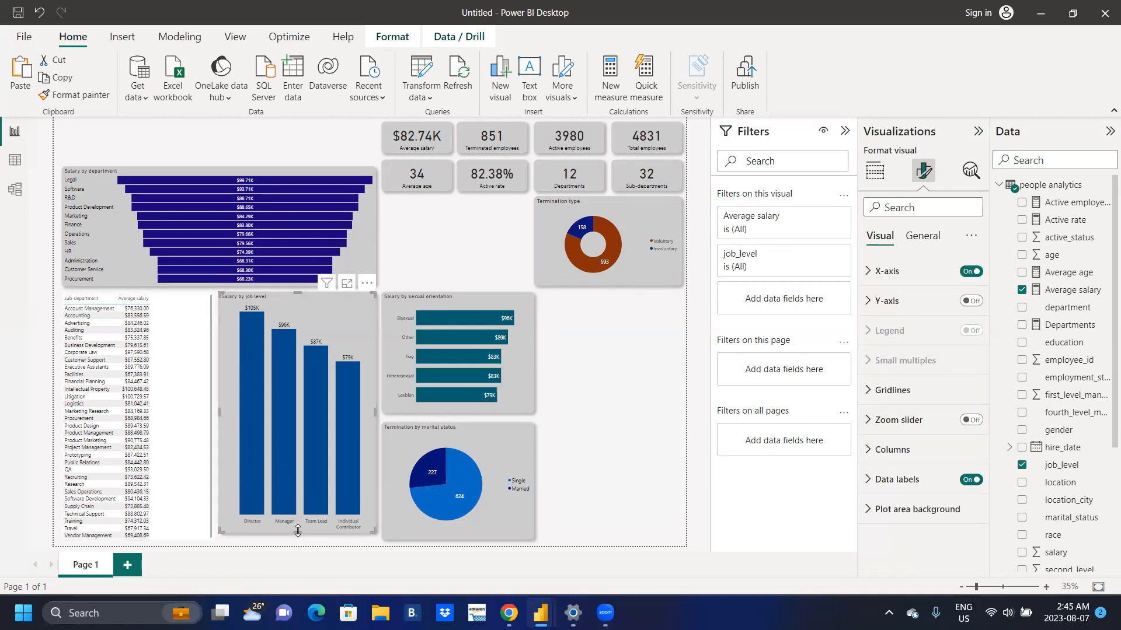
drag(298, 533, 298, 540)
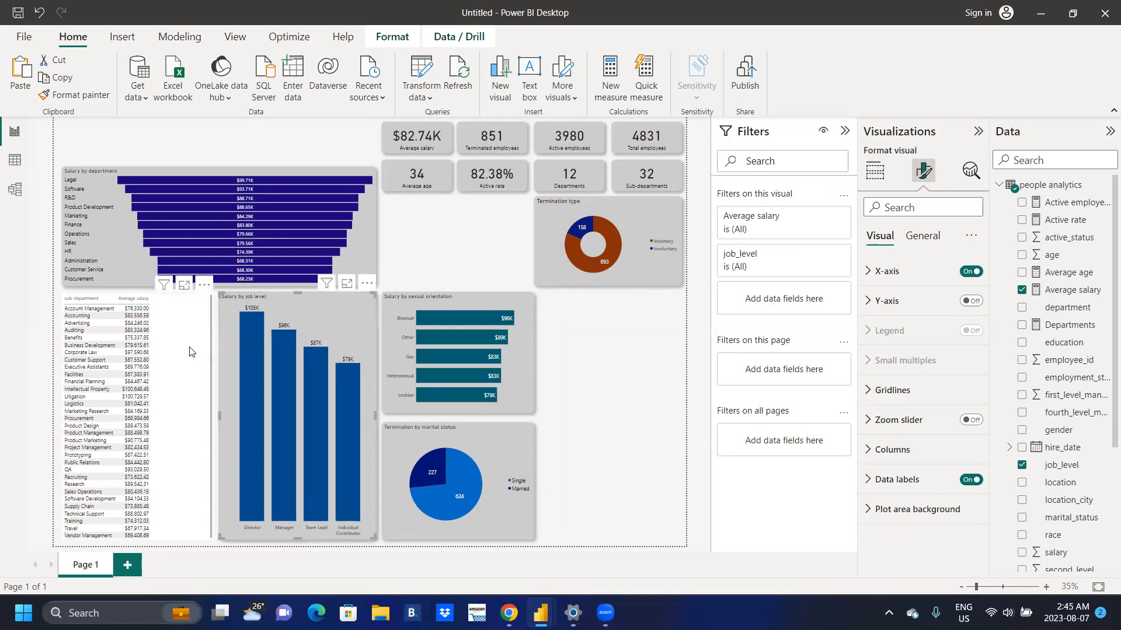
Set the sub-department table's background to the recently used light gray and turn on its visual border
click(185, 320)
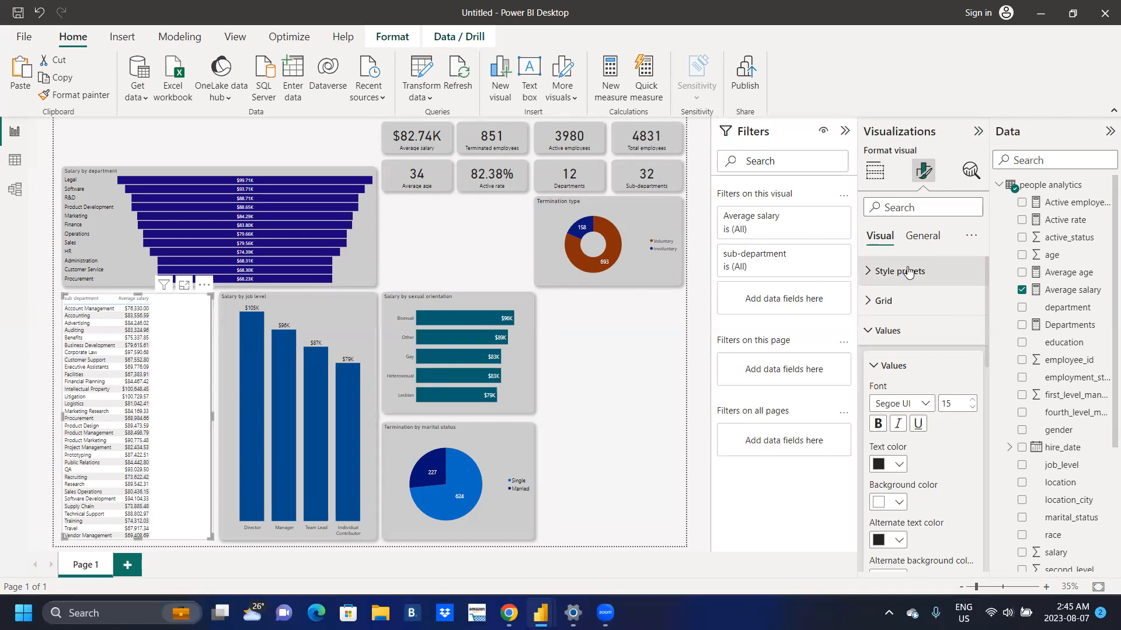
click(924, 237)
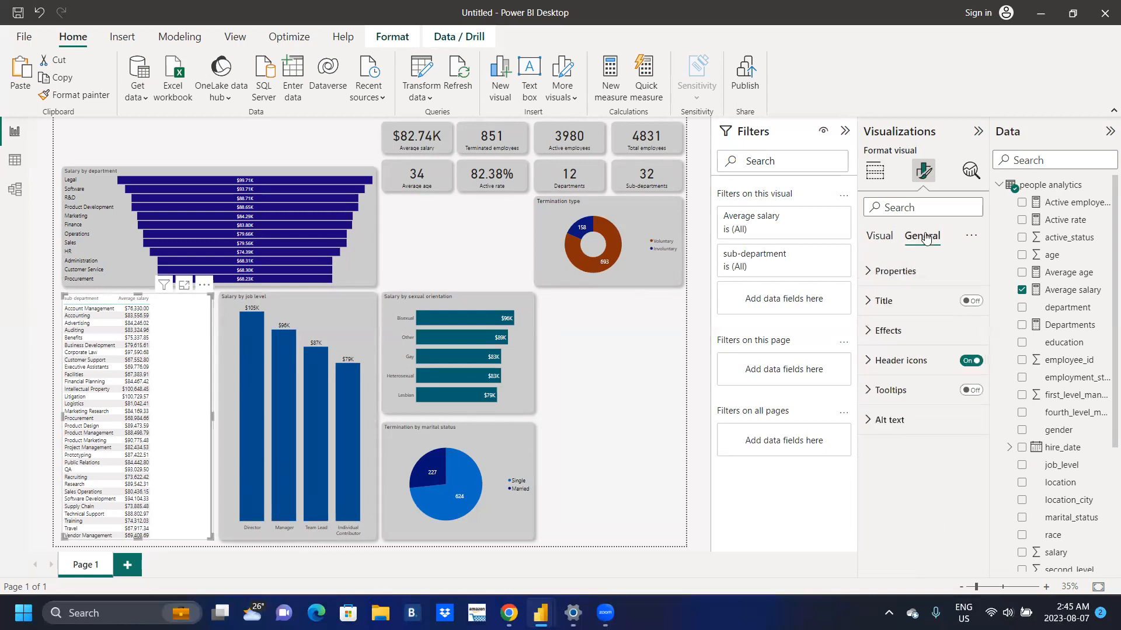
click(866, 341)
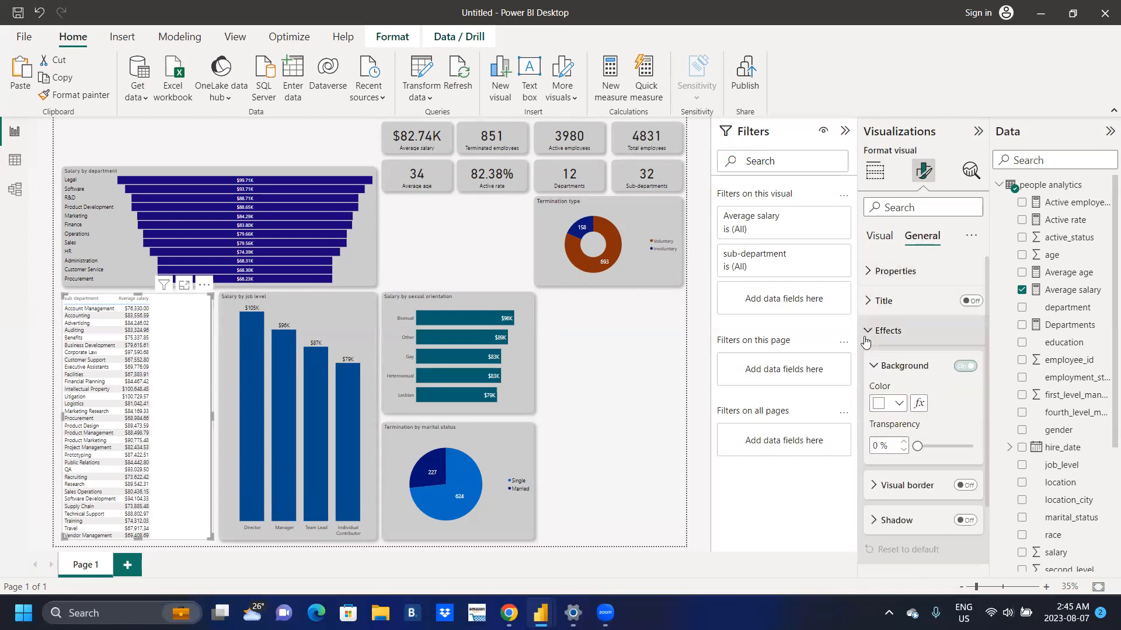
click(898, 404)
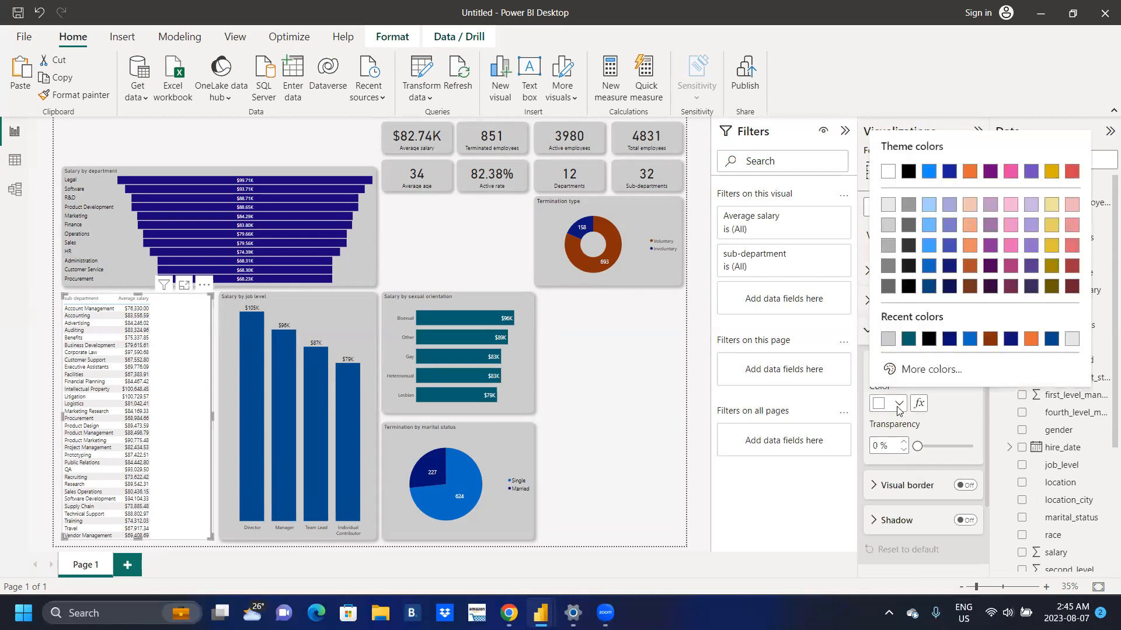
click(887, 340)
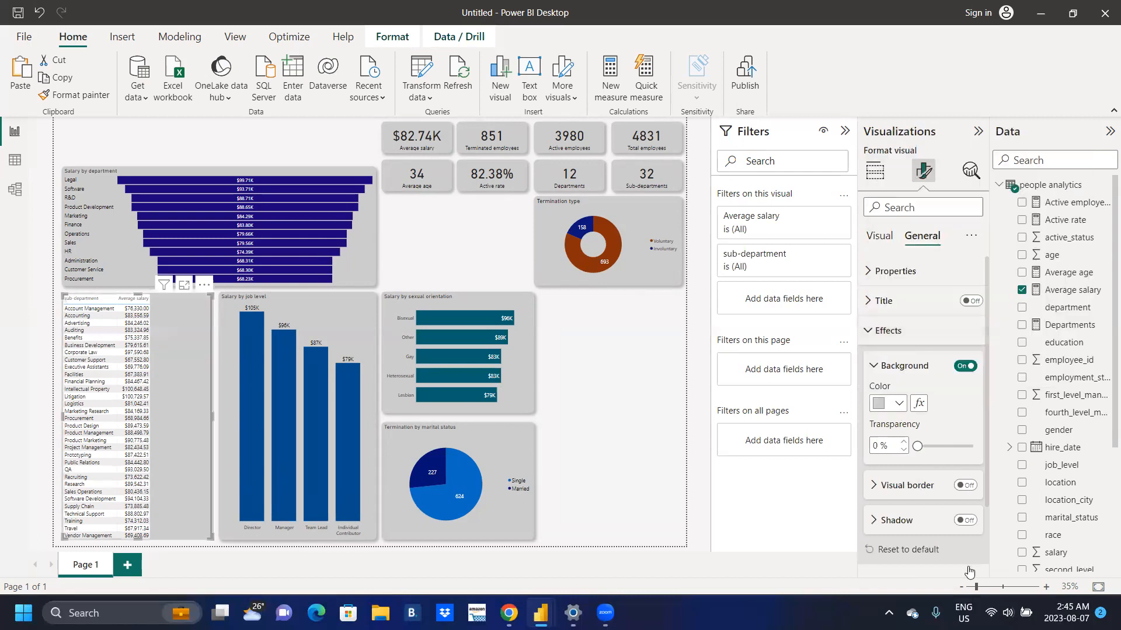
click(966, 484)
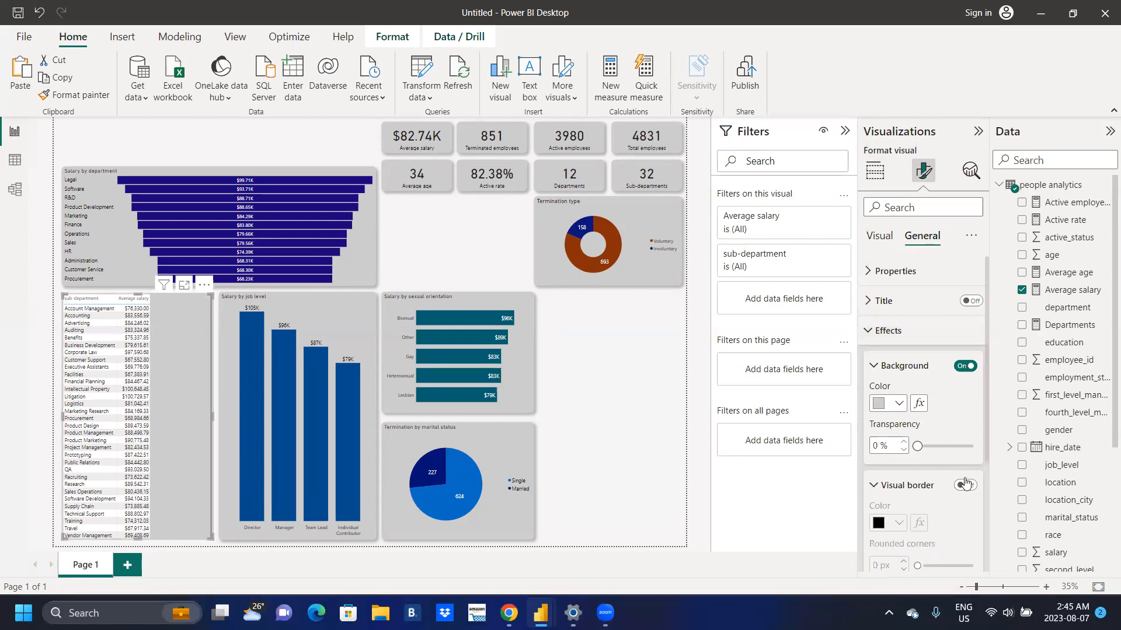
Give the sub-department table a light gray #CCCCCC visual border with 15 px rounded corners and turn on its shadow
click(967, 485)
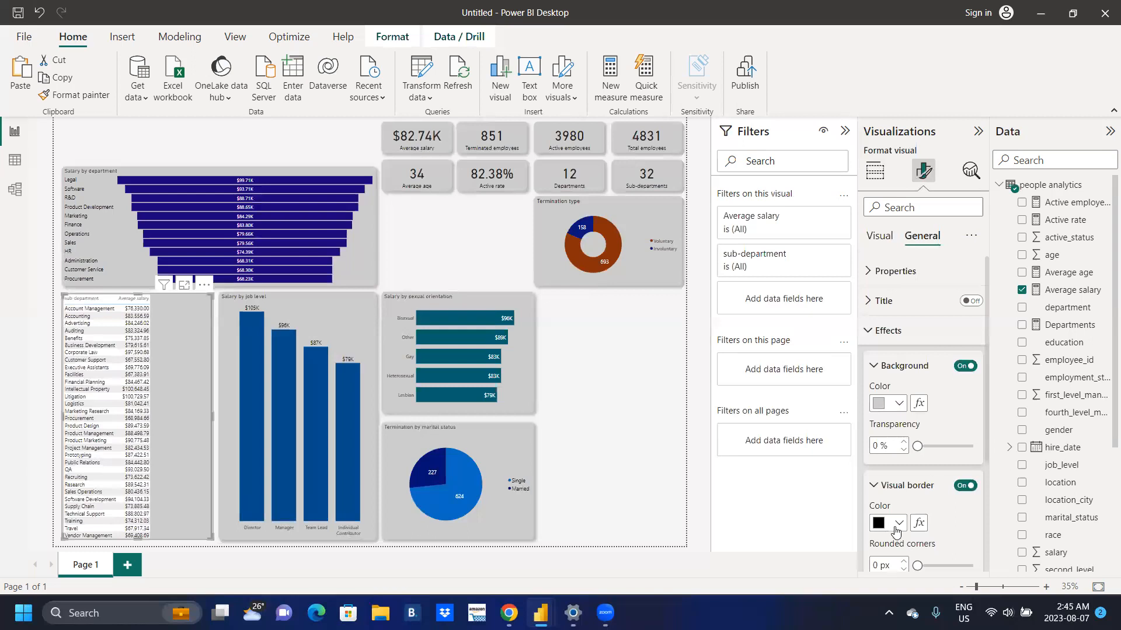
click(896, 529)
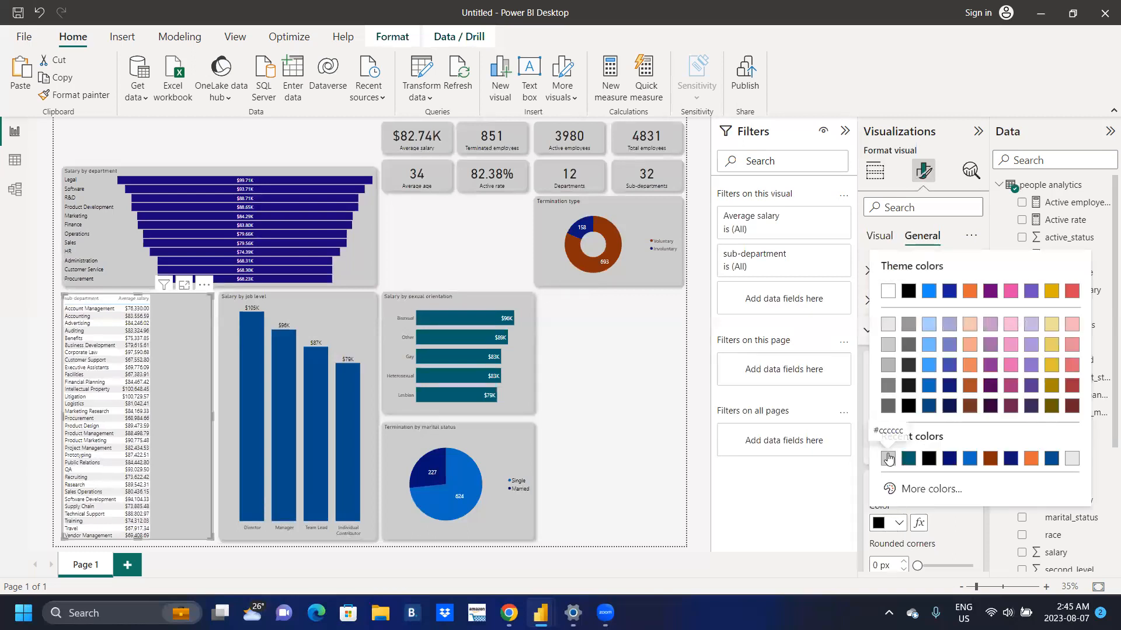
click(888, 459)
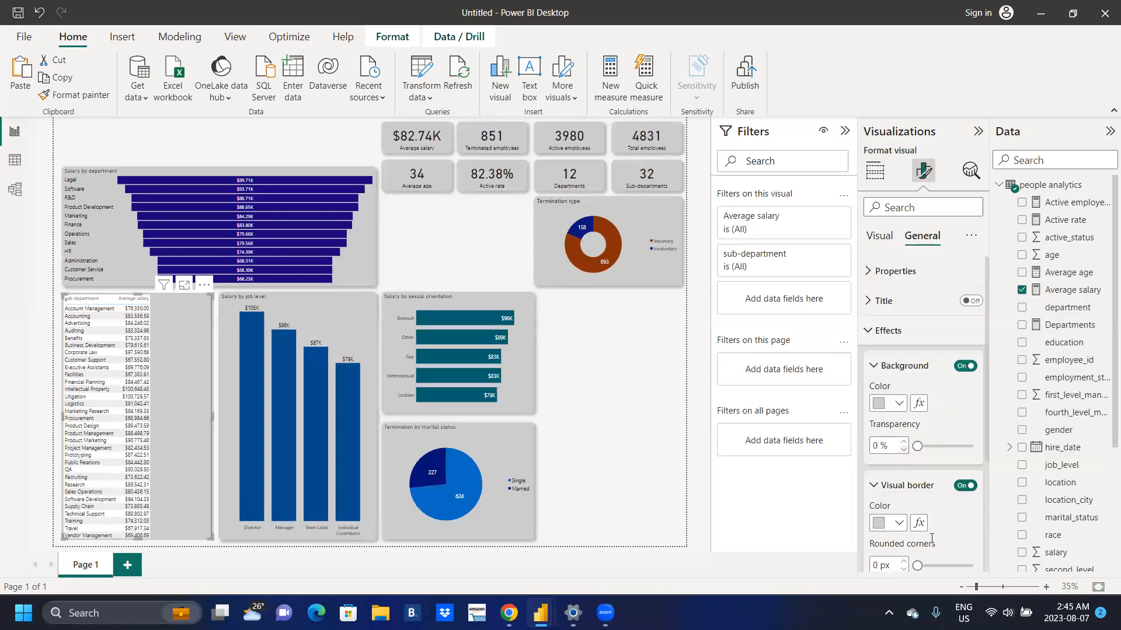
click(949, 565)
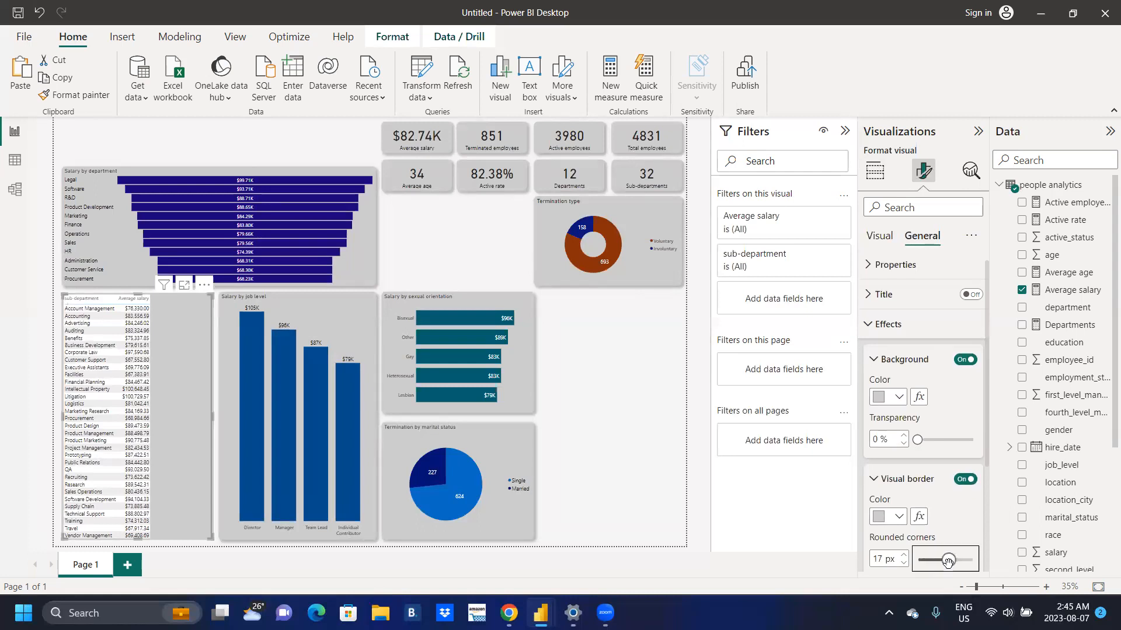
click(903, 563)
click(903, 562)
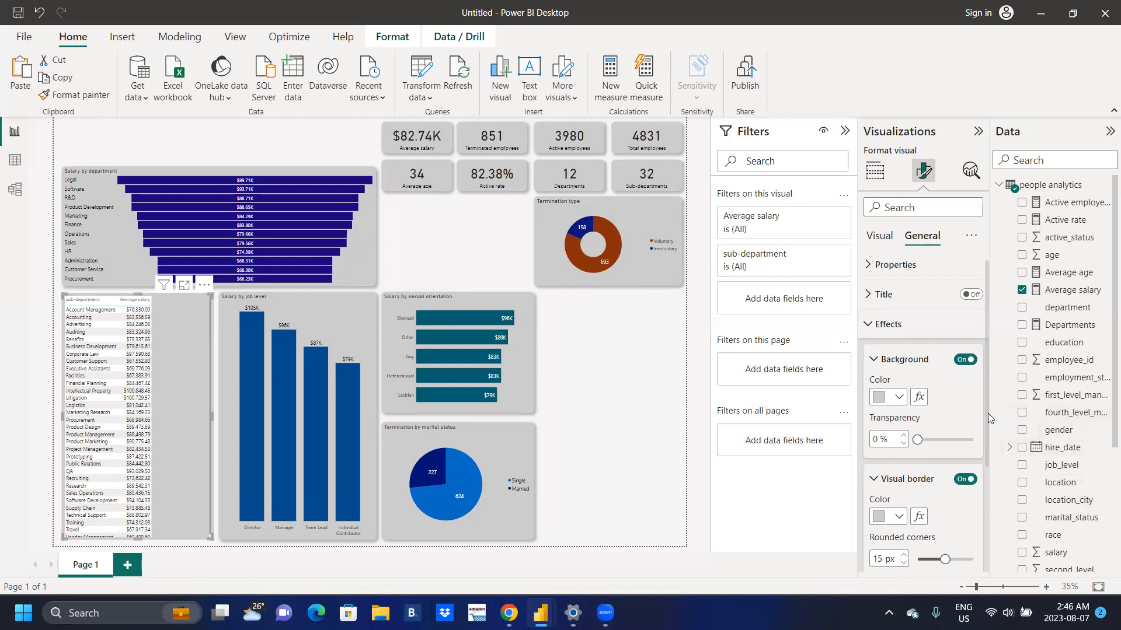
scroll(985, 464, down, 3)
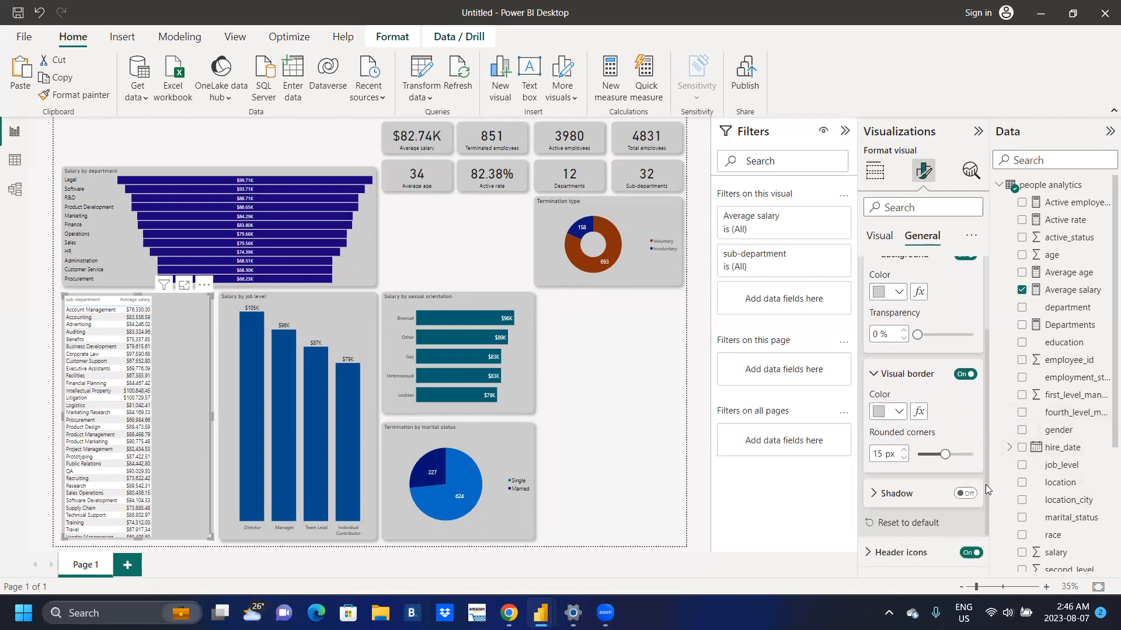
click(966, 492)
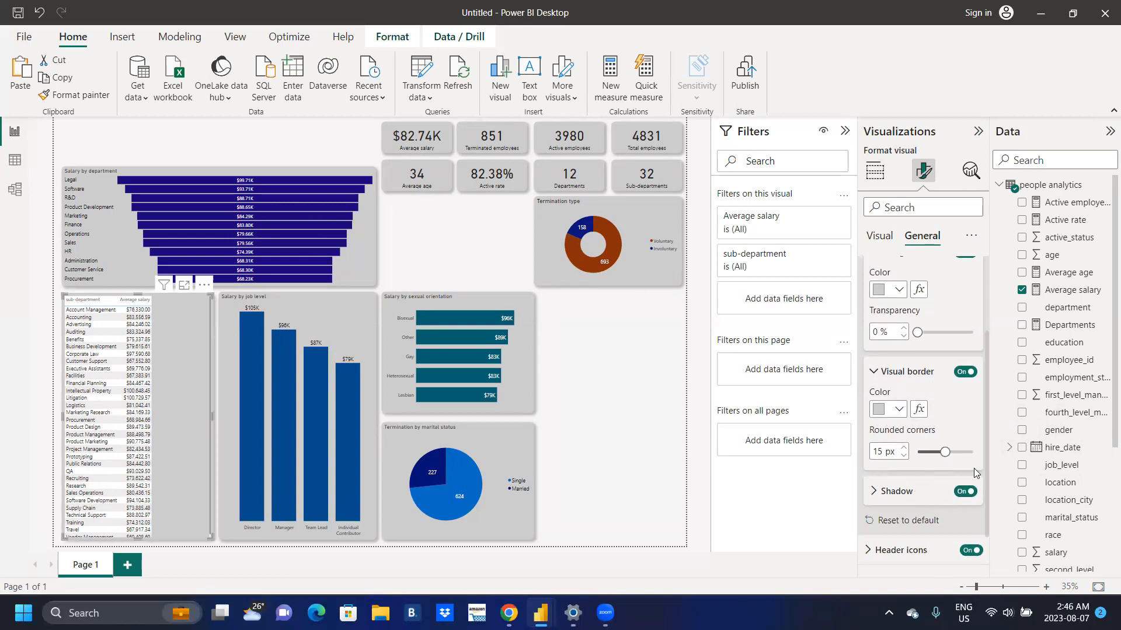
Set the sub-department table values' alternate background to light gray and their main background to the lightest gray theme shade
click(876, 236)
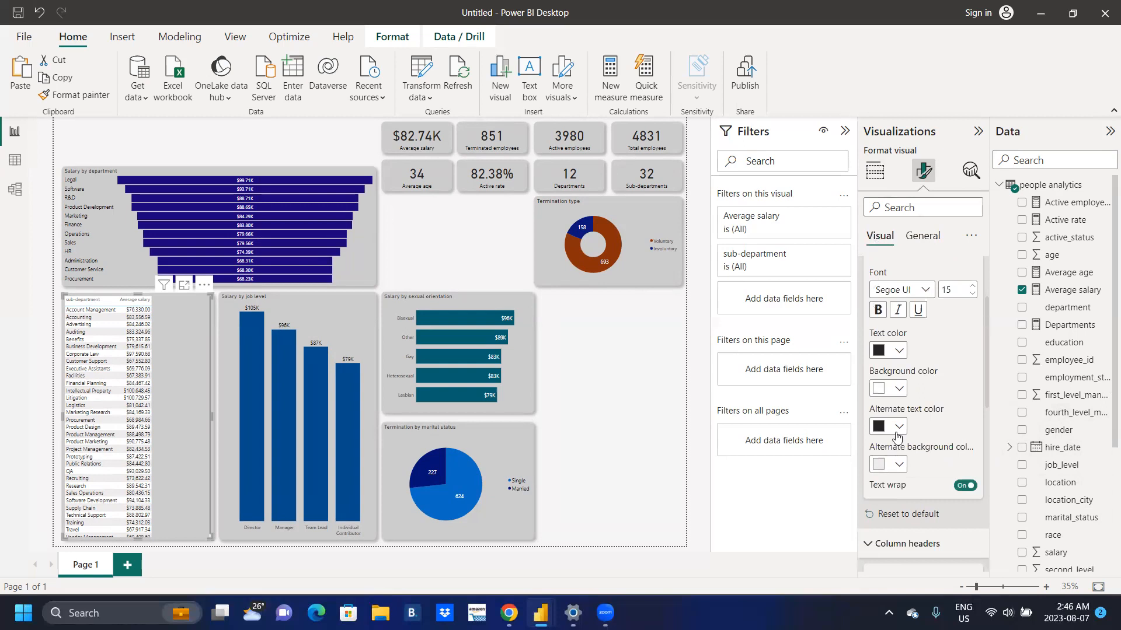
click(898, 465)
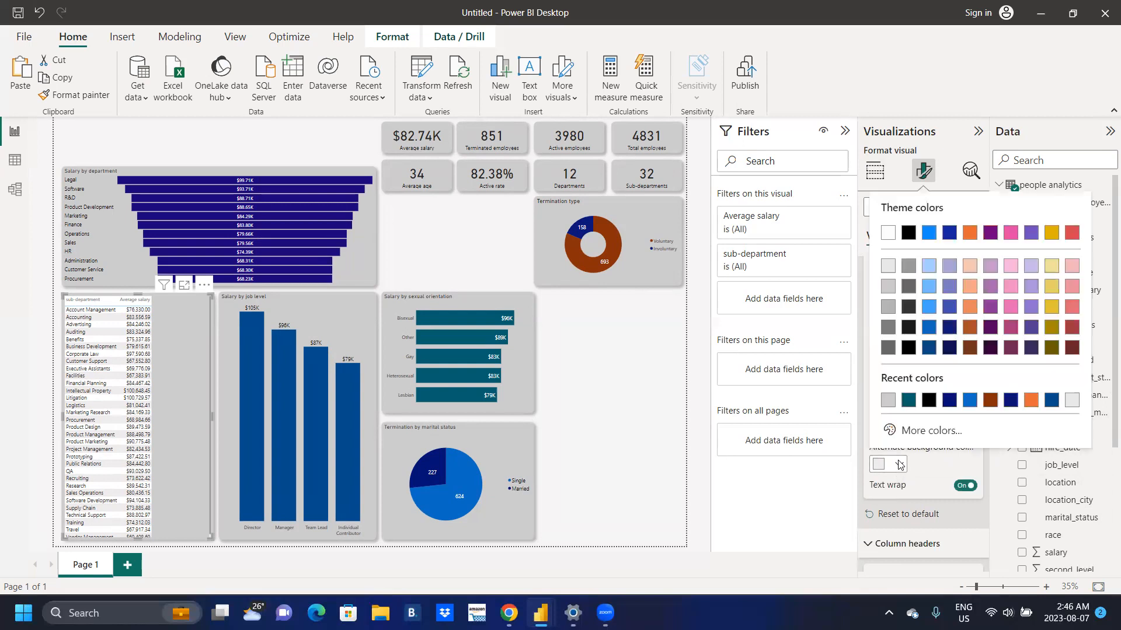
click(887, 287)
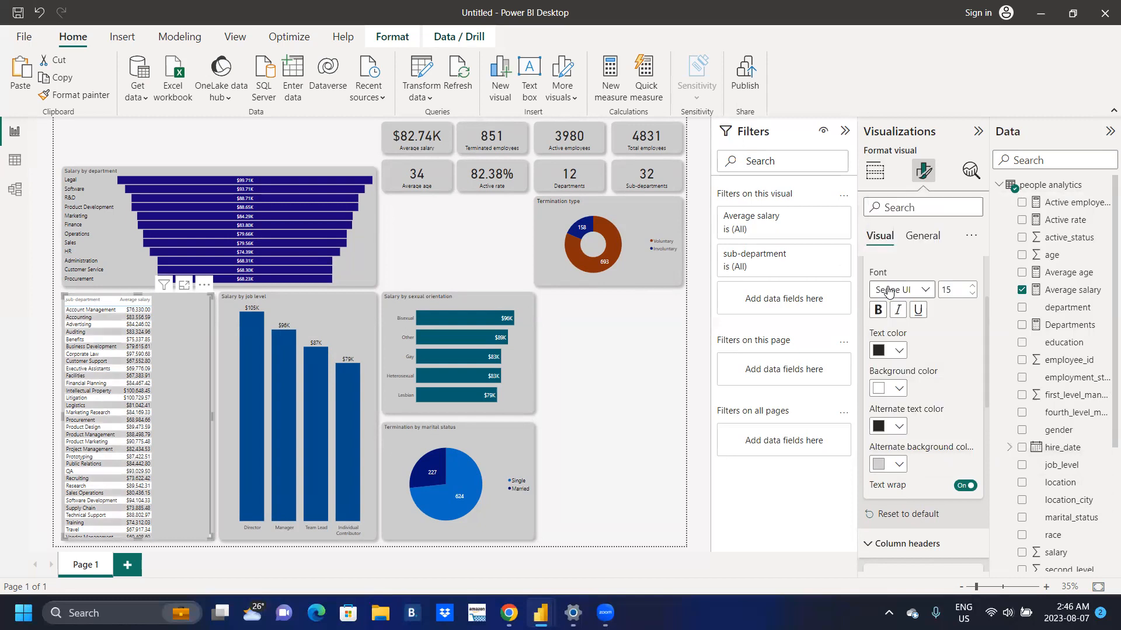
click(899, 389)
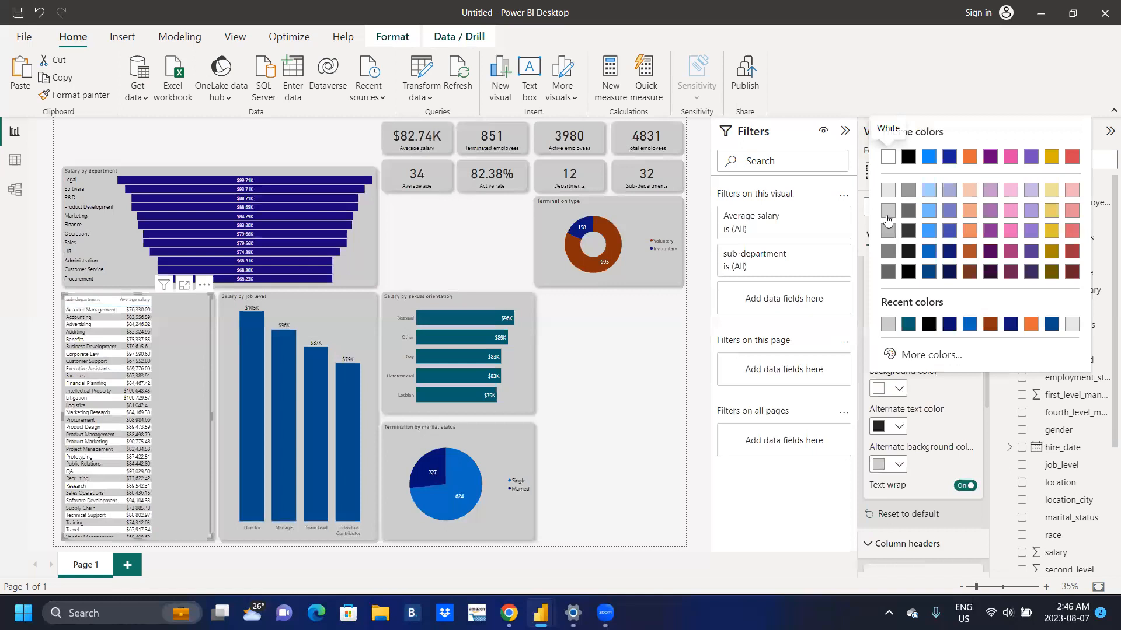
click(889, 191)
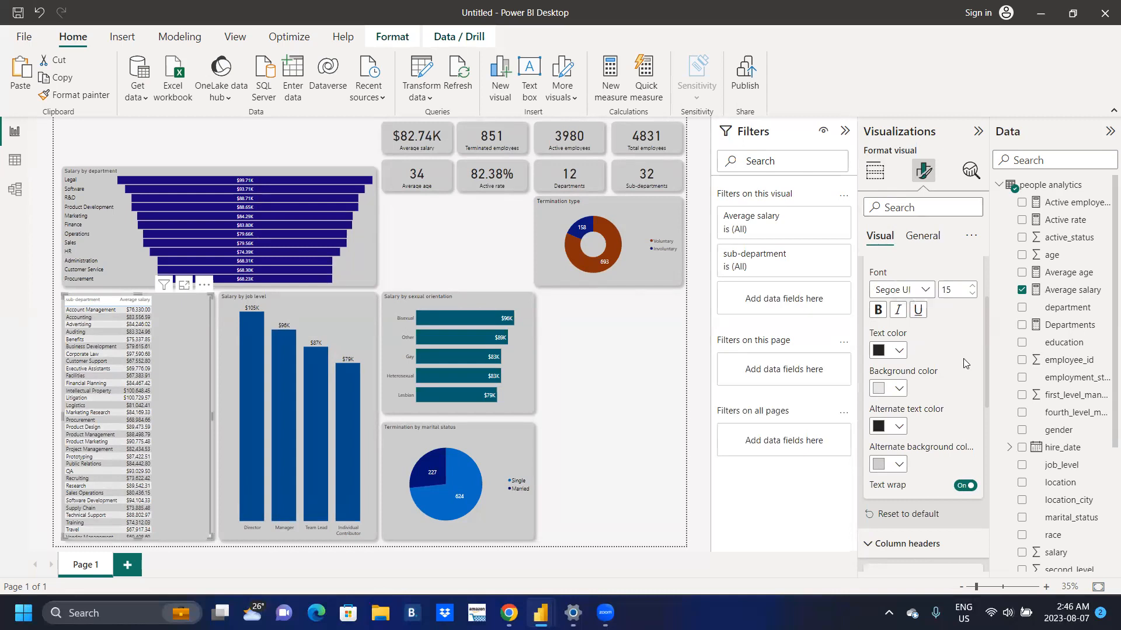
Set the background of the sub-department table's column headers to the recently used #CCCCCC light gray
drag(988, 374, 997, 434)
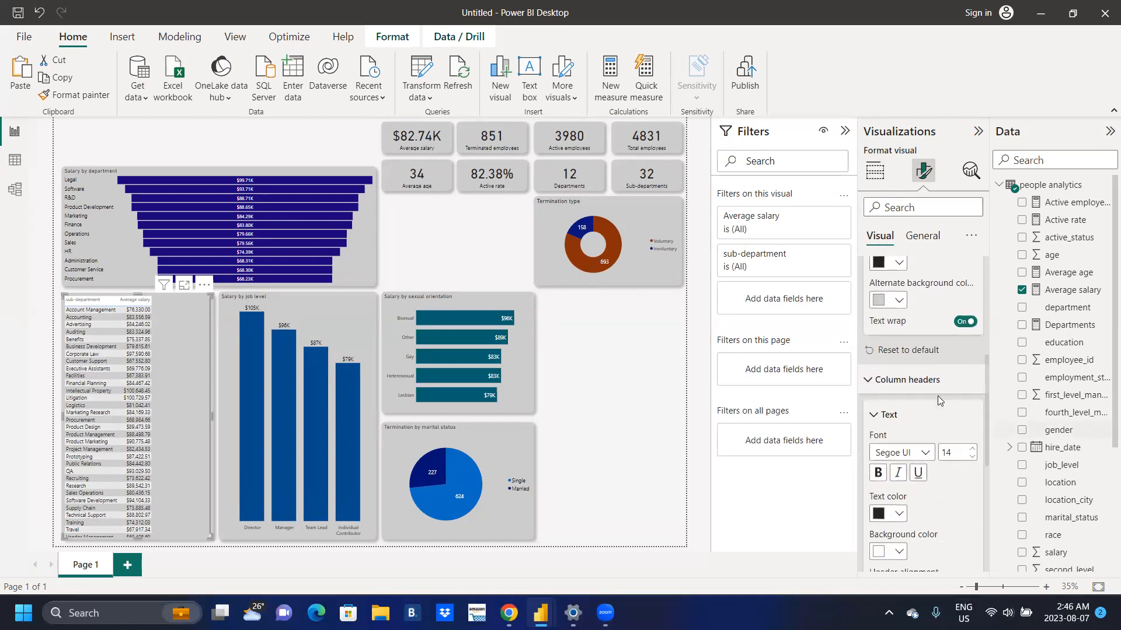
click(898, 552)
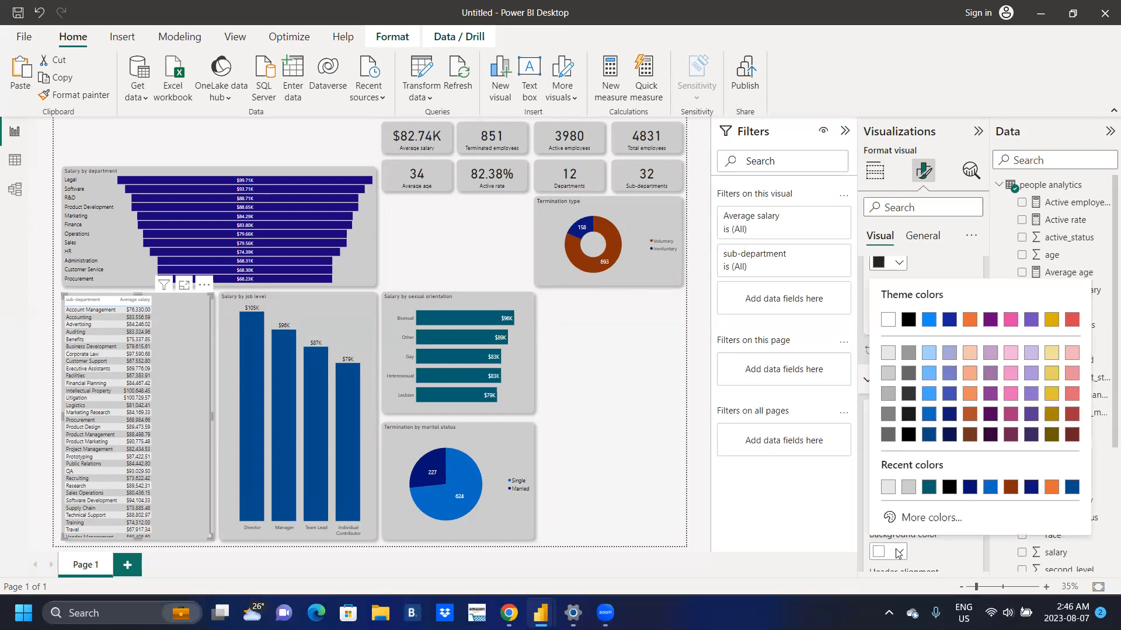
click(908, 488)
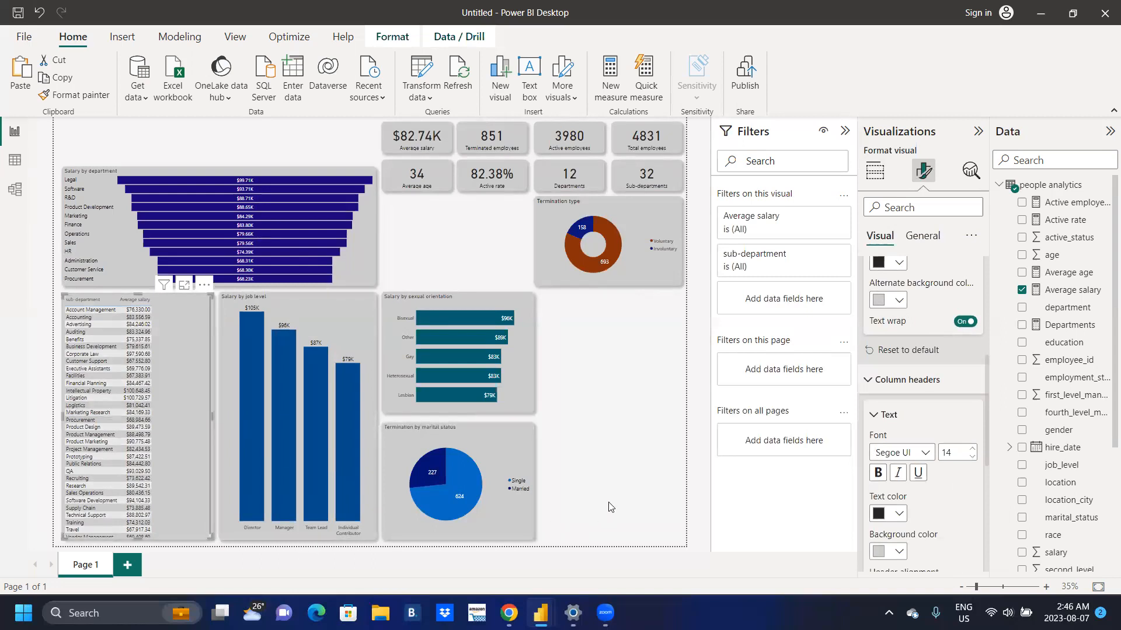
Set the report page's custom canvas height to 1750 px
click(691, 493)
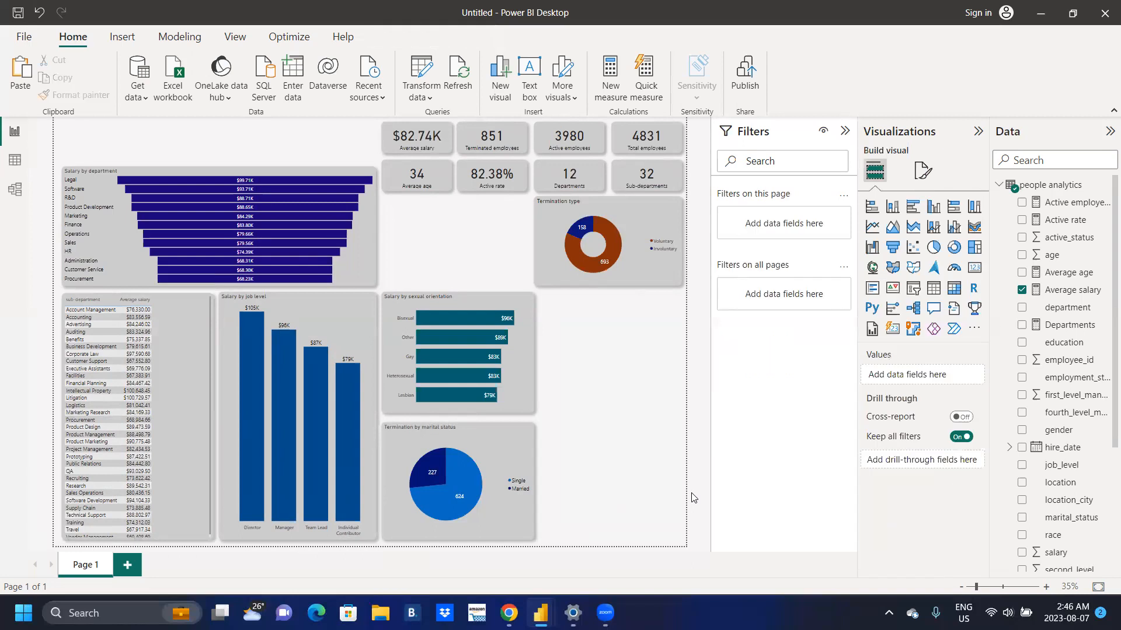
click(923, 178)
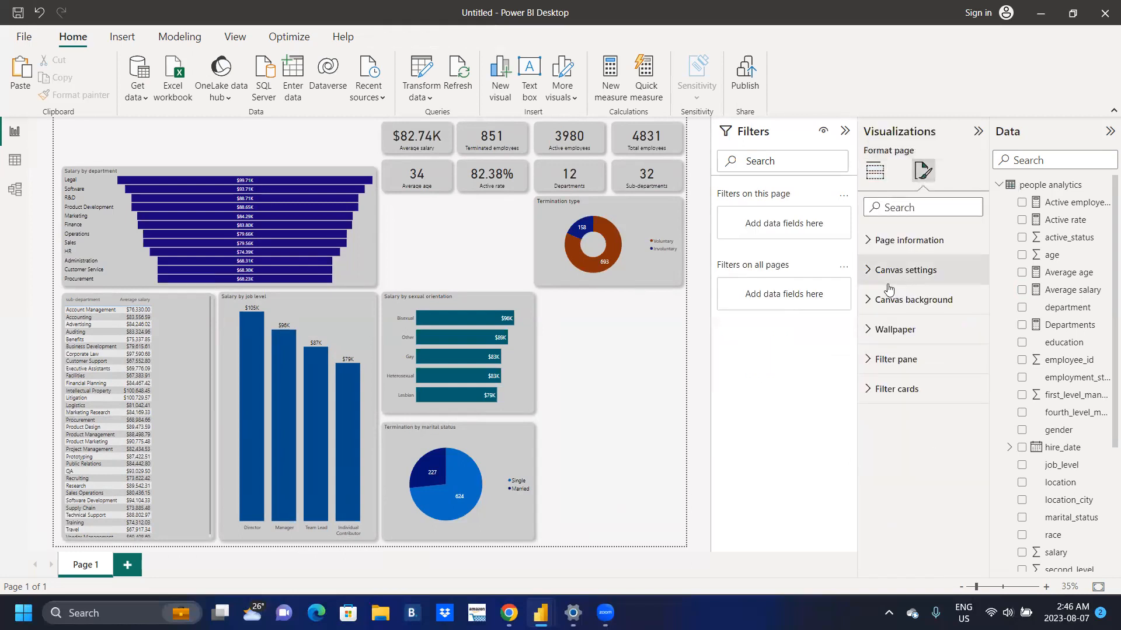
click(866, 274)
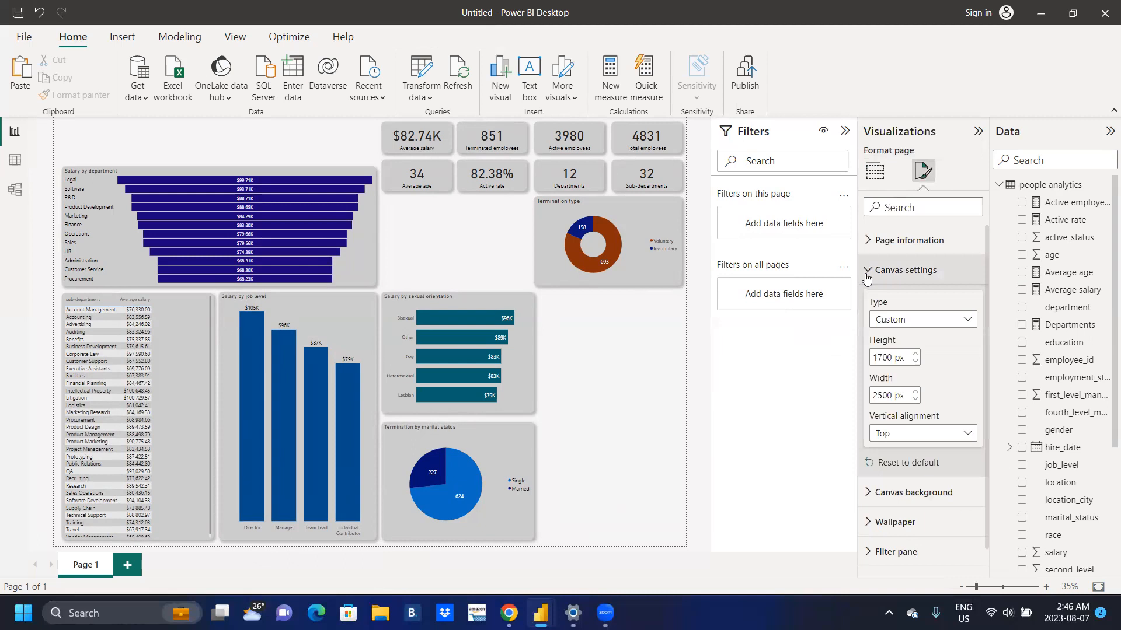
double_click(890, 356)
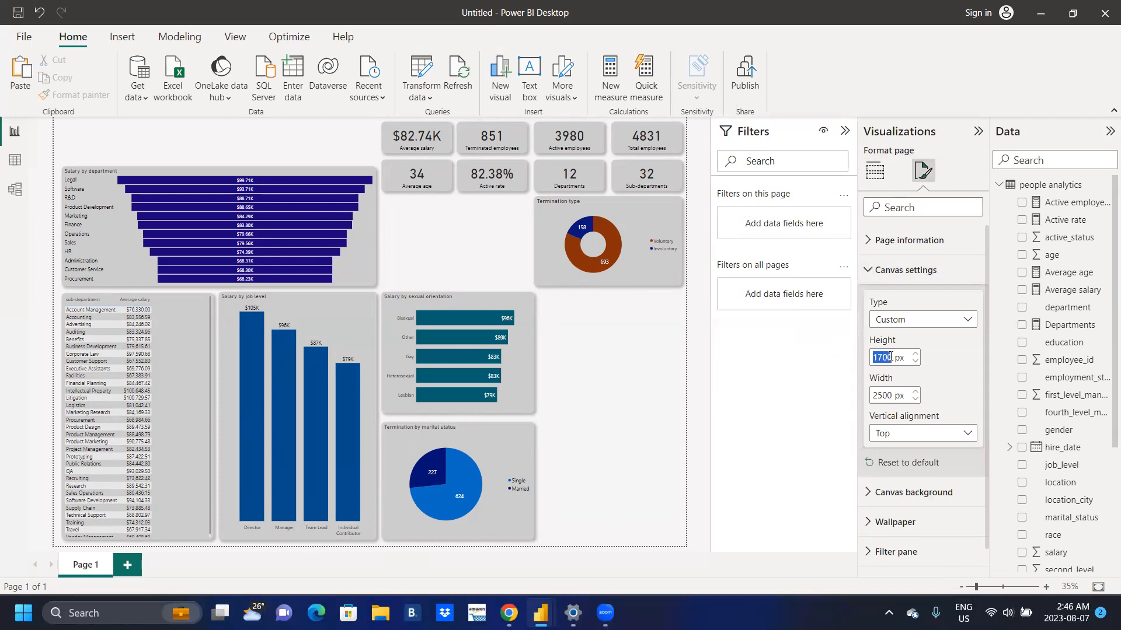
text(1750)
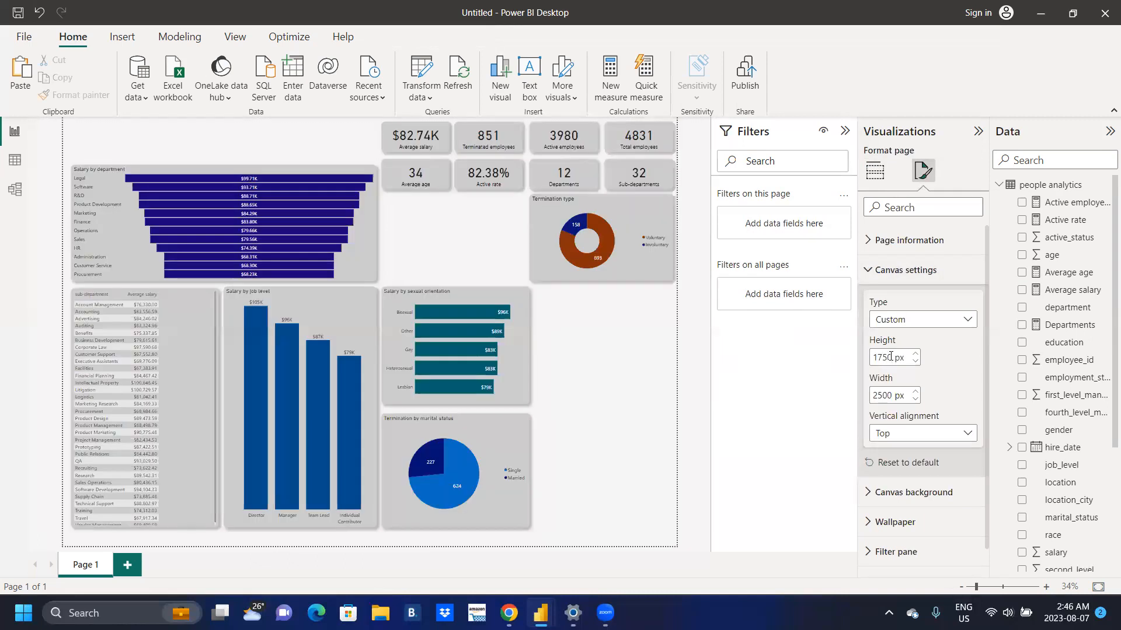
click(595, 465)
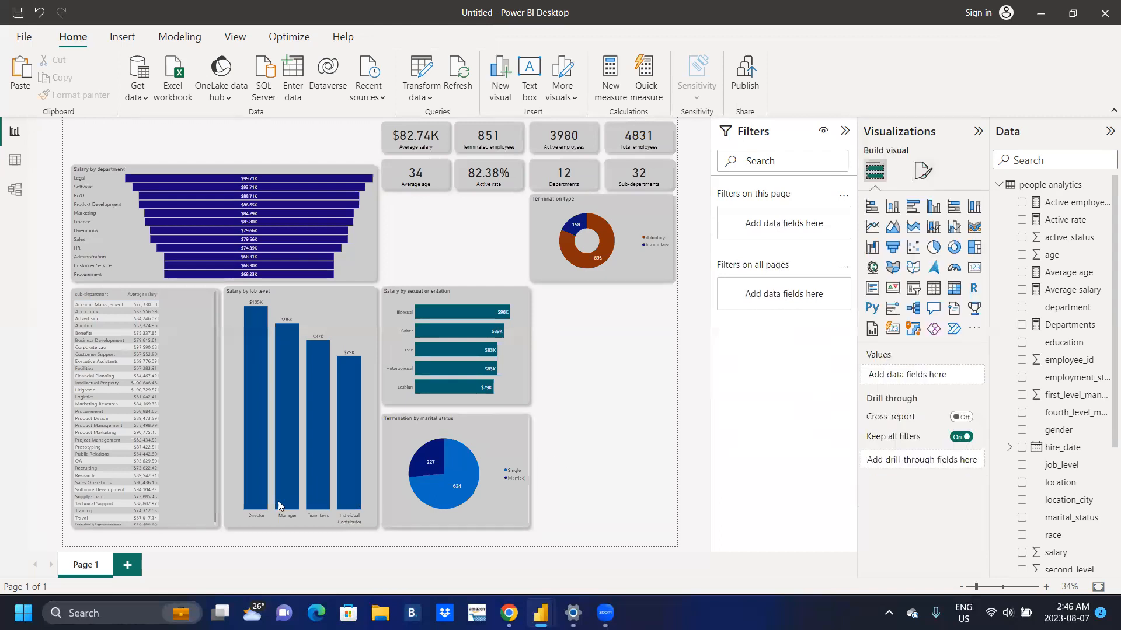
Extend the sub-department table and the Salary by job level chart down to just above the page's lower edge
click(177, 520)
drag(142, 521, 143, 535)
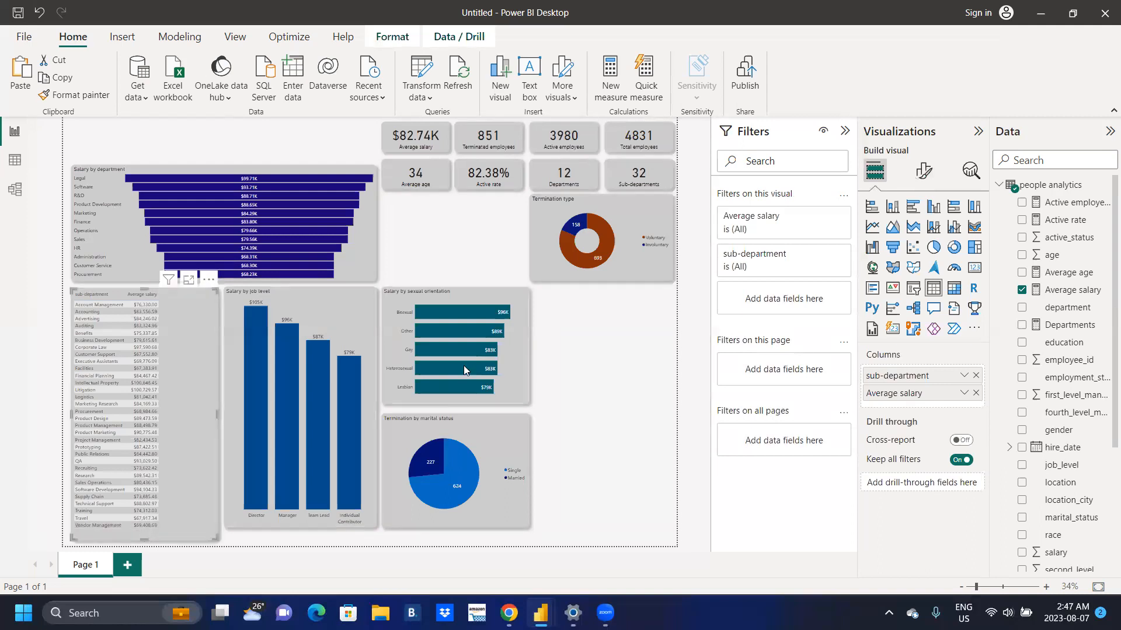
click(295, 520)
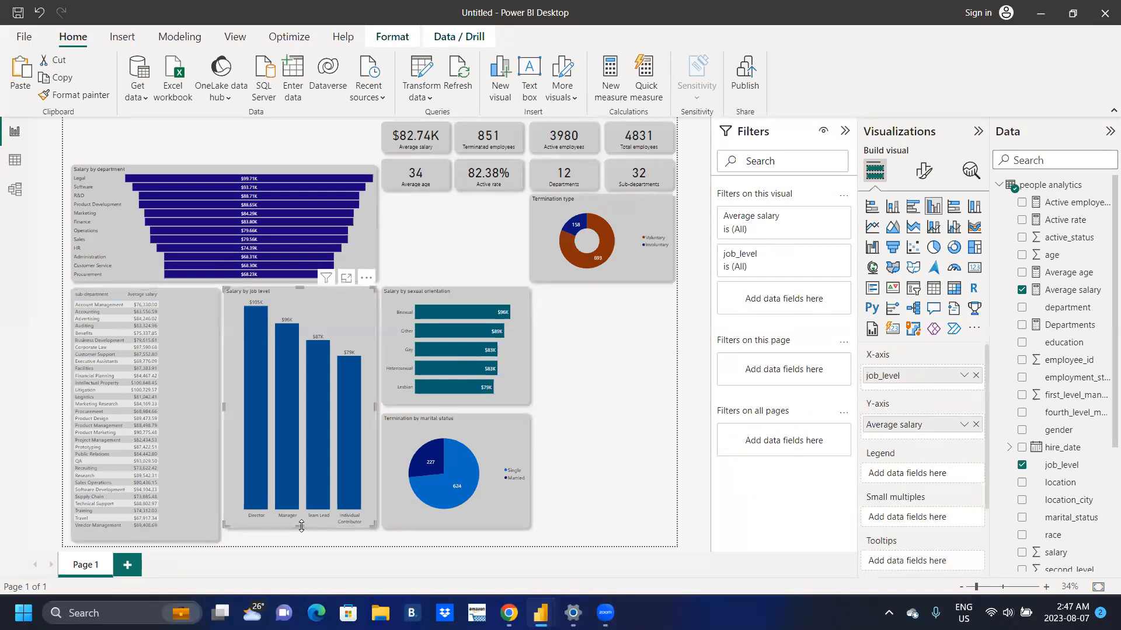
drag(302, 527, 303, 540)
Move the marital status chart down level with its neighbors, and enlarge it and the Salary by sexual orientation chart to fill their column
drag(429, 424, 431, 435)
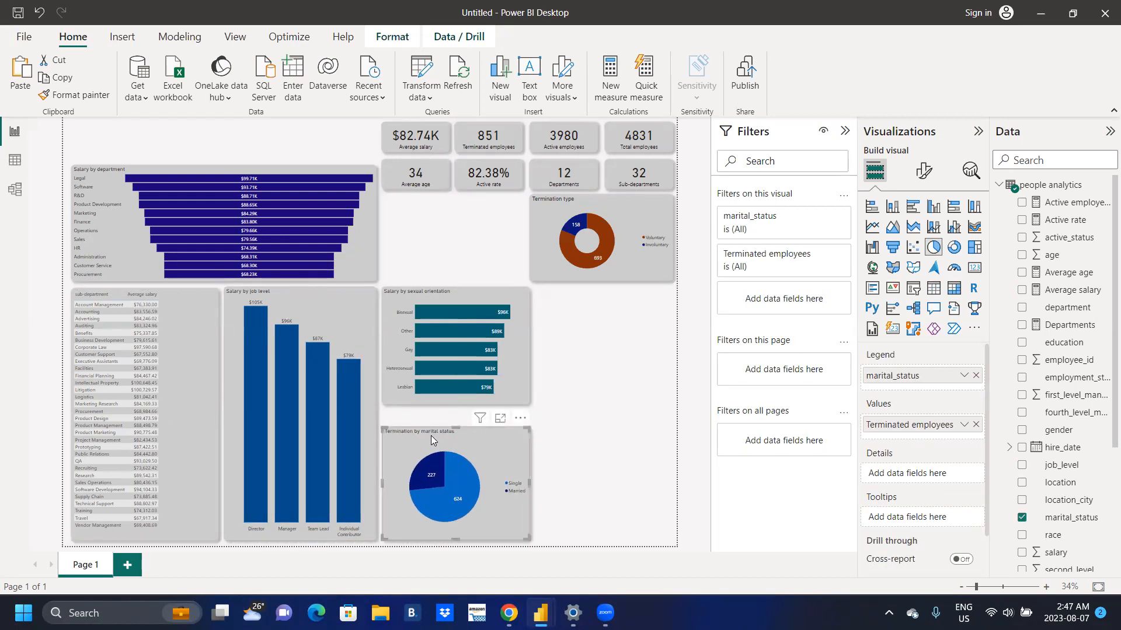
drag(498, 389, 499, 402)
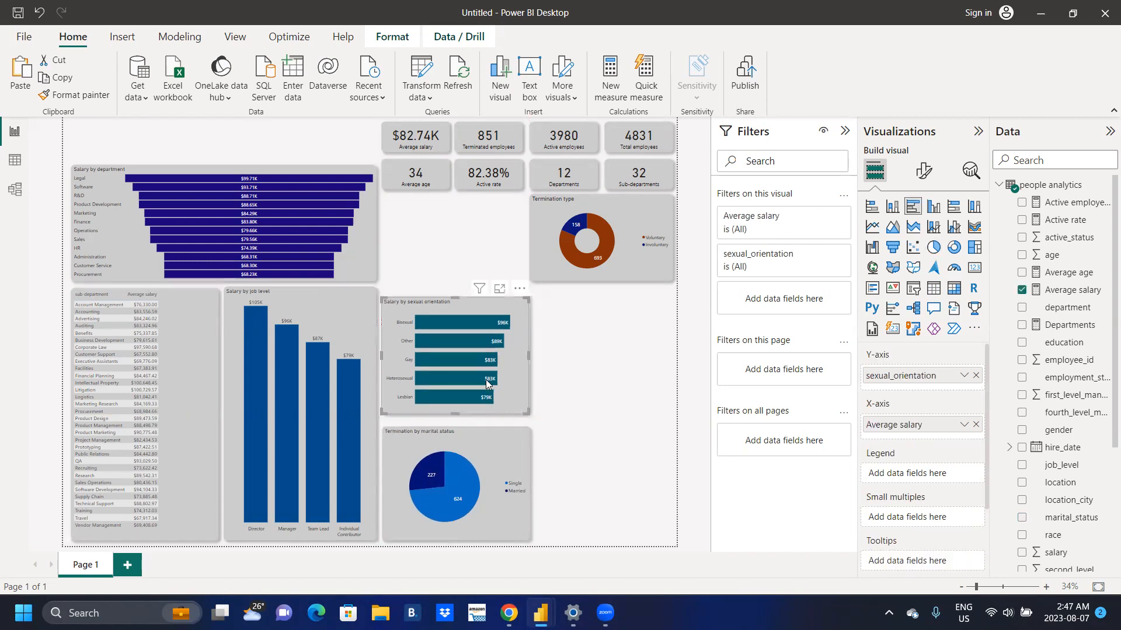
drag(460, 315, 458, 288)
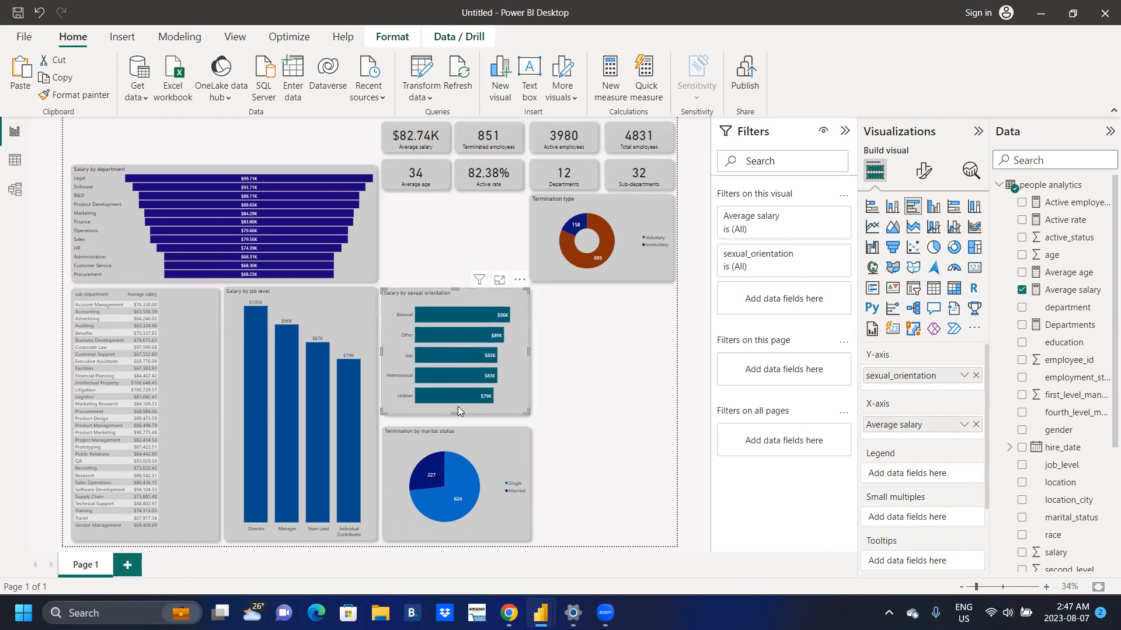
click(458, 440)
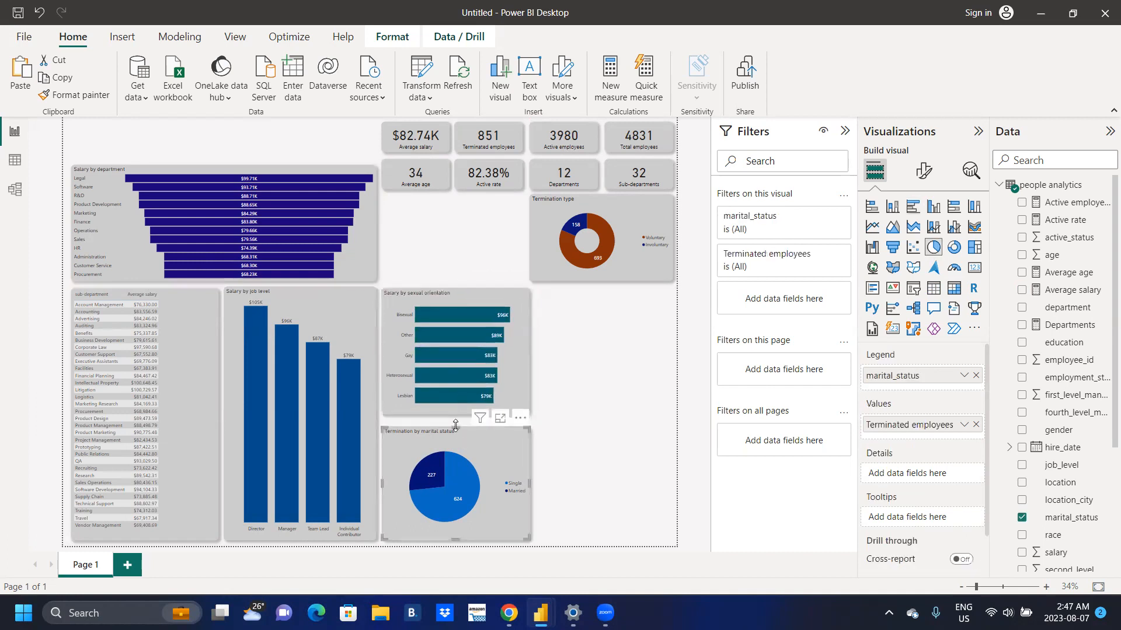
drag(455, 423, 455, 419)
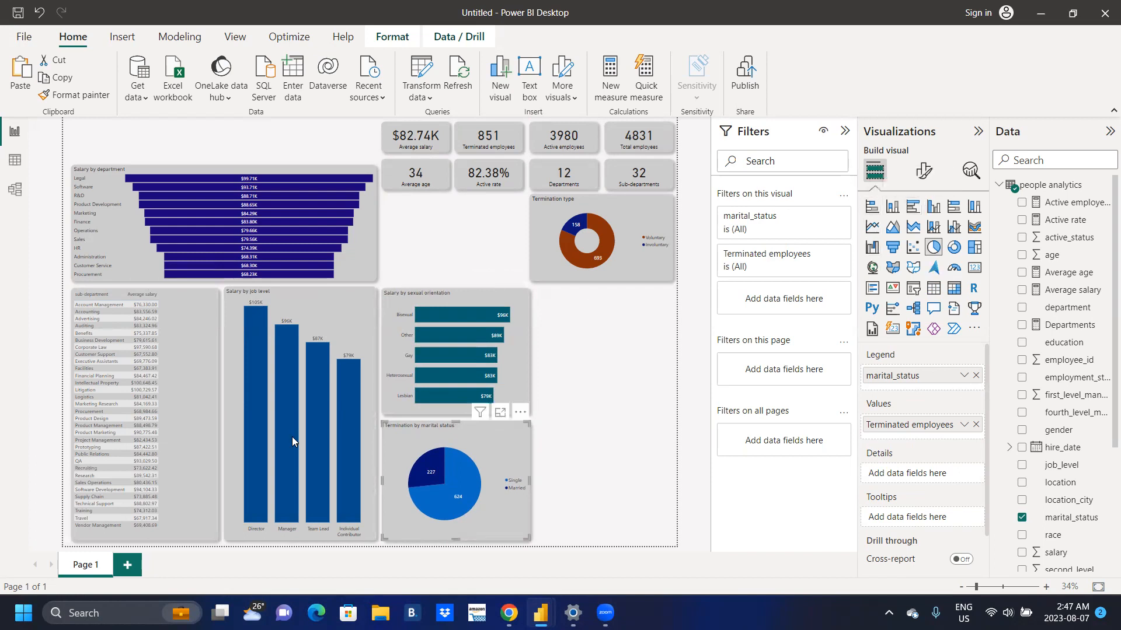
Set the font size of the sub-department table's column headers to 15
click(189, 419)
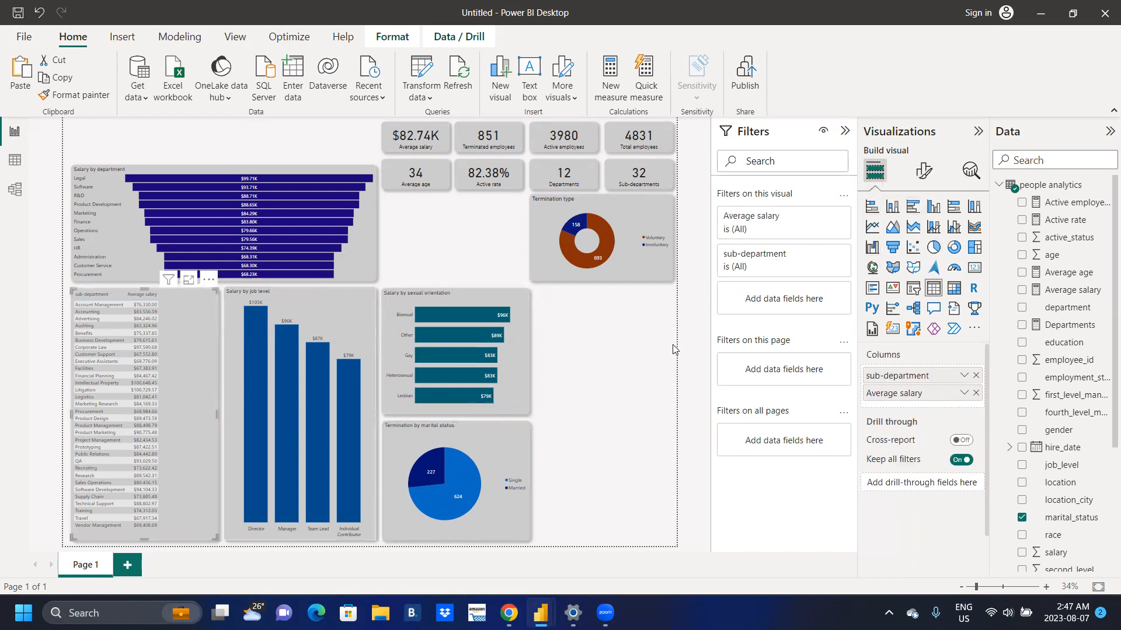
click(925, 174)
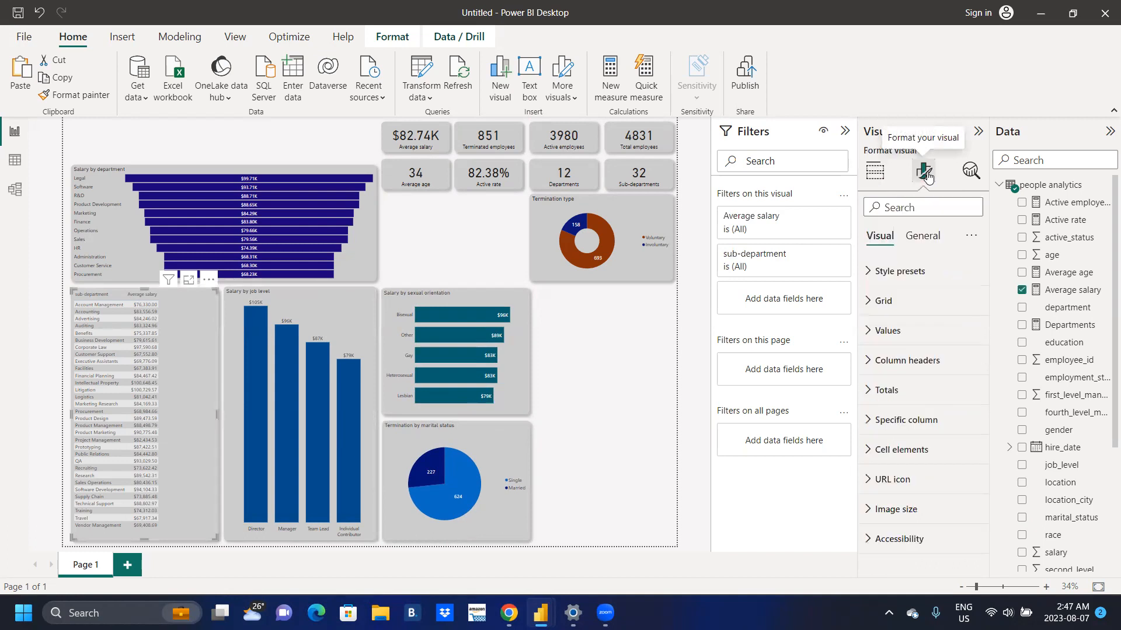
click(869, 361)
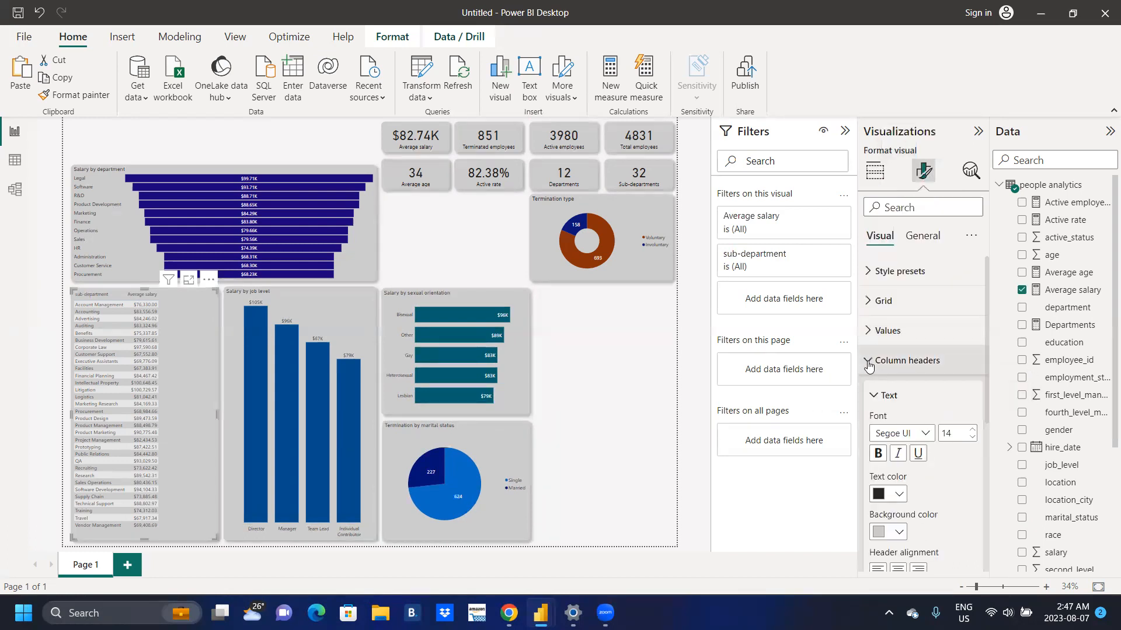
click(972, 432)
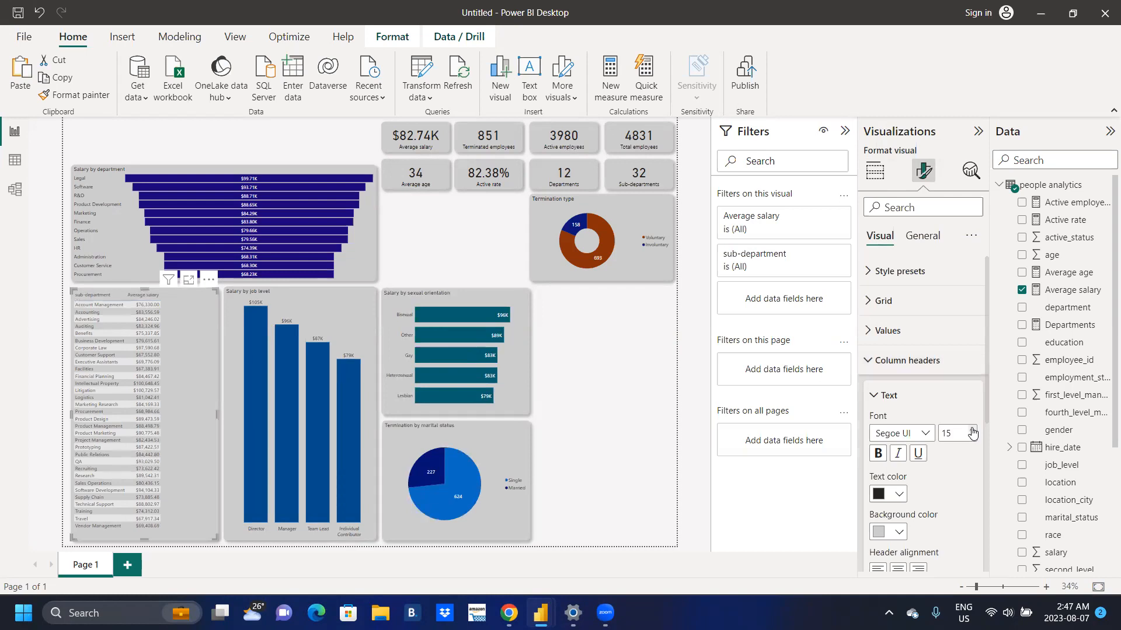
Narrow the sub-department table from its left edge to fit its two columns and set its values' font size to 16
click(867, 331)
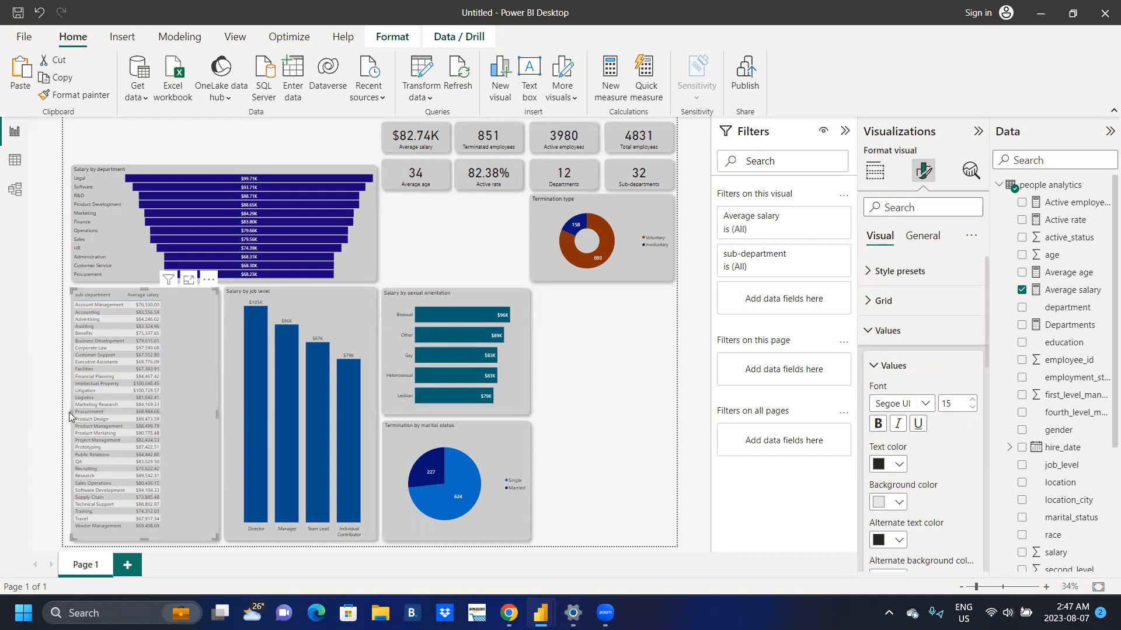
drag(71, 412, 122, 418)
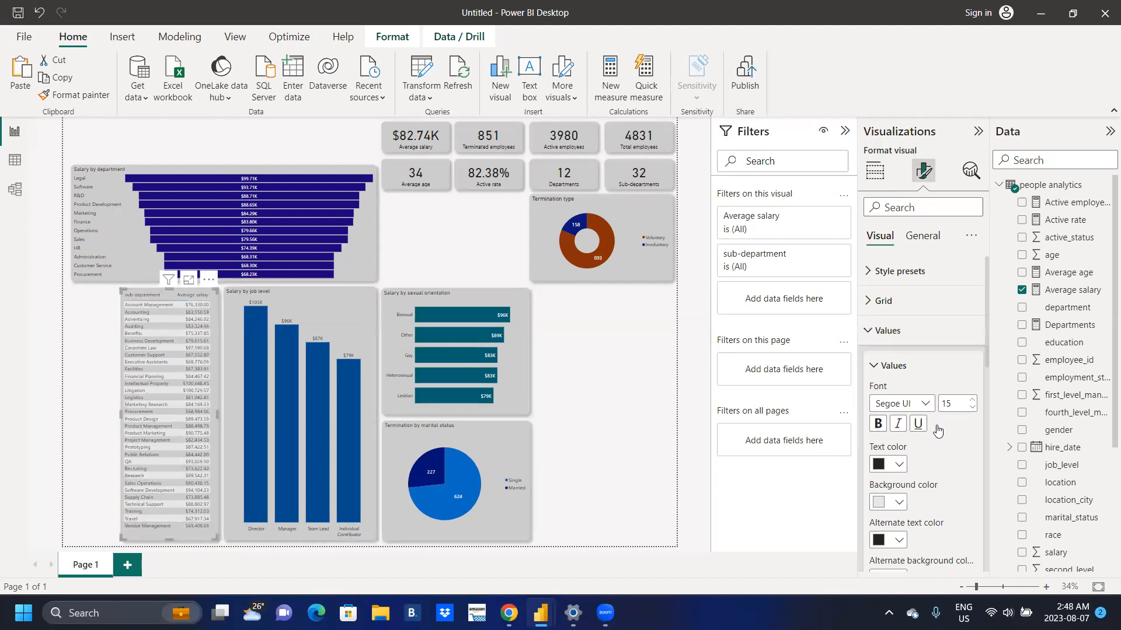
click(971, 402)
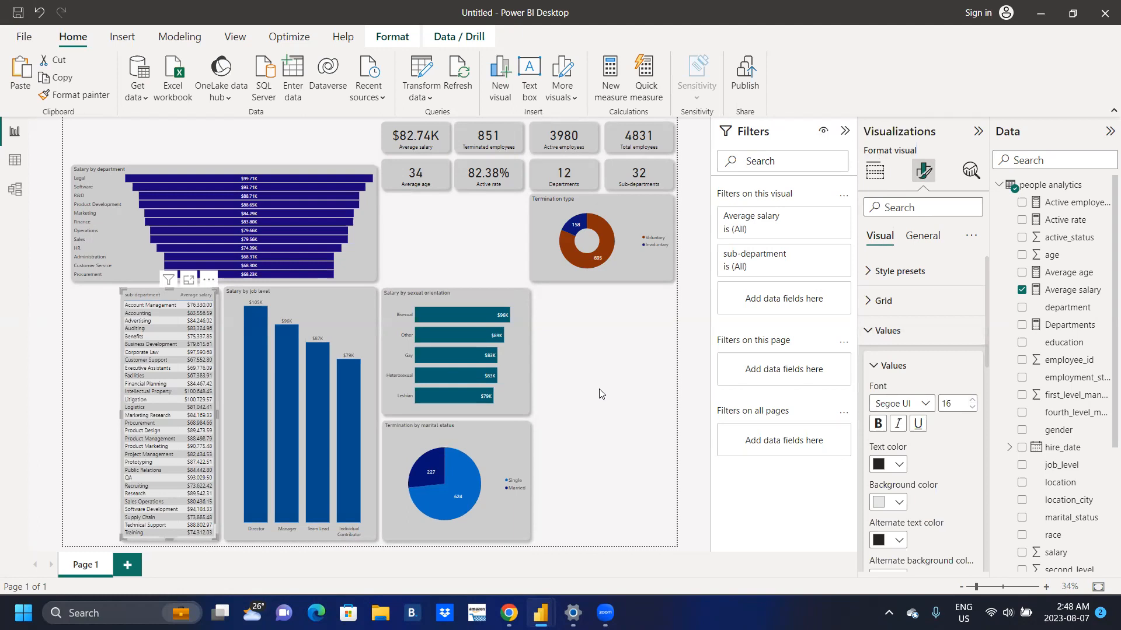
Increase the report page's custom canvas height to 1850 px
key(Escape)
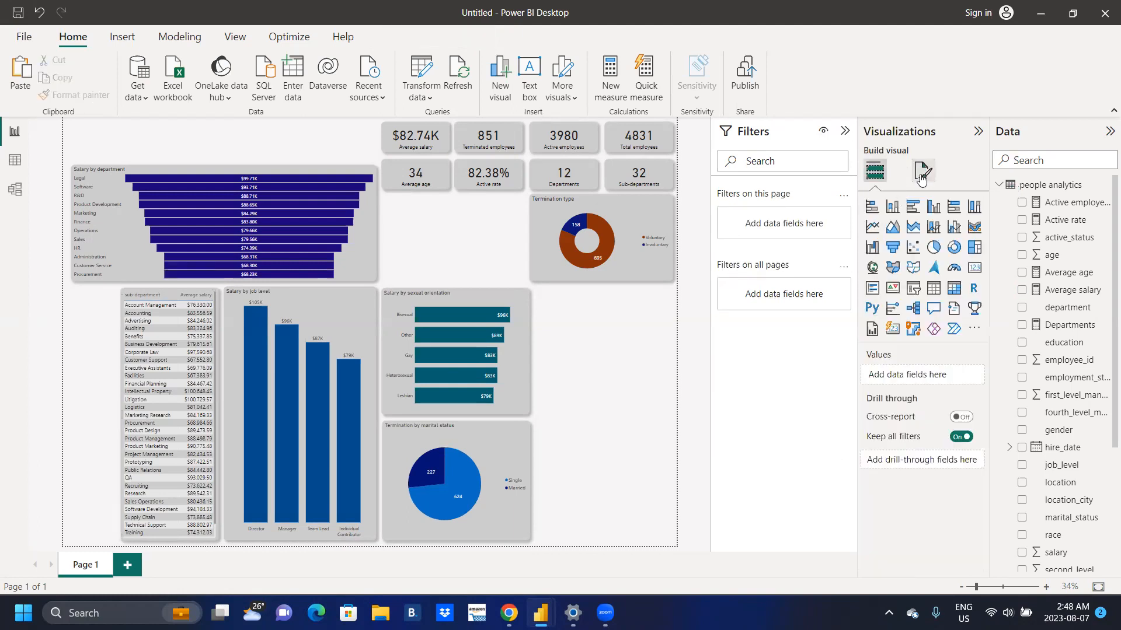
click(921, 172)
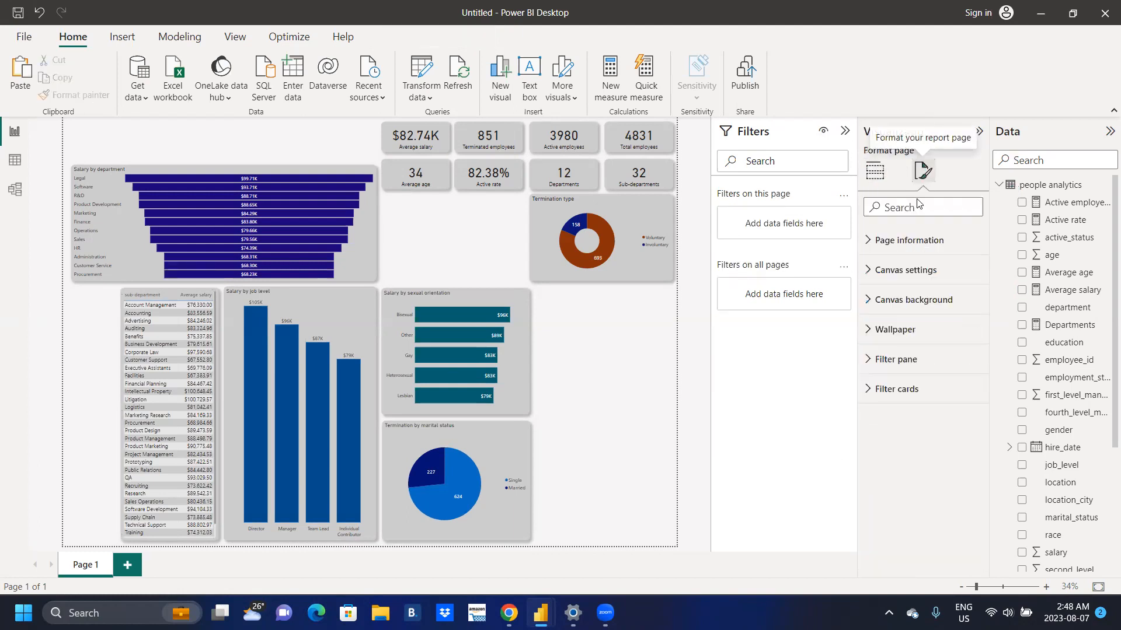
click(869, 278)
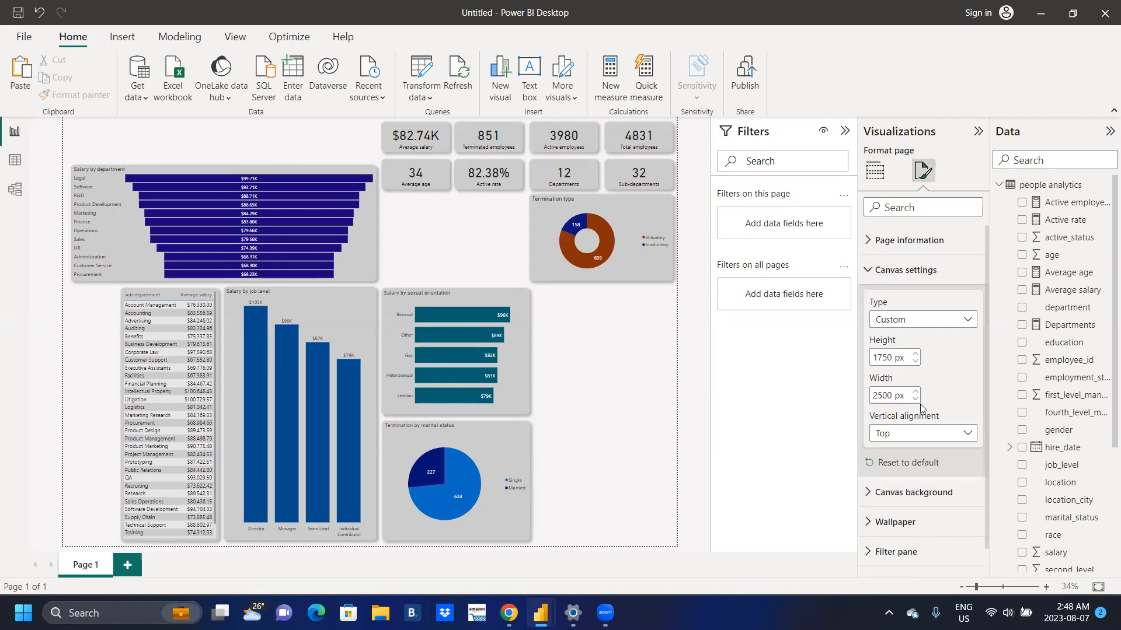
click(890, 359)
text(1)
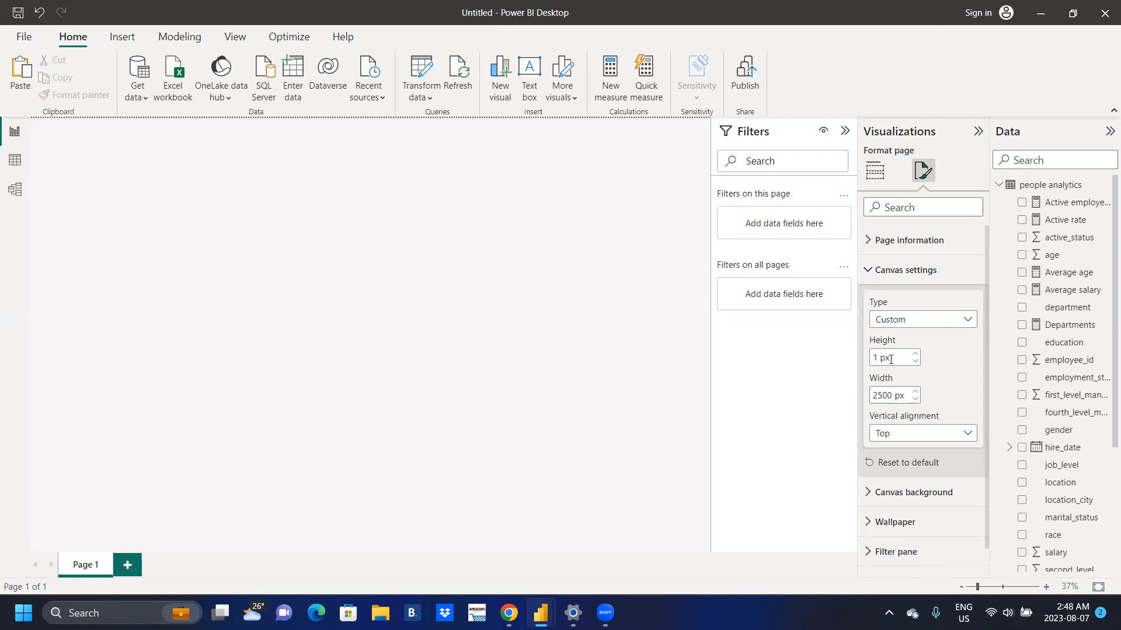
text(800)
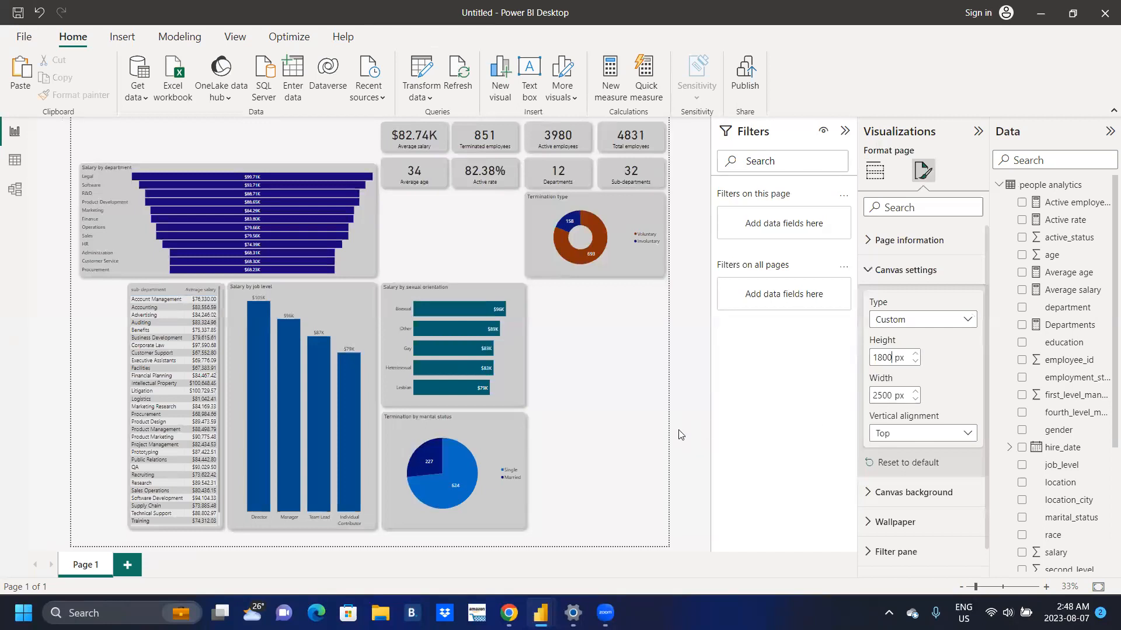
key(BackSpace)
key(BackSpace)
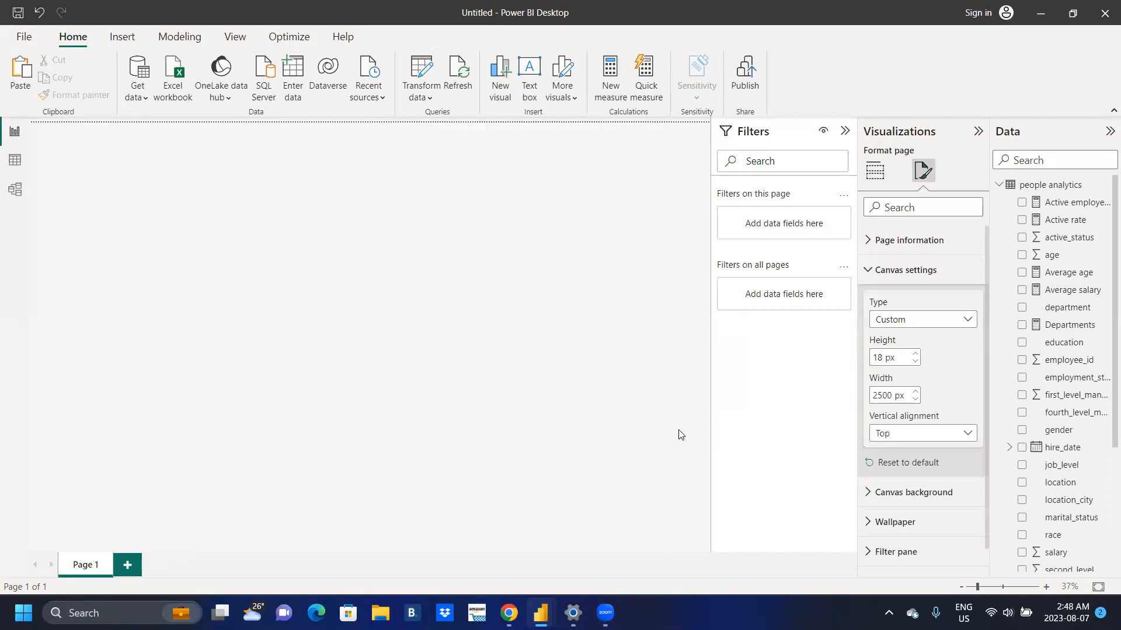
text(50)
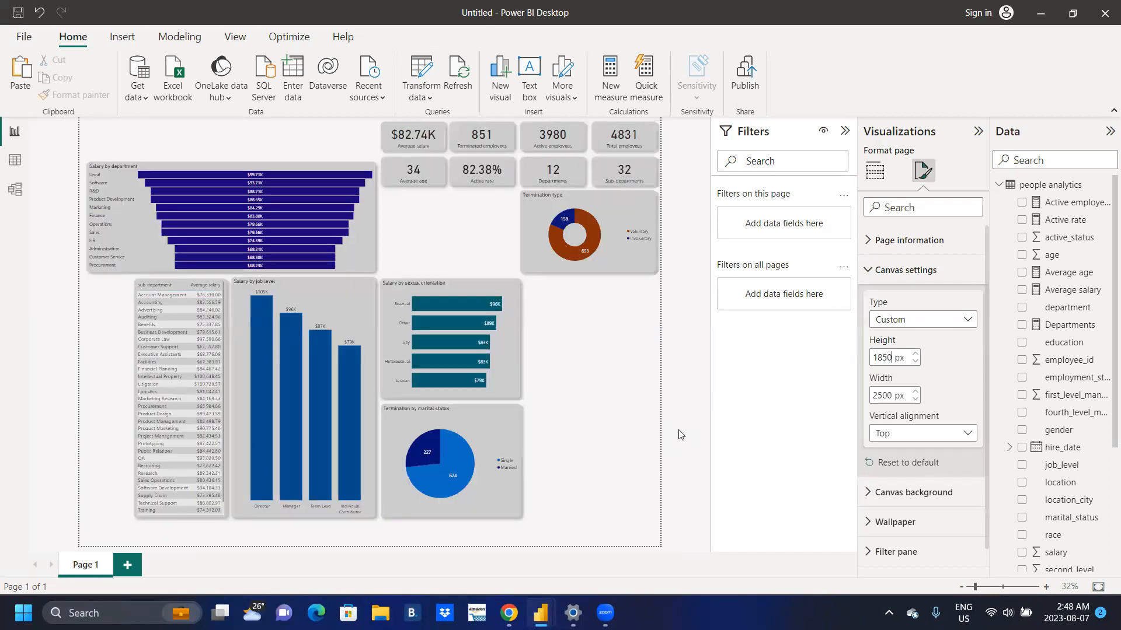
click(599, 480)
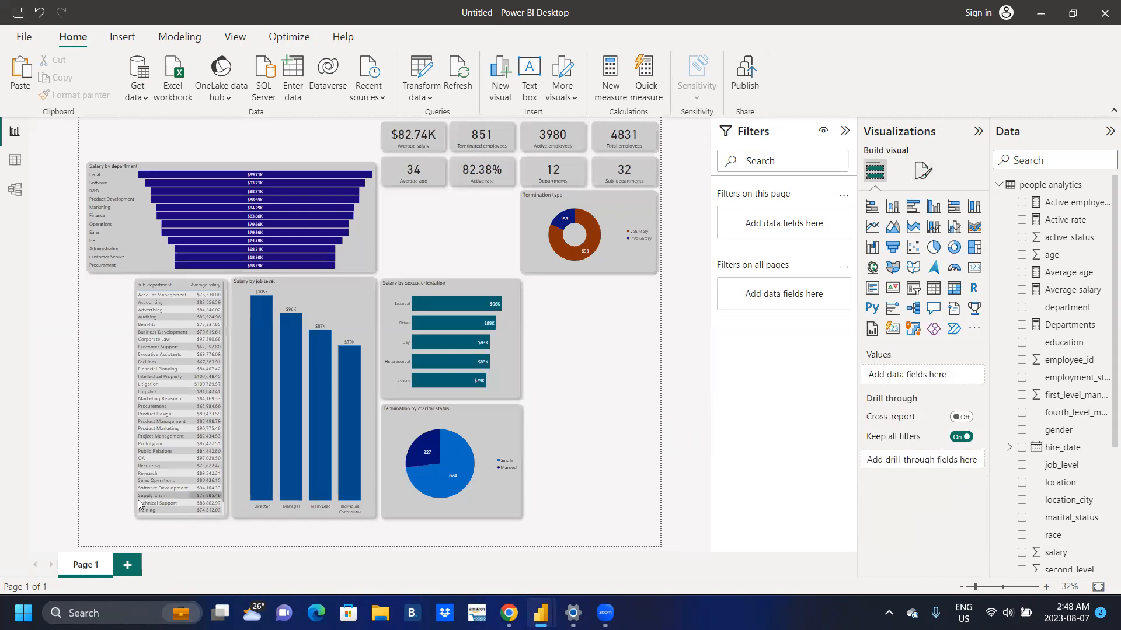
Extend the sub-department table down to just above the page's lower edge and widen it slightly from its left edge
click(185, 515)
drag(180, 517, 180, 534)
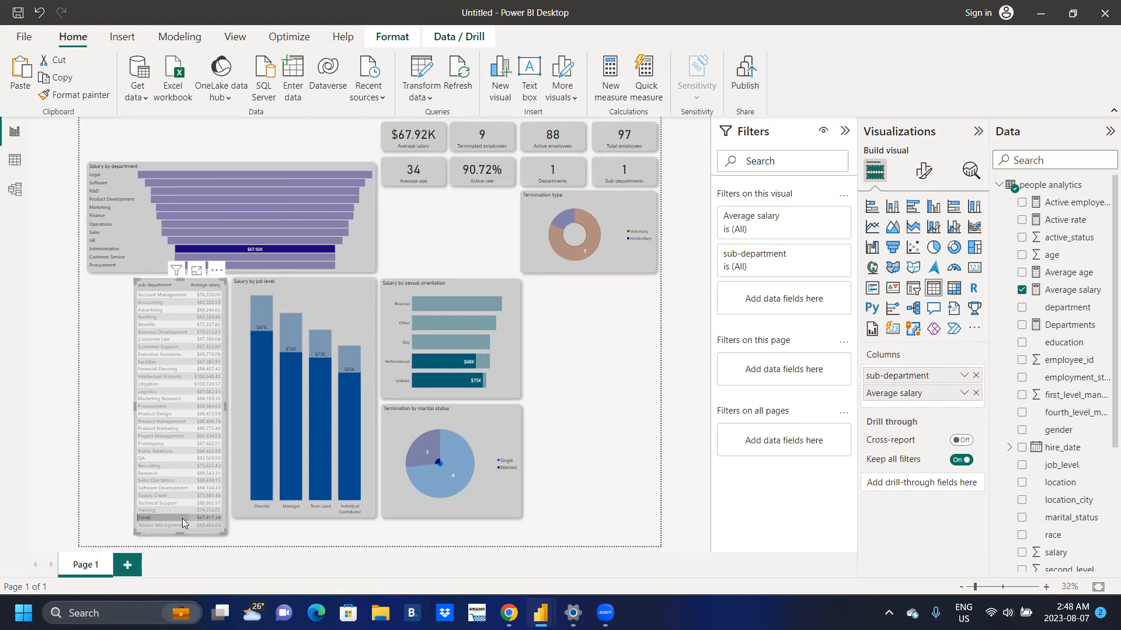
click(182, 518)
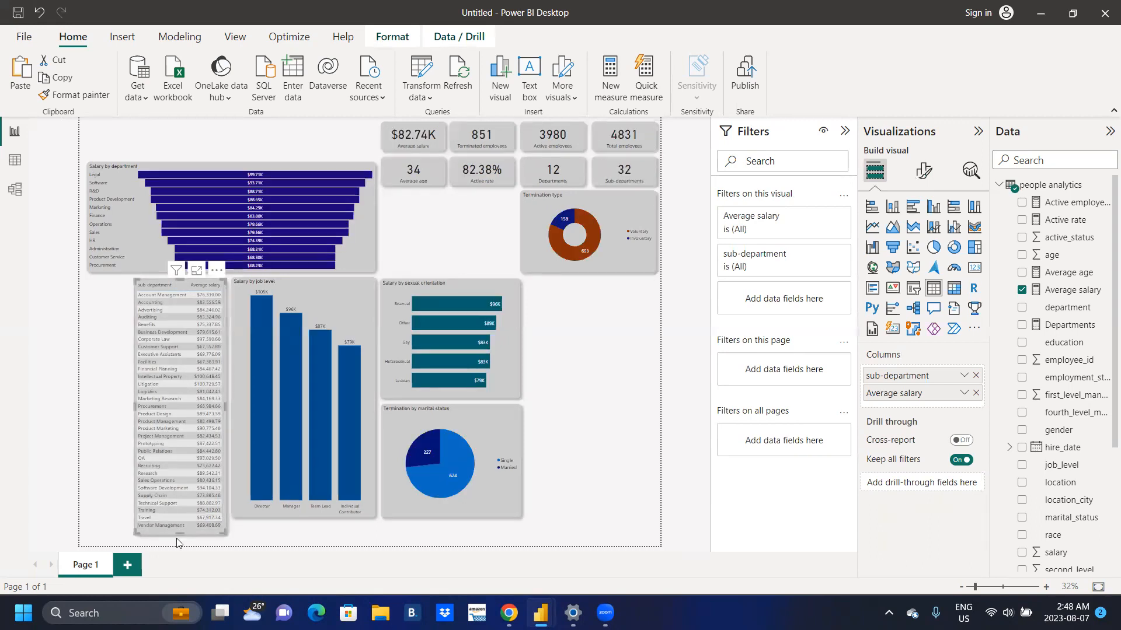
drag(181, 534, 178, 538)
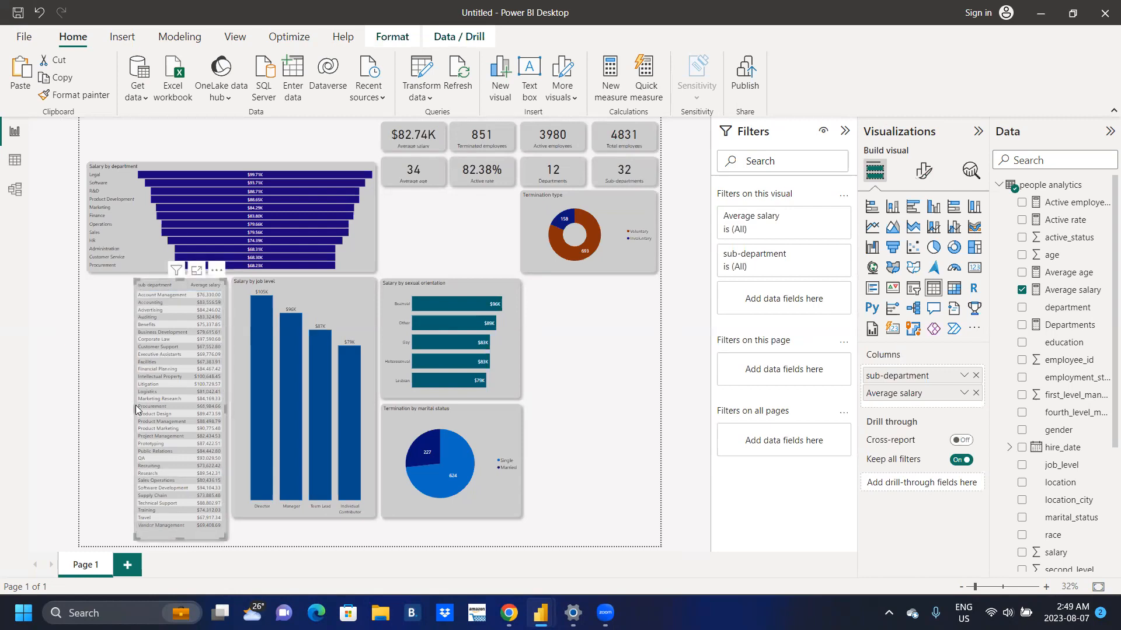
drag(135, 407, 126, 407)
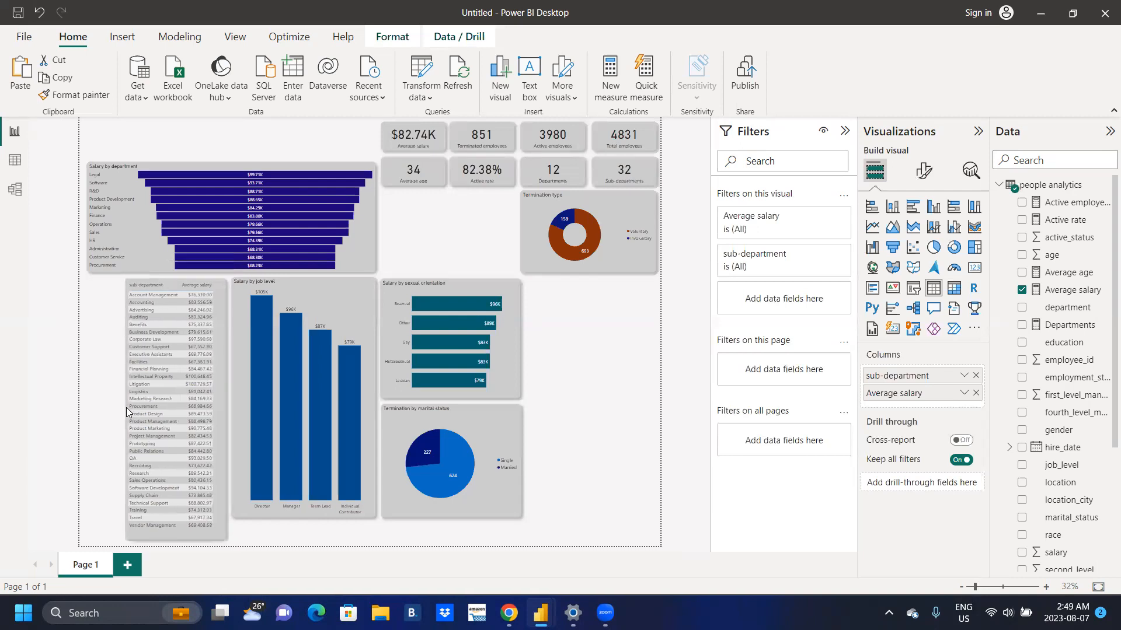
Set the sub-department table's values to font size 17 and its column headers to font size 16
click(923, 170)
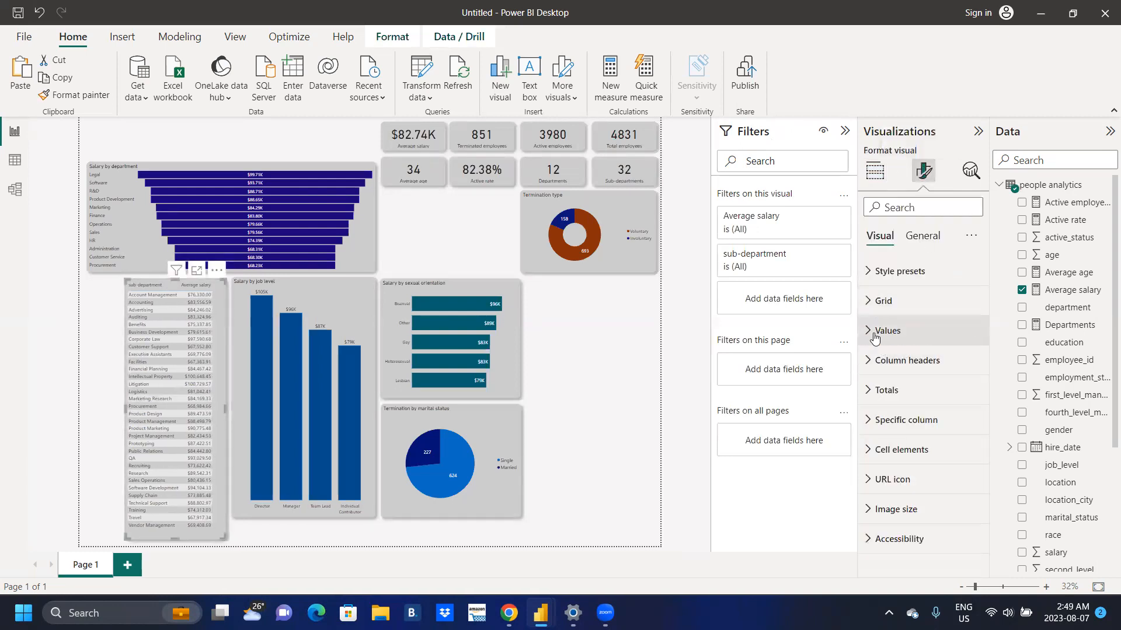
click(916, 340)
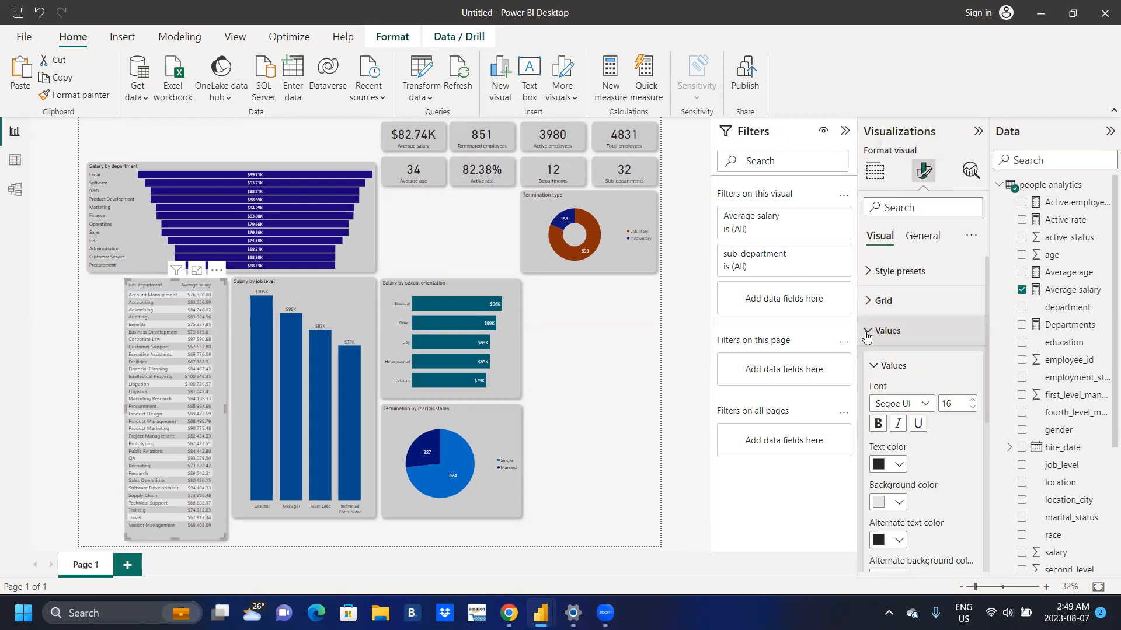
click(972, 401)
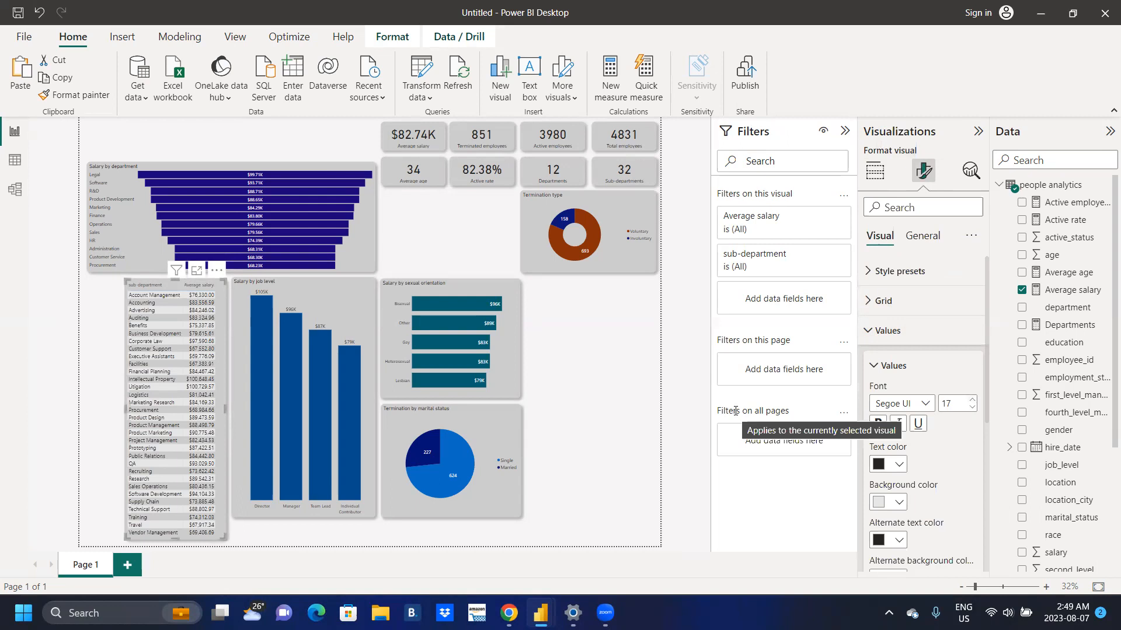
drag(984, 335, 987, 499)
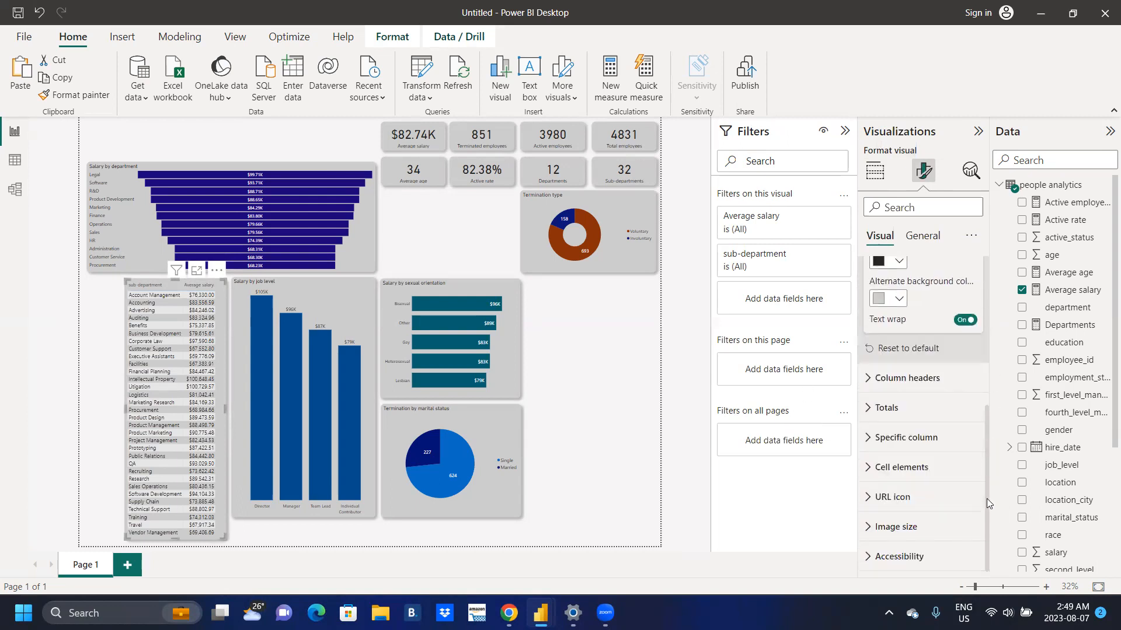
click(872, 379)
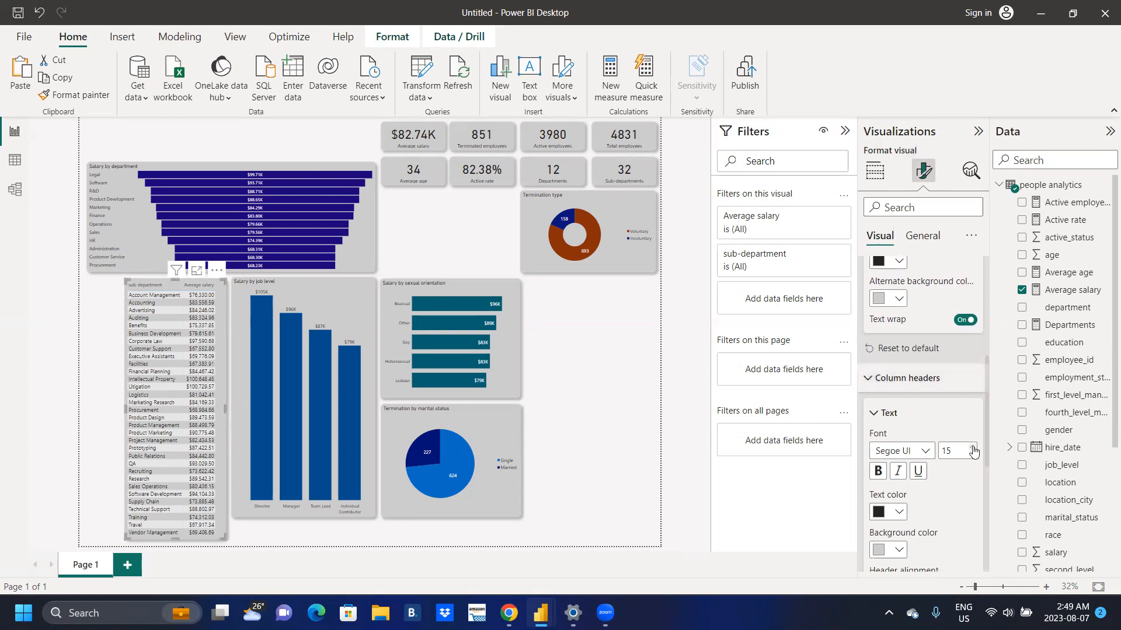
click(973, 450)
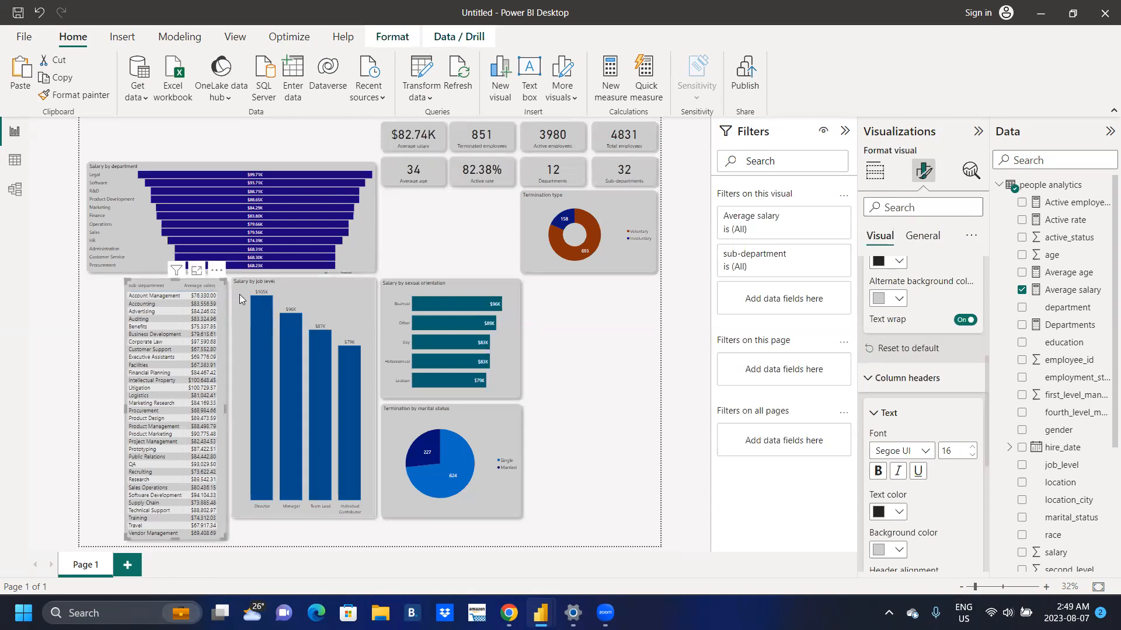
Align the sub-department table with the Salary by department chart's left edge, and move and enlarge the Salary by job level chart to fill the space beside it
drag(222, 299, 186, 296)
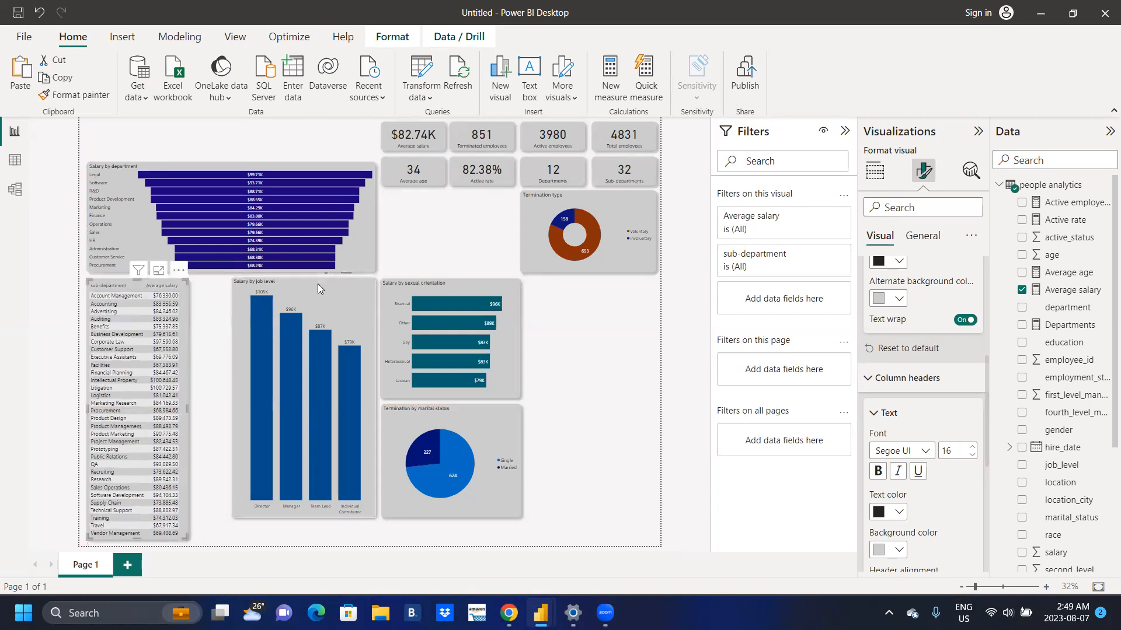
drag(295, 287, 280, 287)
click(280, 290)
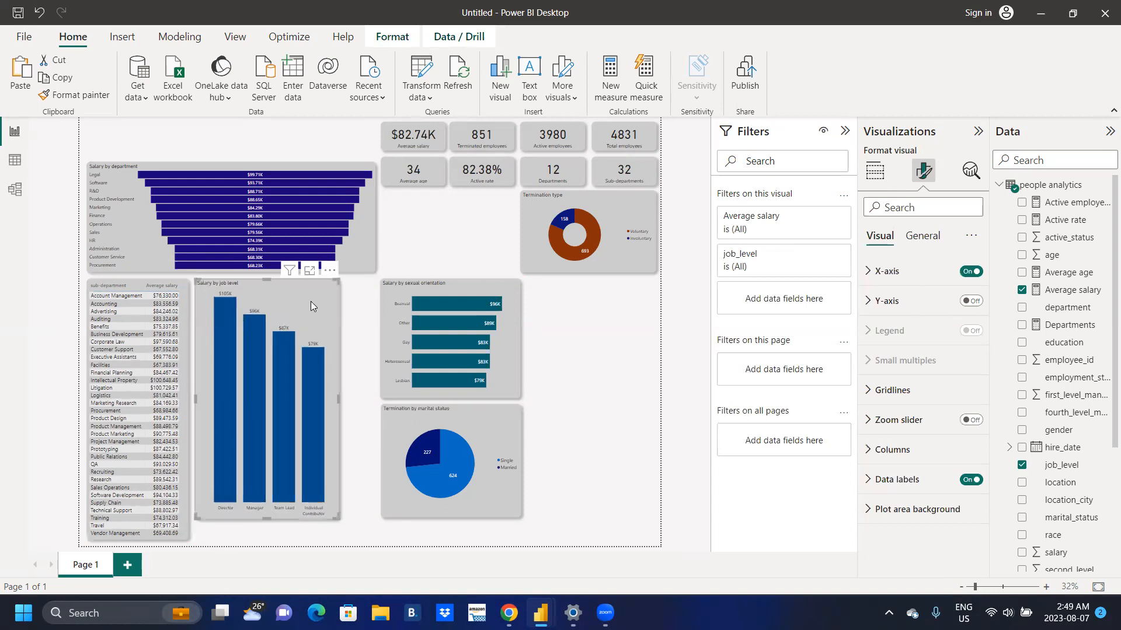
drag(339, 397, 377, 395)
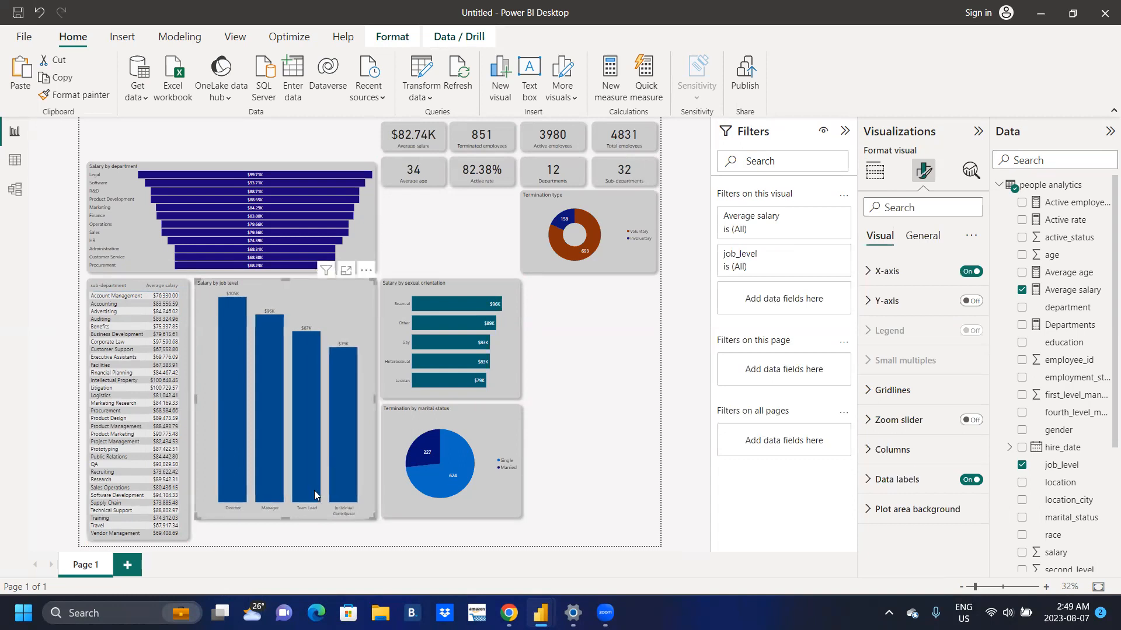
drag(287, 519, 286, 540)
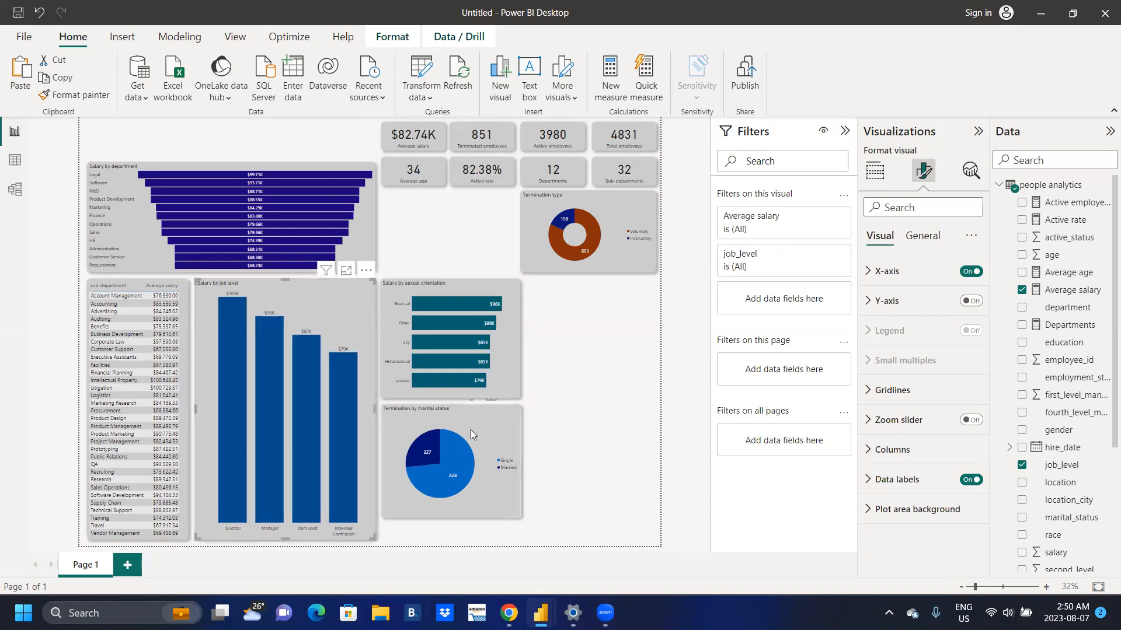
Move the Termination by marital status chart down level with its neighbors and extend the Salary by sexual orientation chart down toward it
drag(475, 429, 449, 420)
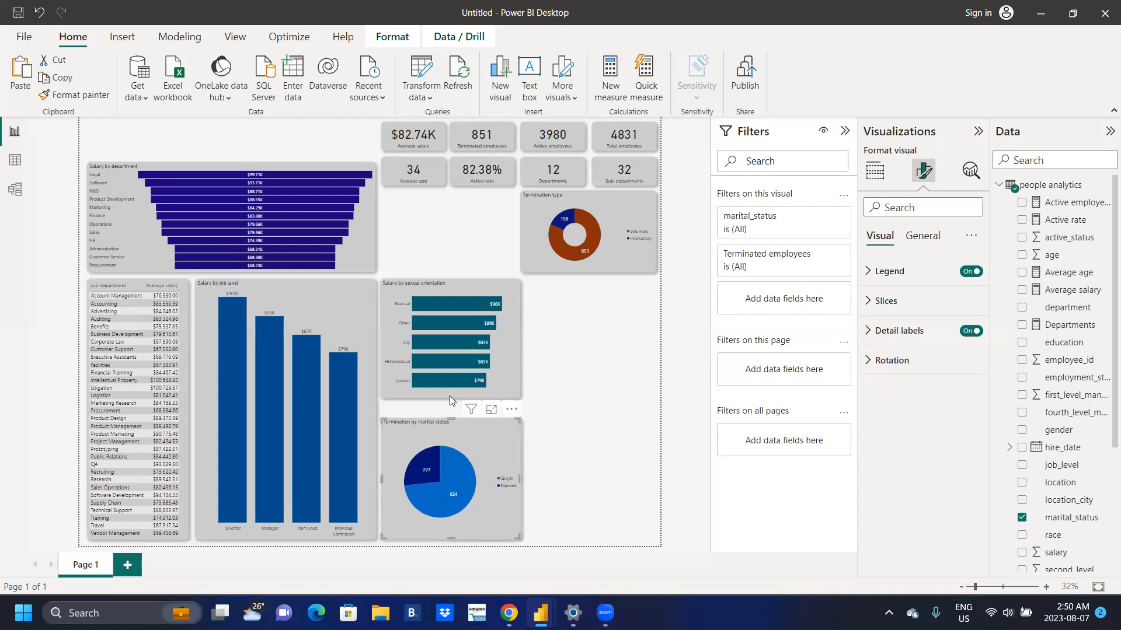
click(448, 391)
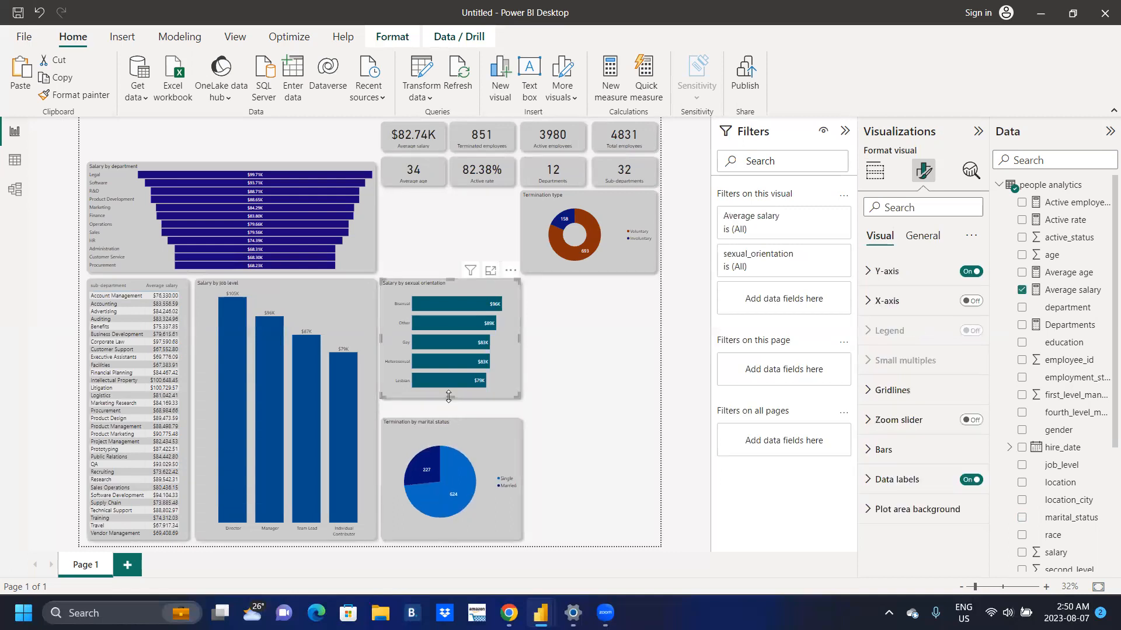
drag(448, 396, 448, 408)
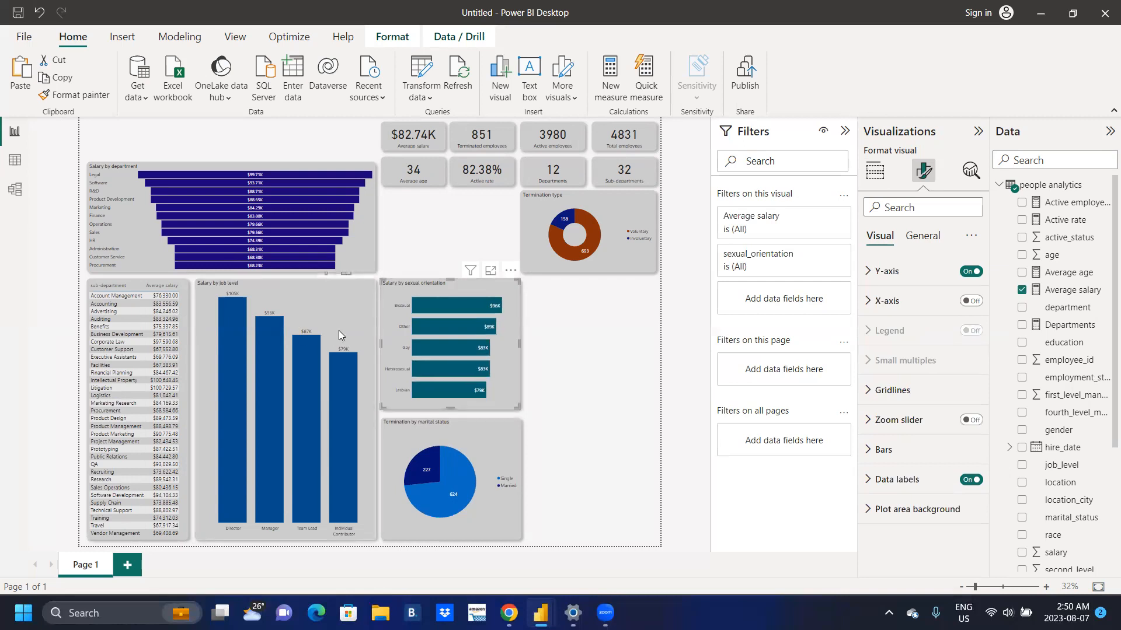
click(332, 310)
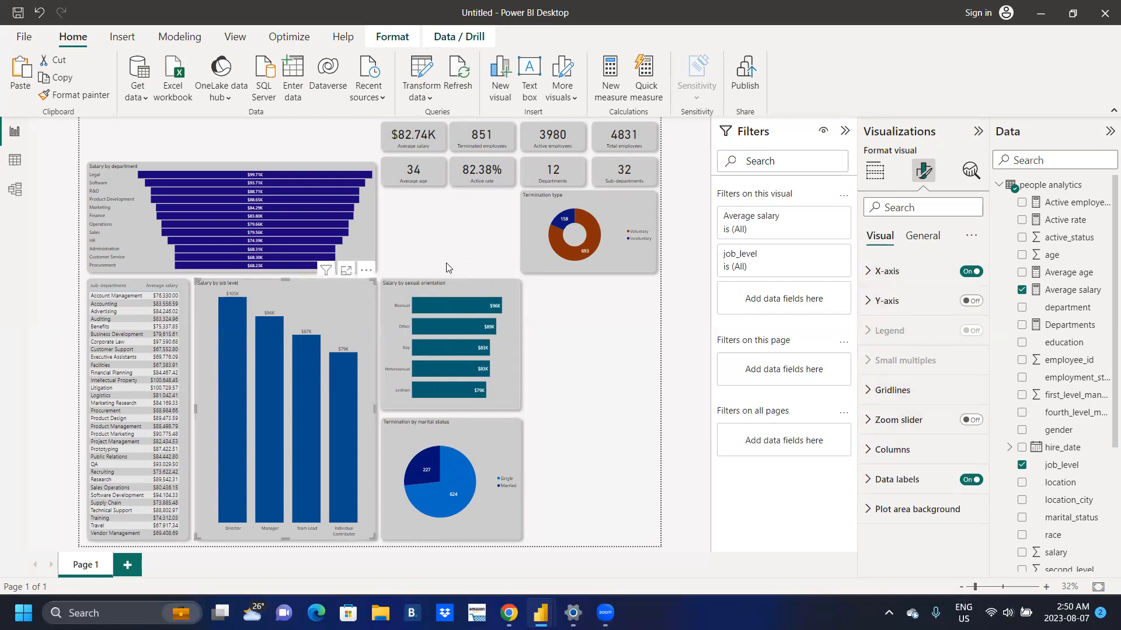
Duplicate the sub-department table, then move and resize the copy to fit the gap beside the Termination type chart
click(182, 297)
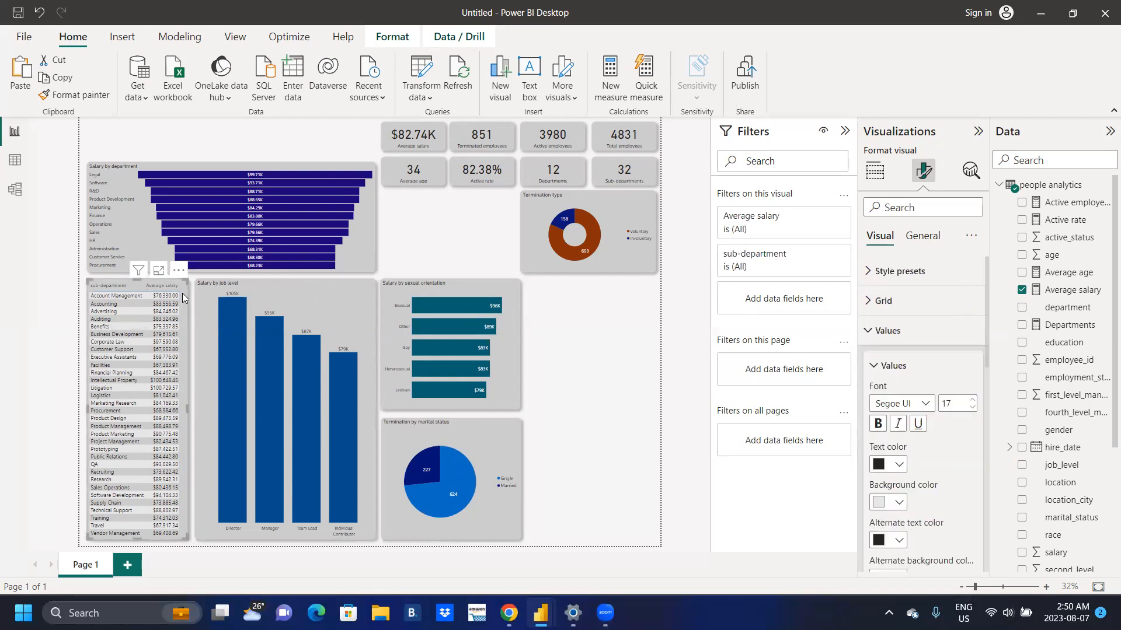
click(450, 219)
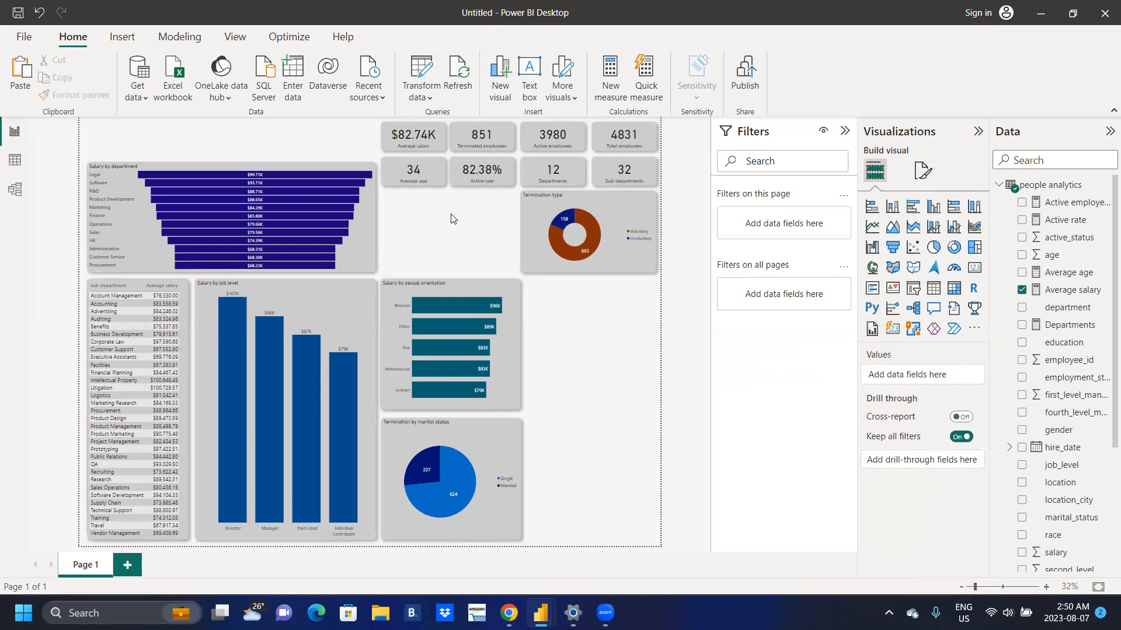
key(ctrl+v)
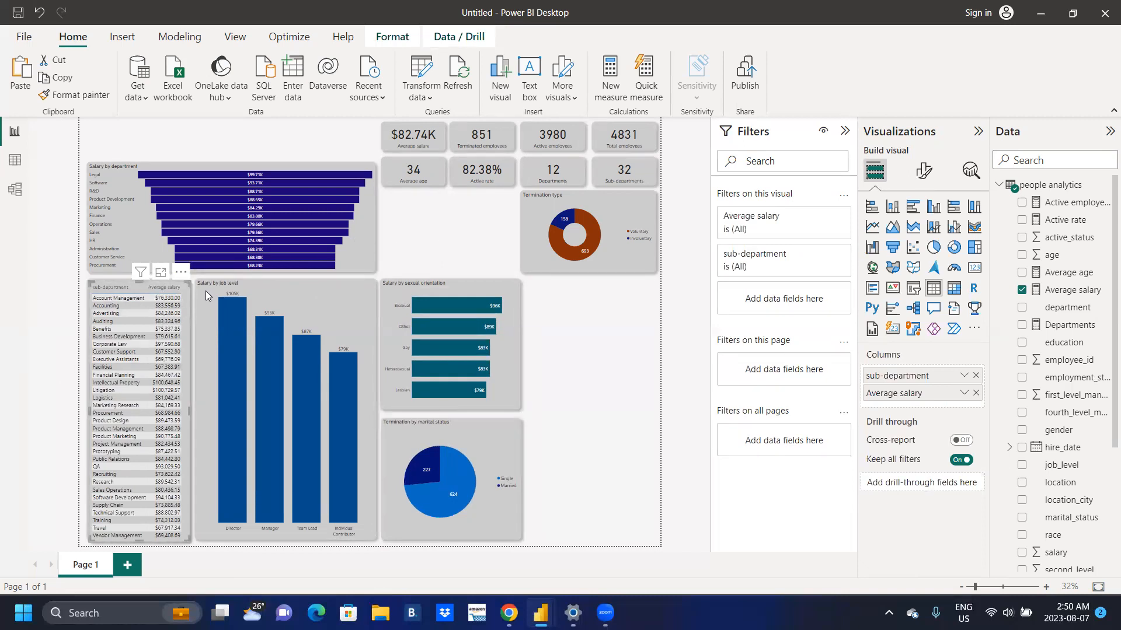
drag(194, 314, 487, 219)
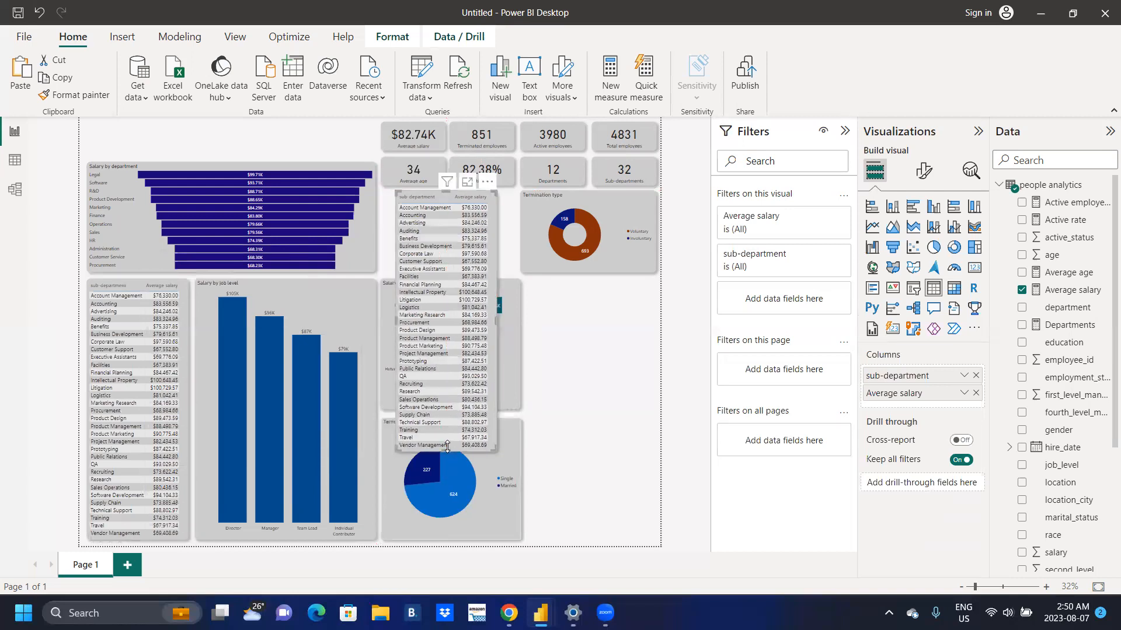
drag(447, 447, 444, 264)
drag(495, 229, 514, 229)
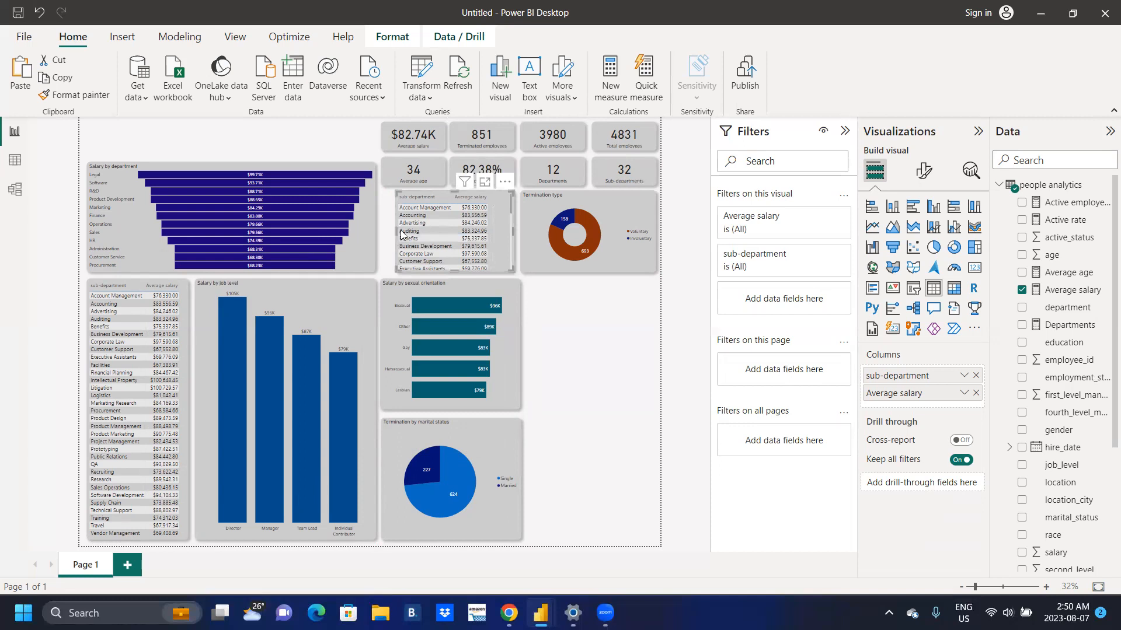
drag(395, 230, 382, 234)
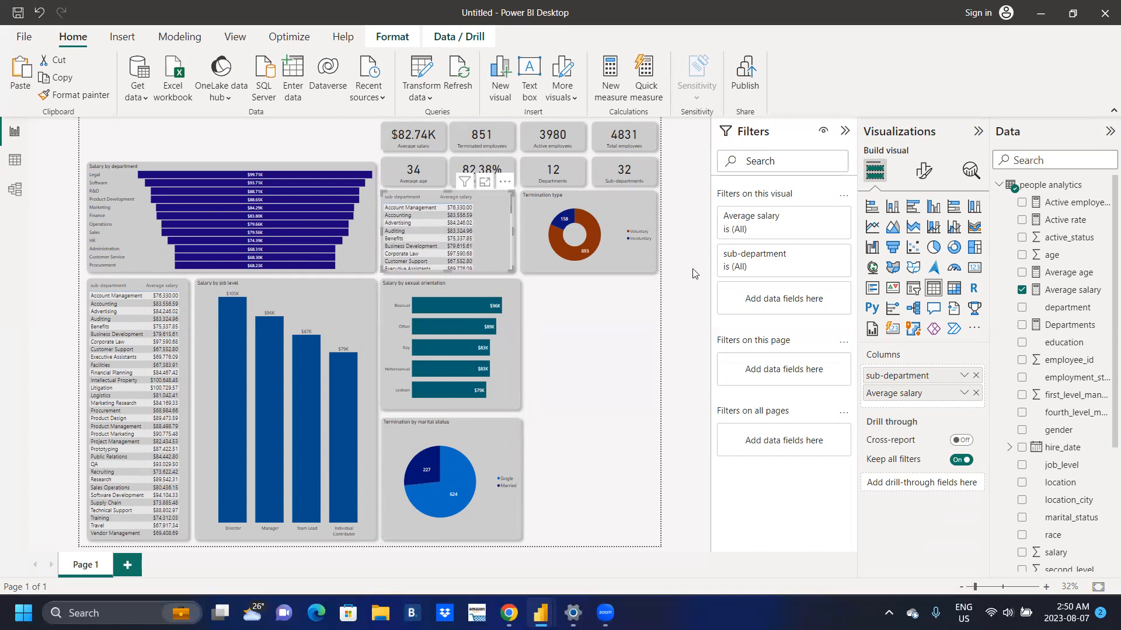
Remove the Average salary and sub-department fields from the copied table
click(1022, 290)
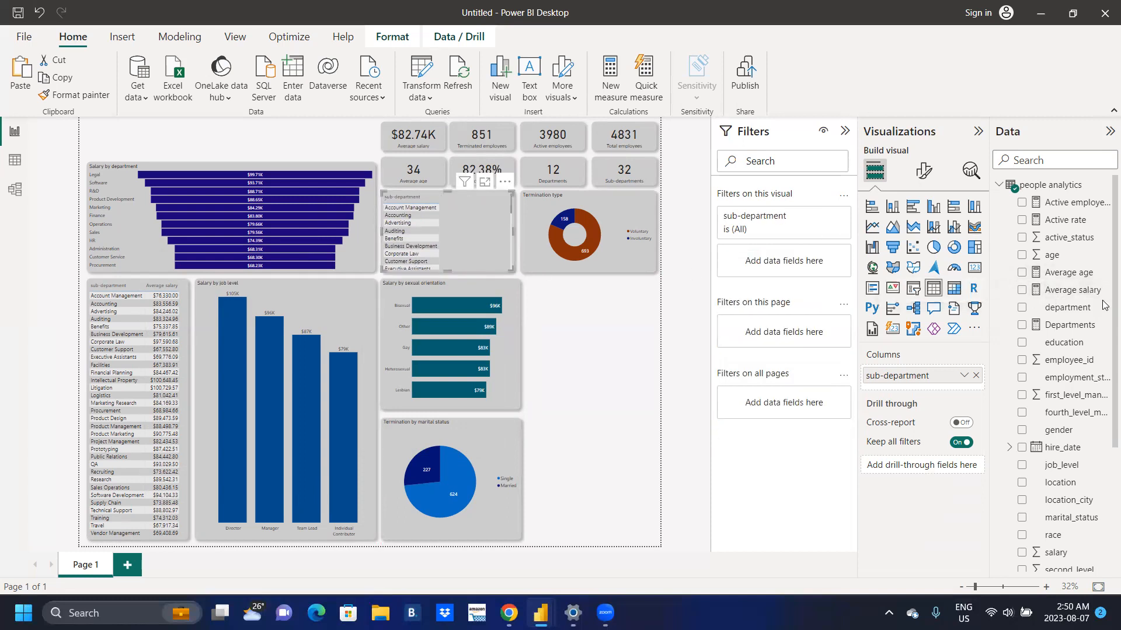
scroll(1105, 408, down, 3)
scroll(1105, 426, down, 1)
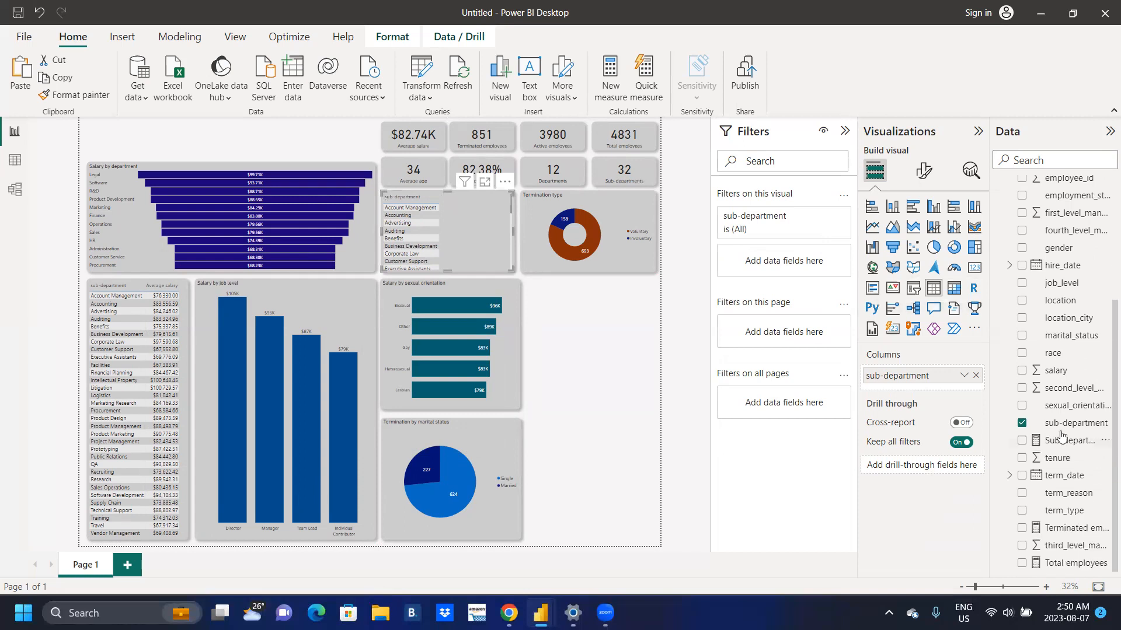
click(1021, 423)
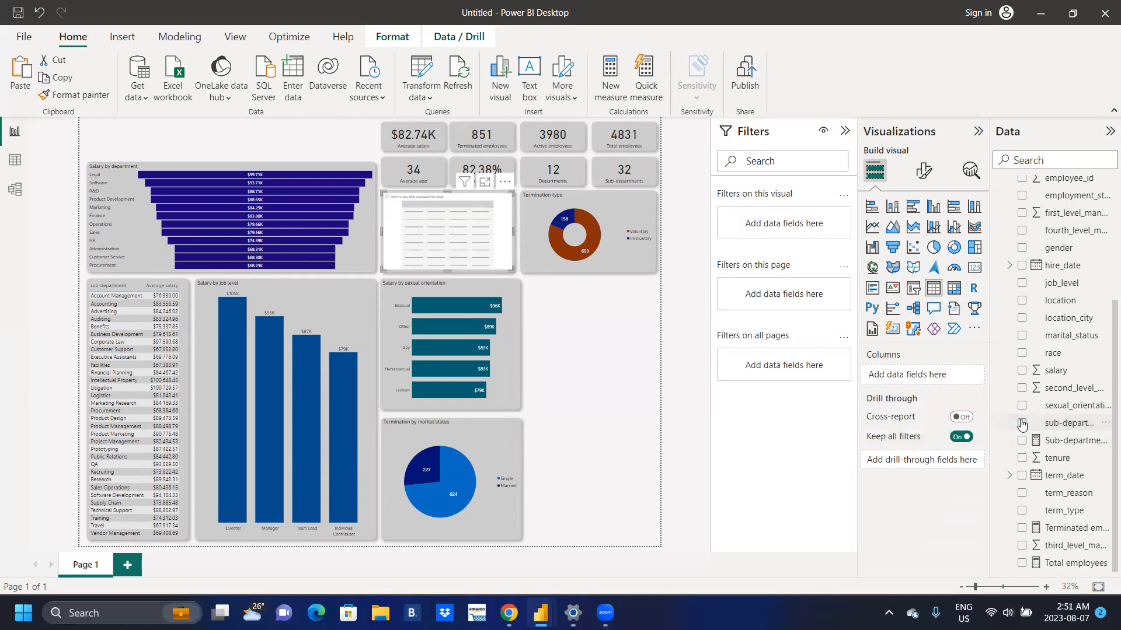
Add the race and Average salary fields to the empty copied table
click(1023, 355)
scroll(1103, 302, up, 1)
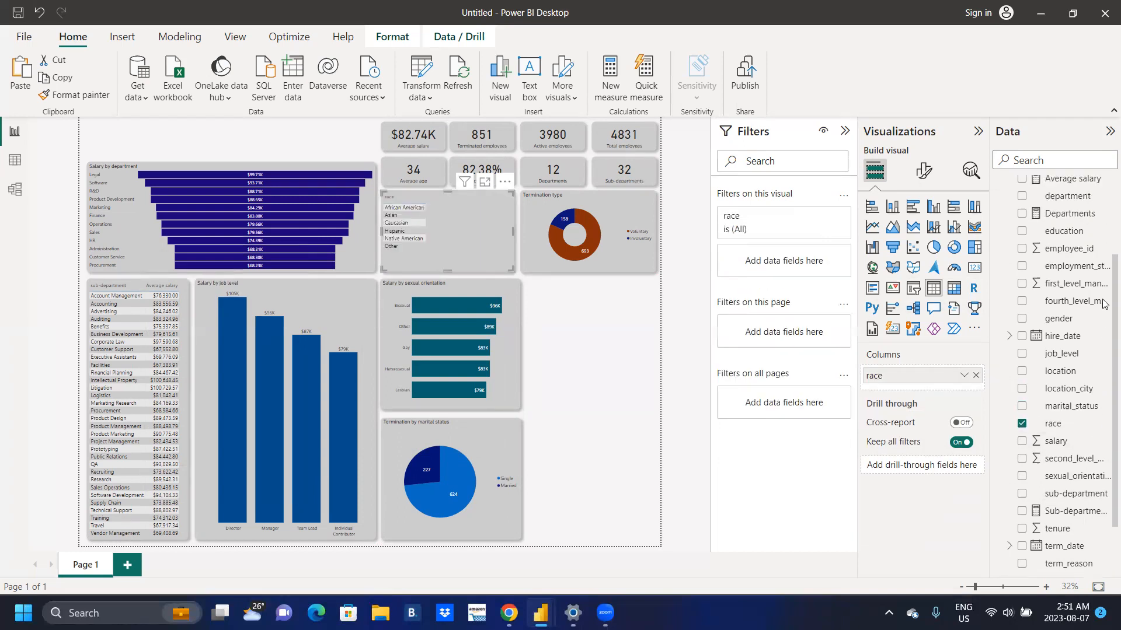
scroll(1103, 302, up, 2)
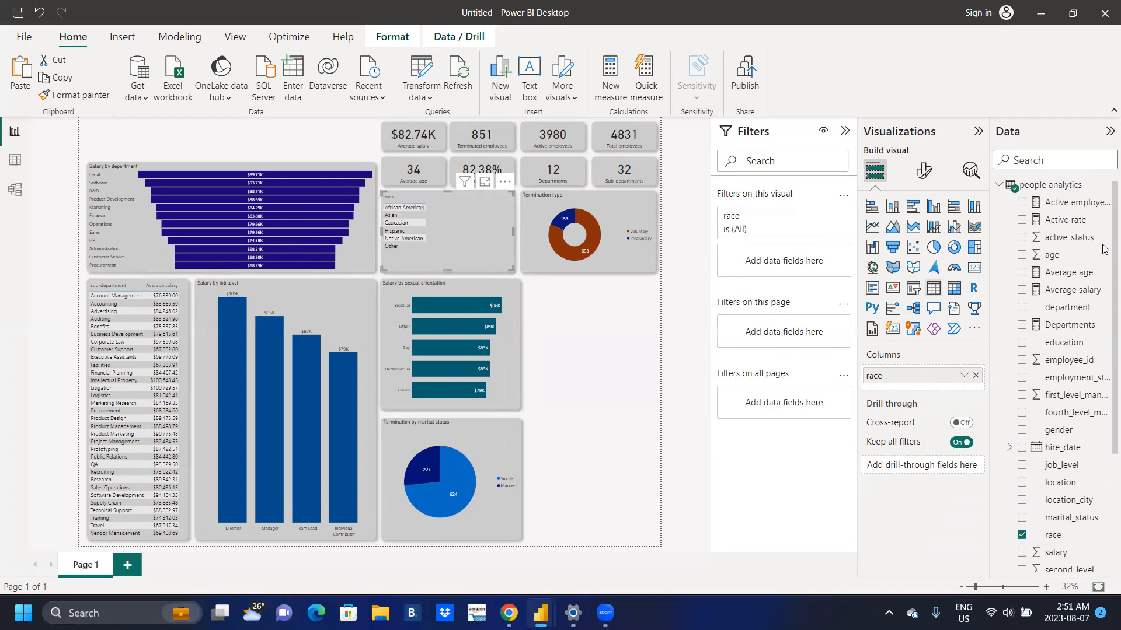
click(1023, 290)
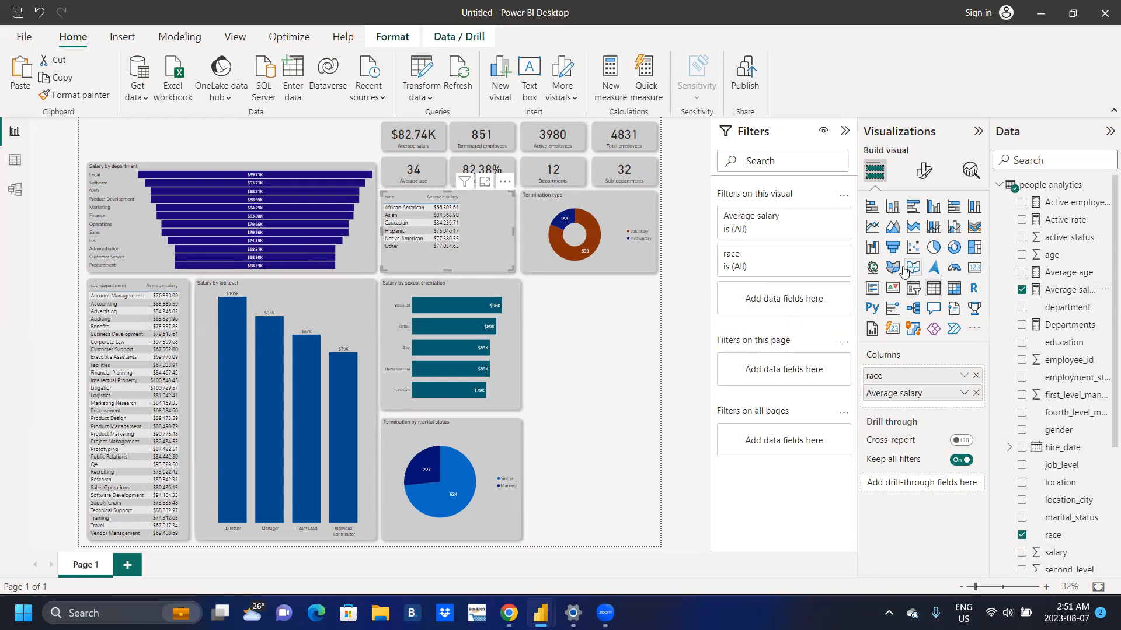
Set the font size of the race table's values to 20
click(924, 175)
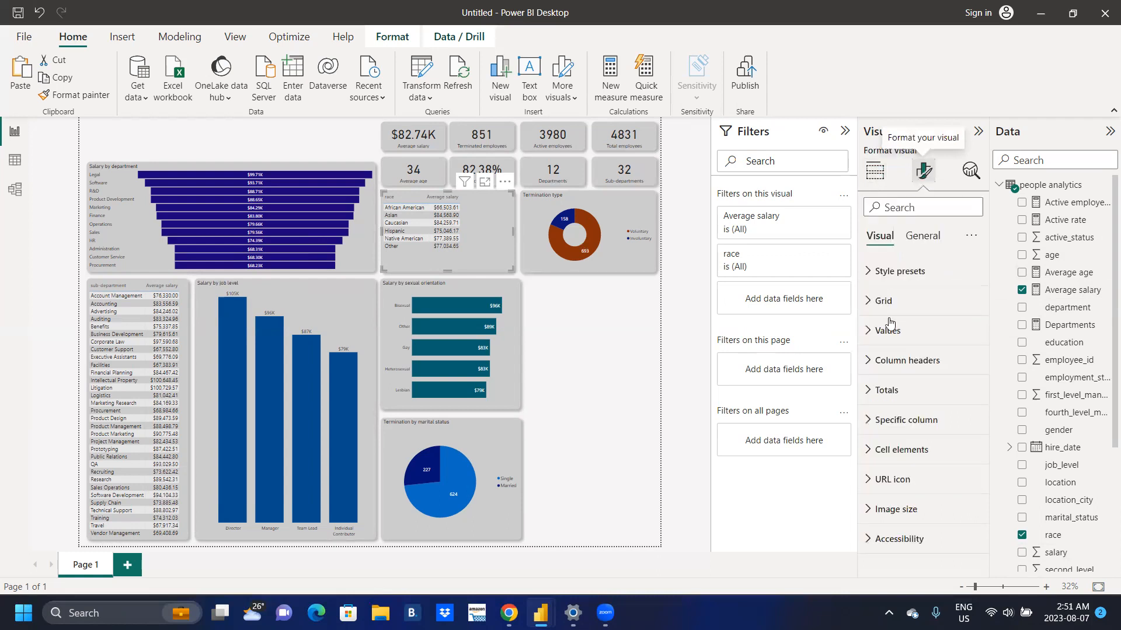
click(871, 332)
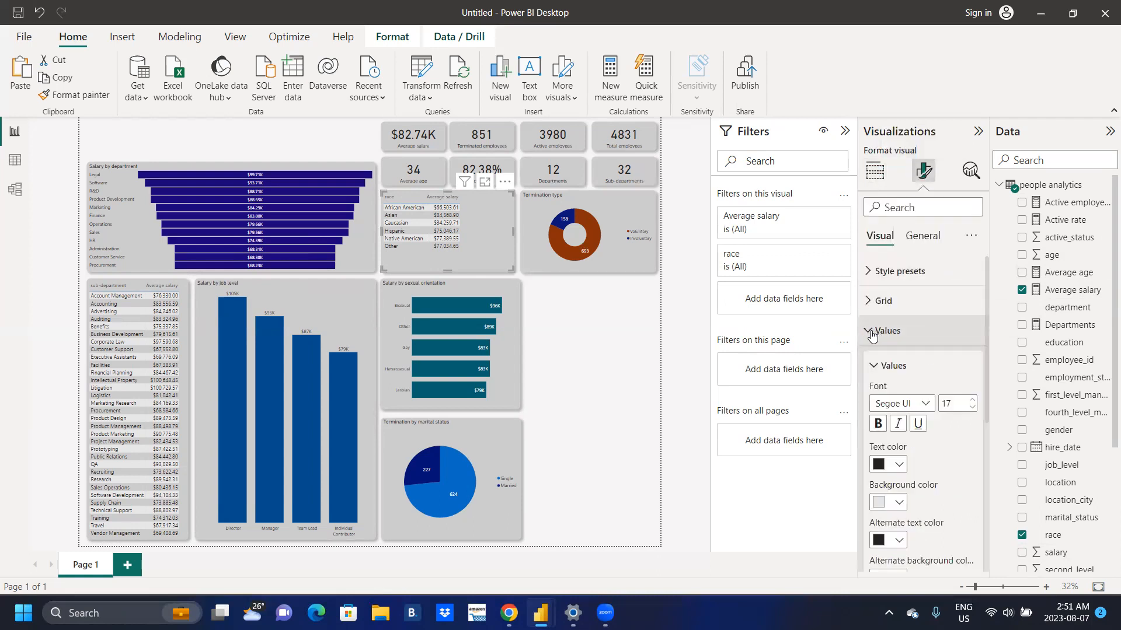
click(973, 400)
click(972, 401)
click(972, 401)
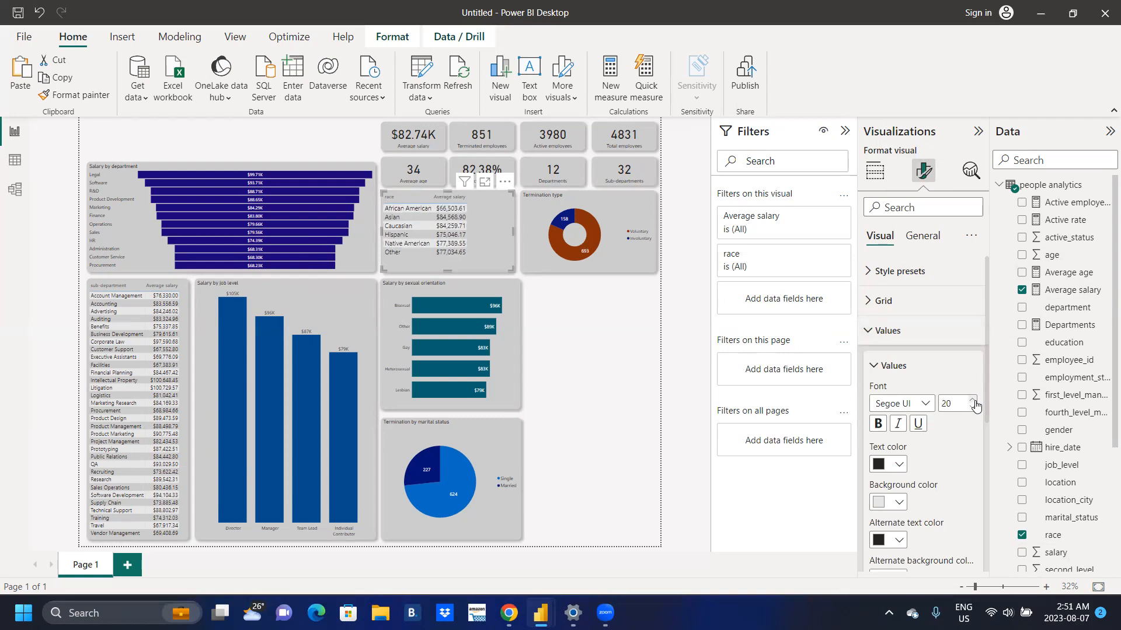
click(972, 401)
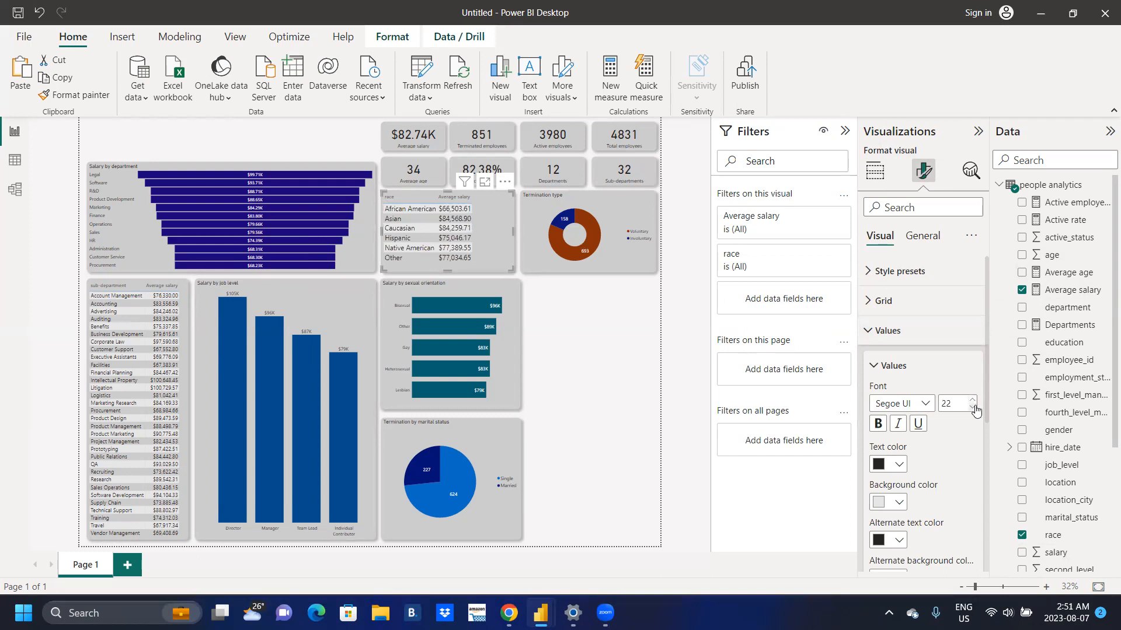
click(972, 407)
click(973, 407)
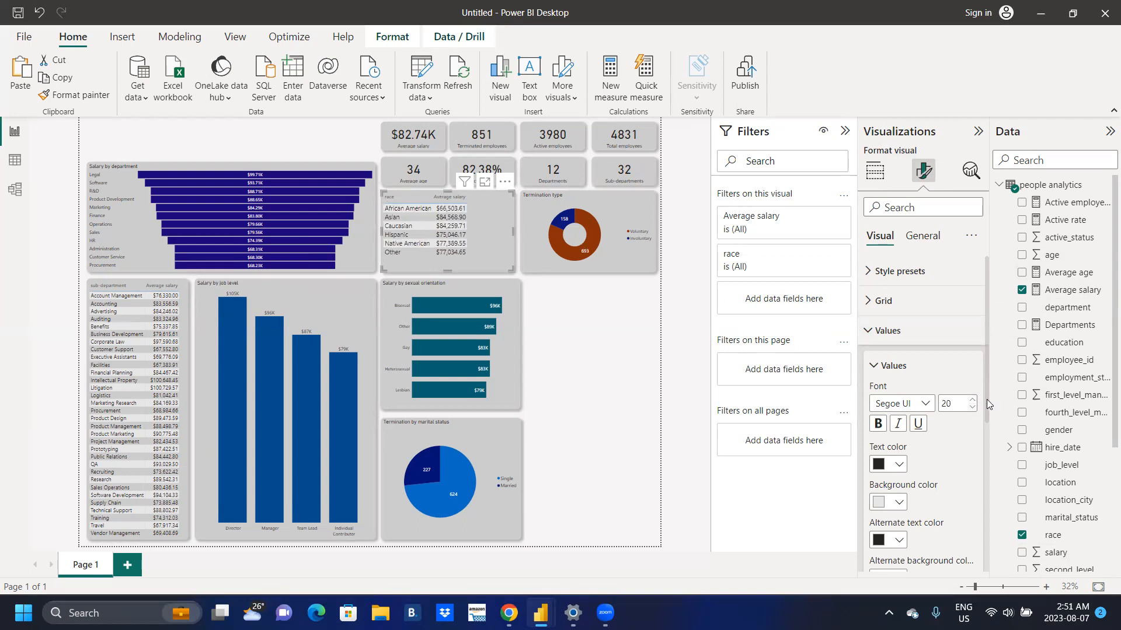
Set the race table's column header font size to 20 and its values font size to 24
scroll(889, 399, down, 5)
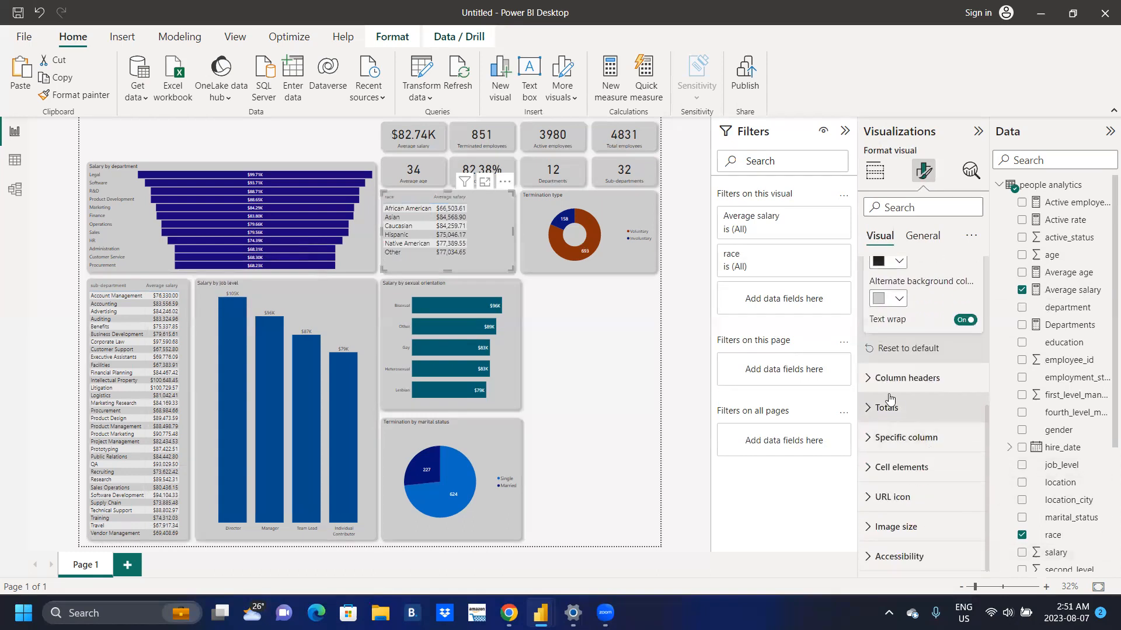
click(871, 378)
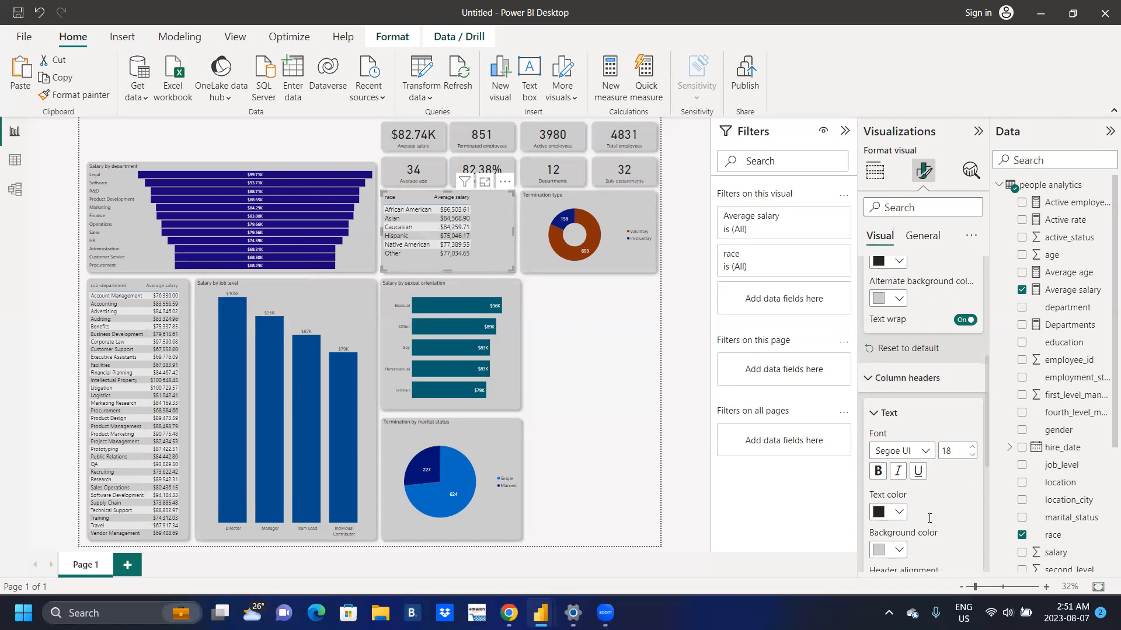
click(972, 447)
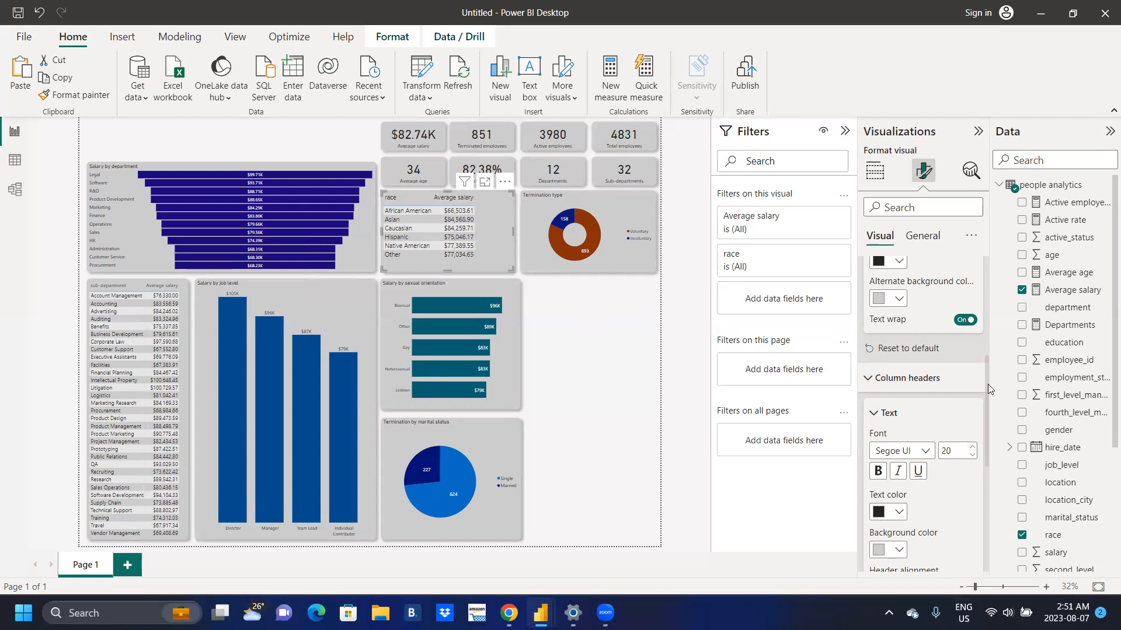
drag(988, 384, 988, 306)
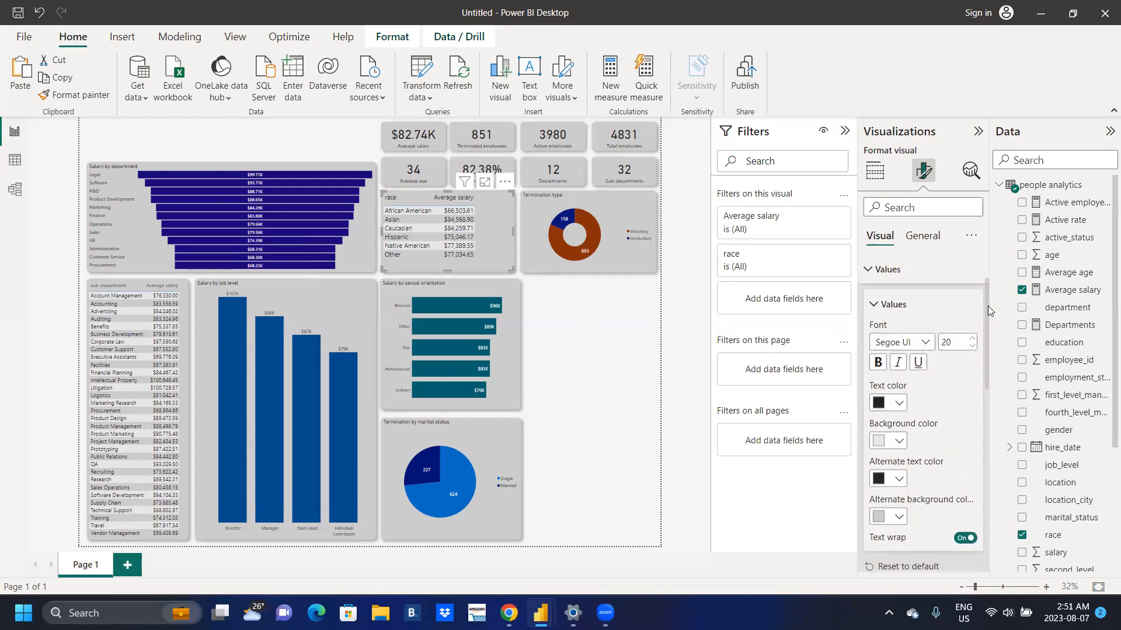
click(970, 339)
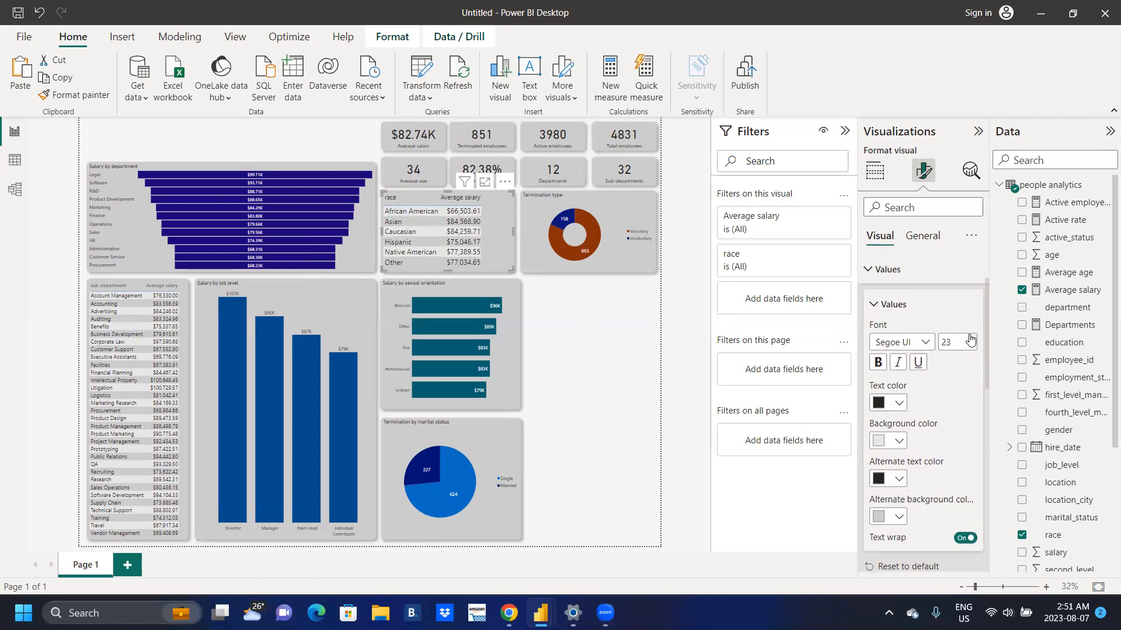
click(970, 338)
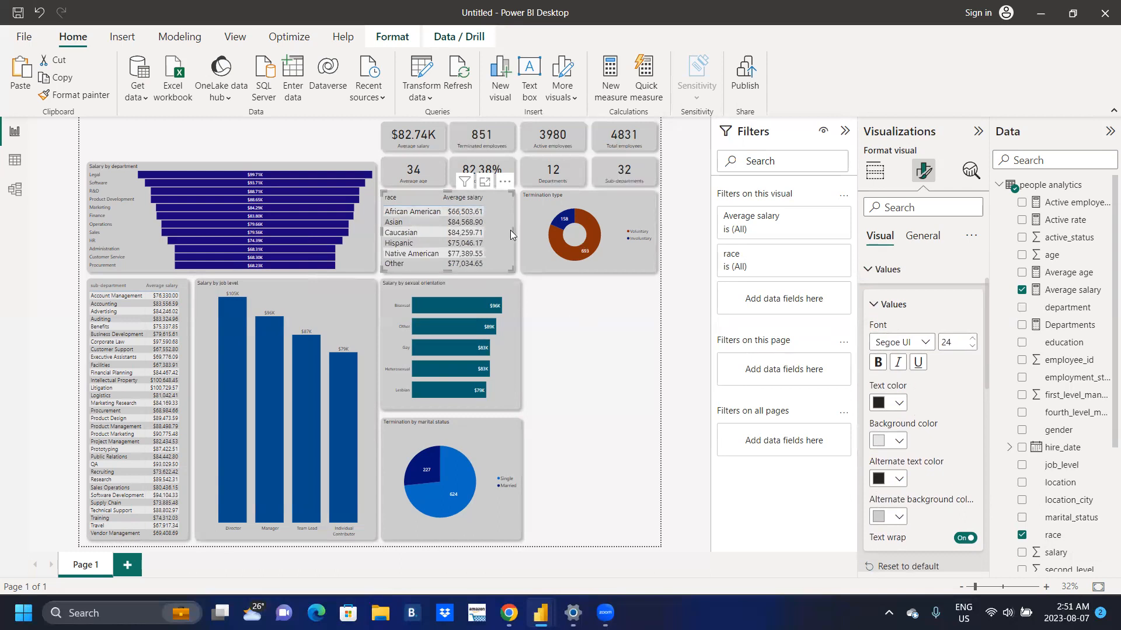
Narrow the race table to fit its columns and widen the Termination type chart leftward to fill the freed space
drag(510, 230, 491, 230)
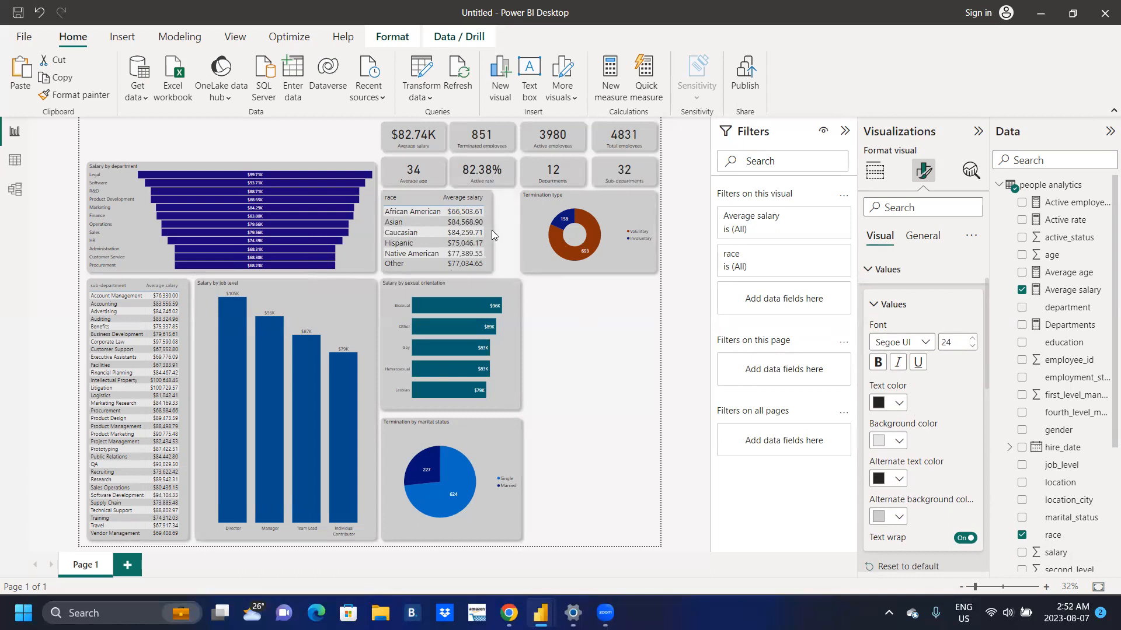
click(537, 220)
drag(511, 236, 496, 235)
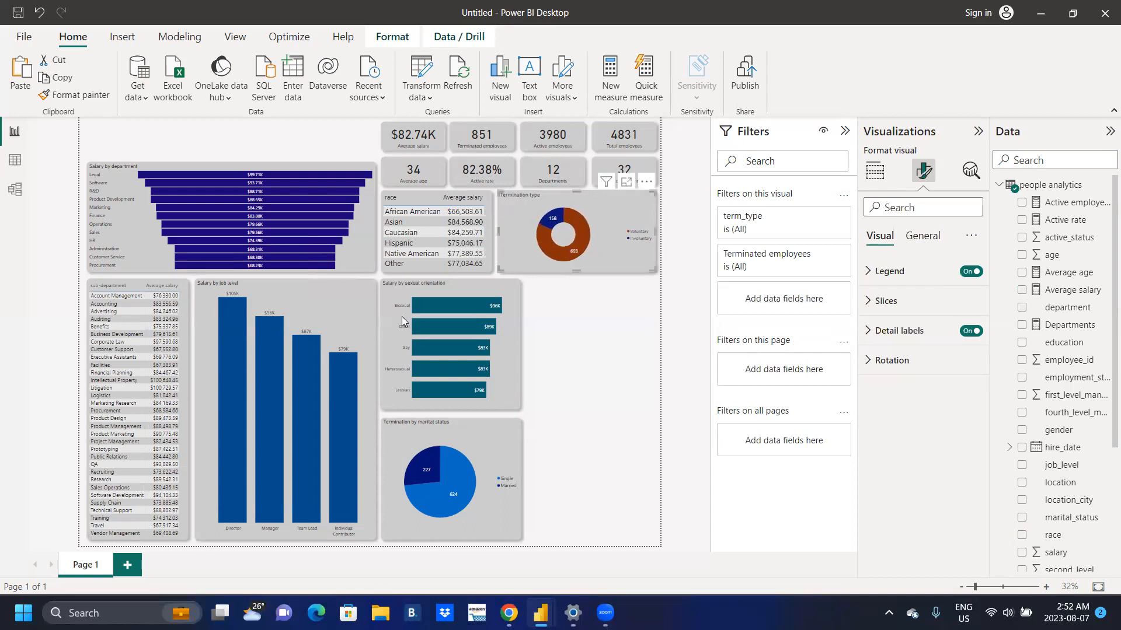
Set the X-axis label font size of the Salary by job level chart to 18
click(344, 302)
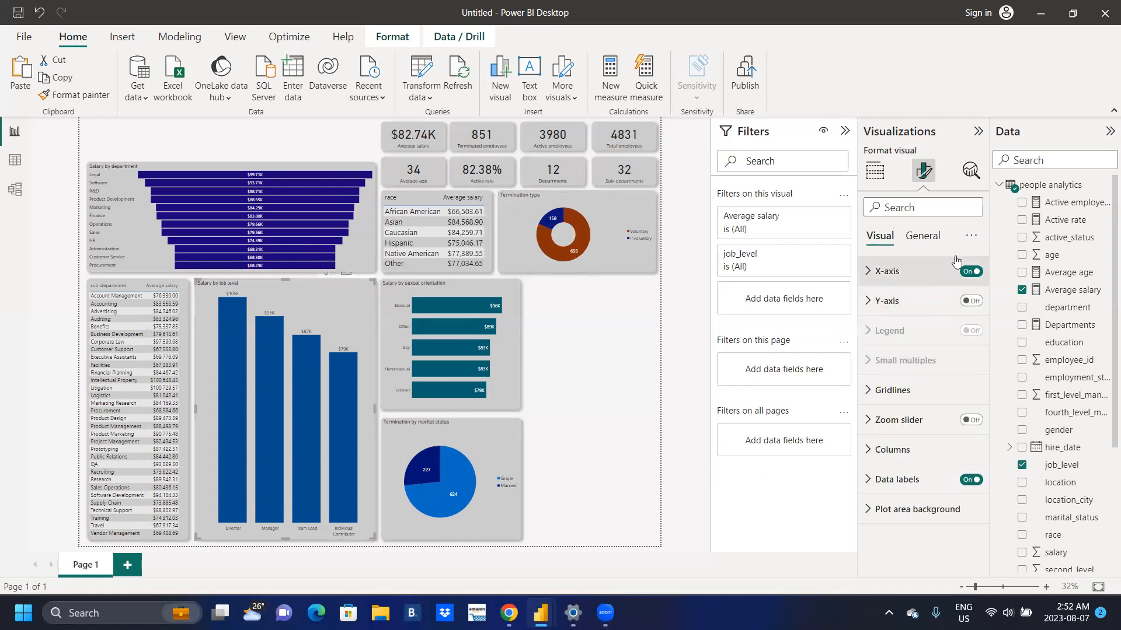
click(861, 282)
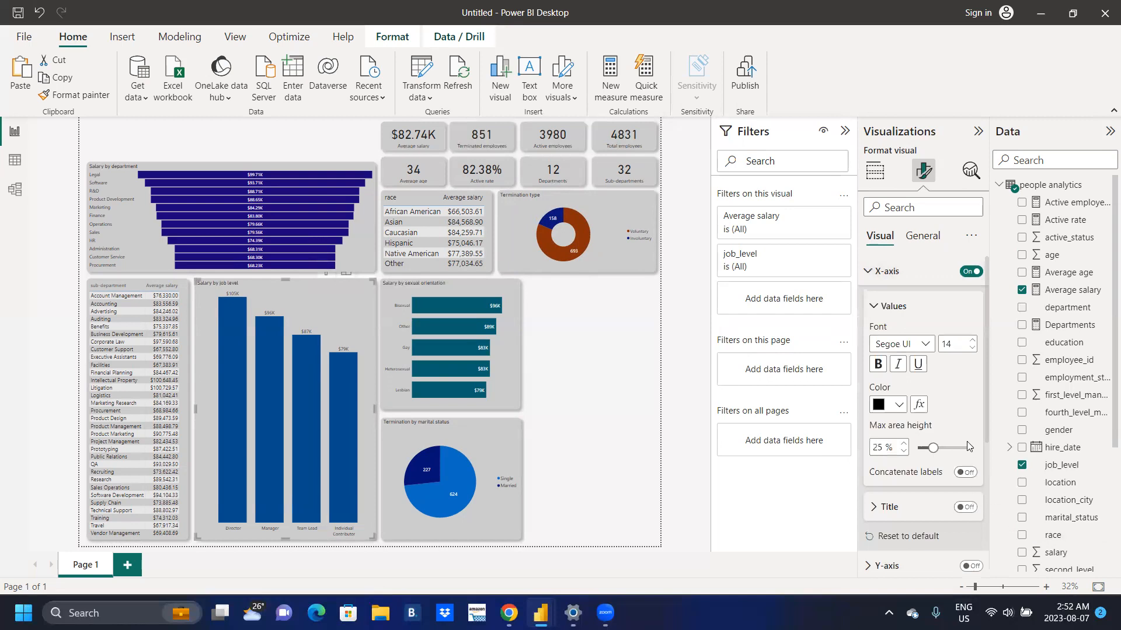
click(972, 341)
click(971, 342)
click(971, 342)
click(972, 341)
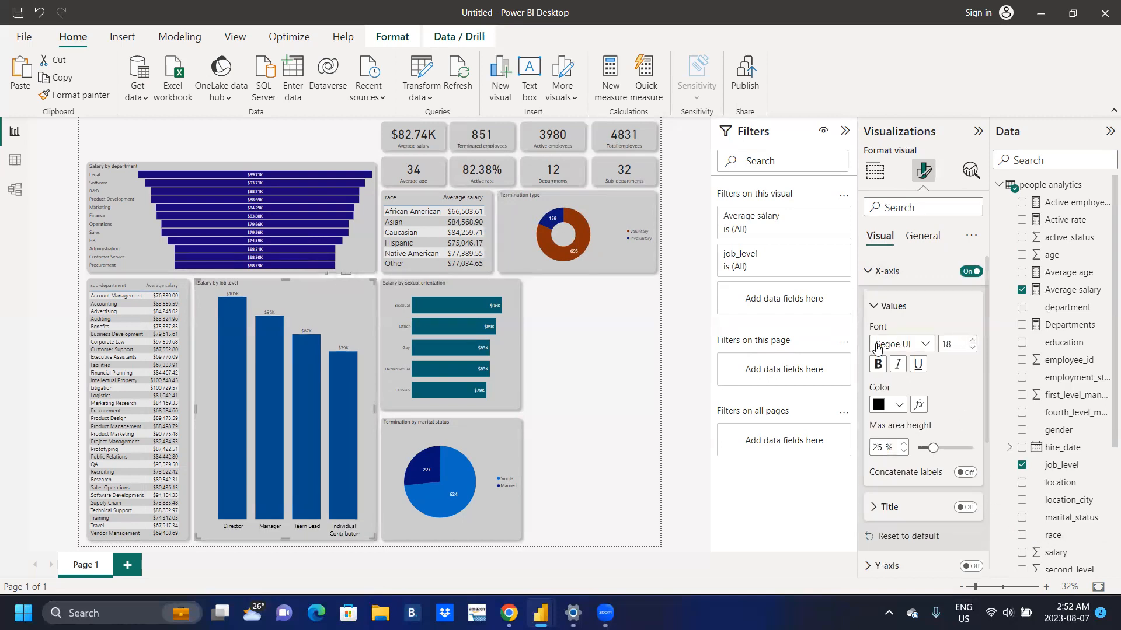
Set the data label font size of the Salary by job level chart to 19
drag(985, 338, 989, 486)
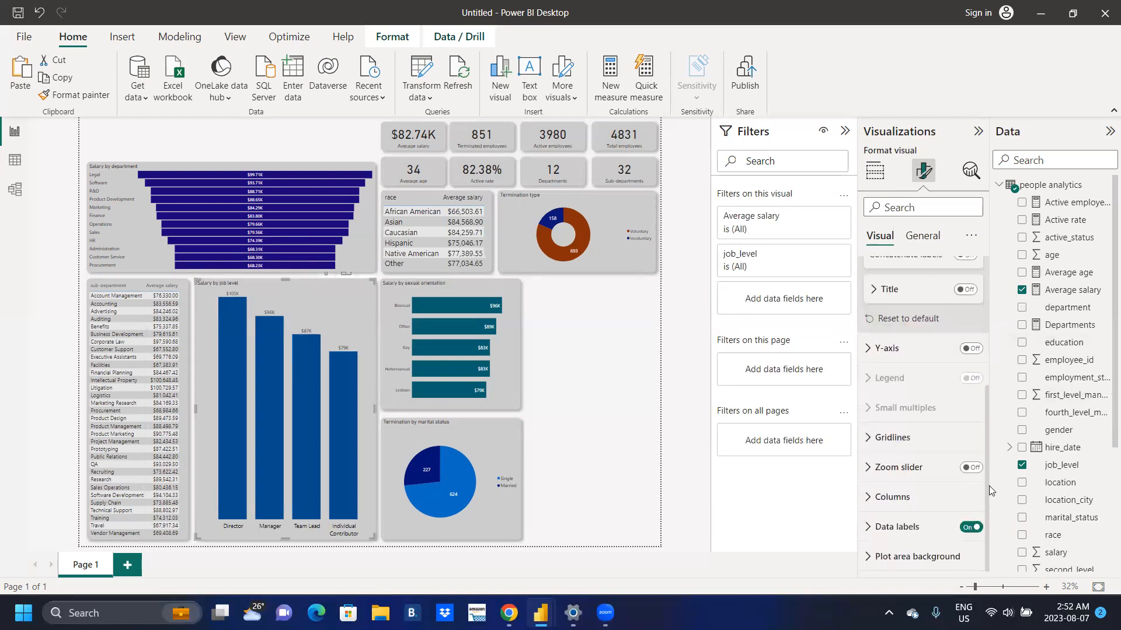
click(871, 531)
drag(984, 400, 998, 491)
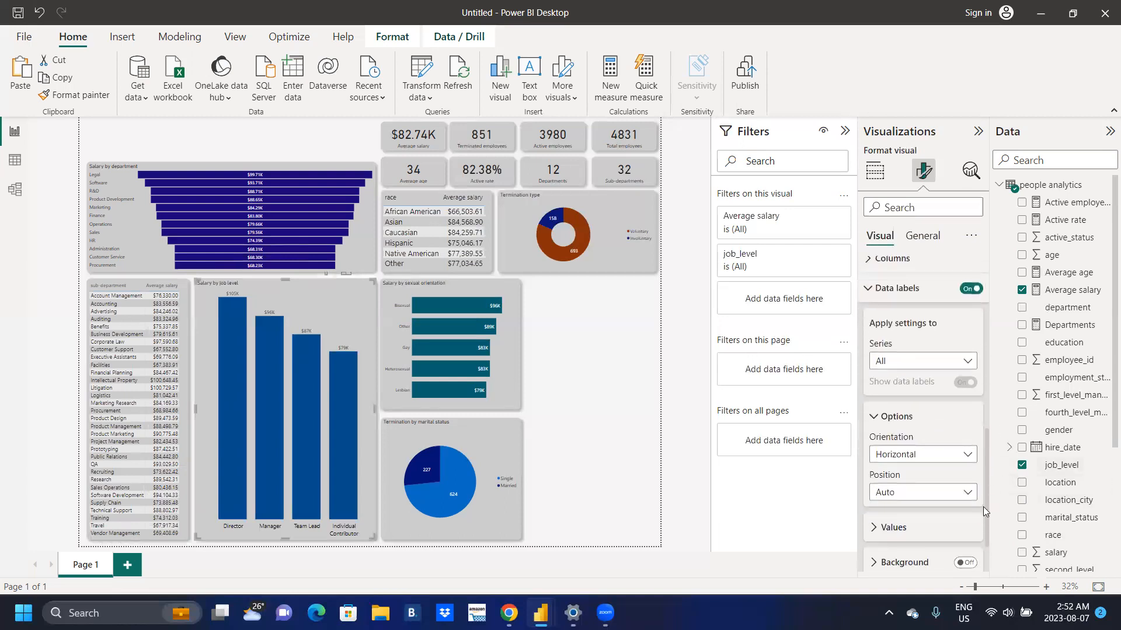
click(875, 529)
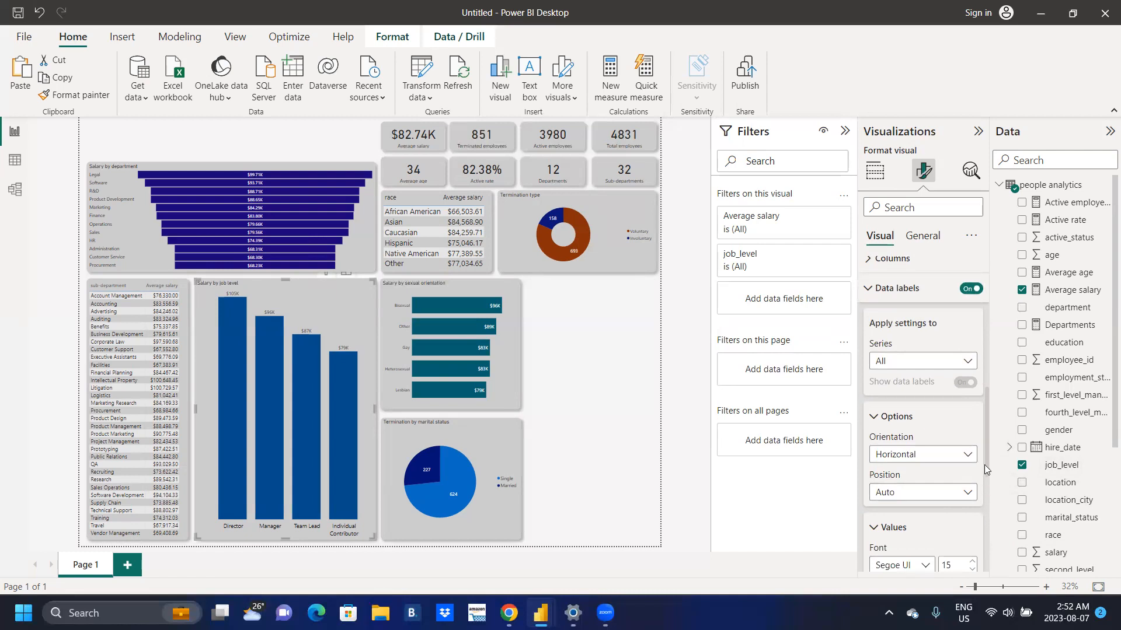
scroll(983, 464, down, 3)
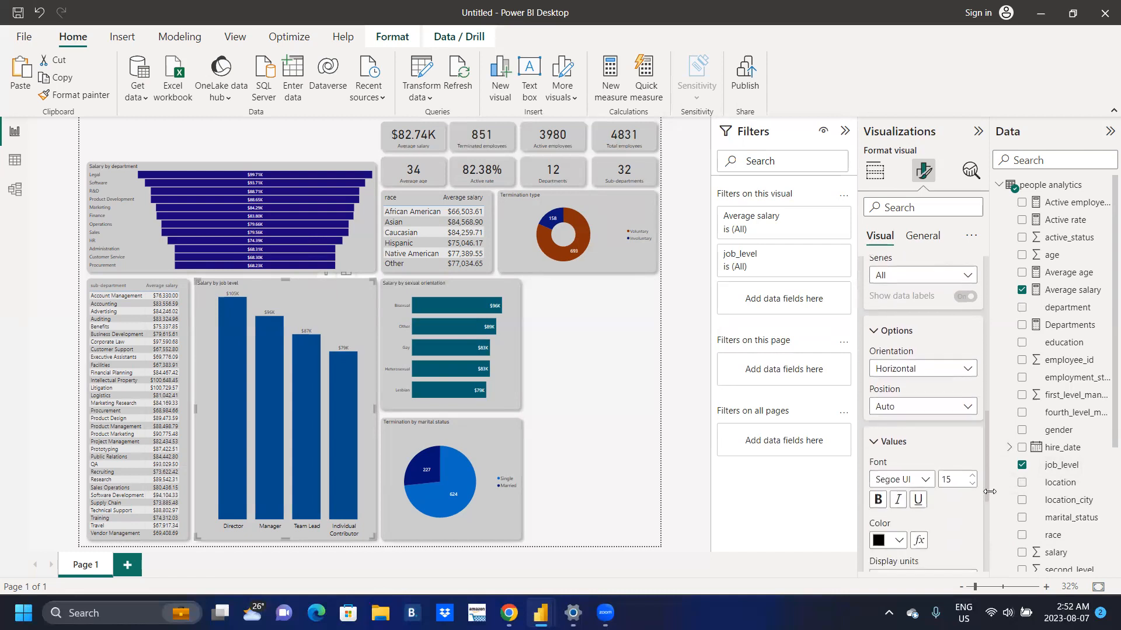
click(973, 467)
click(972, 467)
click(973, 467)
click(973, 467)
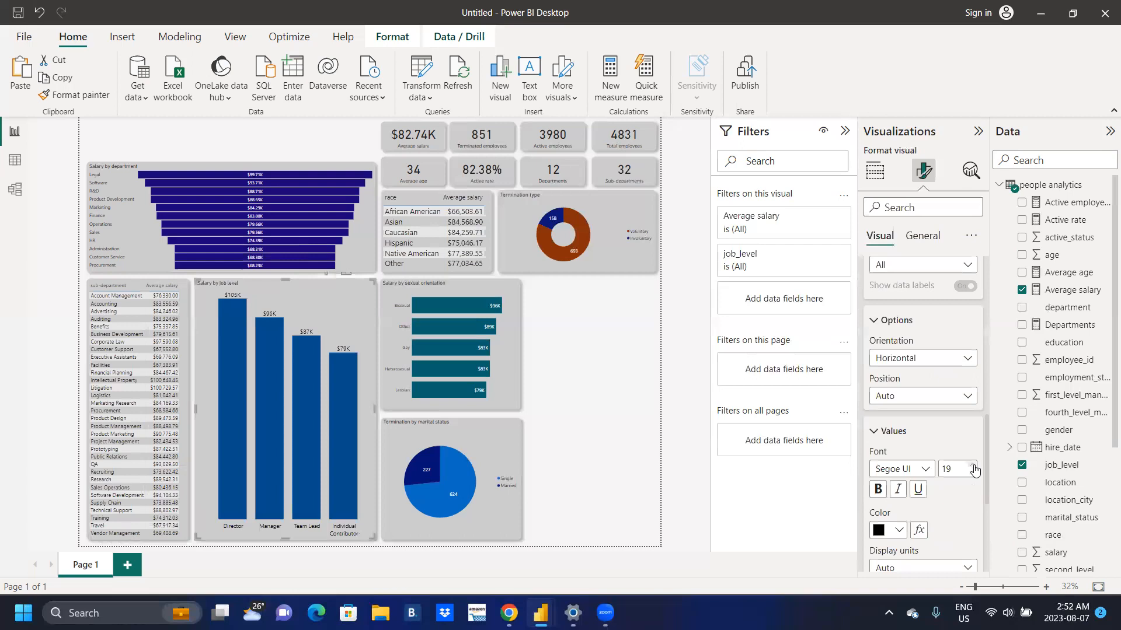
Set the Salary by department chart's category label font size to 16 and its data label font size to 15
click(365, 242)
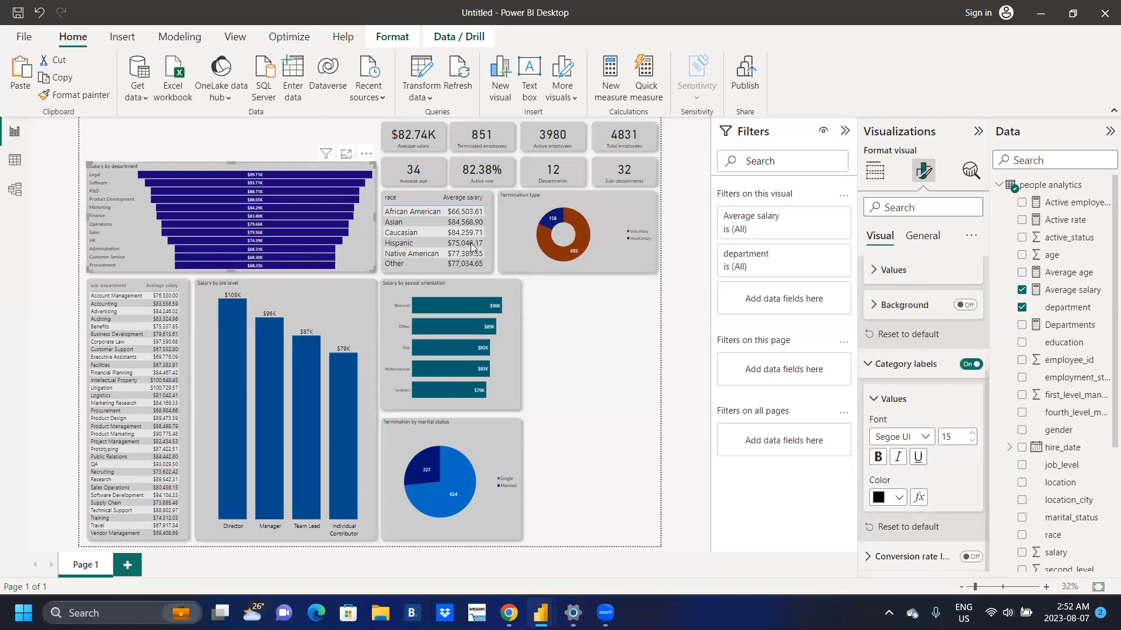
click(973, 436)
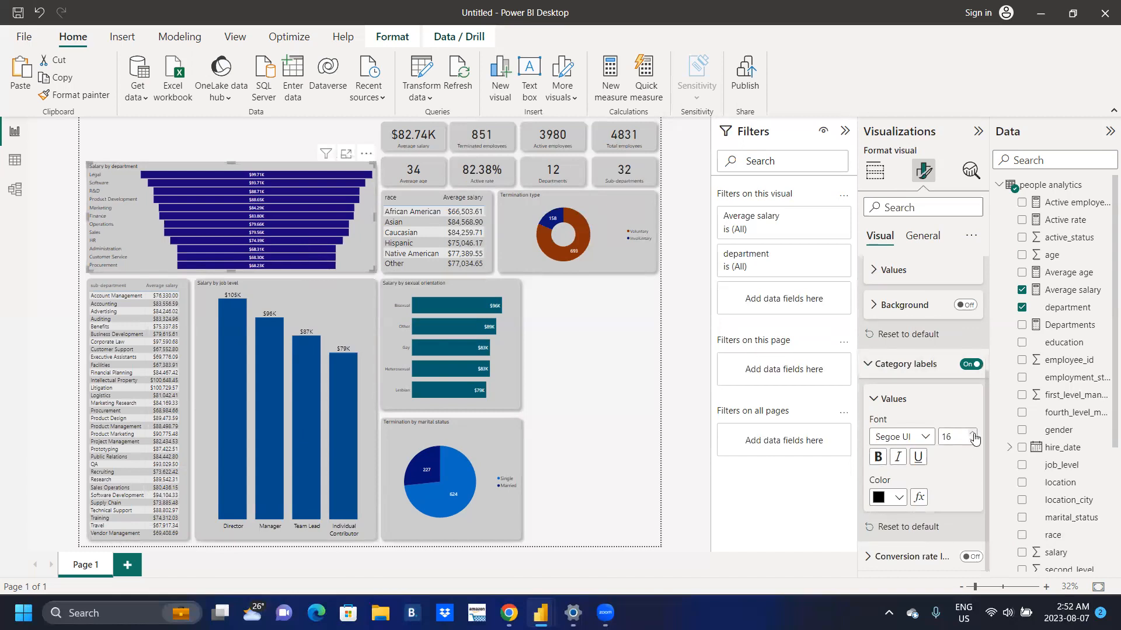
drag(993, 496, 997, 306)
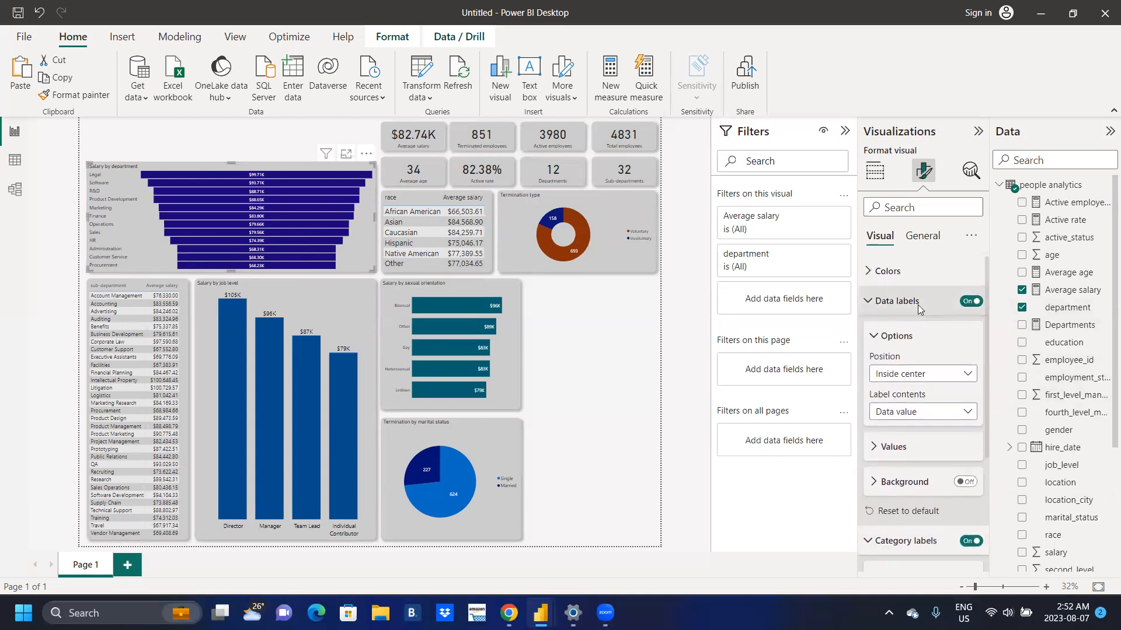
click(884, 450)
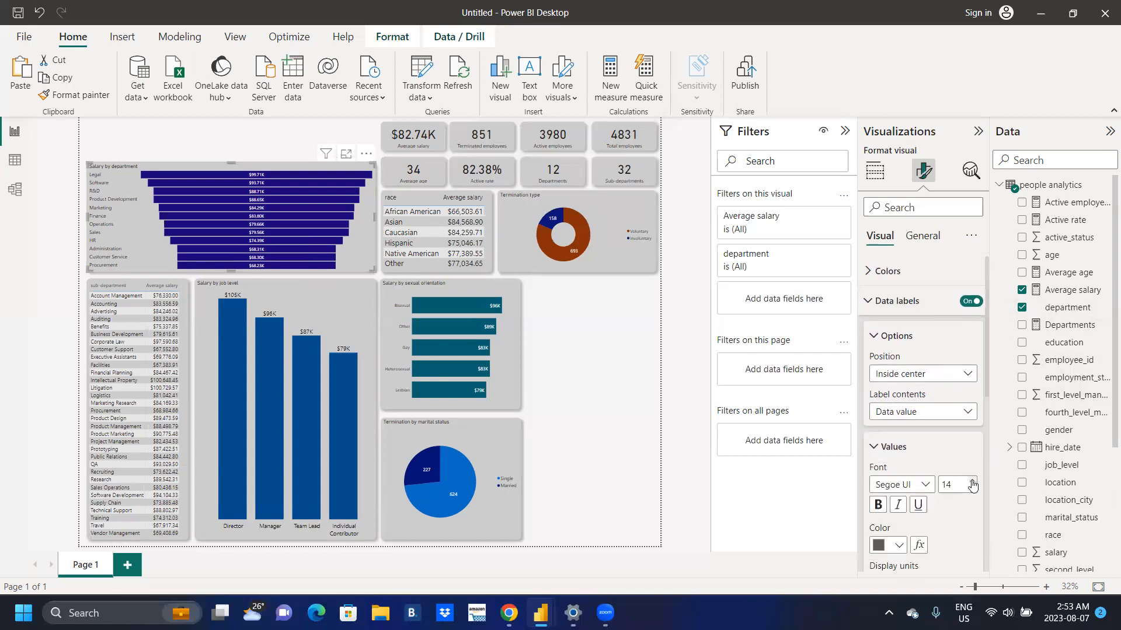
click(971, 483)
click(972, 483)
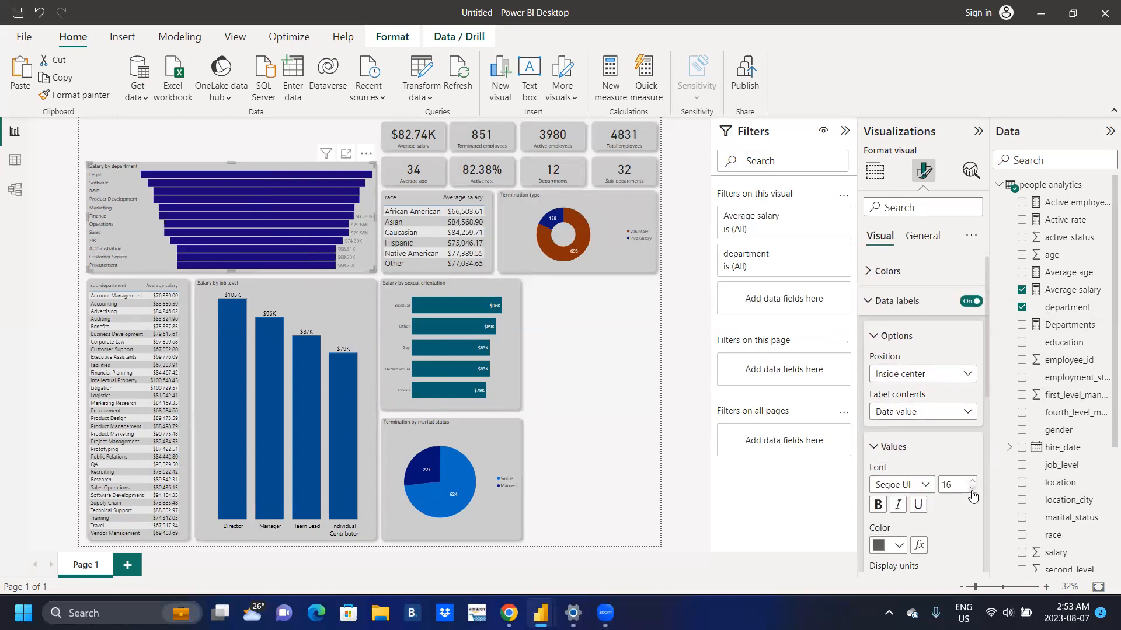
click(971, 488)
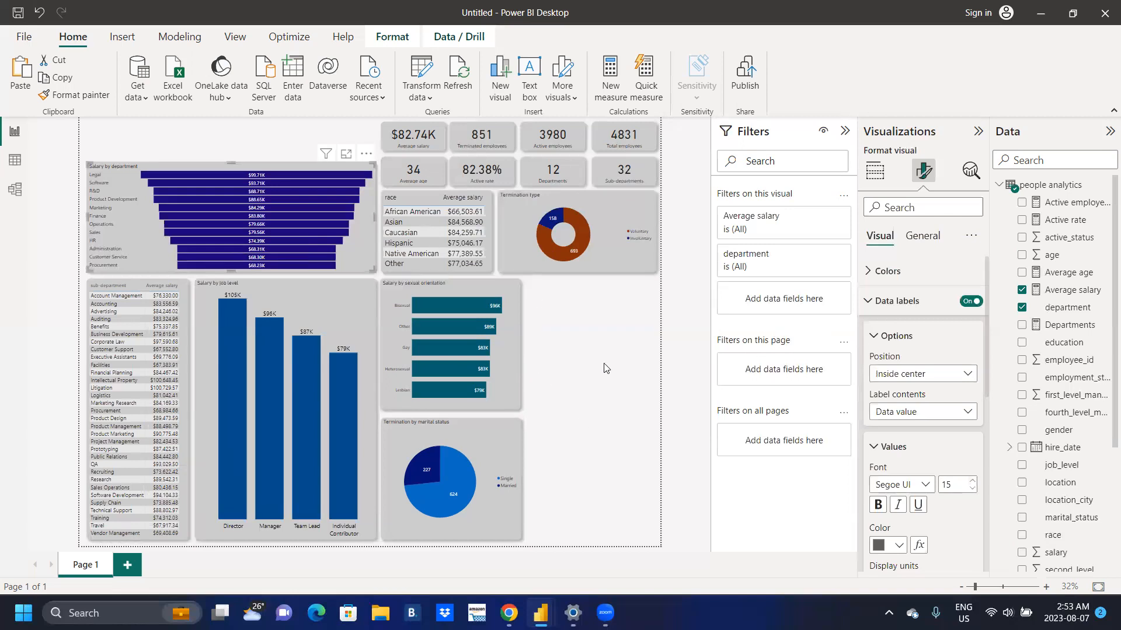
Widen the Salary by sexual orientation and Termination by marital status charts rightward to matching widths
click(514, 346)
drag(520, 344, 553, 344)
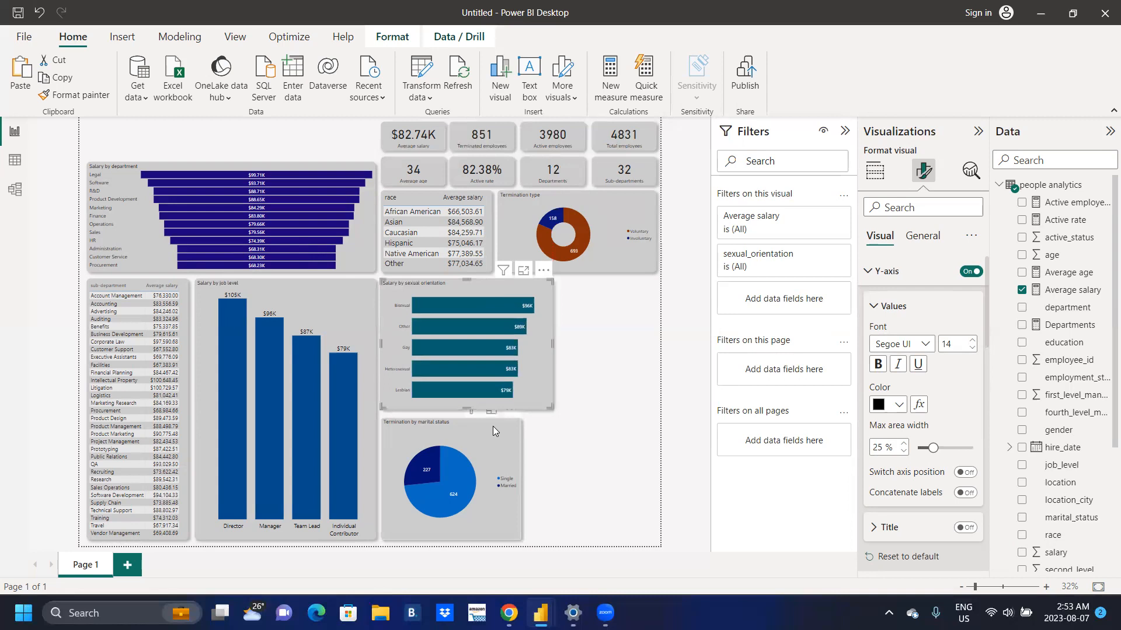
click(492, 429)
drag(521, 477, 553, 471)
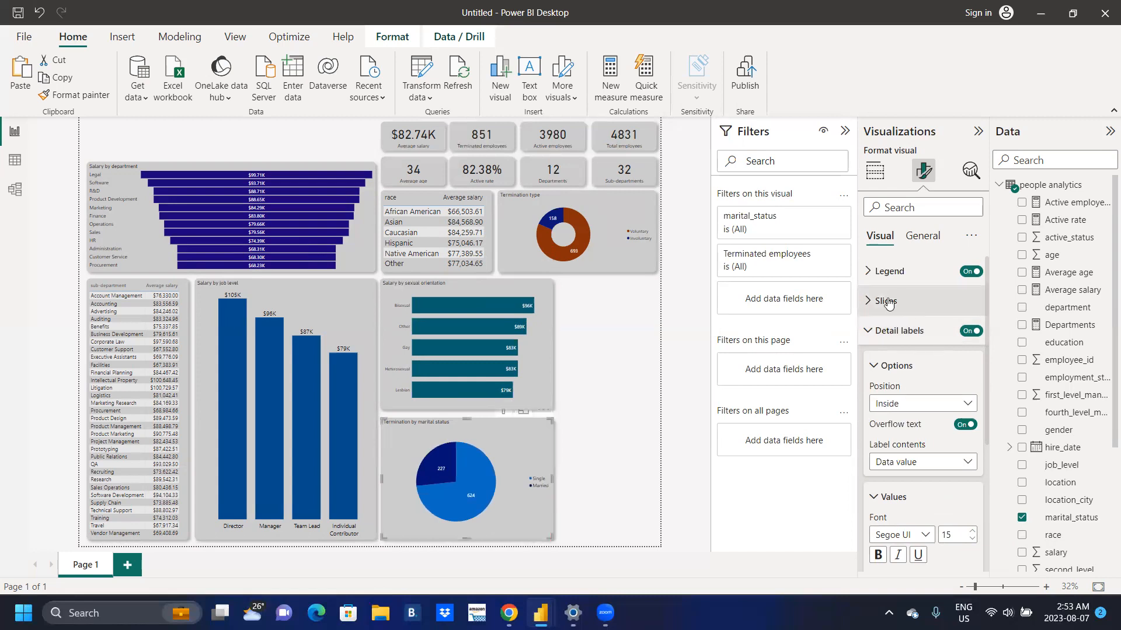
Set the detail label font size of the Termination by marital status chart to 18
drag(988, 338, 978, 449)
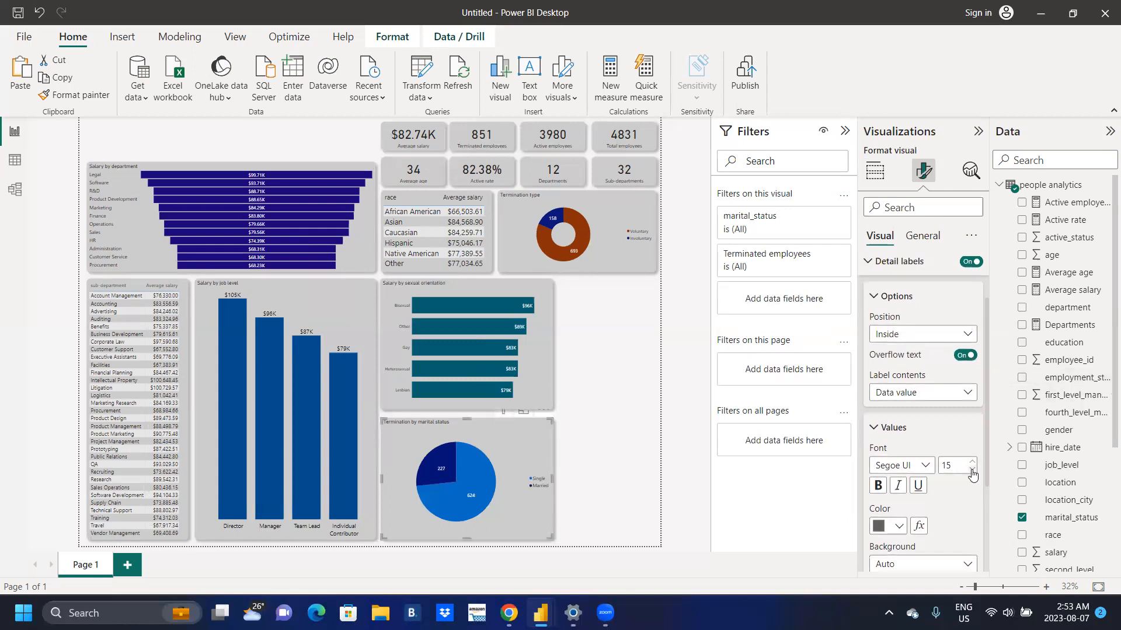
click(974, 462)
click(974, 463)
click(974, 462)
Set the legend text font size of the Termination by marital status chart to 18
scroll(984, 447, up, 2)
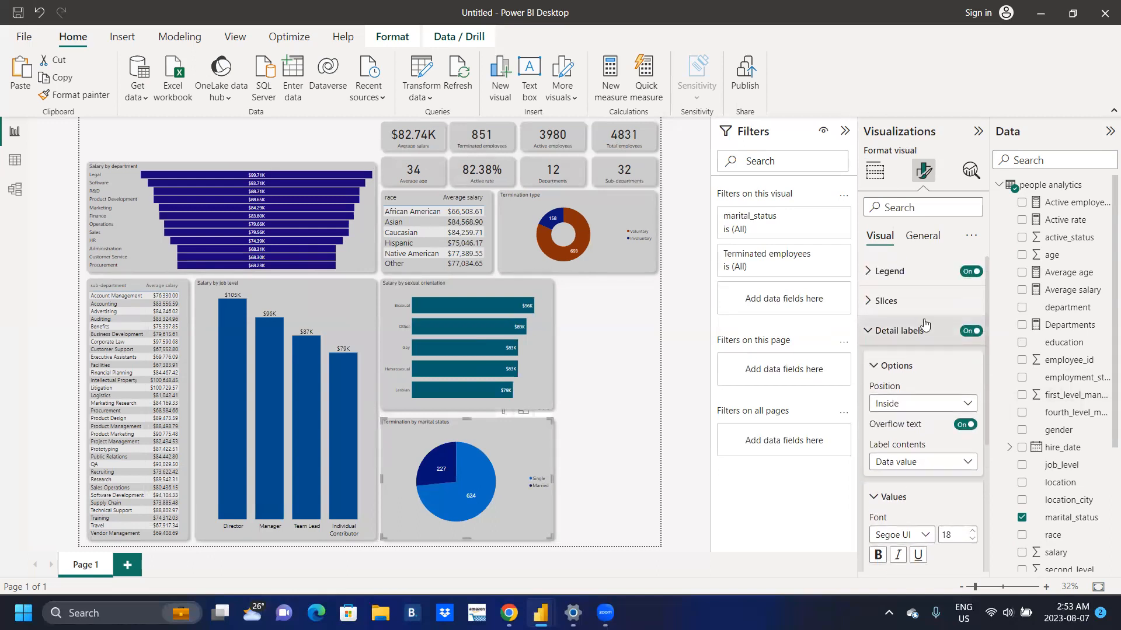
click(867, 271)
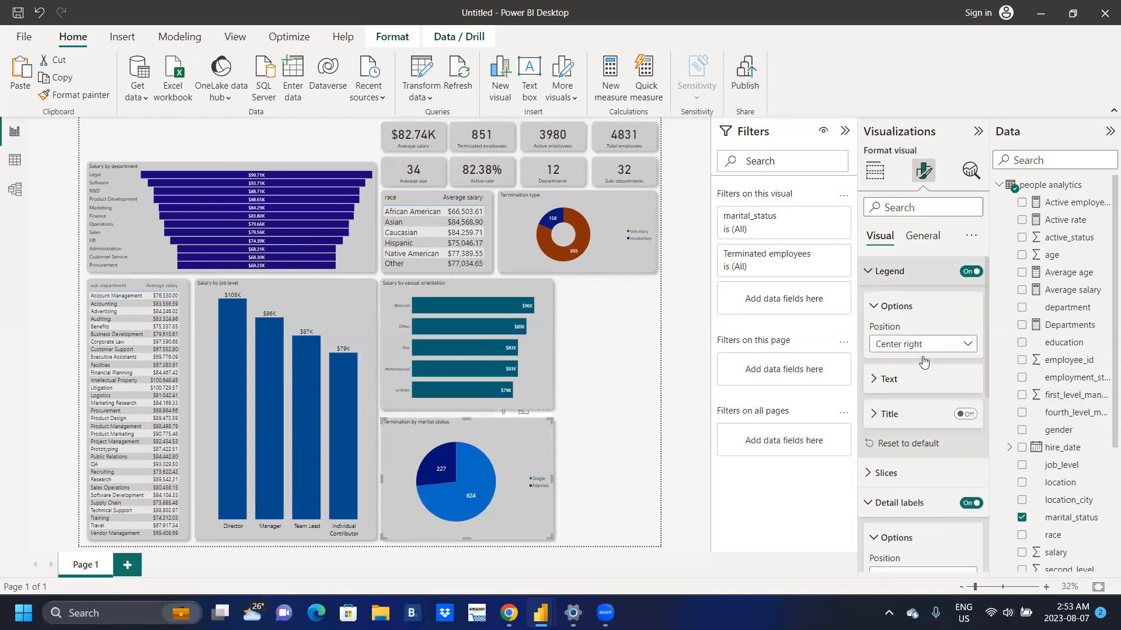
click(877, 384)
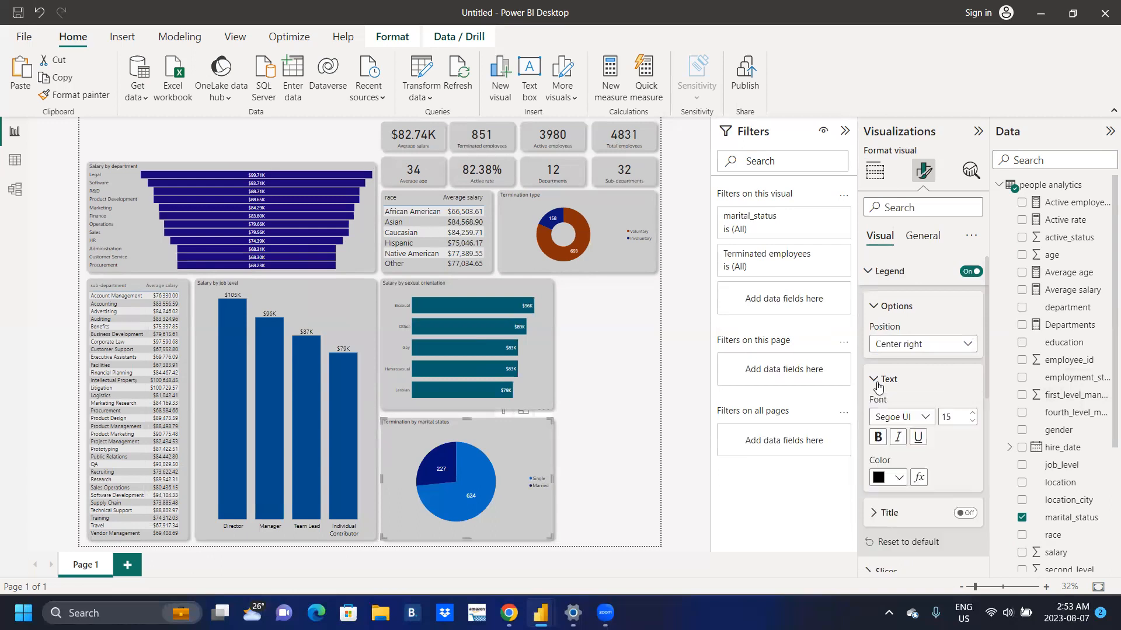
click(972, 415)
click(972, 414)
click(971, 414)
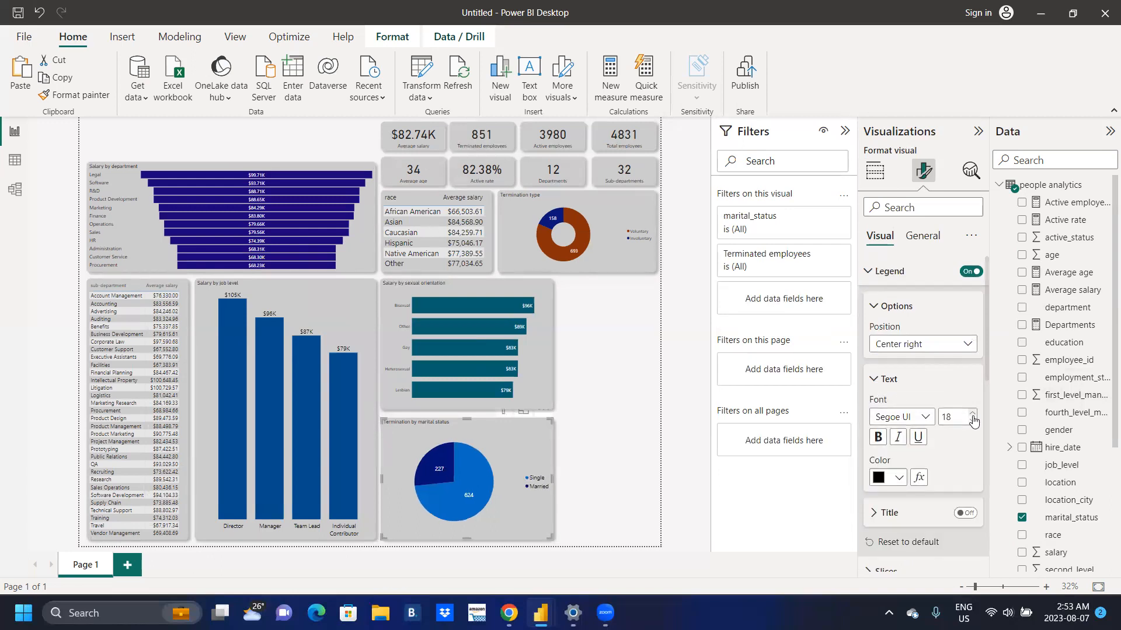
Set the title font size of the Termination by marital status chart to 20
click(928, 238)
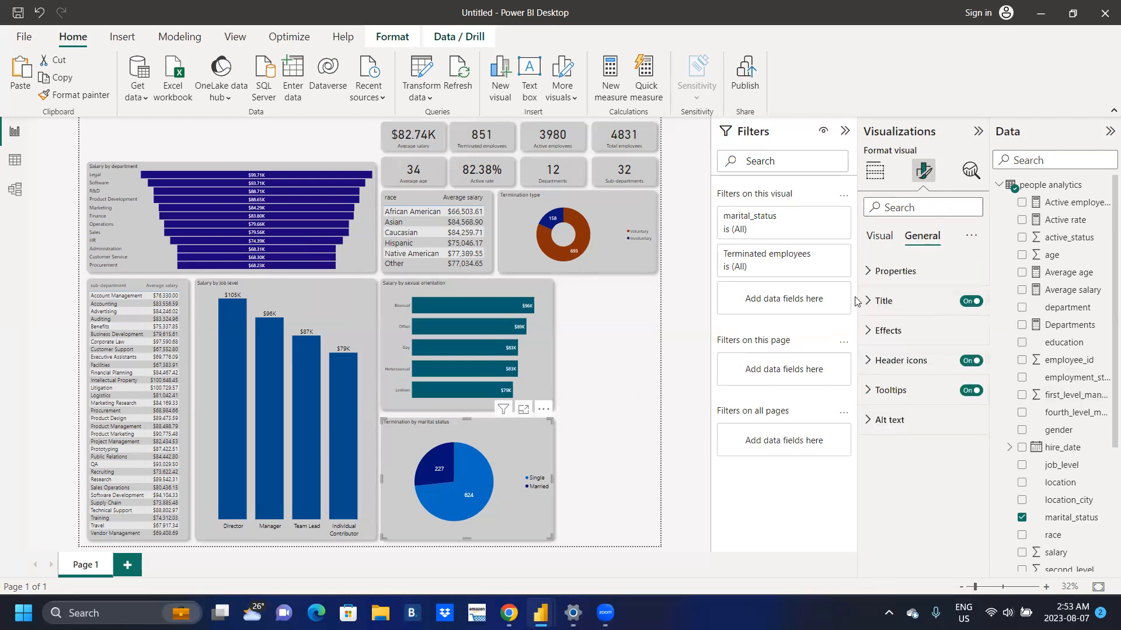
click(864, 302)
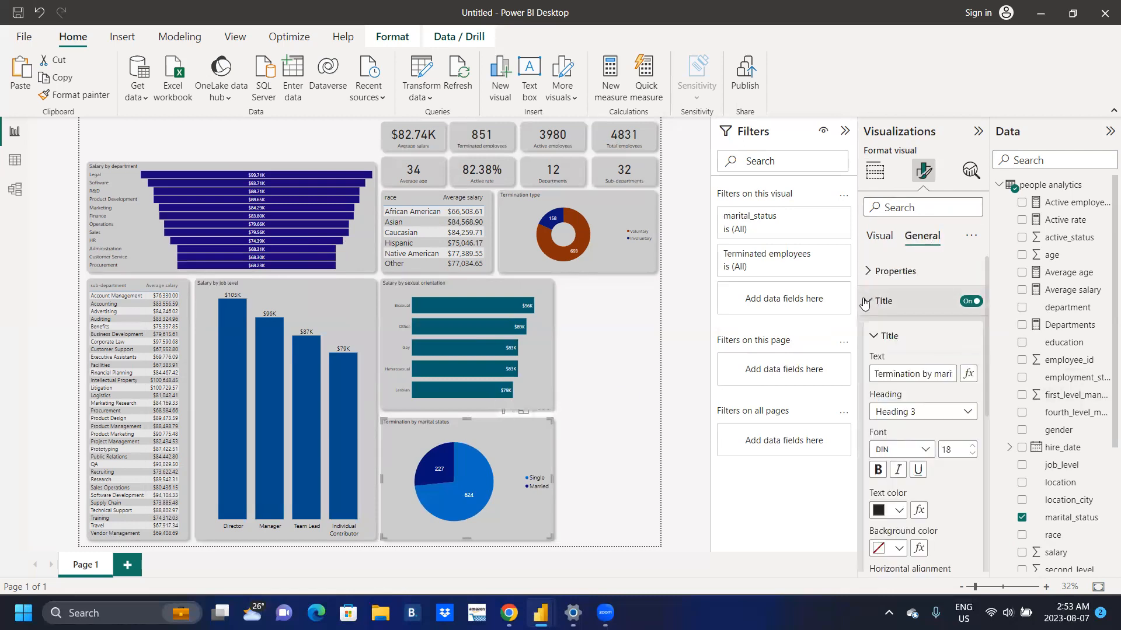
click(973, 446)
click(973, 446)
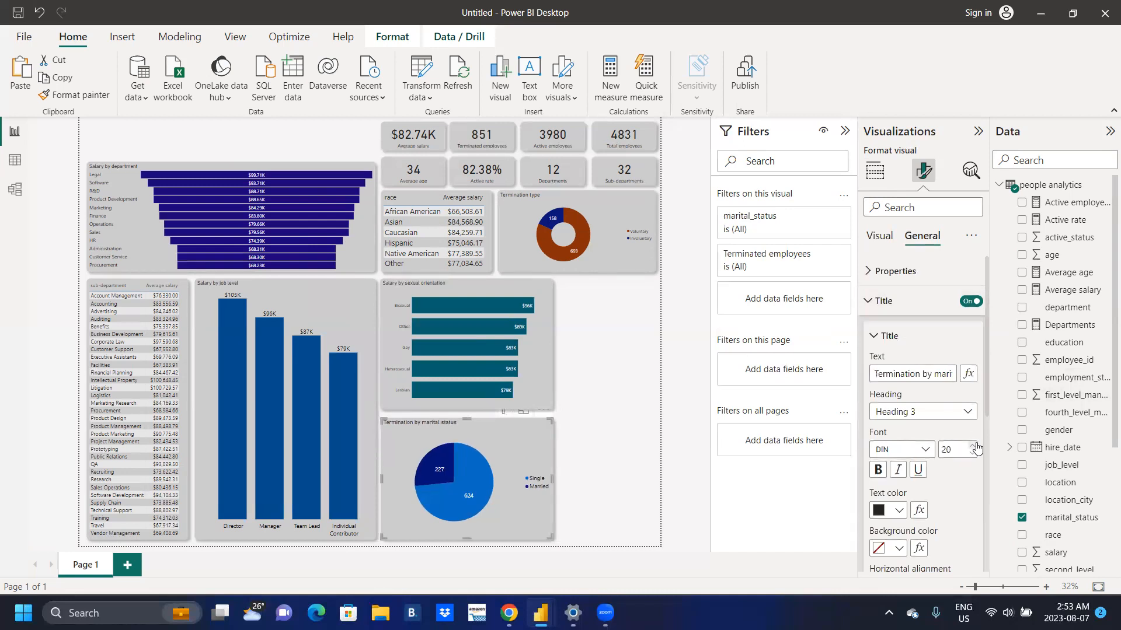
Set the title font size to 20 on the Salary by job level, Salary by department and Salary by sexual orientation charts
click(347, 297)
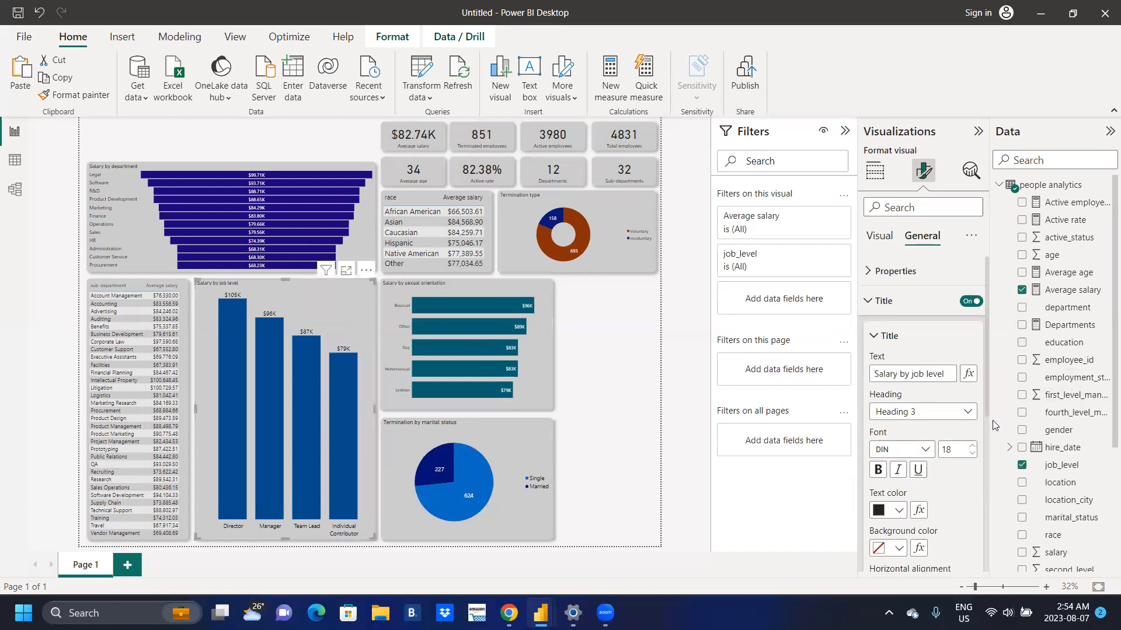
double_click(972, 446)
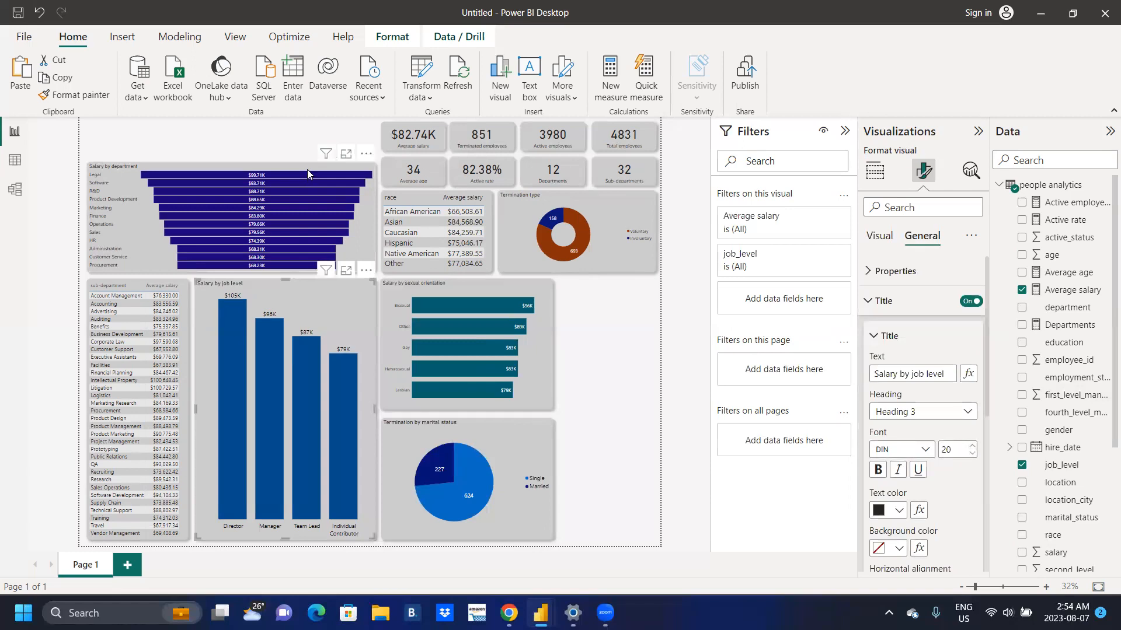
click(124, 178)
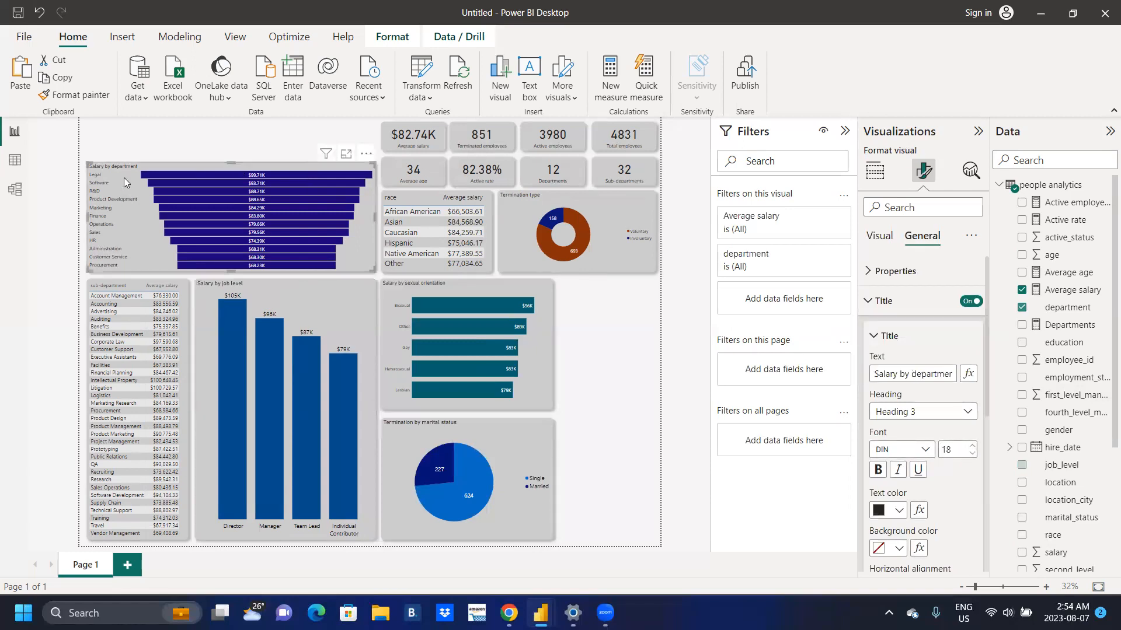
double_click(972, 445)
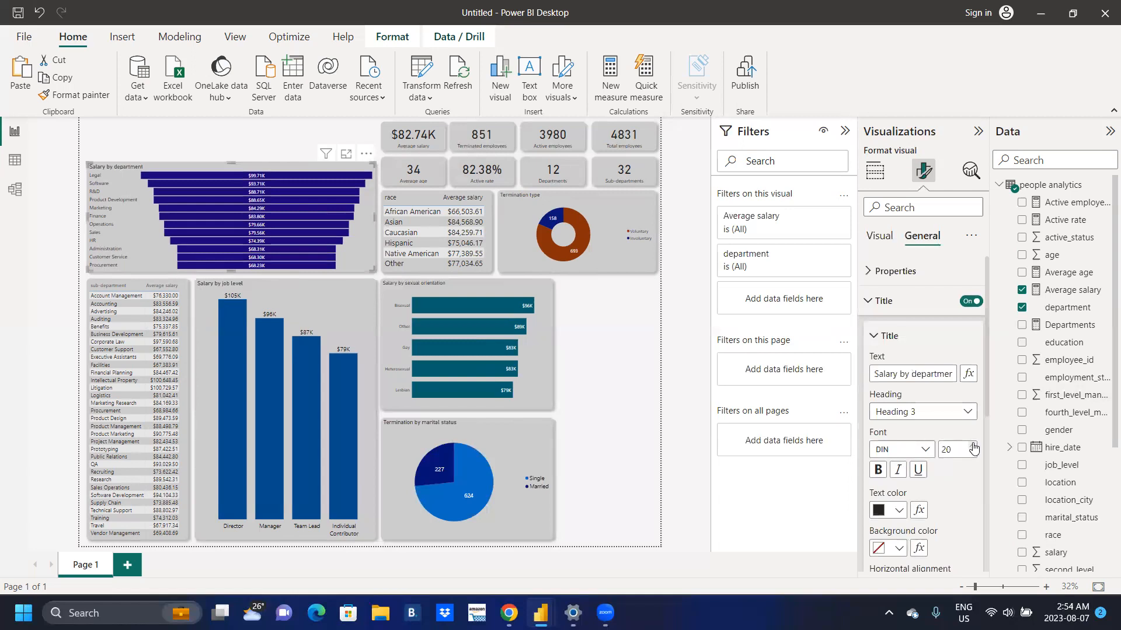
click(534, 294)
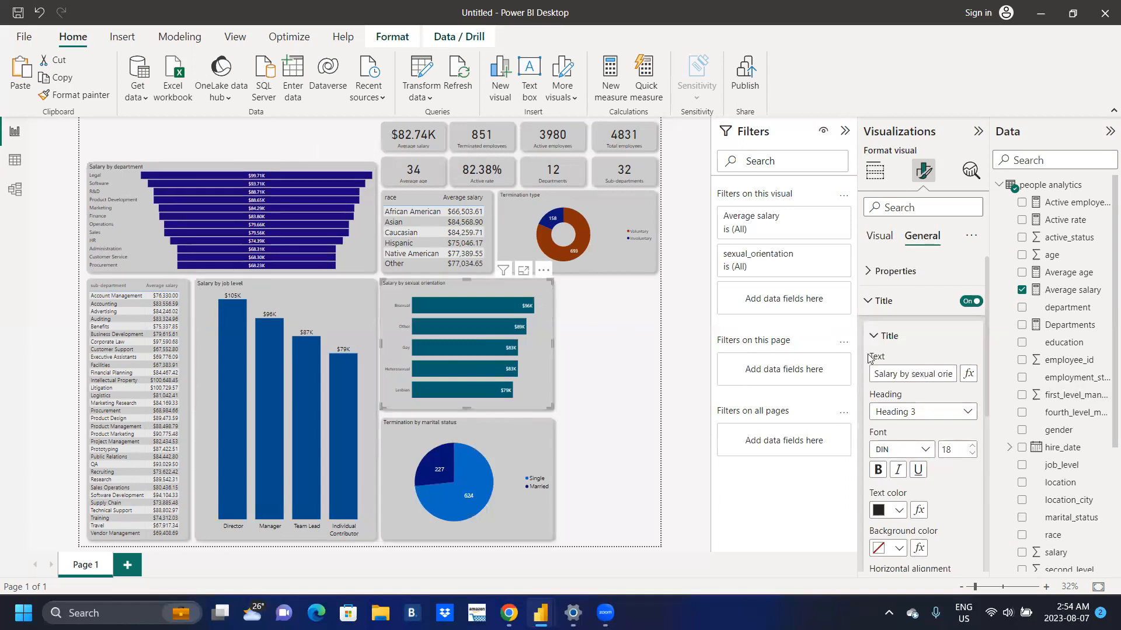
double_click(972, 446)
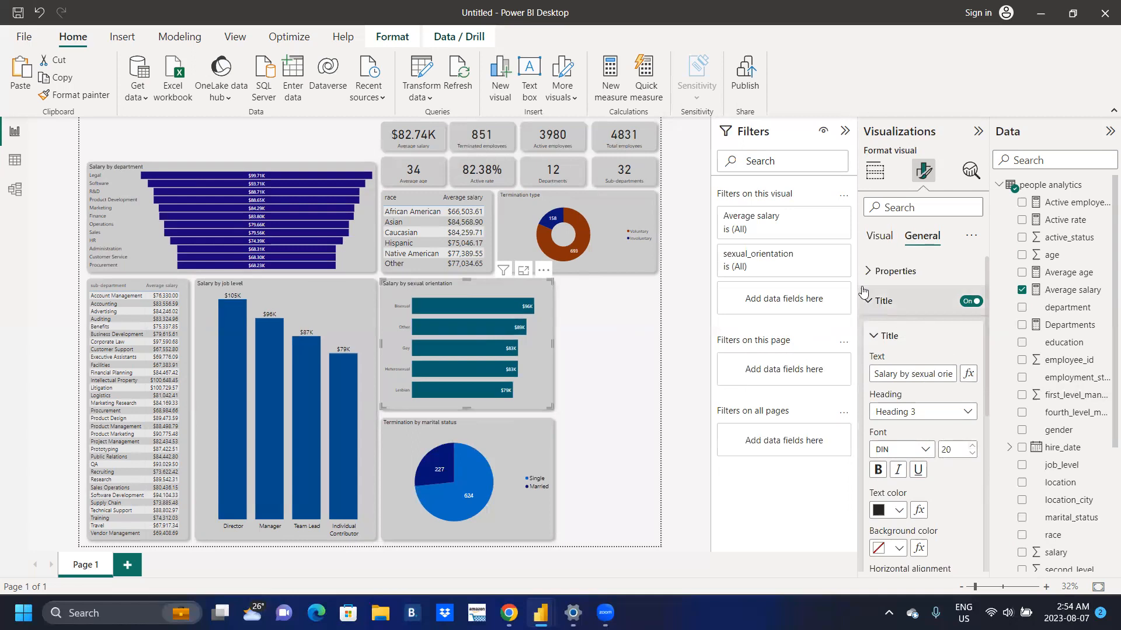
Set the Salary by sexual orientation chart's Y-axis label font size to 16 and its data label font size to 18
click(883, 238)
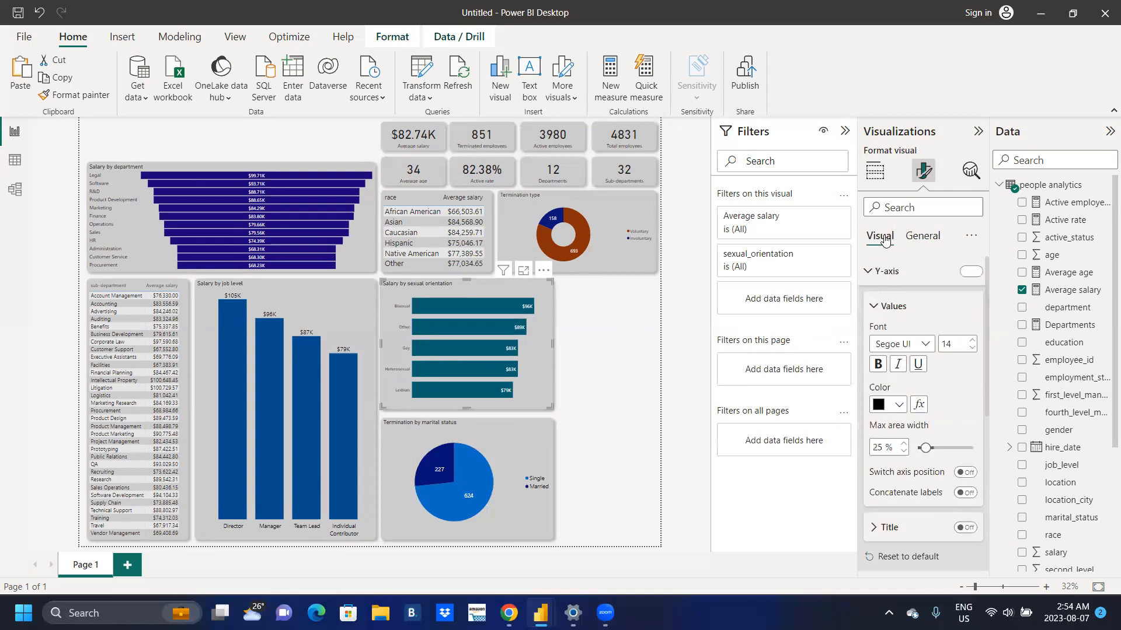
click(973, 340)
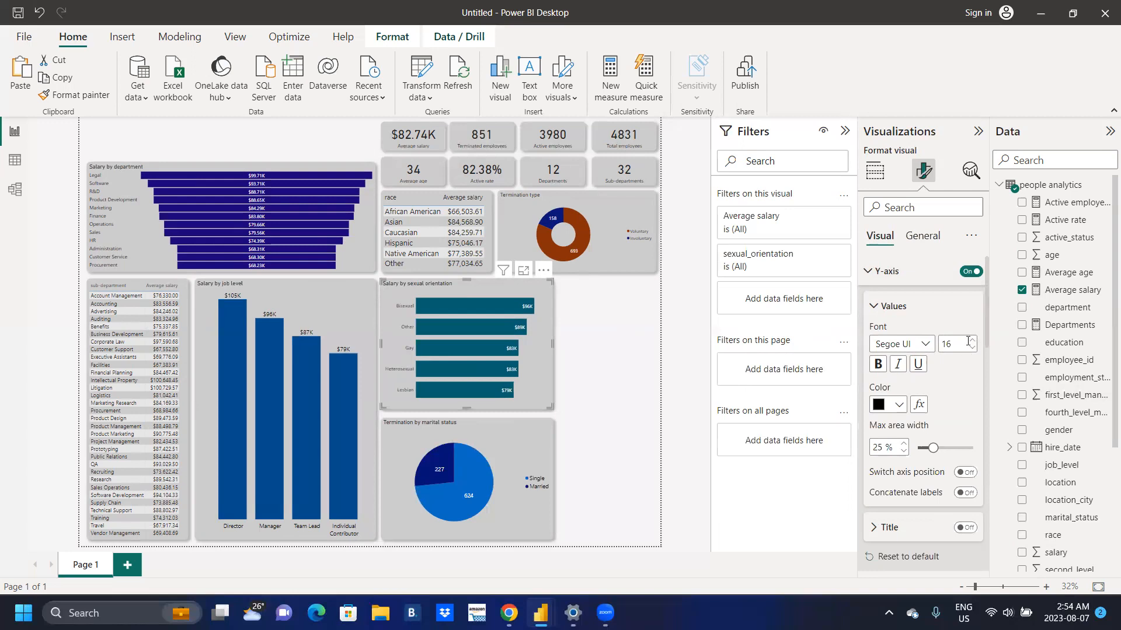
drag(985, 333, 1002, 437)
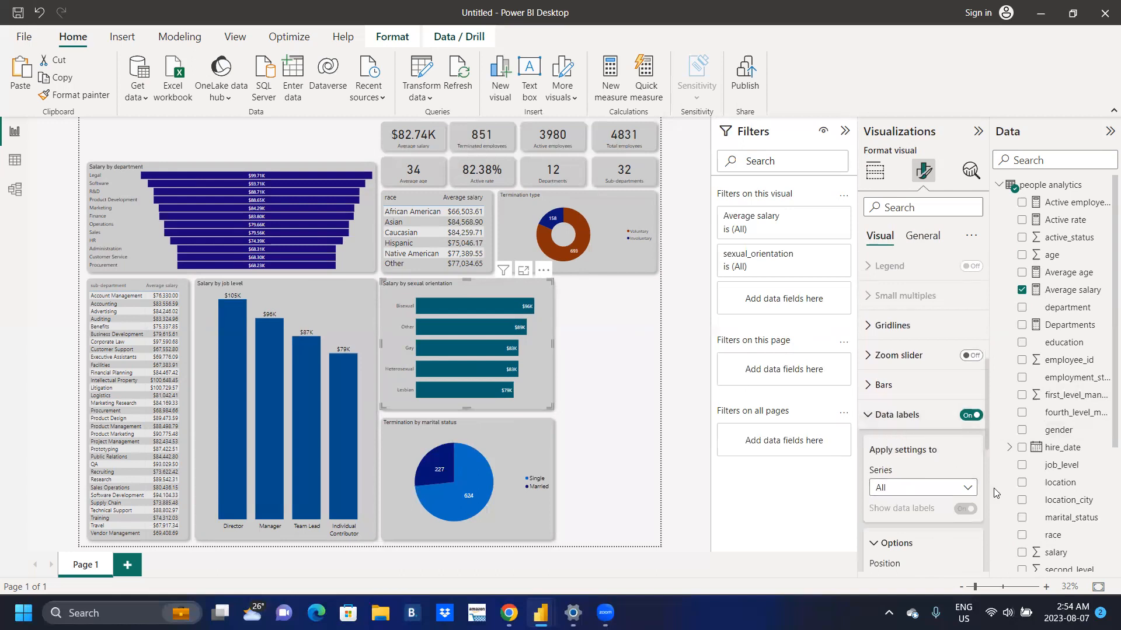
drag(986, 430, 988, 478)
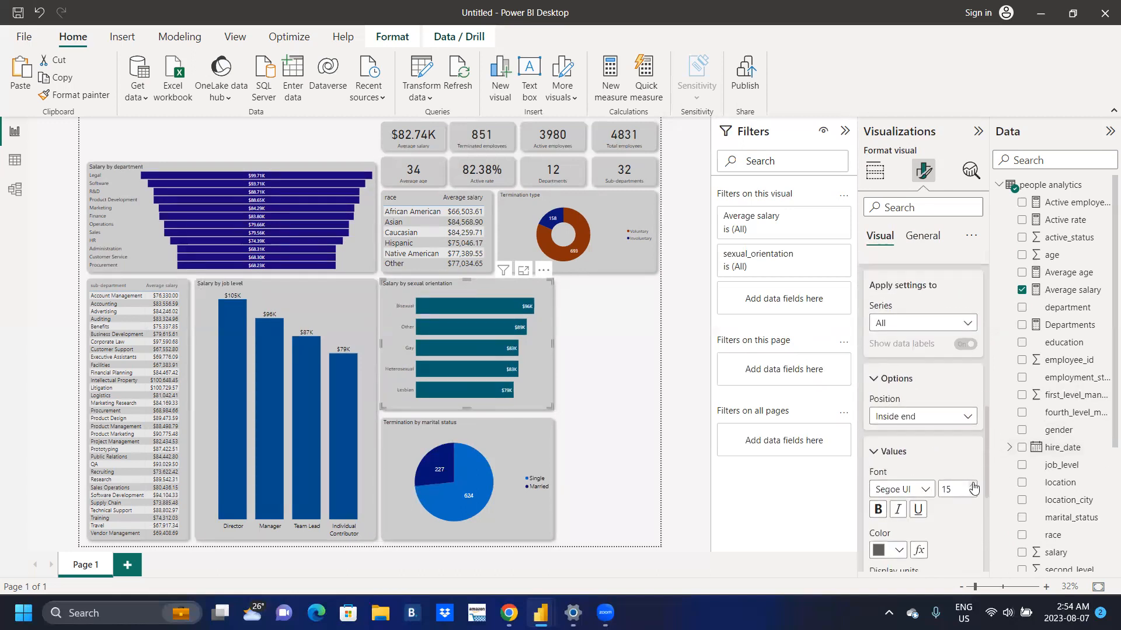
click(973, 487)
click(973, 486)
click(973, 486)
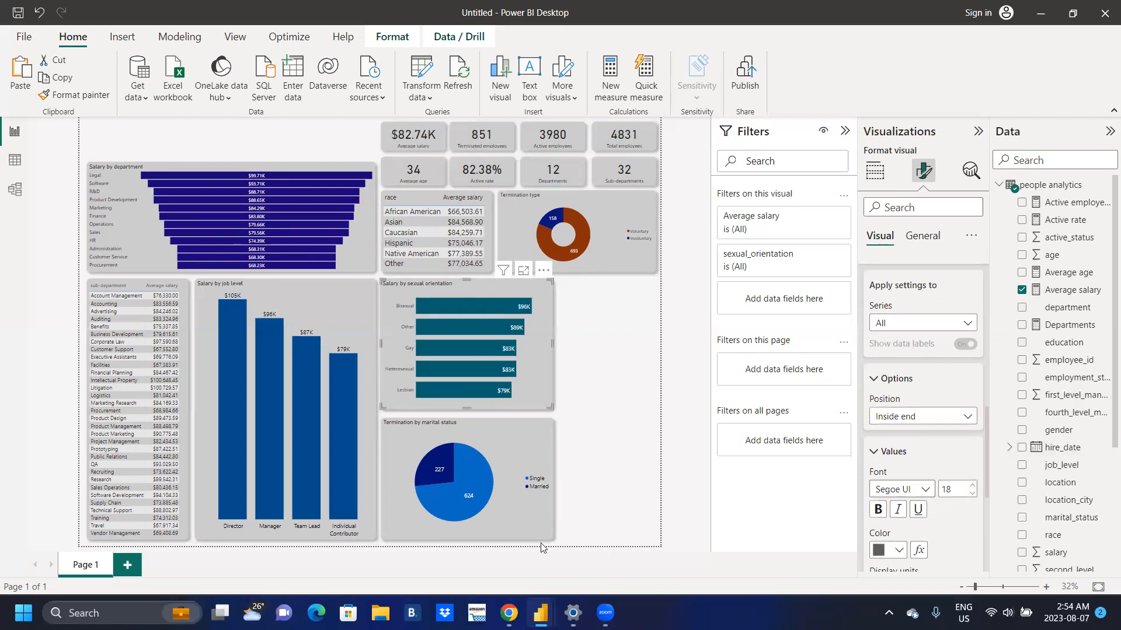
Set the Termination type donut chart's detail label font size to 18 and its legend text font size to 17
click(505, 450)
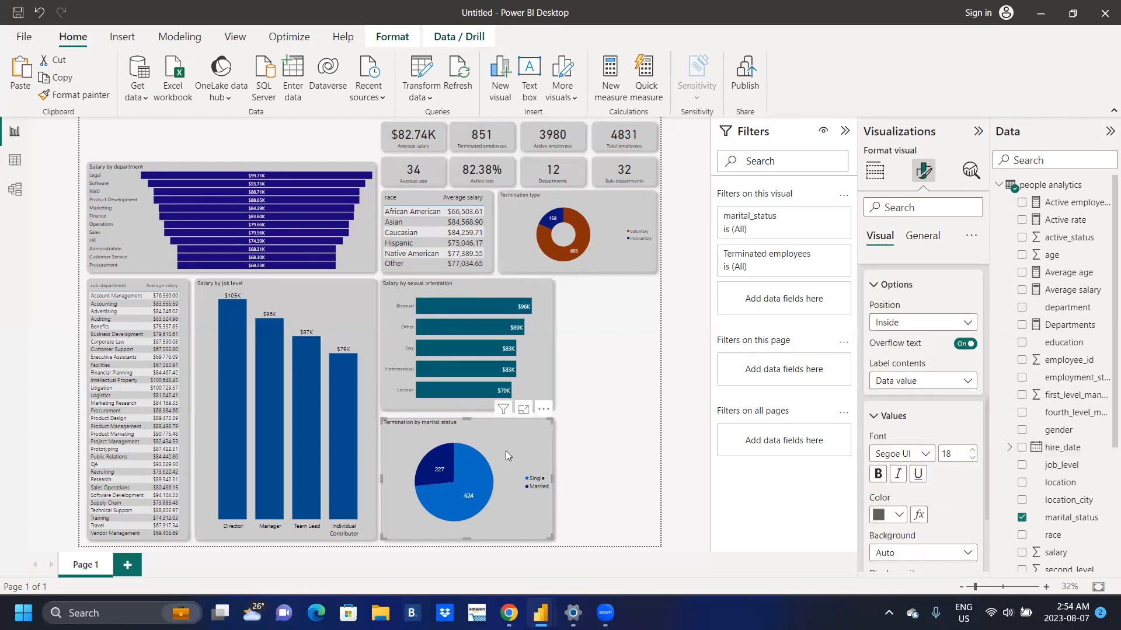
click(609, 221)
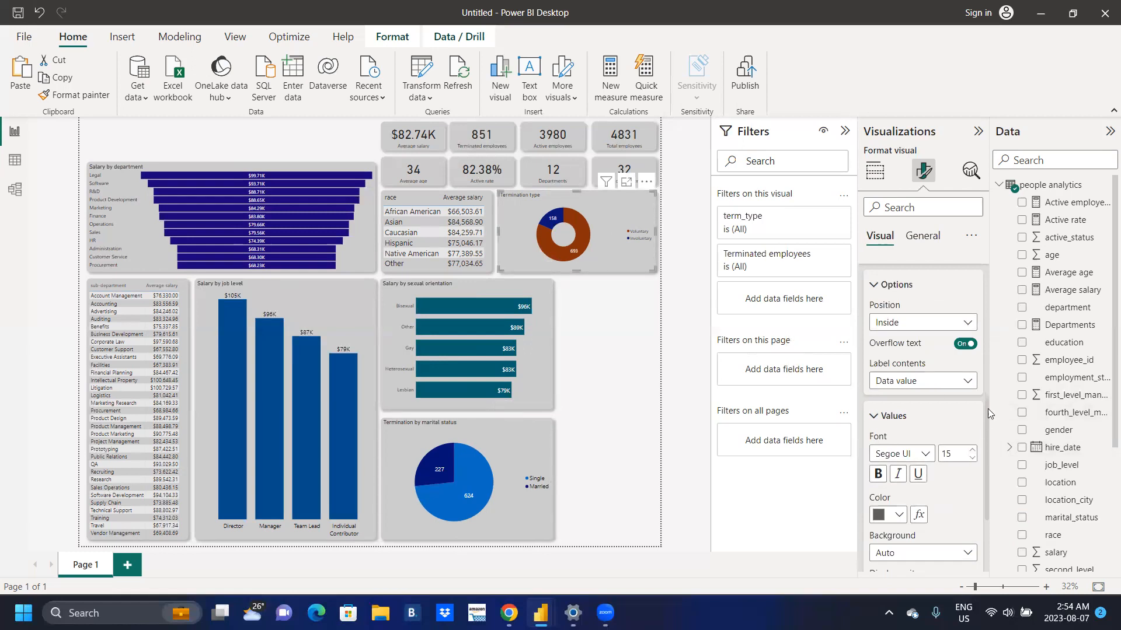
scroll(987, 408, up, 3)
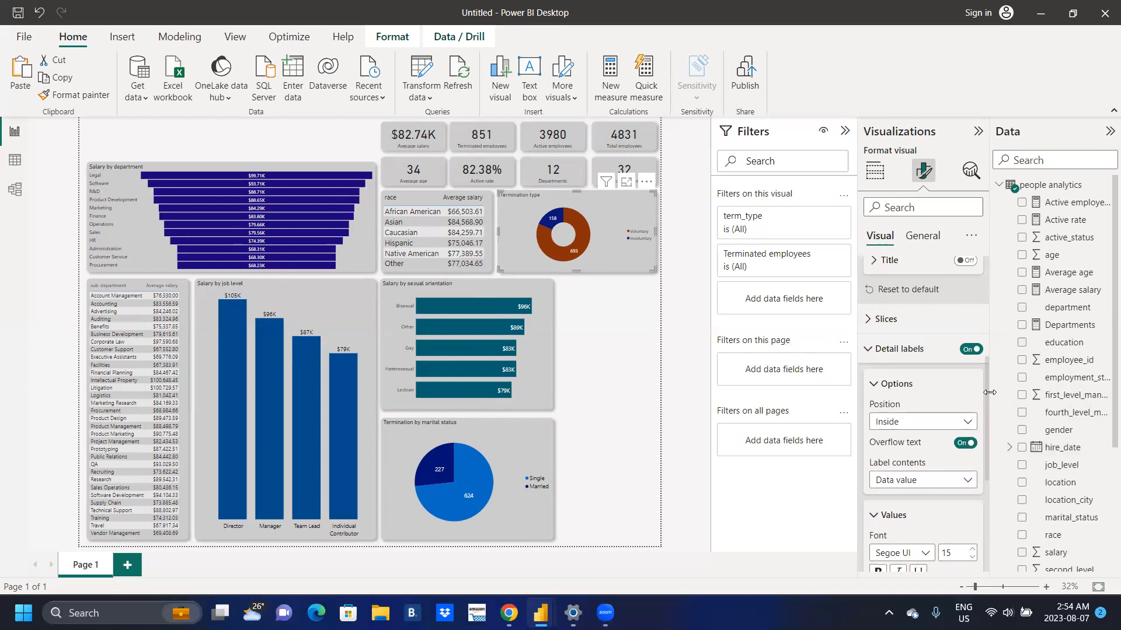
scroll(978, 394, down, 3)
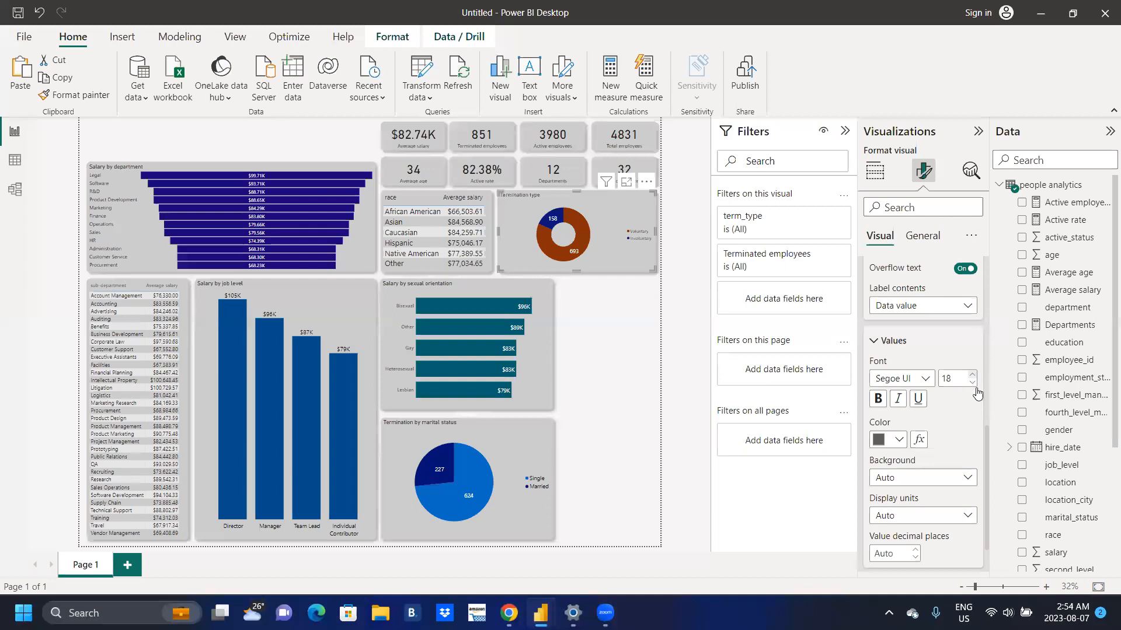
scroll(991, 443, up, 3)
scroll(978, 383, up, 5)
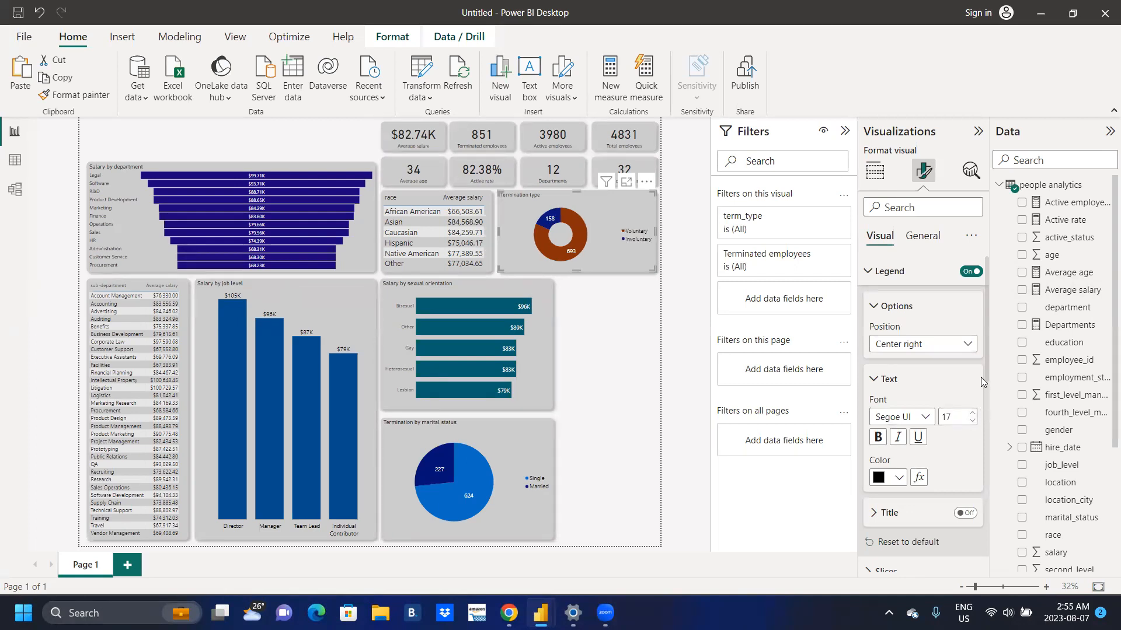
Set the title font size of the Termination type chart to 22
click(932, 236)
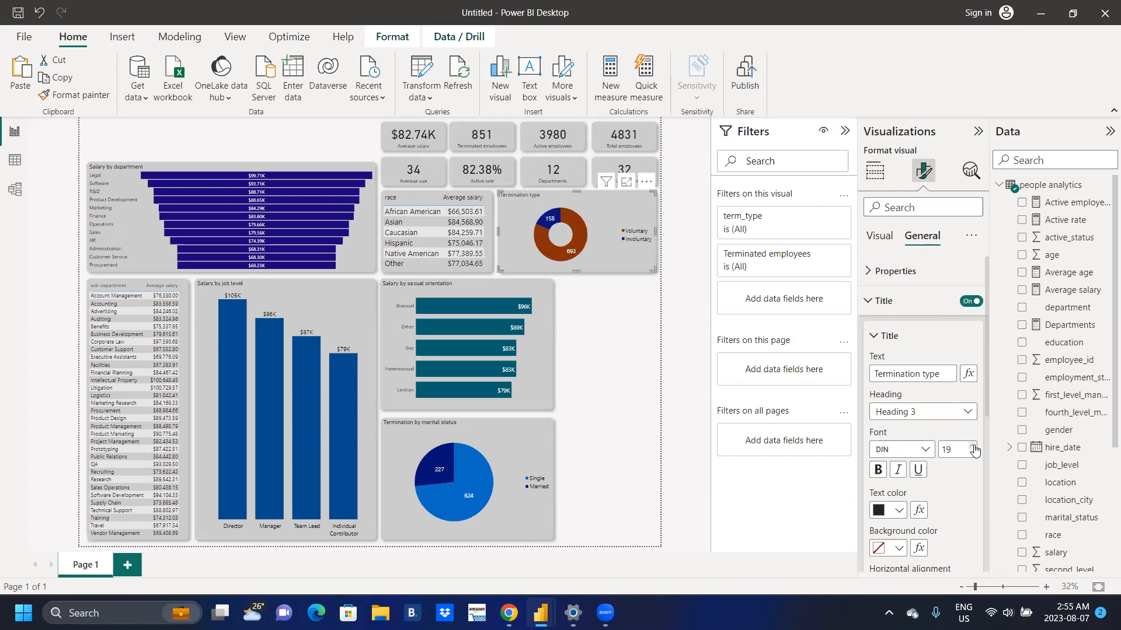
click(972, 446)
click(972, 446)
click(972, 446)
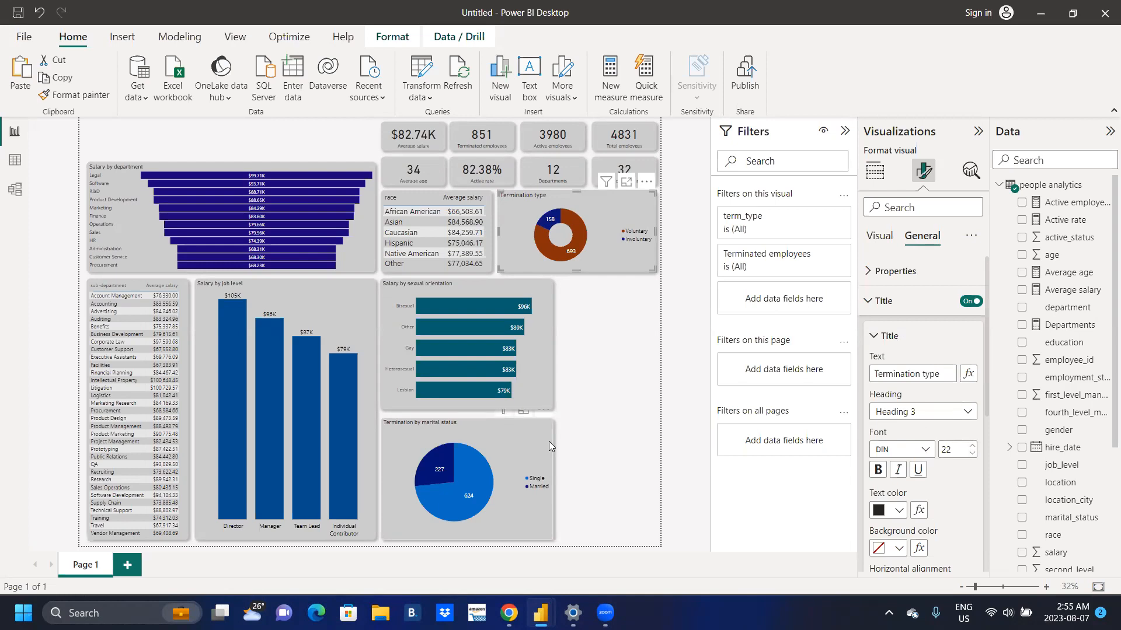
Add a gender slicer to the right of the Salary by sexual orientation chart, narrowed to clear the chart and shortened to a small box
click(613, 365)
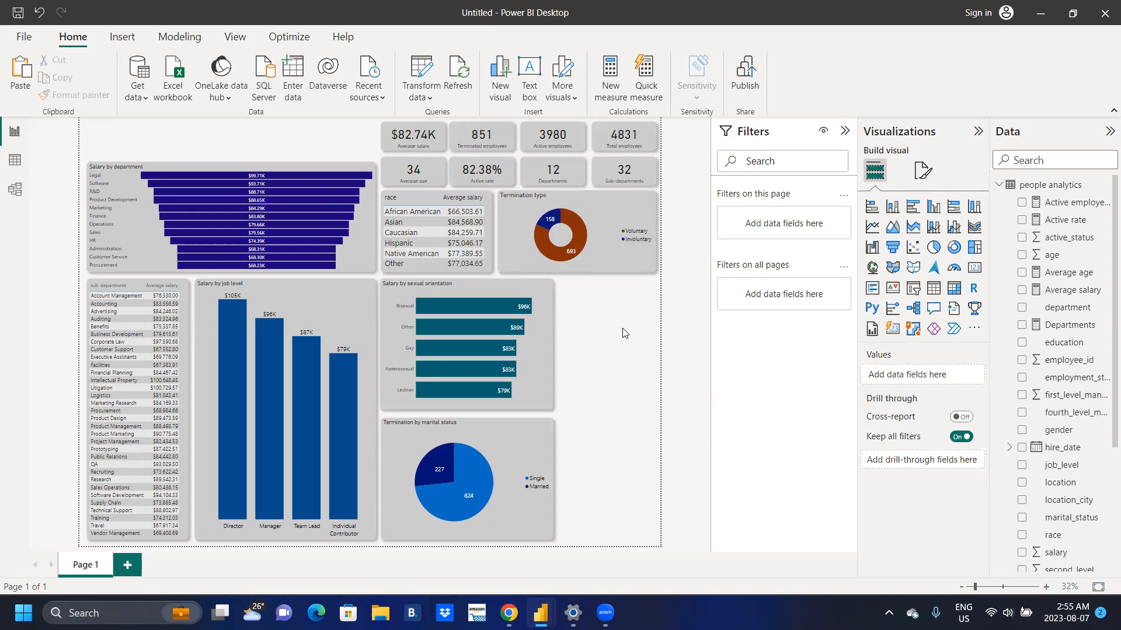
click(914, 288)
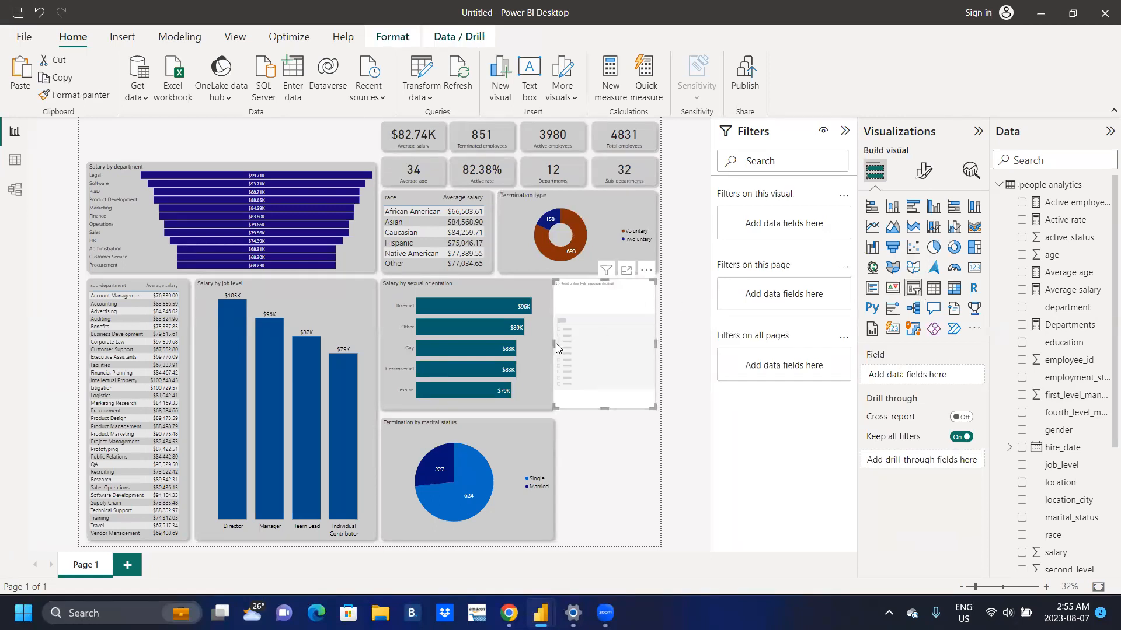
drag(552, 343, 567, 343)
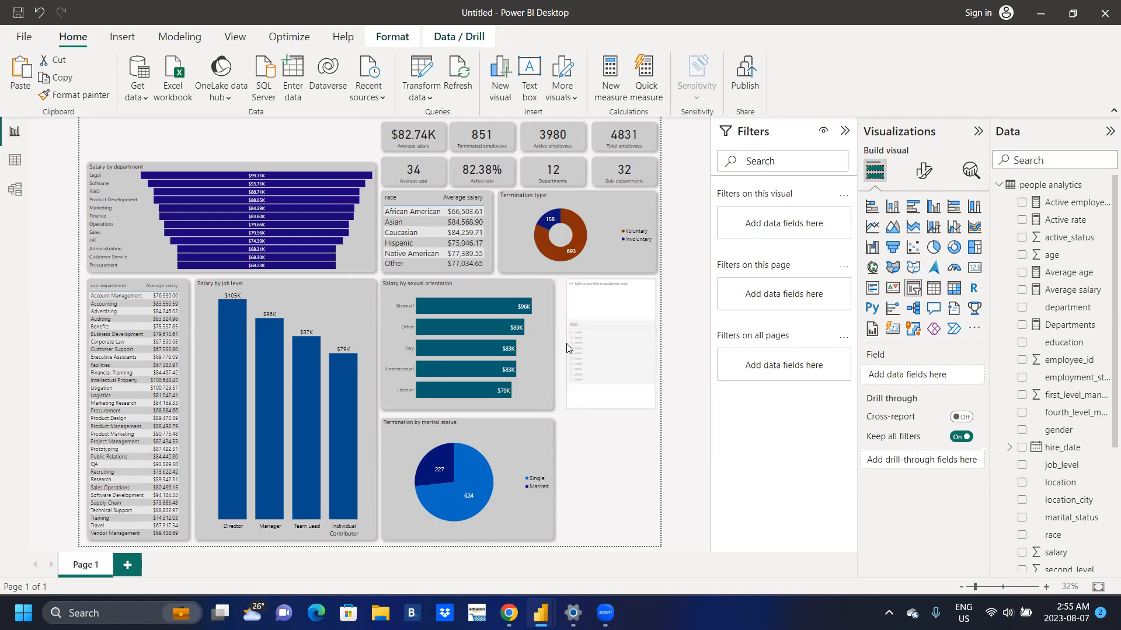
click(566, 344)
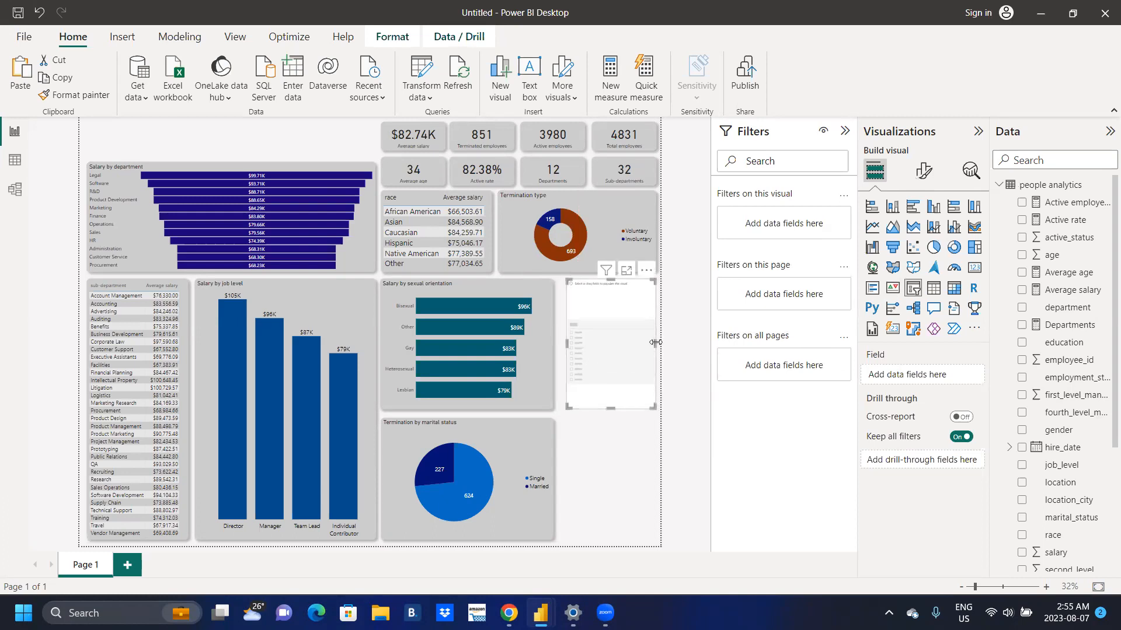
drag(610, 407, 617, 325)
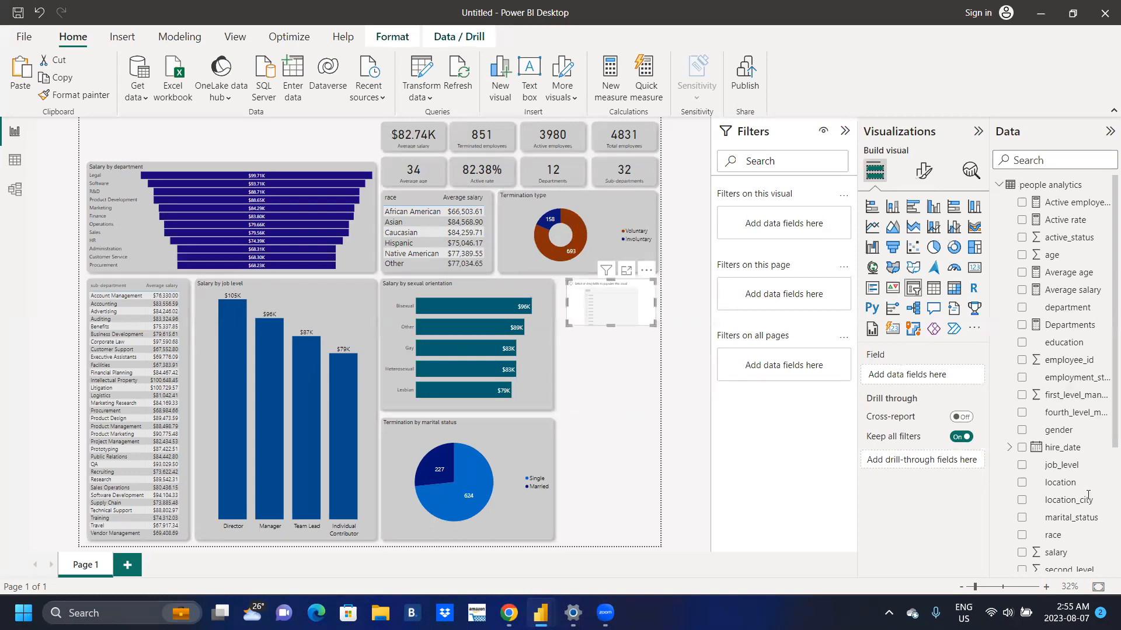
click(1021, 432)
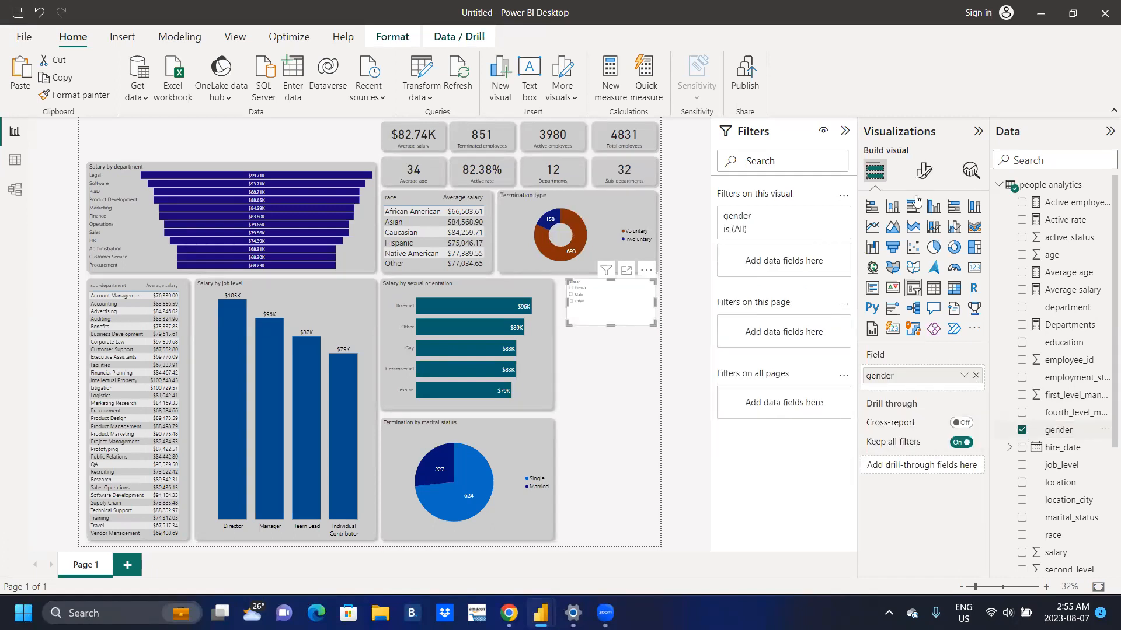
Turn off the gender slicer's header and set its values font size to 18
click(918, 174)
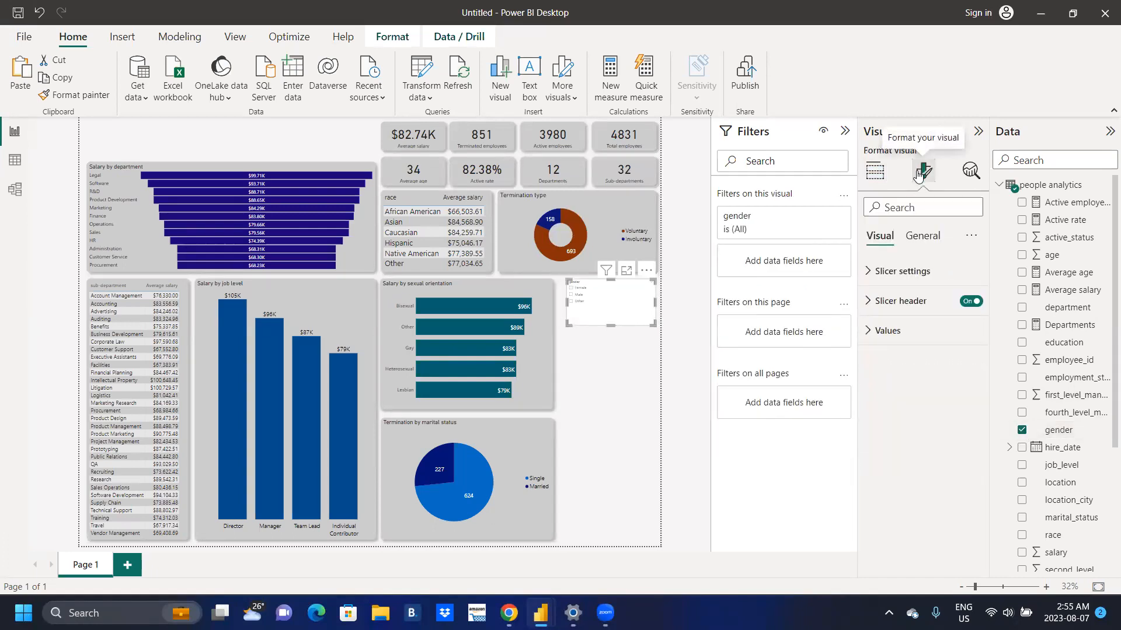
click(876, 332)
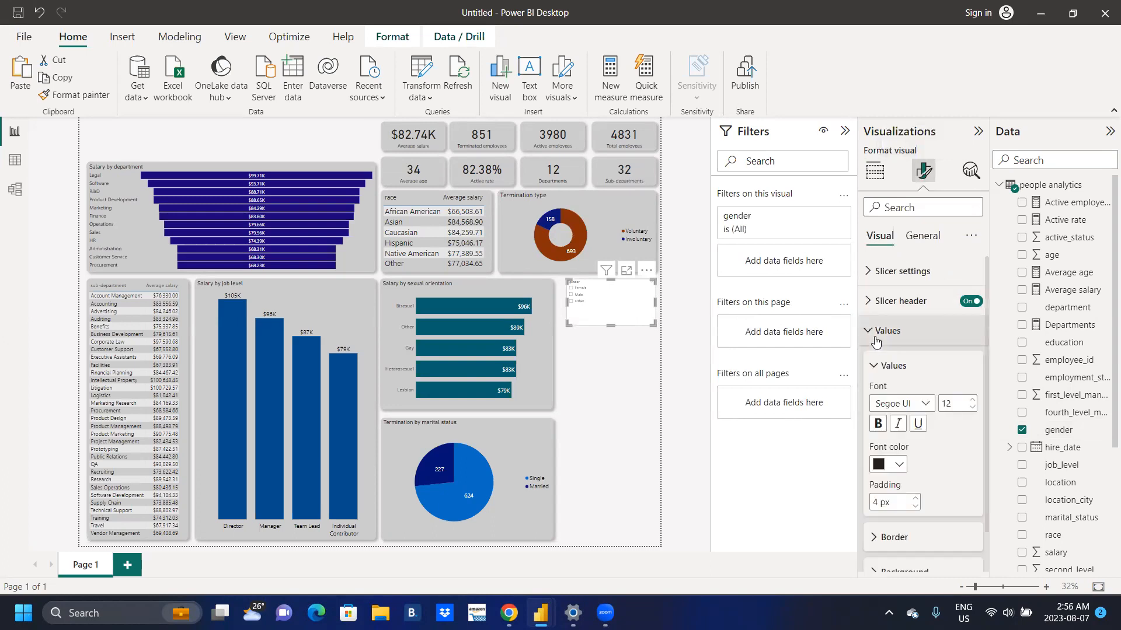
click(971, 302)
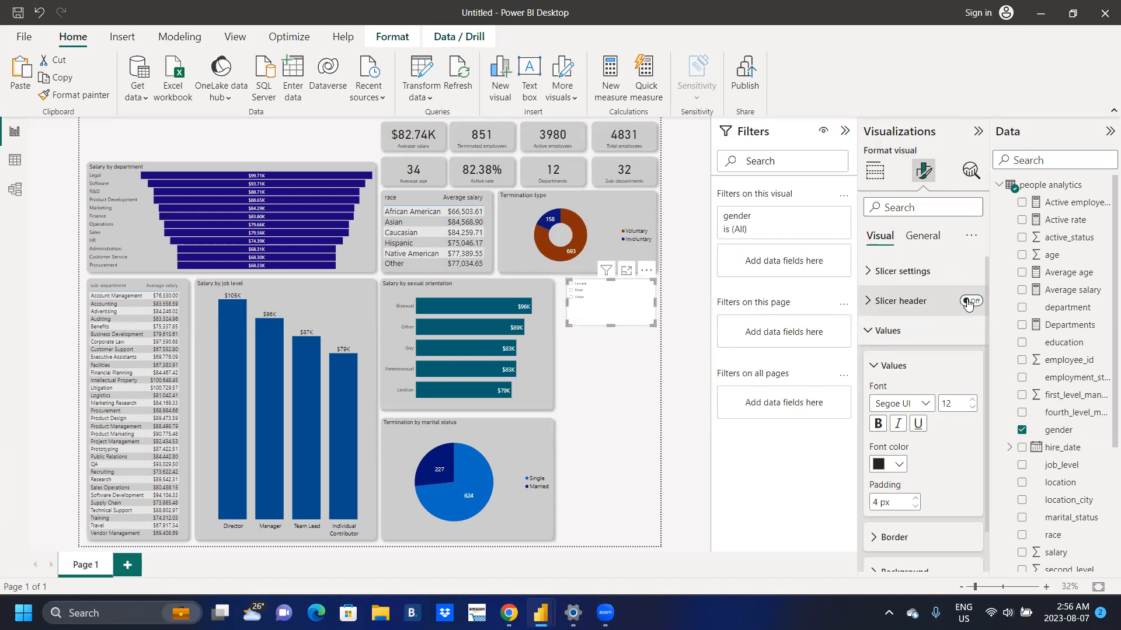
click(972, 401)
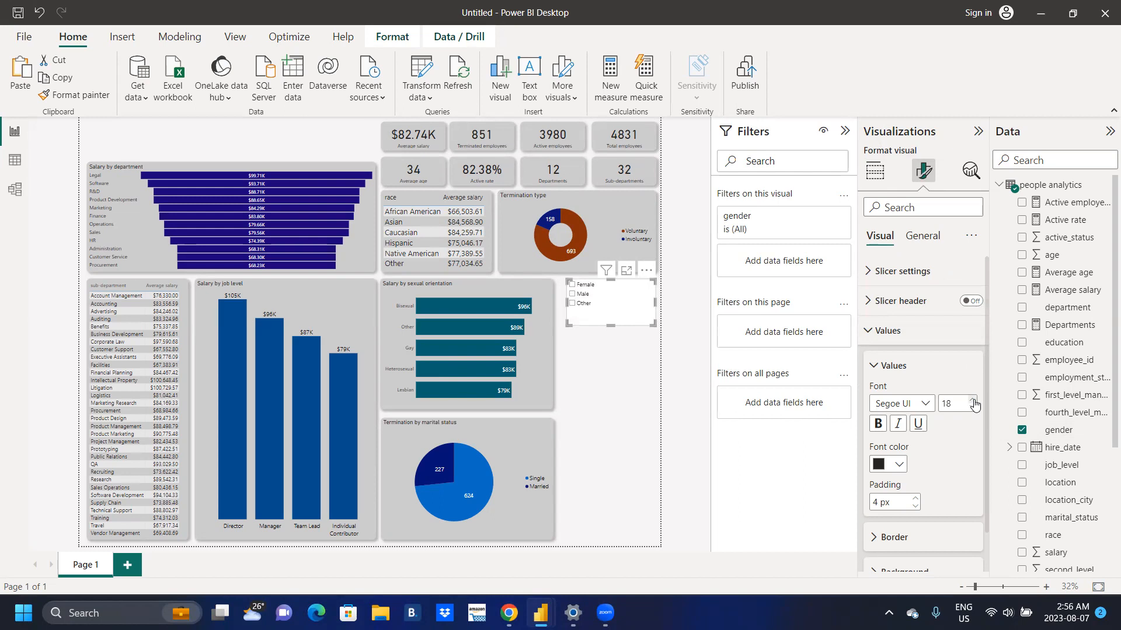
Set the gender slicer's values font size to 22
click(972, 401)
click(972, 401)
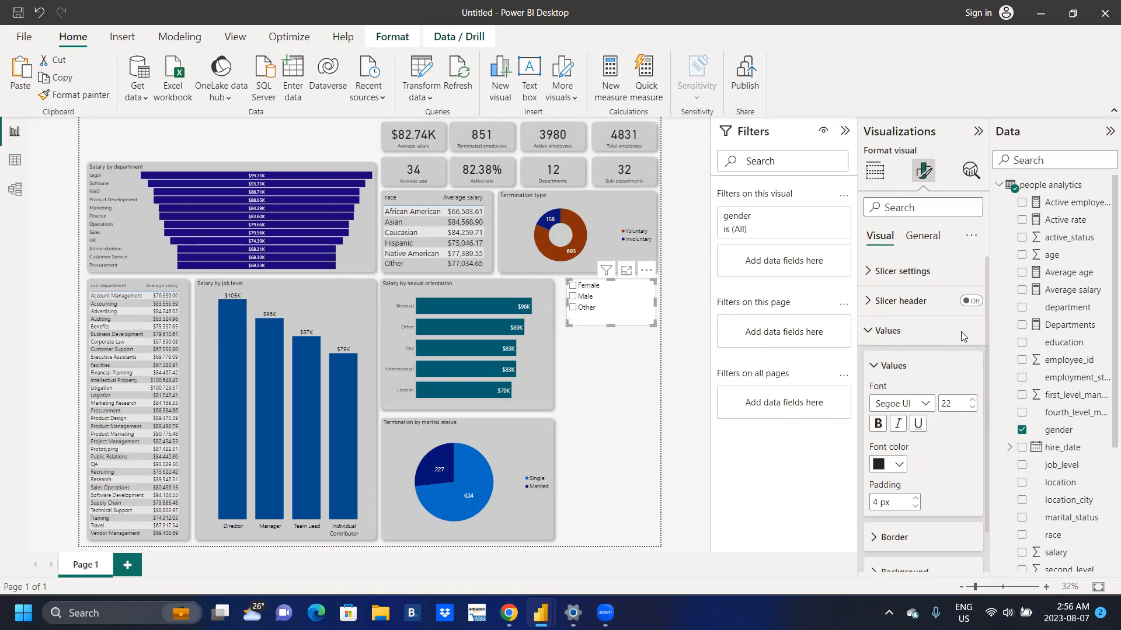
Turn on the gender slicer's visual border and shadow, and set its background to the light grey recent color used on the other visuals
click(924, 236)
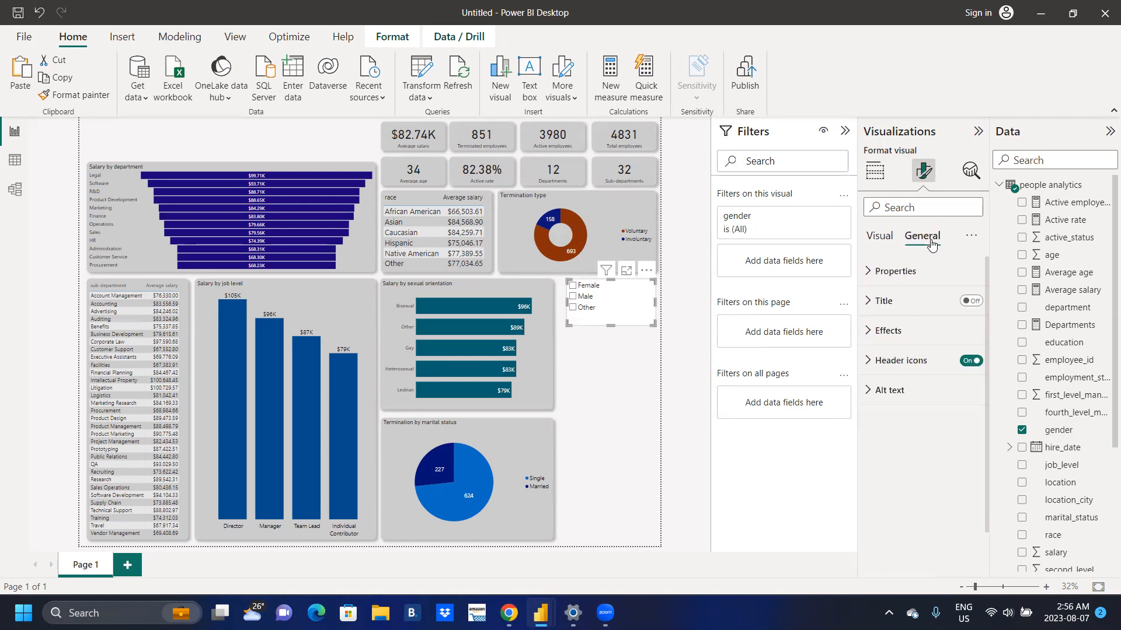
click(871, 332)
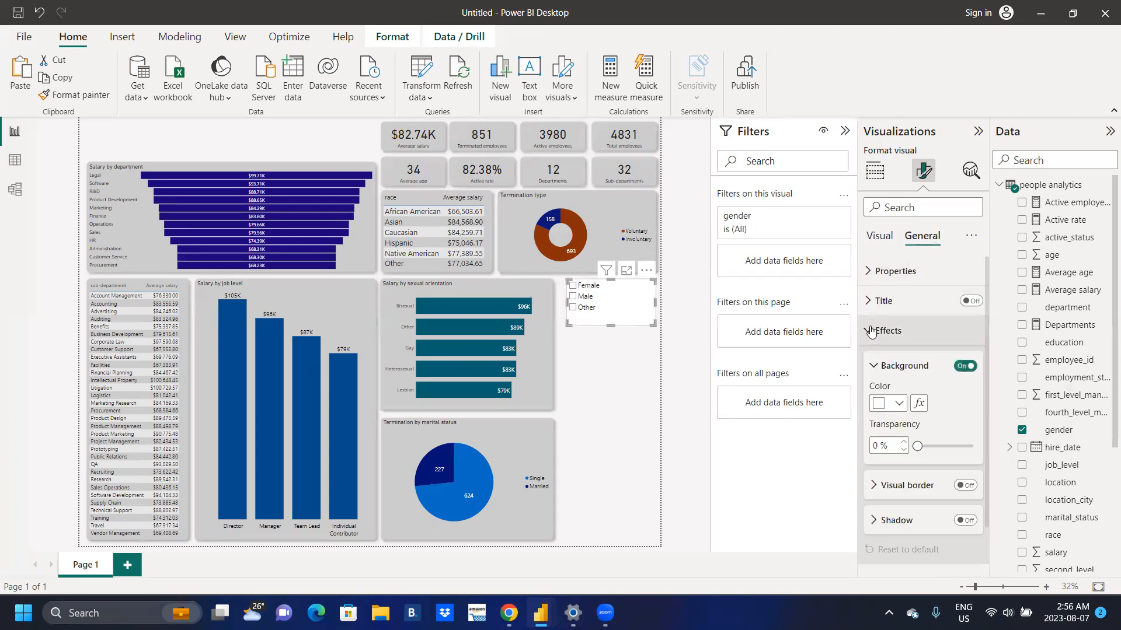
click(966, 486)
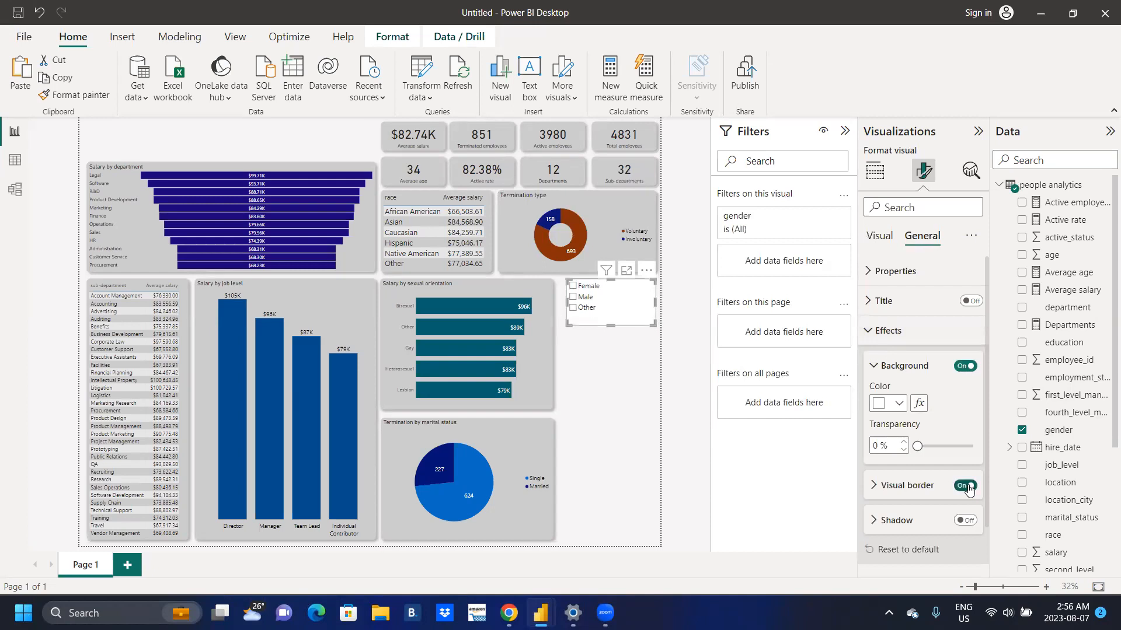
click(966, 521)
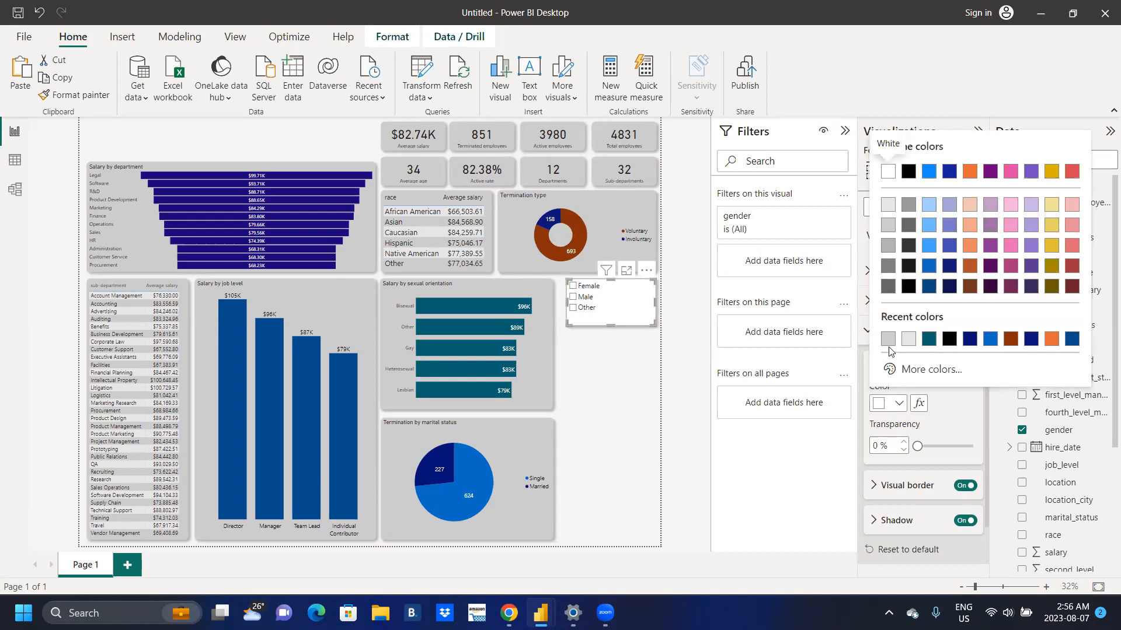
click(888, 340)
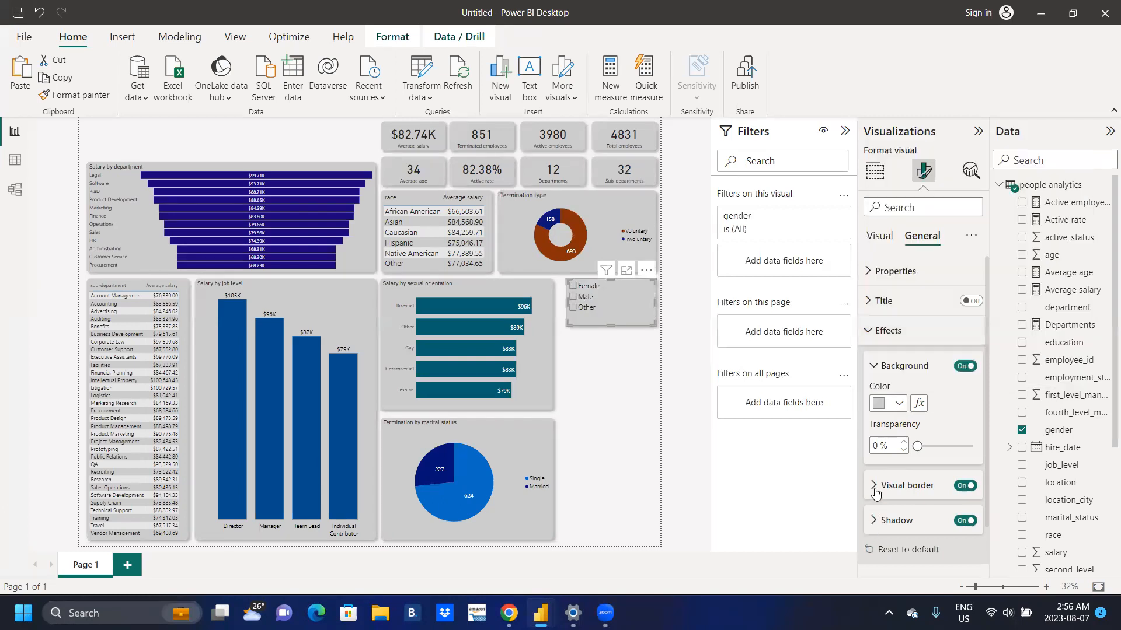
Set the gender slicer's border to 15 px rounded corners and the same light grey as its background
click(874, 487)
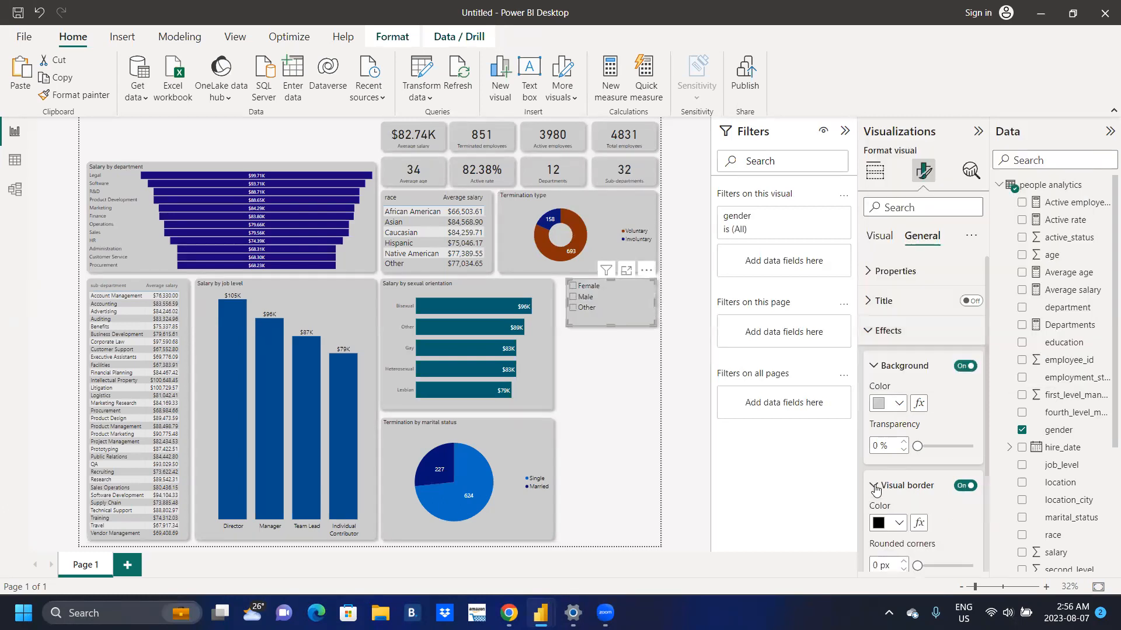
click(940, 565)
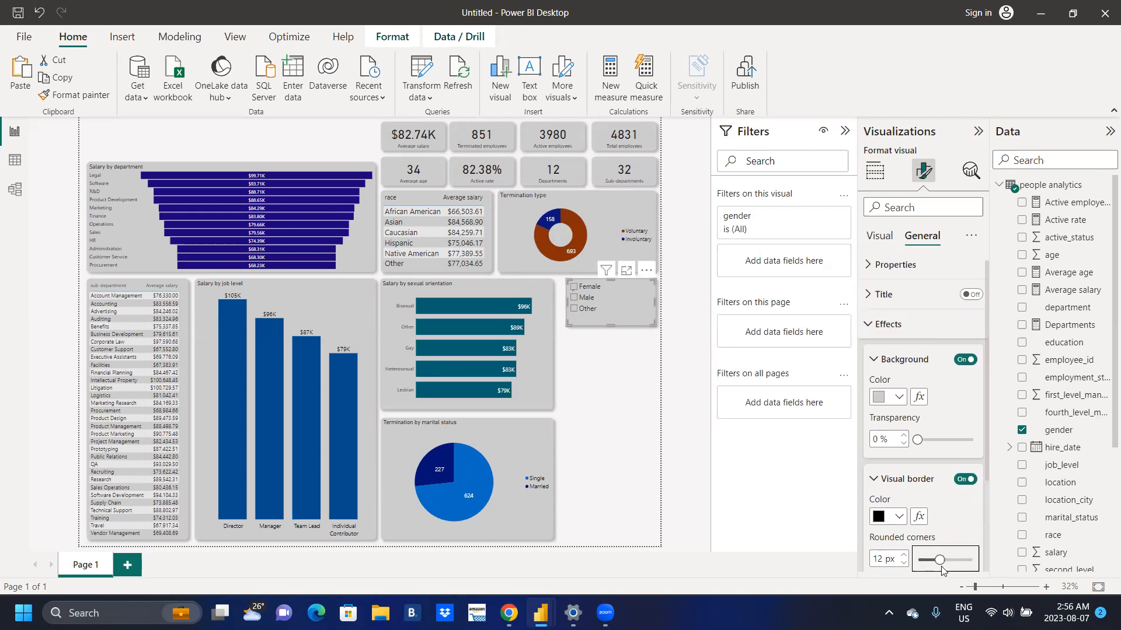
click(903, 555)
click(903, 554)
click(902, 555)
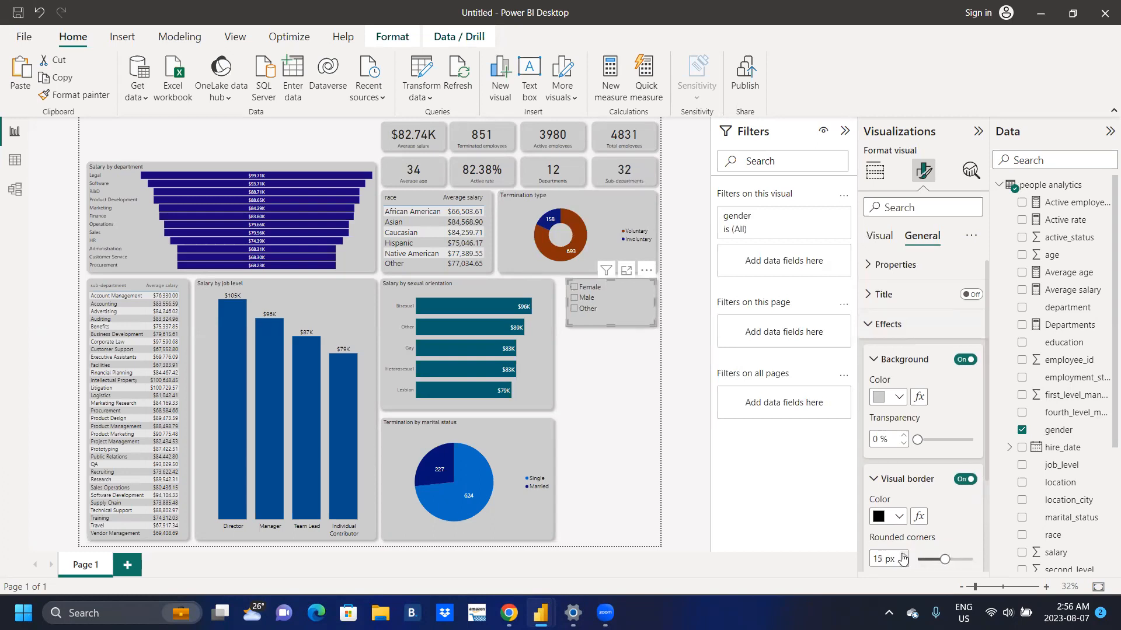
click(897, 518)
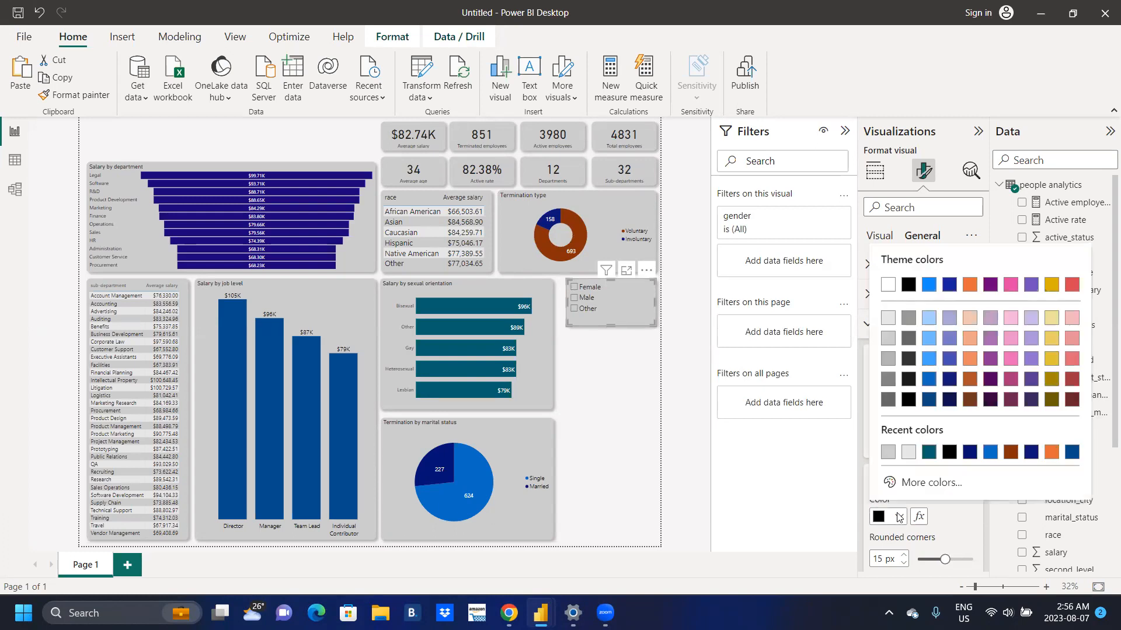
click(887, 453)
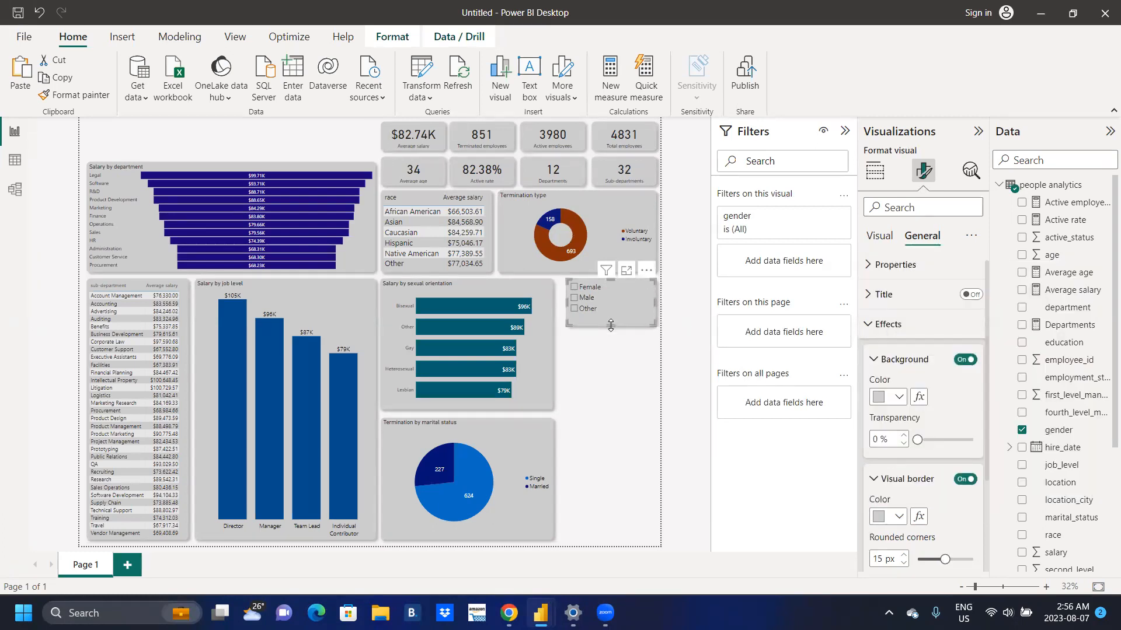
Shorten the gender slicer slightly and narrow it to the width of the Total employees card, keeping its right edge in place
drag(610, 326, 613, 319)
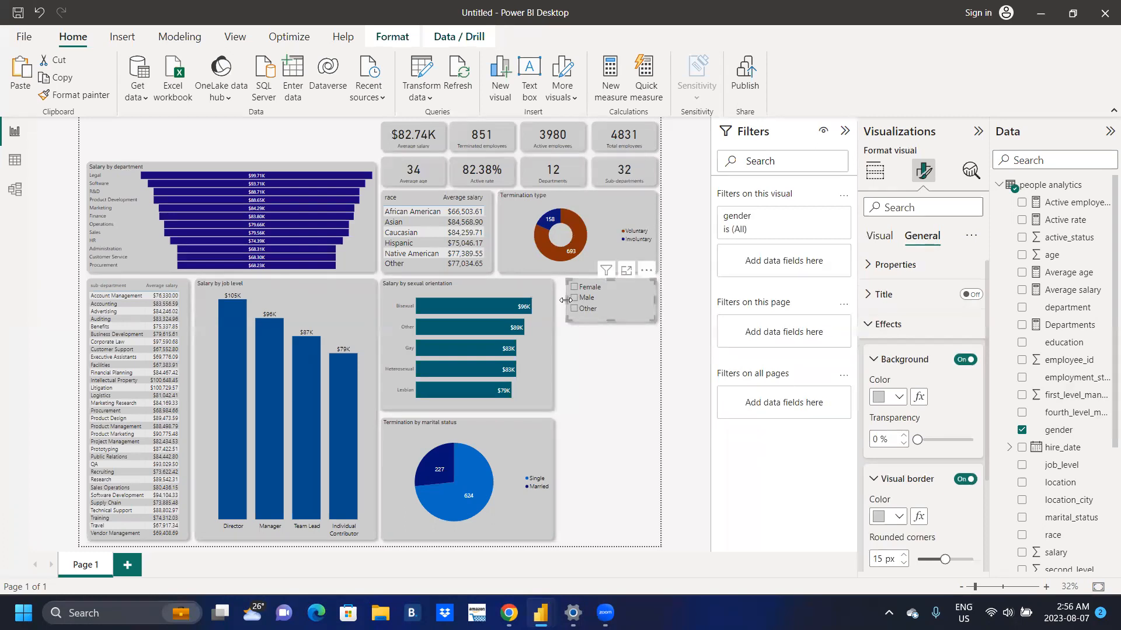
drag(564, 300, 594, 299)
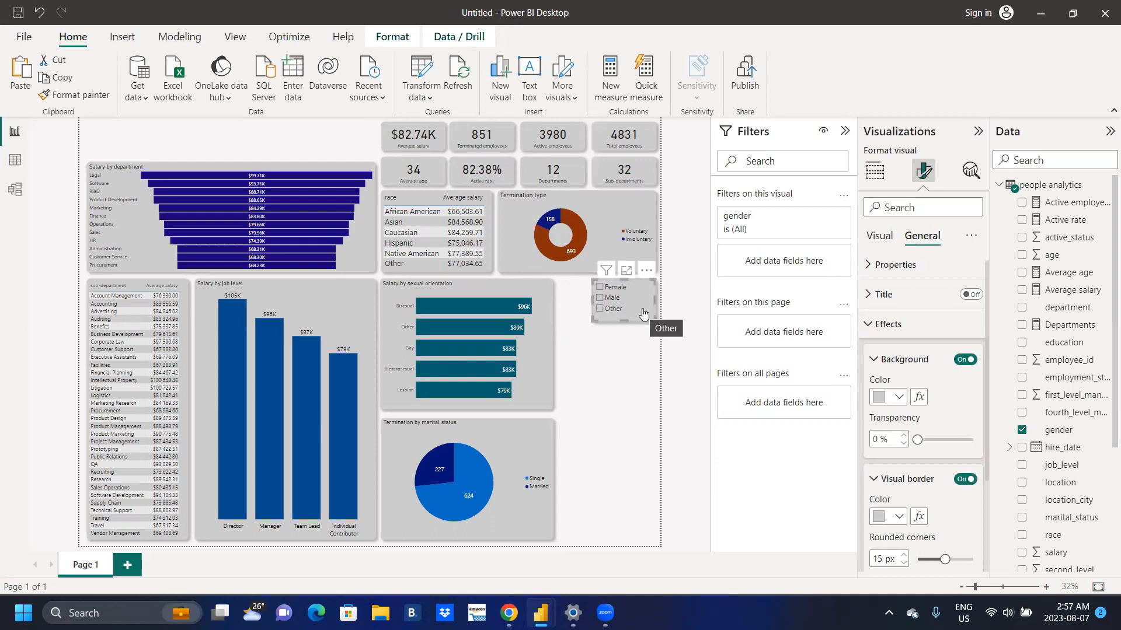
click(638, 343)
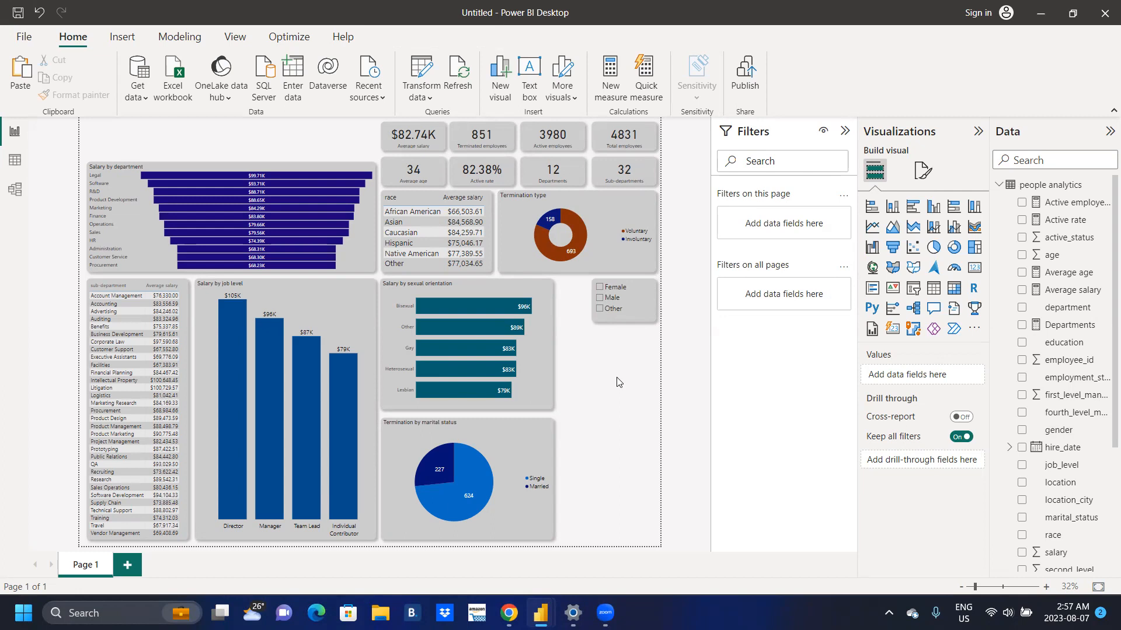
Add a location slicer below the gender slicer, matched to its width and shortened to a small box
click(913, 287)
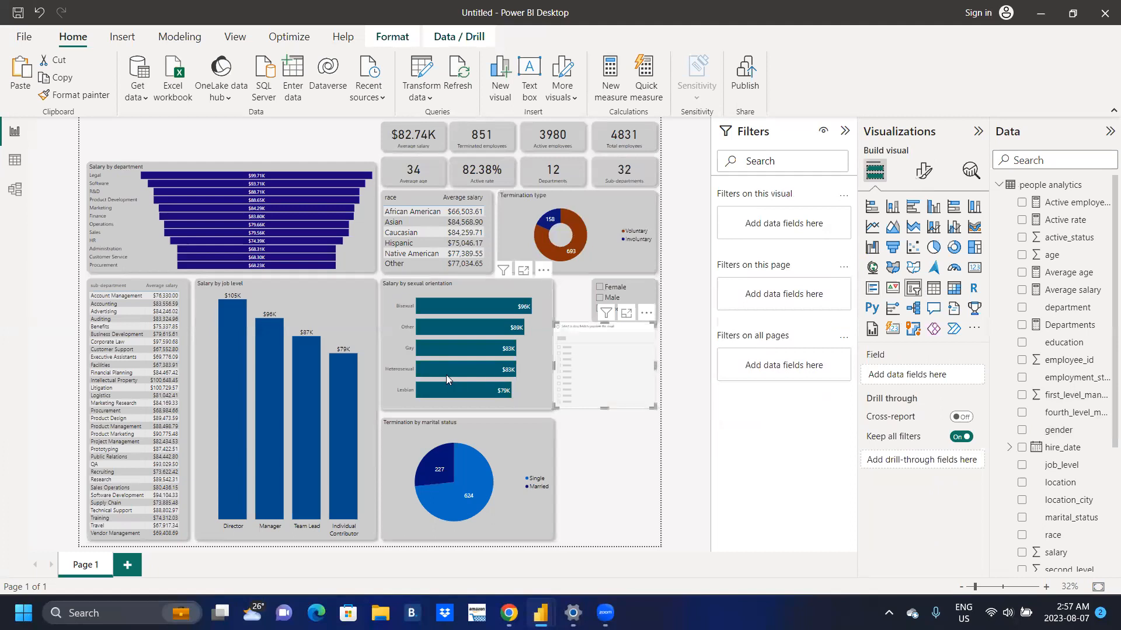
drag(553, 366, 591, 367)
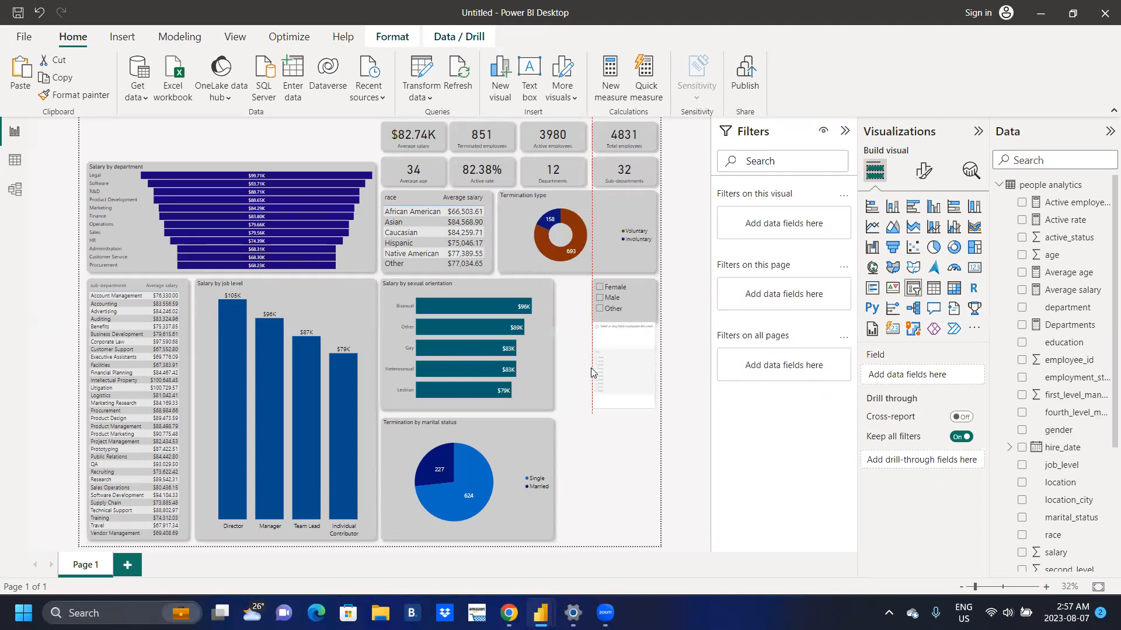
drag(625, 325, 626, 347)
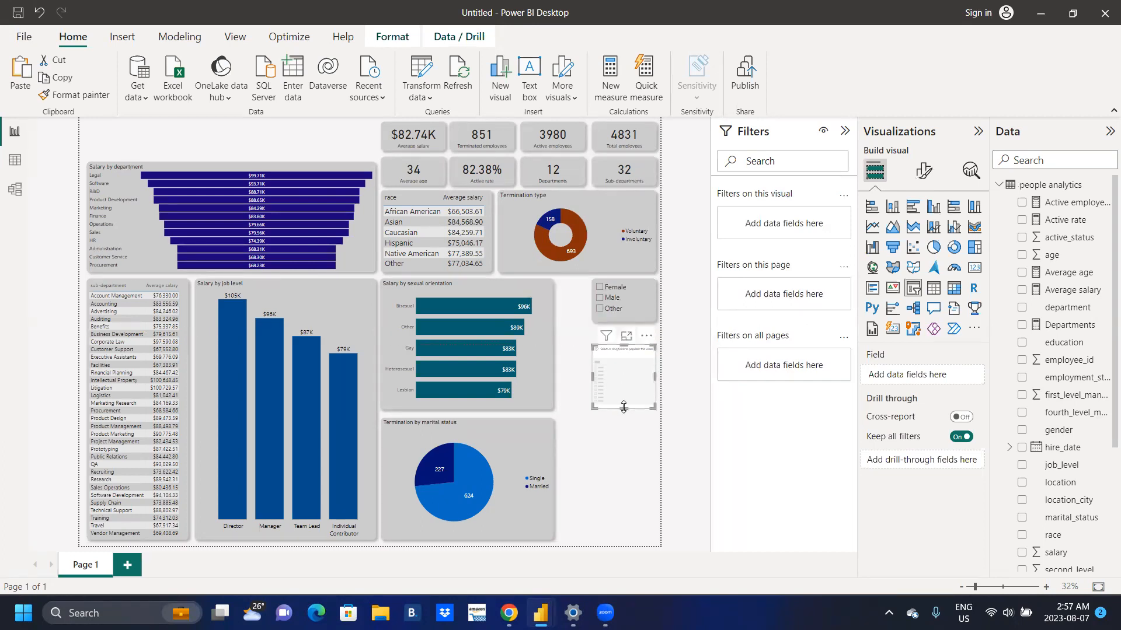
drag(624, 407, 639, 387)
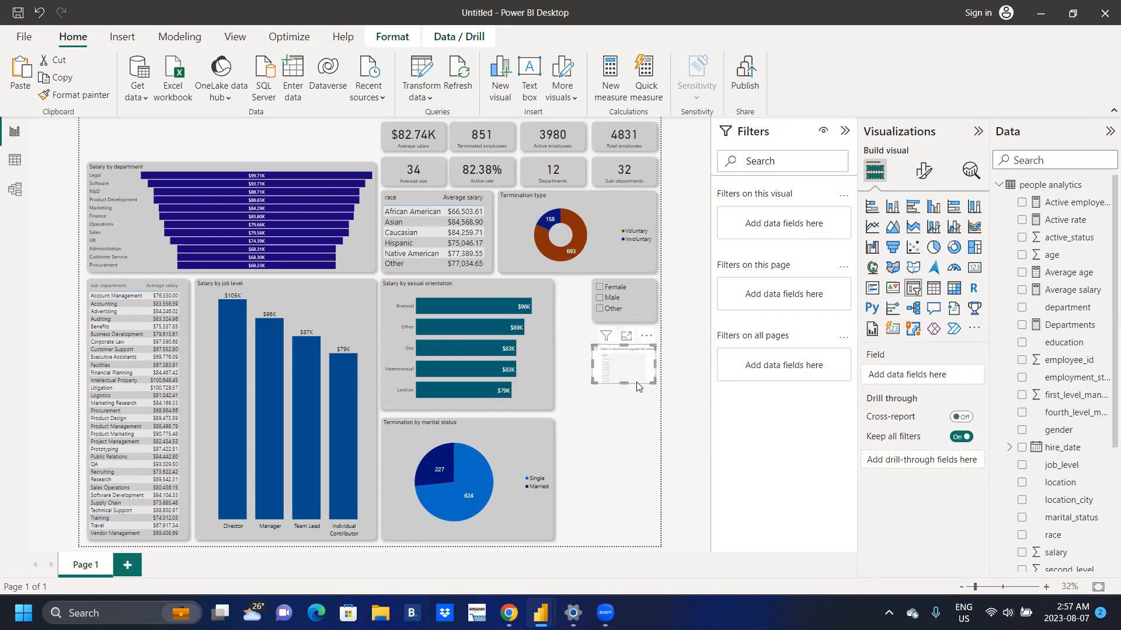
click(1022, 484)
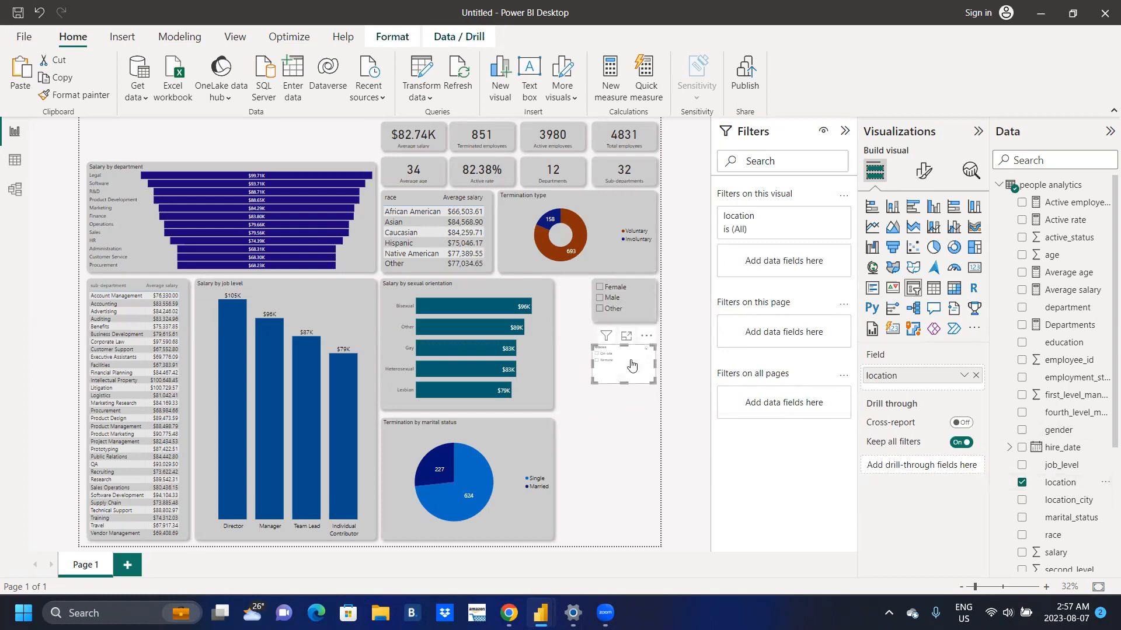
Copy the gender slicer's formatting to the location slicer with the format painter, leaving no option selected in either slicer
click(612, 308)
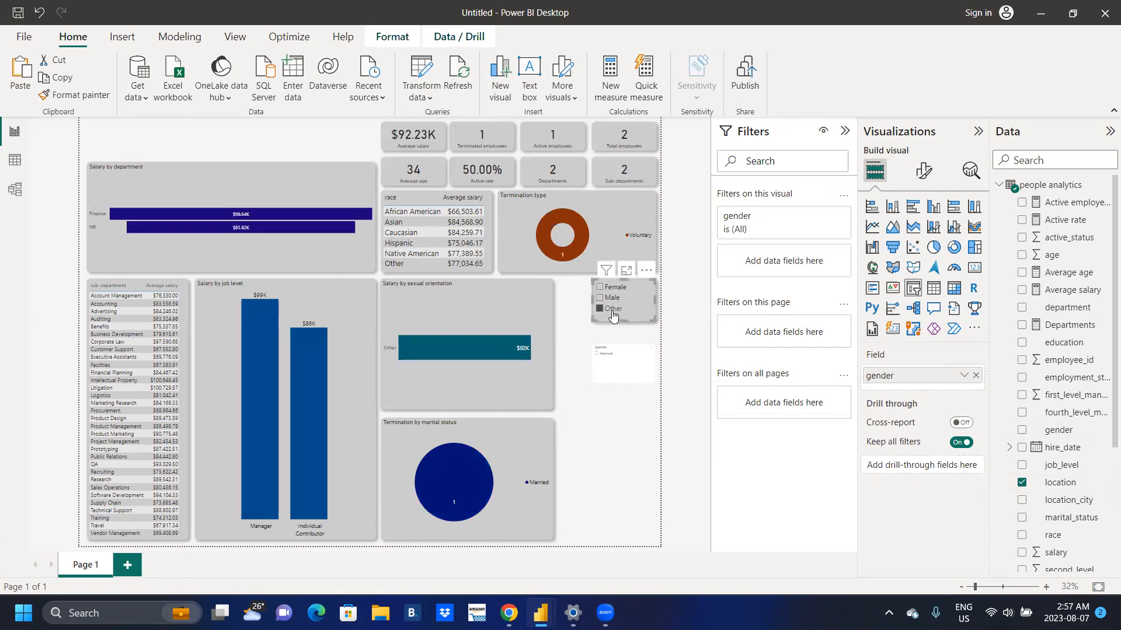
click(612, 309)
click(81, 95)
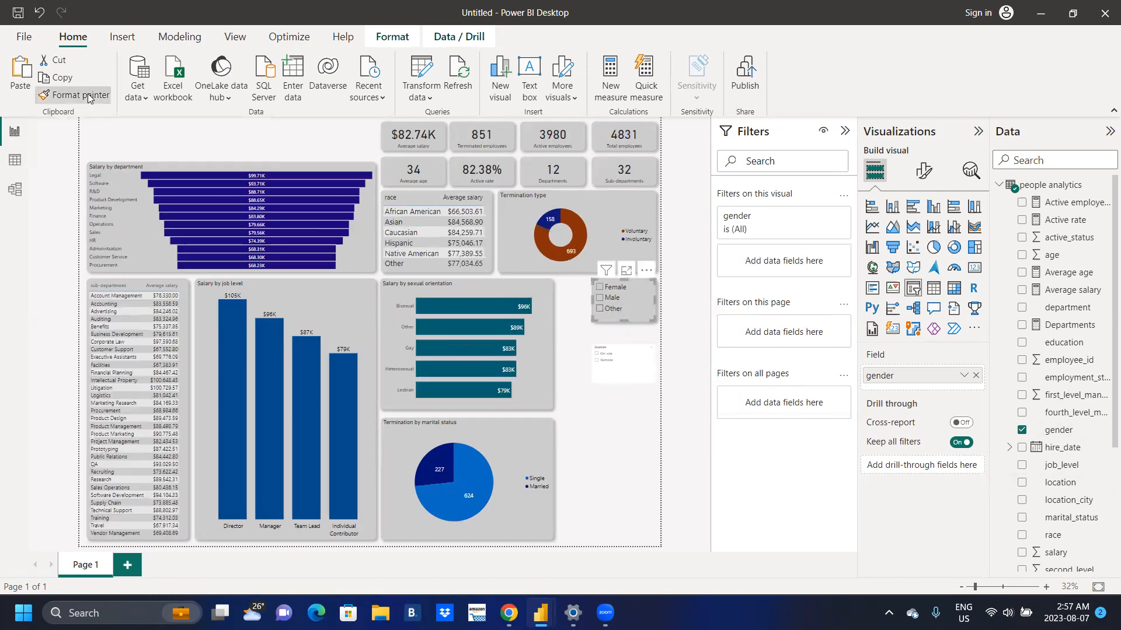
click(625, 363)
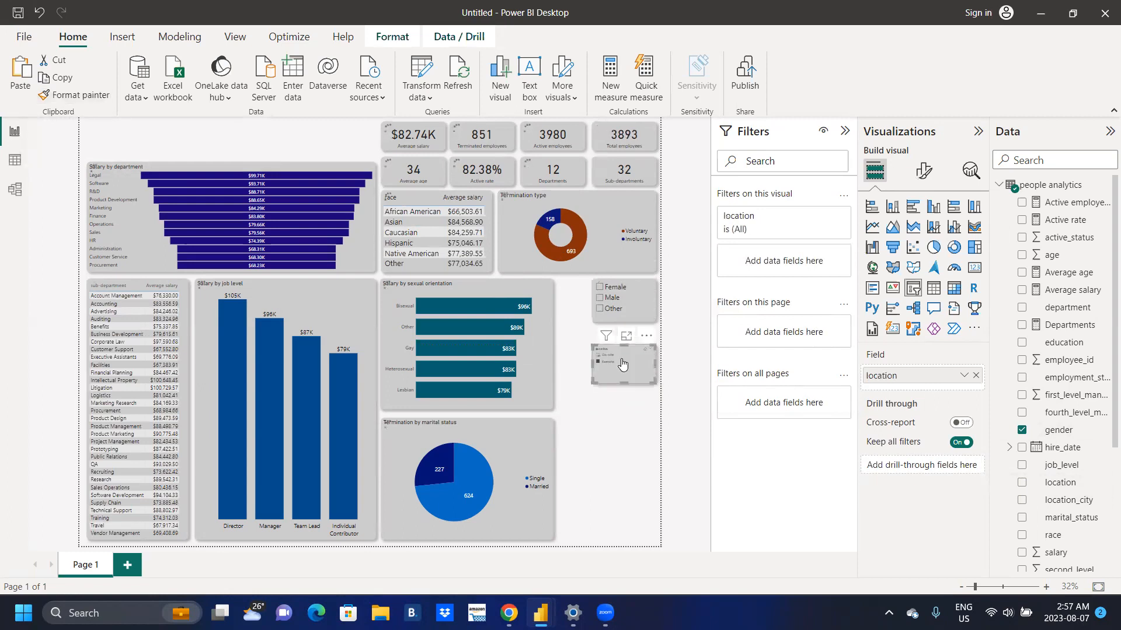
click(622, 364)
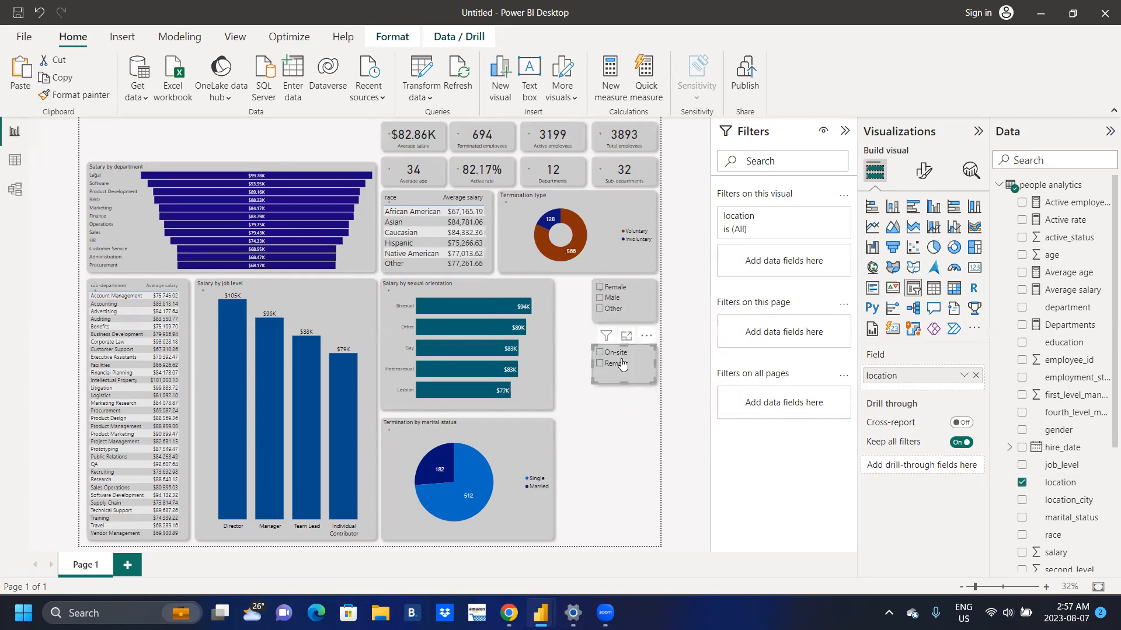
Add an education slicer below the location slicer, narrowed to clear the Termination by marital status chart and aligned with that chart's top
click(603, 454)
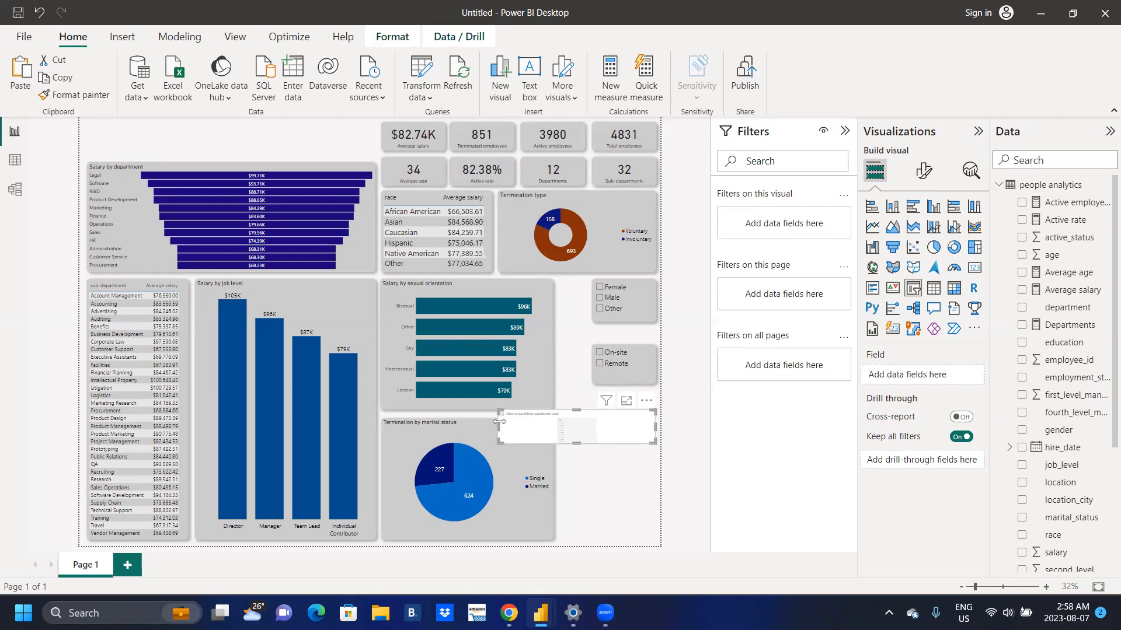
drag(499, 425, 618, 519)
drag(626, 437, 626, 447)
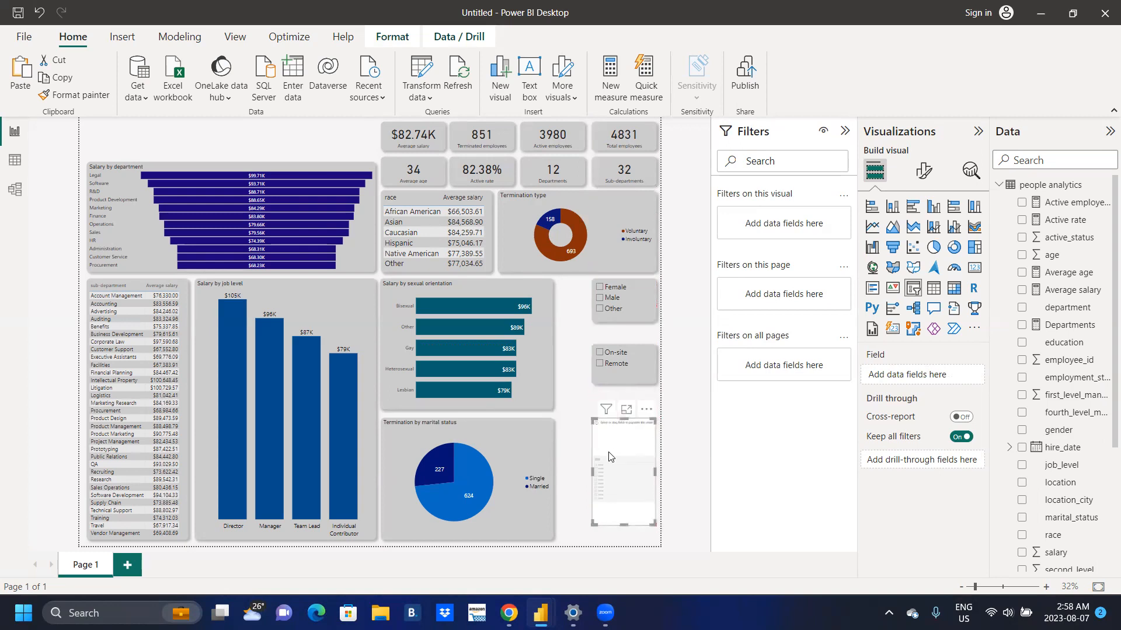
drag(624, 447, 623, 444)
scroll(1104, 408, down, 2)
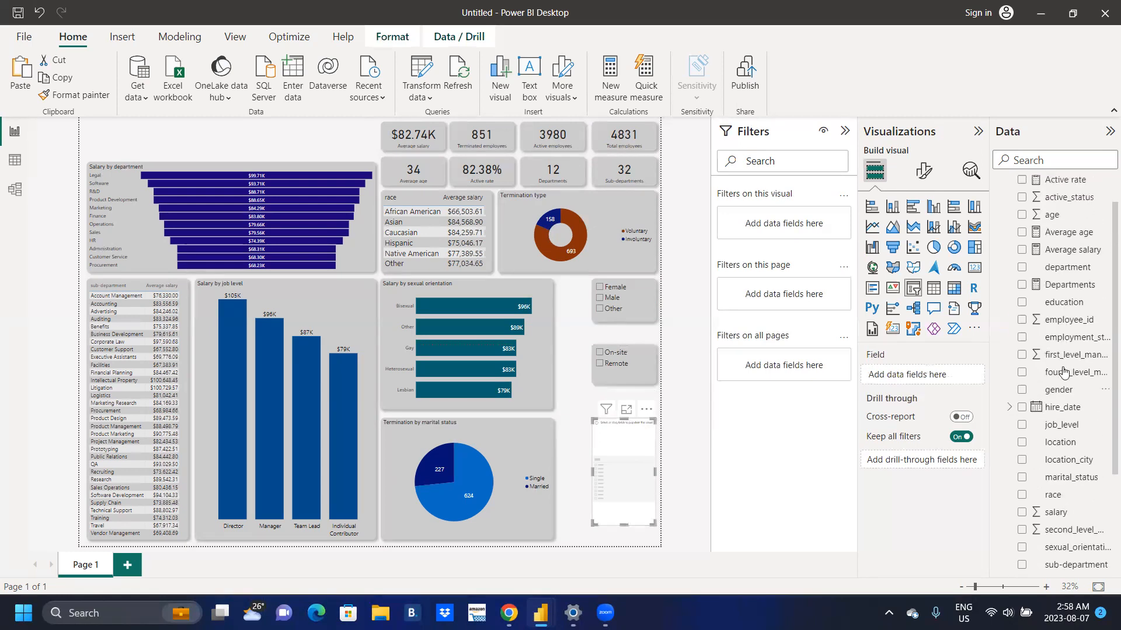
click(1022, 302)
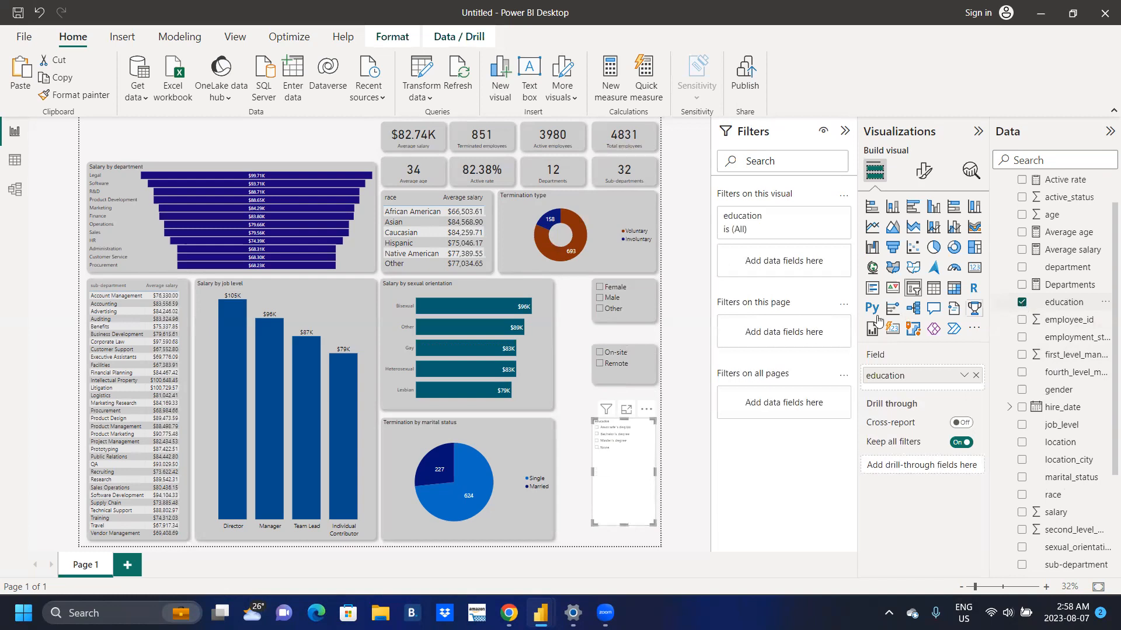
Copy the location slicer's formatting to the education slicer with the format painter
click(641, 382)
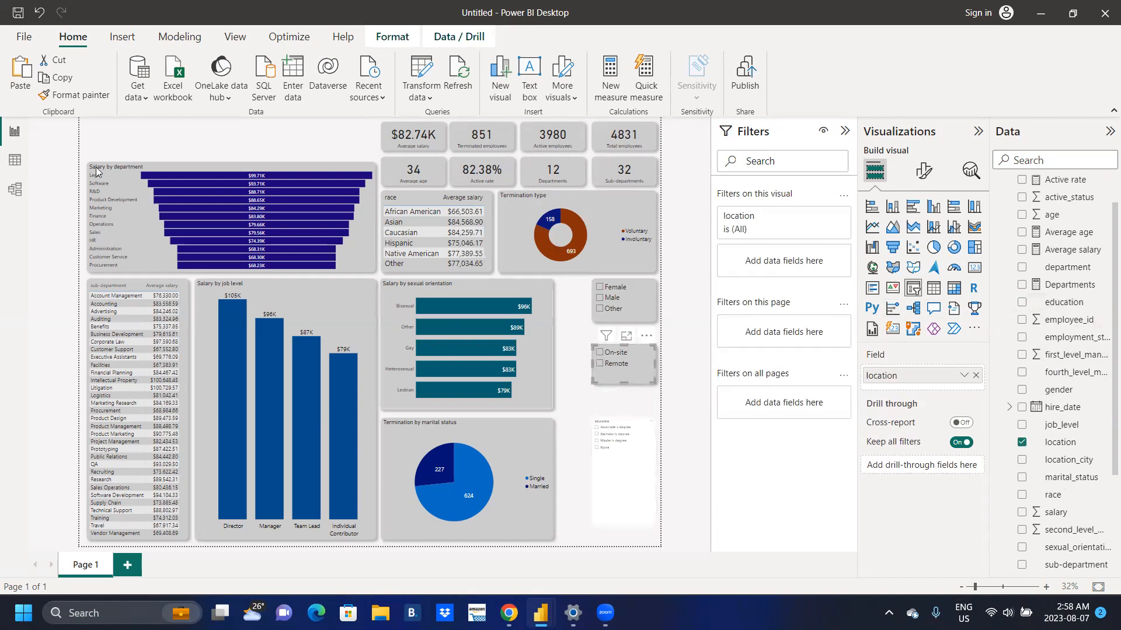
click(60, 96)
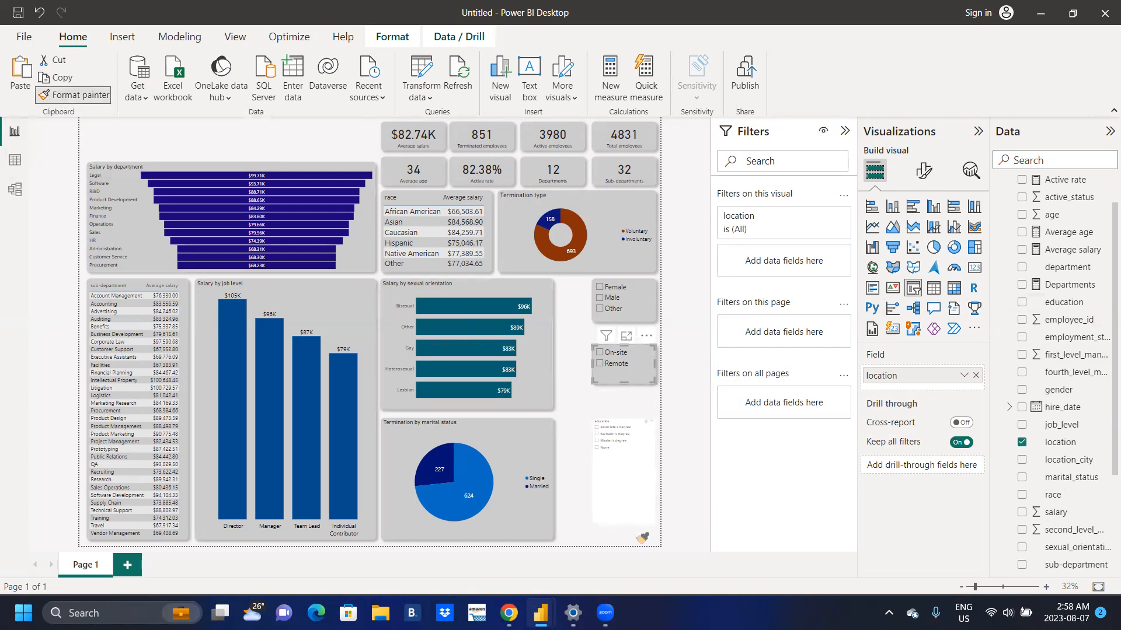
click(607, 502)
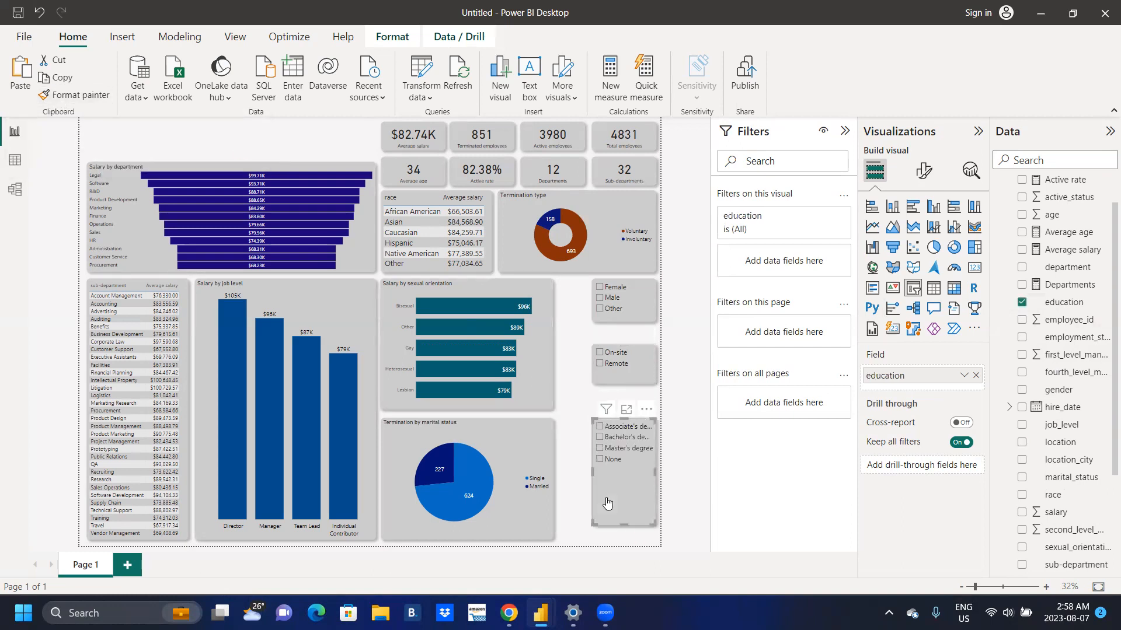
Widen the education slicer until its degree labels fit in full, and shorten it to end just below the None option
drag(590, 470, 575, 471)
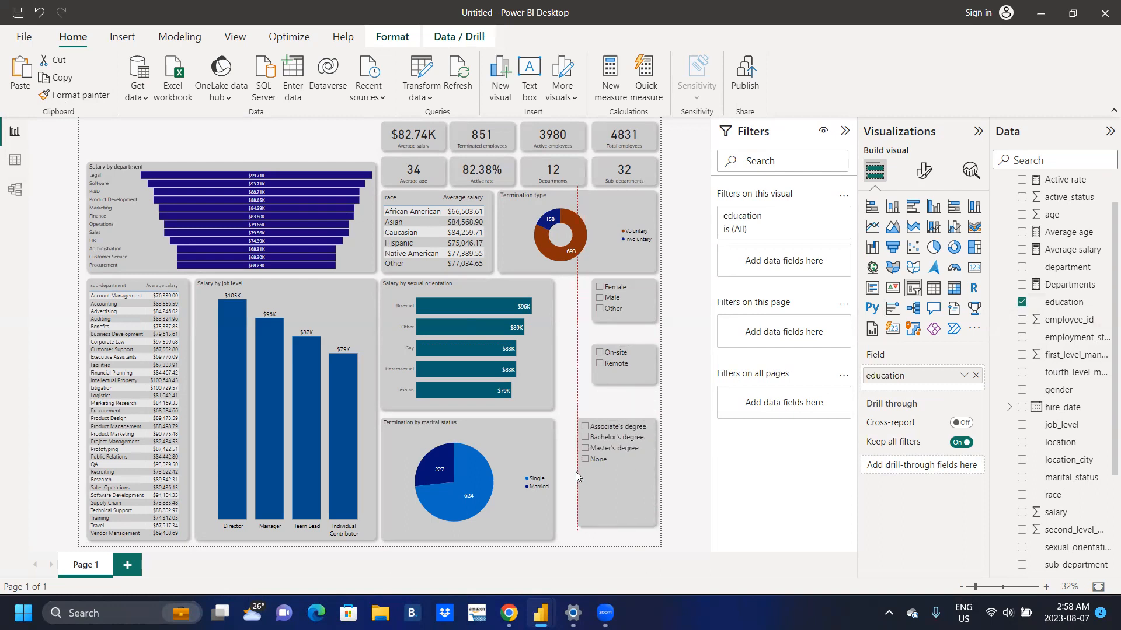
drag(576, 472, 576, 473)
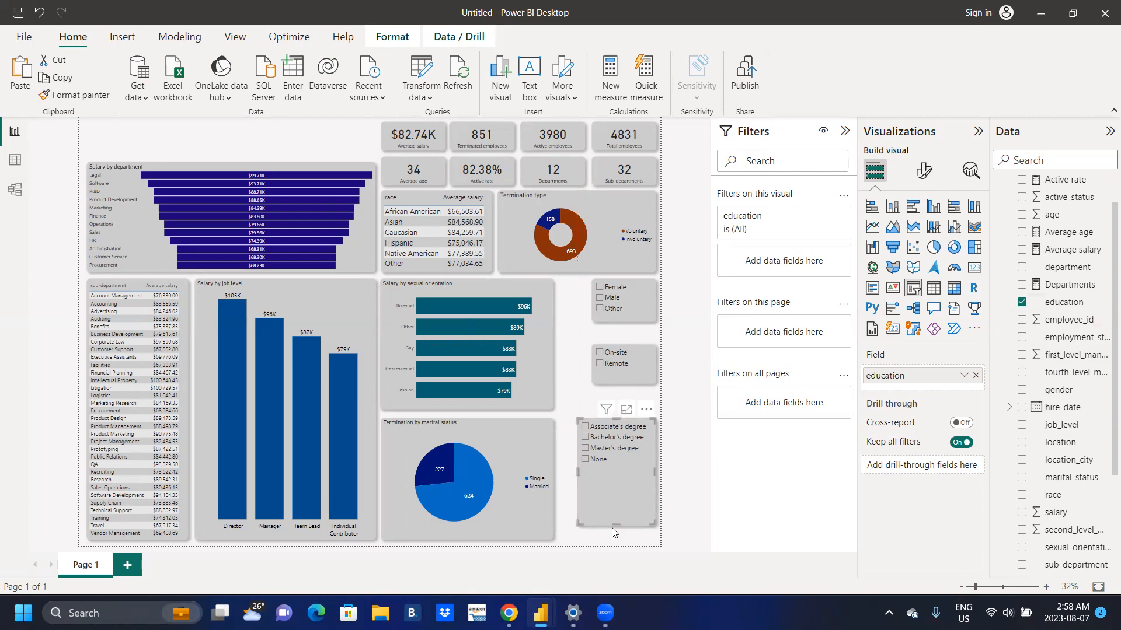
drag(619, 524, 633, 471)
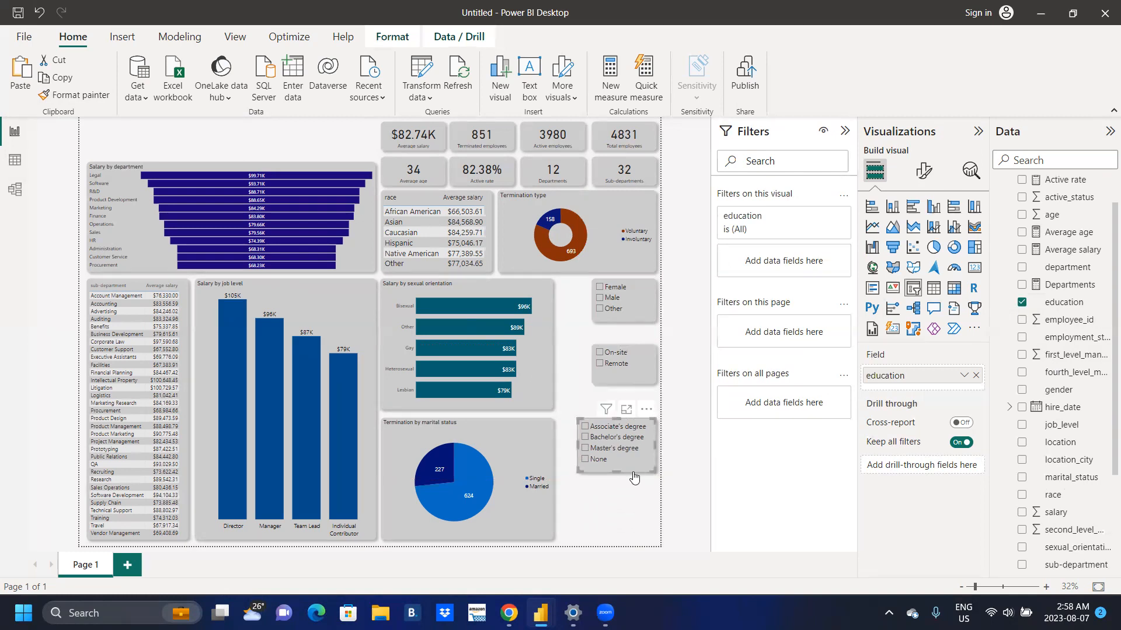
click(598, 507)
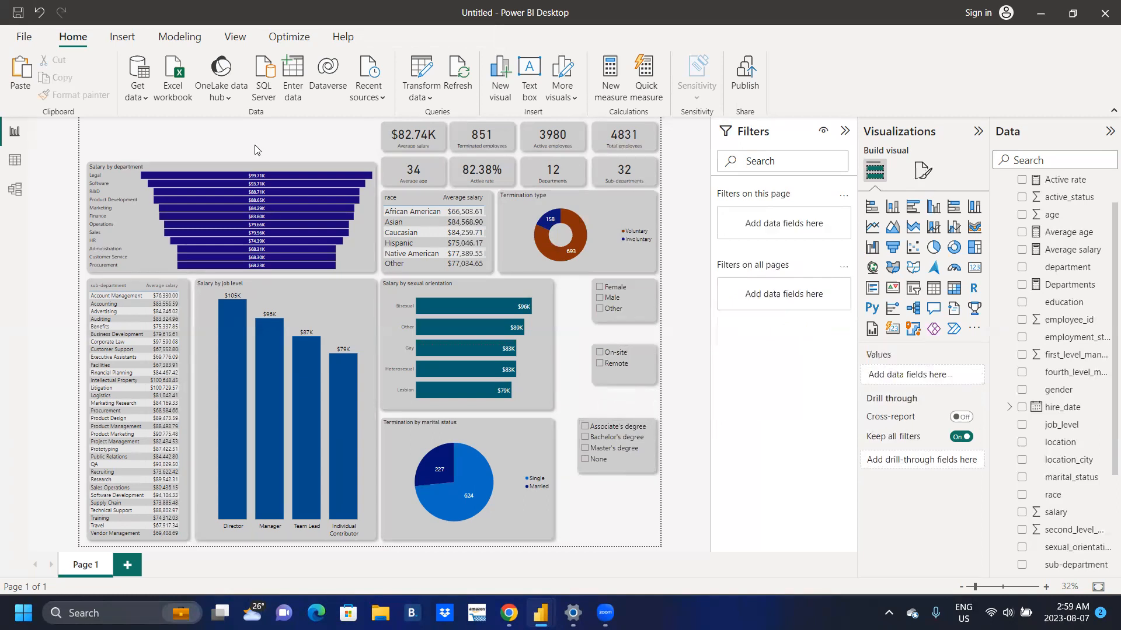
Insert a text box and resize it to fill the strip above the Salary by department chart, level with the top row of cards
click(535, 78)
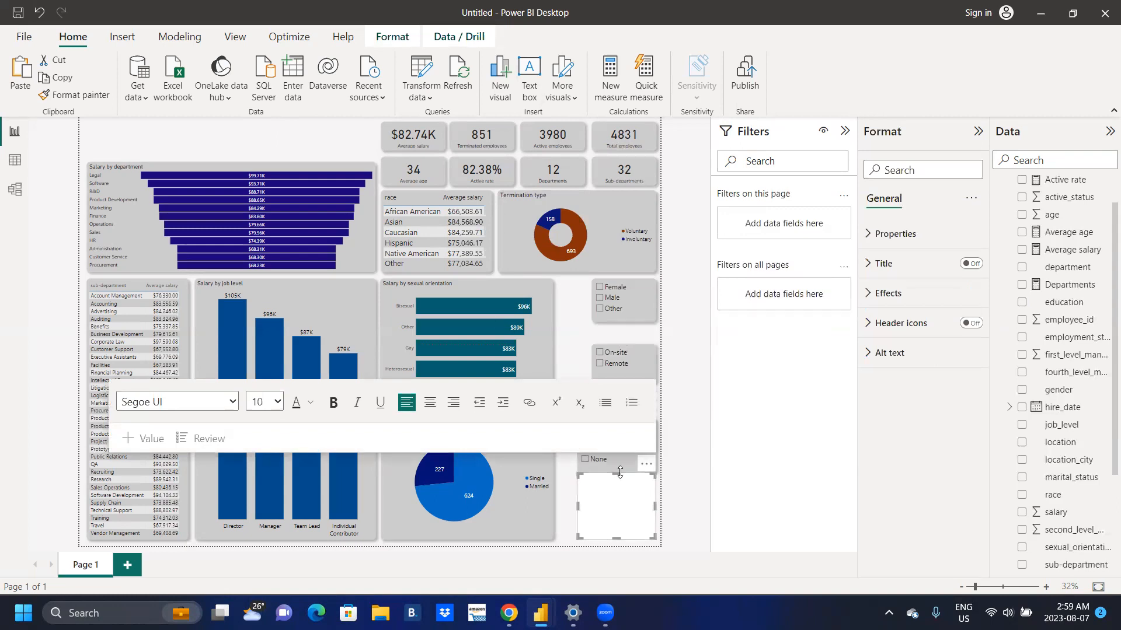
drag(620, 473, 549, 130)
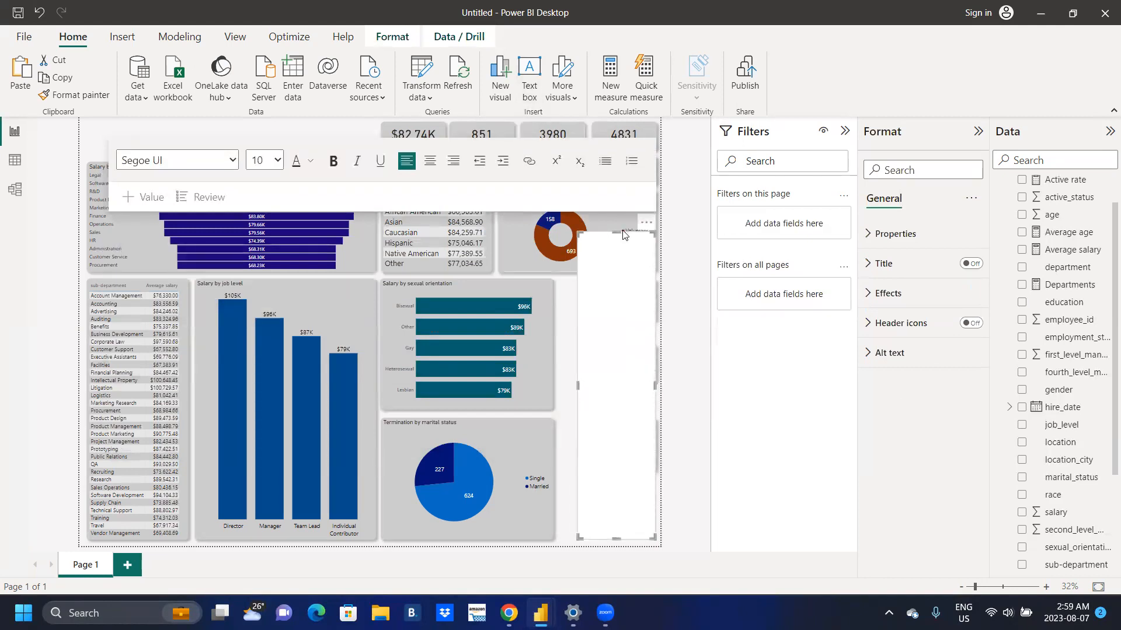
drag(615, 233, 583, 107)
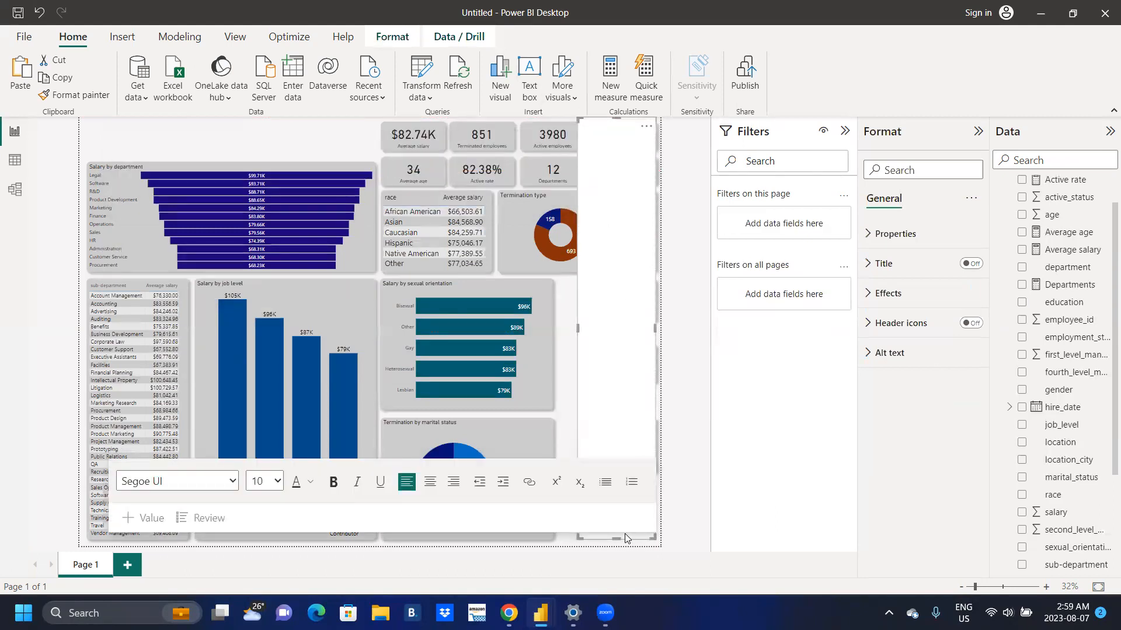
drag(618, 536, 87, 144)
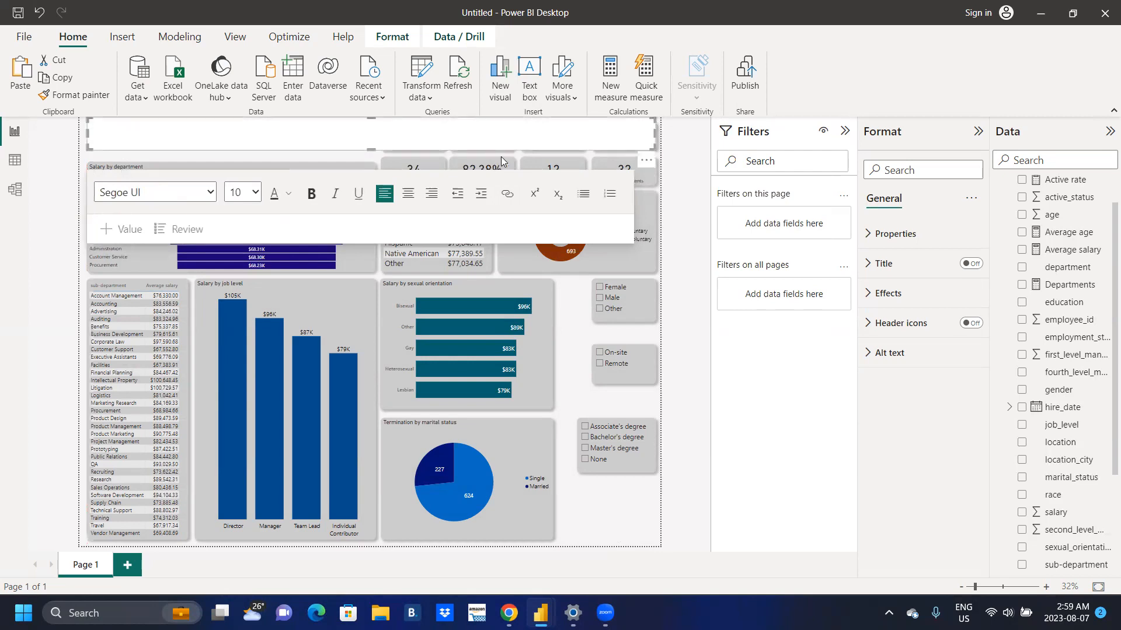
drag(654, 134, 375, 149)
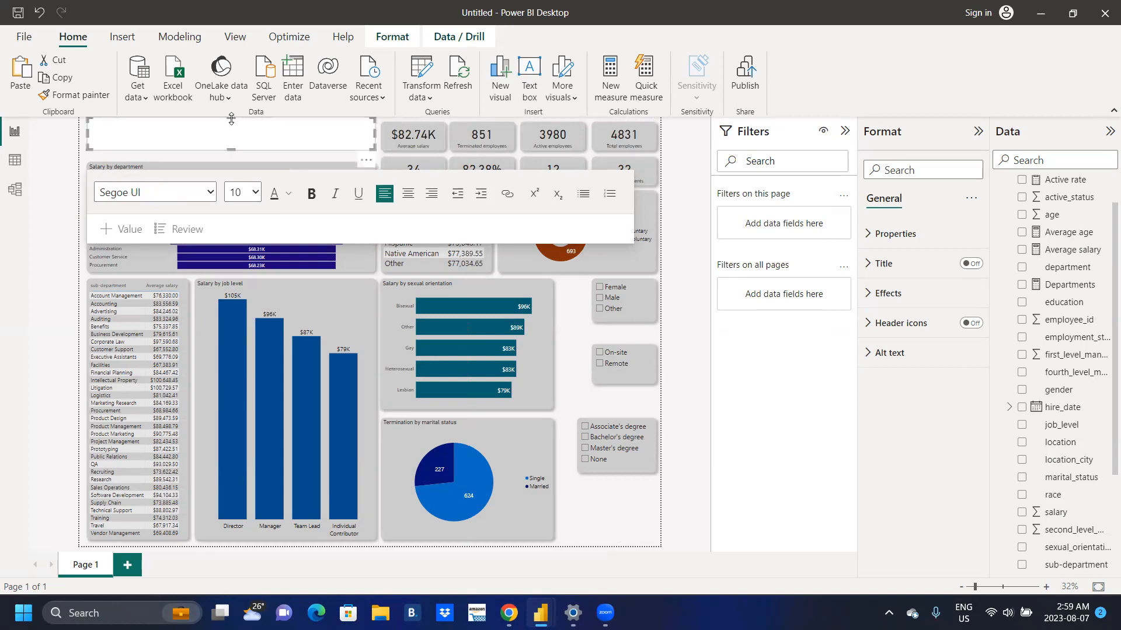
drag(231, 118, 231, 123)
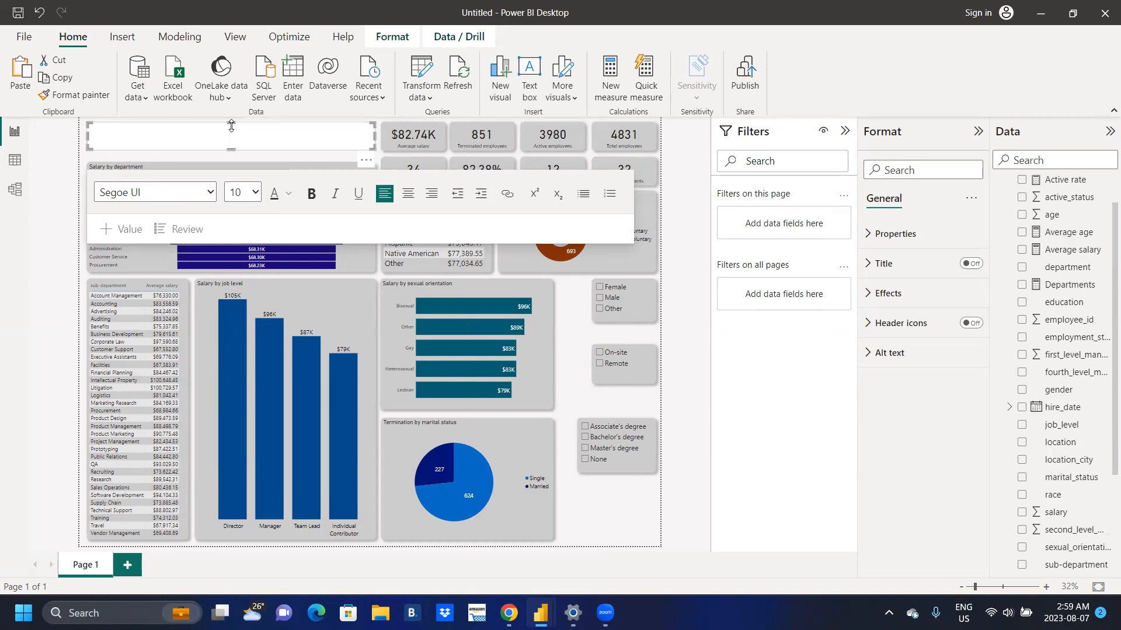
Enter the title "Human Resource Dashboard" in the text box, centred, at font size 32
click(408, 193)
click(256, 198)
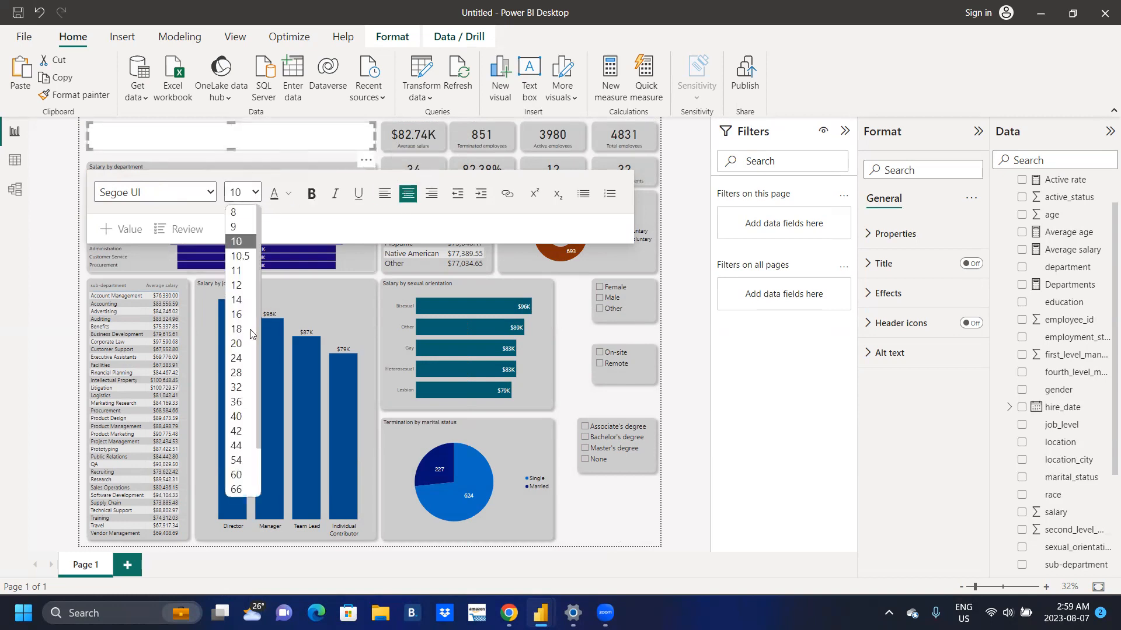
click(237, 388)
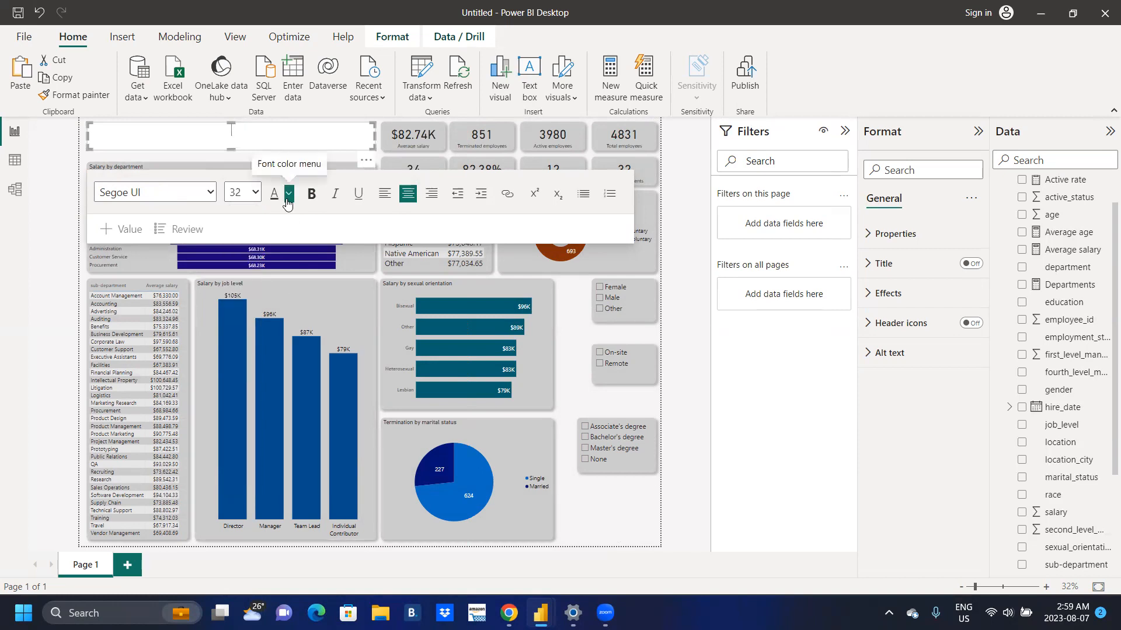
text(Human Resource Dashboard)
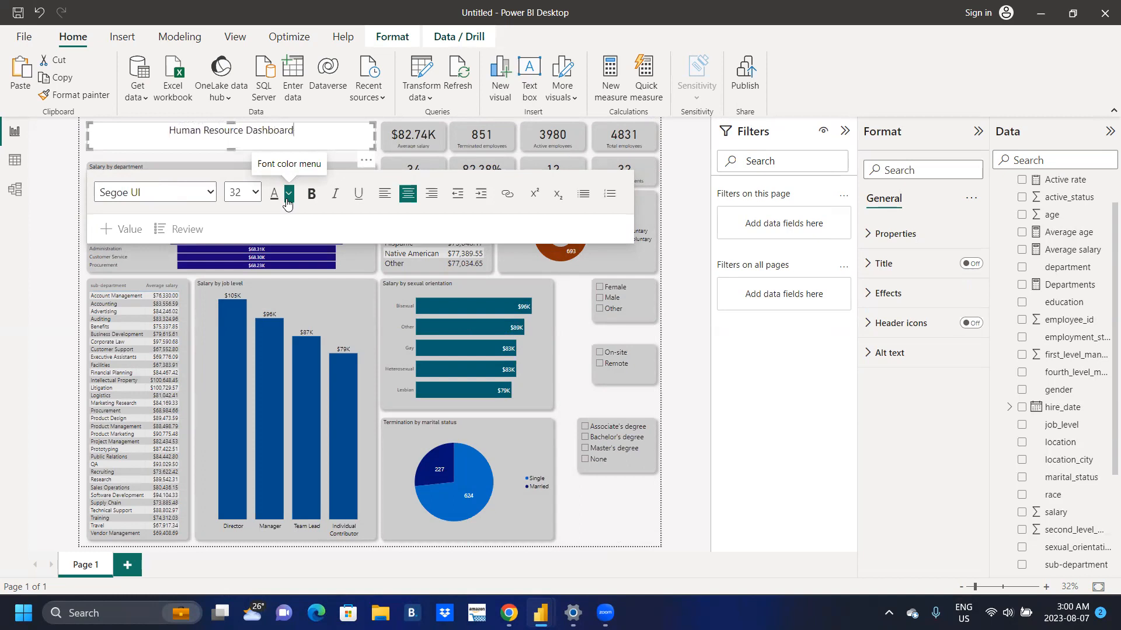
Turn on the title text box's visual border and shadow, with the border's corners rounded to 15 px
click(872, 299)
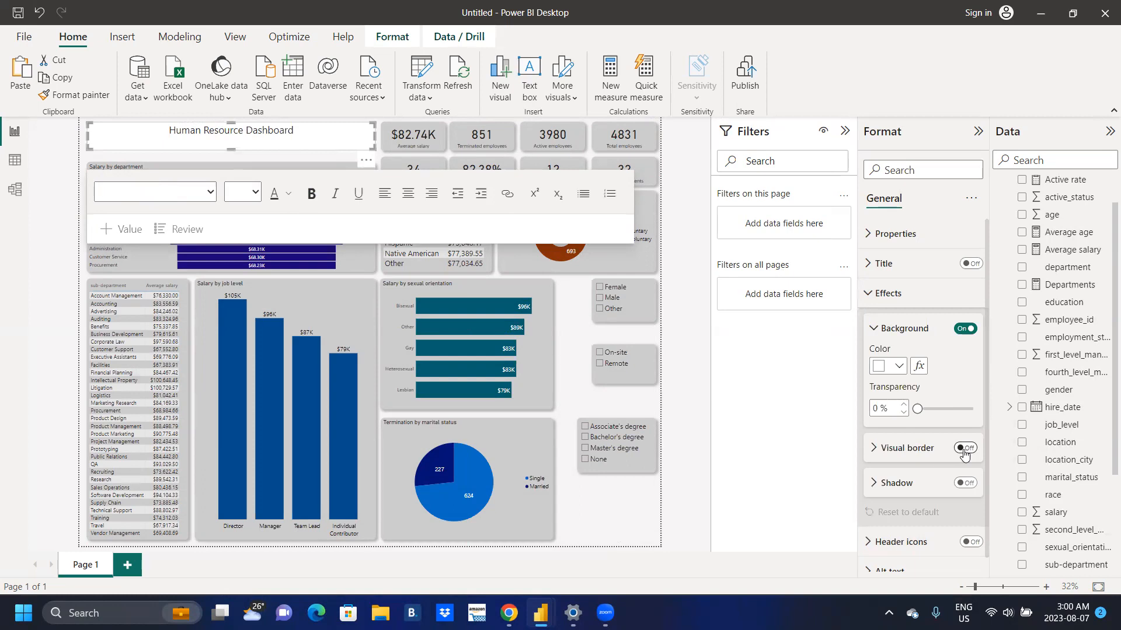
click(964, 449)
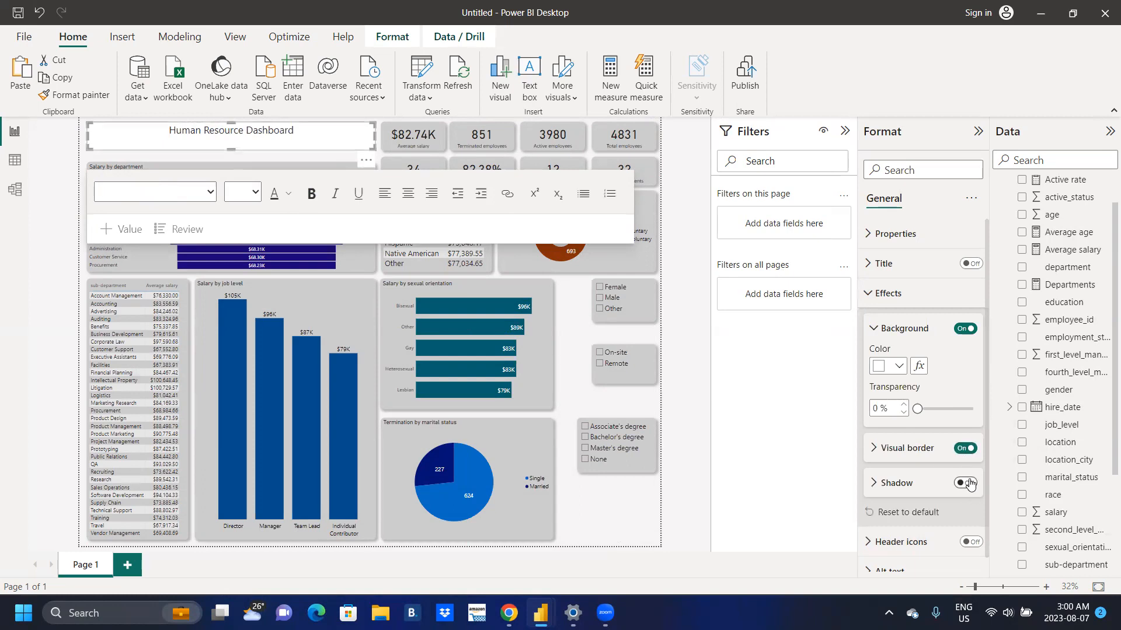
click(968, 483)
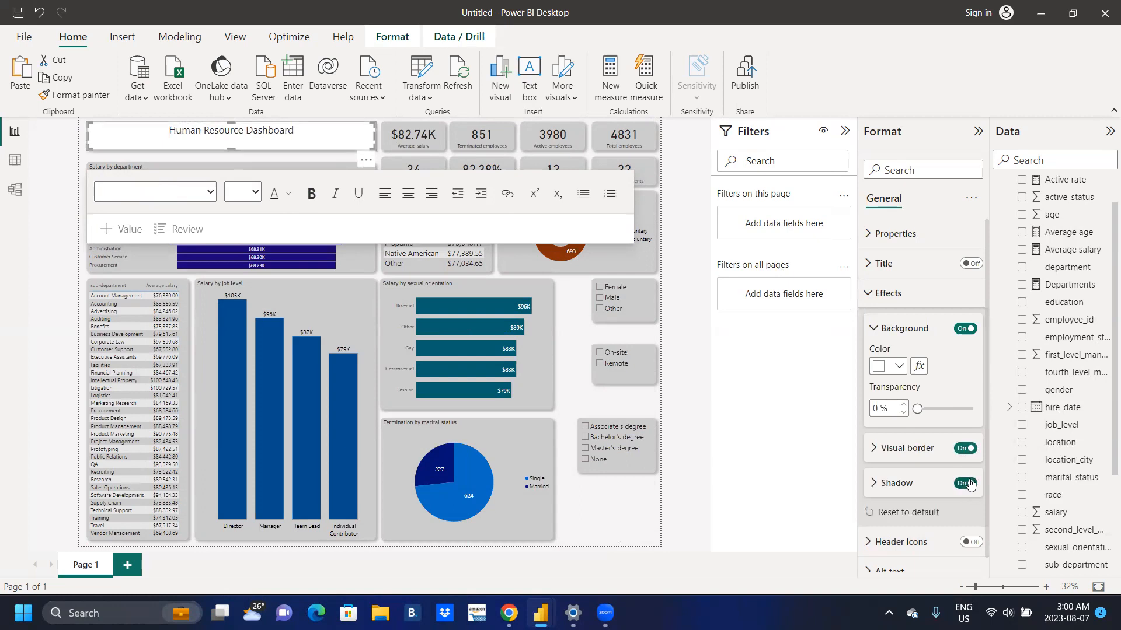
click(874, 448)
click(943, 527)
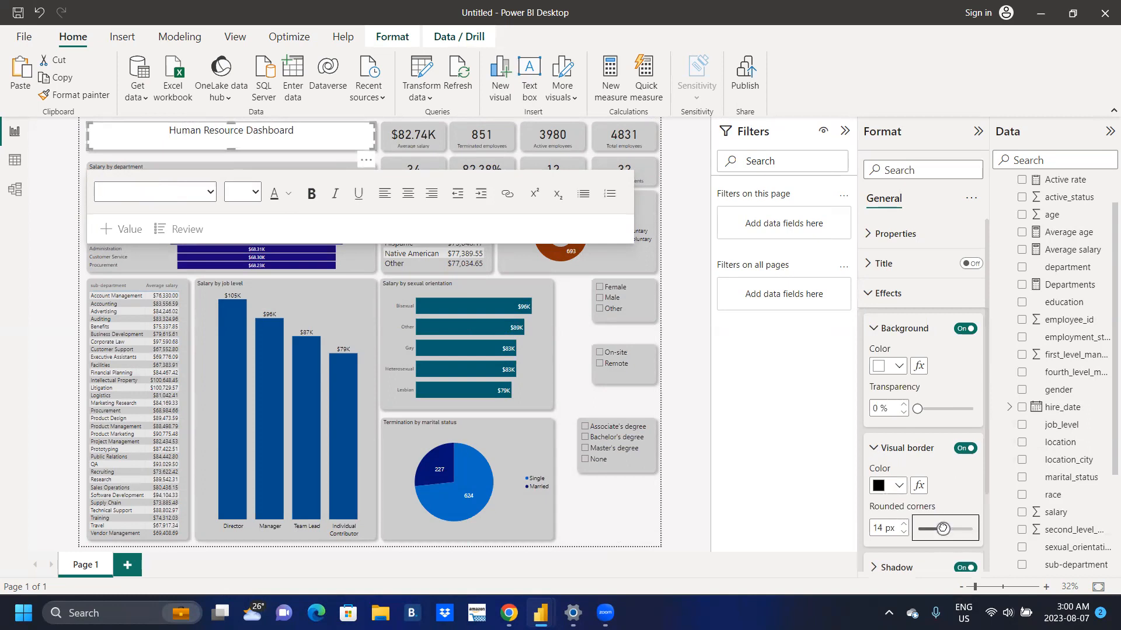
click(902, 524)
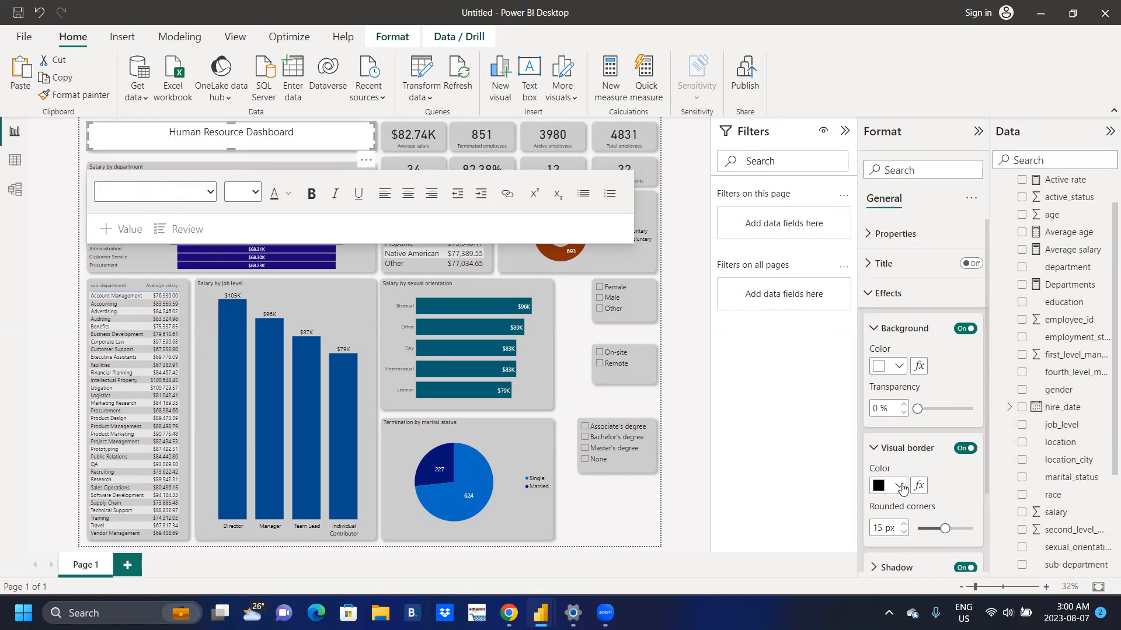
Set the title text box's border and background colors to the recently used grey #cccccc
click(900, 486)
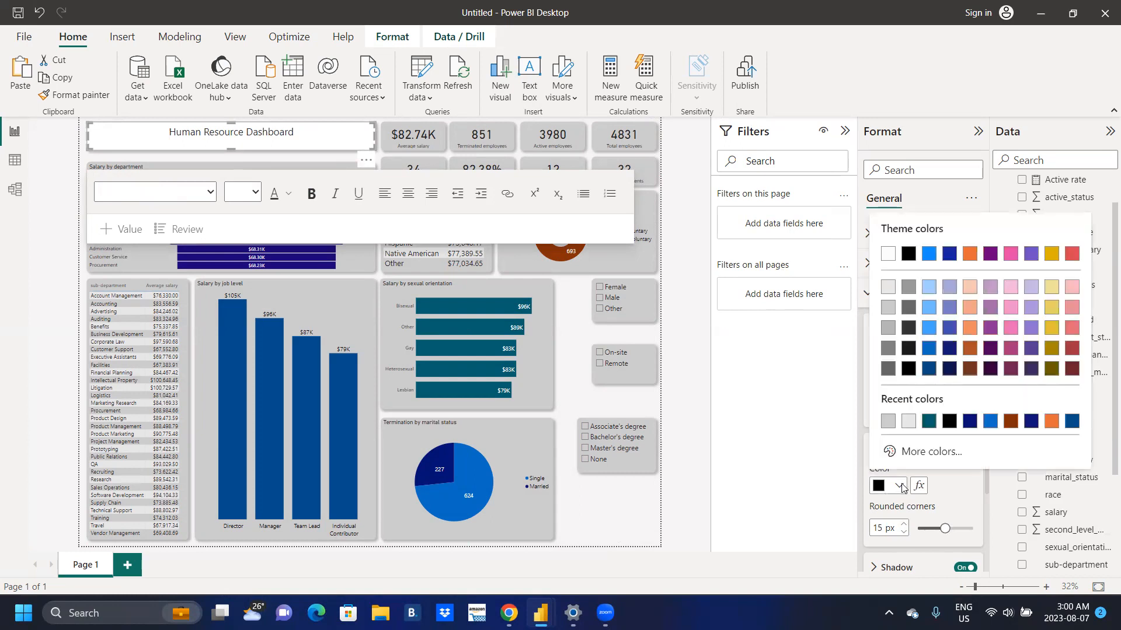
click(890, 428)
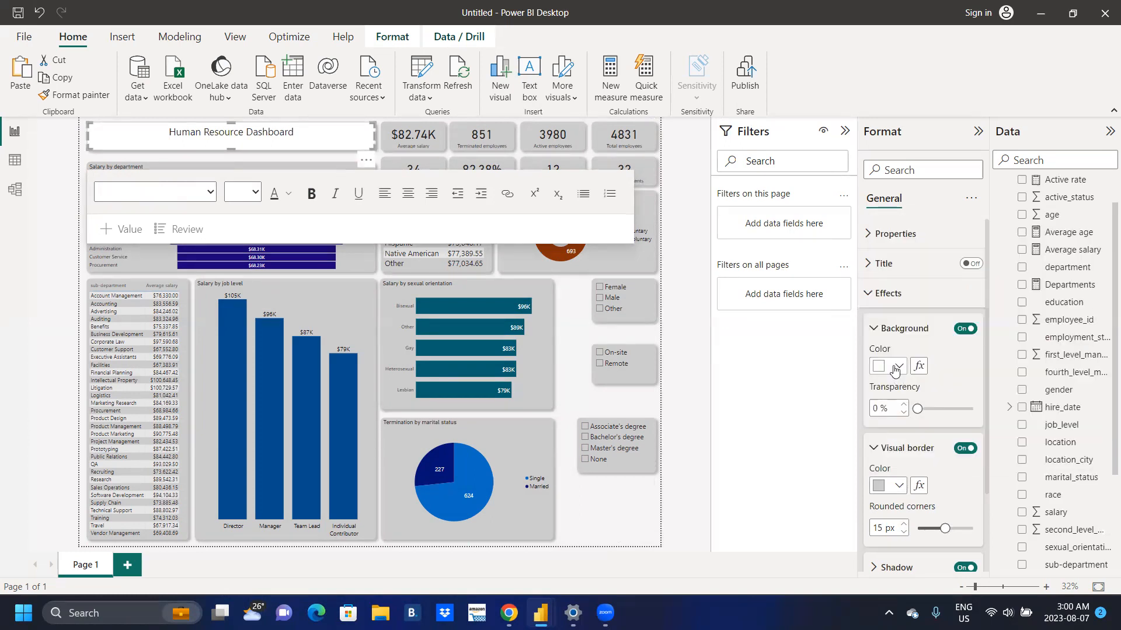
click(895, 368)
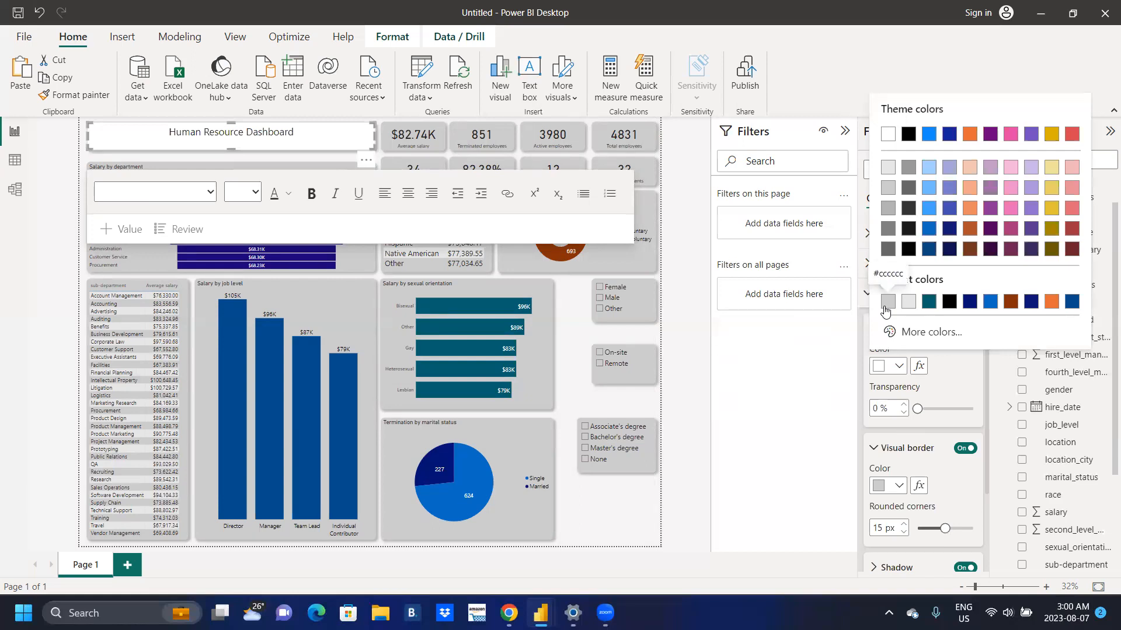
click(886, 302)
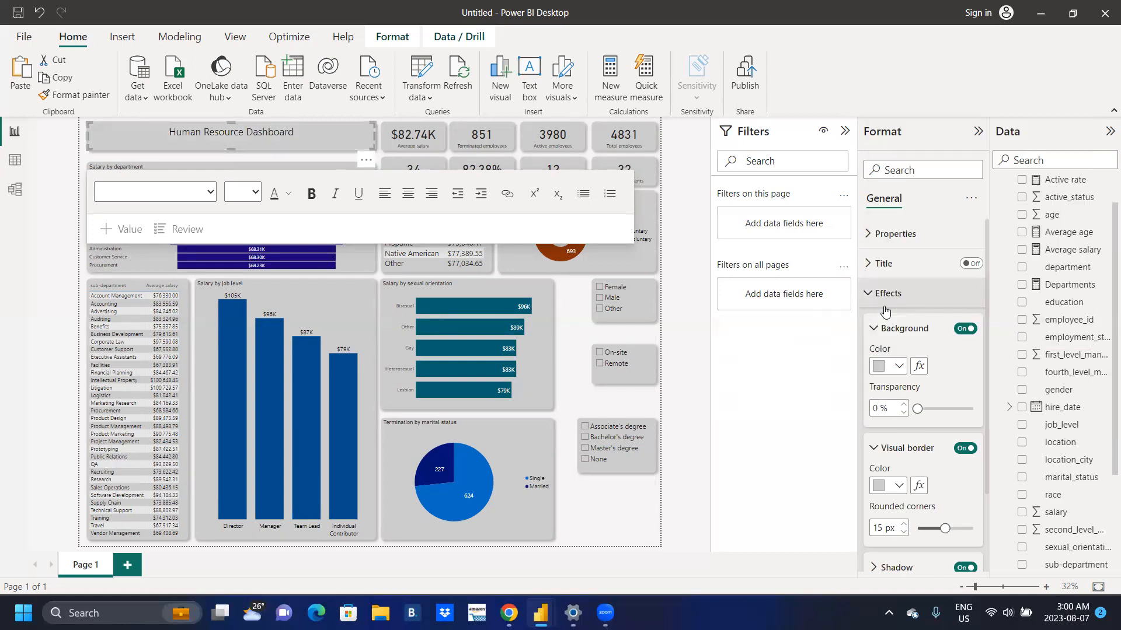
click(639, 521)
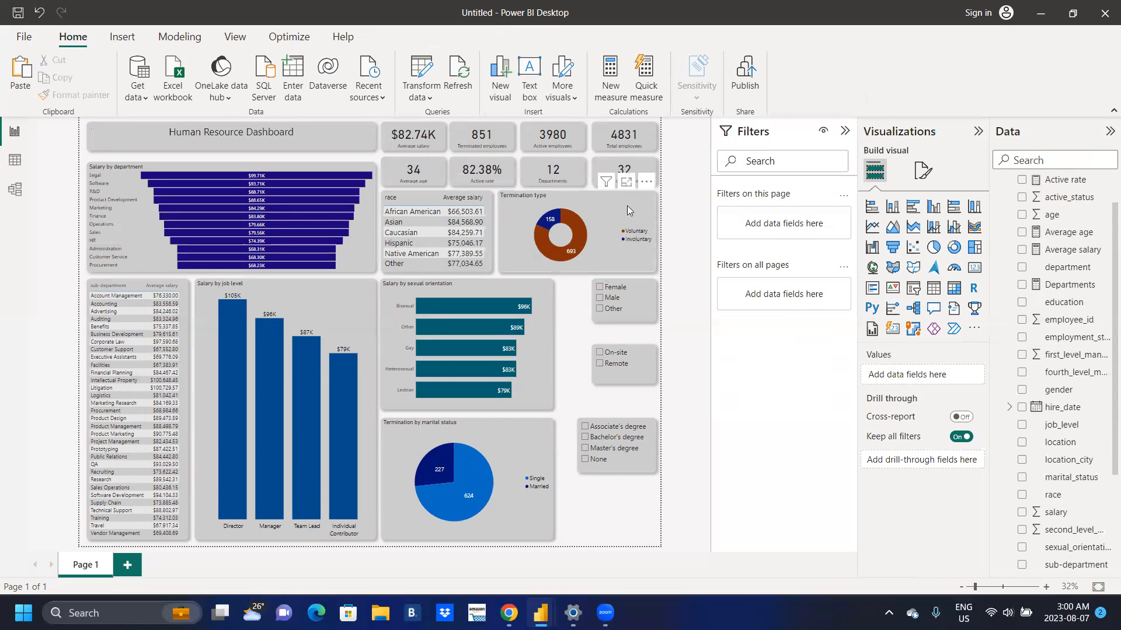
Increase the category label font size of the Sub-departments card to 17
click(644, 158)
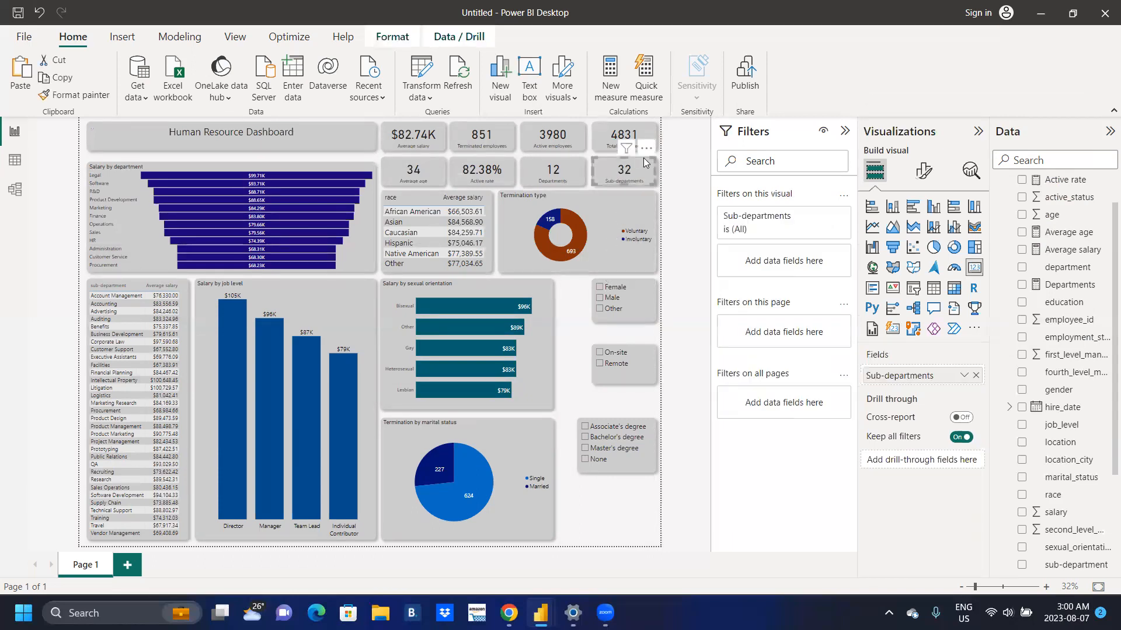
click(922, 177)
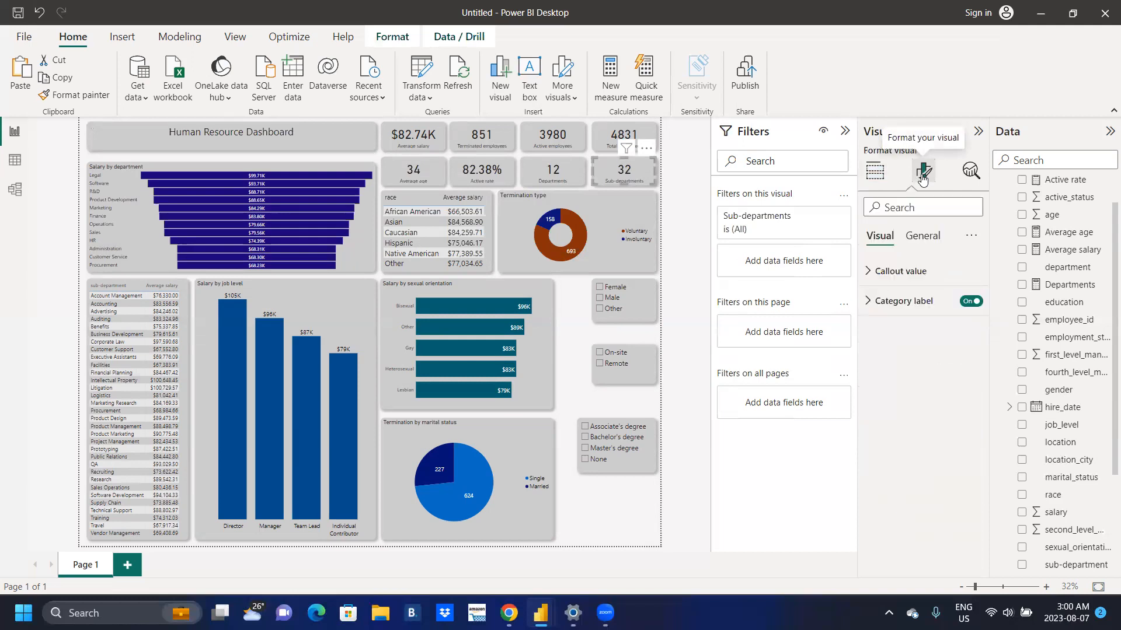
click(873, 301)
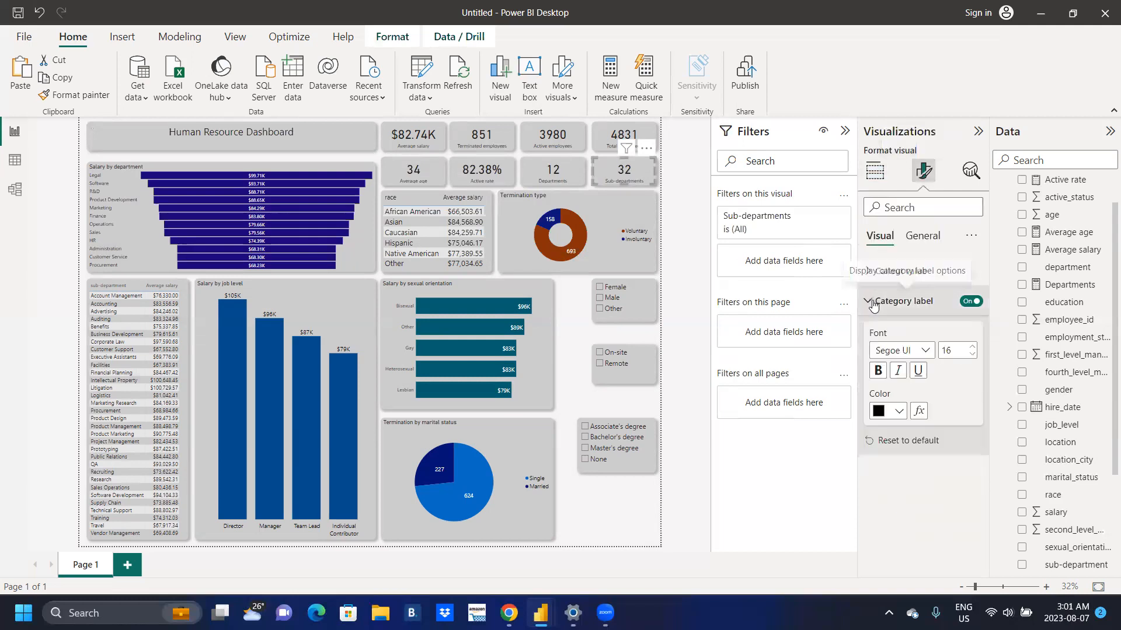
click(973, 347)
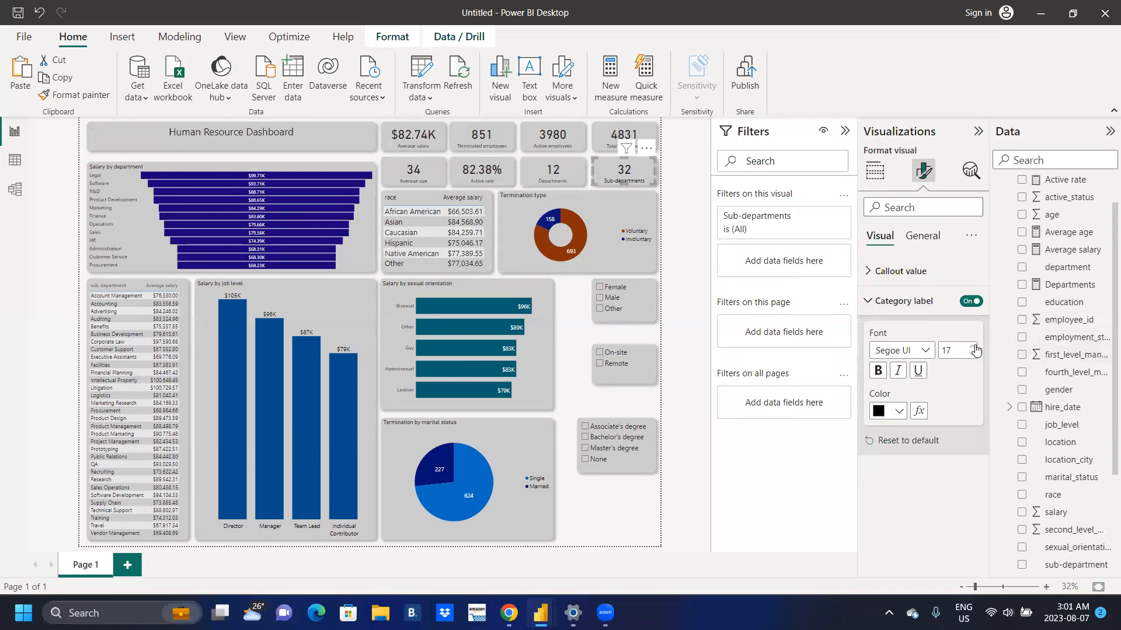
click(973, 346)
Extend the Salary by department chart upward to close most of the gap below the title text box
click(570, 160)
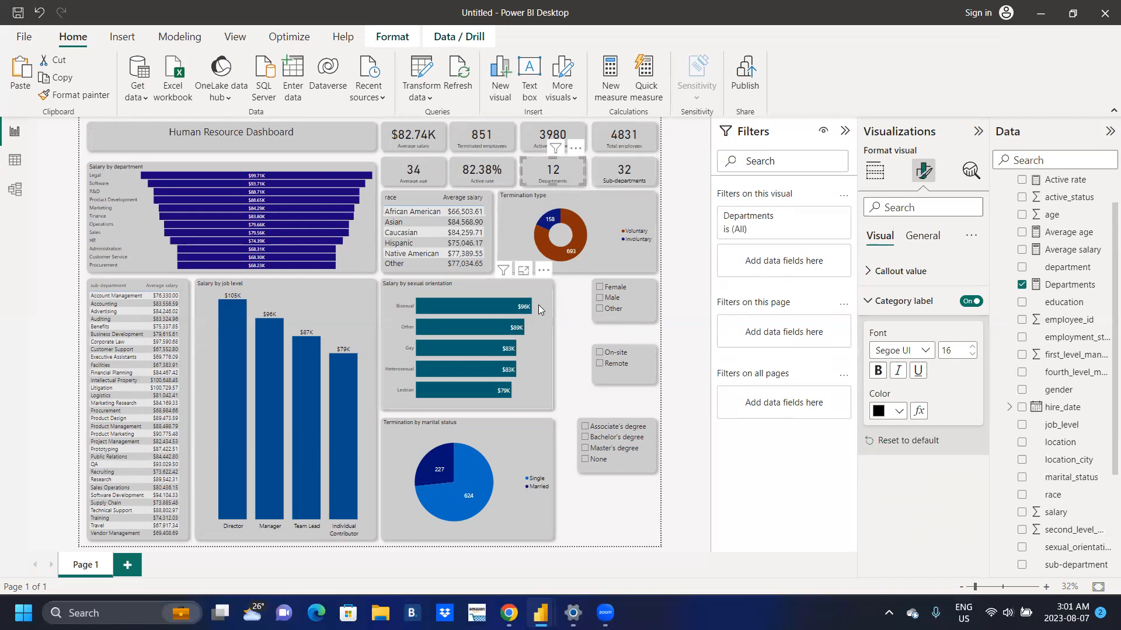
click(236, 164)
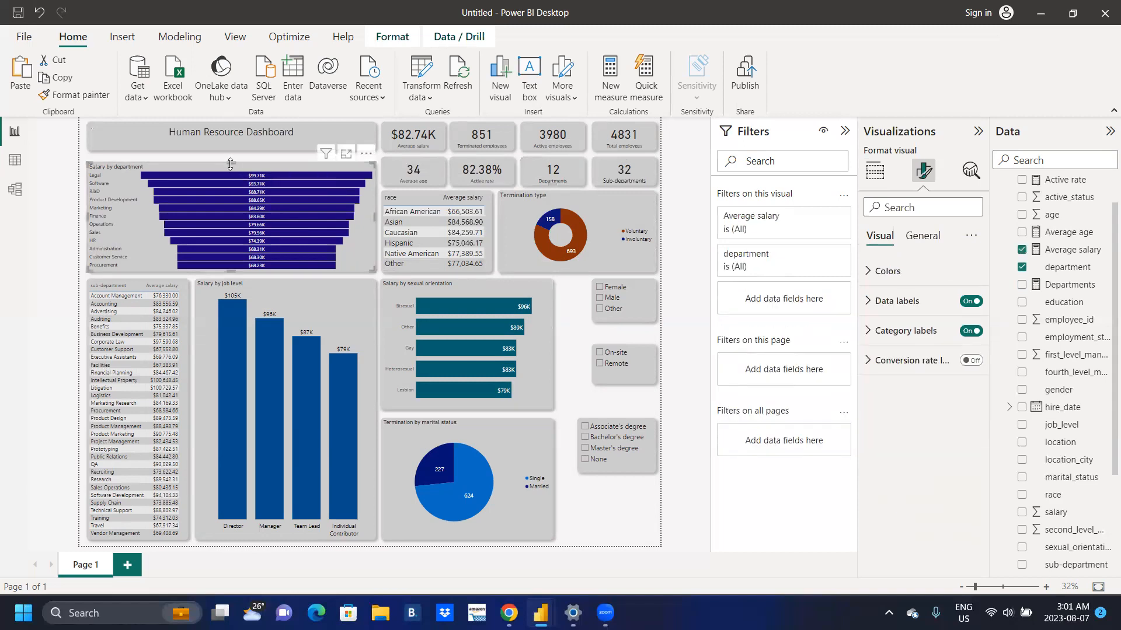
drag(232, 158, 234, 155)
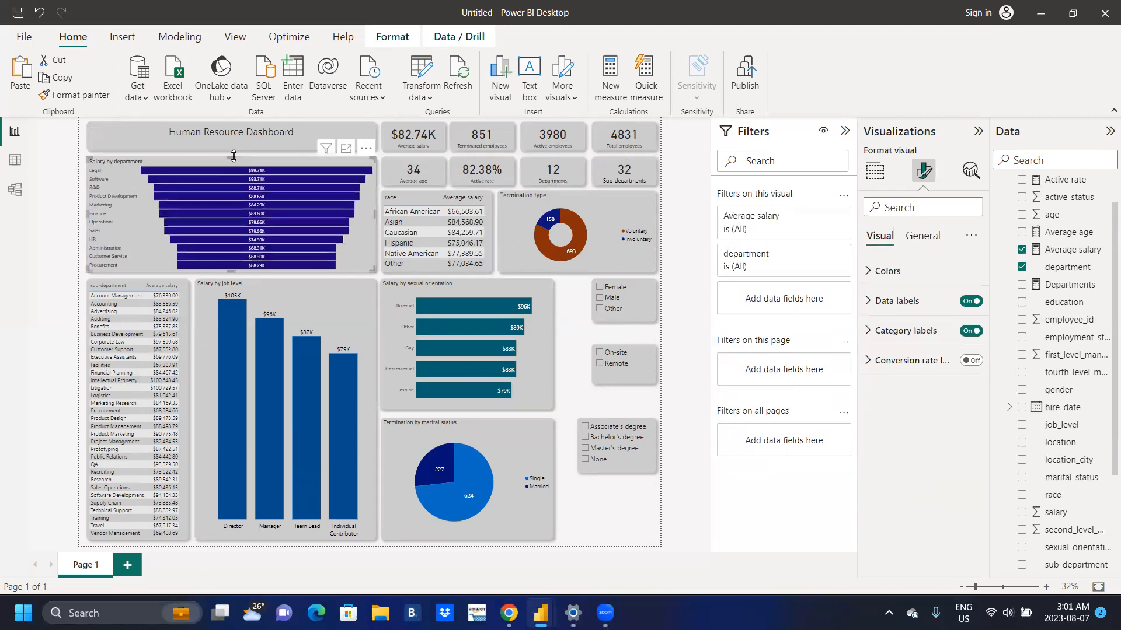
Raise the category label font size to 17 on the Departments, Active rate and Average age cards
click(568, 169)
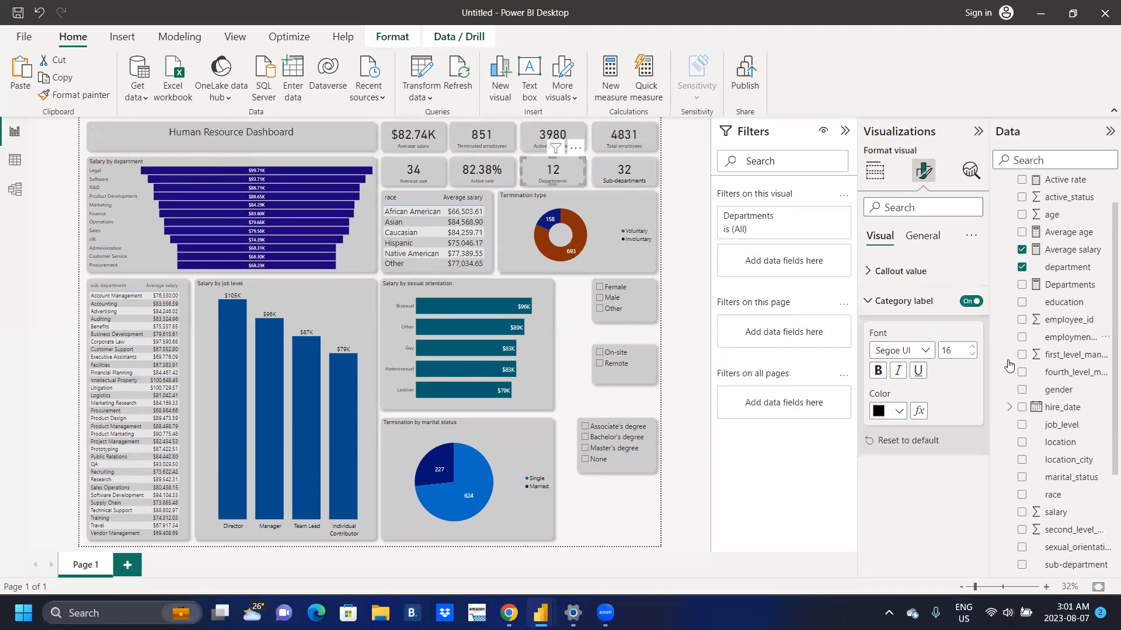
click(973, 347)
click(512, 176)
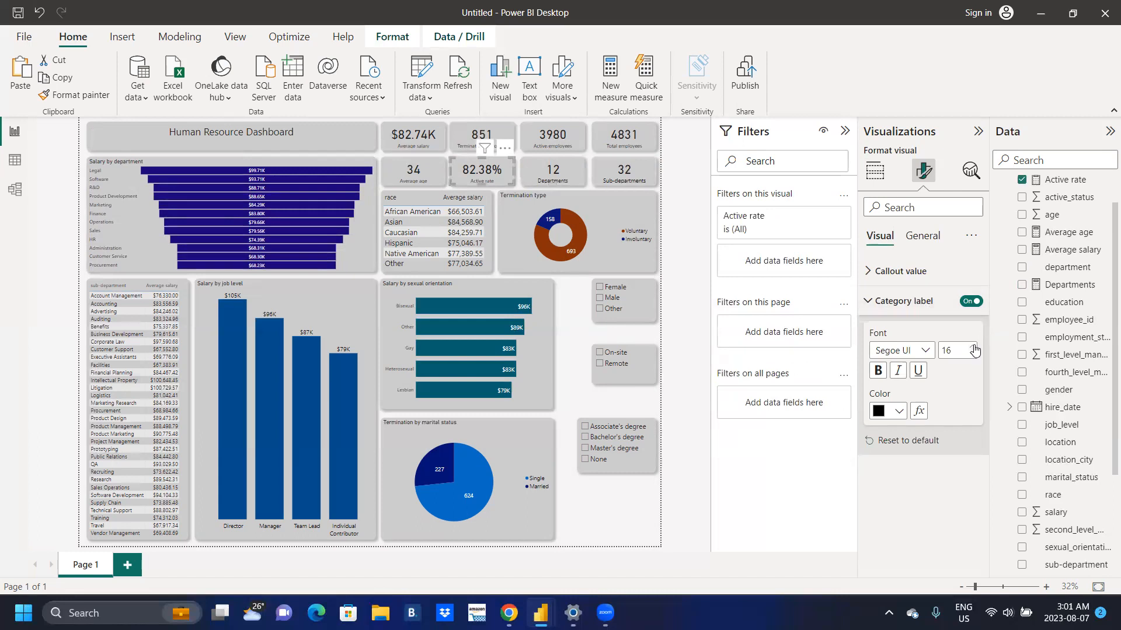
click(418, 165)
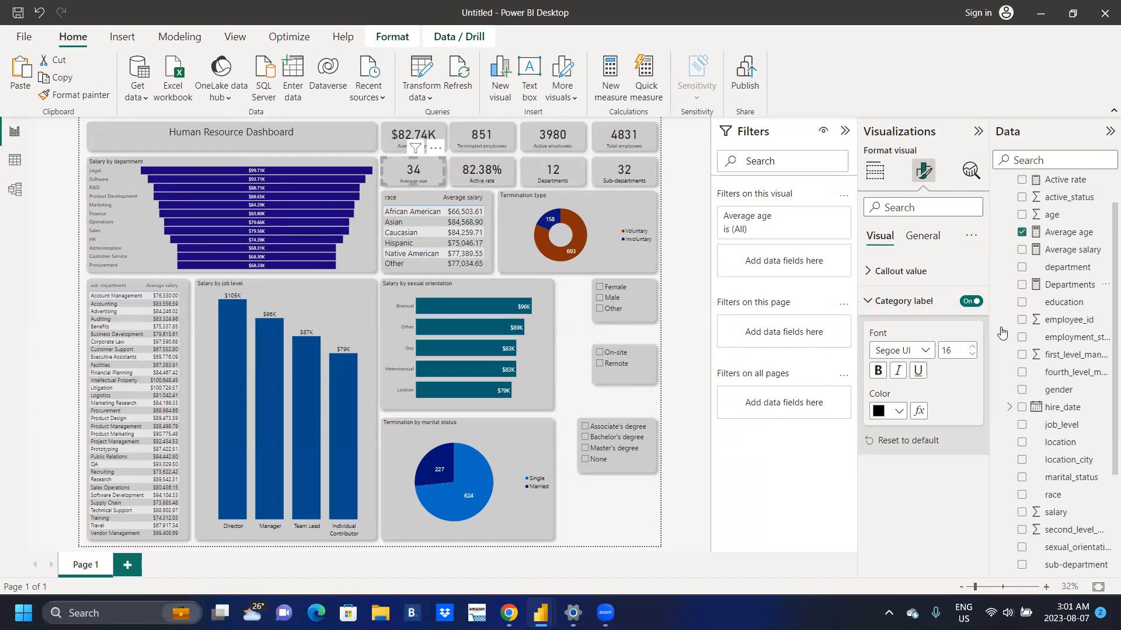
click(972, 347)
Set the category label font size to 17 on the Total employees, Active employees, Terminated employees and Average salary cards
click(644, 146)
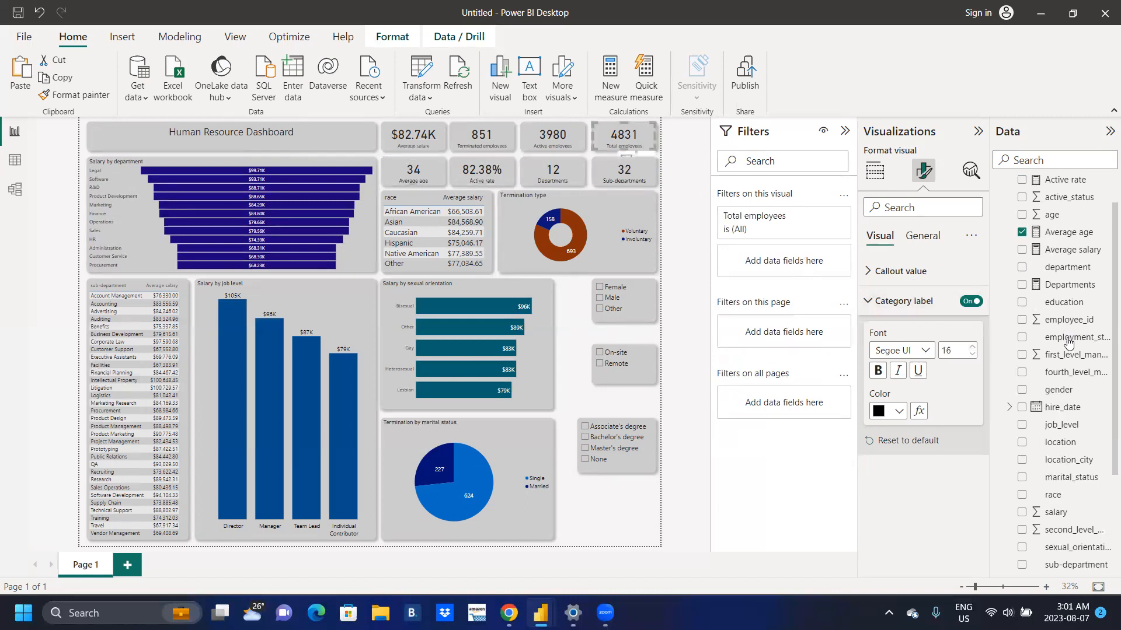
click(970, 348)
click(569, 136)
click(972, 347)
click(503, 129)
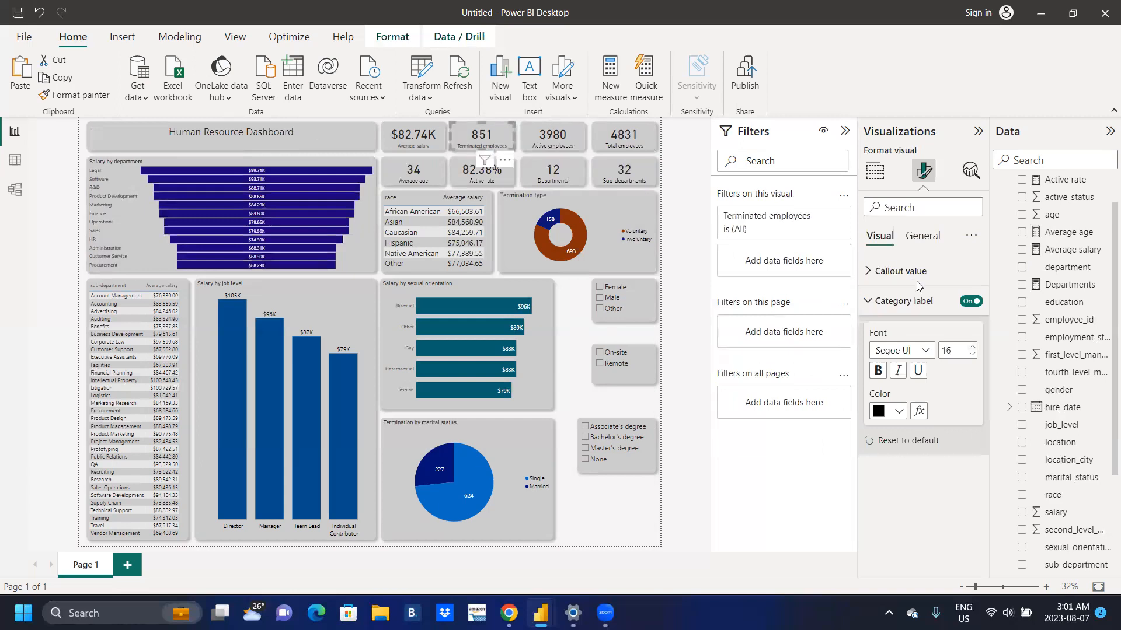
click(973, 347)
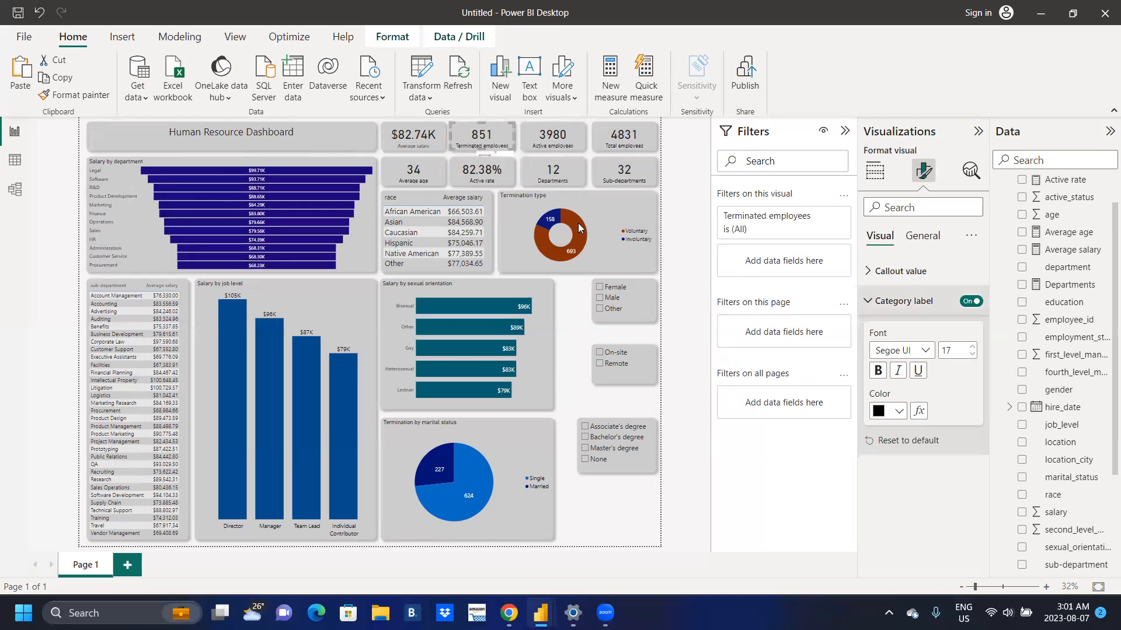
click(430, 138)
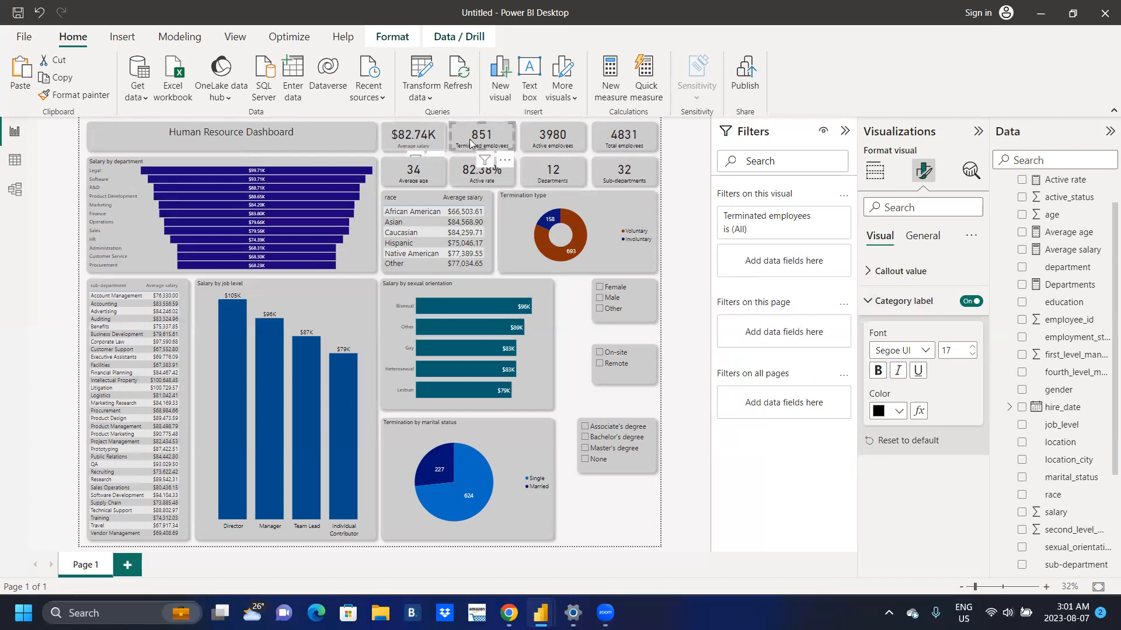
click(973, 347)
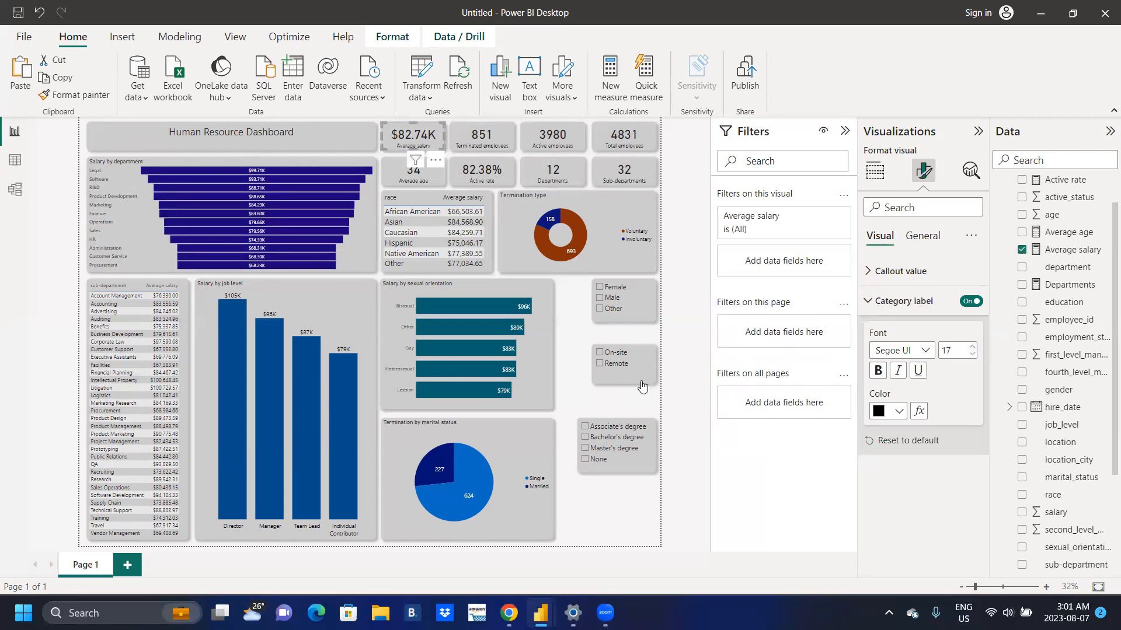
click(570, 407)
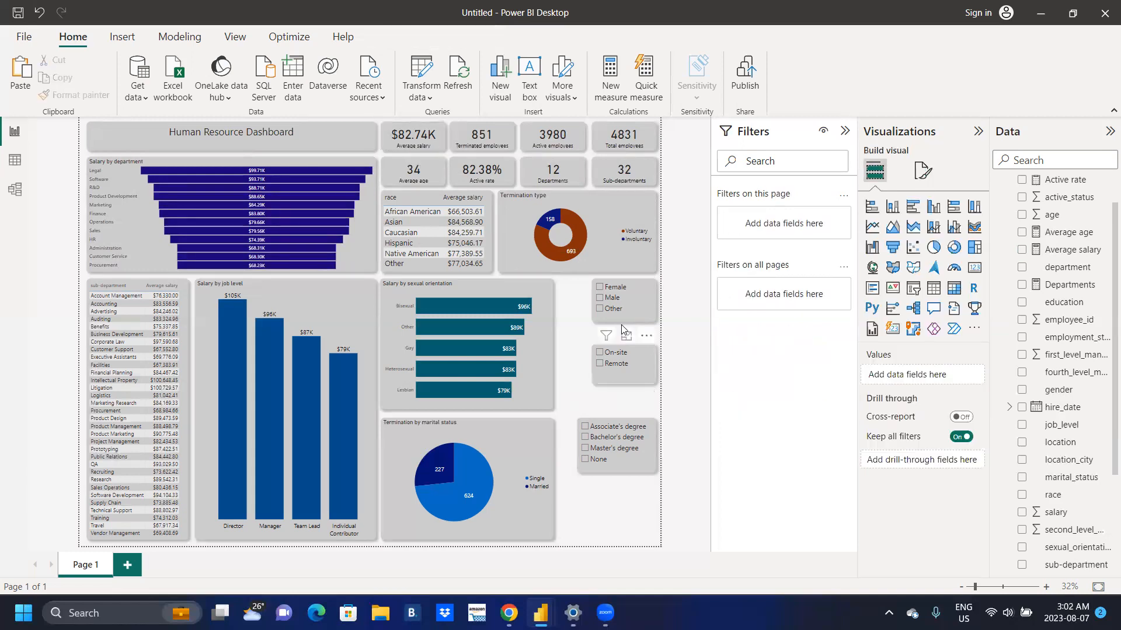
Filter the dashboard by Female, Male and Other in turn with the gender slicer to compare the figures, and clear the selection
click(599, 287)
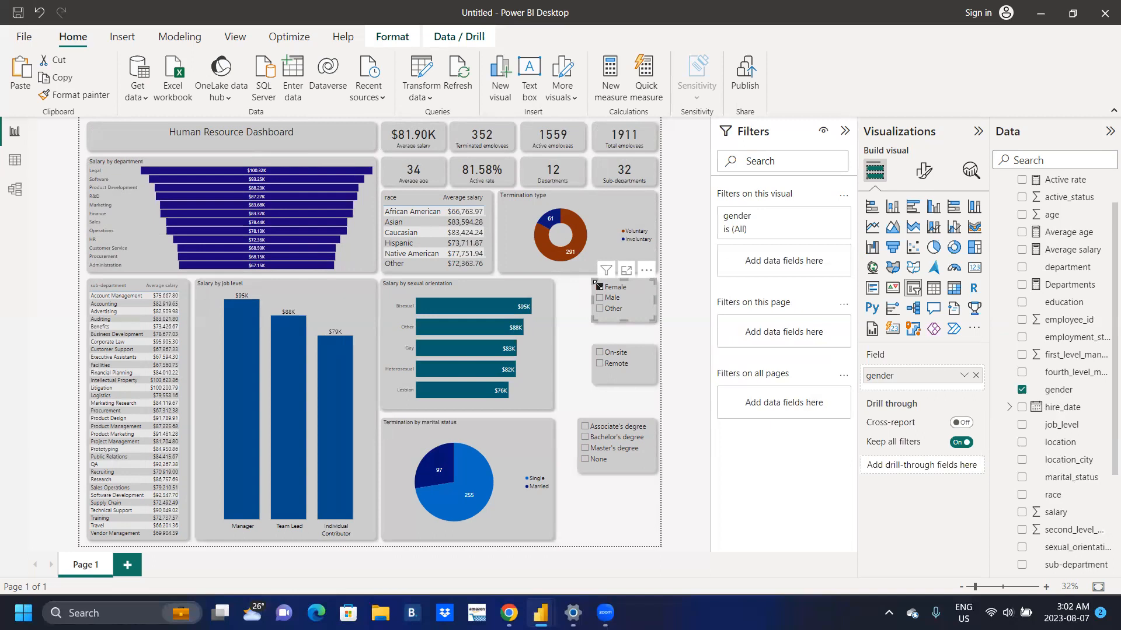
click(597, 286)
click(601, 298)
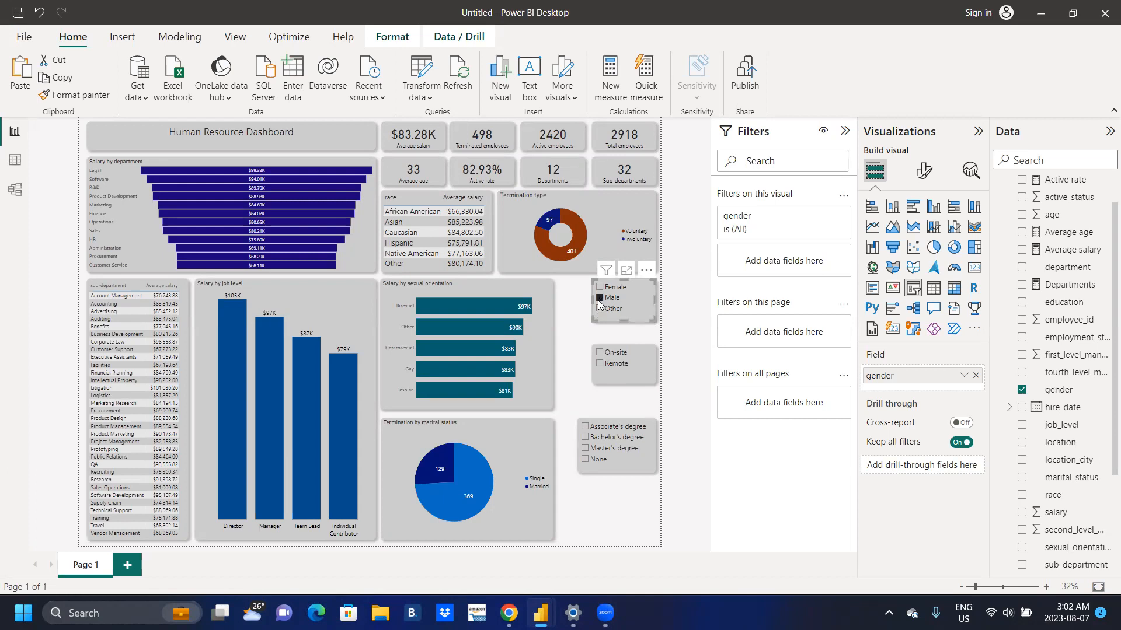
click(598, 309)
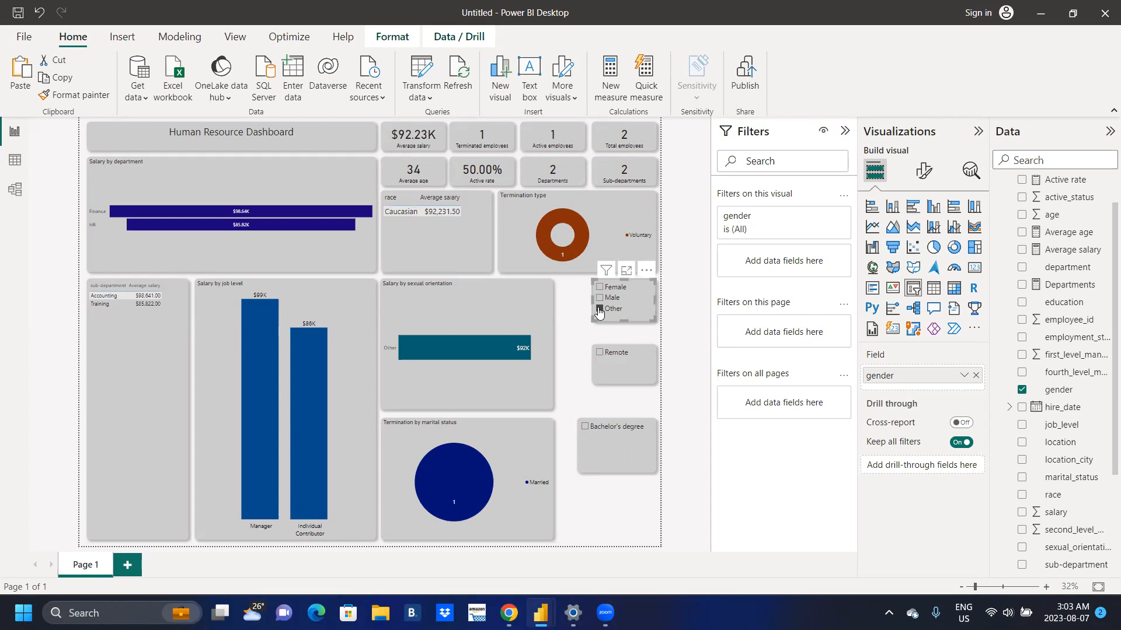
click(599, 311)
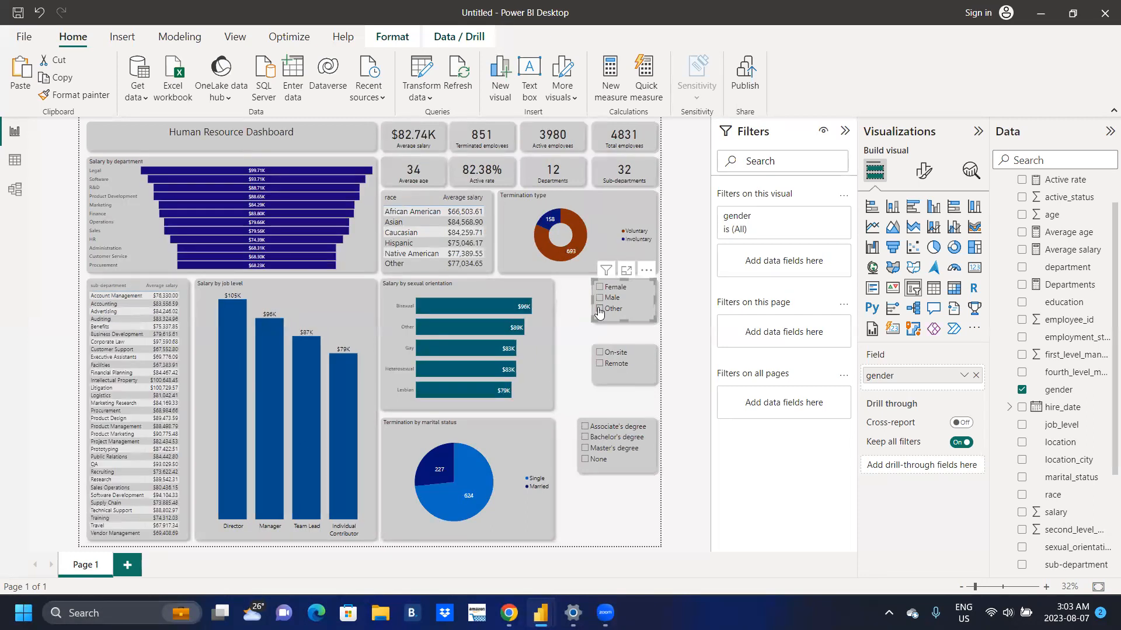
click(599, 310)
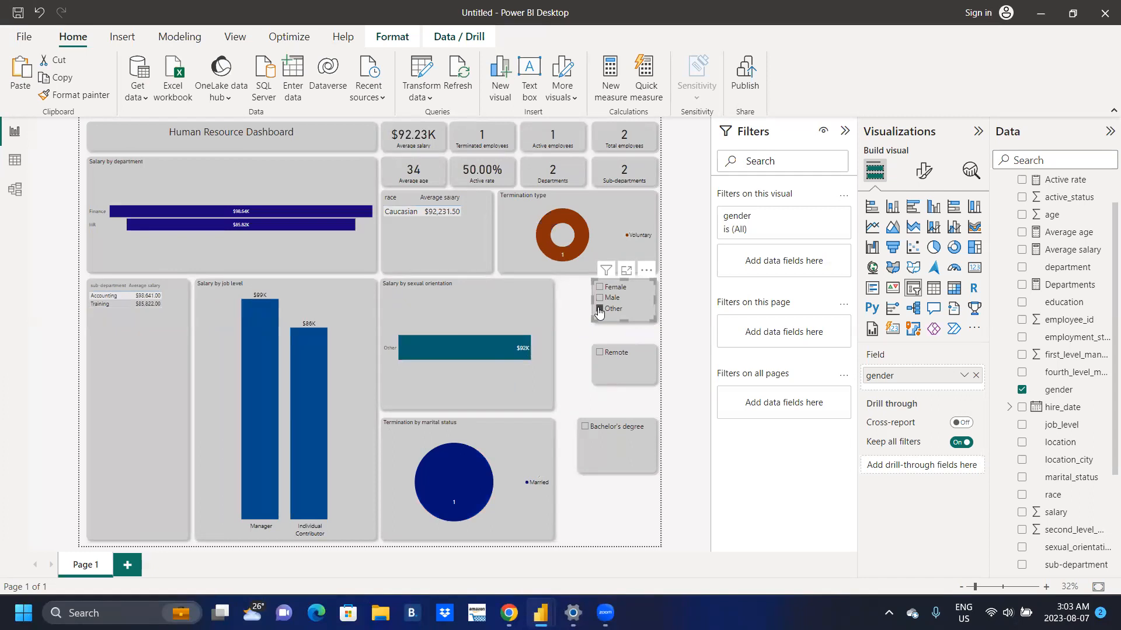
click(598, 309)
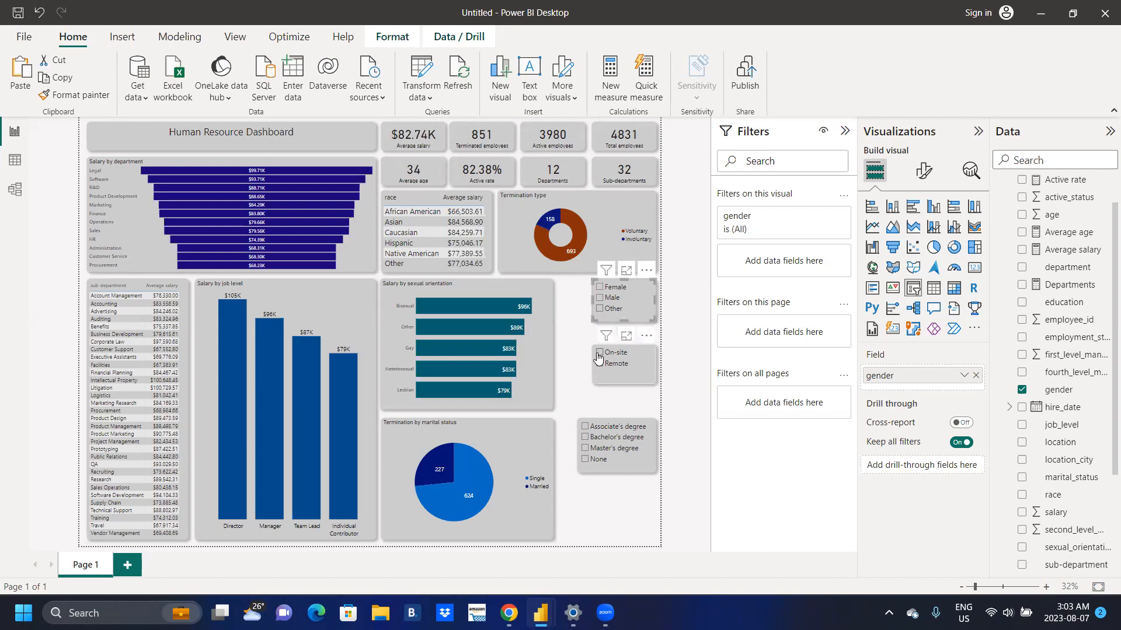
Filter the dashboard to Female employees and compare the Remote and On-site locations, ending on Remote
click(599, 287)
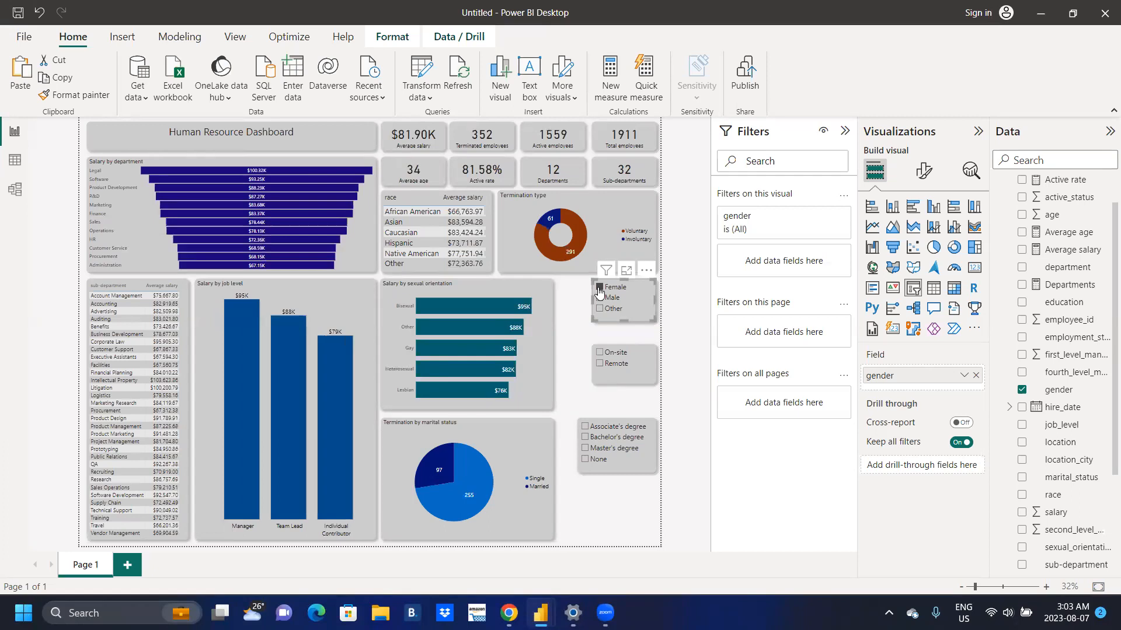
click(600, 364)
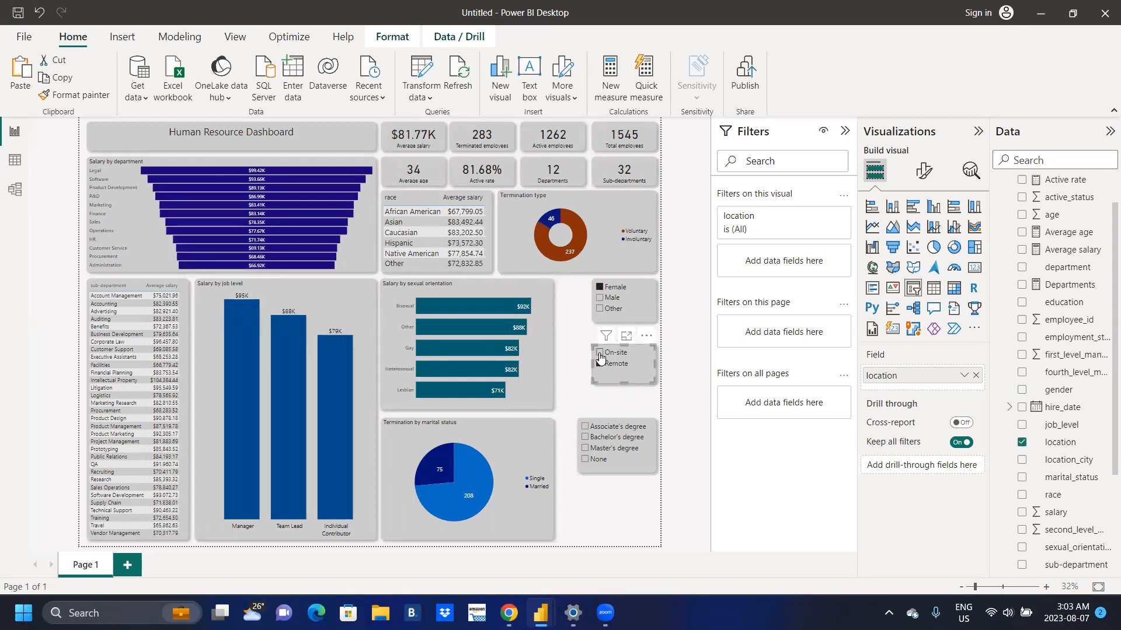
click(600, 355)
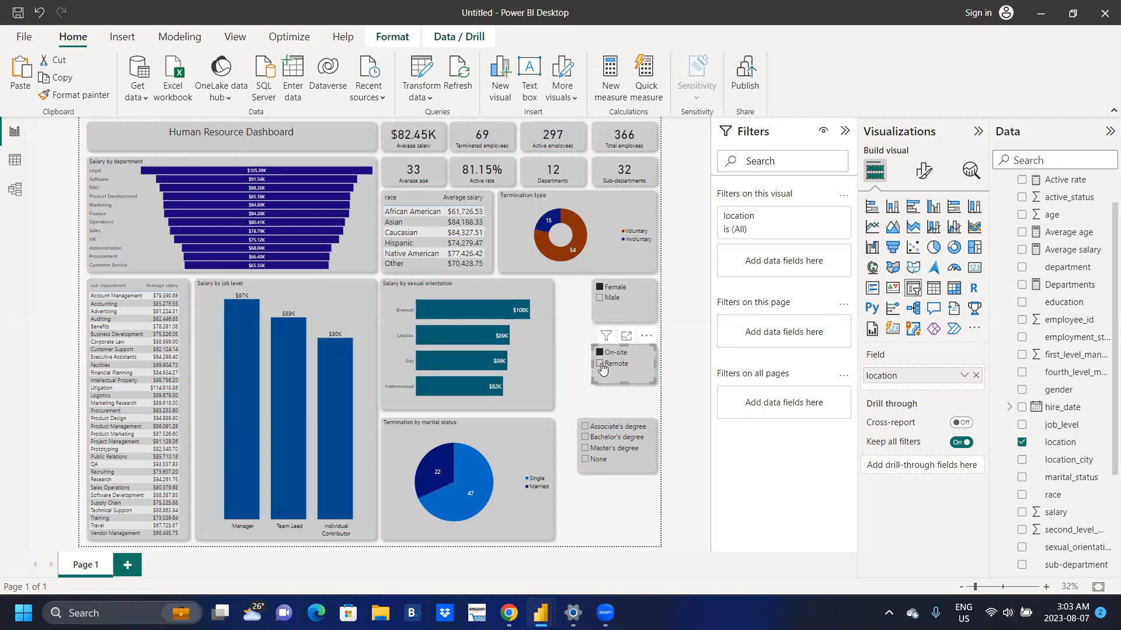
click(601, 364)
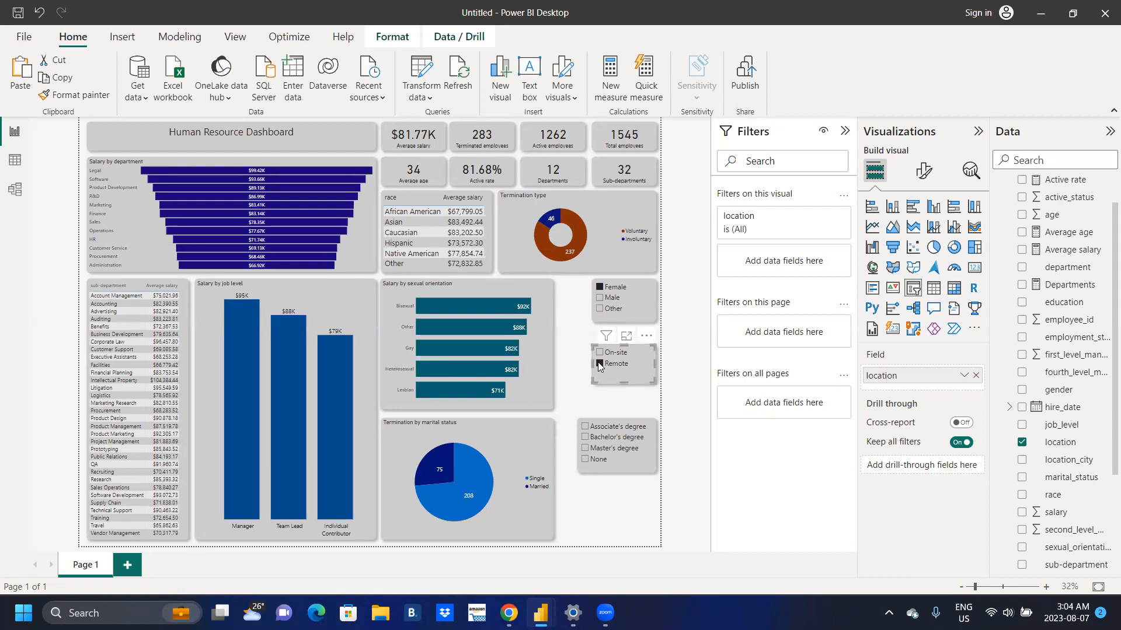
Switch the gender filter to Male, compare the Remote and On-site figures, and clear both the location and gender slicers
click(599, 298)
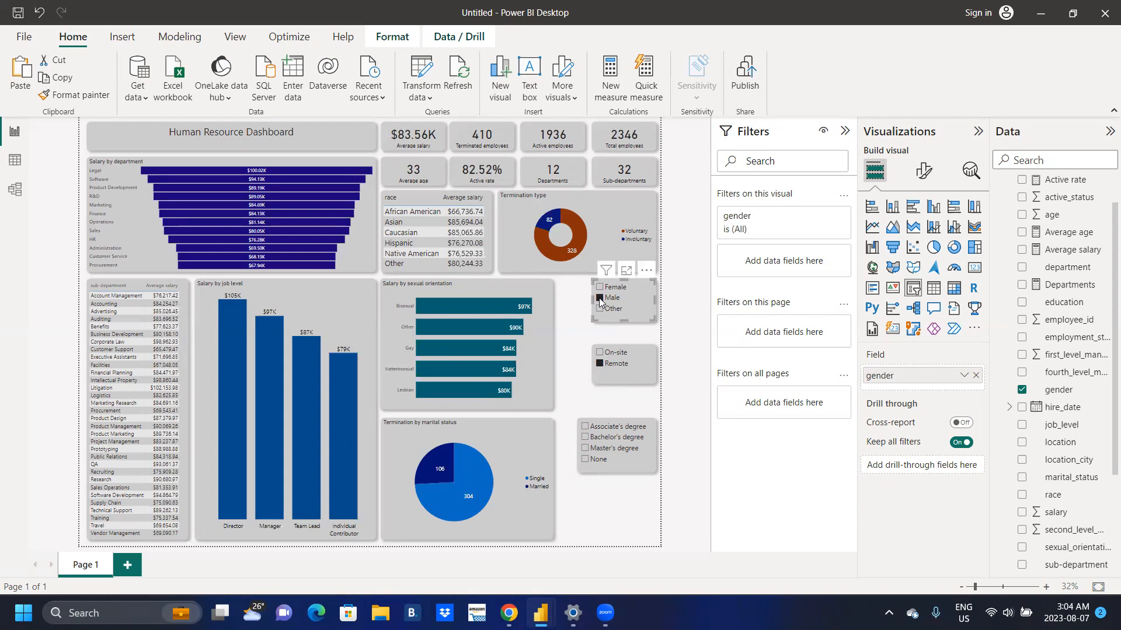
click(599, 364)
click(600, 354)
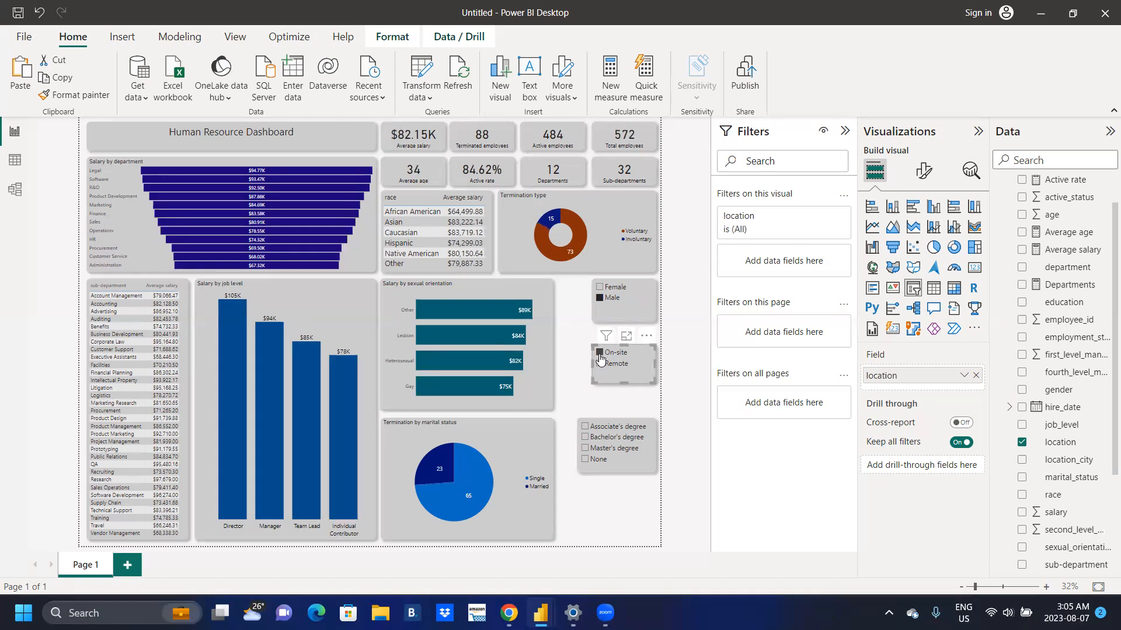
click(600, 356)
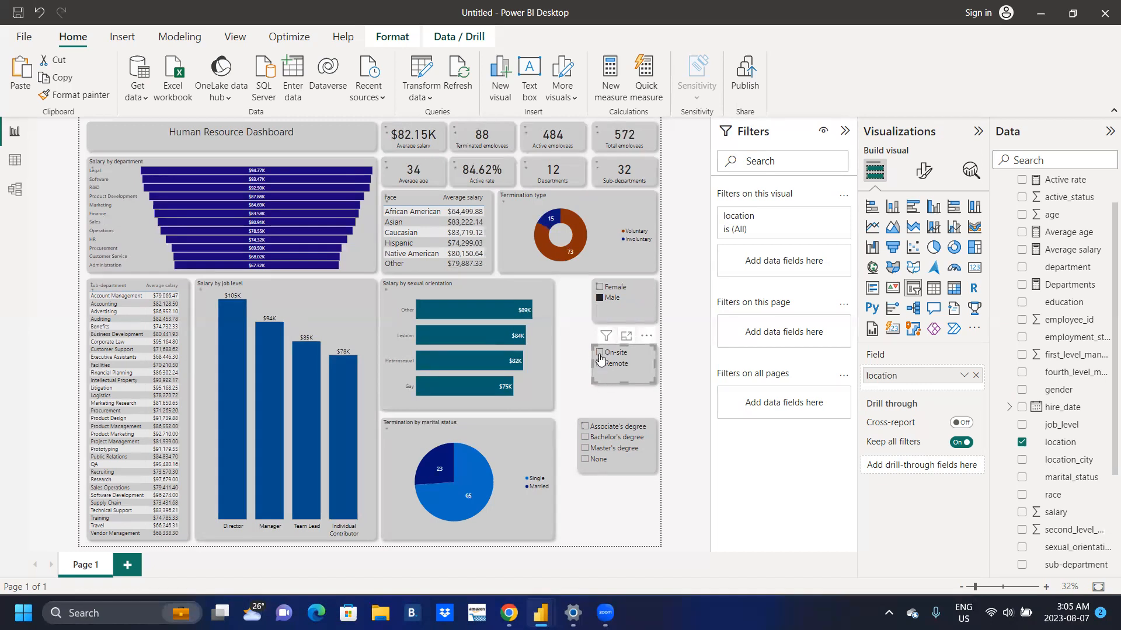
click(599, 299)
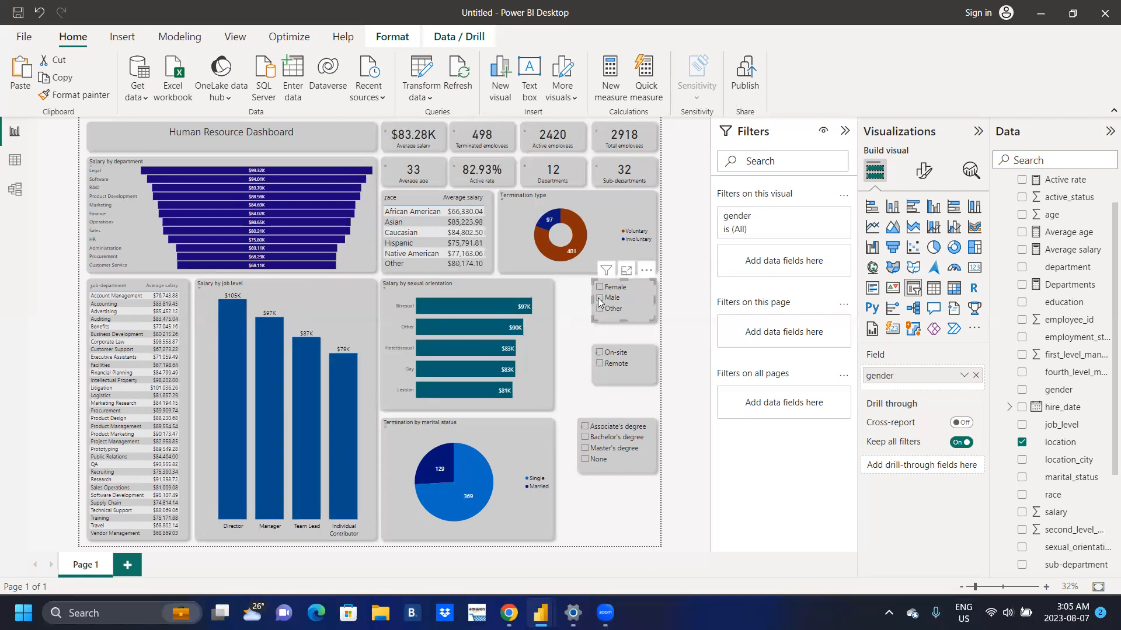
Filter the dashboard by Associate's degree, Bachelor's degree, Master's degree and None in turn, then clear the education slicer and deselect it
click(586, 427)
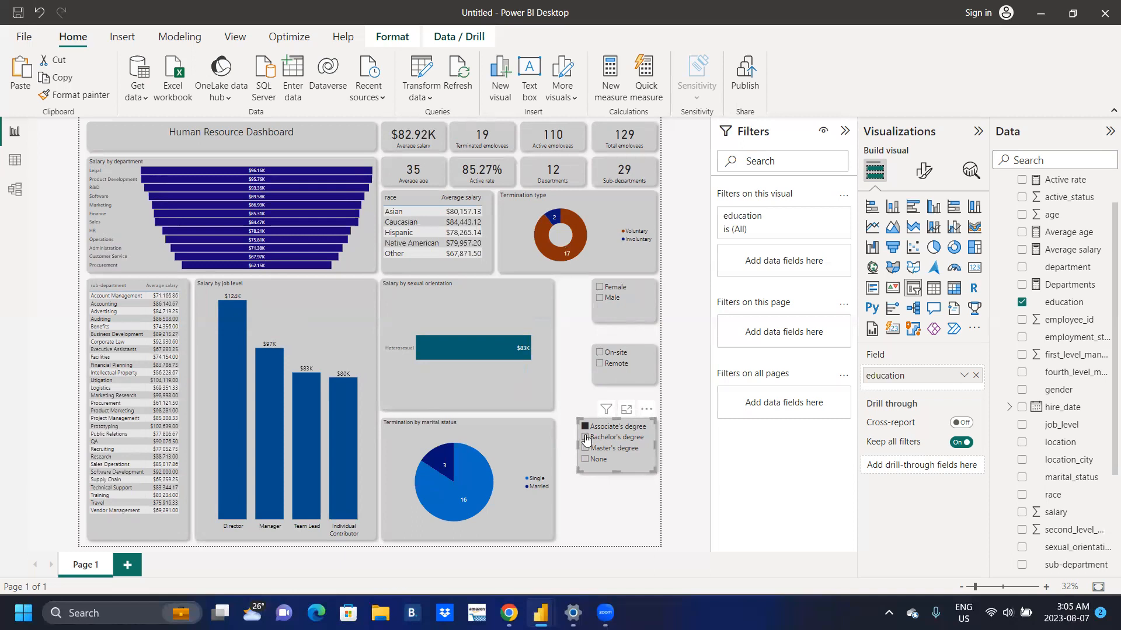
click(586, 437)
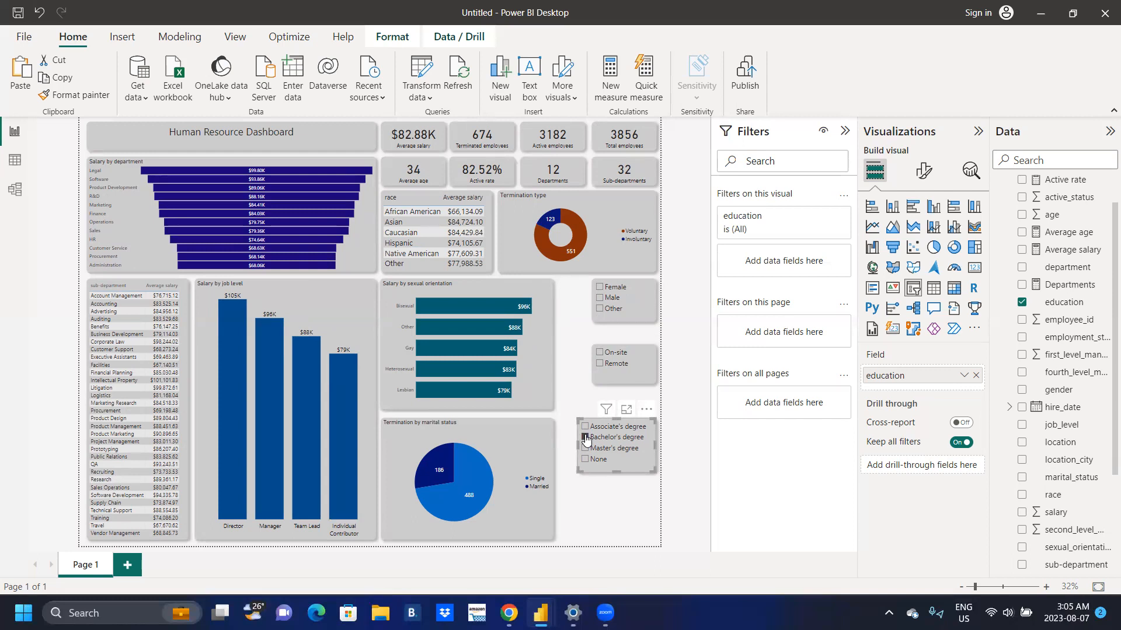
click(585, 438)
click(585, 448)
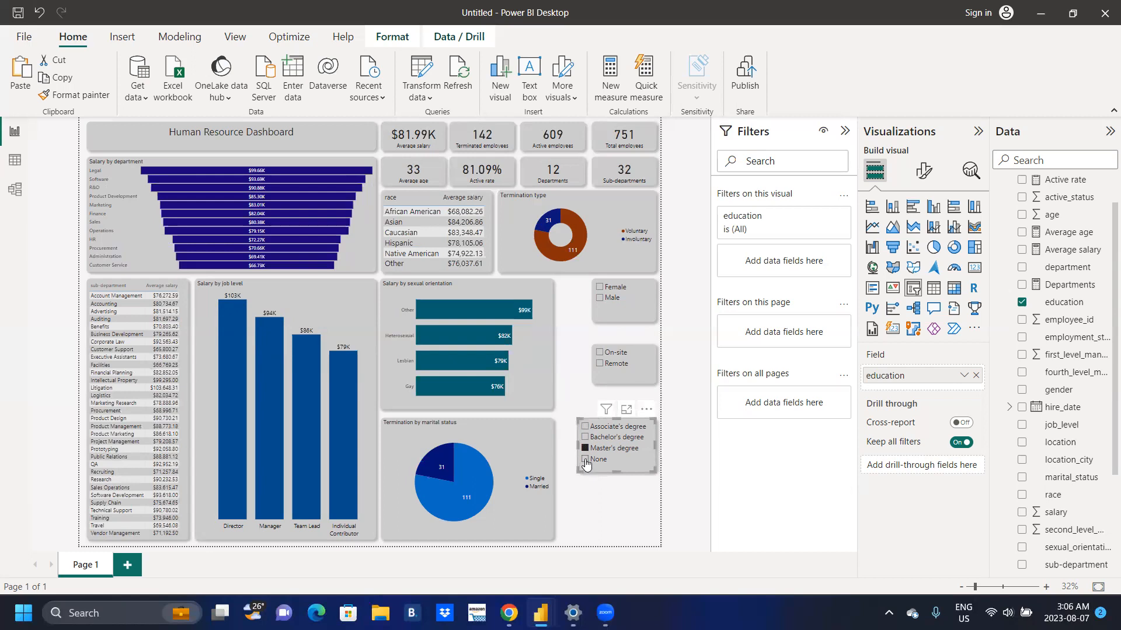
click(585, 460)
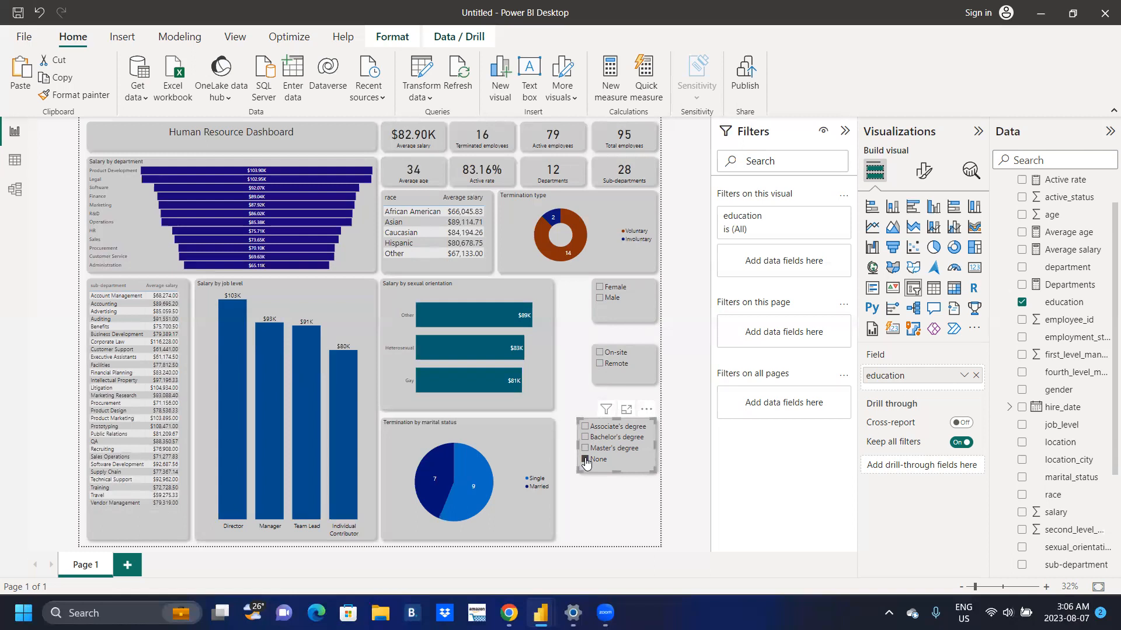
click(585, 460)
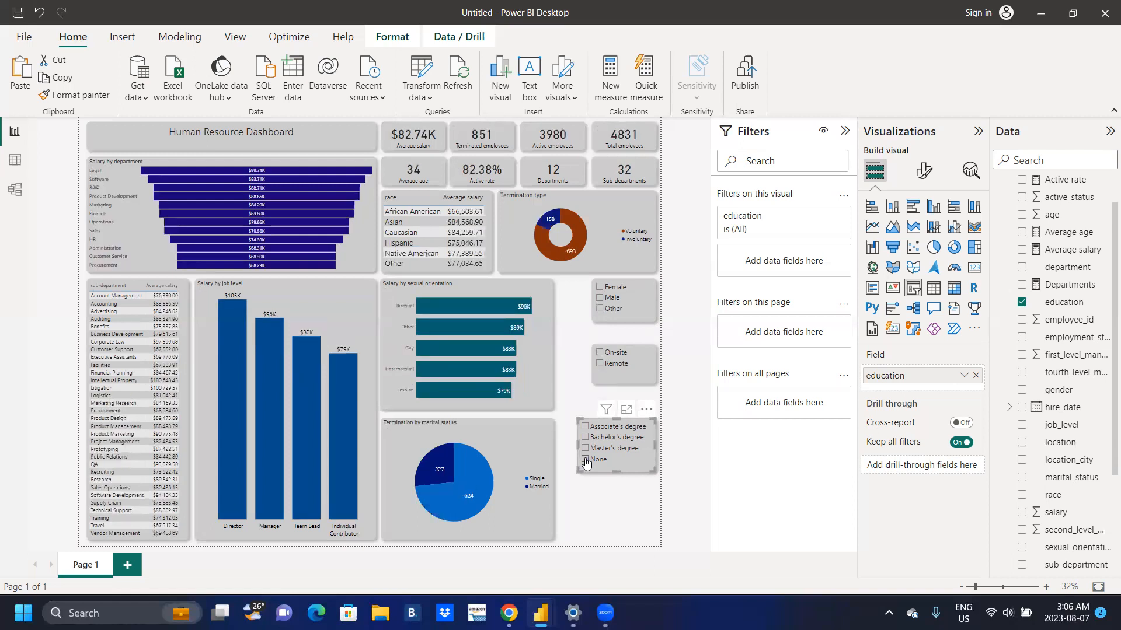
click(627, 501)
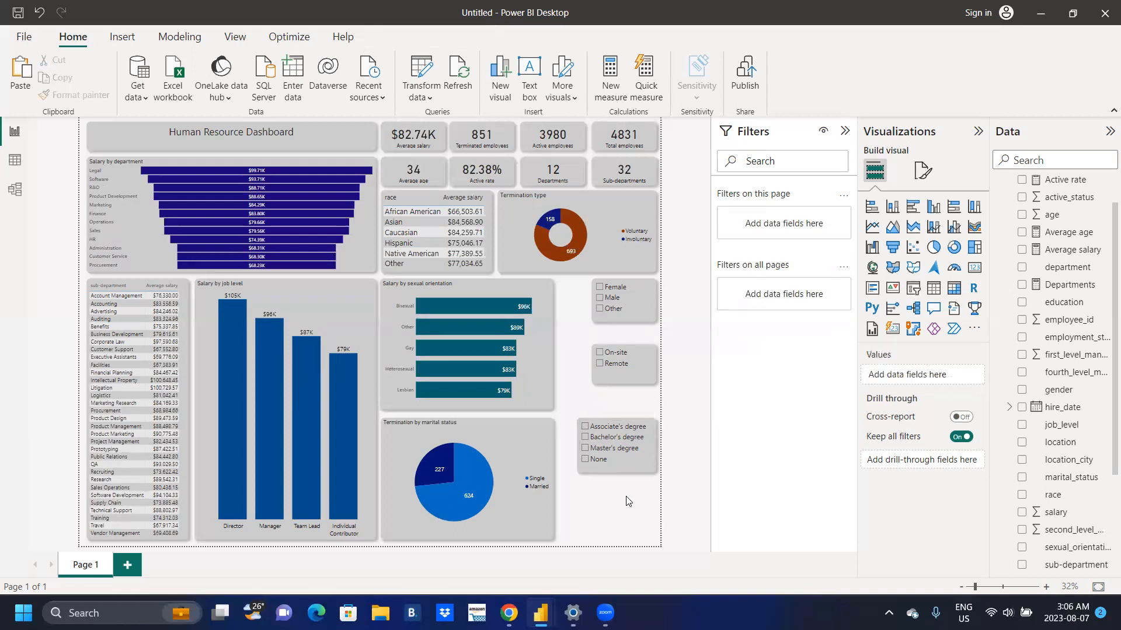